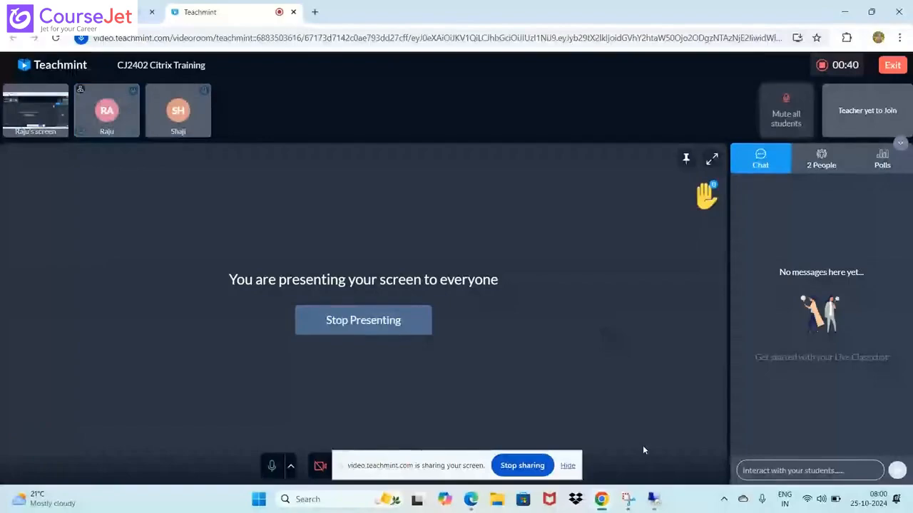
Switch to the remote session 192.168.1.7 and bring up the DL virtual machine after glancing at the Client machine
{"action": "left_click", "coordinate": [653, 499]}
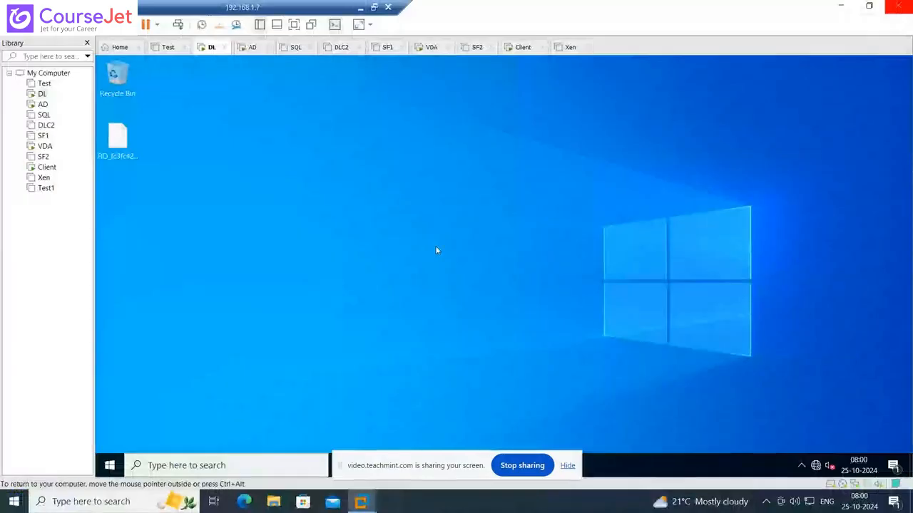
{"action": "left_click", "coordinate": [40, 96]}
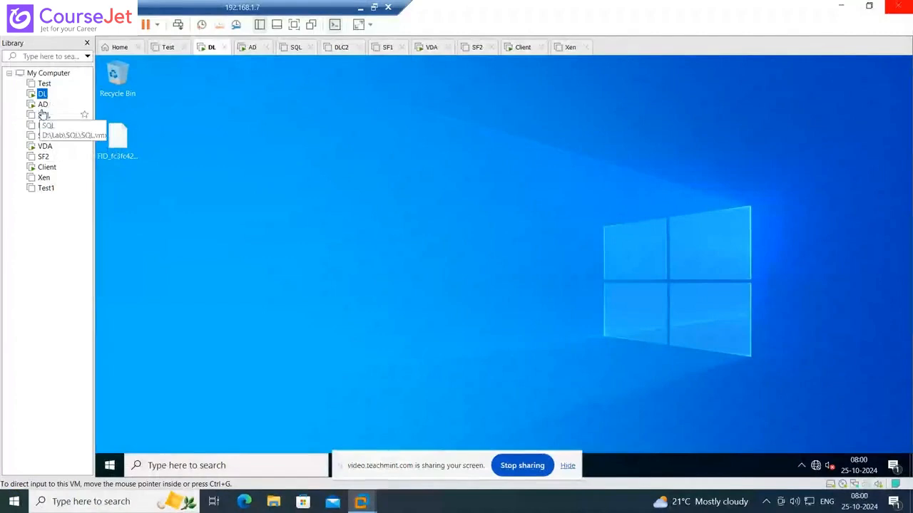
{"action": "left_click", "coordinate": [44, 170]}
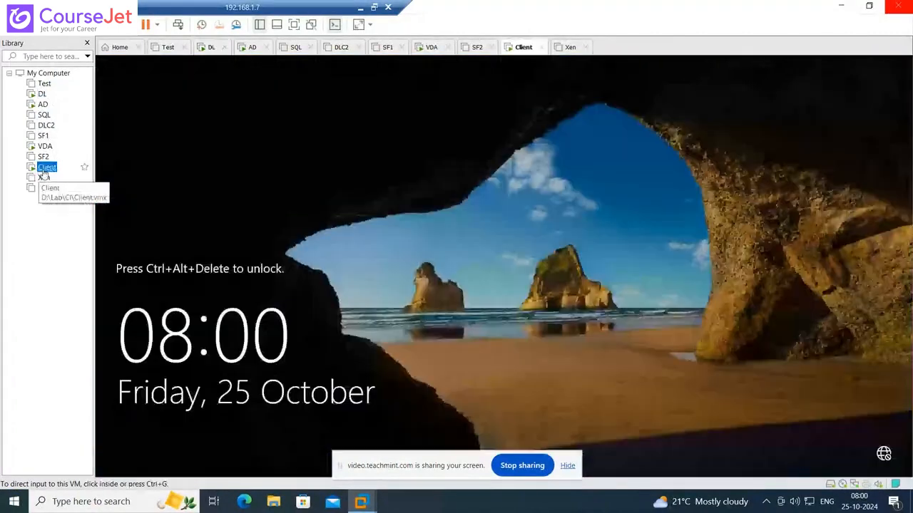
{"action": "left_click", "coordinate": [551, 288]}
{"action": "left_click", "coordinate": [42, 93]}
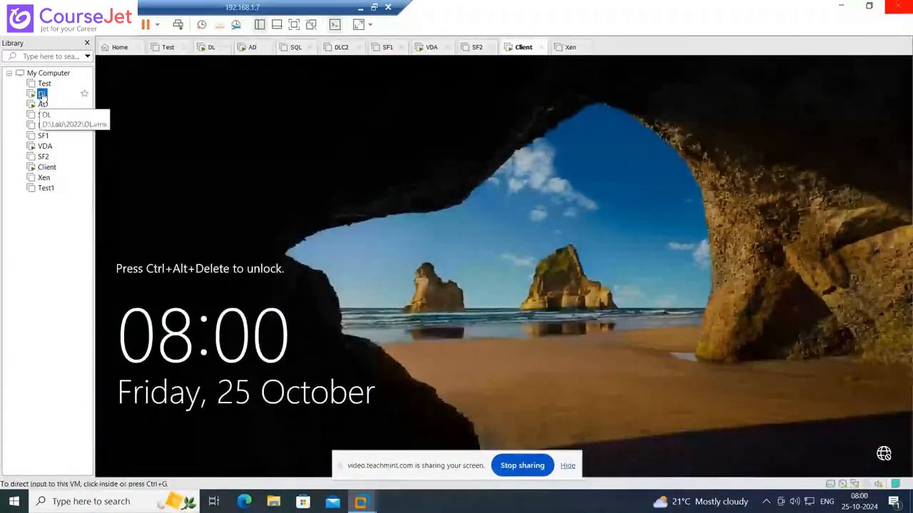
{"action": "left_click", "coordinate": [503, 275]}
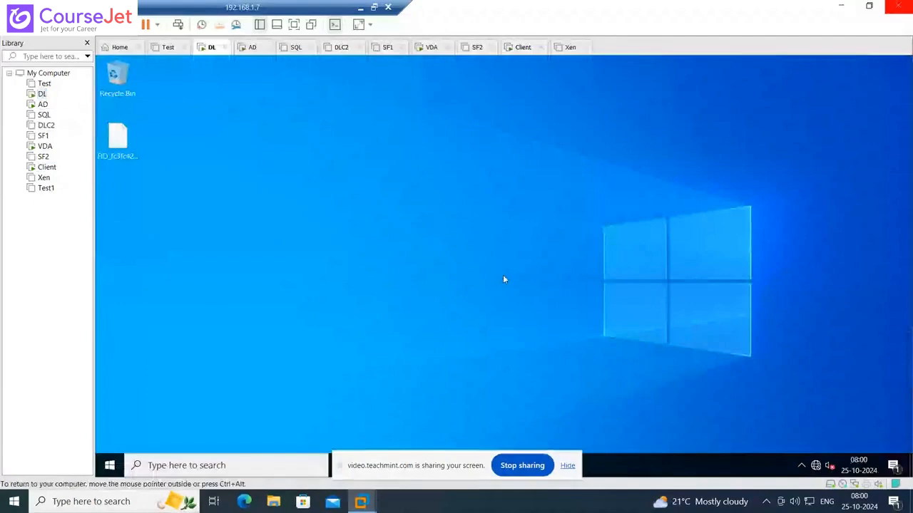
Launch Citrix Studio from the Citrix program group on the DL virtual machine
{"action": "left_click", "coordinate": [102, 460]}
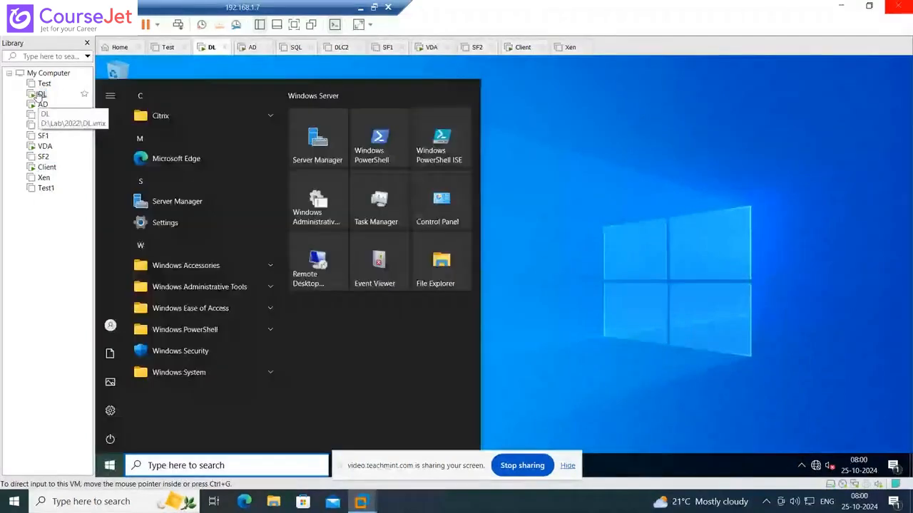
{"action": "left_click", "coordinate": [172, 119]}
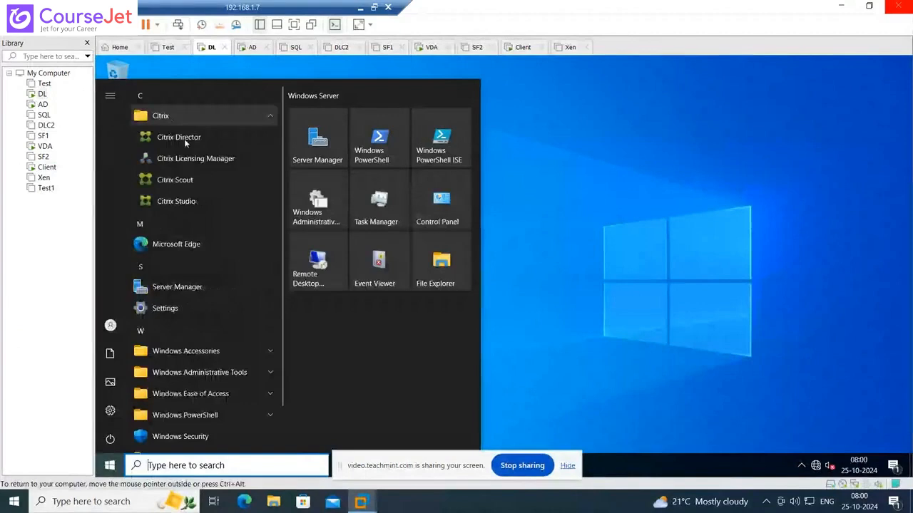
{"action": "left_click", "coordinate": [184, 138]}
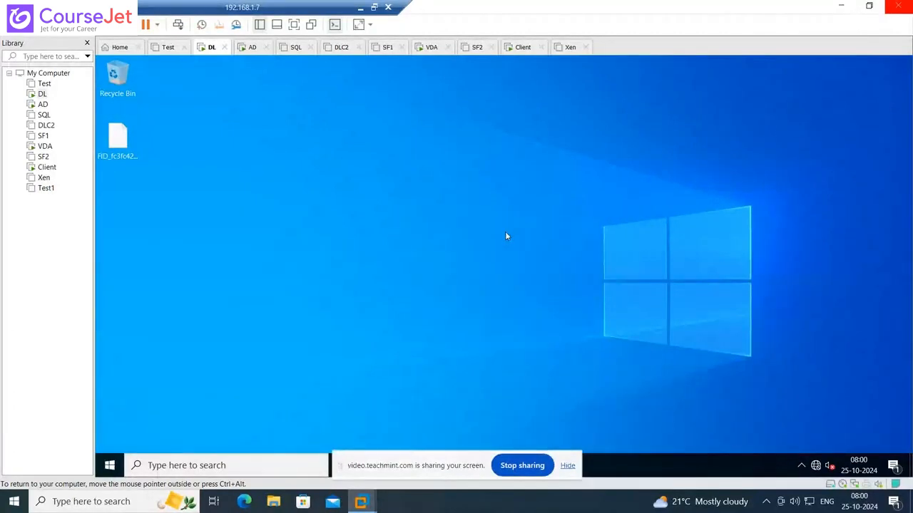
Move the screen-sharing notice out of the way of the virtual machine display and return to the remote session
{"action": "left_click", "coordinate": [360, 7]}
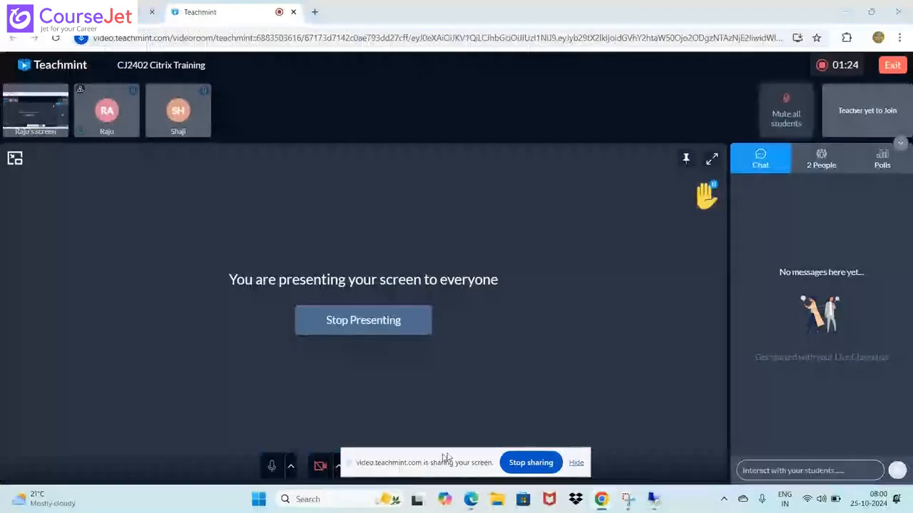
{"action": "left_click_drag", "start_coordinate": [612, 426], "coordinate": [480, 434]}
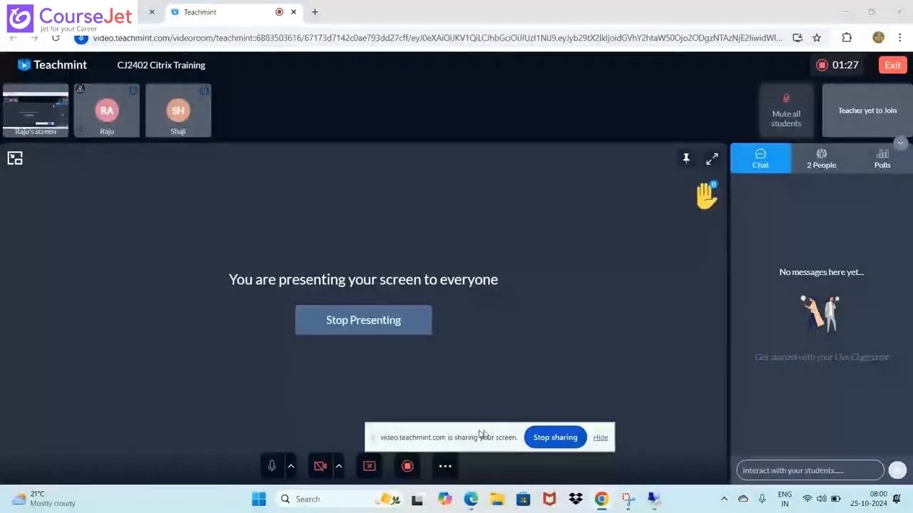
{"action": "left_click", "coordinate": [653, 500]}
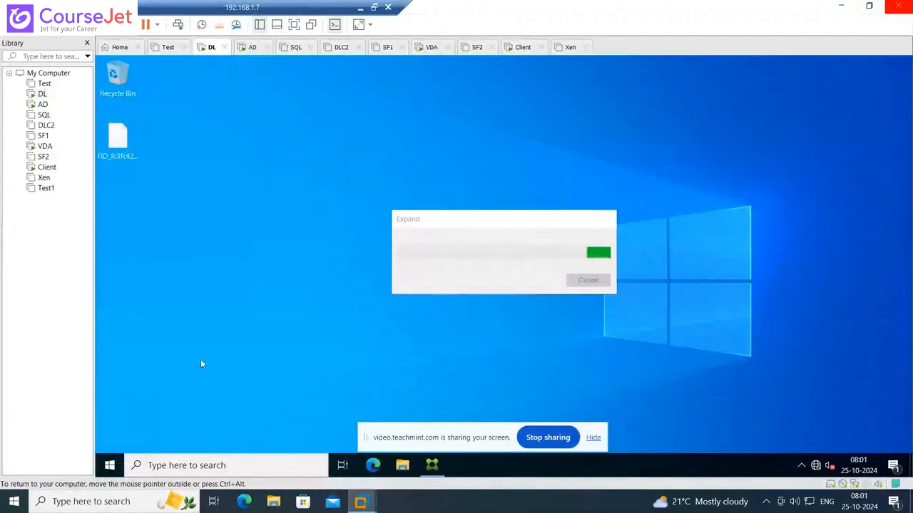
{"action": "left_click_drag", "start_coordinate": [492, 433], "coordinate": [499, 512]}
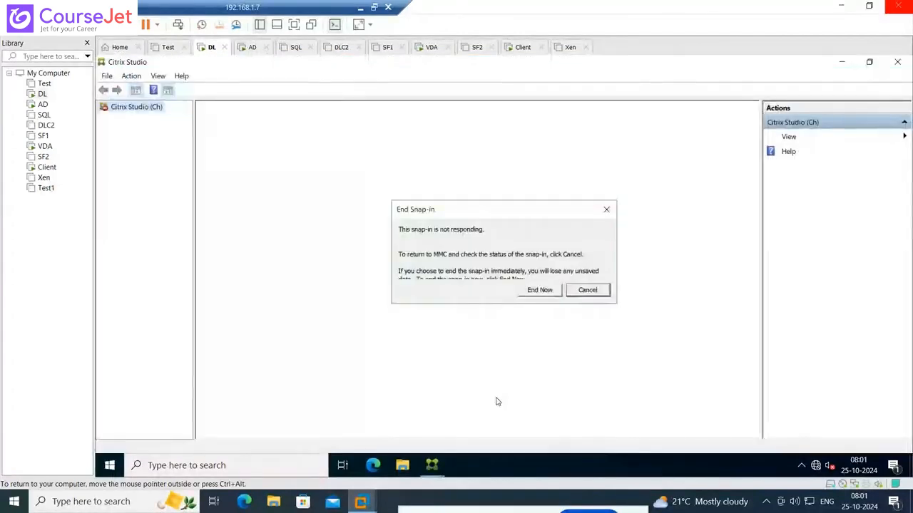
Keep the Citrix Studio snap-in running and start creating a new machine catalog
{"action": "left_click", "coordinate": [587, 290]}
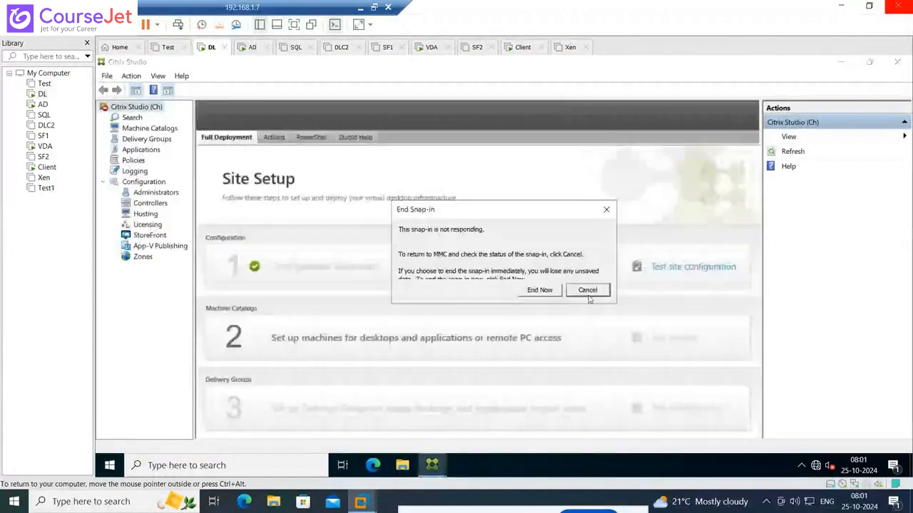
{"action": "left_click", "coordinate": [589, 290]}
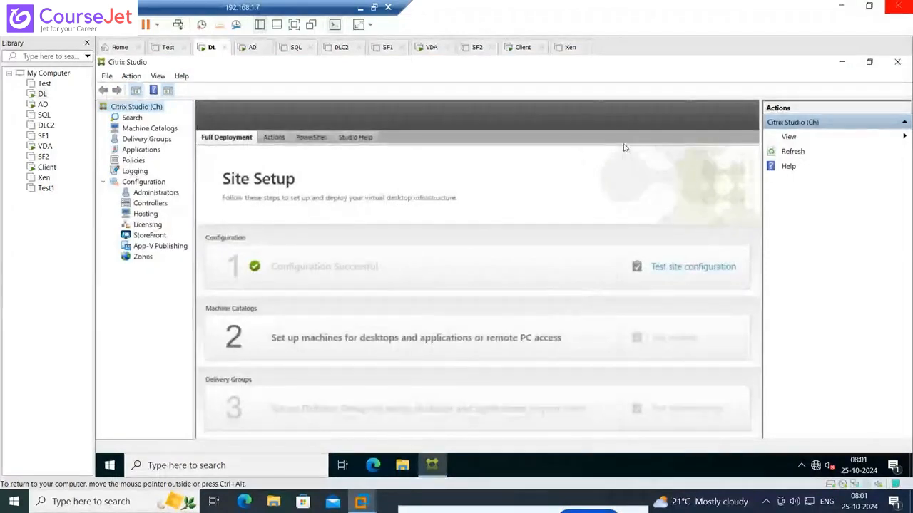
{"action": "left_click", "coordinate": [150, 129]}
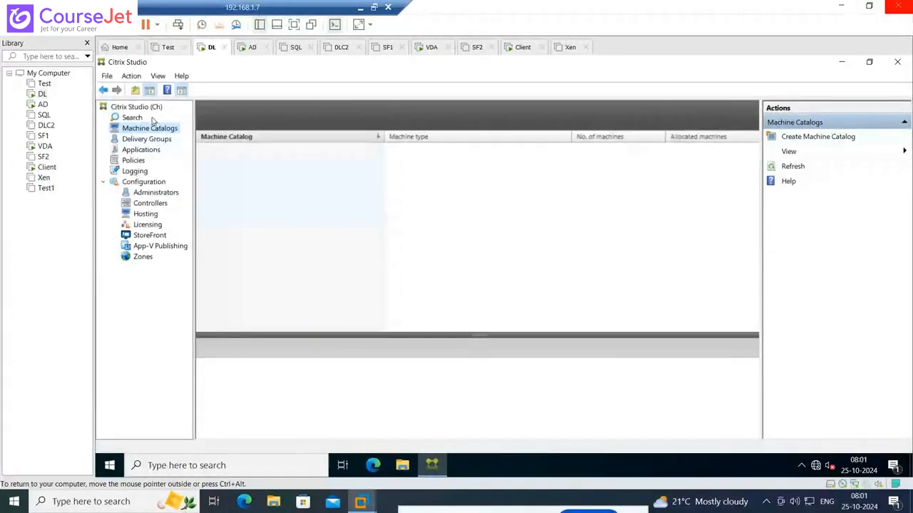
{"action": "left_click", "coordinate": [817, 141]}
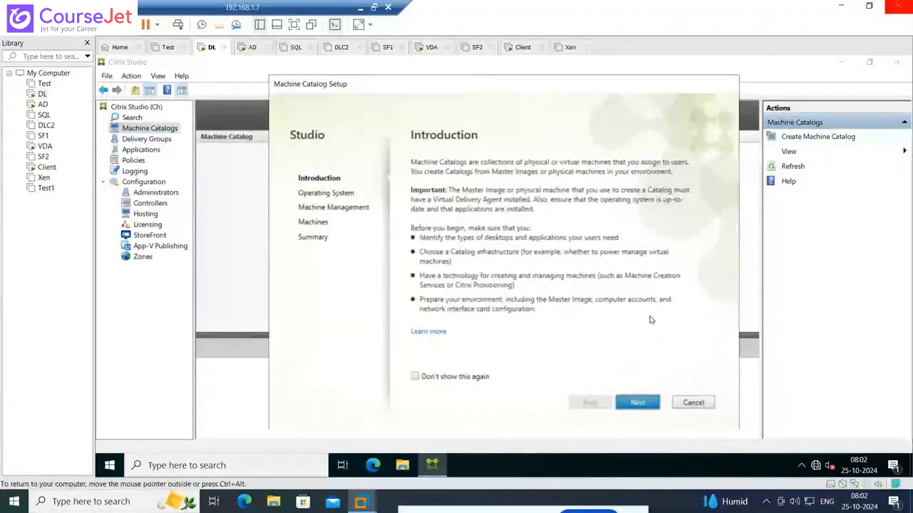
Configure the catalog for Multi-session OS, with machines that are not power managed and are deployed using another service or technology
{"action": "left_click", "coordinate": [638, 402]}
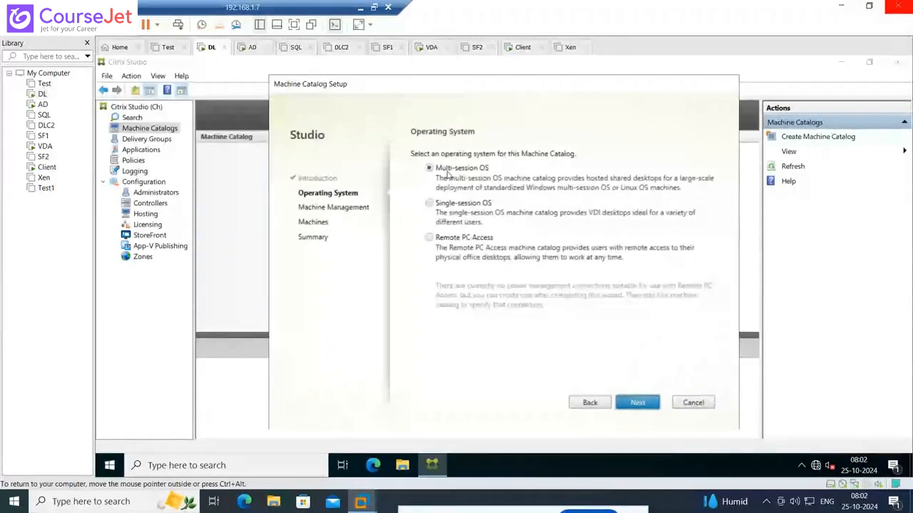
{"action": "left_click", "coordinate": [637, 403]}
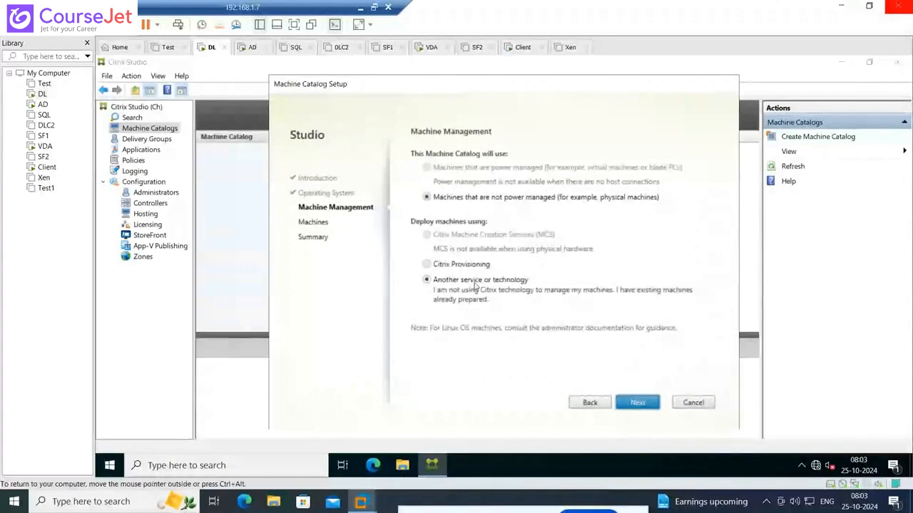
{"action": "left_click", "coordinate": [637, 402]}
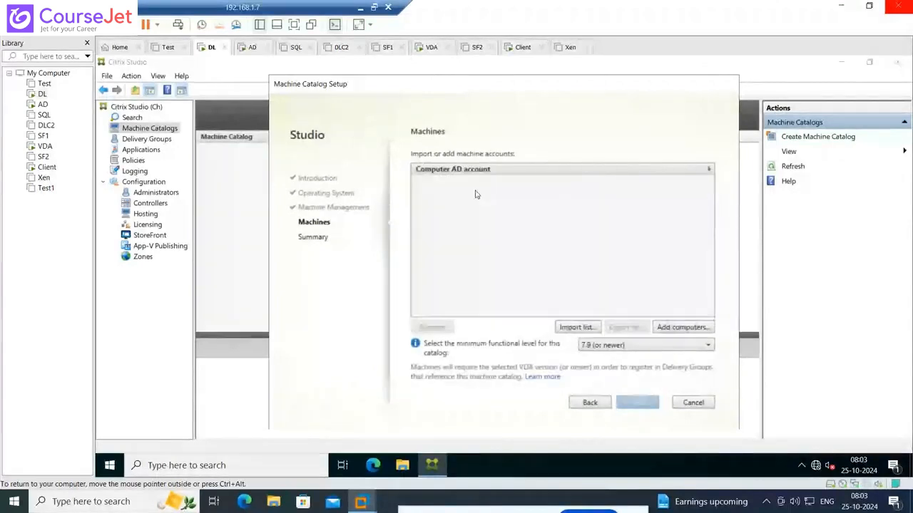
Start adding computers to the catalog and check the name "ci" against the entire directory
{"action": "left_click", "coordinate": [677, 330]}
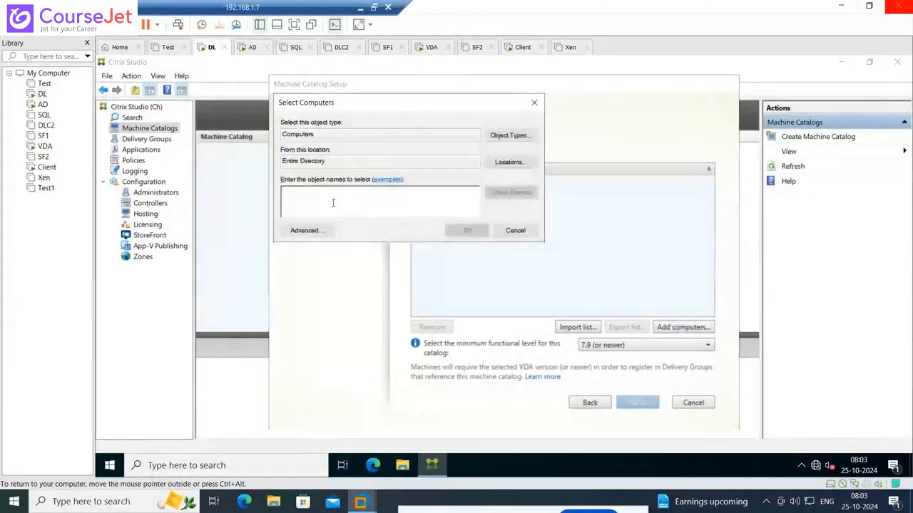
{"action": "type", "text": "c"}
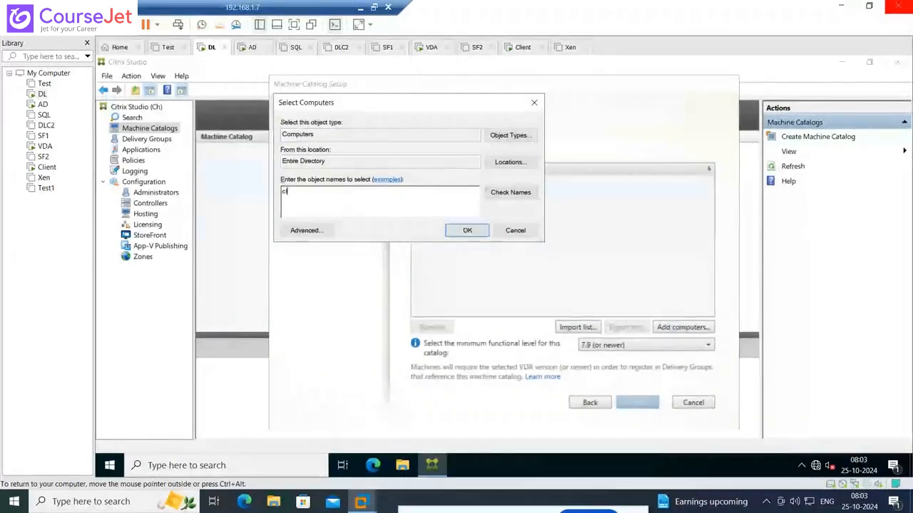
{"action": "type", "text": "i"}
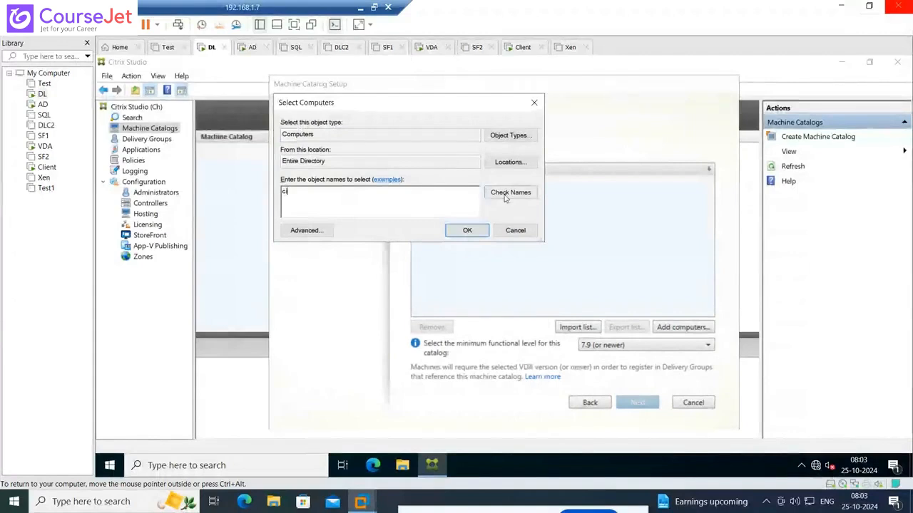
{"action": "left_click", "coordinate": [508, 193]}
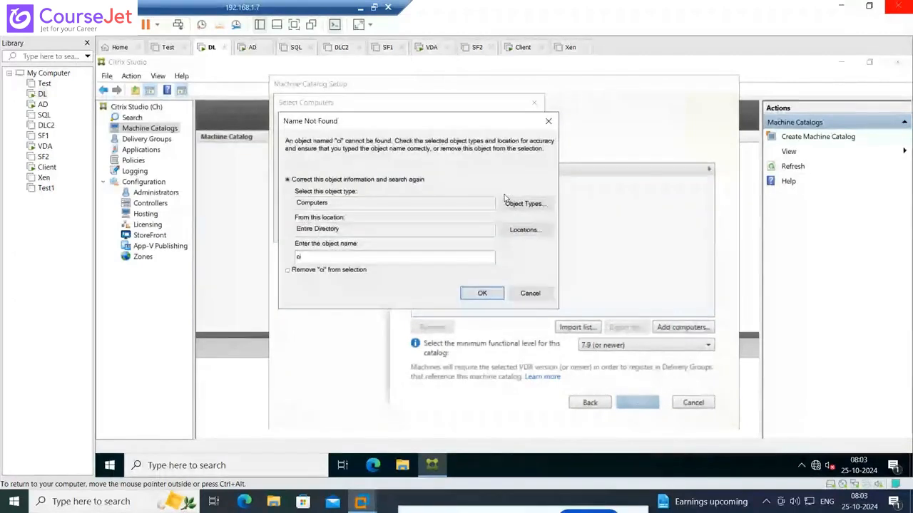
{"action": "key", "text": "Escape"}
Set the computer search location to the Lab.in domain and try to add the computer "ci" from there
{"action": "left_click", "coordinate": [509, 163]}
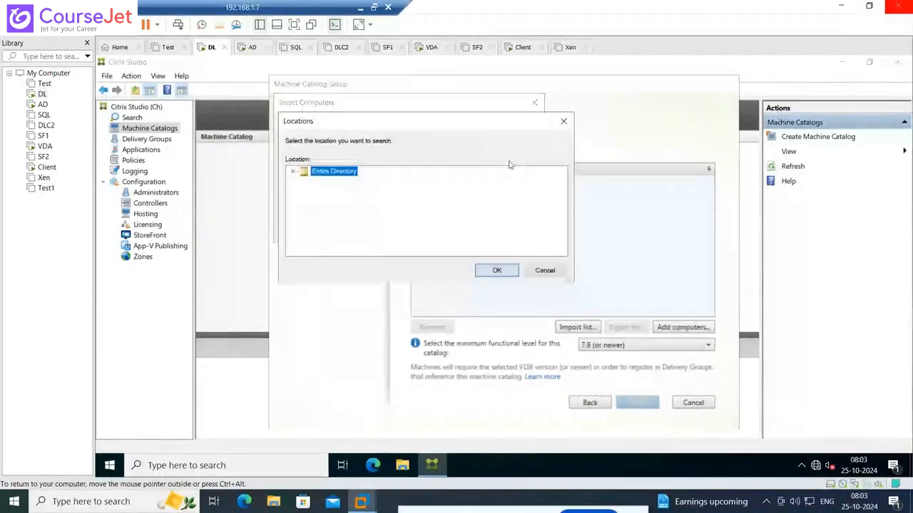
{"action": "left_click", "coordinate": [293, 171]}
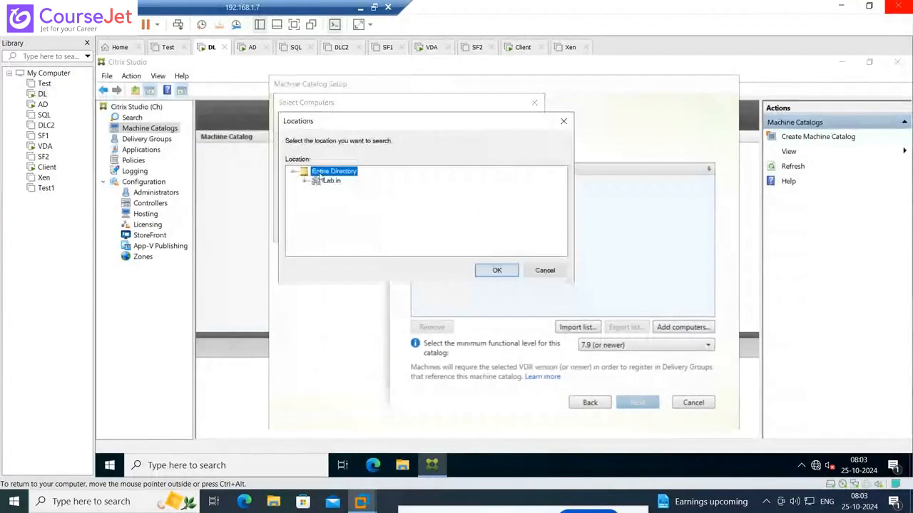
{"action": "left_click", "coordinate": [304, 181]}
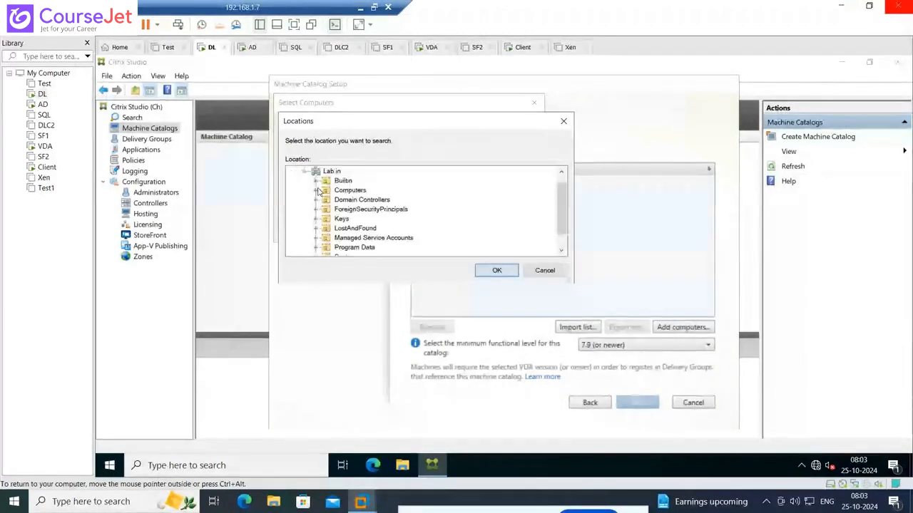
{"action": "left_click", "coordinate": [332, 172]}
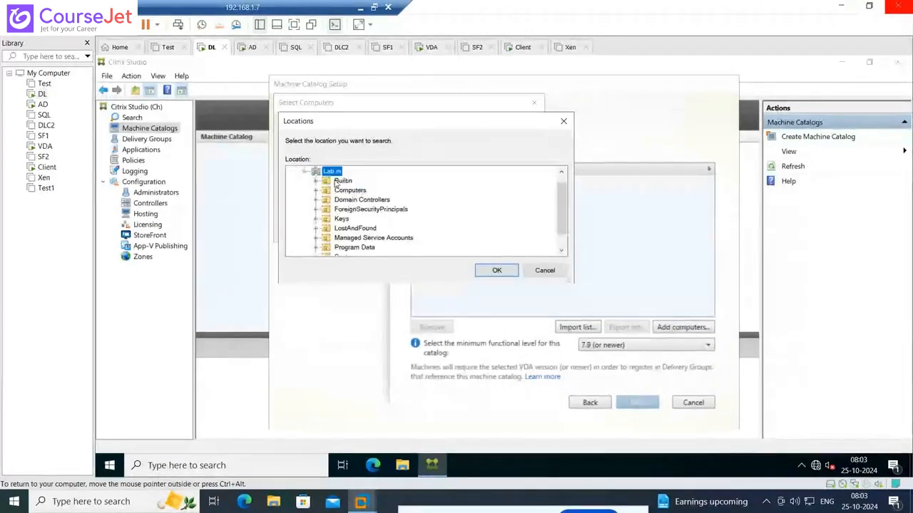
{"action": "left_click", "coordinate": [496, 270]}
{"action": "type", "text": "ci"}
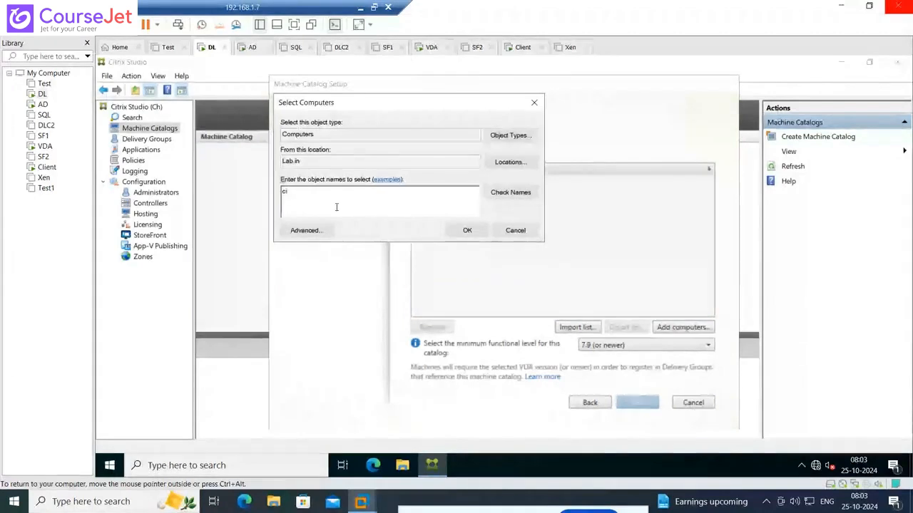
{"action": "left_click", "coordinate": [461, 231]}
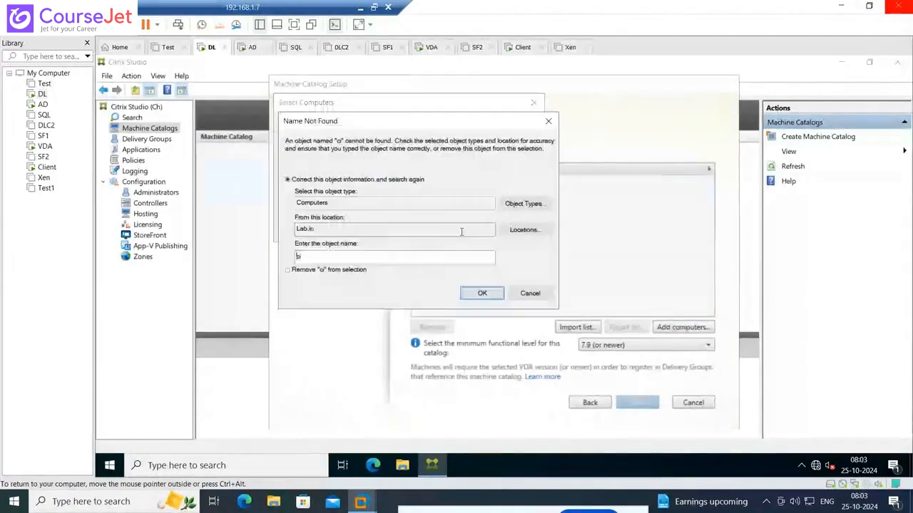
Sign in to the Client virtual machine as lab\administrator with the account password
{"action": "left_click", "coordinate": [46, 167]}
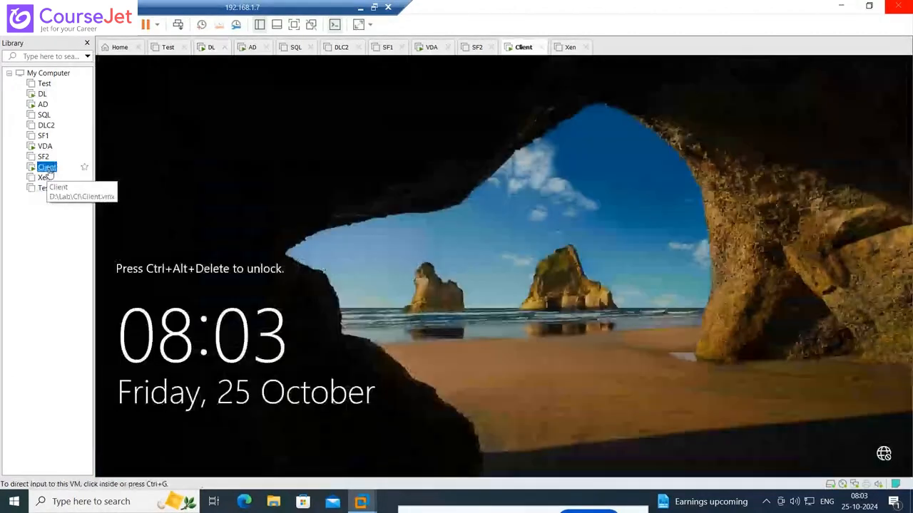
{"action": "left_click", "coordinate": [334, 227]}
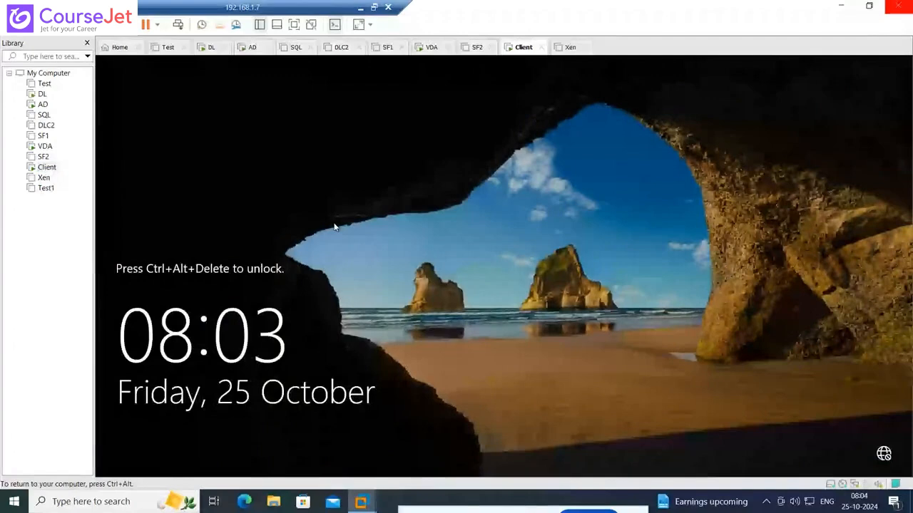
{"action": "key", "text": "ctrl+alt+Insert"}
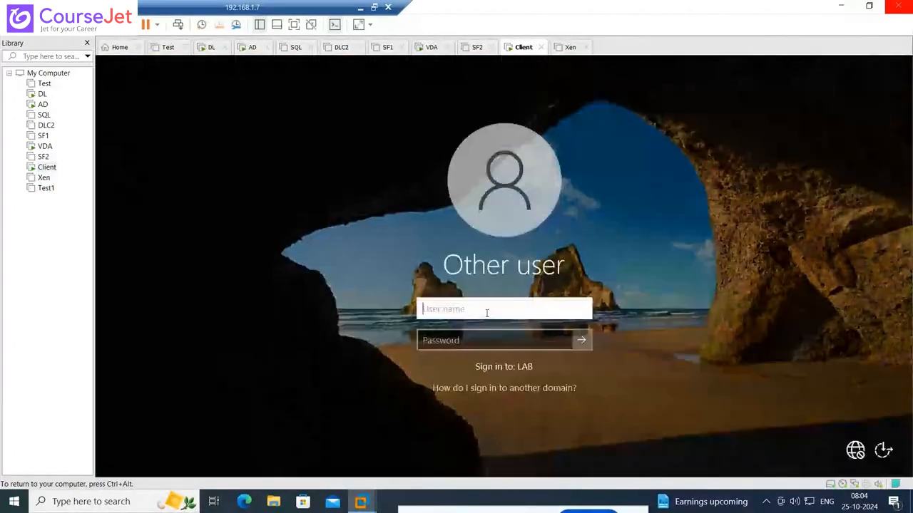
{"action": "type", "text": "lab\\administra"}
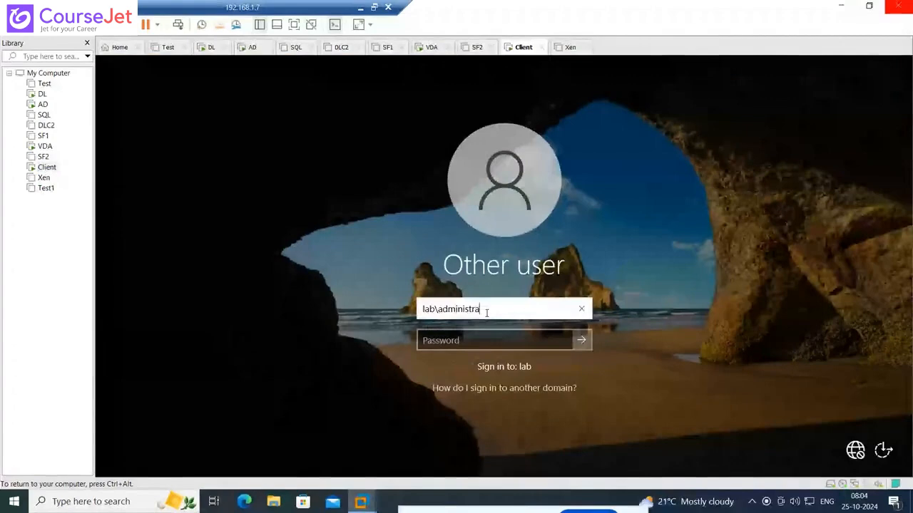
{"action": "type", "text": "to"}
{"action": "type", "text": "r"}
{"action": "key", "text": "Tab"}
{"action": "type", "text": "*********"}
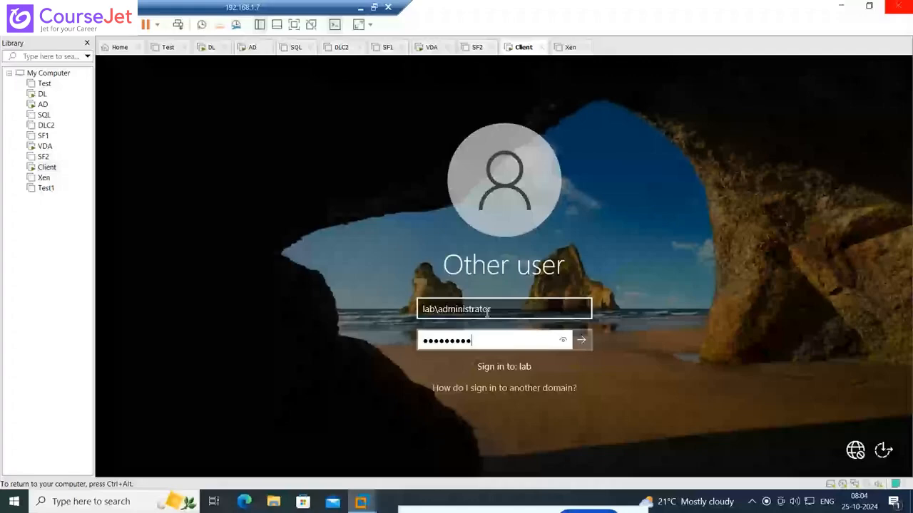
{"action": "key", "text": "Return"}
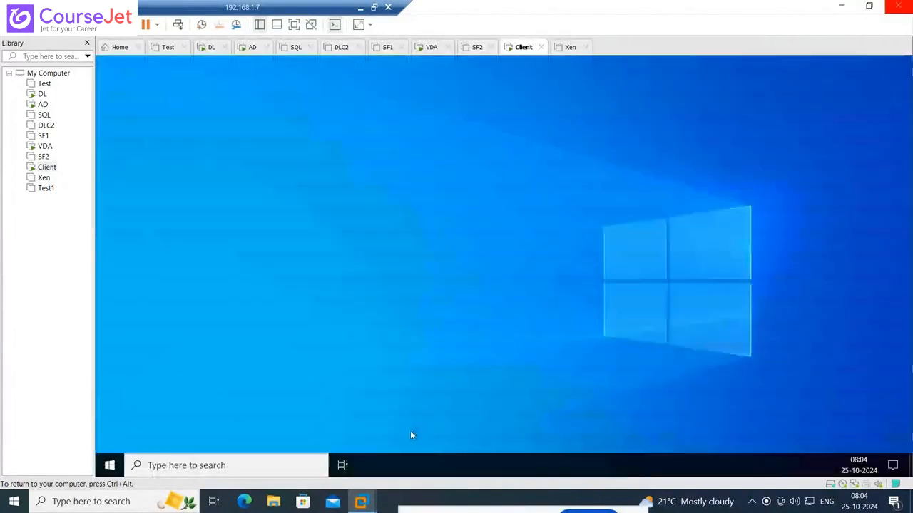
Look up the Client machine's computer name by running the hostname command in Command Prompt
{"action": "left_click", "coordinate": [157, 467]}
{"action": "type", "text": "cmd"}
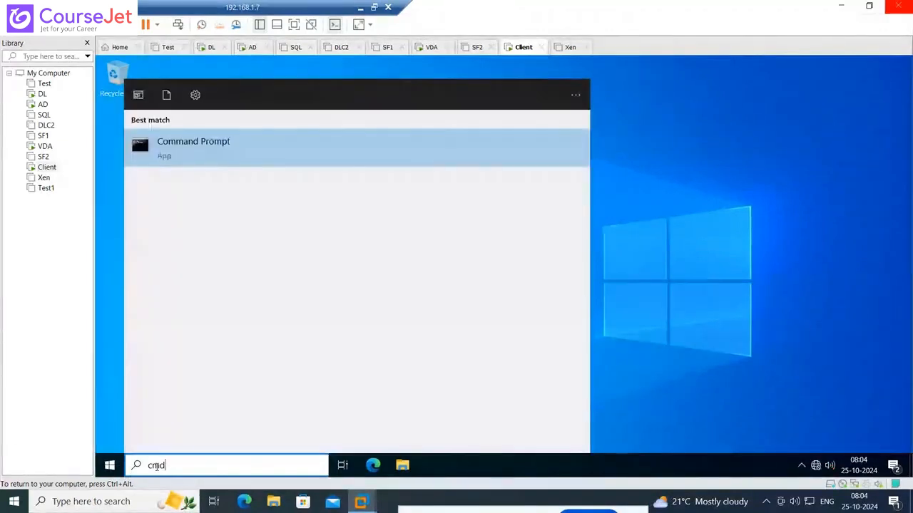
{"action": "left_click", "coordinate": [185, 161]}
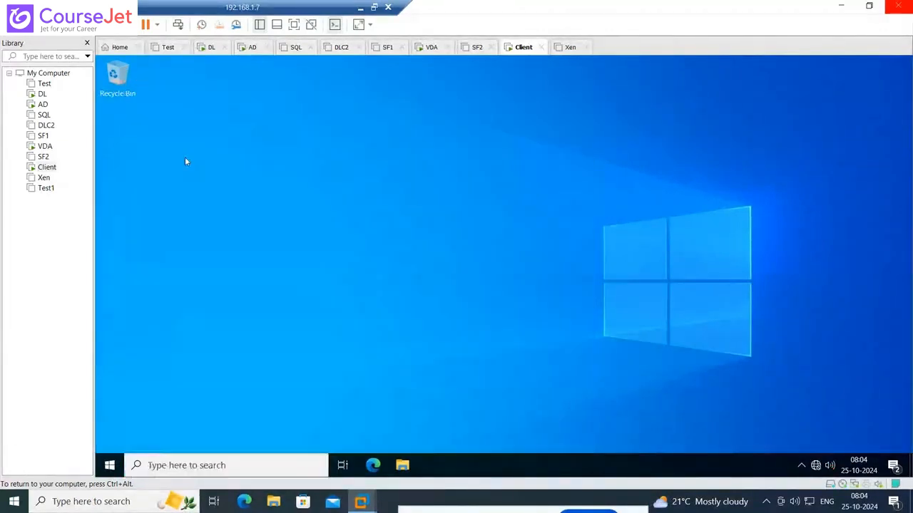
{"action": "left_click", "coordinate": [370, 256]}
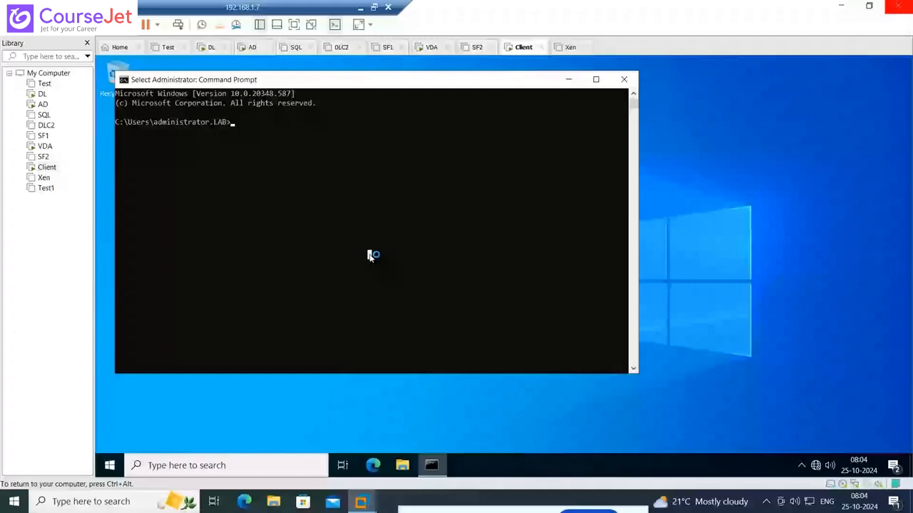
{"action": "type", "text": "hostname"}
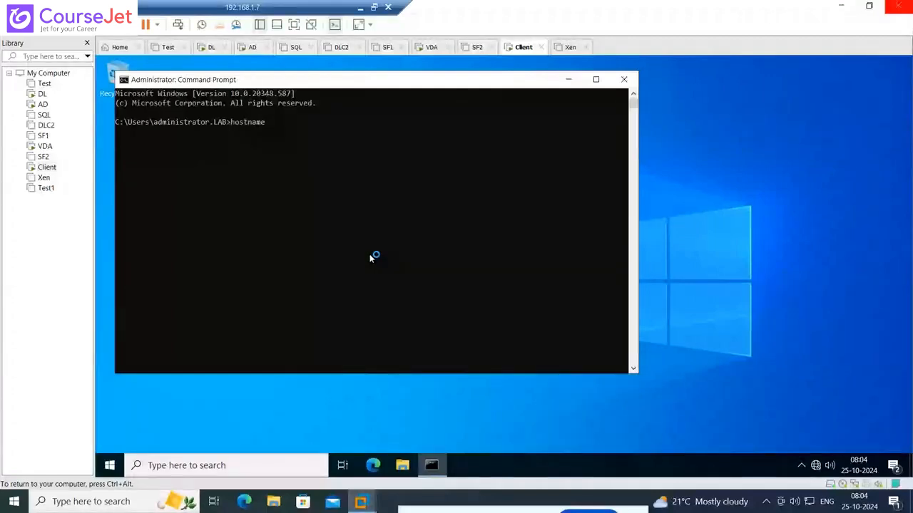
{"action": "key", "text": "Return"}
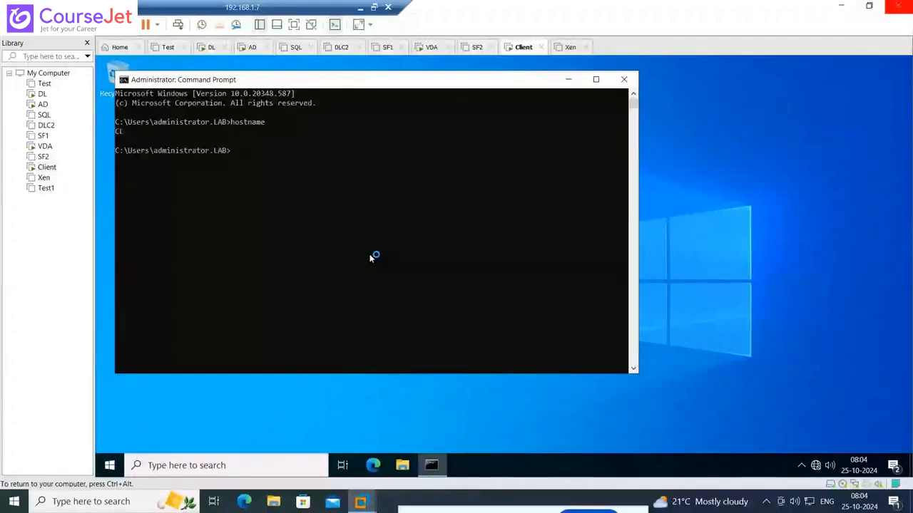
Switch back to the DL machine, replace the computer name with CL.lab.in and try to resolve it in Lab.in
{"action": "left_click", "coordinate": [42, 96]}
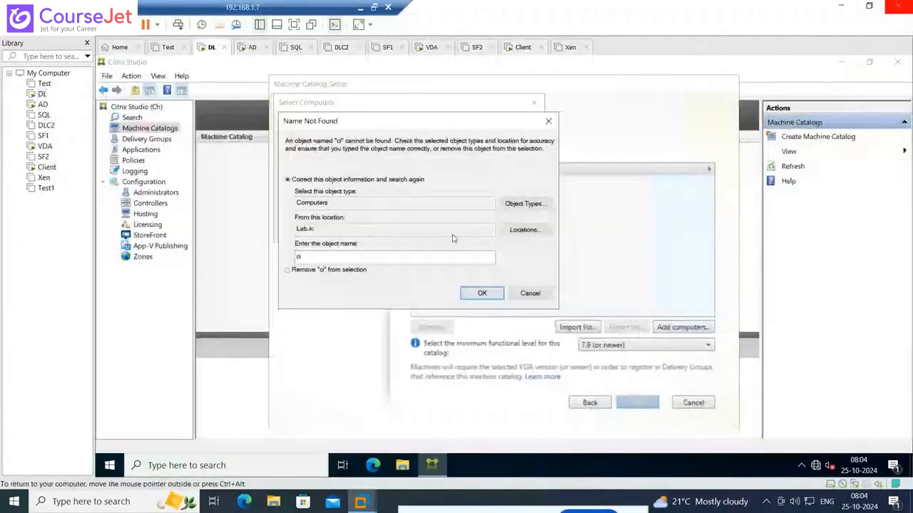
{"action": "left_click", "coordinate": [529, 294]}
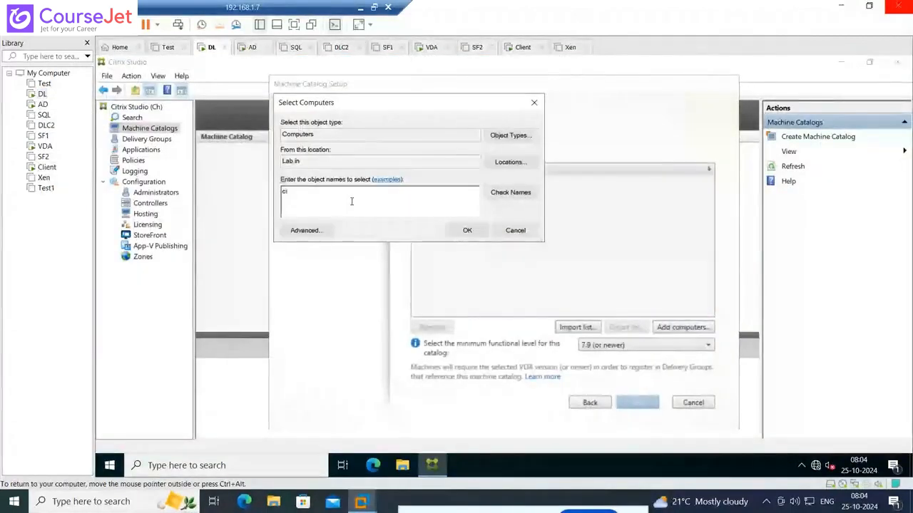
{"action": "key", "text": "BackSpace"}
{"action": "key", "text": "BackSpace"}
{"action": "type", "text": "CL"}
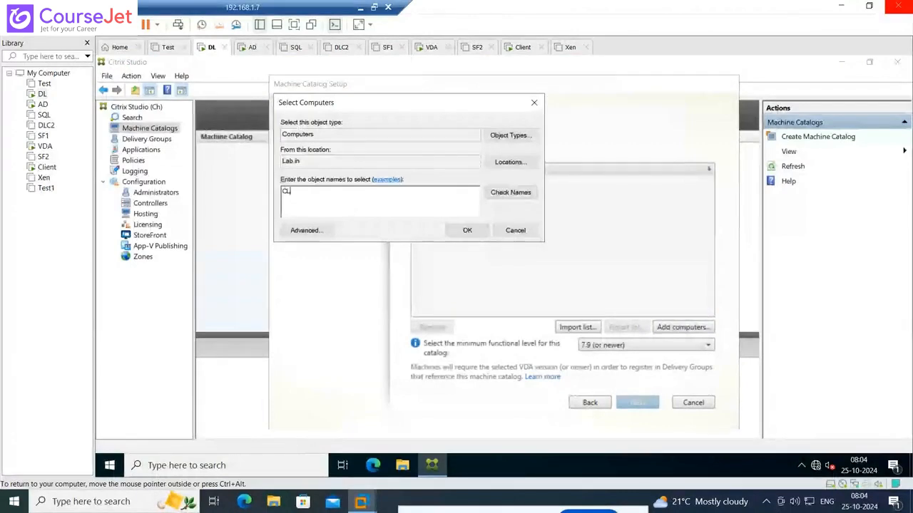
{"action": "type", "text": "I"}
{"action": "type", "text": "lab.i"}
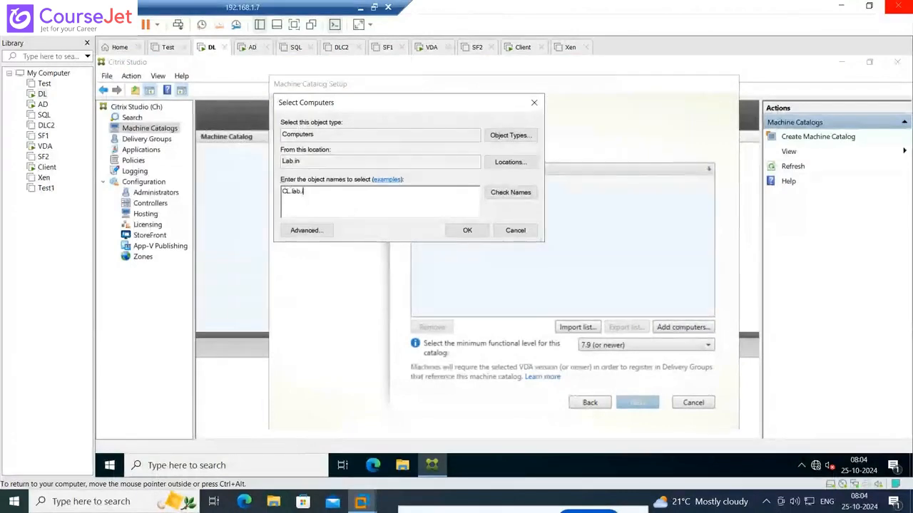
{"action": "type", "text": "n"}
{"action": "left_click", "coordinate": [509, 193]}
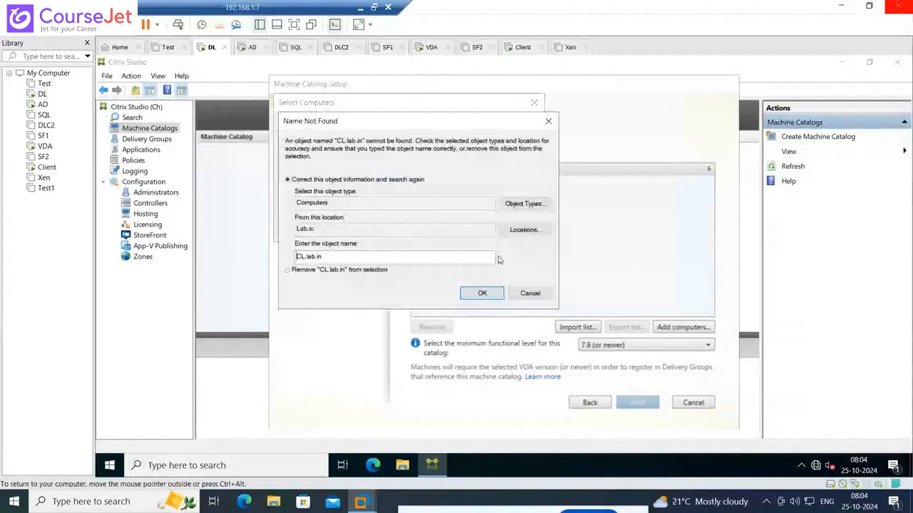
Set the search location to Entire Directory, shorten the computer name to CL and add it to the catalog
{"action": "left_click", "coordinate": [524, 230]}
{"action": "left_click", "coordinate": [328, 190]}
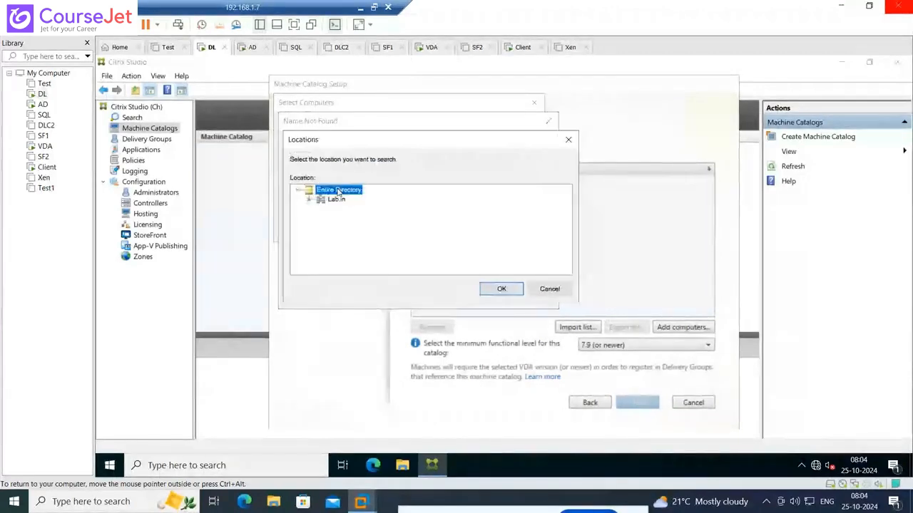
{"action": "left_click", "coordinate": [501, 288]}
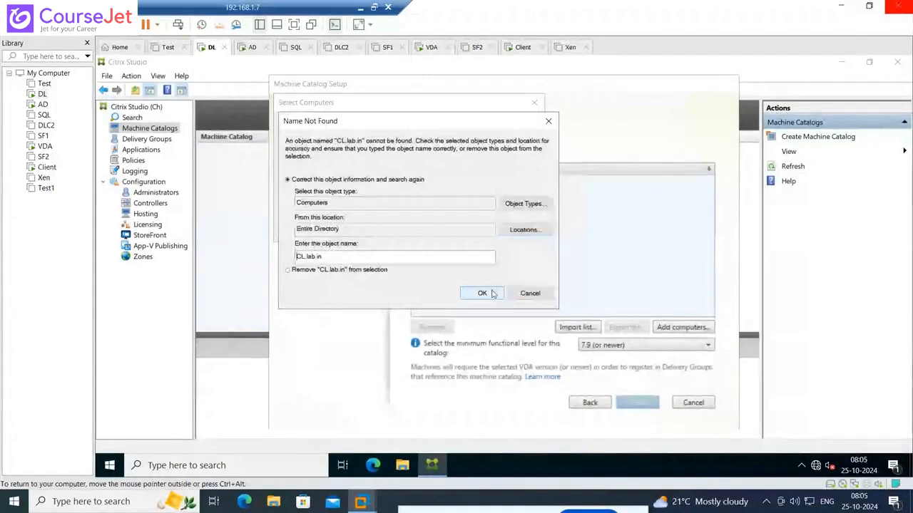
{"action": "left_click", "coordinate": [529, 294]}
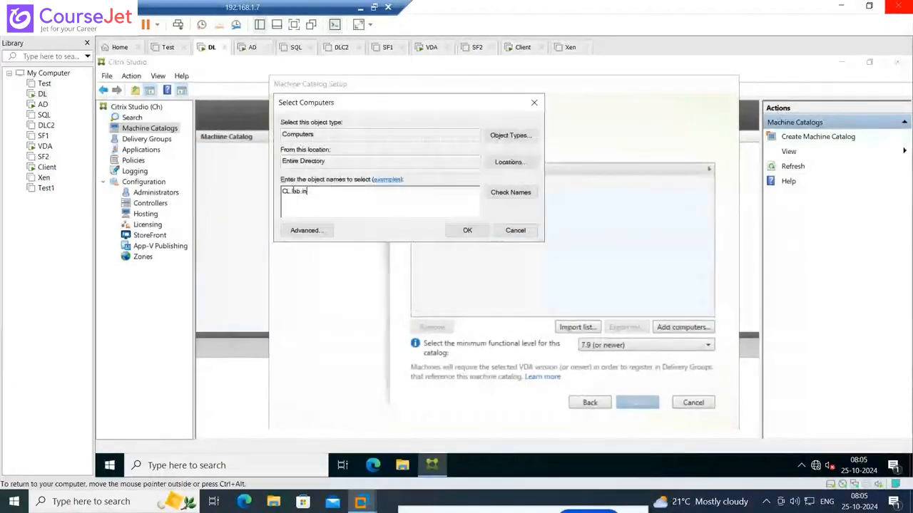
{"action": "key", "text": "BackSpace"}
{"action": "key", "text": "BackSpace"}
{"action": "key", "text": "BackSpace"}
{"action": "key", "text": "BackSpace"}
{"action": "key", "text": "BackSpace"}
{"action": "key", "text": "BackSpace"}
{"action": "key", "text": "BackSpace"}
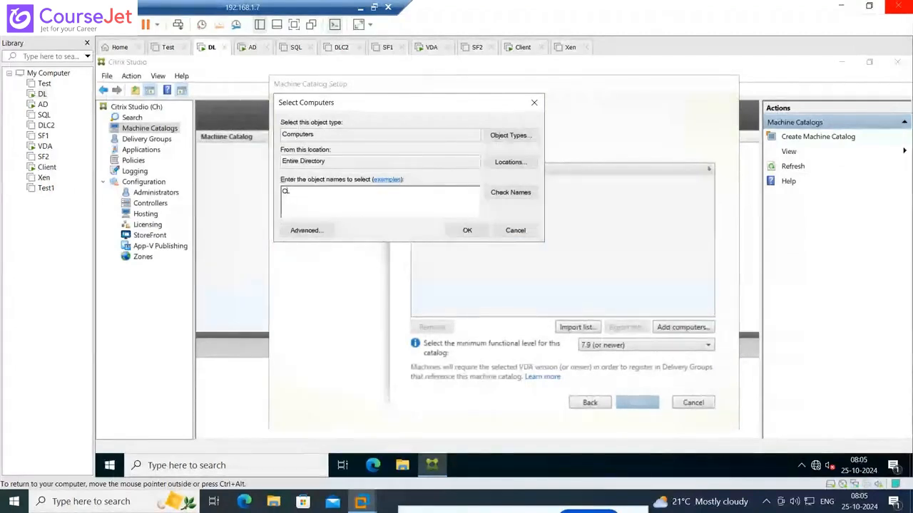
{"action": "left_click", "coordinate": [503, 197]}
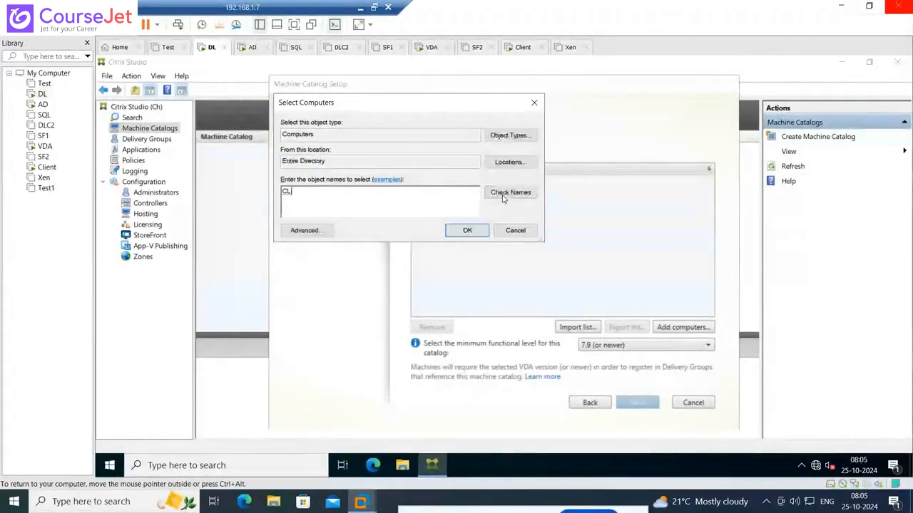
{"action": "left_click", "coordinate": [467, 231]}
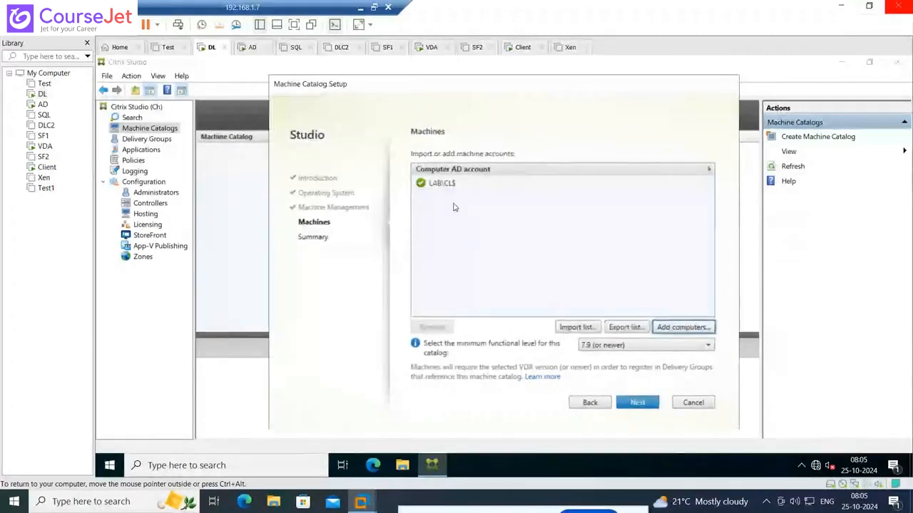
Accept the machine list and name the machine catalog Physical_Catalog_2022 on the summary page
{"action": "mouse_move", "coordinate": [422, 185]}
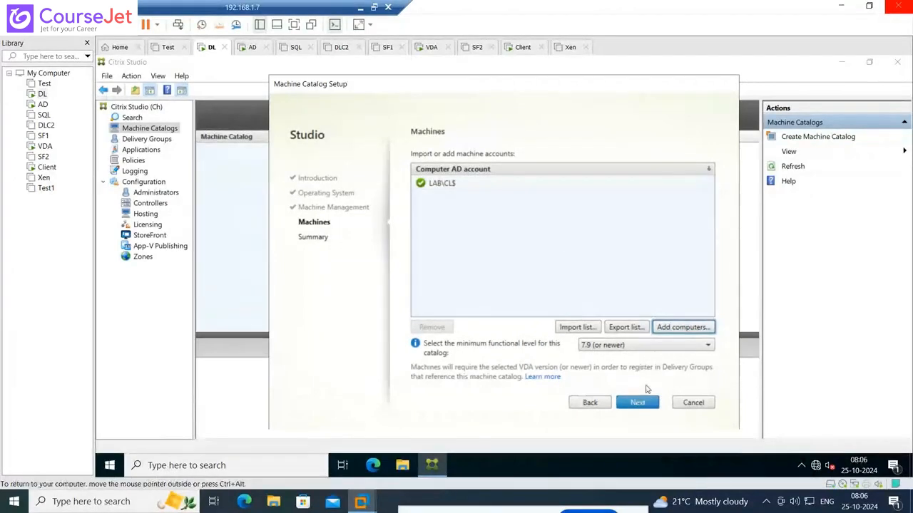
{"action": "left_click", "coordinate": [644, 407]}
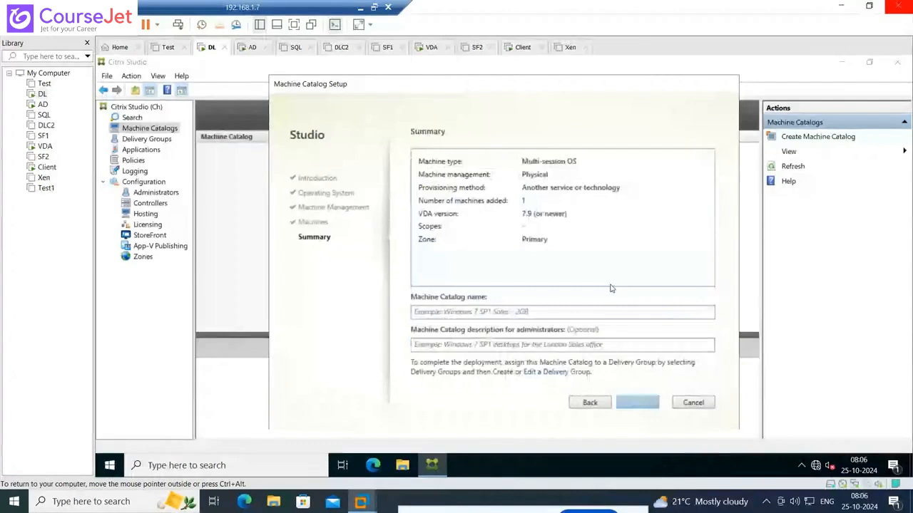
{"action": "left_click", "coordinate": [518, 310]}
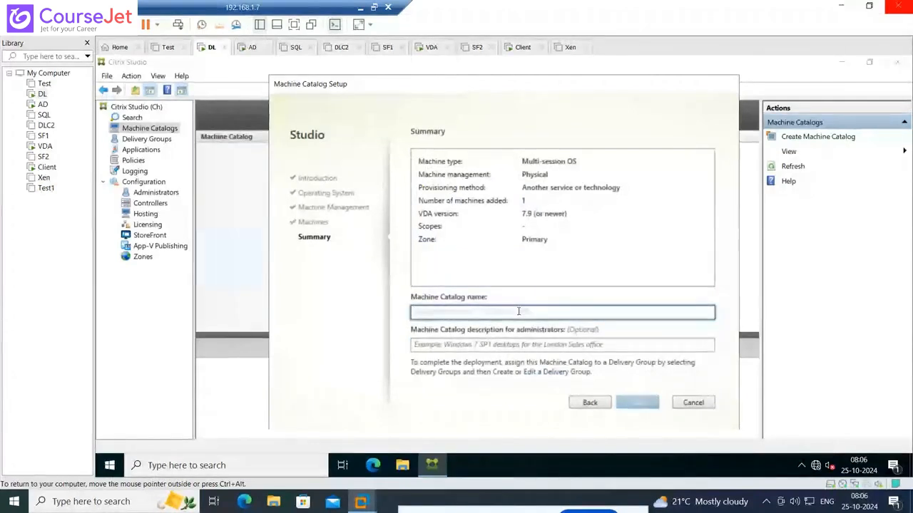
{"action": "type", "text": "P"}
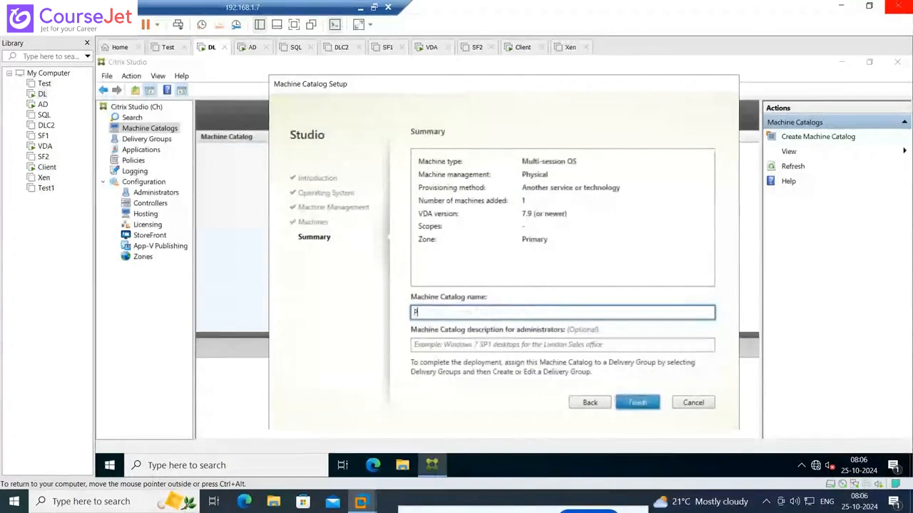
{"action": "type", "text": "hysical_C"}
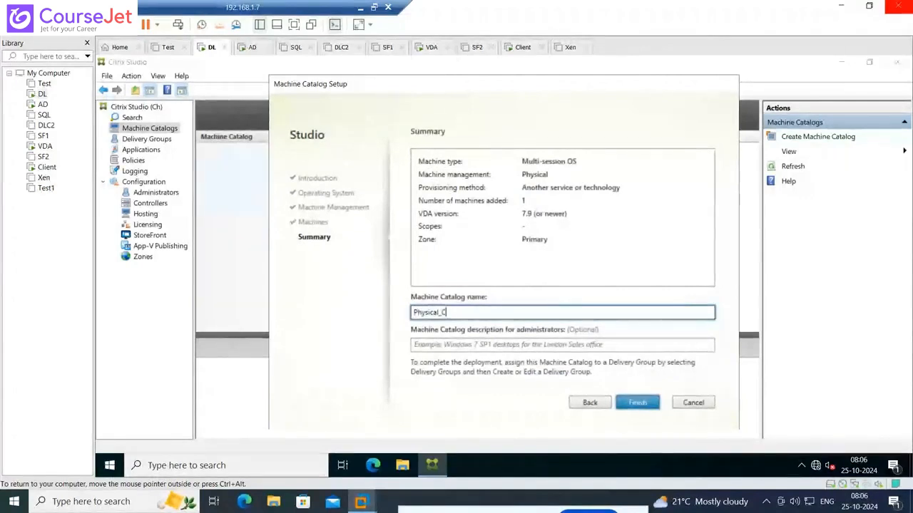
{"action": "type", "text": "atalog_"}
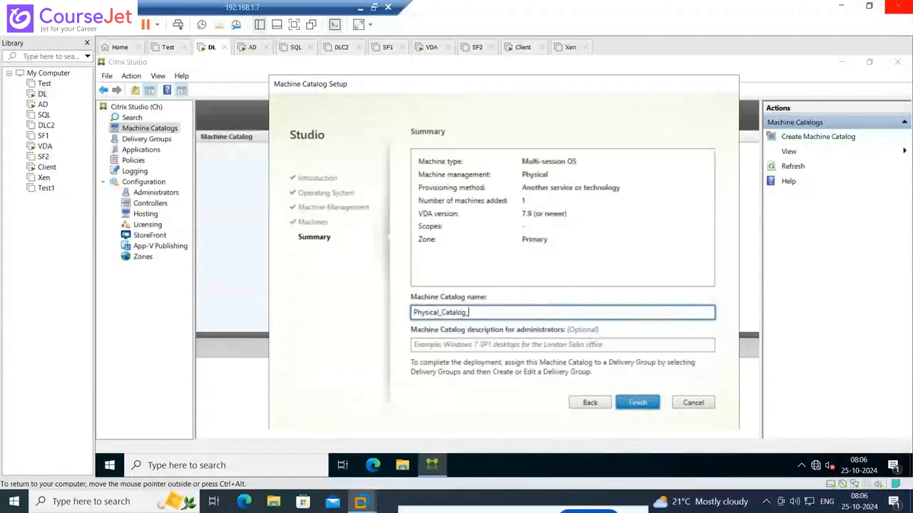
{"action": "type", "text": "202"}
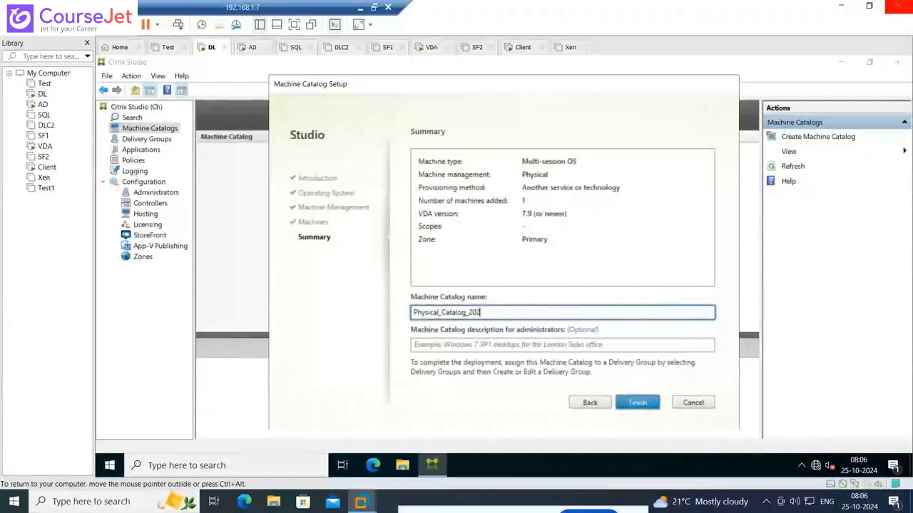
{"action": "type", "text": "2"}
Enter Physical_Machine_2002 as the catalog's administrator description and finish creating the catalog
{"action": "left_click", "coordinate": [464, 344]}
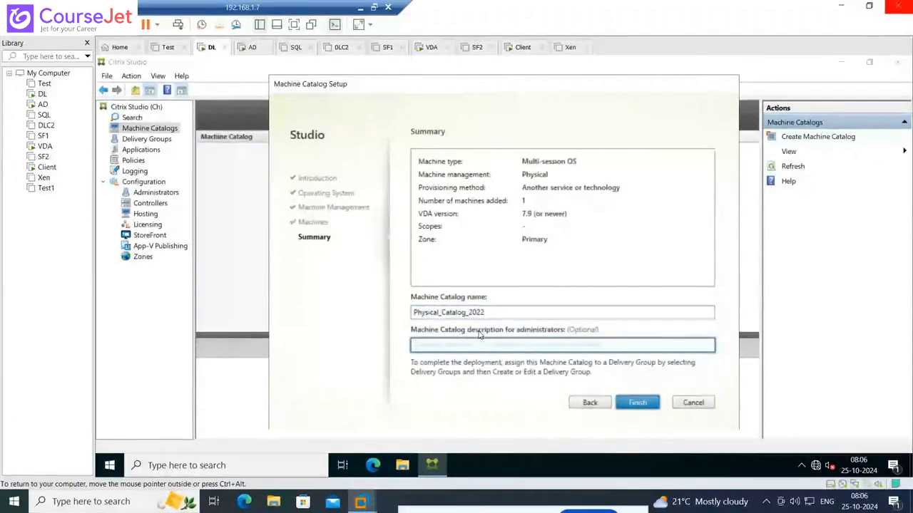
{"action": "type", "text": "Physical Machine"}
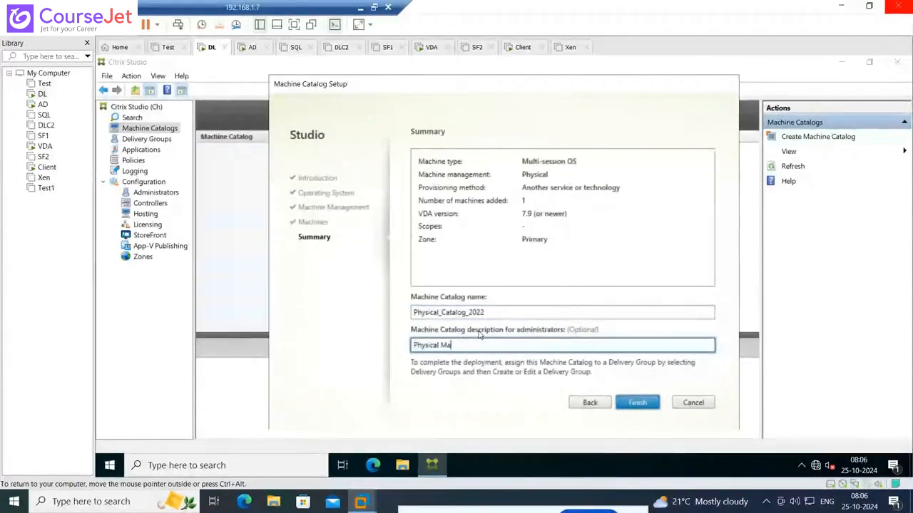
{"action": "left_click", "coordinate": [440, 345]}
{"action": "left_click", "coordinate": [495, 346]}
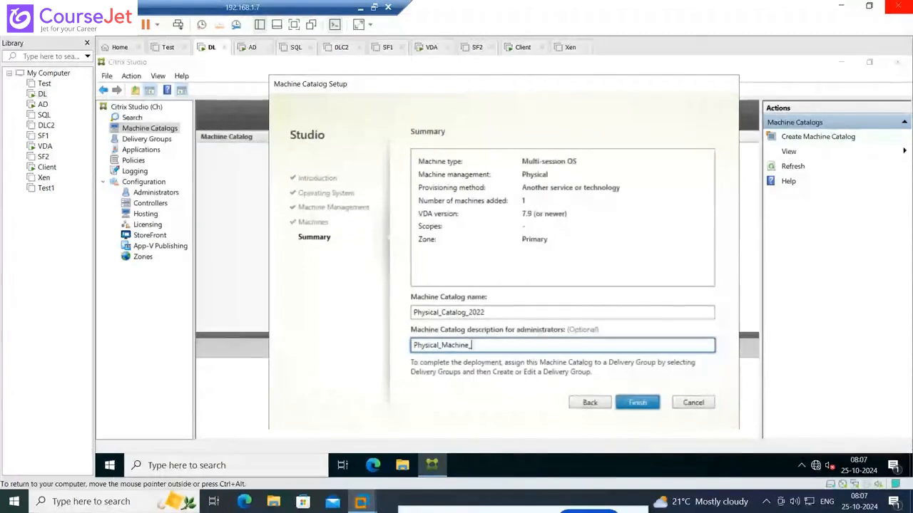
{"action": "type", "text": "_2002"}
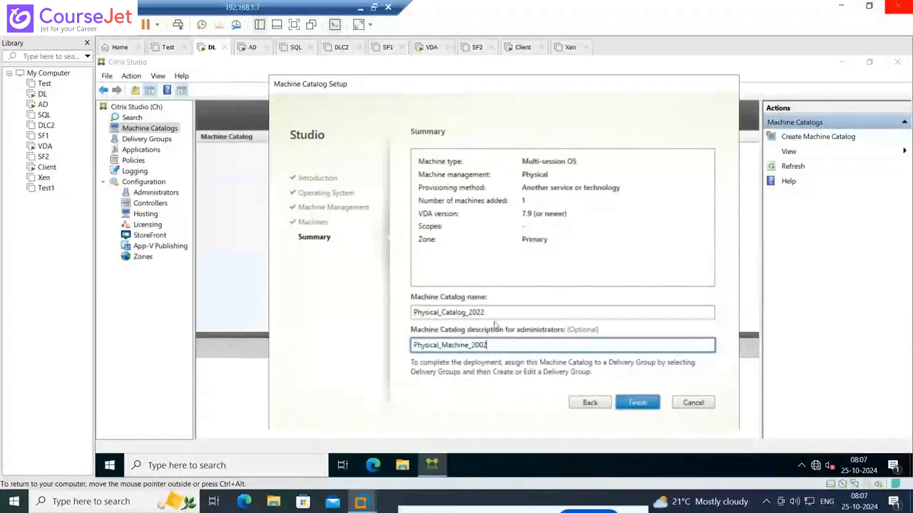
{"action": "left_click_drag", "start_coordinate": [492, 313], "coordinate": [415, 315]}
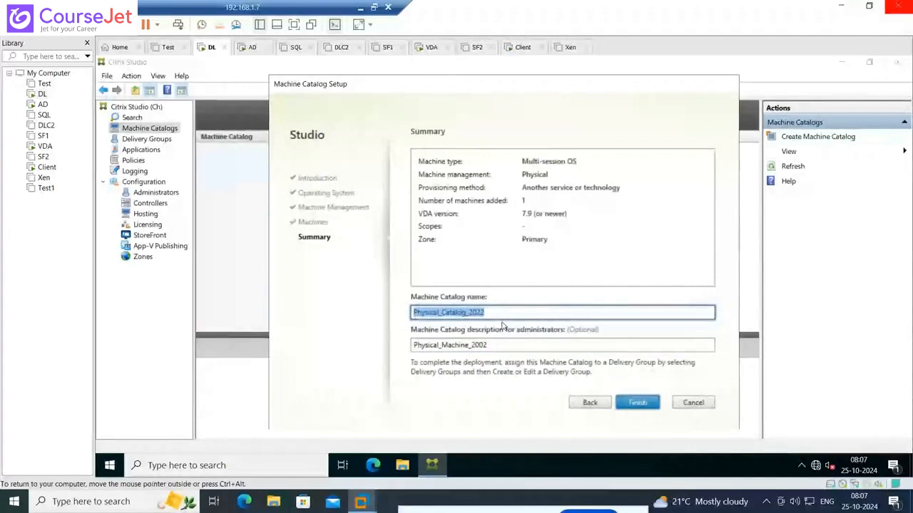
{"action": "left_click", "coordinate": [650, 404]}
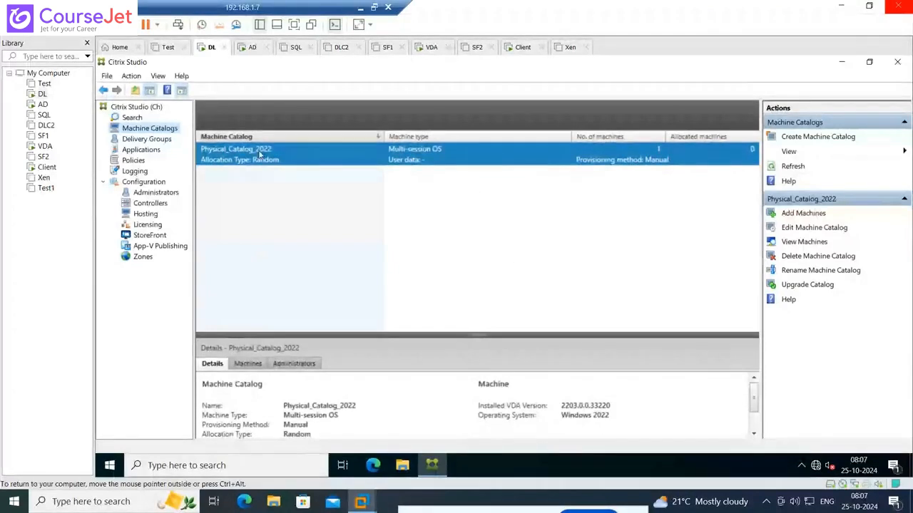
Start creating a delivery group that uses one machine from Physical_Catalog_2022
{"action": "left_click", "coordinate": [146, 139]}
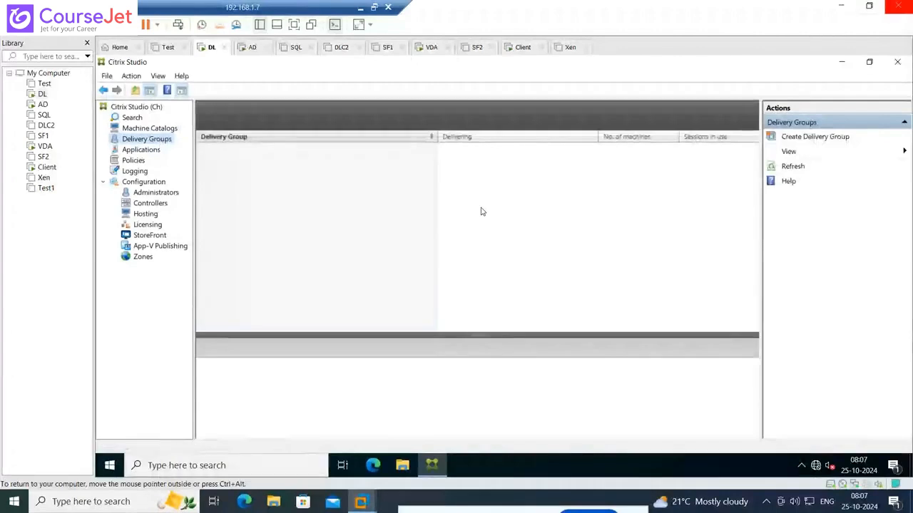
{"action": "left_click", "coordinate": [813, 136]}
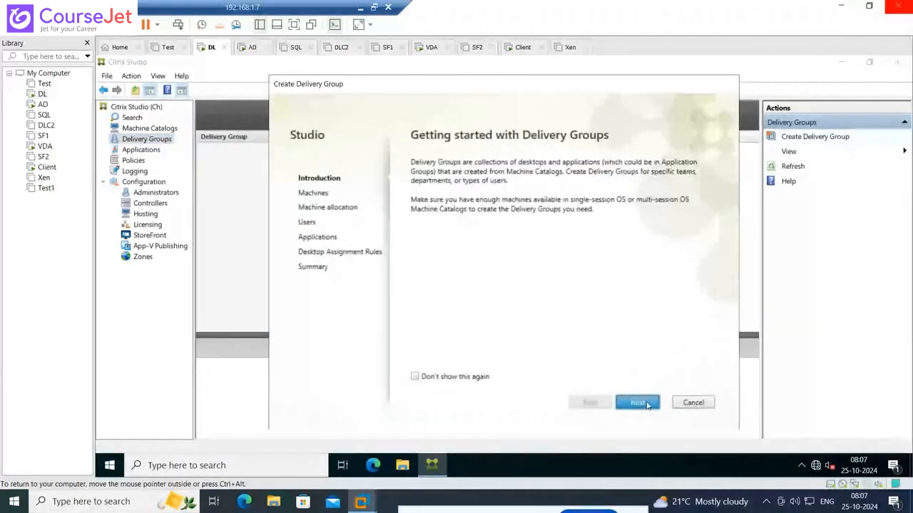
{"action": "left_click", "coordinate": [637, 403]}
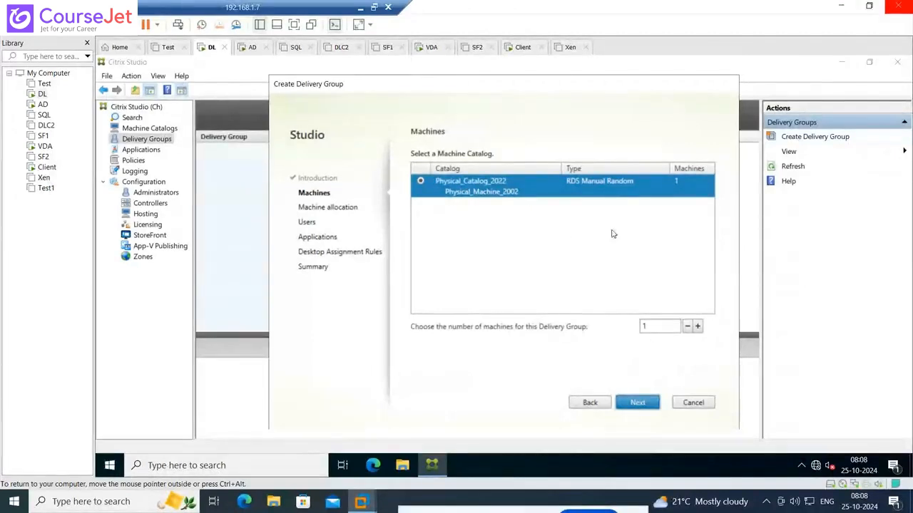
{"action": "left_click", "coordinate": [648, 404]}
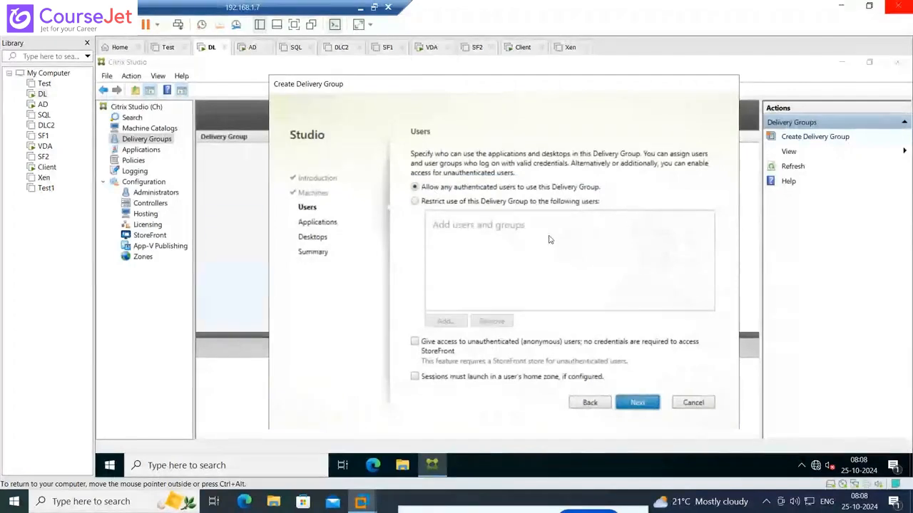
Restrict the delivery group to the LAB\Administrator account and continue to its applications settings
{"action": "left_click", "coordinate": [503, 205]}
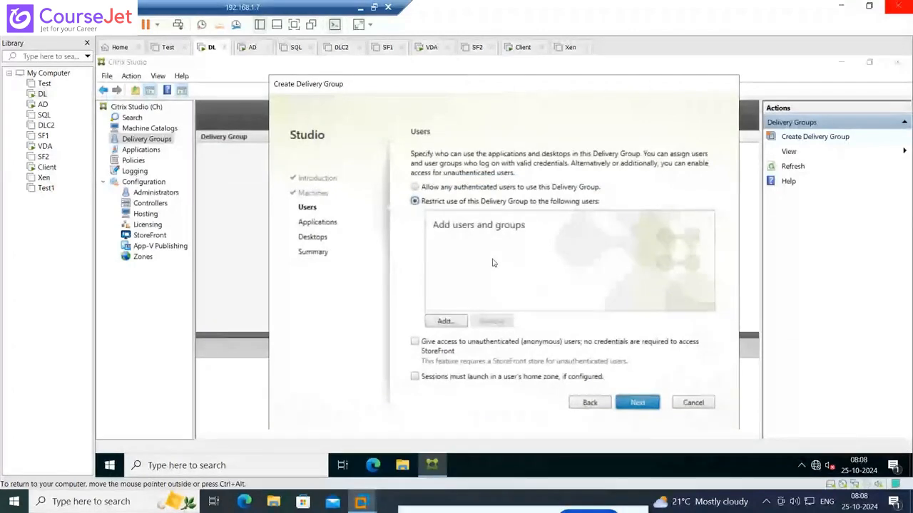
{"action": "left_click", "coordinate": [445, 320]}
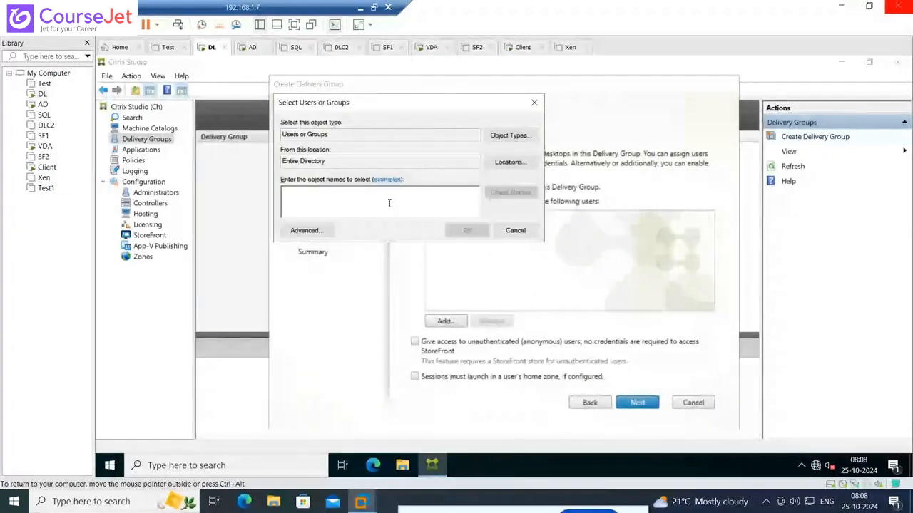
{"action": "type", "text": "lab\\adminis"}
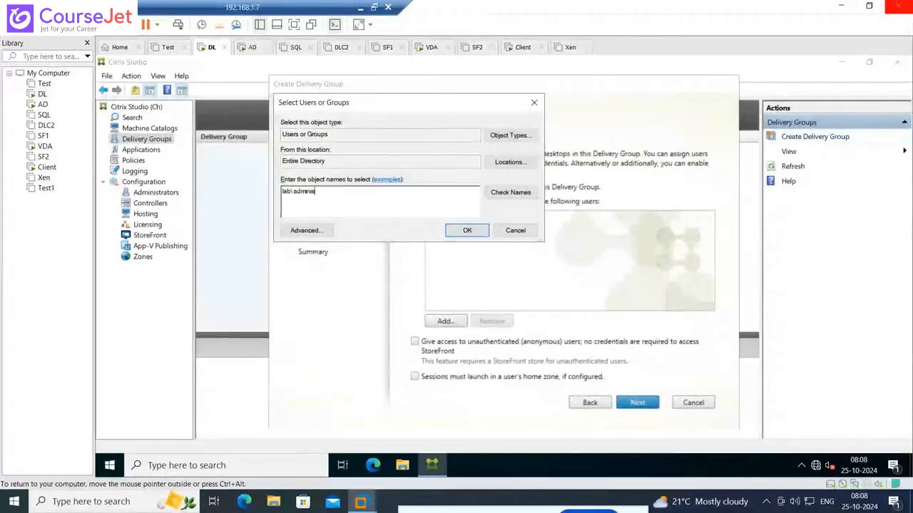
{"action": "type", "text": "trator"}
{"action": "left_click", "coordinate": [509, 192]}
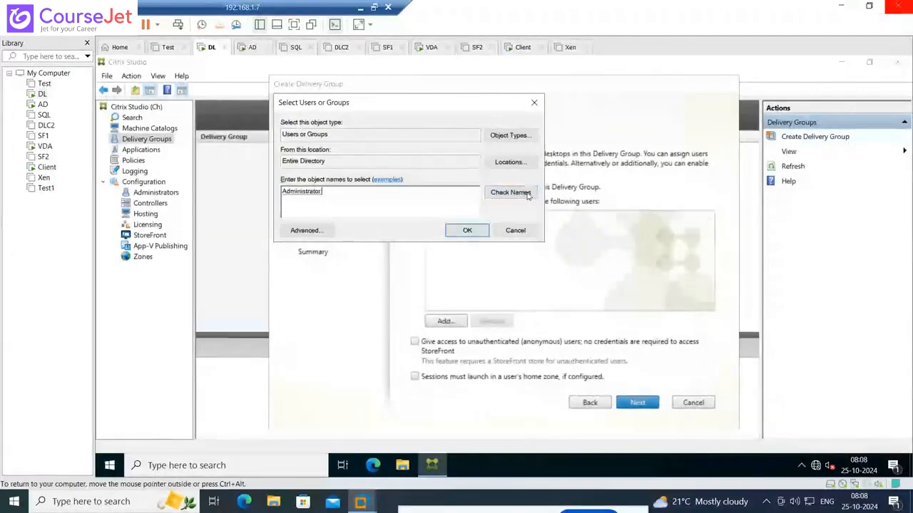
{"action": "left_click", "coordinate": [466, 231]}
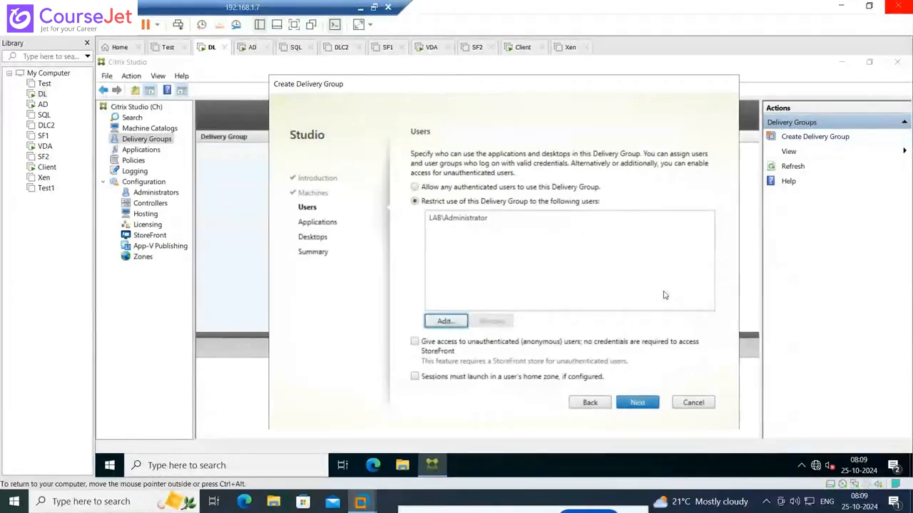
{"action": "left_click", "coordinate": [649, 403]}
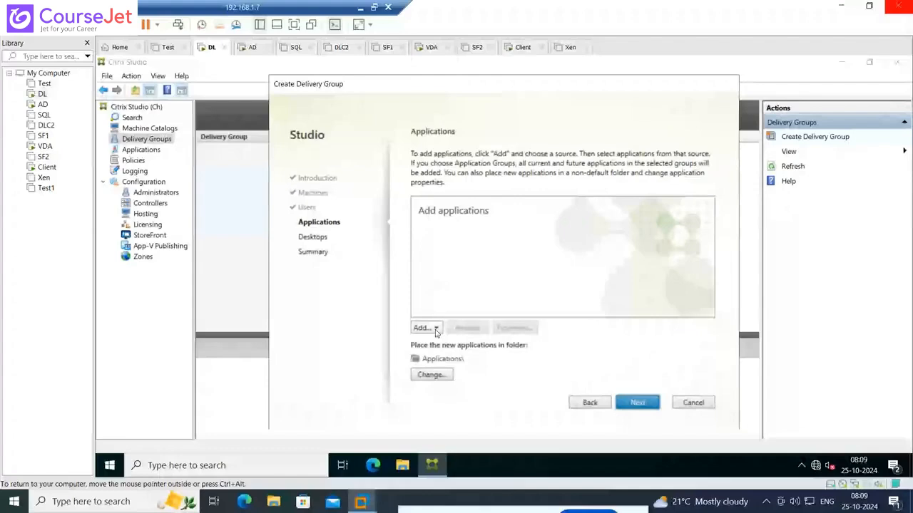
Review the available application sources and the list of start menu applications, leaving the list without adding any
{"action": "left_click", "coordinate": [435, 329]}
{"action": "left_click", "coordinate": [450, 355]}
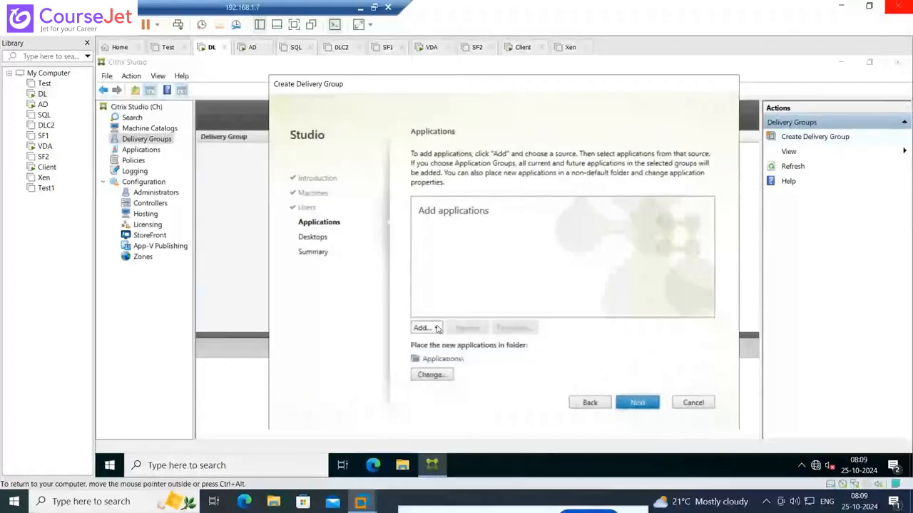
{"action": "left_click", "coordinate": [436, 329]}
{"action": "left_click", "coordinate": [442, 342]}
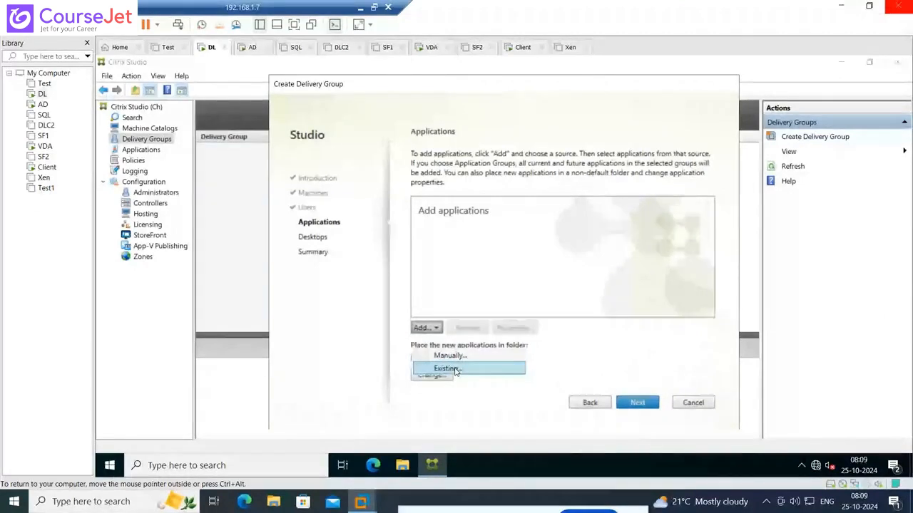
{"action": "left_click", "coordinate": [435, 328]}
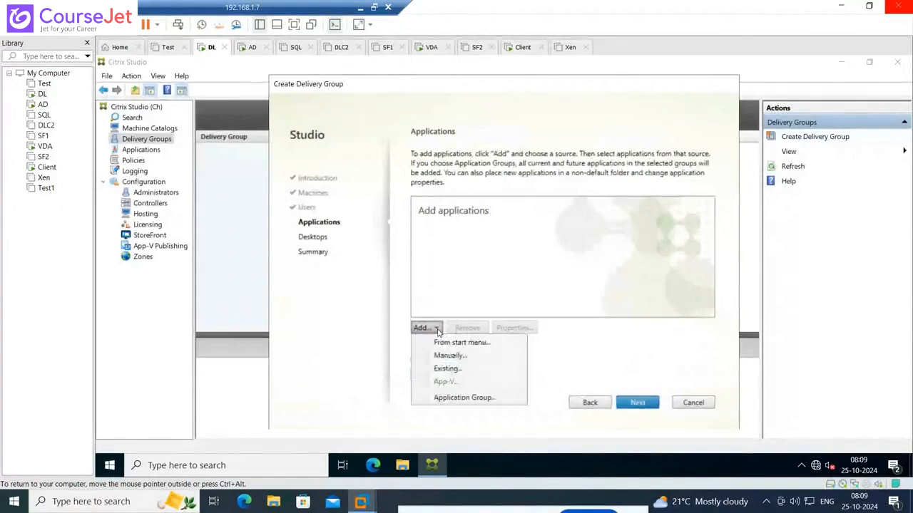
{"action": "left_click", "coordinate": [437, 329]}
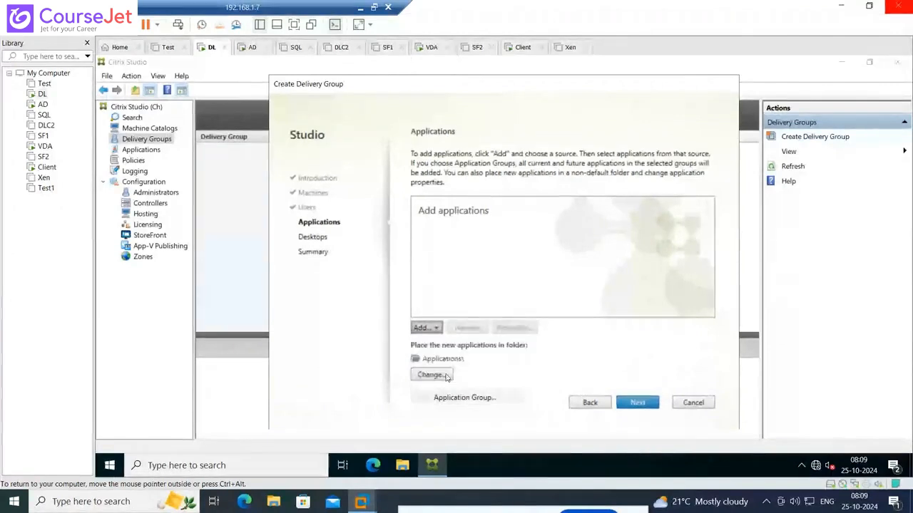
{"action": "left_click", "coordinate": [436, 329]}
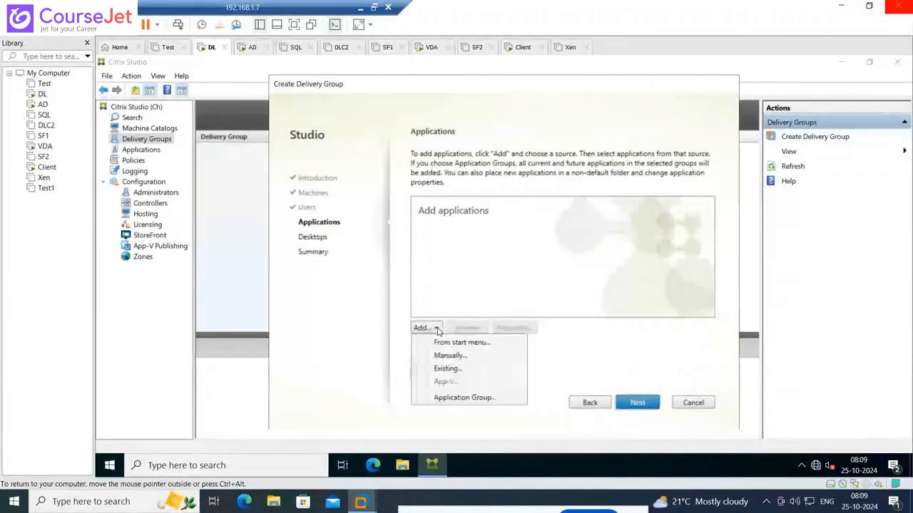
{"action": "left_click", "coordinate": [449, 343]}
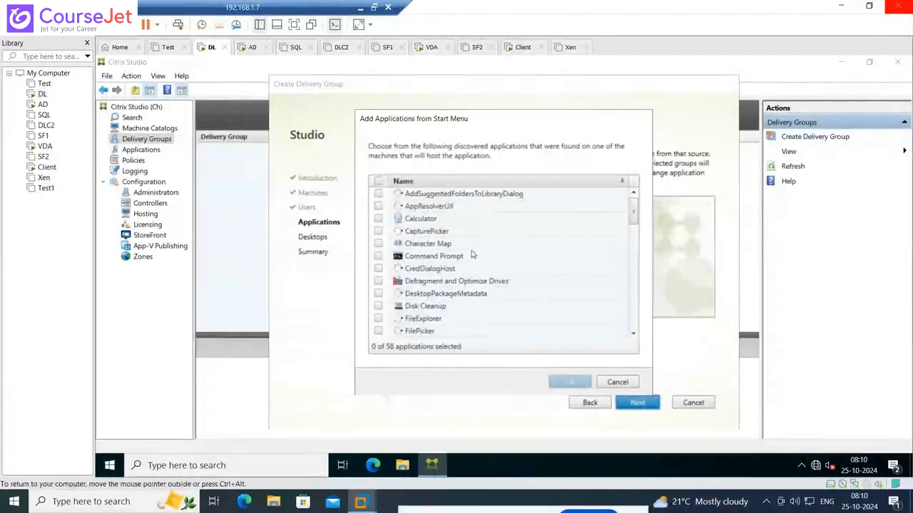
{"action": "left_click", "coordinate": [617, 381]}
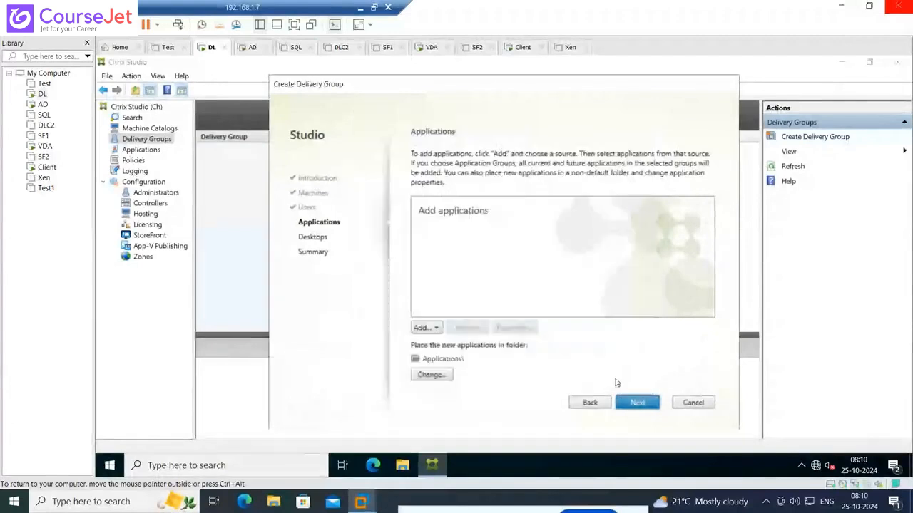
Start adding an application manually and go through its executable path, command line argument and working directory fields
{"action": "left_click", "coordinate": [435, 328]}
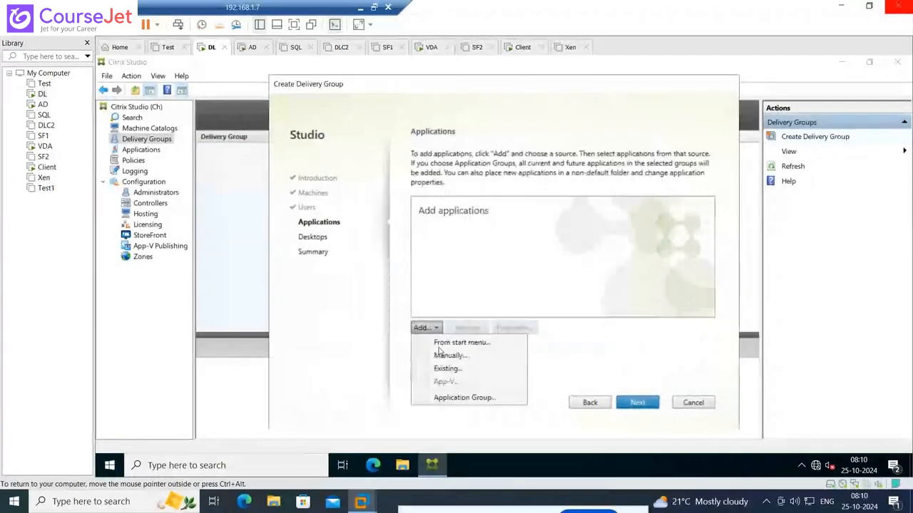
{"action": "left_click", "coordinate": [442, 355]}
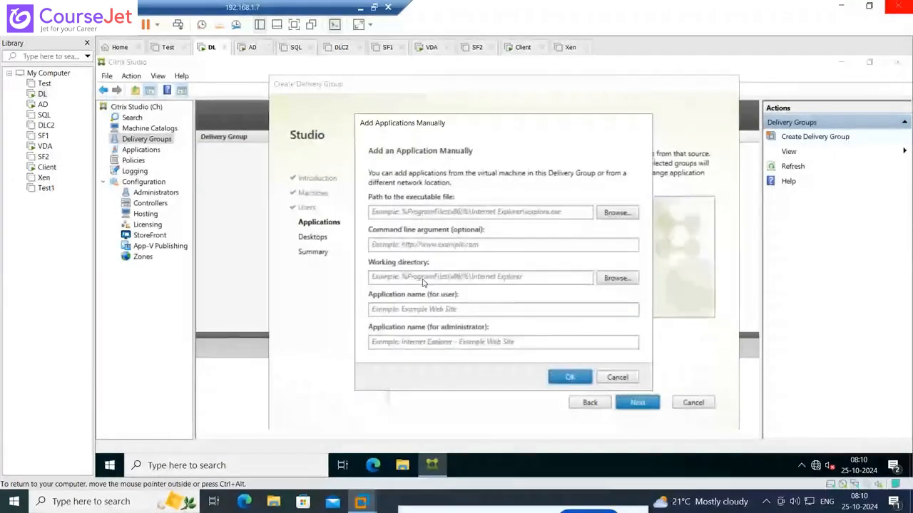
{"action": "left_click", "coordinate": [471, 213]}
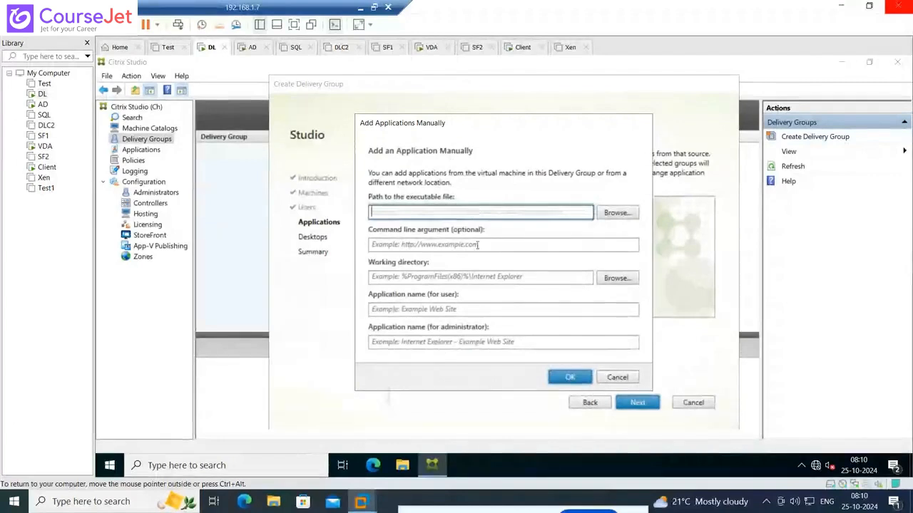
{"action": "left_click", "coordinate": [477, 244]}
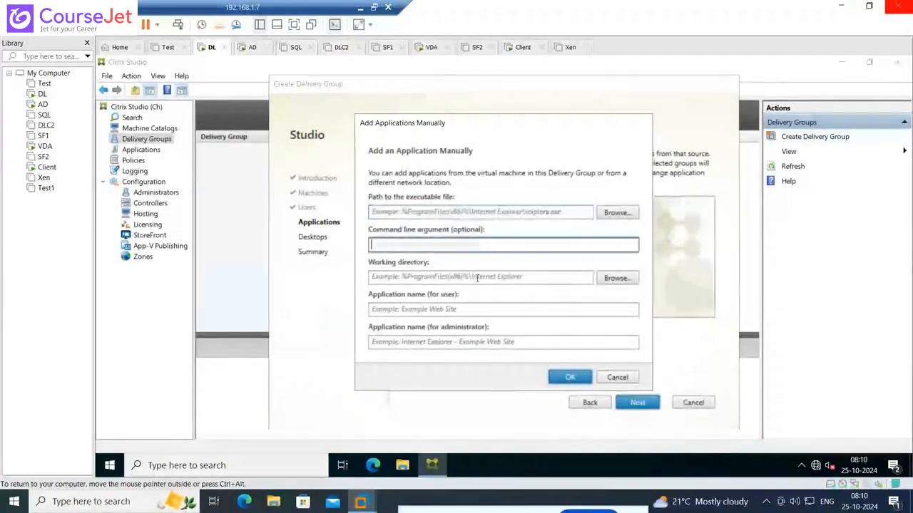
{"action": "left_click", "coordinate": [476, 277]}
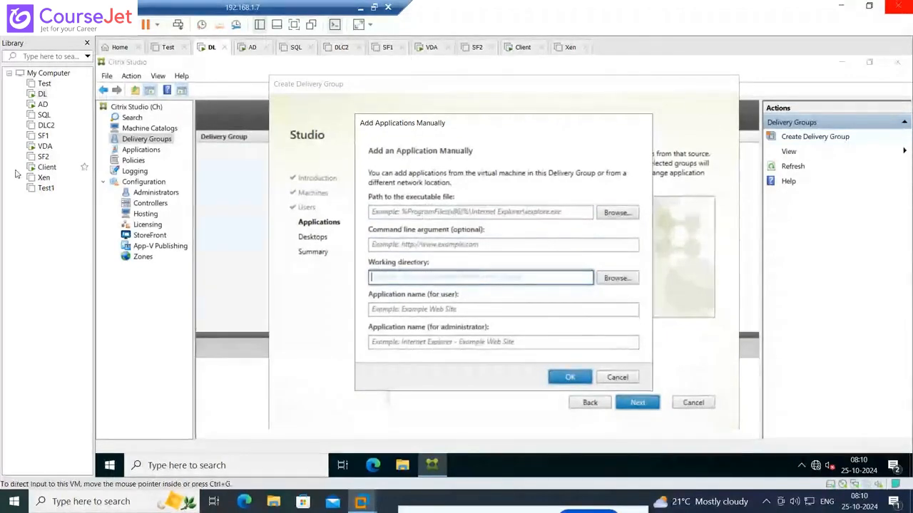
Switch to the Client virtual machine, close its Command Prompt window and open the file location of the Command Prompt app
{"action": "left_click", "coordinate": [46, 167]}
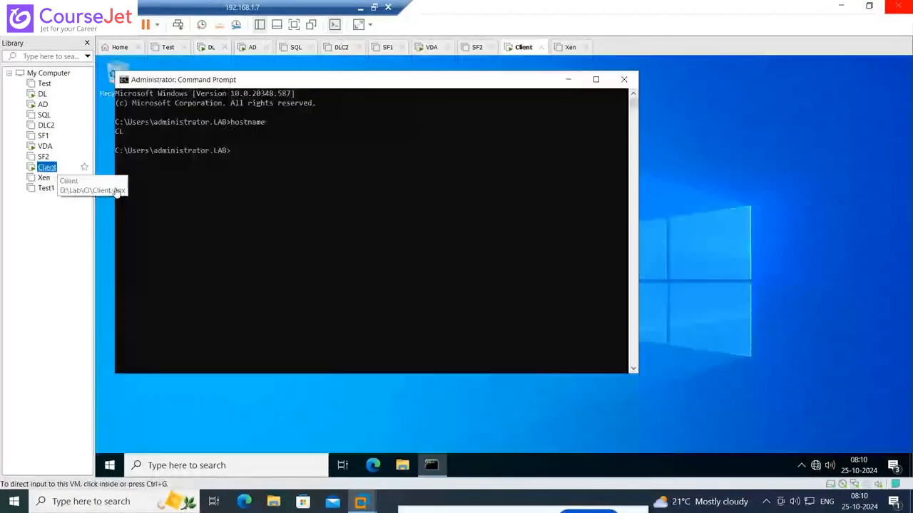
{"action": "left_click", "coordinate": [618, 81]}
{"action": "left_click", "coordinate": [169, 464]}
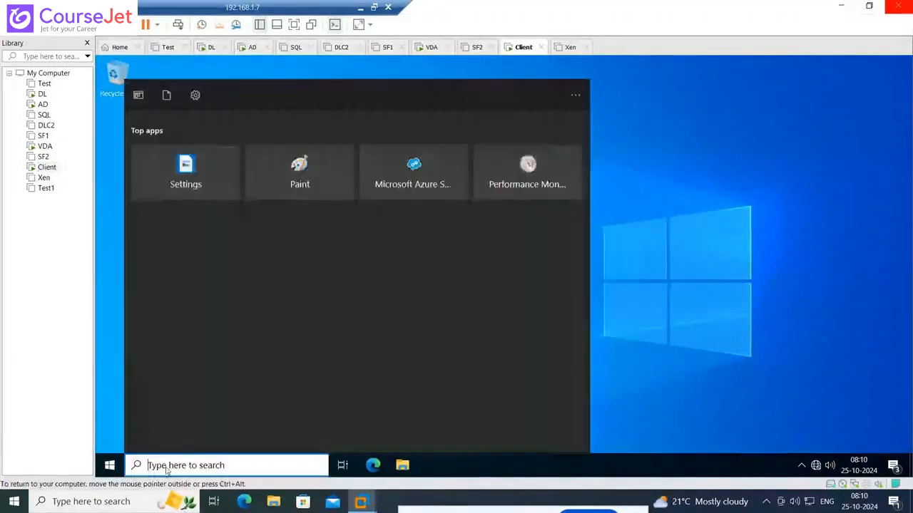
{"action": "type", "text": "cmd"}
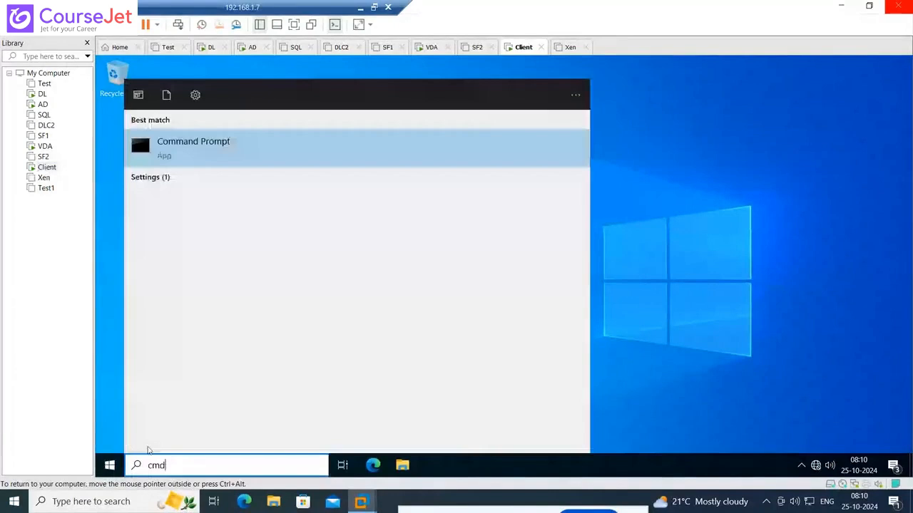
{"action": "right_click", "coordinate": [200, 150]}
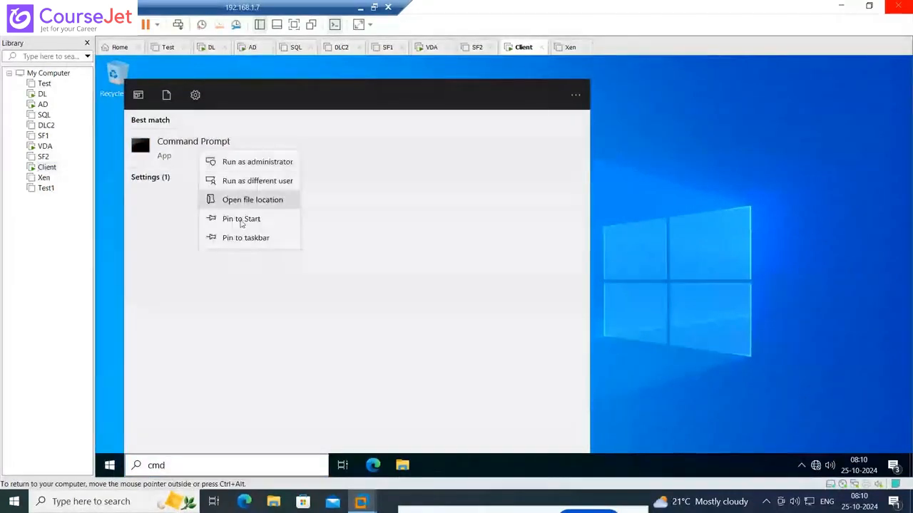
{"action": "left_click", "coordinate": [263, 202]}
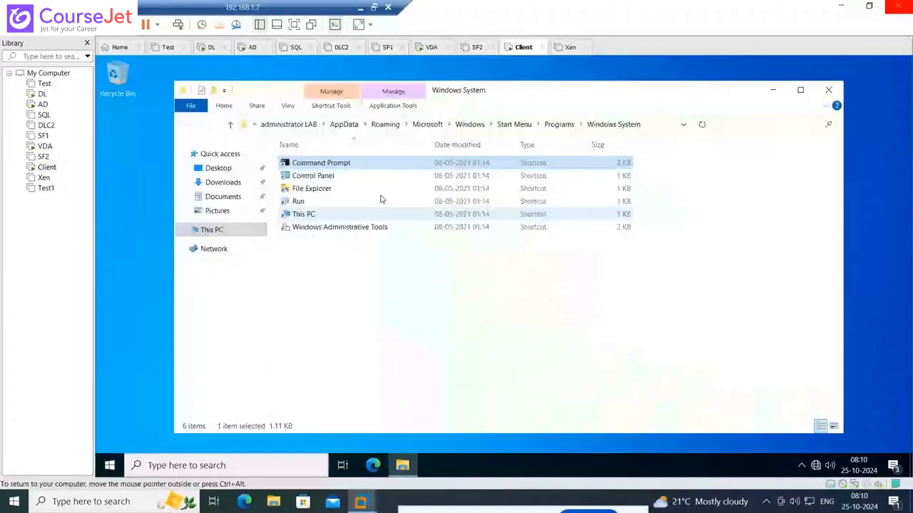
Check the Command Prompt shortcut's properties and open the system32 folder containing its target file
{"action": "right_click", "coordinate": [343, 163]}
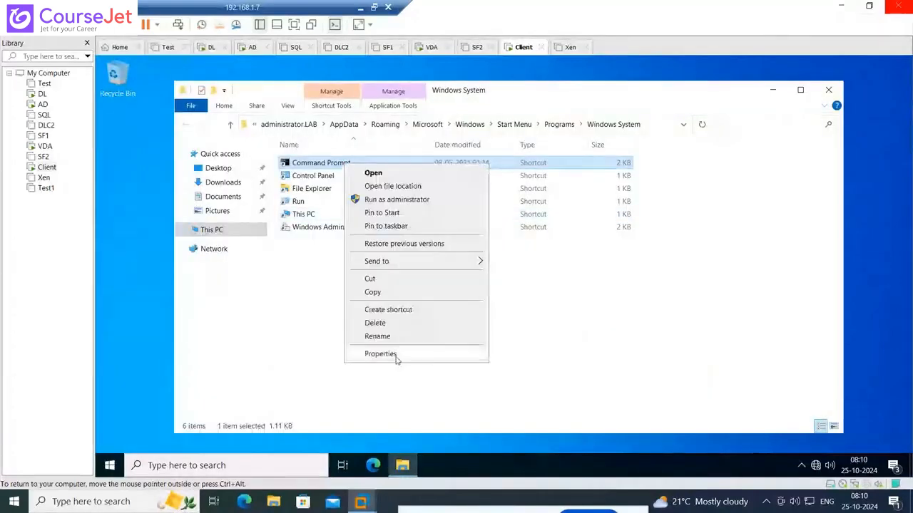
{"action": "left_click", "coordinate": [394, 355]}
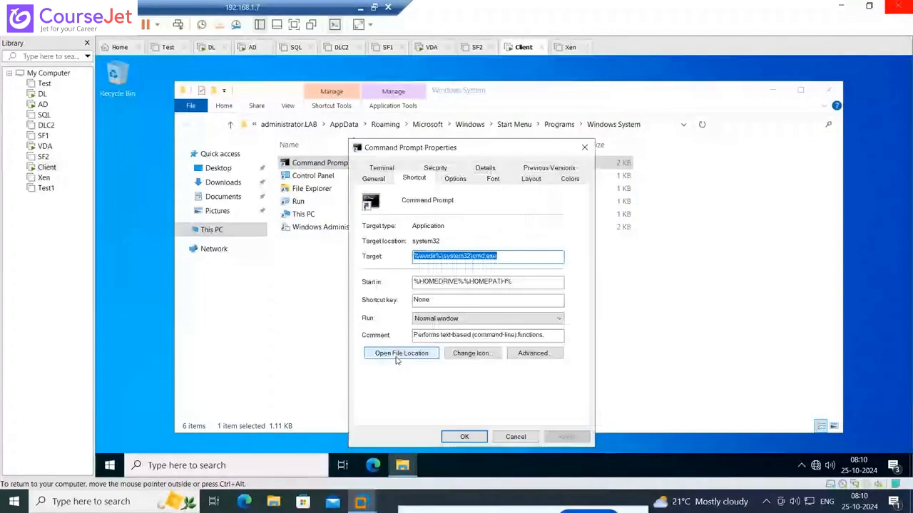
{"action": "key", "text": "Escape"}
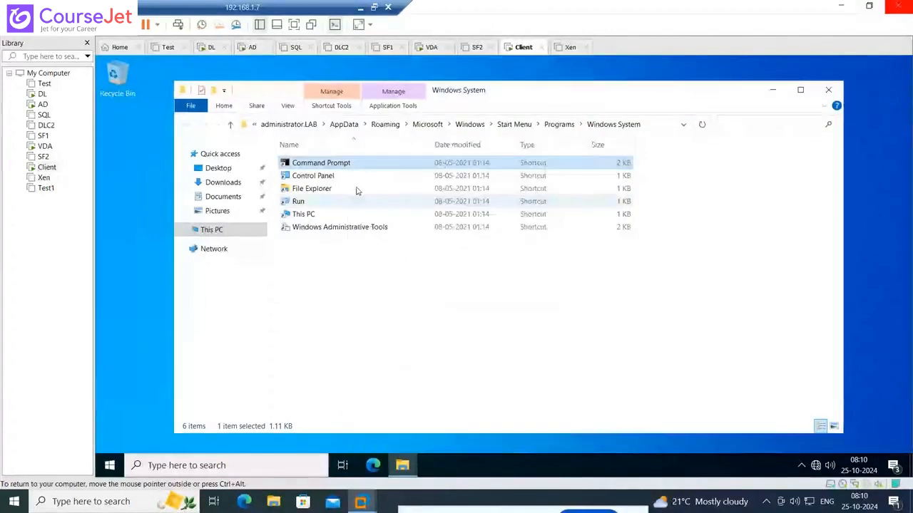
{"action": "right_click", "coordinate": [335, 167]}
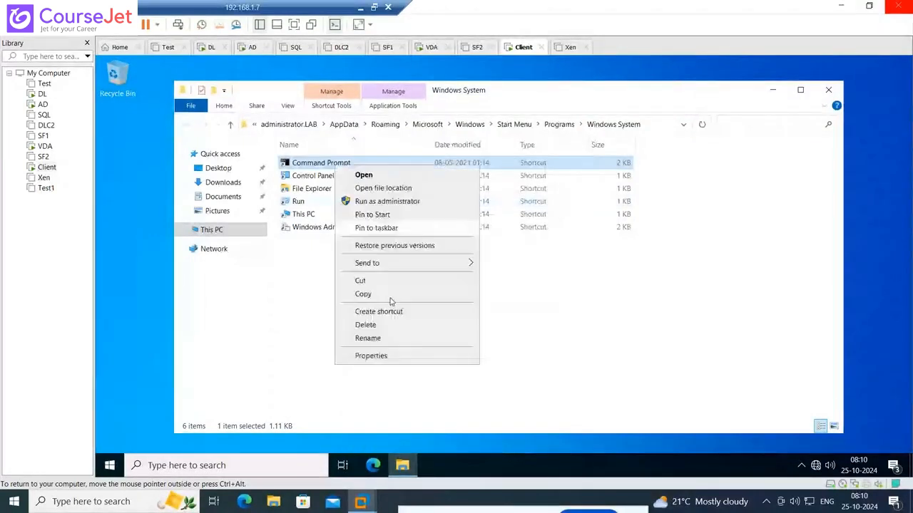
{"action": "left_click", "coordinate": [394, 355]}
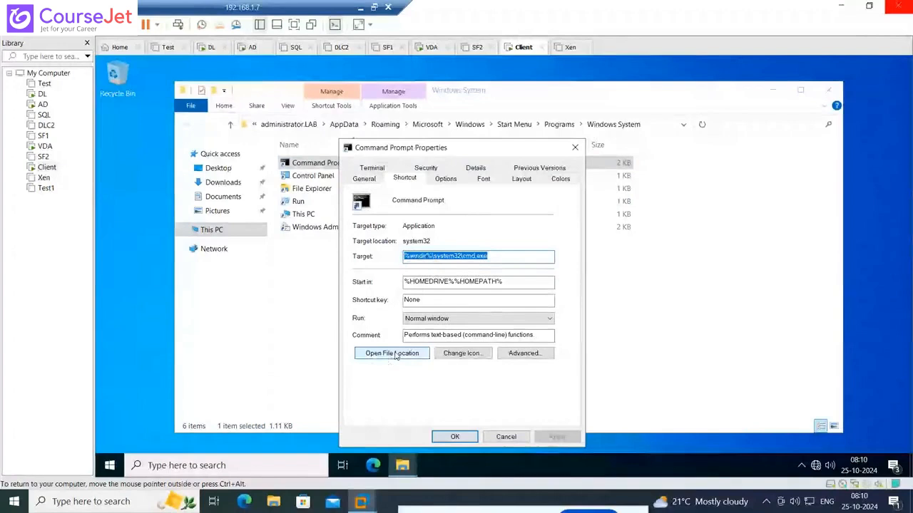
{"action": "left_click", "coordinate": [392, 353]}
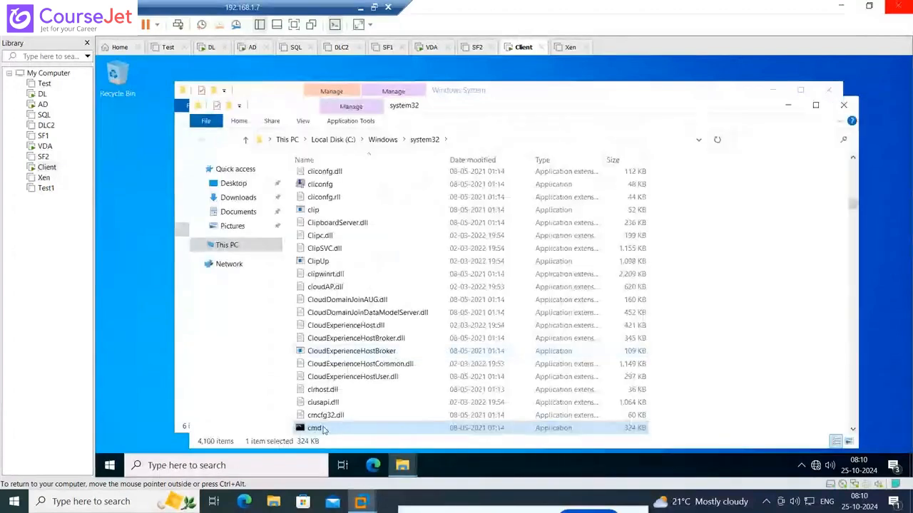
Examine the general and security properties of cmd in the system32 folder, then close them
{"action": "right_click", "coordinate": [323, 429]}
{"action": "left_click", "coordinate": [355, 420]}
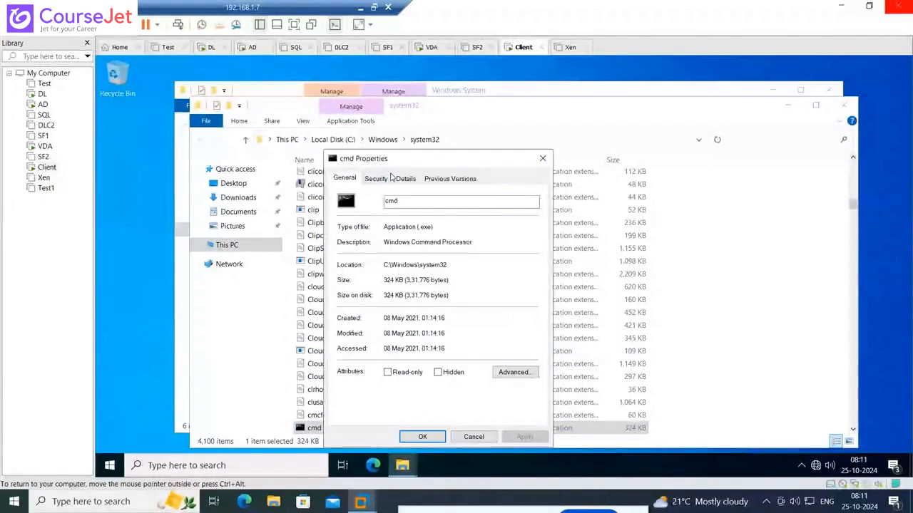
{"action": "left_click", "coordinate": [378, 179]}
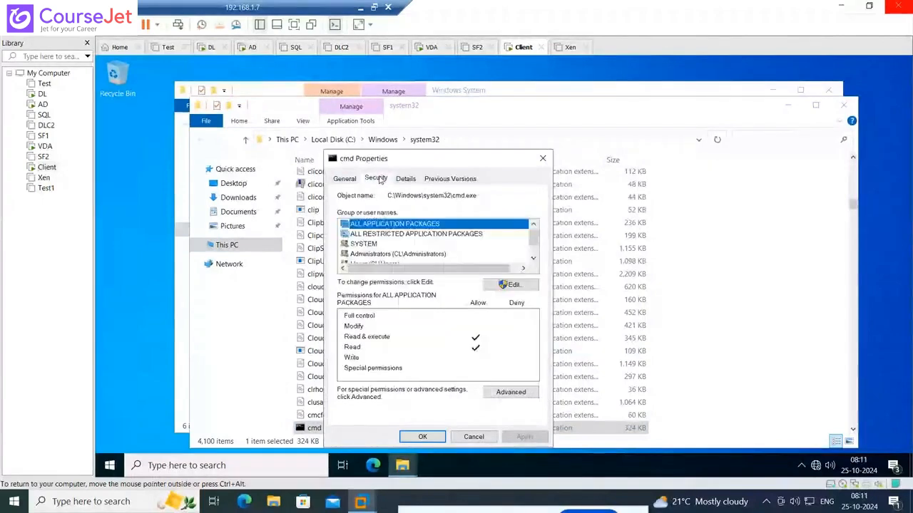
{"action": "left_click", "coordinate": [542, 159]}
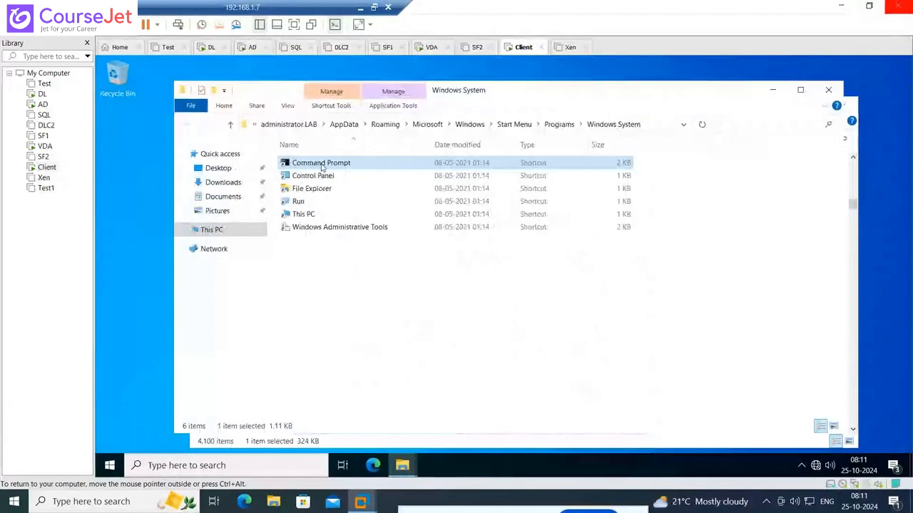
Reopen the Command Prompt shortcut's properties and examine its general details, target path and start-in folder
{"action": "right_click", "coordinate": [321, 167]}
{"action": "left_click", "coordinate": [356, 354]}
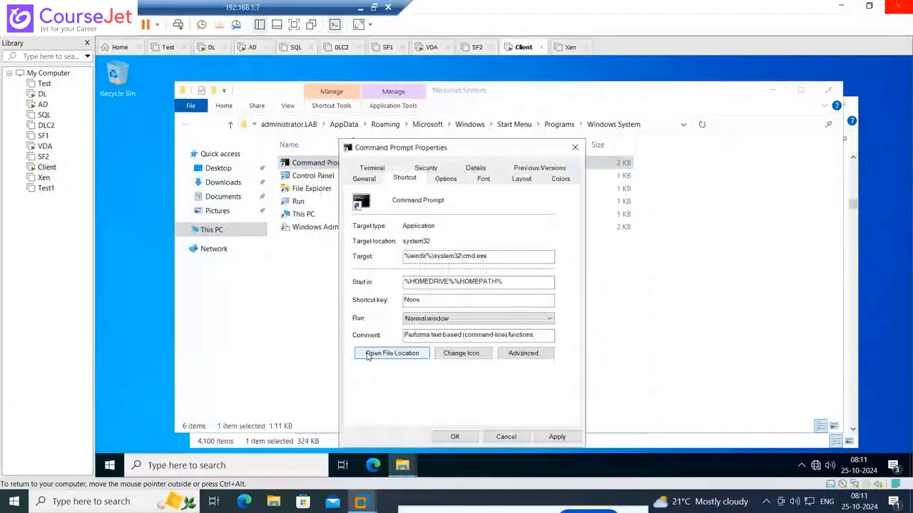
{"action": "left_click", "coordinate": [365, 179]}
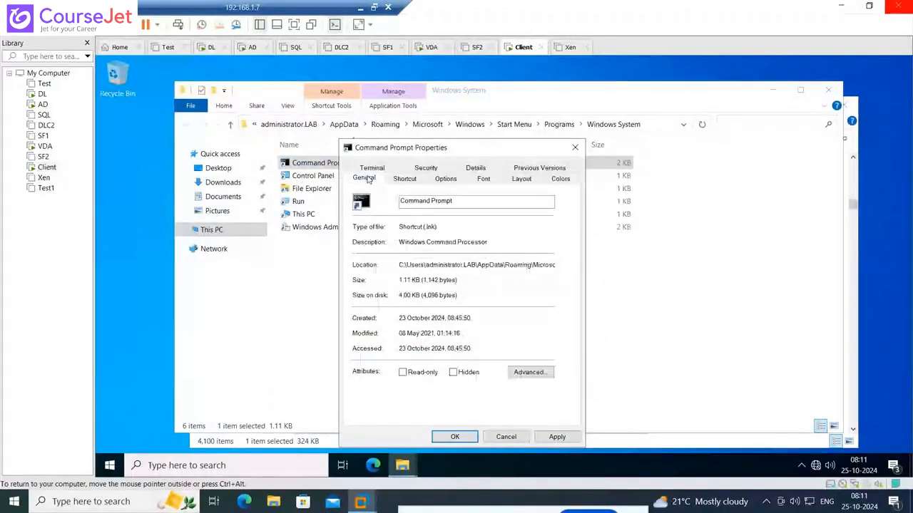
{"action": "left_click", "coordinate": [404, 179]}
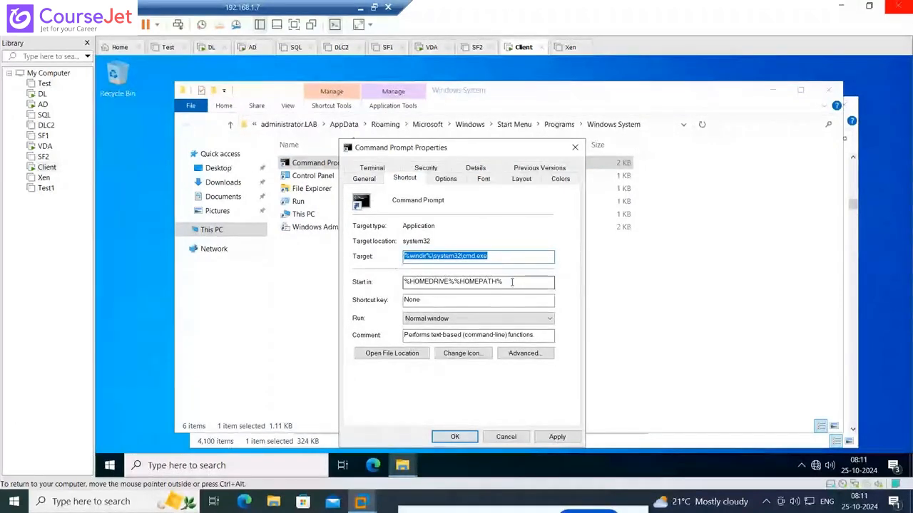
Switch to File Explorer on the host, open the Downloads folder on the VM (E:) drive and look through its installers
{"action": "double_click", "coordinate": [511, 281]}
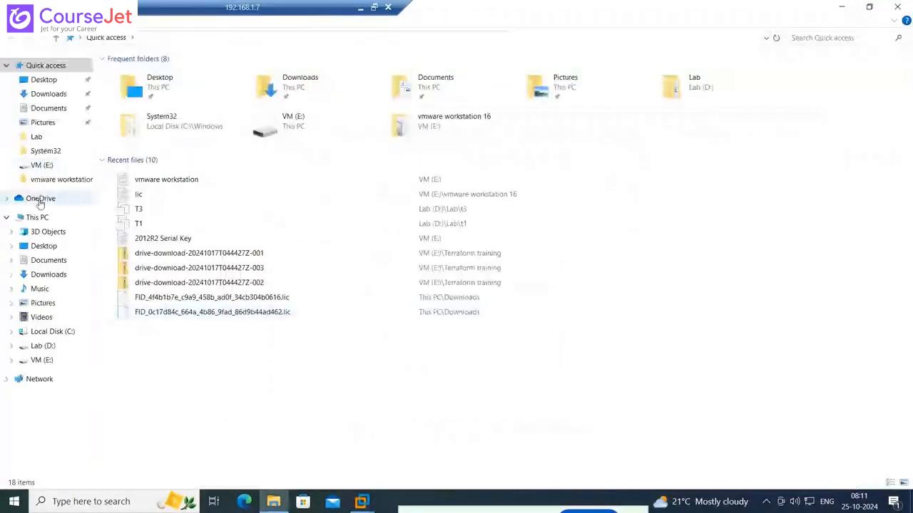
{"action": "left_click", "coordinate": [37, 362]}
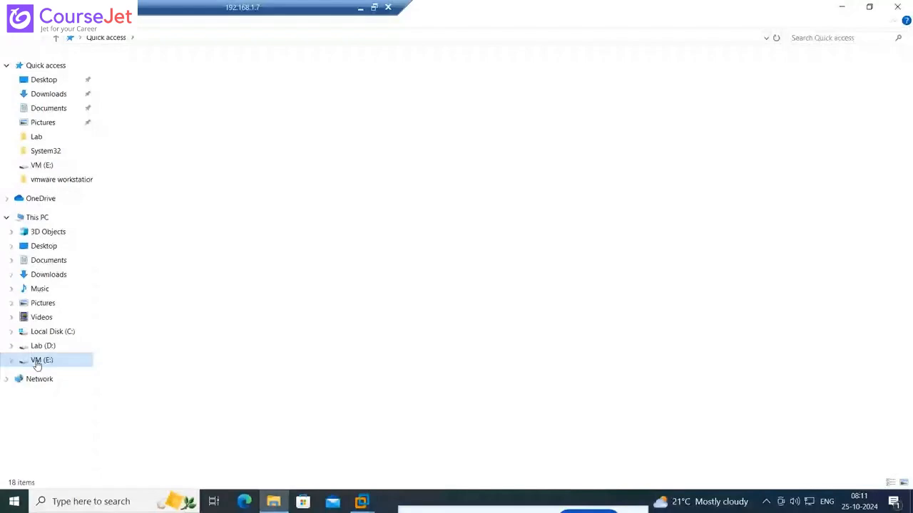
{"action": "left_click", "coordinate": [123, 178]}
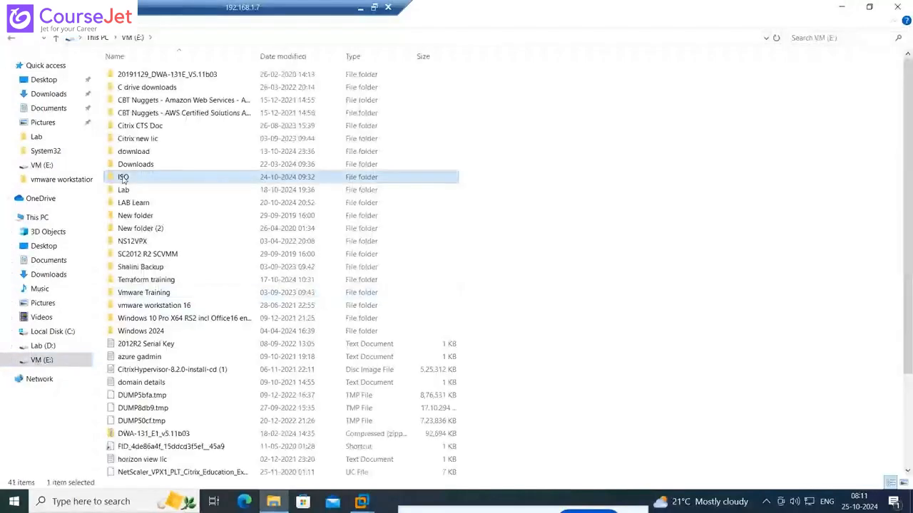
{"action": "left_click", "coordinate": [140, 166]}
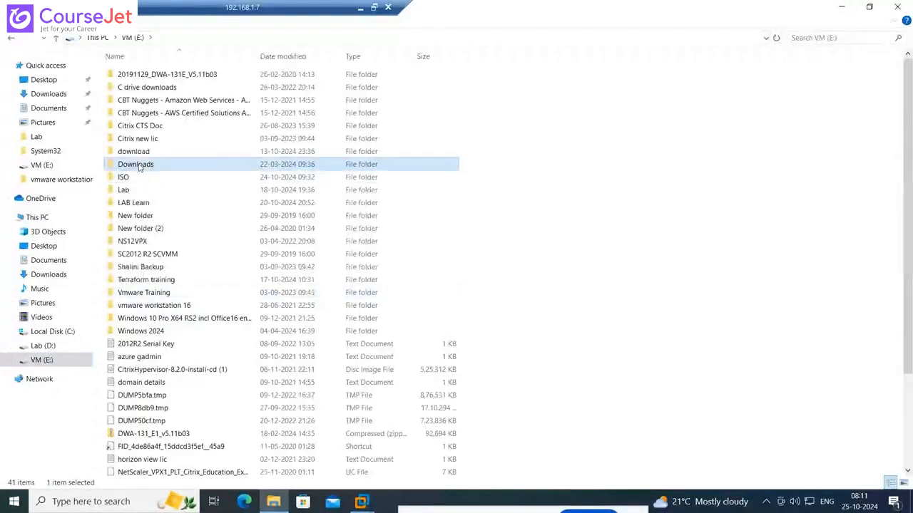
{"action": "double_click", "coordinate": [140, 167]}
{"action": "scroll", "coordinate": [299, 286], "scroll_direction": "down", "scroll_amount": 3}
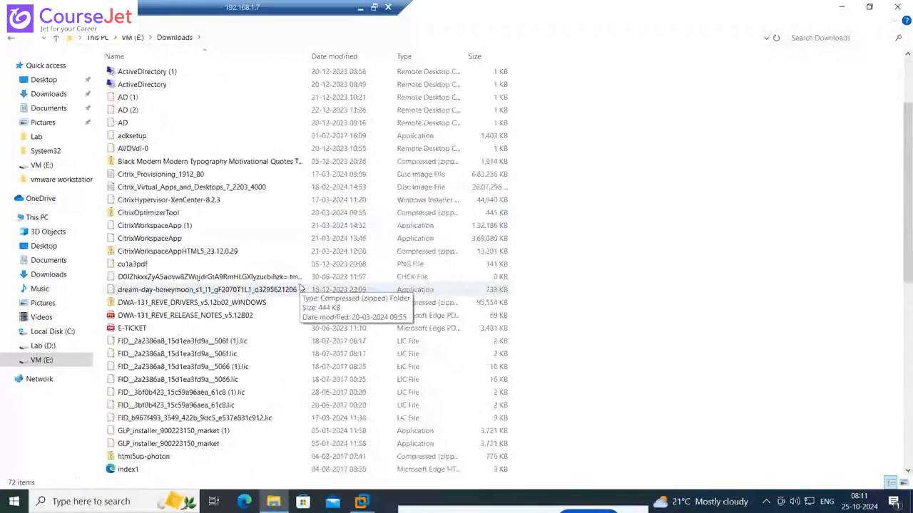
{"action": "scroll", "coordinate": [299, 287], "scroll_direction": "down", "scroll_amount": 2}
{"action": "scroll", "coordinate": [299, 288], "scroll_direction": "down", "scroll_amount": 7}
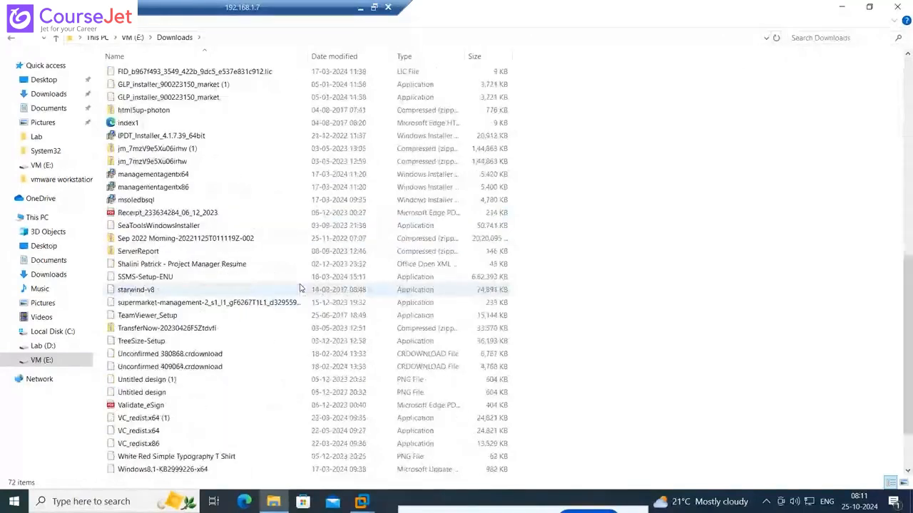
{"action": "scroll", "coordinate": [299, 288], "scroll_direction": "down", "scroll_amount": 2}
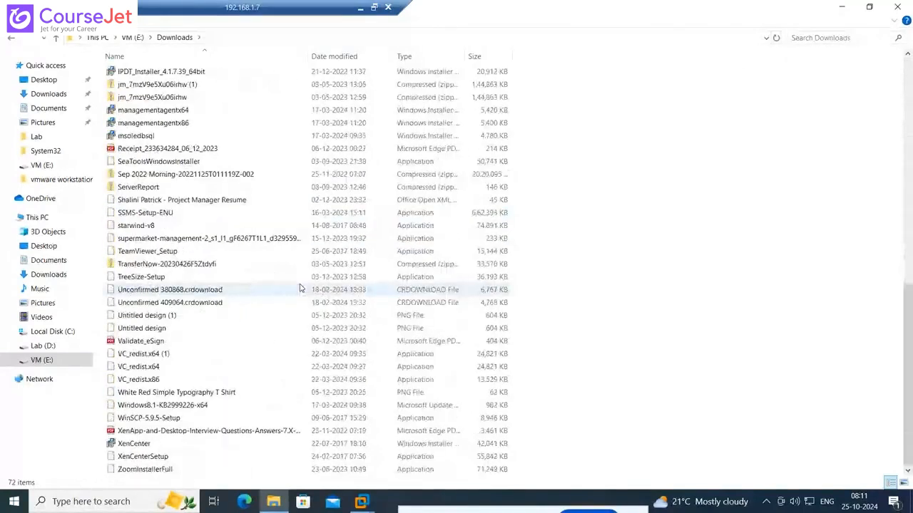
{"action": "scroll", "coordinate": [300, 287], "scroll_direction": "up", "scroll_amount": 8}
Return to the VM (E:) drive, open its download folder and look through the files for a suitable application installer
{"action": "left_click", "coordinate": [133, 38]}
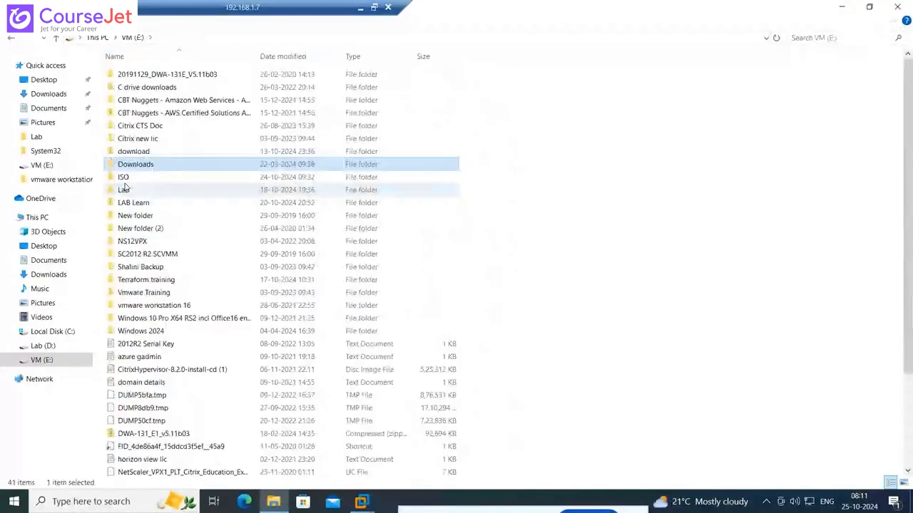
{"action": "double_click", "coordinate": [134, 152]}
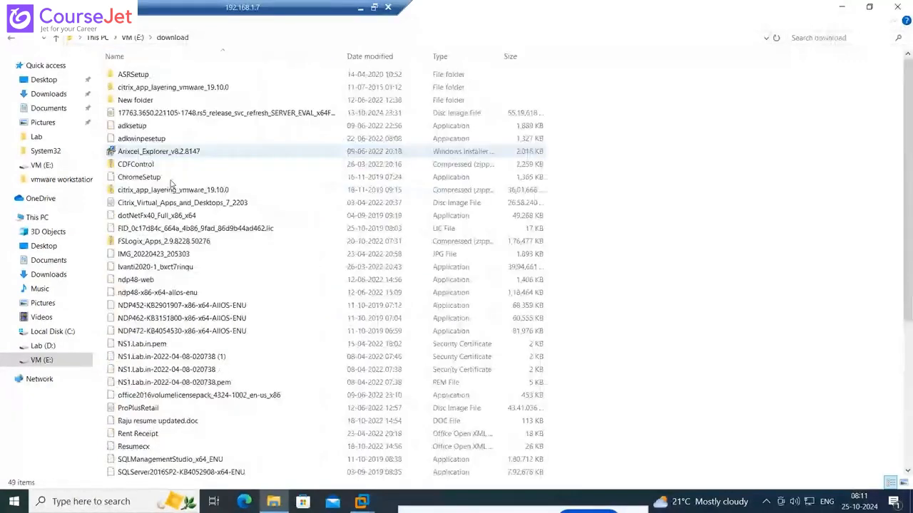
{"action": "scroll", "coordinate": [312, 267], "scroll_direction": "down", "scroll_amount": 4}
{"action": "scroll", "coordinate": [312, 267], "scroll_direction": "down", "scroll_amount": 2}
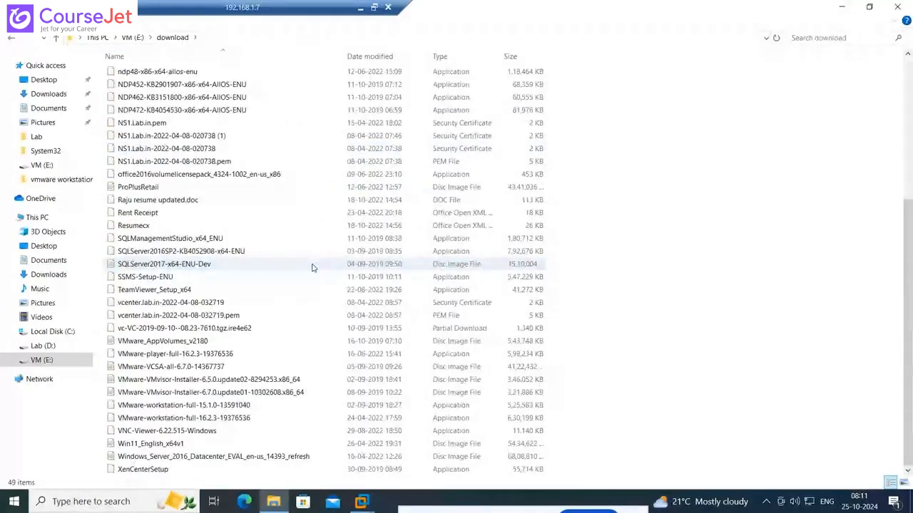
{"action": "scroll", "coordinate": [311, 317], "scroll_direction": "up", "scroll_amount": 6}
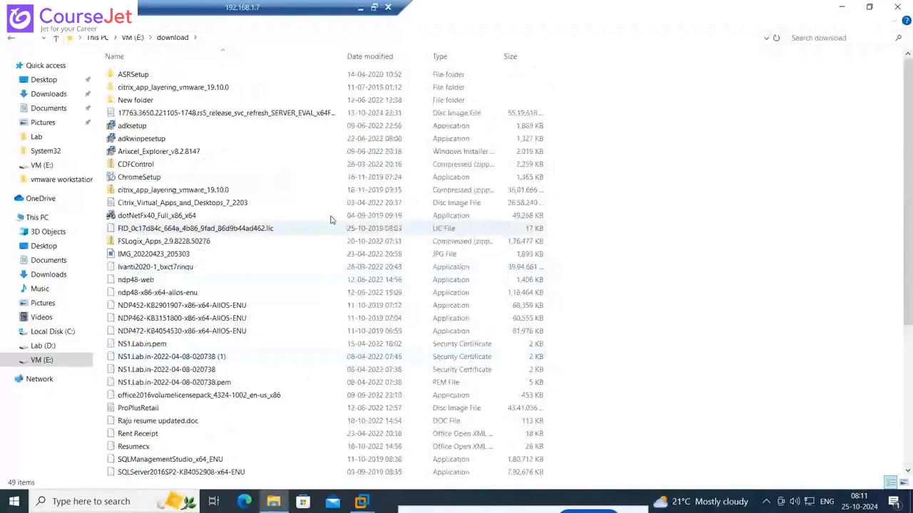
{"action": "scroll", "coordinate": [330, 249], "scroll_direction": "down", "scroll_amount": 4}
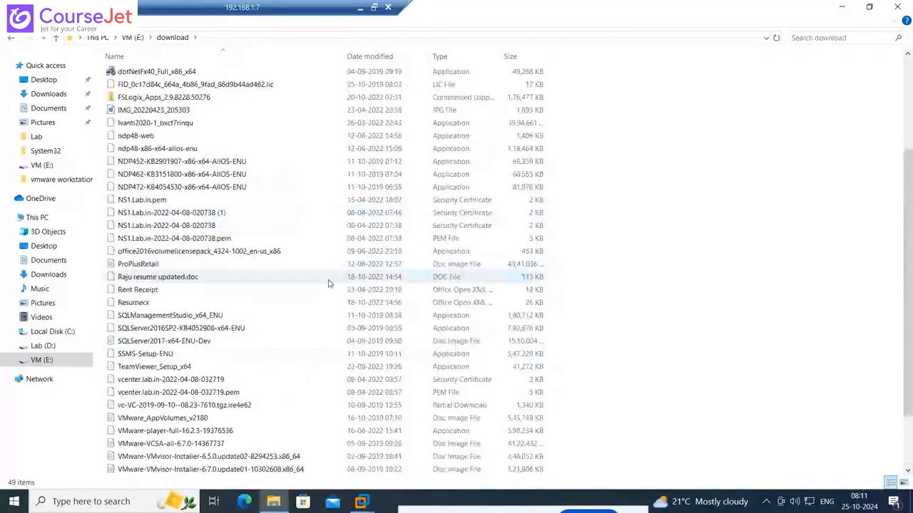
{"action": "scroll", "coordinate": [328, 284], "scroll_direction": "down", "scroll_amount": 2}
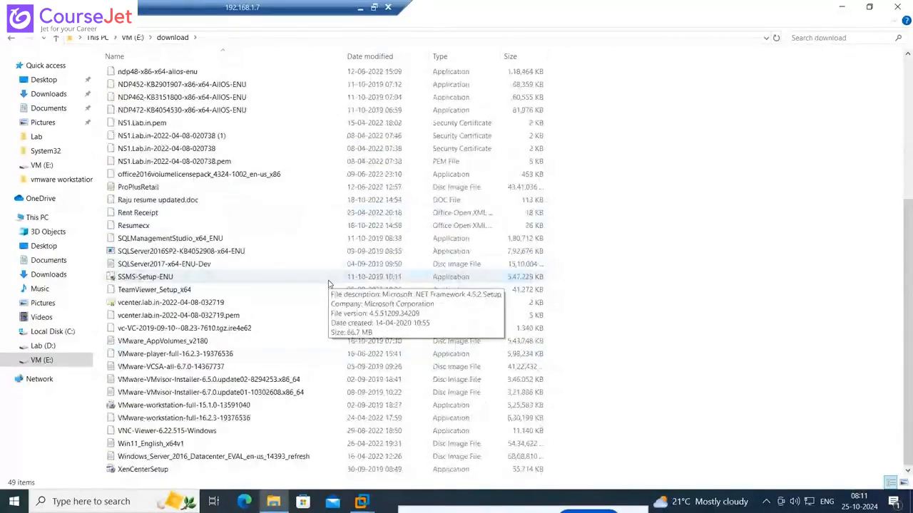
{"action": "scroll", "coordinate": [328, 404], "scroll_direction": "up", "scroll_amount": 2}
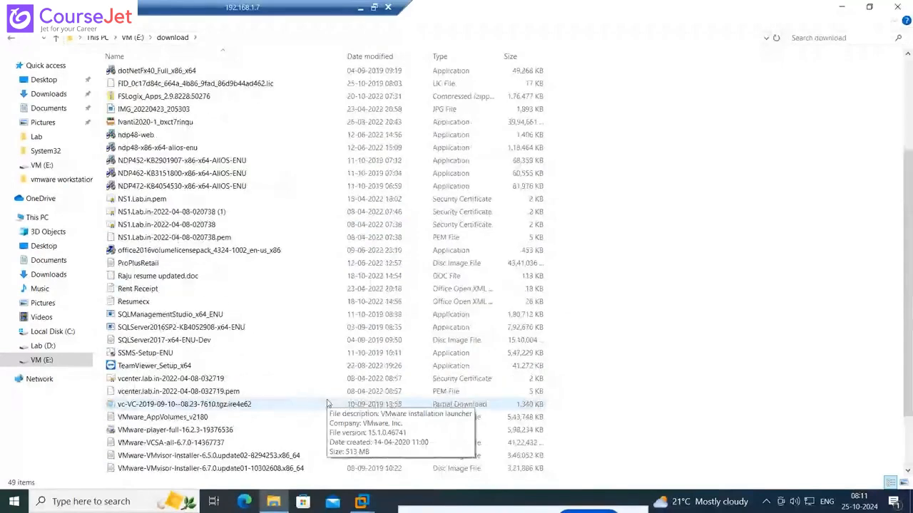
{"action": "scroll", "coordinate": [328, 404], "scroll_direction": "up", "scroll_amount": 2}
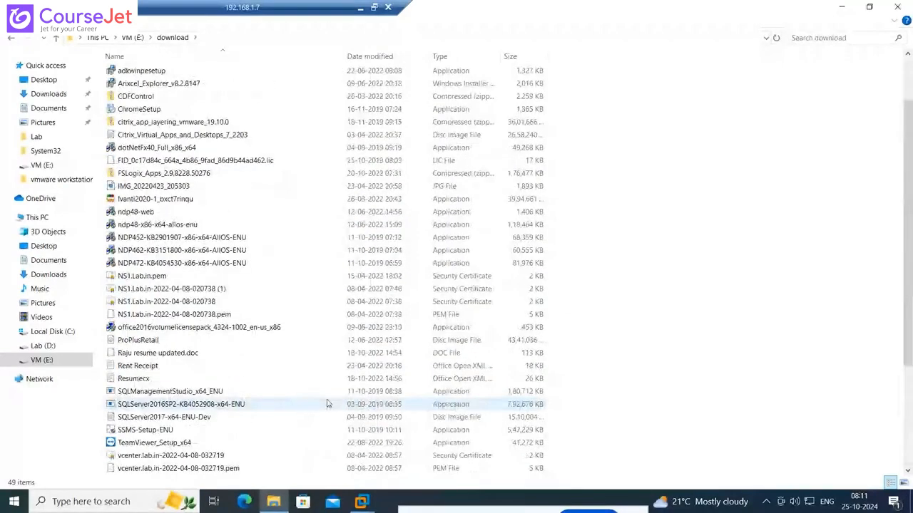
{"action": "scroll", "coordinate": [327, 405], "scroll_direction": "up", "scroll_amount": 2}
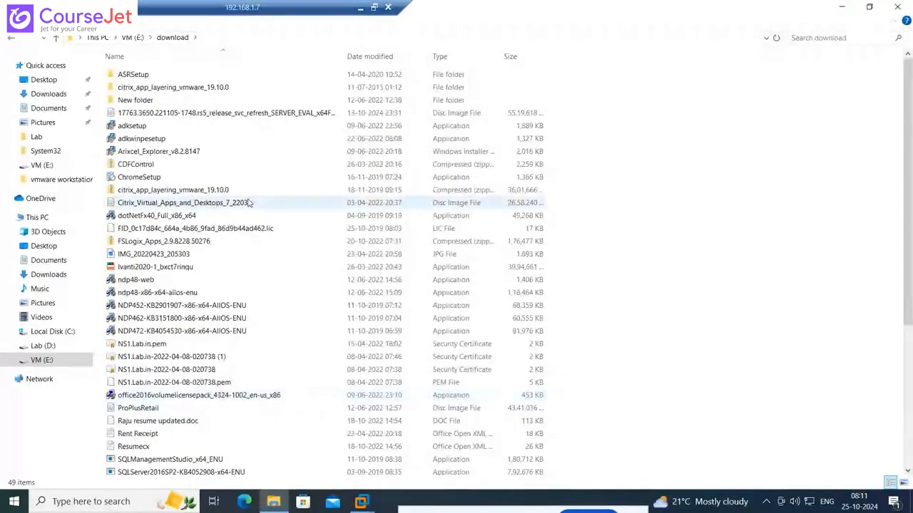
{"action": "left_click", "coordinate": [244, 178]}
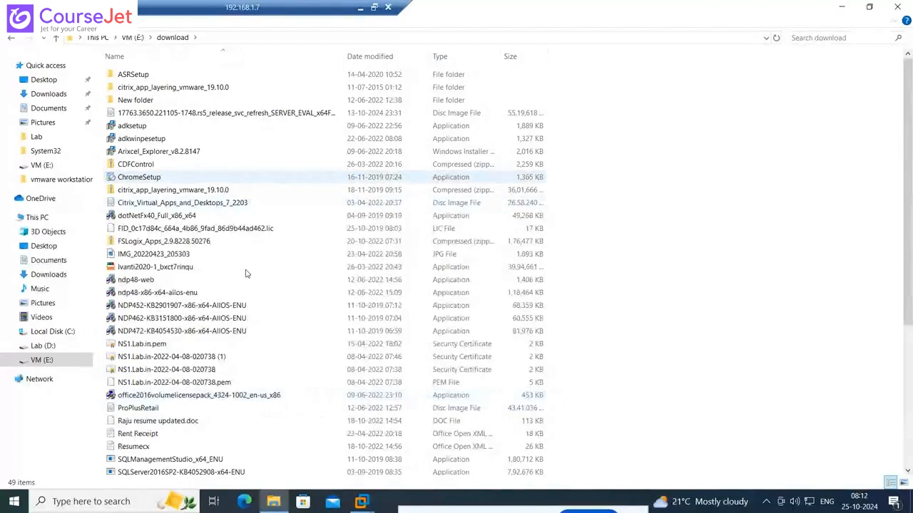
Switch to the DL virtual machine, cancel adding an application manually and list the applications available from the Start menu instead
{"action": "mouse_move", "coordinate": [367, 504]}
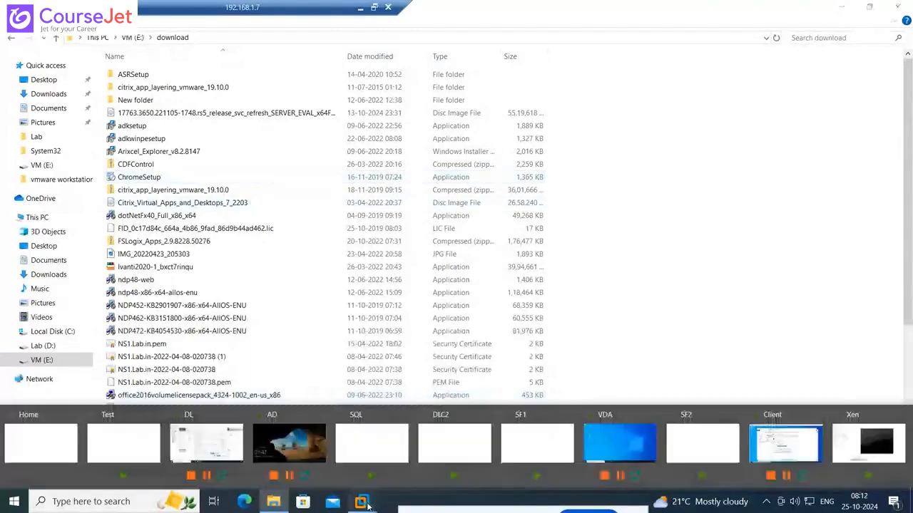
{"action": "left_click", "coordinate": [206, 444]}
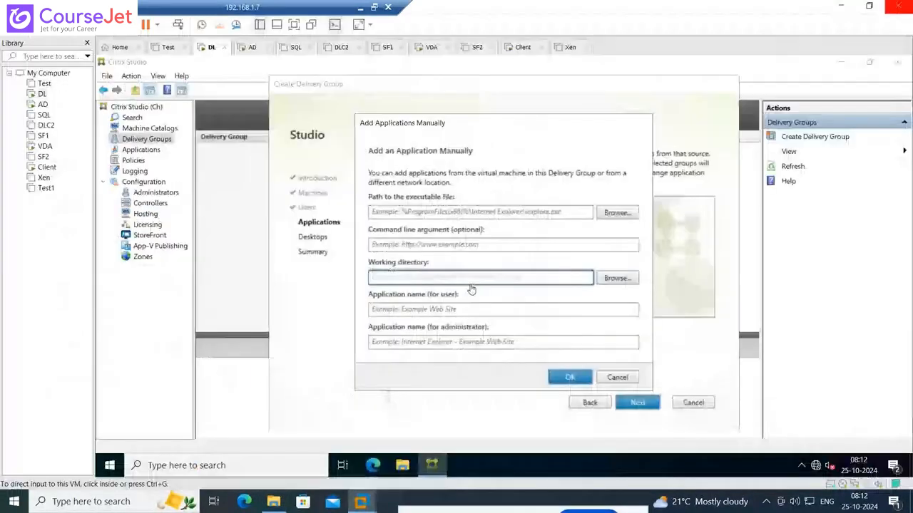
{"action": "left_click", "coordinate": [626, 378]}
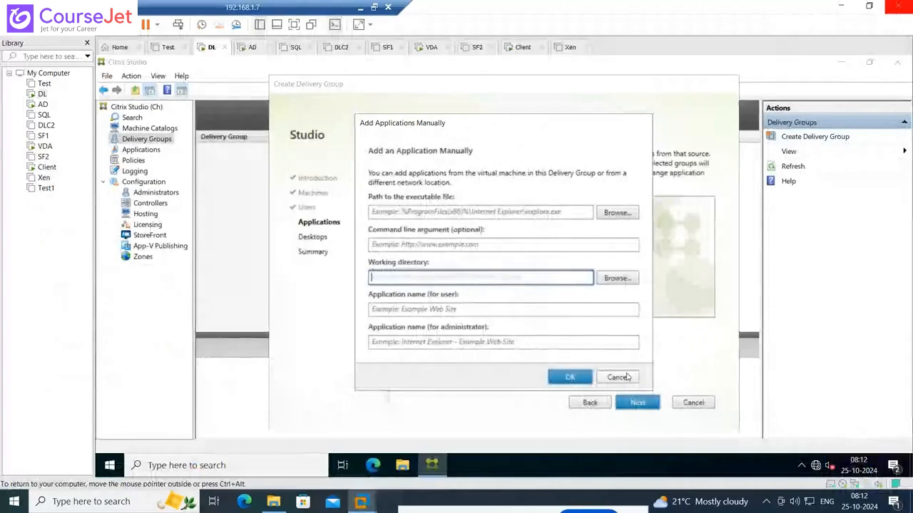
{"action": "left_click", "coordinate": [618, 377]}
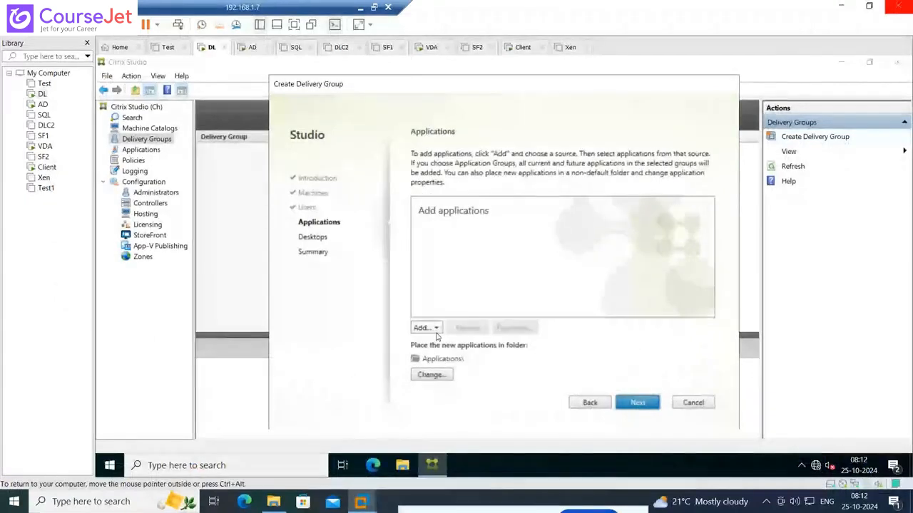
{"action": "left_click", "coordinate": [435, 332]}
{"action": "left_click", "coordinate": [448, 342]}
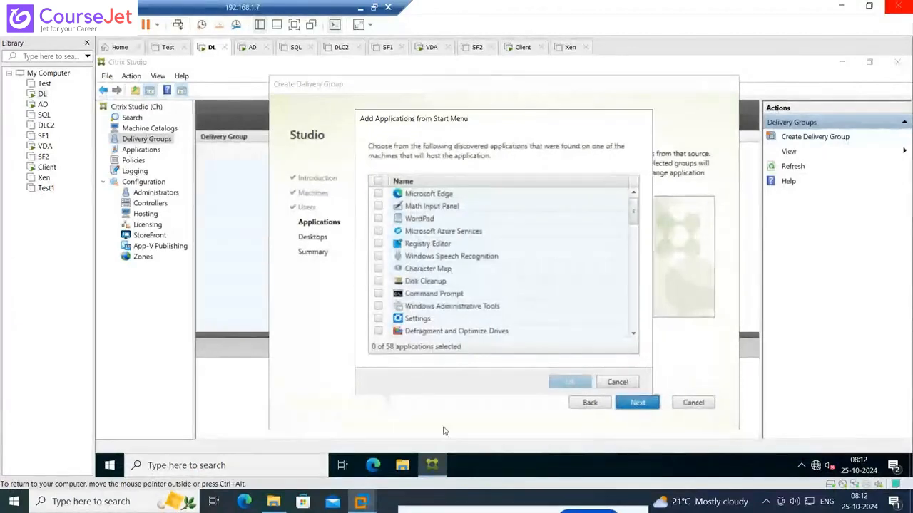
Copy the VNC-Viewer-6.22.515-Windows installer from the download folder on the host's VM (E:) drive
{"action": "left_click", "coordinate": [278, 502]}
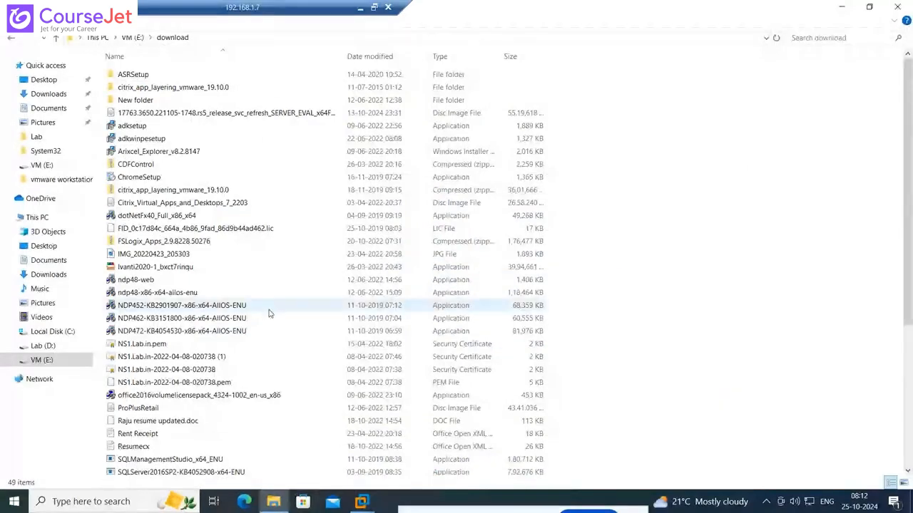
{"action": "scroll", "coordinate": [270, 314], "scroll_direction": "down", "scroll_amount": 6}
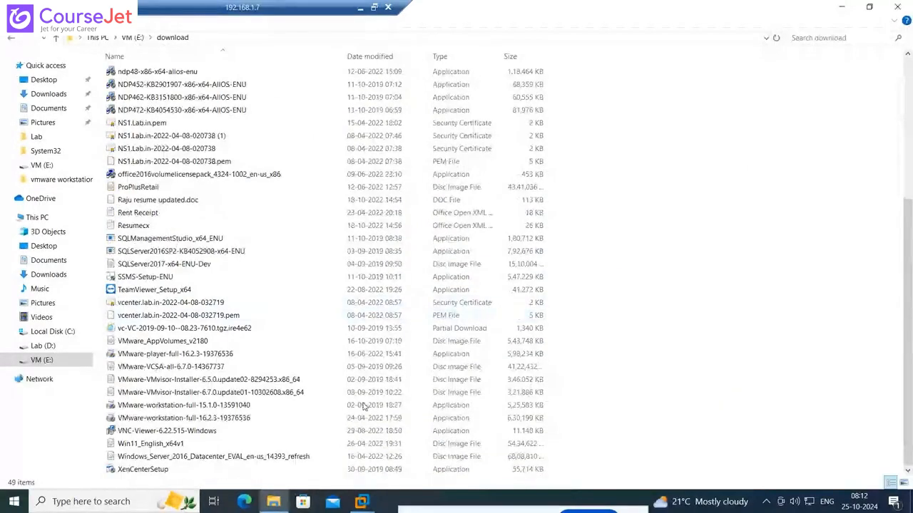
{"action": "left_click", "coordinate": [191, 432]}
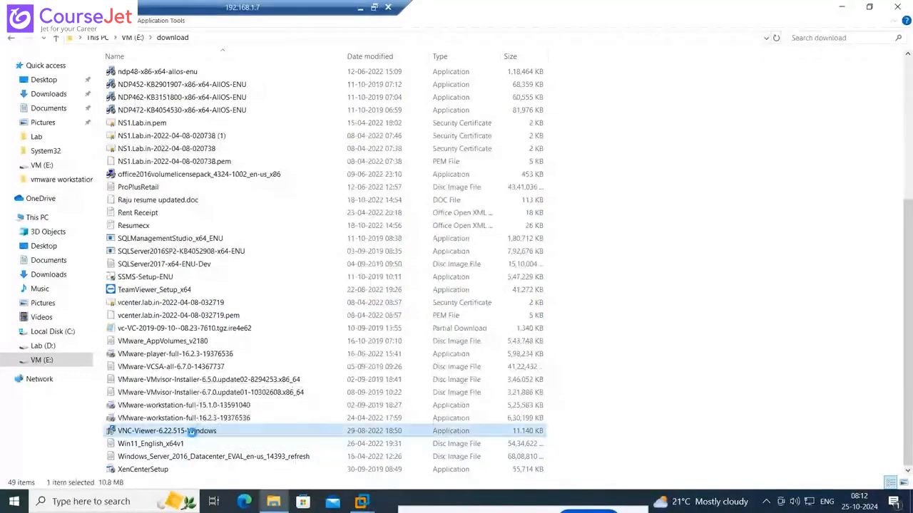
{"action": "right_click", "coordinate": [191, 432]}
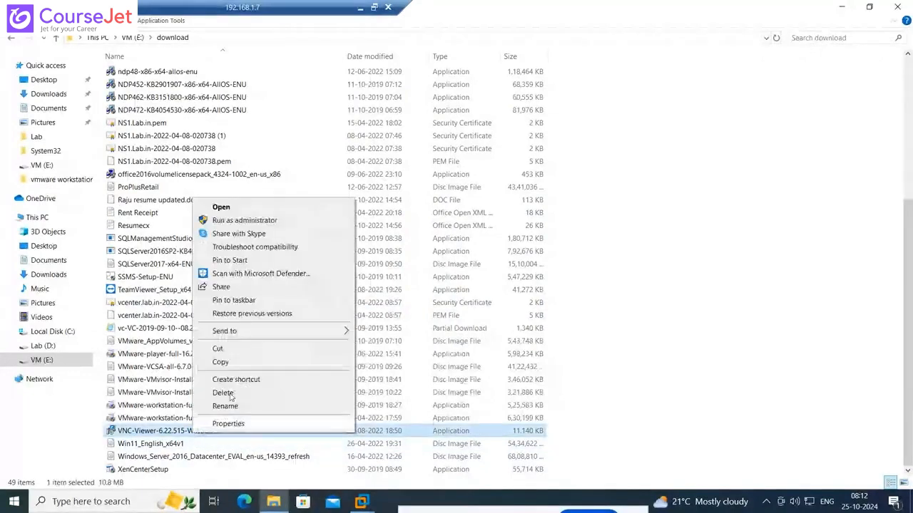
{"action": "left_click", "coordinate": [232, 363]}
Switch to the Client virtual machine and create a folder named Temp on Local Disk (C:)
{"action": "mouse_move", "coordinate": [360, 503]}
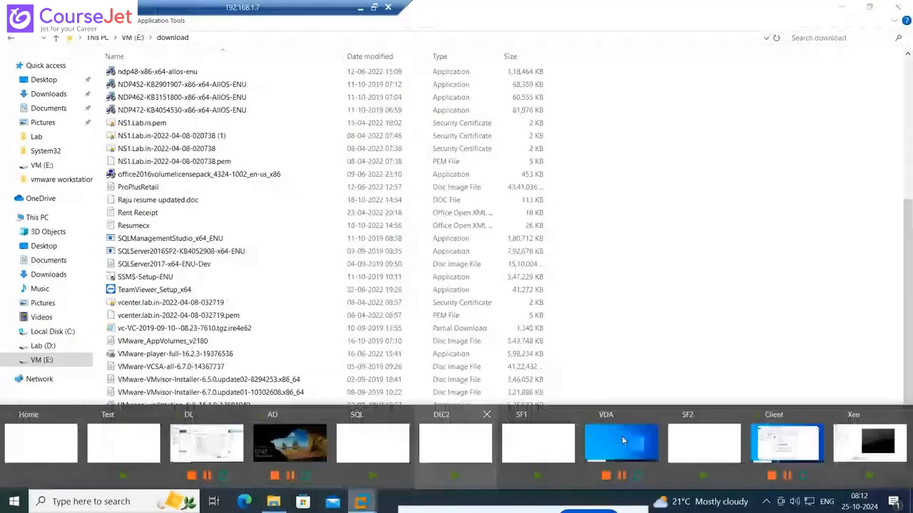
{"action": "left_click", "coordinate": [784, 442]}
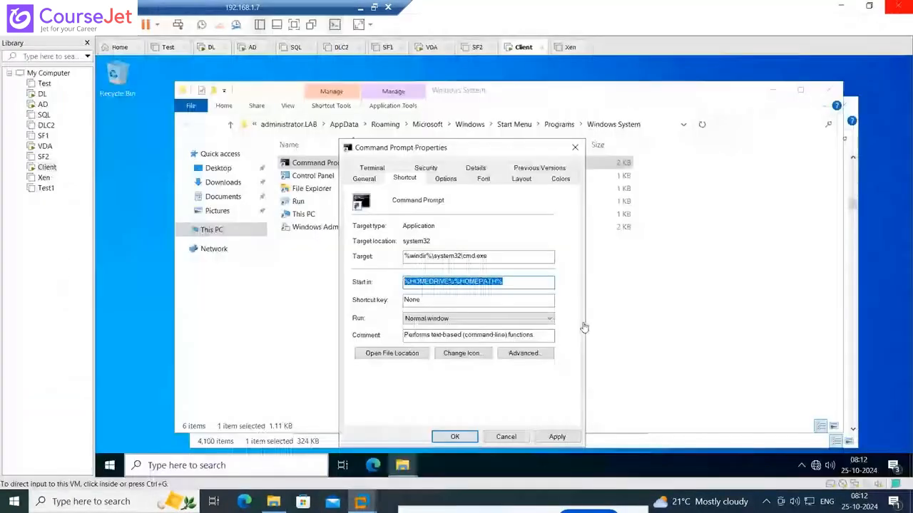
{"action": "left_click", "coordinate": [207, 231]}
{"action": "double_click", "coordinate": [333, 280]}
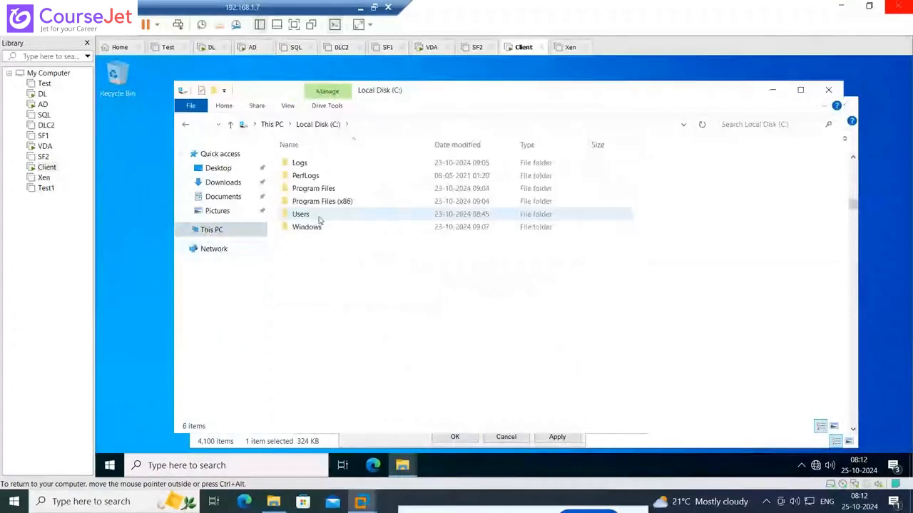
{"action": "right_click", "coordinate": [318, 280]}
{"action": "left_click", "coordinate": [388, 395]}
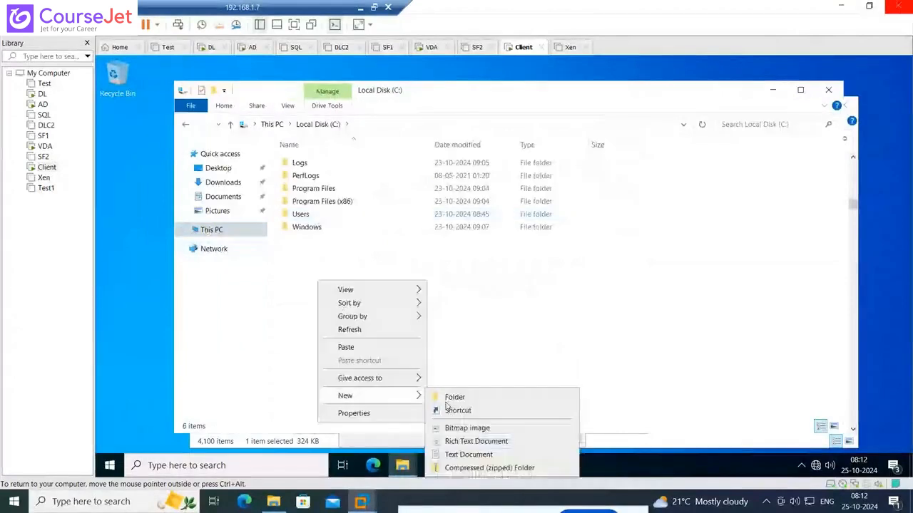
{"action": "left_click", "coordinate": [449, 398]}
{"action": "type", "text": "Temp"}
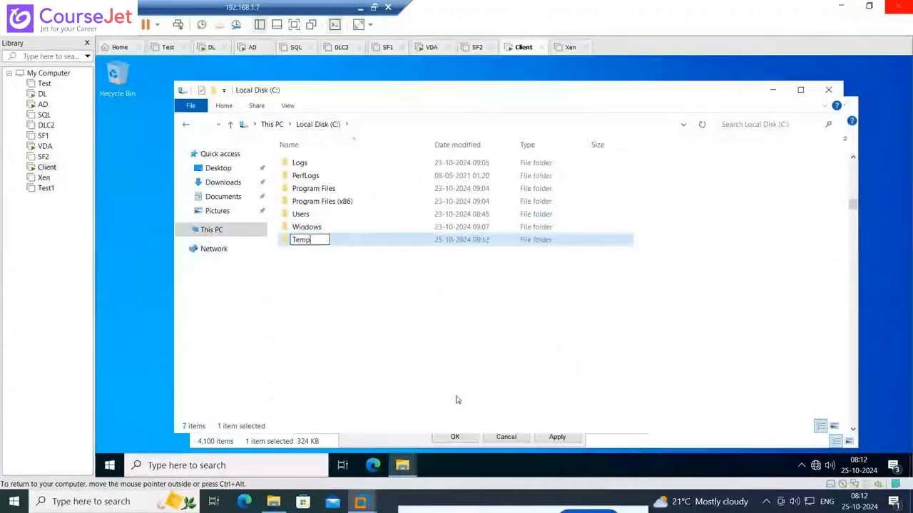
{"action": "left_click", "coordinate": [458, 400]}
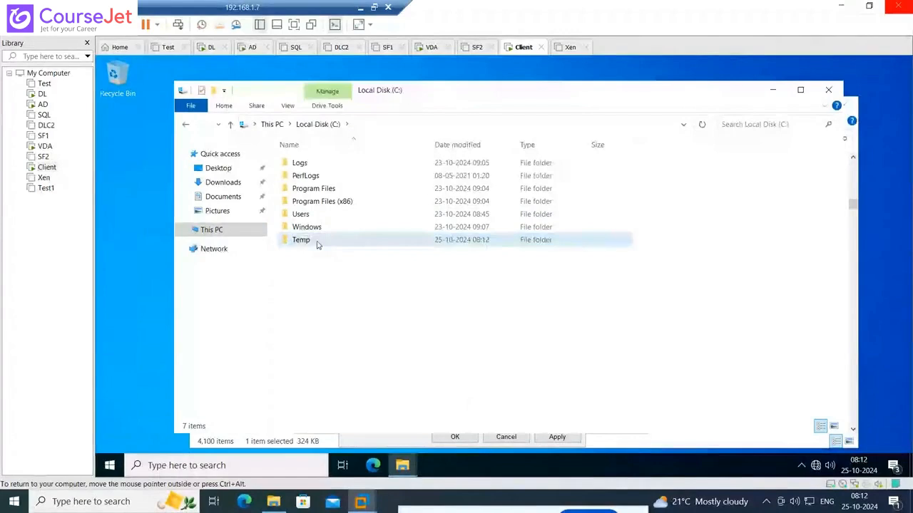
Open the Temp folder and paste the copied VNC Viewer installer into it
{"action": "double_click", "coordinate": [301, 240]}
{"action": "right_click", "coordinate": [372, 243]}
{"action": "left_click", "coordinate": [413, 327]}
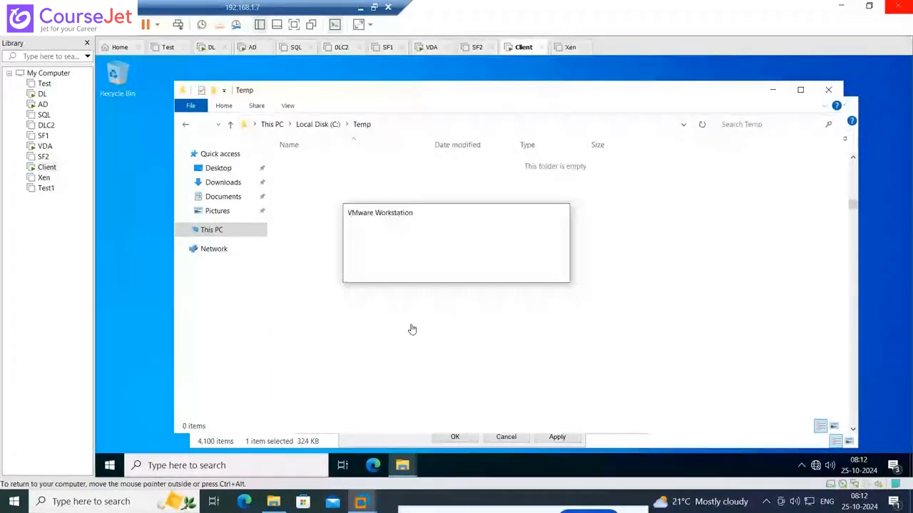
Copy the putty-64bit-0.73-installer file from the root of the host's VM (E:) drive
{"action": "left_click", "coordinate": [275, 503]}
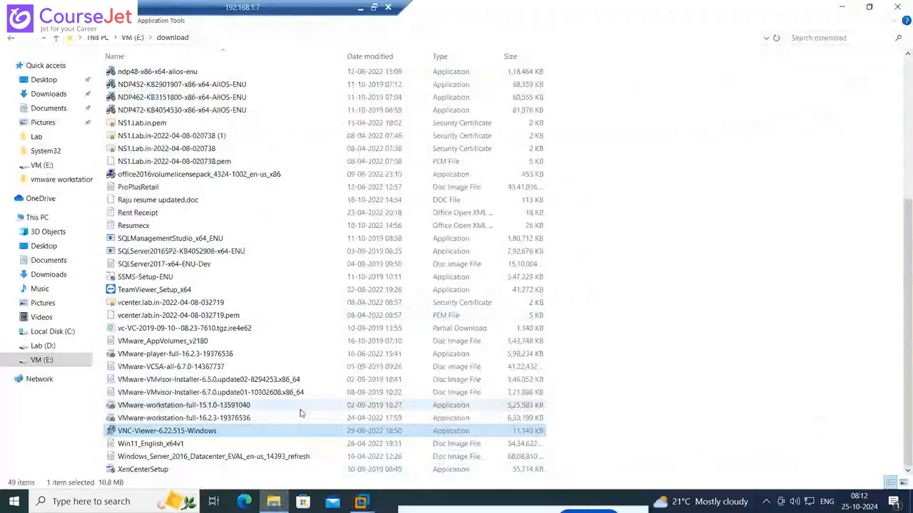
{"action": "scroll", "coordinate": [301, 412], "scroll_direction": "up", "scroll_amount": 1}
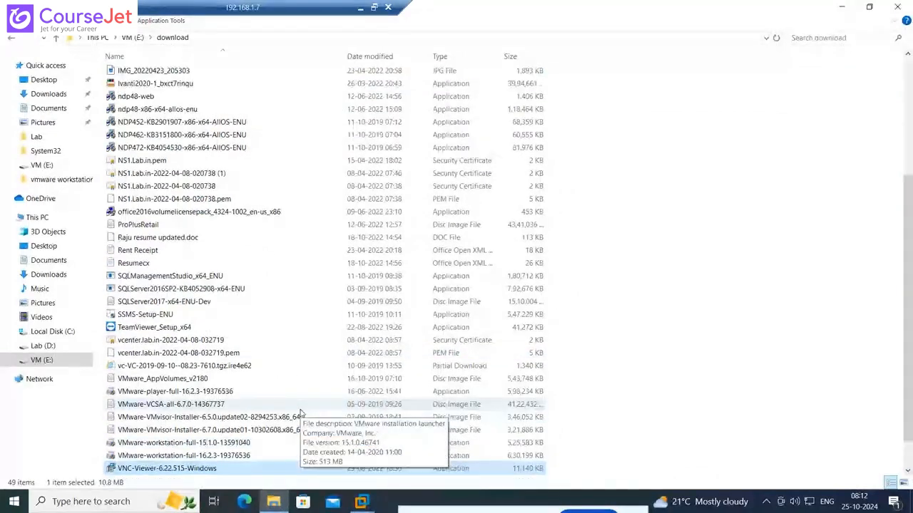
{"action": "scroll", "coordinate": [300, 413], "scroll_direction": "up", "scroll_amount": 4}
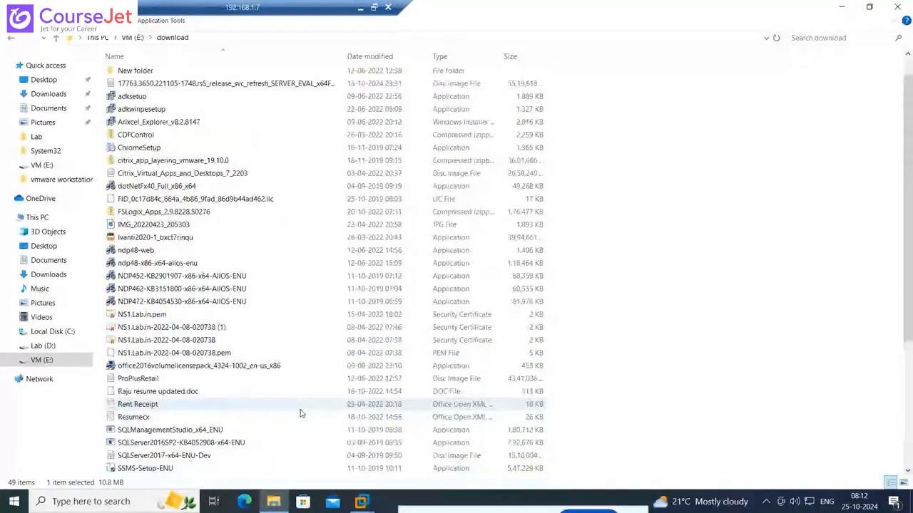
{"action": "scroll", "coordinate": [301, 412], "scroll_direction": "up", "scroll_amount": 1}
{"action": "left_click", "coordinate": [133, 37]}
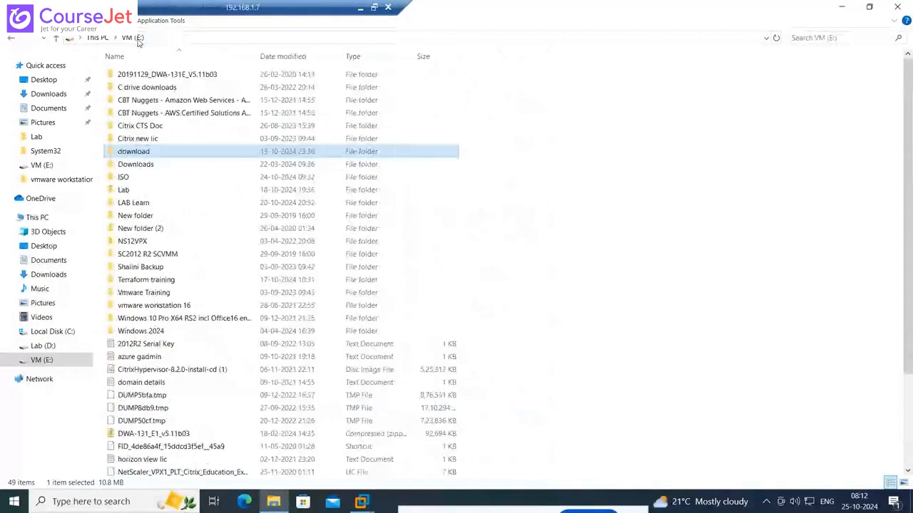
{"action": "scroll", "coordinate": [326, 271], "scroll_direction": "down", "scroll_amount": 3}
{"action": "scroll", "coordinate": [327, 272], "scroll_direction": "down", "scroll_amount": 1}
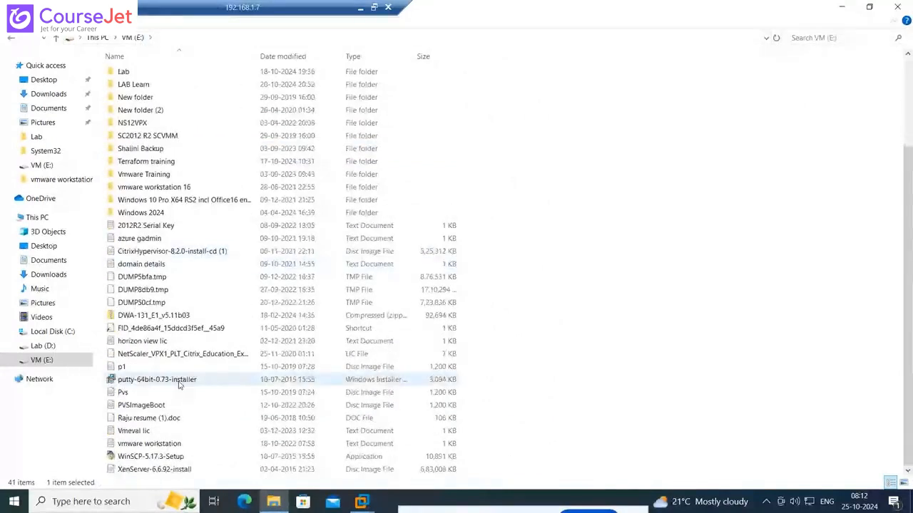
{"action": "right_click", "coordinate": [179, 382]}
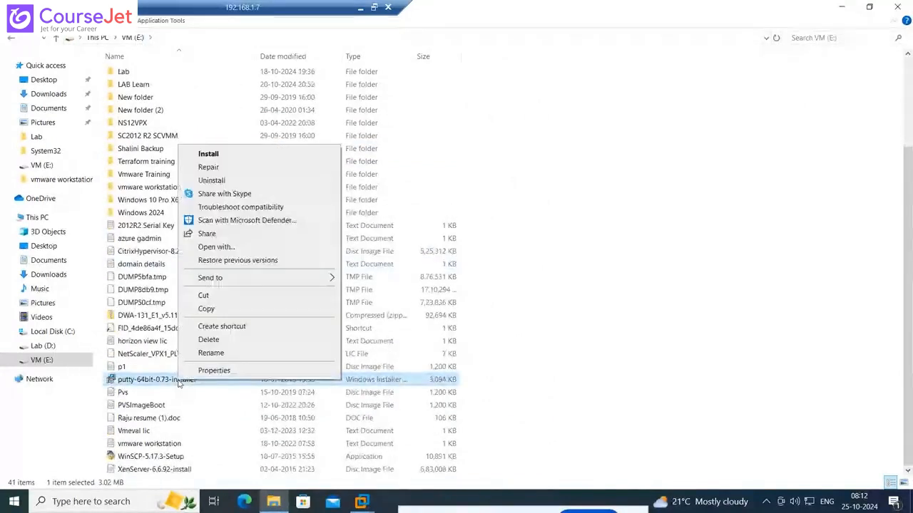
{"action": "left_click", "coordinate": [329, 467]}
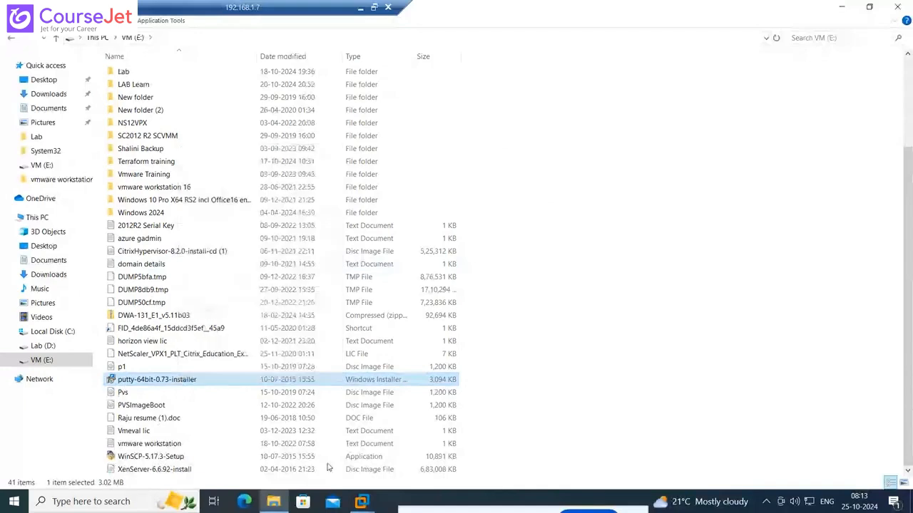
Switch to the Client virtual machine and paste the copied PuTTY installer into the Temp folder
{"action": "mouse_move", "coordinate": [362, 502]}
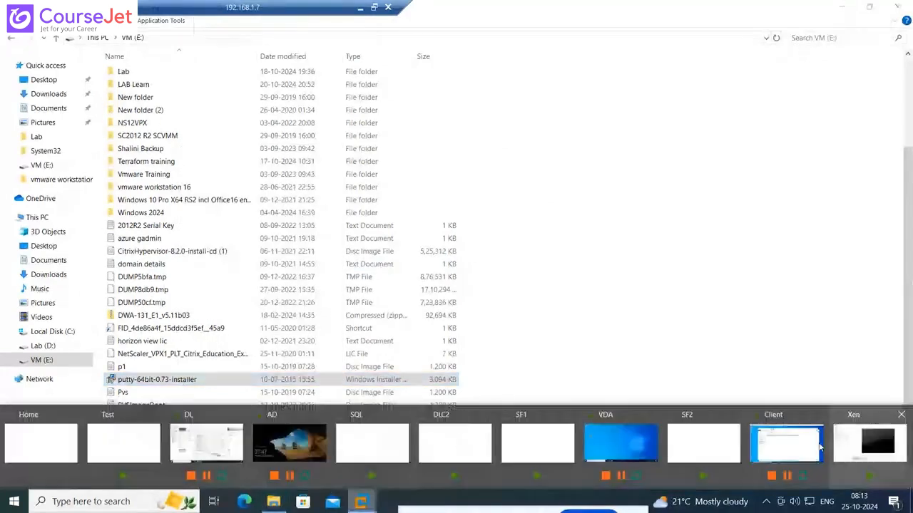
{"action": "left_click", "coordinate": [770, 445]}
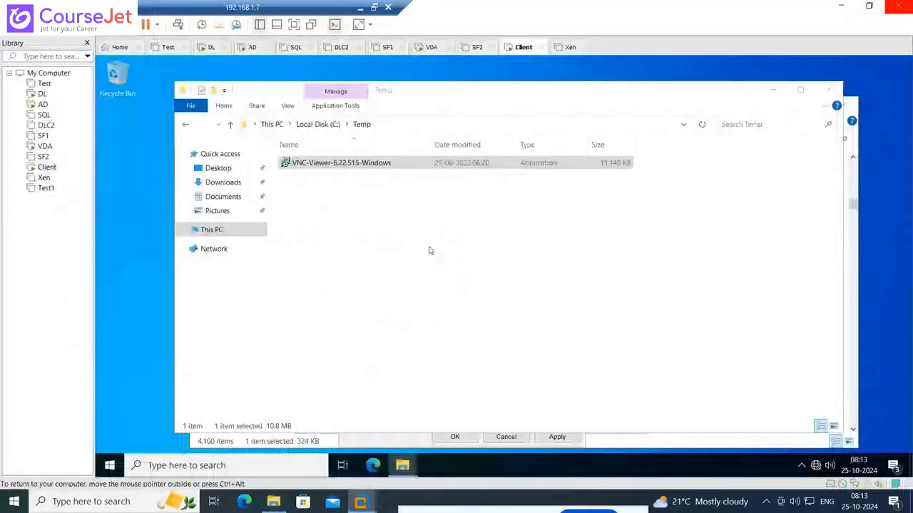
{"action": "right_click", "coordinate": [396, 230]}
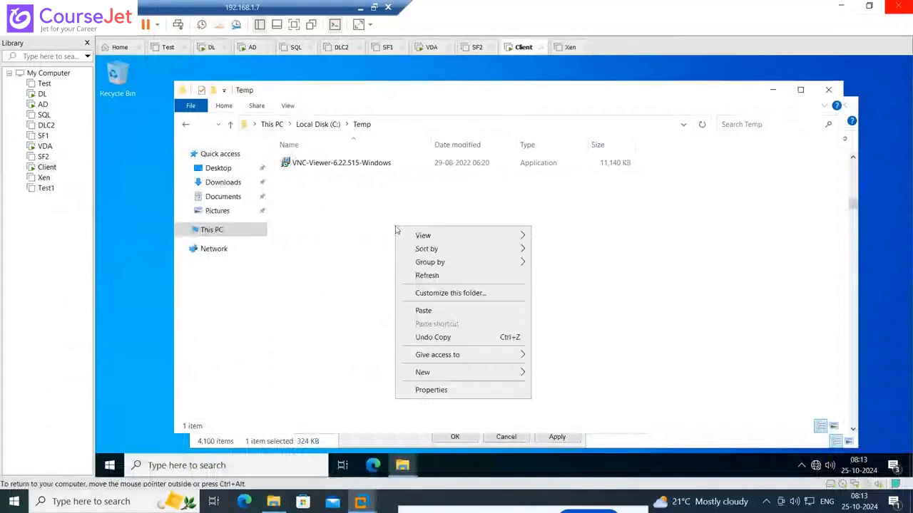
{"action": "left_click", "coordinate": [423, 310]}
Try to copy WinSCP-5.17.3-Setup from the host's VM (E:) drive to the Client machine's Temp folder
{"action": "left_click", "coordinate": [271, 503]}
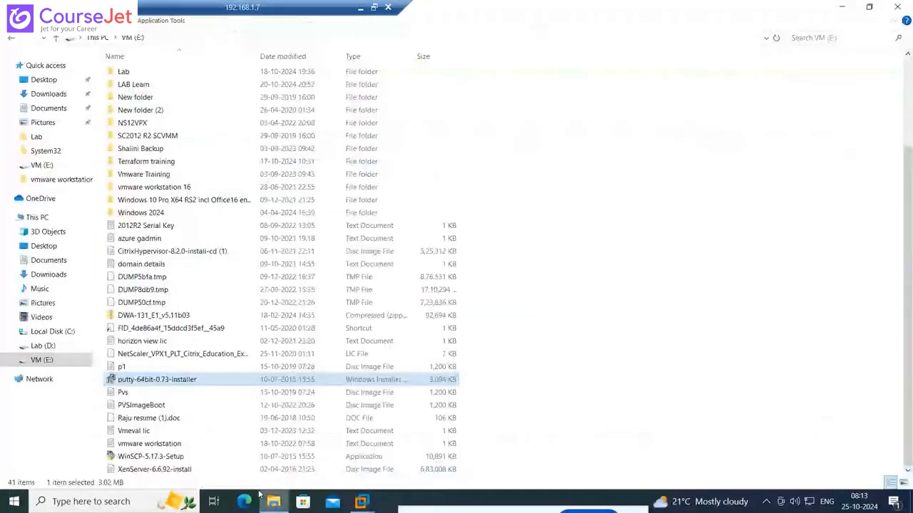
{"action": "left_click", "coordinate": [142, 457]}
{"action": "right_click", "coordinate": [142, 458]}
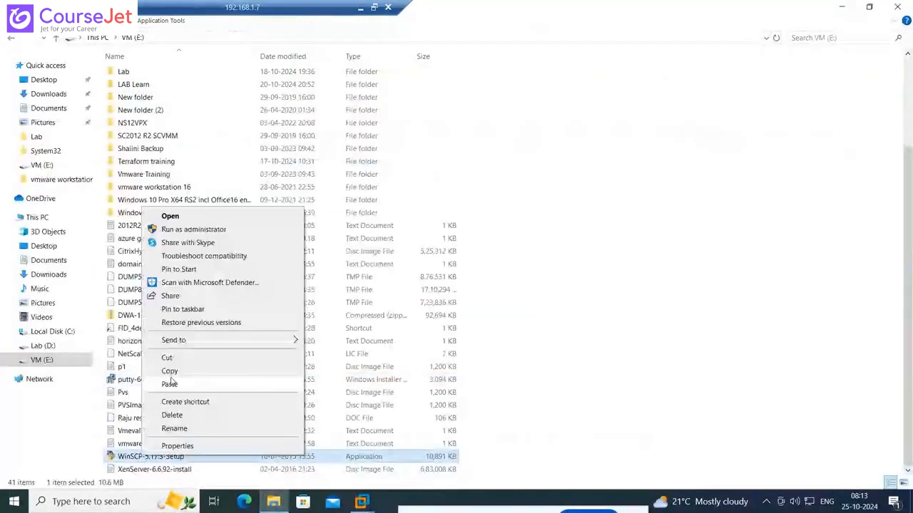
{"action": "left_click", "coordinate": [163, 368]}
{"action": "left_click", "coordinate": [361, 502]}
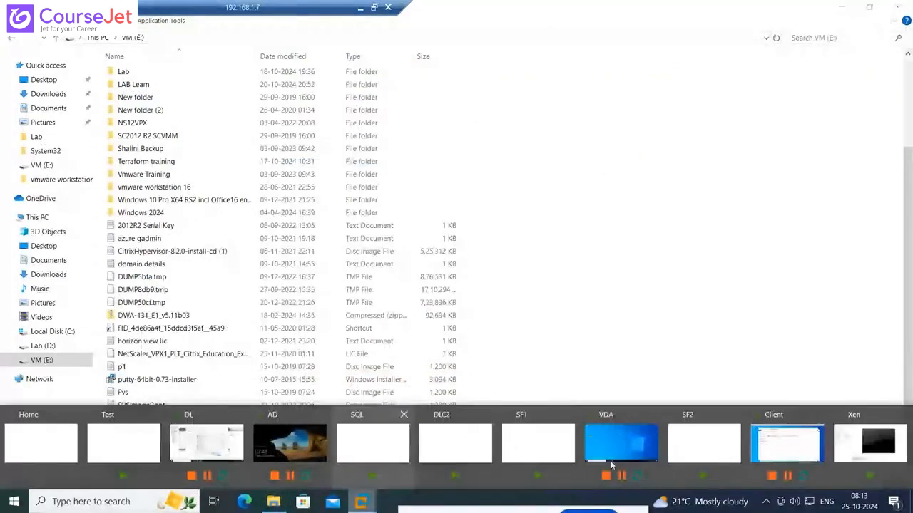
{"action": "left_click", "coordinate": [772, 443]}
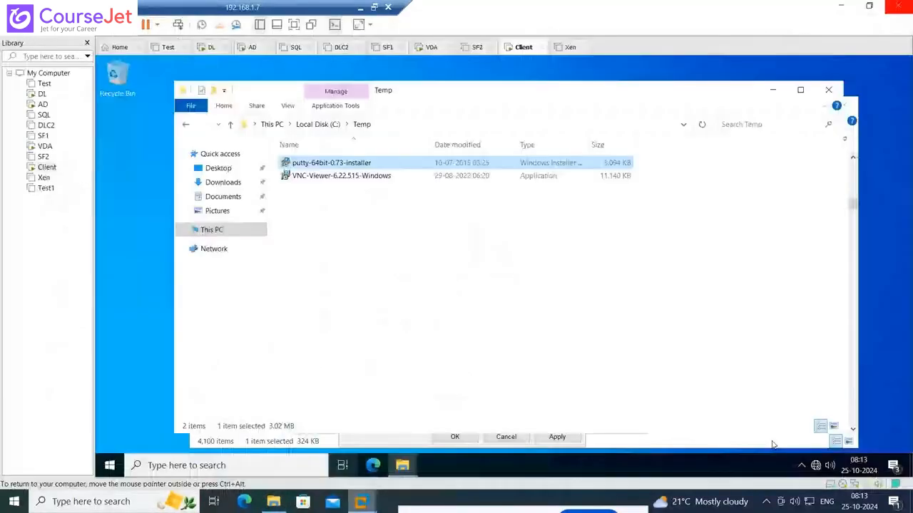
{"action": "right_click", "coordinate": [416, 272]}
{"action": "left_click", "coordinate": [448, 322]}
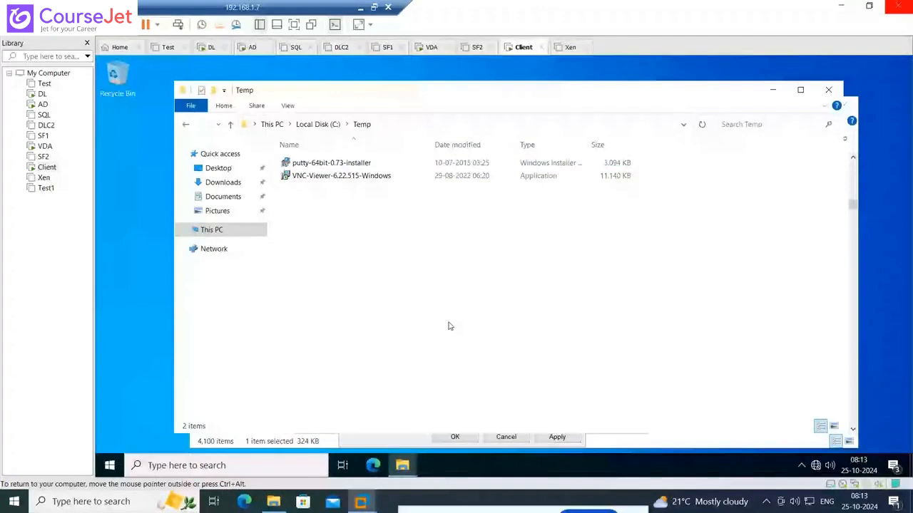
Copy WinSCP-5.17.3-Setup again from the host's VM (E:) drive and paste it into the Client machine's Temp folder
{"action": "left_click", "coordinate": [276, 503]}
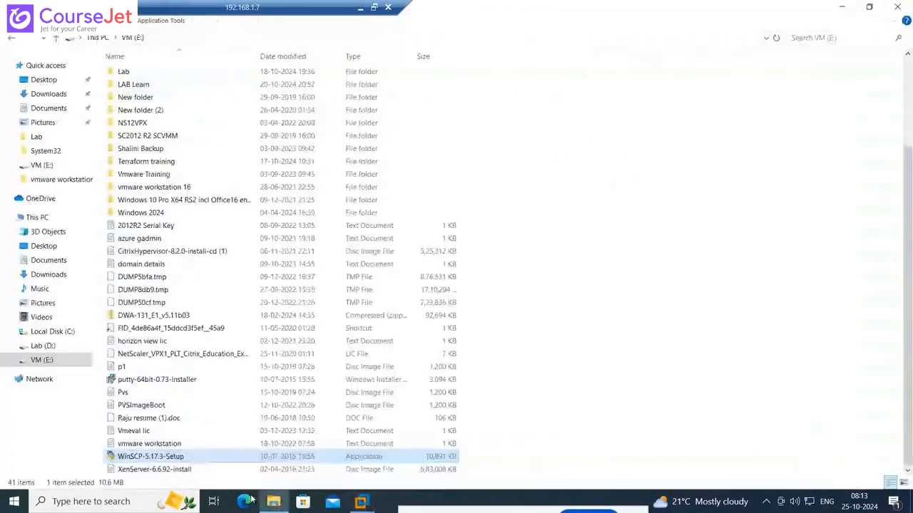
{"action": "right_click", "coordinate": [164, 460]}
{"action": "left_click", "coordinate": [298, 460]}
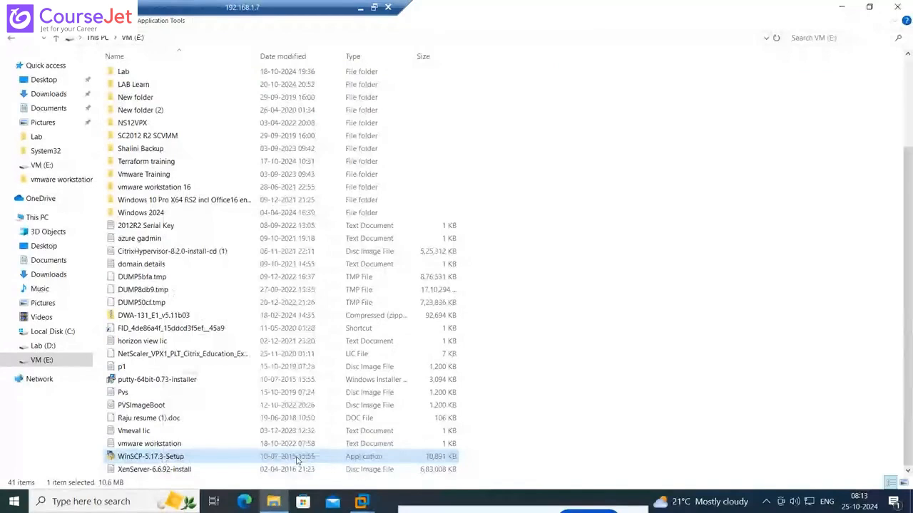
{"action": "mouse_move", "coordinate": [354, 504]}
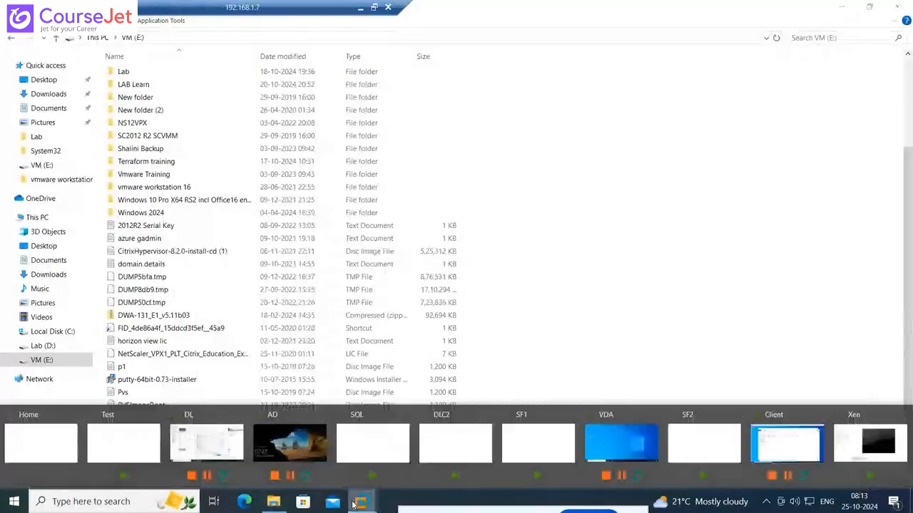
{"action": "left_click", "coordinate": [810, 438]}
{"action": "right_click", "coordinate": [399, 273]}
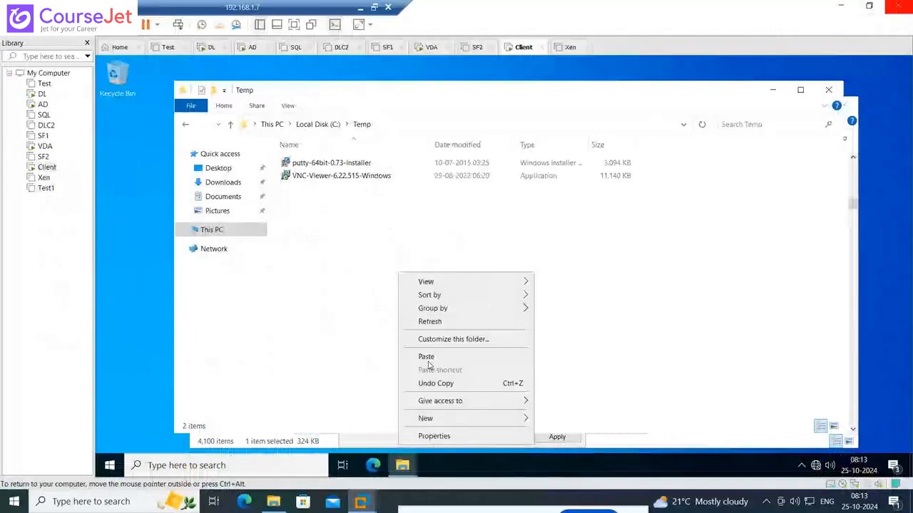
{"action": "left_click", "coordinate": [426, 357]}
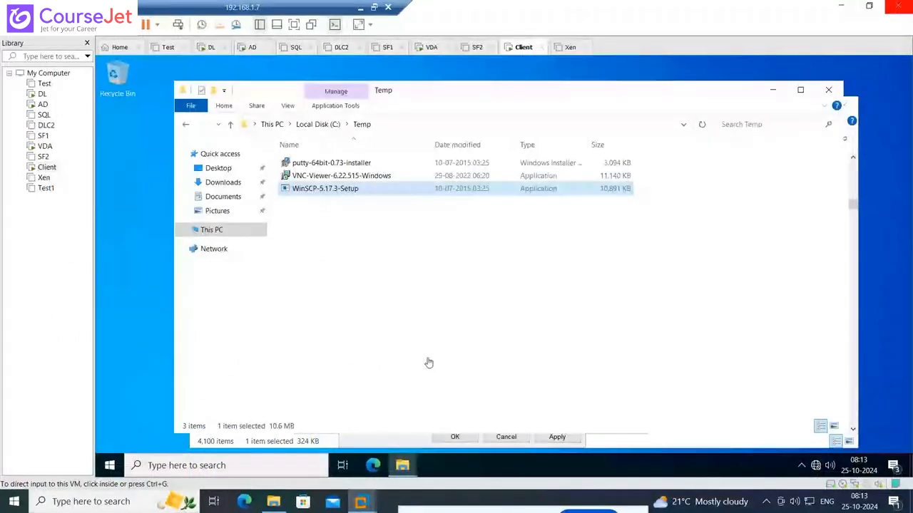
Clear away the open Temp and system32 windows and reopen the Temp folder on Local Disk (C:)
{"action": "left_click", "coordinate": [836, 91]}
{"action": "left_click", "coordinate": [778, 121]}
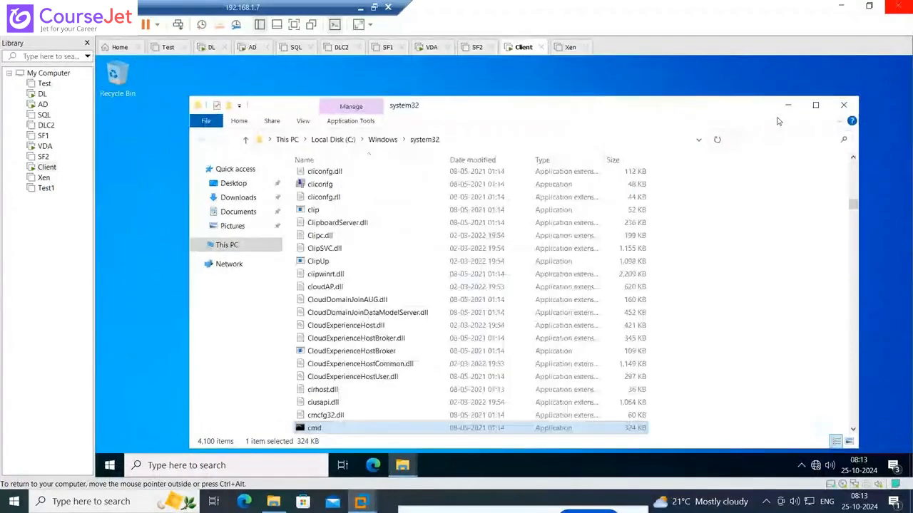
{"action": "left_click", "coordinate": [788, 105]}
{"action": "left_click", "coordinate": [402, 465]}
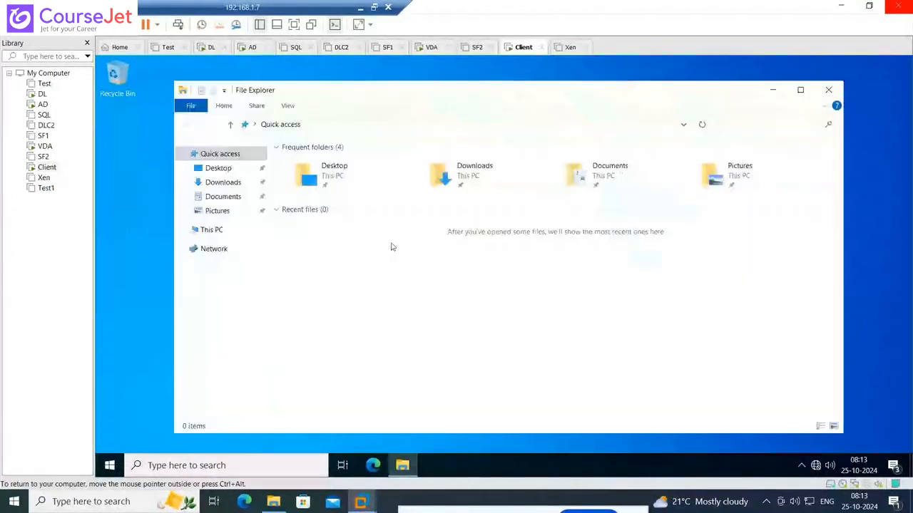
{"action": "left_click", "coordinate": [213, 232]}
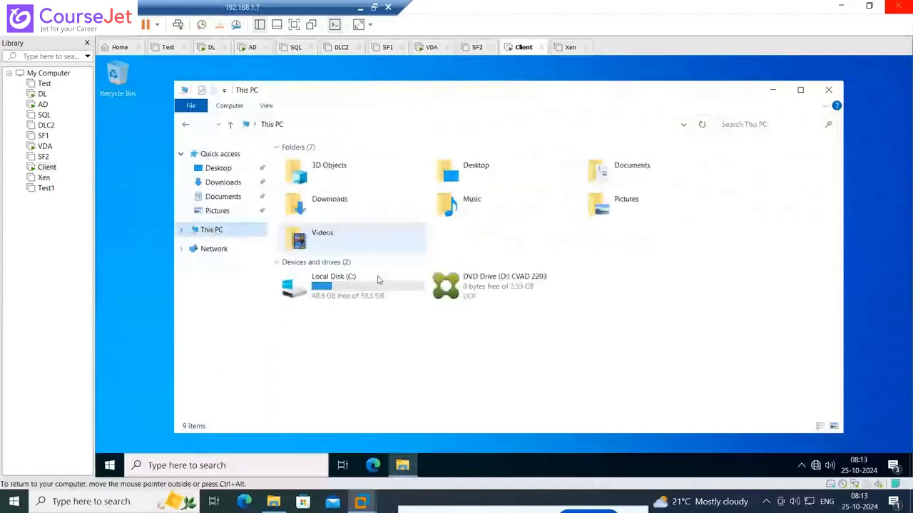
{"action": "double_click", "coordinate": [370, 300]}
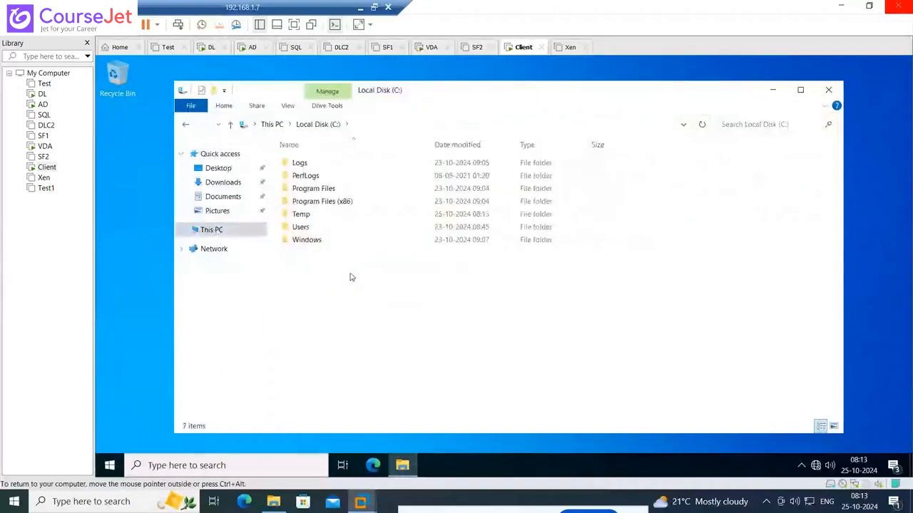
{"action": "left_click", "coordinate": [307, 218]}
{"action": "double_click", "coordinate": [307, 218]}
Run WinSCP-5.17.3-Setup as administrator and install it for all users with the typical installation and Commander interface
{"action": "right_click", "coordinate": [323, 191]}
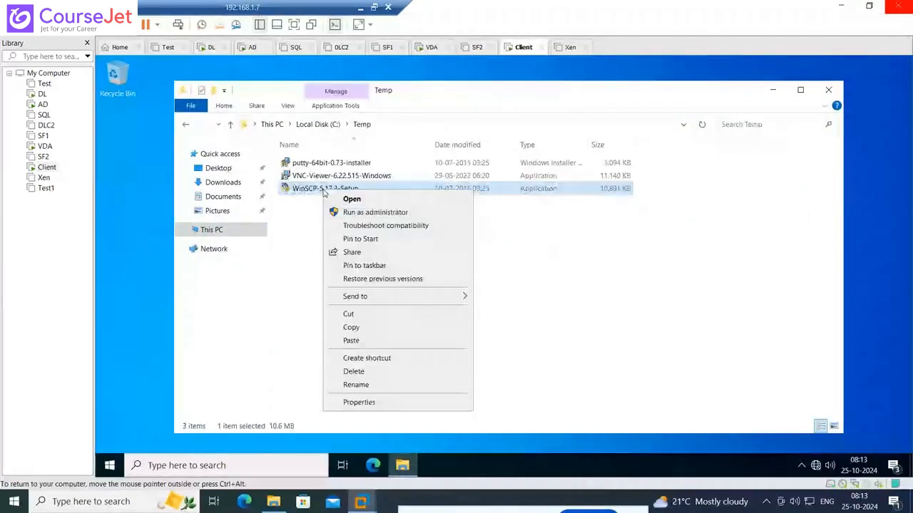
{"action": "left_click", "coordinate": [356, 211]}
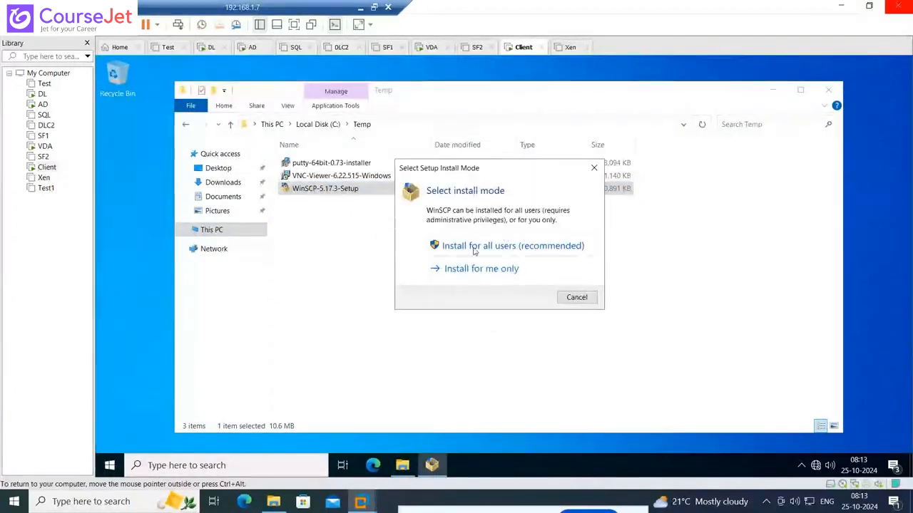
{"action": "left_click", "coordinate": [474, 246]}
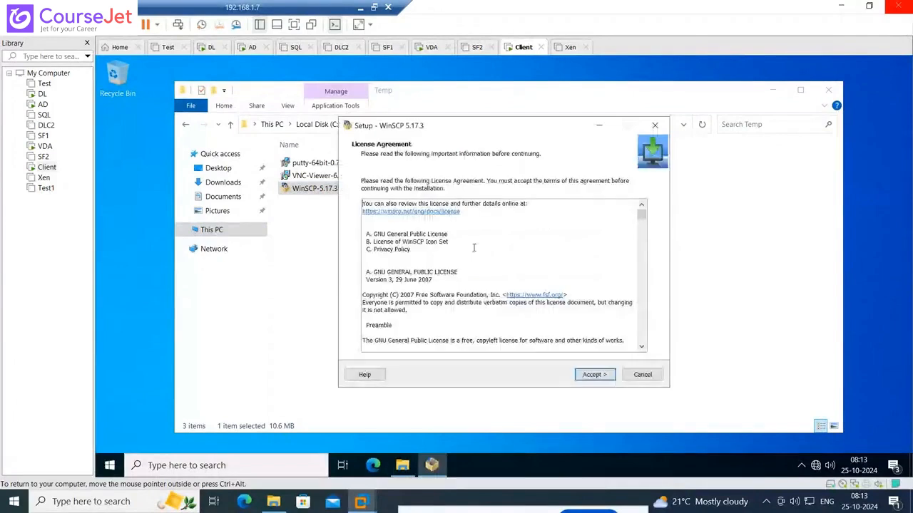
{"action": "left_click", "coordinate": [589, 375]}
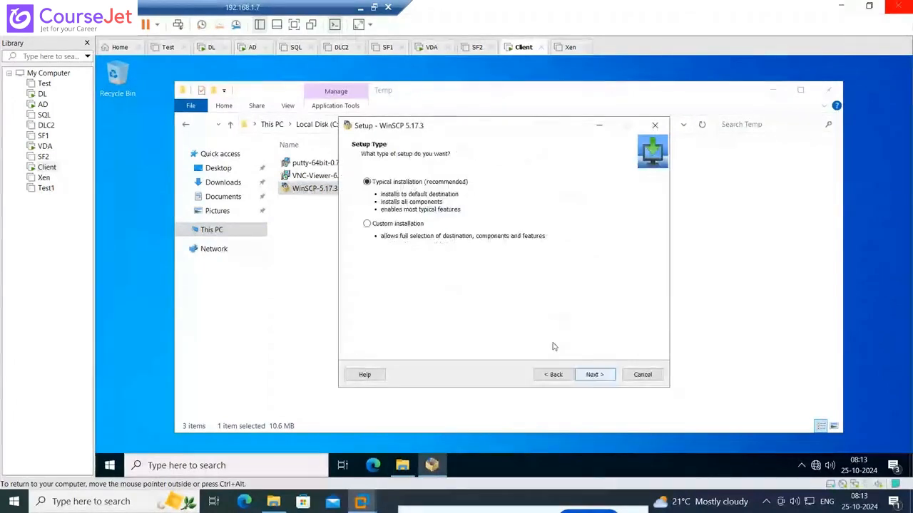
{"action": "left_click", "coordinate": [589, 376]}
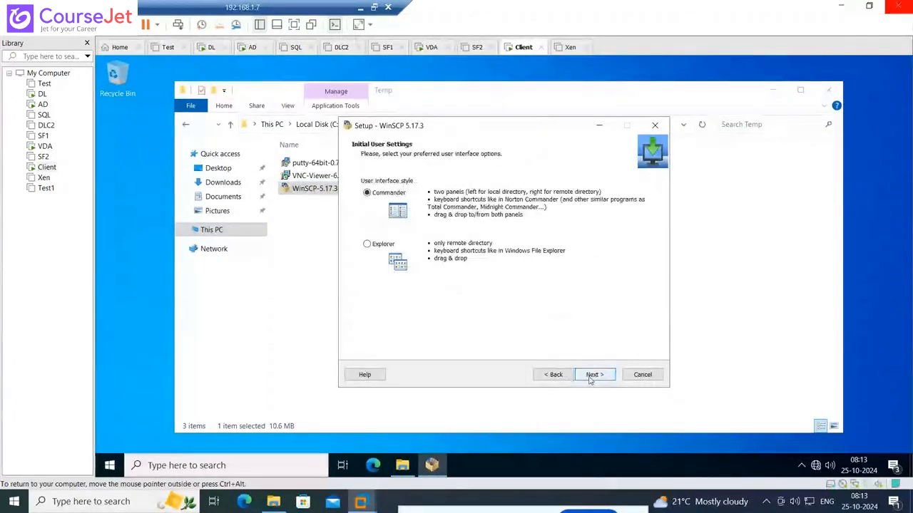
{"action": "left_click", "coordinate": [589, 376]}
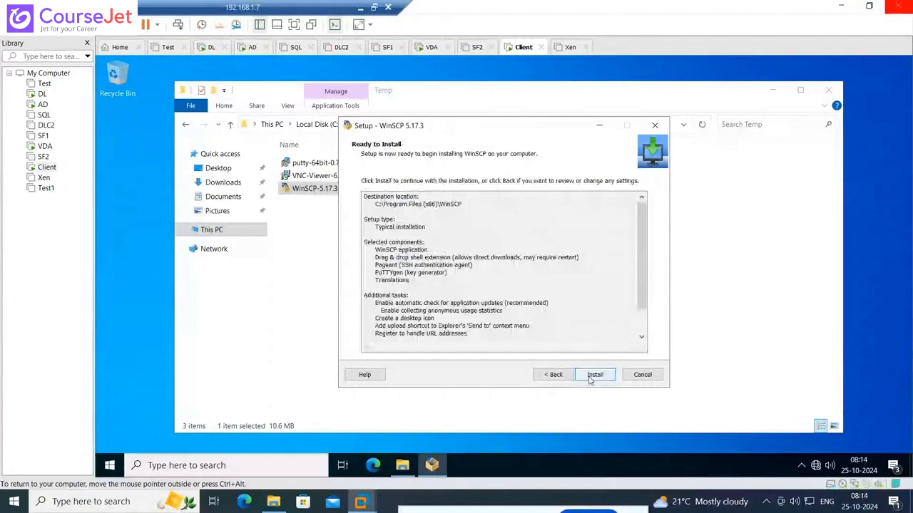
{"action": "left_click", "coordinate": [593, 377]}
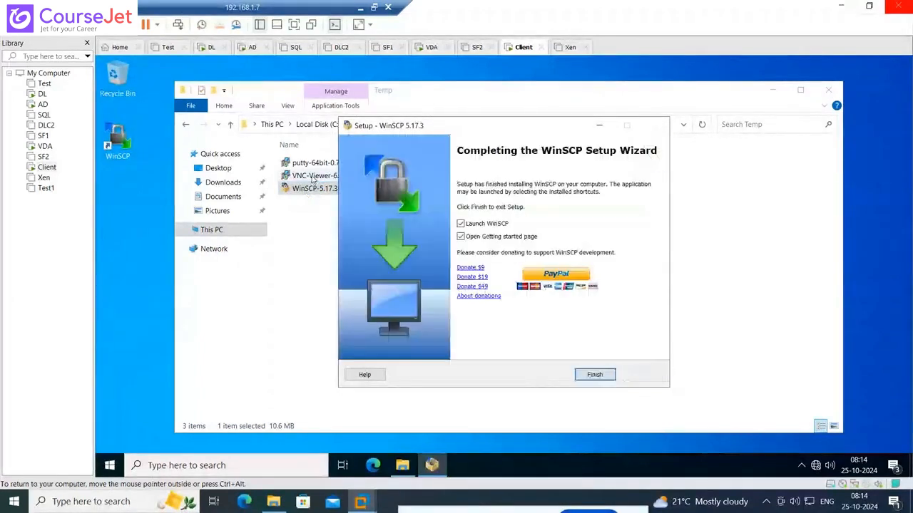
Finish the WinSCP setup without opening the Getting started page, and close the launched WinSCP login dialog and program
{"action": "left_click", "coordinate": [460, 237]}
{"action": "left_click", "coordinate": [586, 374]}
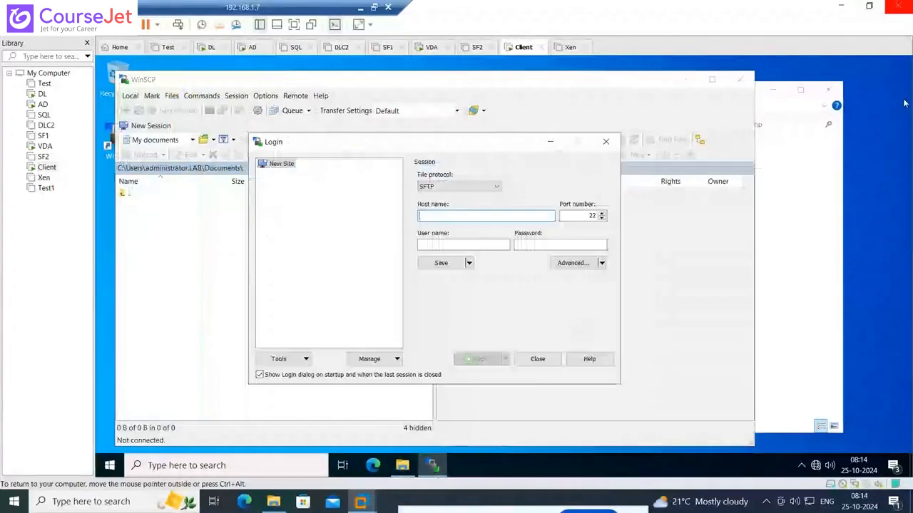
{"action": "left_click", "coordinate": [535, 359]}
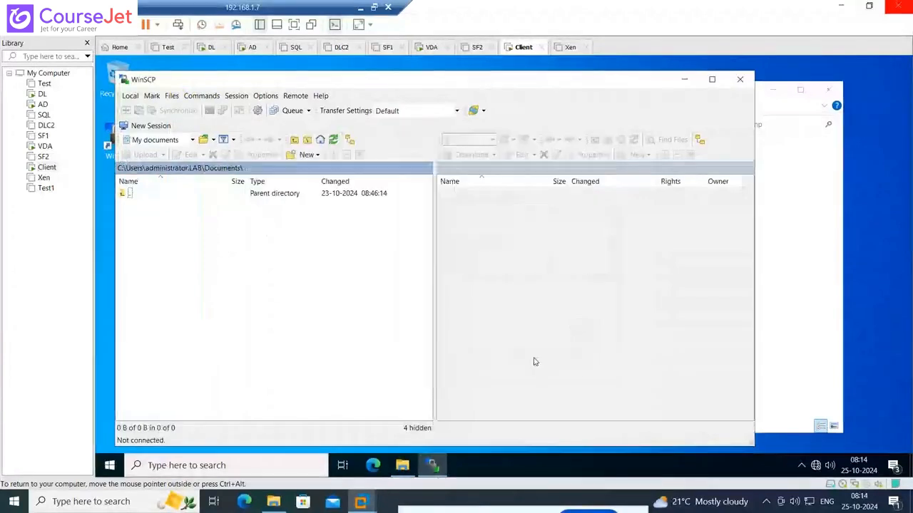
{"action": "left_click", "coordinate": [740, 79]}
Install PuTTY release 0.73 (64-bit) from the Temp folder into C:\Program Files\PuTTY\ with default features, finishing without the README file
{"action": "left_click", "coordinate": [383, 167]}
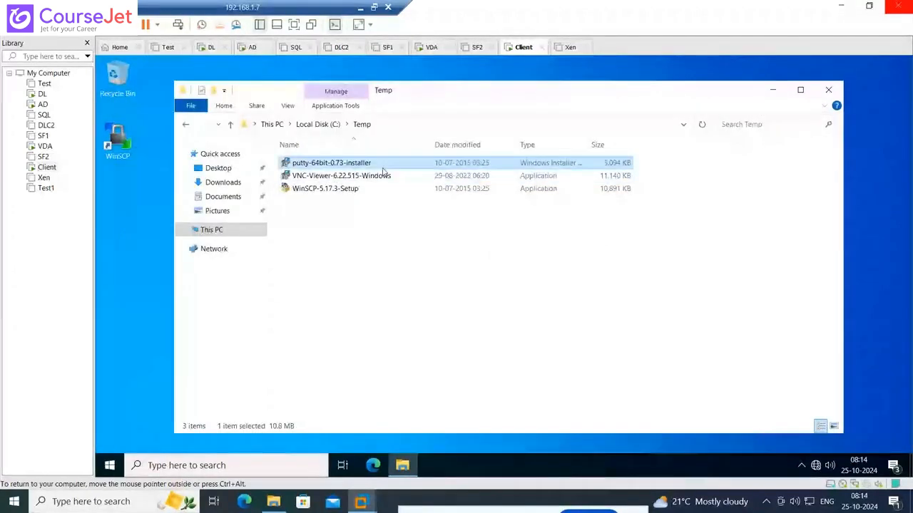
{"action": "double_click", "coordinate": [383, 169]}
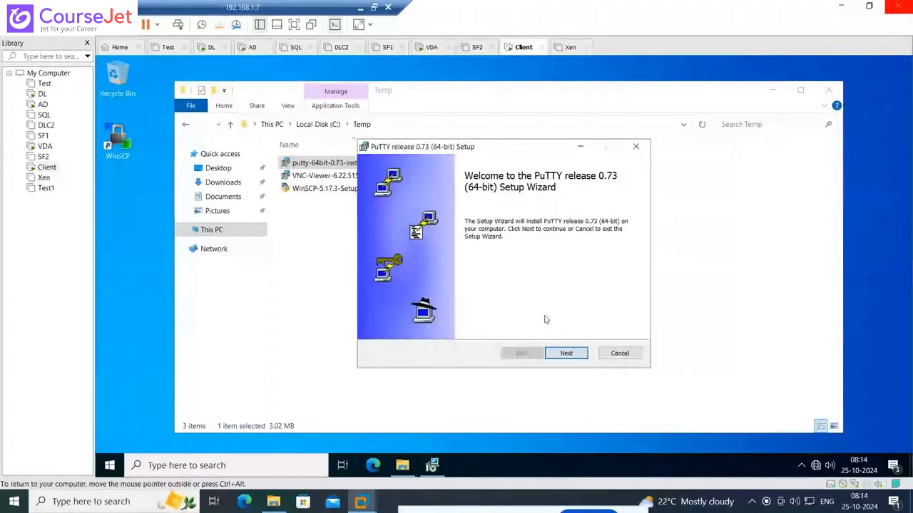
{"action": "left_click", "coordinate": [571, 354]}
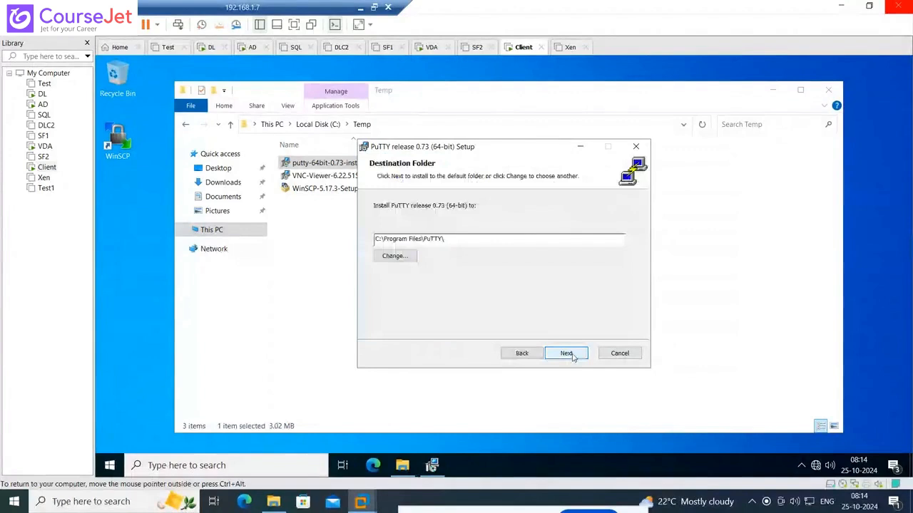
{"action": "left_click", "coordinate": [572, 356]}
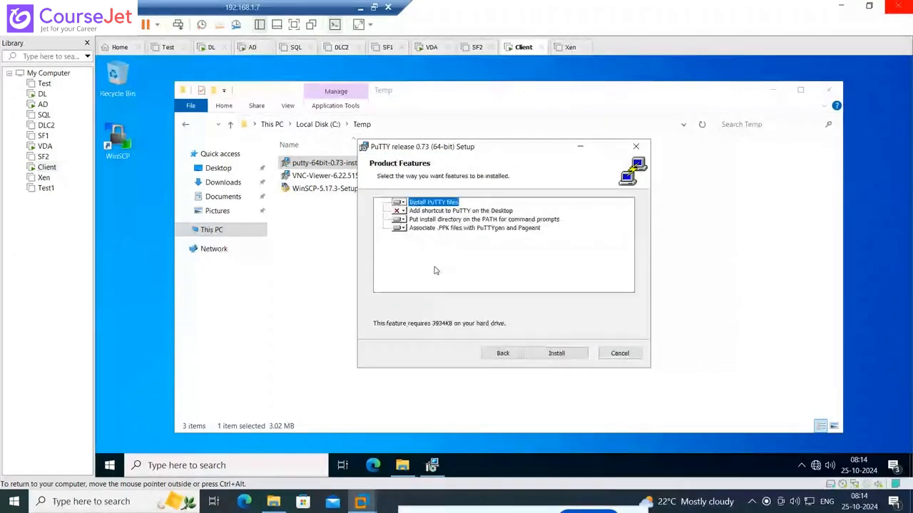
{"action": "left_click", "coordinate": [555, 354]}
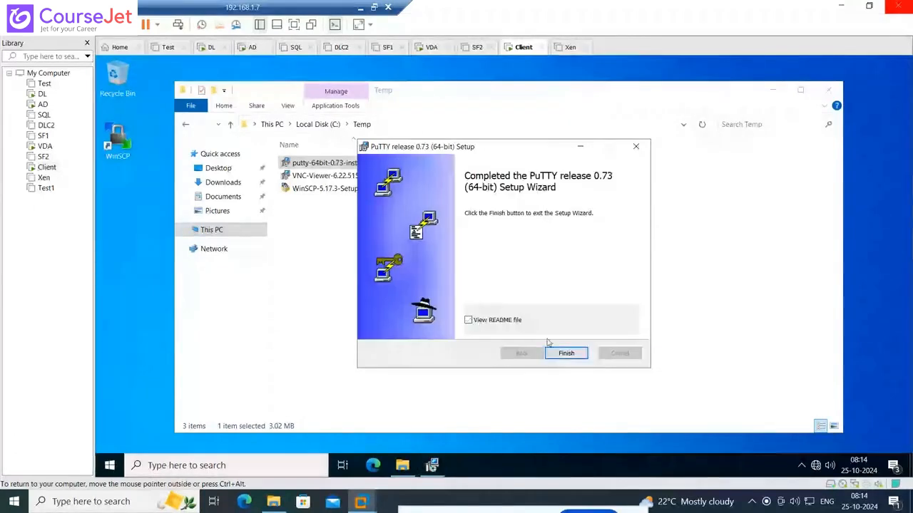
{"action": "left_click", "coordinate": [565, 353]}
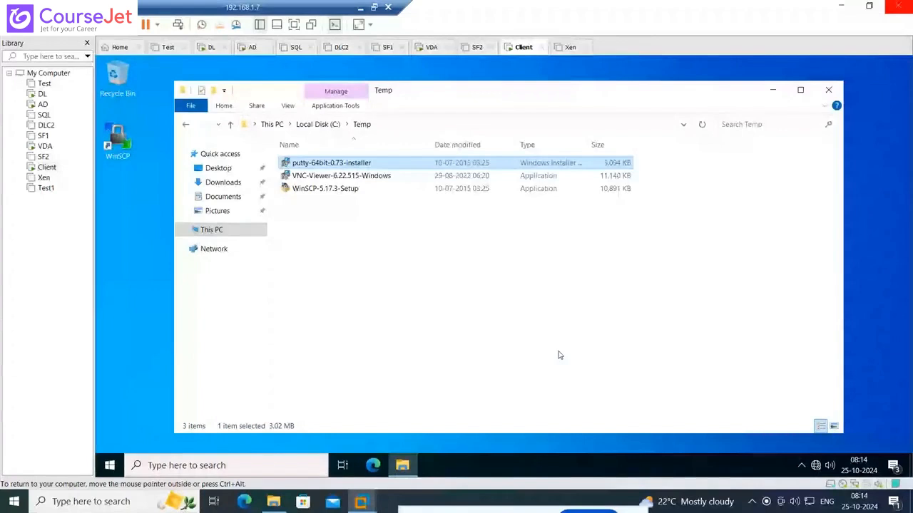
Run VNC-Viewer-6.22.515-Windows, accept the license terms and install VNC Viewer with the default features and location
{"action": "double_click", "coordinate": [371, 177]}
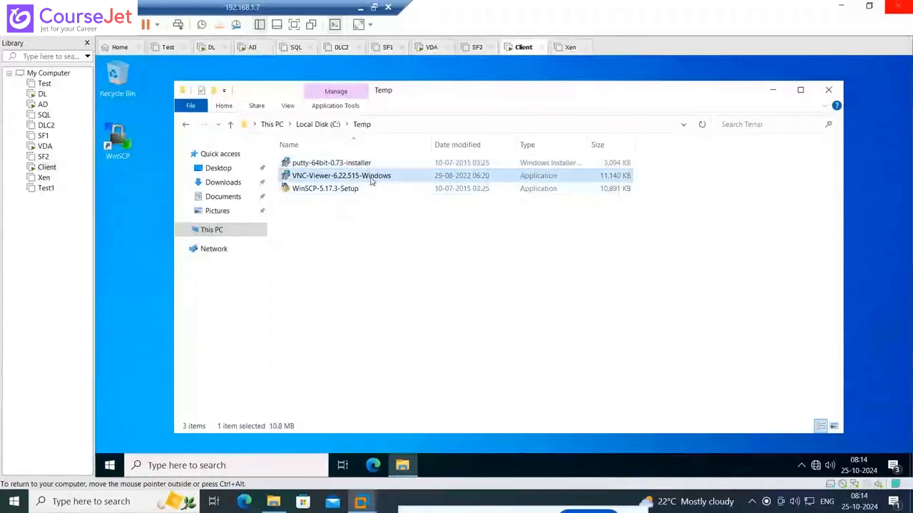
{"action": "left_click", "coordinate": [507, 279]}
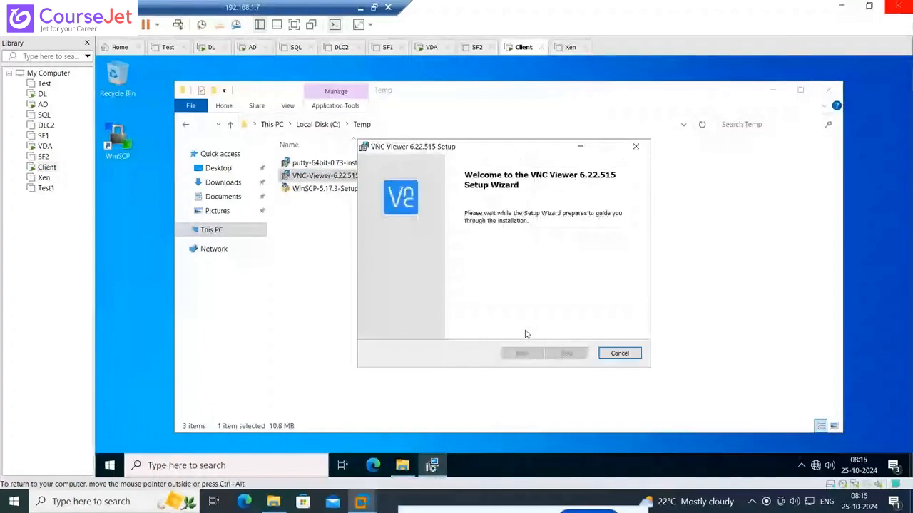
{"action": "left_click", "coordinate": [563, 353]}
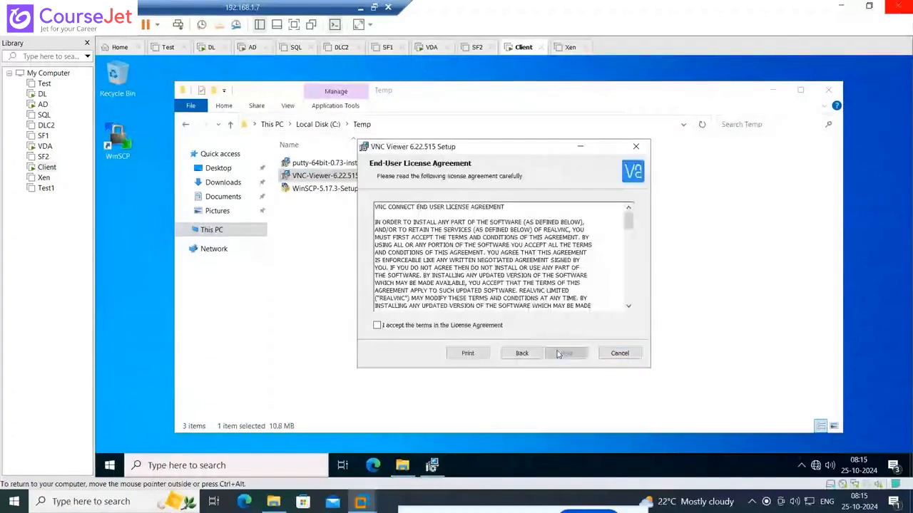
{"action": "left_click", "coordinate": [563, 353]}
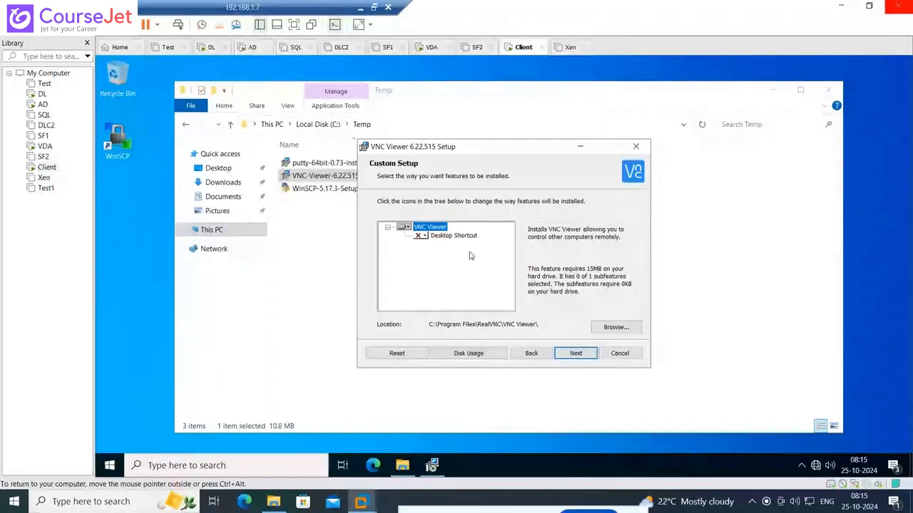
{"action": "left_click", "coordinate": [575, 352]}
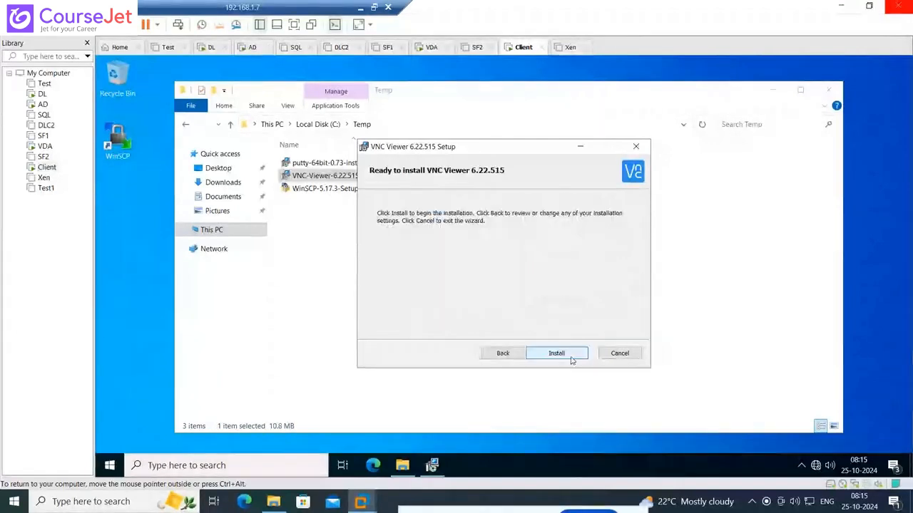
{"action": "left_click", "coordinate": [572, 357]}
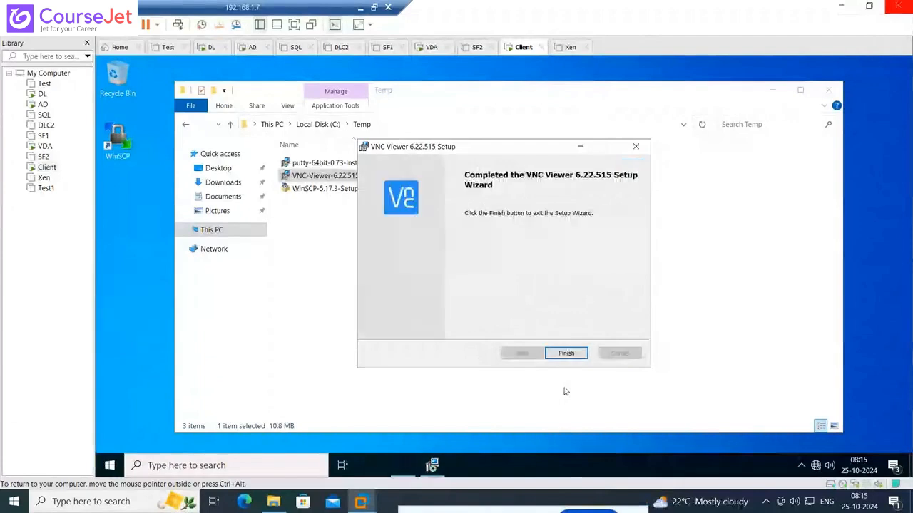
{"action": "left_click", "coordinate": [566, 354]}
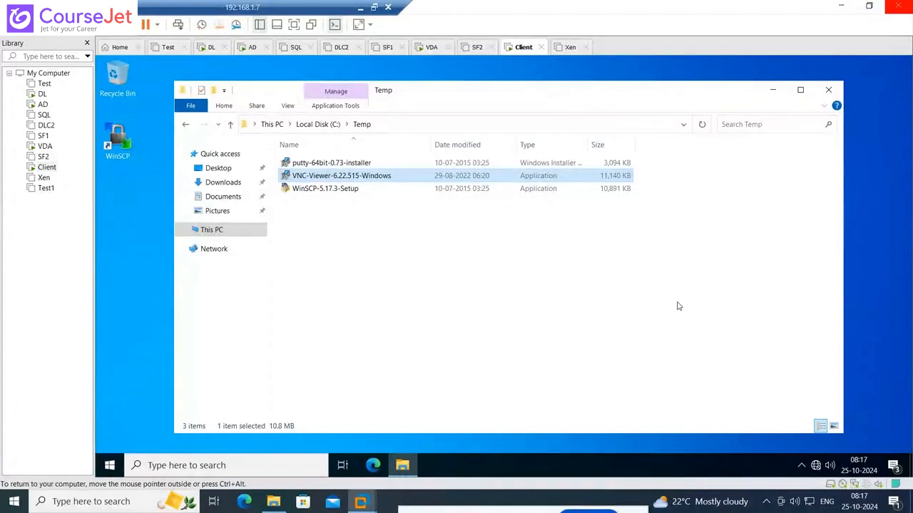
Close the Temp folder, refresh the Client desktop and open the properties of the WinSCP shortcut
{"action": "left_click", "coordinate": [829, 91]}
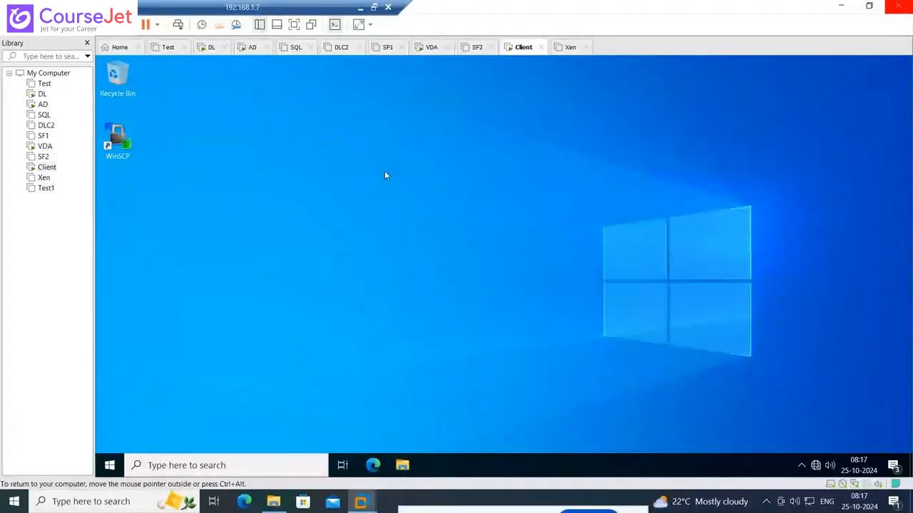
{"action": "right_click", "coordinate": [333, 156]}
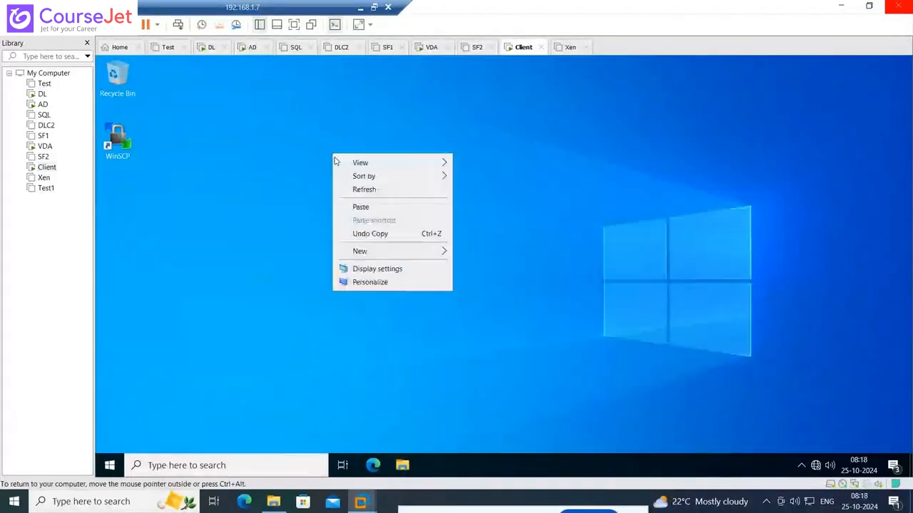
{"action": "left_click", "coordinate": [372, 191]}
{"action": "right_click", "coordinate": [122, 139]}
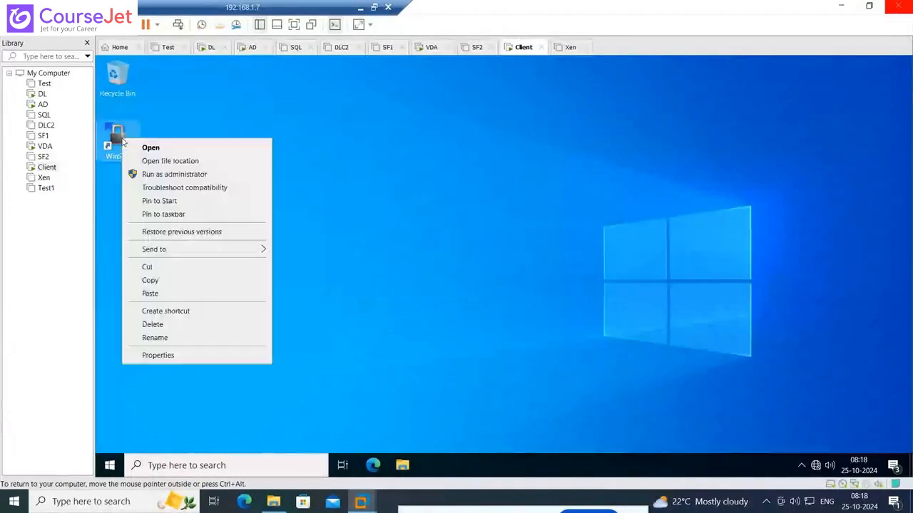
{"action": "left_click", "coordinate": [158, 355]}
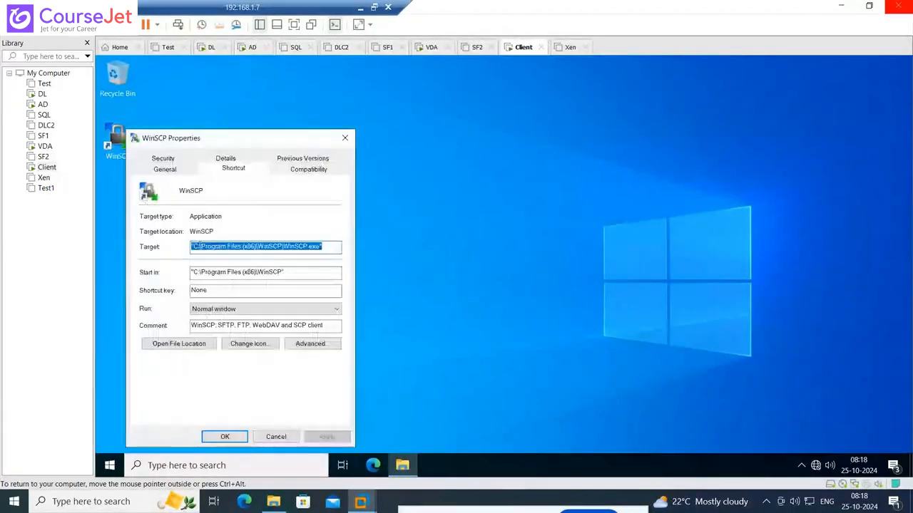
{"action": "left_click_drag", "start_coordinate": [247, 144], "coordinate": [343, 103]}
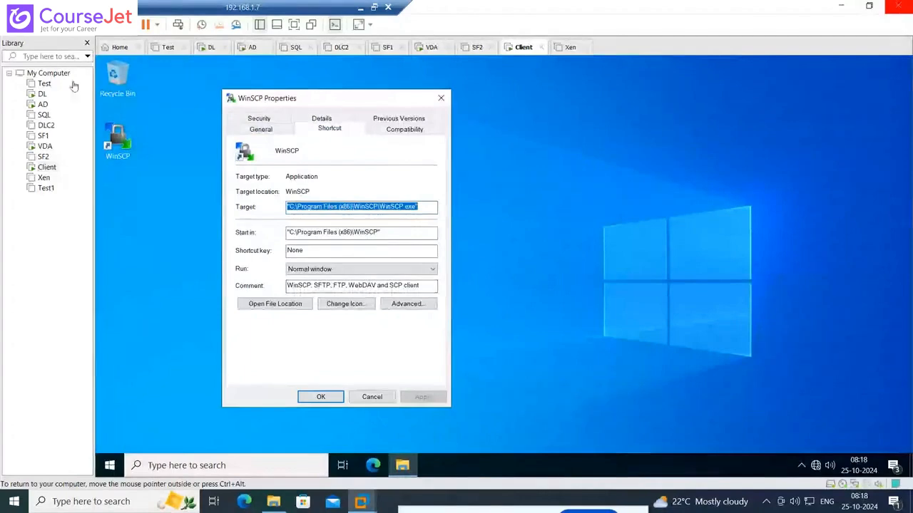
On the DL machine, look through the discovered Start menu applications for the delivery group and dismiss the list without selecting any
{"action": "left_click", "coordinate": [41, 95]}
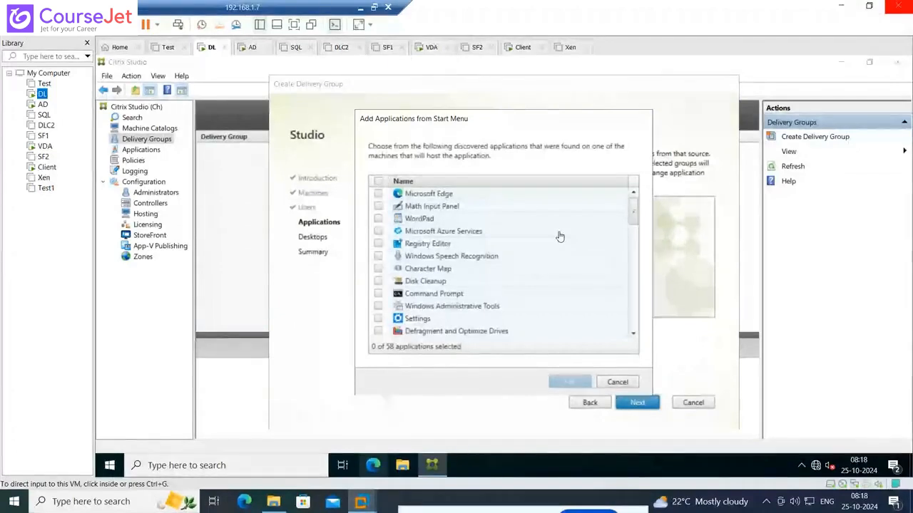
{"action": "left_click", "coordinate": [633, 219]}
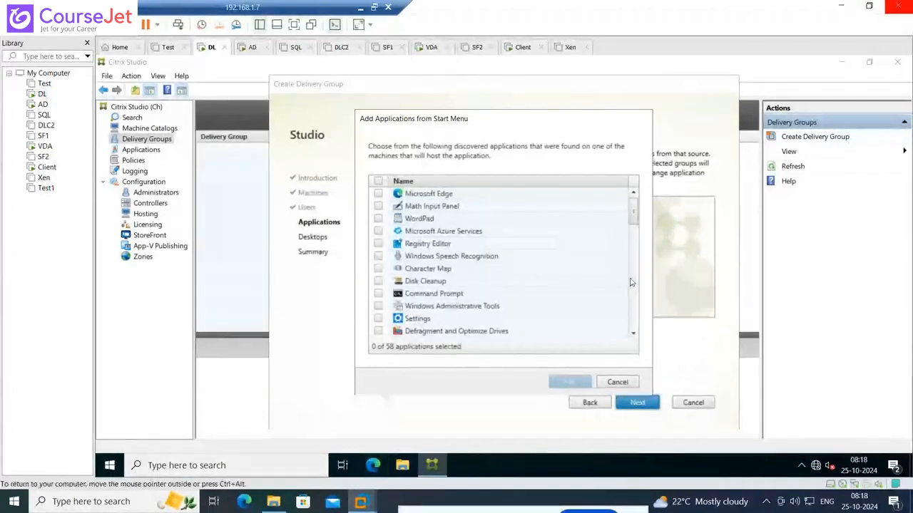
{"action": "left_click_drag", "start_coordinate": [632, 234], "coordinate": [634, 321]}
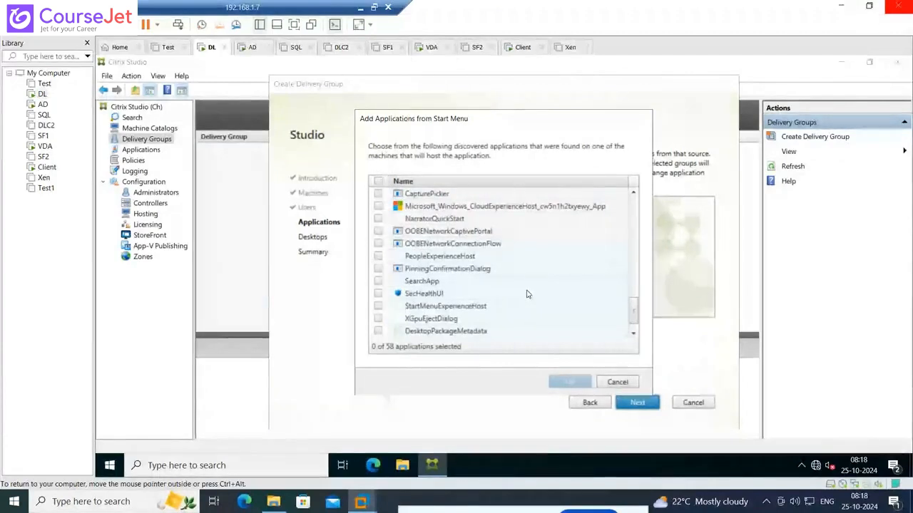
{"action": "scroll", "coordinate": [523, 292], "scroll_direction": "up", "scroll_amount": 3}
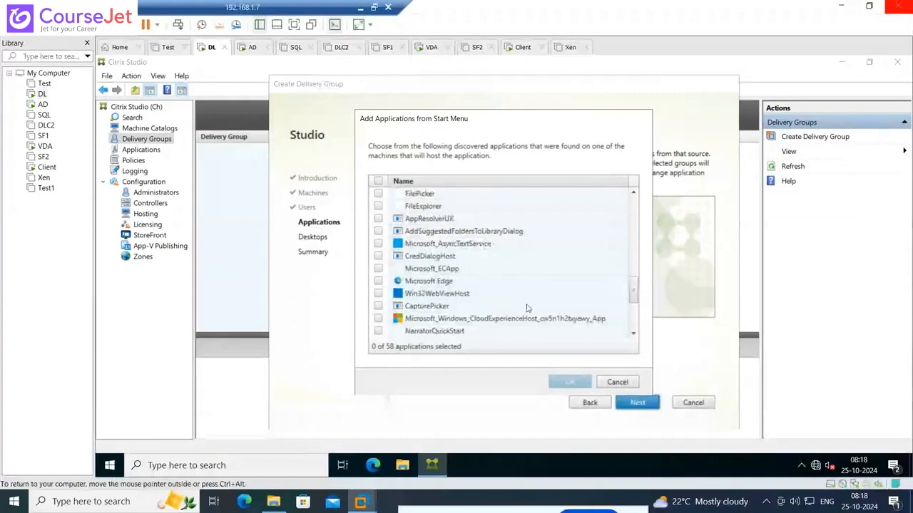
{"action": "left_click", "coordinate": [617, 383]}
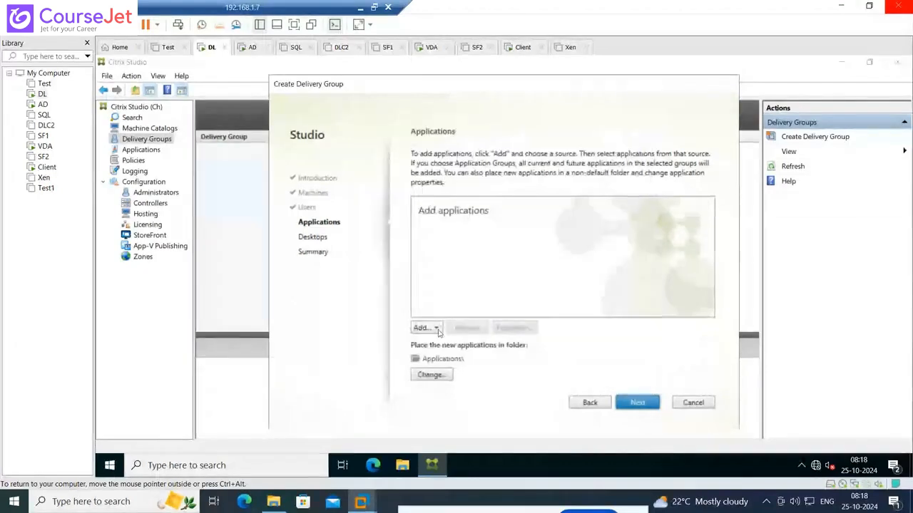
Start adding an application manually to the delivery group, ready to enter the executable path
{"action": "left_click", "coordinate": [437, 329]}
{"action": "left_click", "coordinate": [447, 356]}
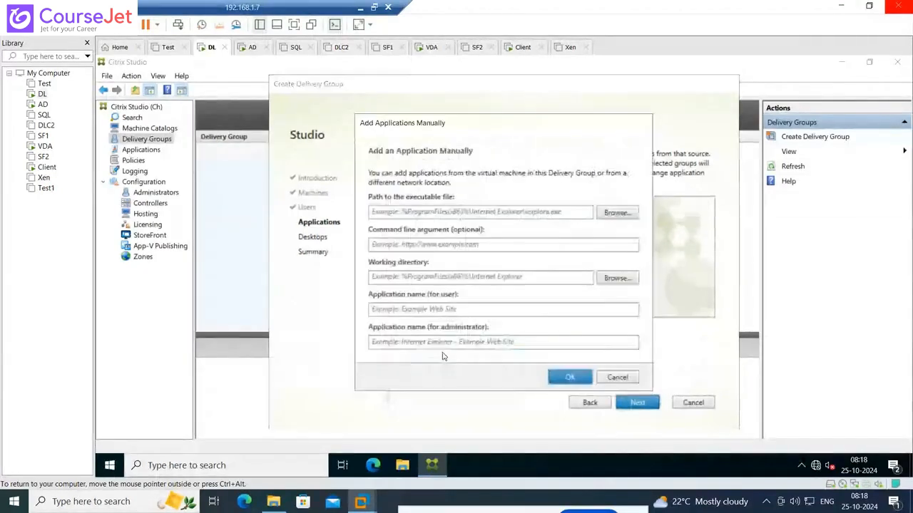
{"action": "left_click", "coordinate": [484, 212]}
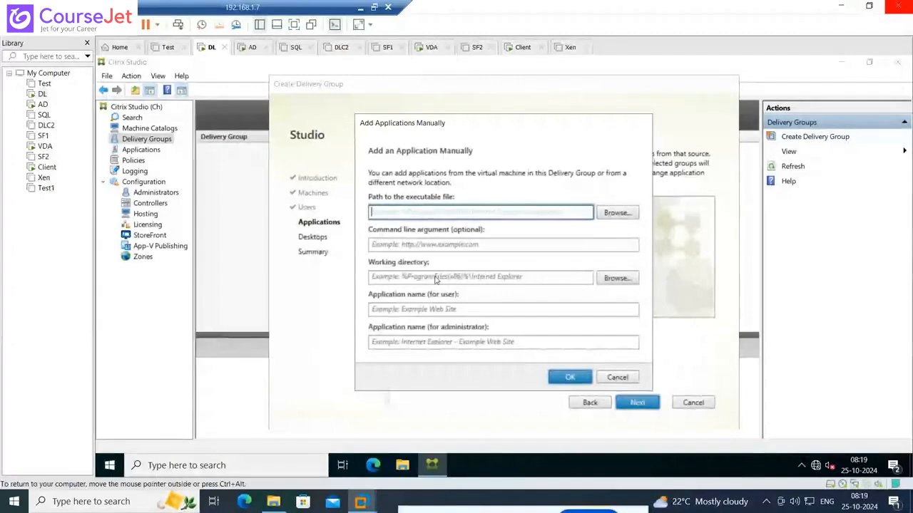
Copy the WinSCP shortcut's target from the Client machine without quotes and enter C:\Program Files (x86)\WinSCP\WinSCP.exe as the executable path on DL
{"action": "left_click", "coordinate": [47, 168]}
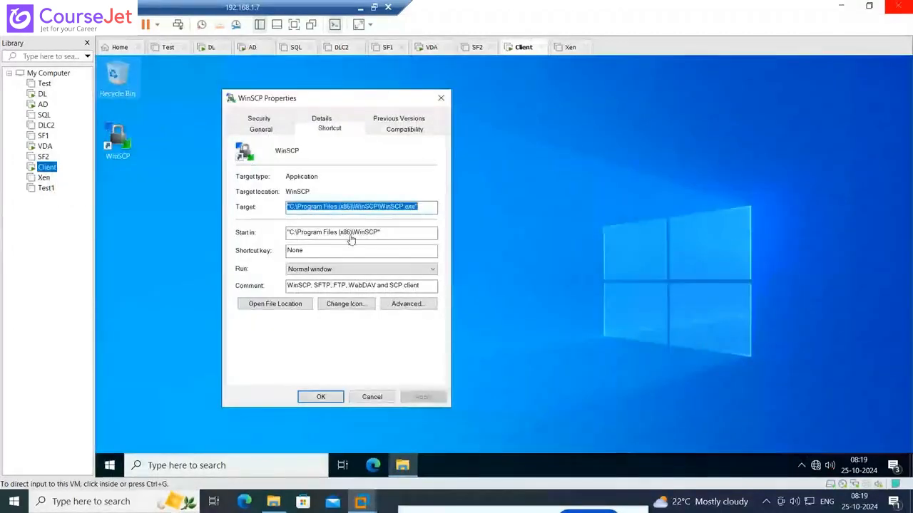
{"action": "left_click", "coordinate": [420, 207]}
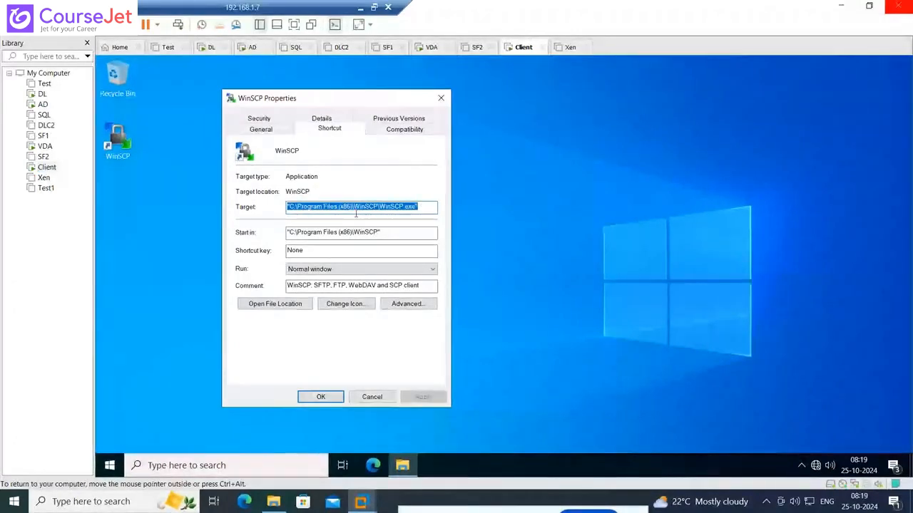
{"action": "left_click", "coordinate": [417, 207]}
{"action": "left_click_drag", "start_coordinate": [417, 207], "coordinate": [286, 206]}
{"action": "key", "text": "ctrl+c"}
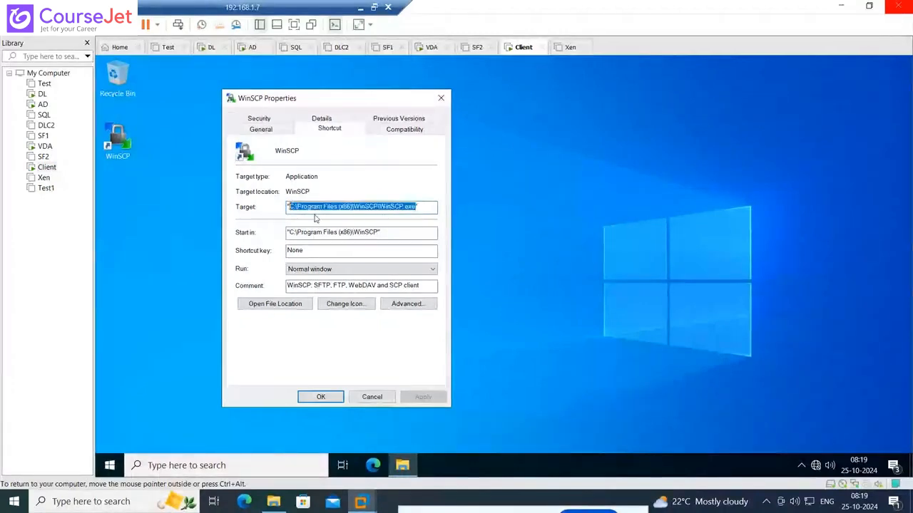
{"action": "left_click", "coordinate": [42, 94]}
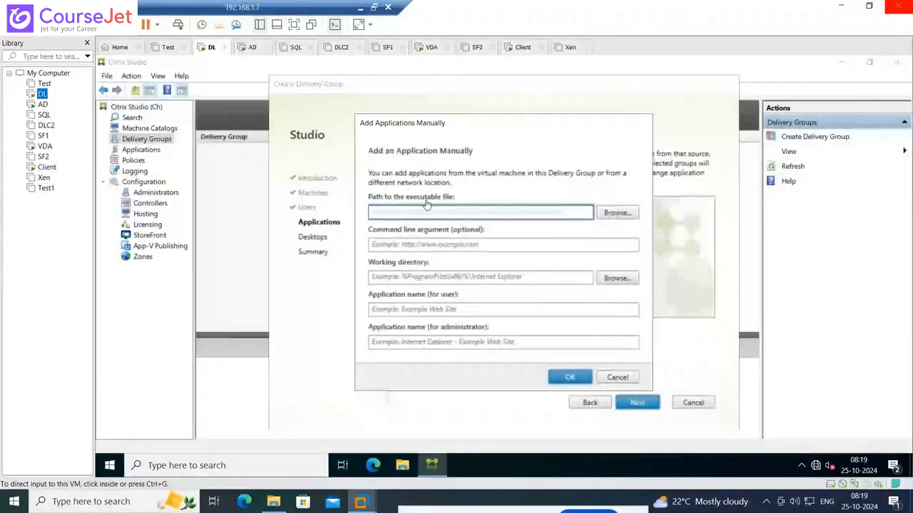
{"action": "left_click", "coordinate": [423, 212]}
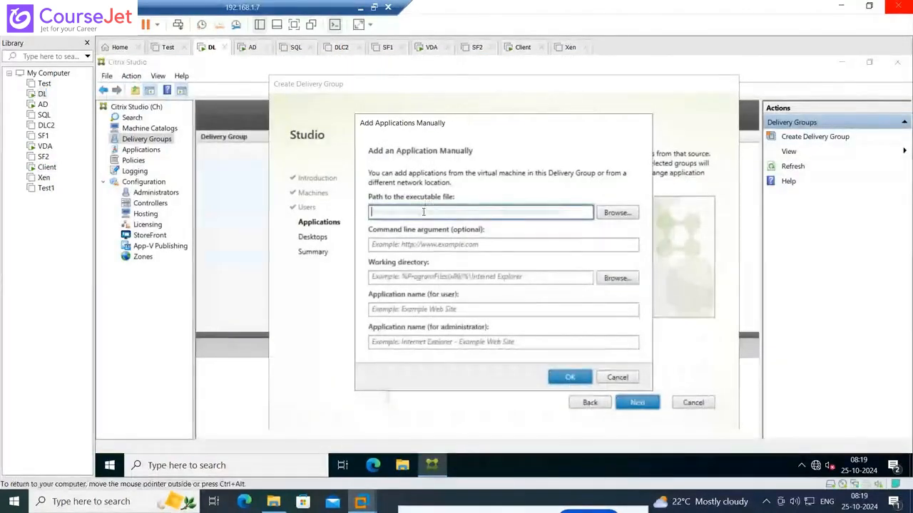
{"action": "key", "text": "ctrl+v"}
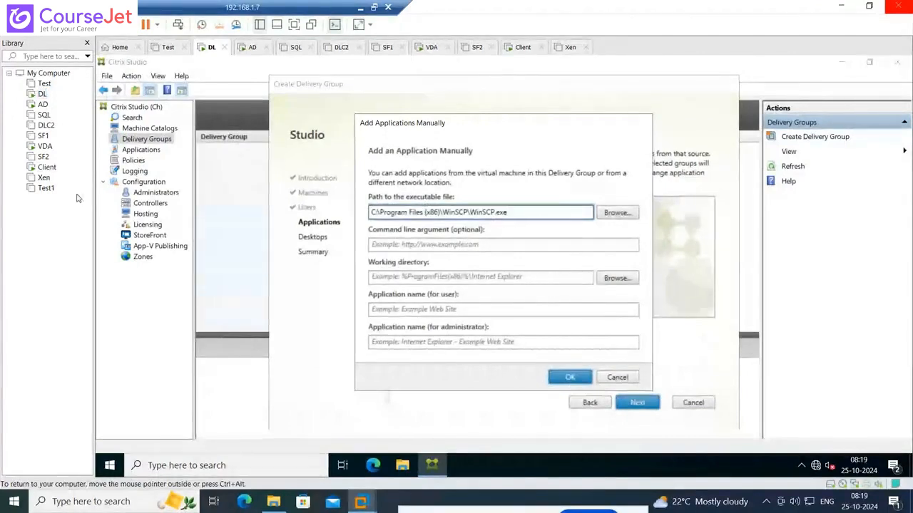
Copy the WinSCP shortcut's start-in path from the Client machine without quotes and enter C:\Program Files (x86)\WinSCP as the working directory on DL
{"action": "left_click", "coordinate": [53, 172]}
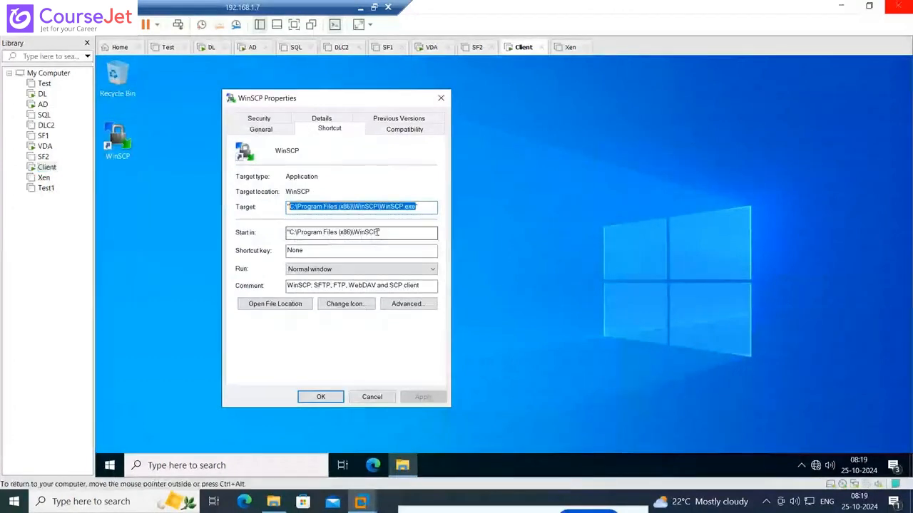
{"action": "left_click_drag", "start_coordinate": [379, 231], "coordinate": [288, 232]}
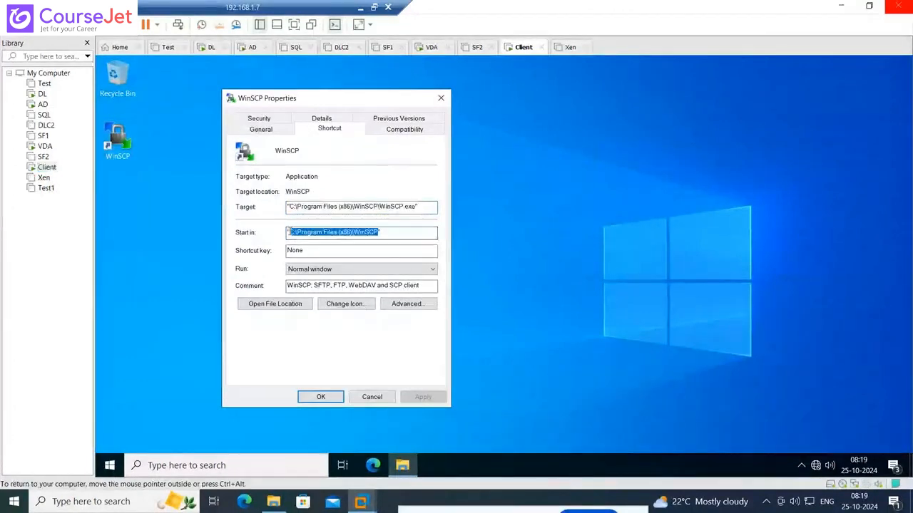
{"action": "left_click", "coordinate": [42, 95]}
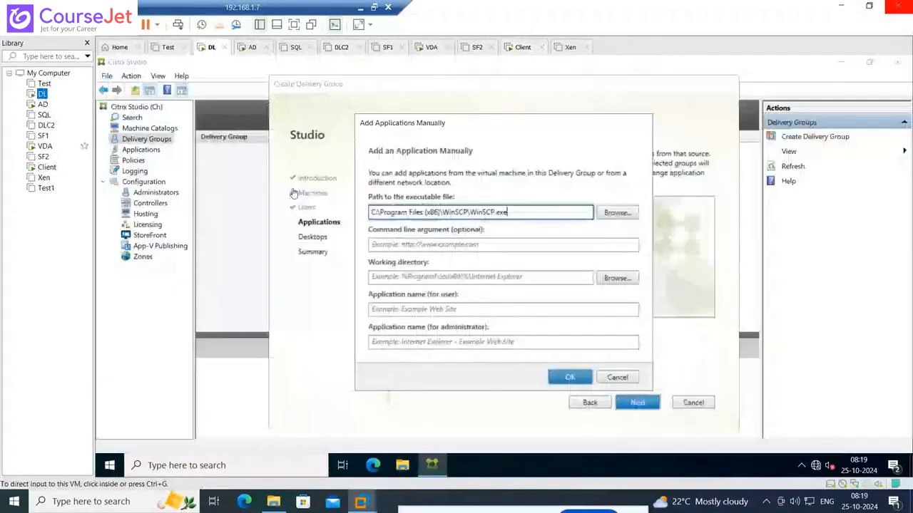
{"action": "left_click", "coordinate": [394, 278]}
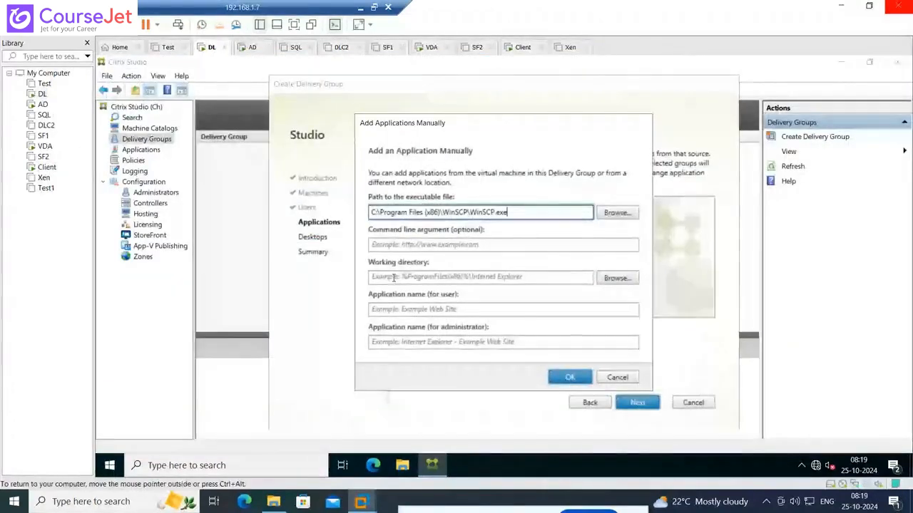
{"action": "left_click", "coordinate": [394, 278]}
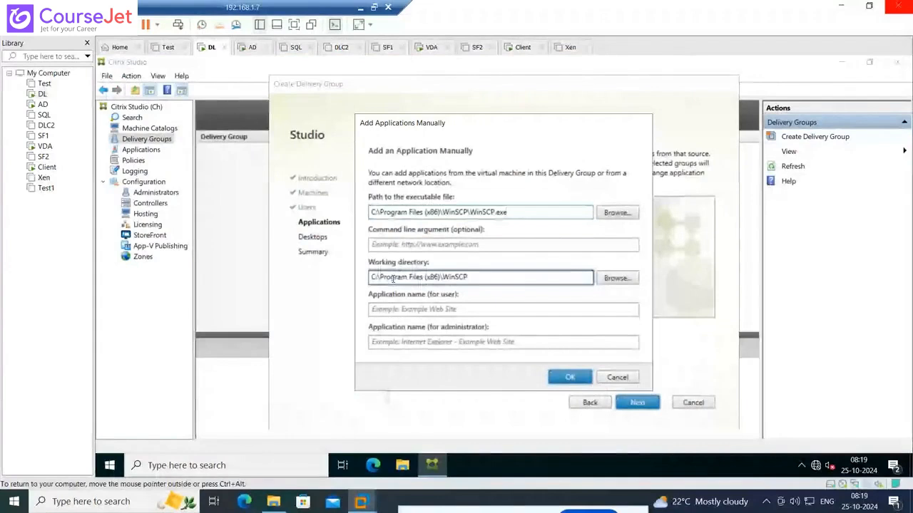
Name the application WINScp for users and WinSCP for administrators, and add it to the delivery group
{"action": "left_click", "coordinate": [413, 310]}
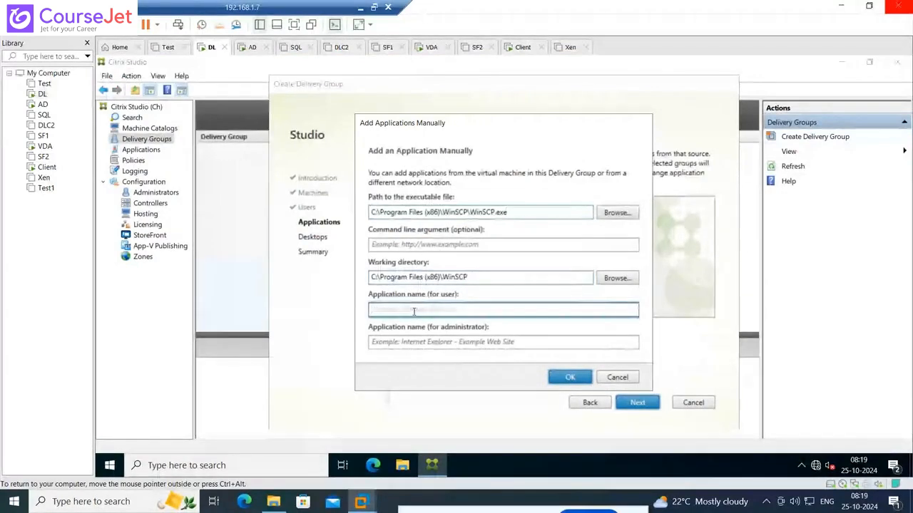
{"action": "type", "text": "WINScp"}
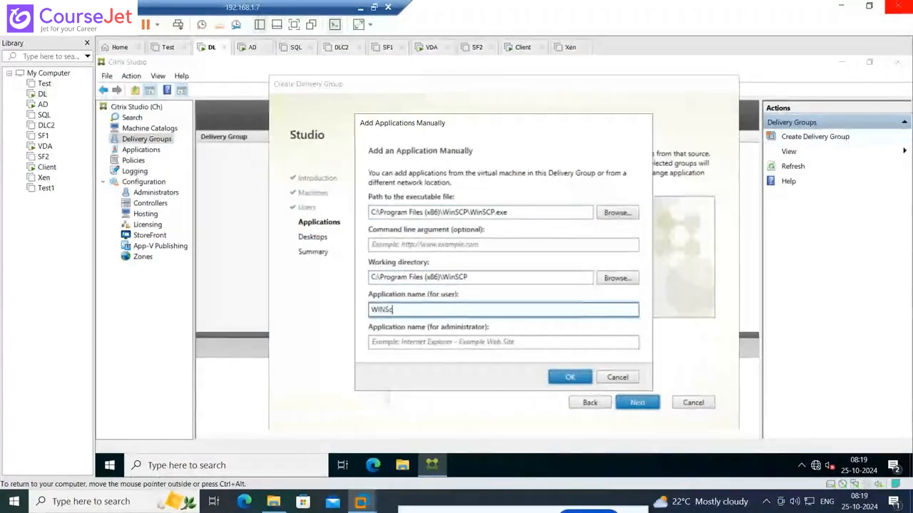
{"action": "left_click", "coordinate": [403, 344]}
{"action": "type", "text": "Win"}
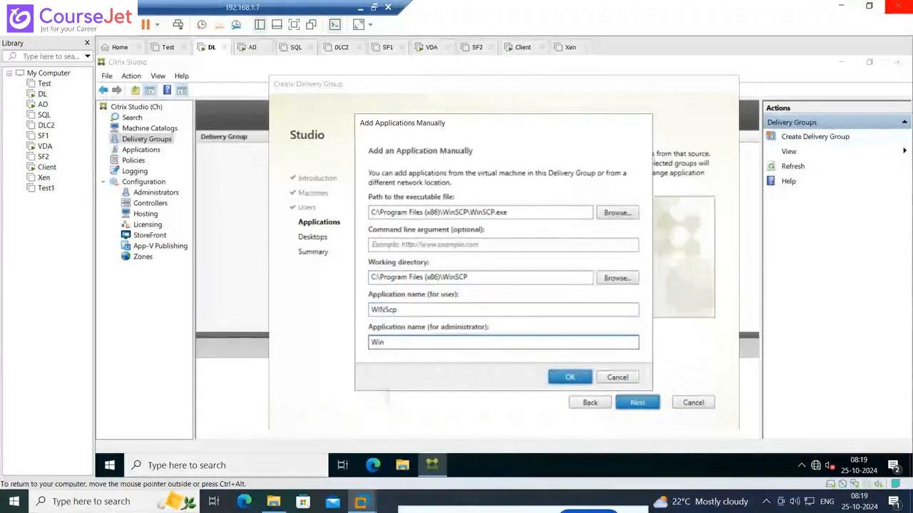
{"action": "type", "text": "SCP"}
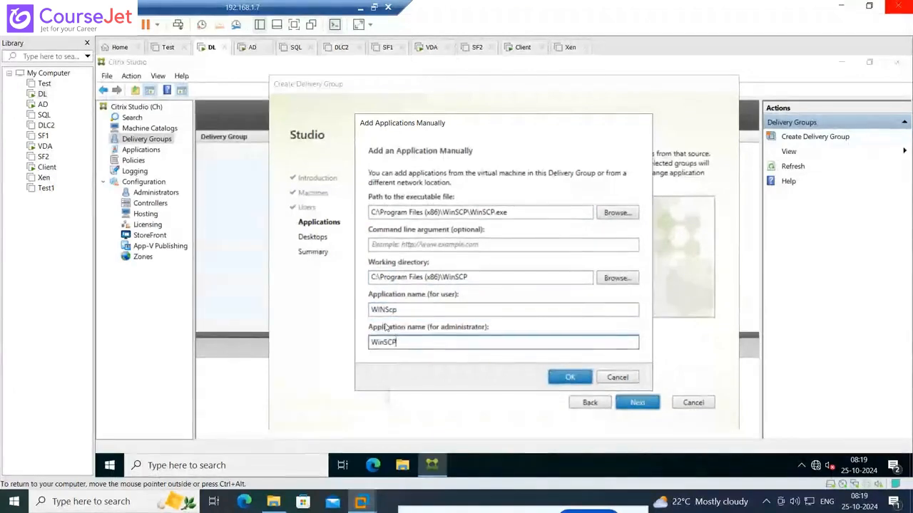
{"action": "left_click_drag", "start_coordinate": [428, 308], "coordinate": [370, 308]}
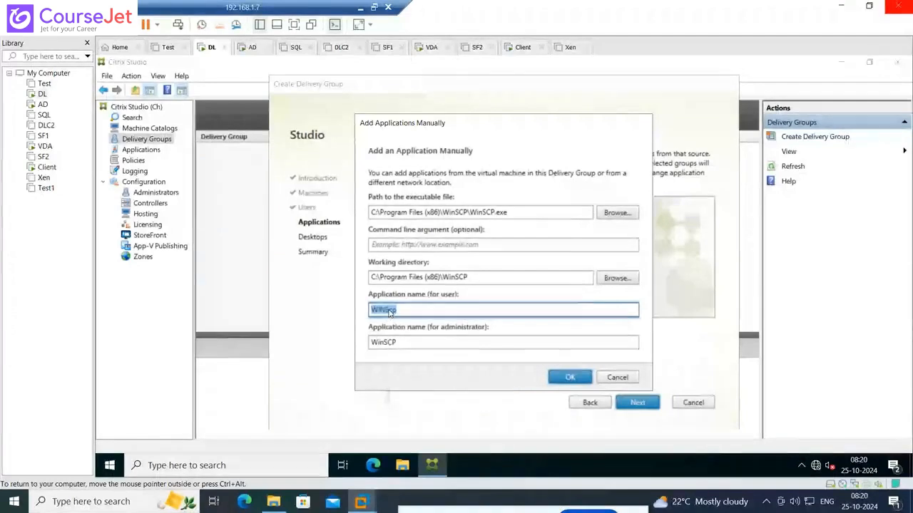
{"action": "left_click", "coordinate": [402, 343]}
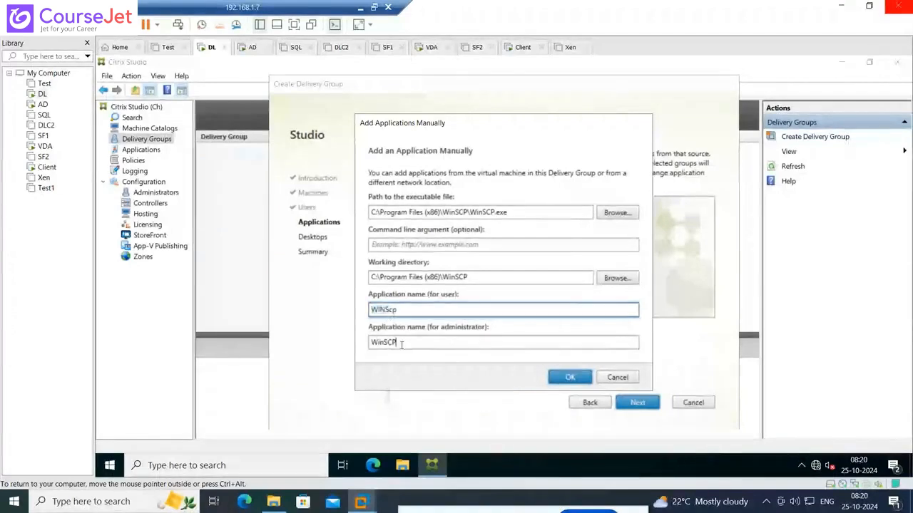
{"action": "double_click", "coordinate": [401, 343]}
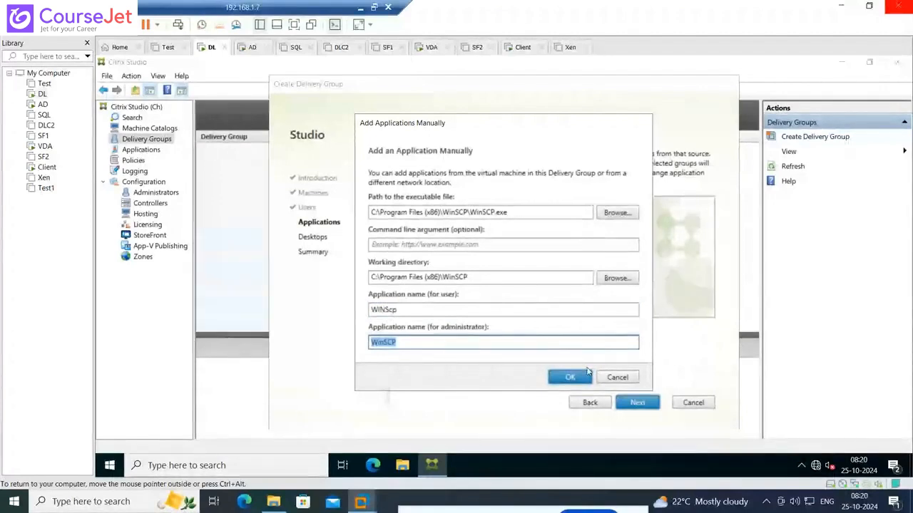
{"action": "left_click", "coordinate": [571, 378]}
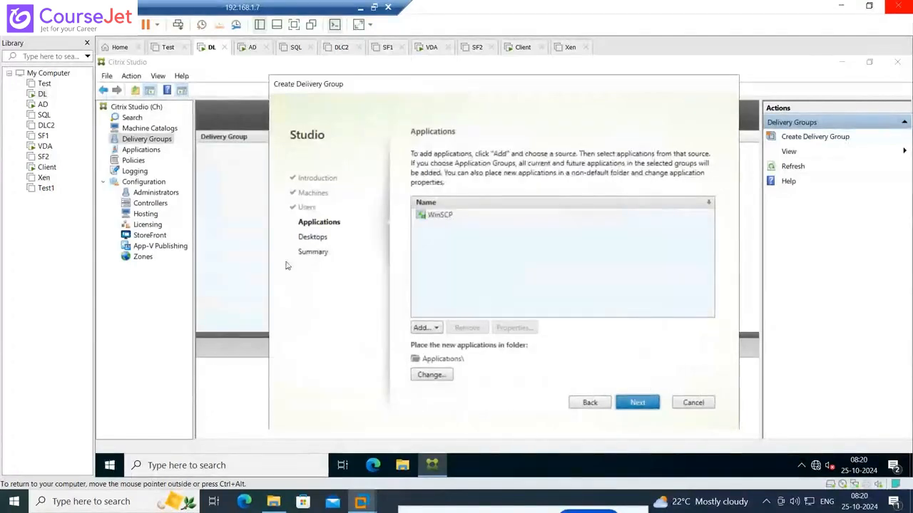
Proceed to the desktop assignments and start a new desktop with the display name Wave2022
{"action": "left_click", "coordinate": [637, 403]}
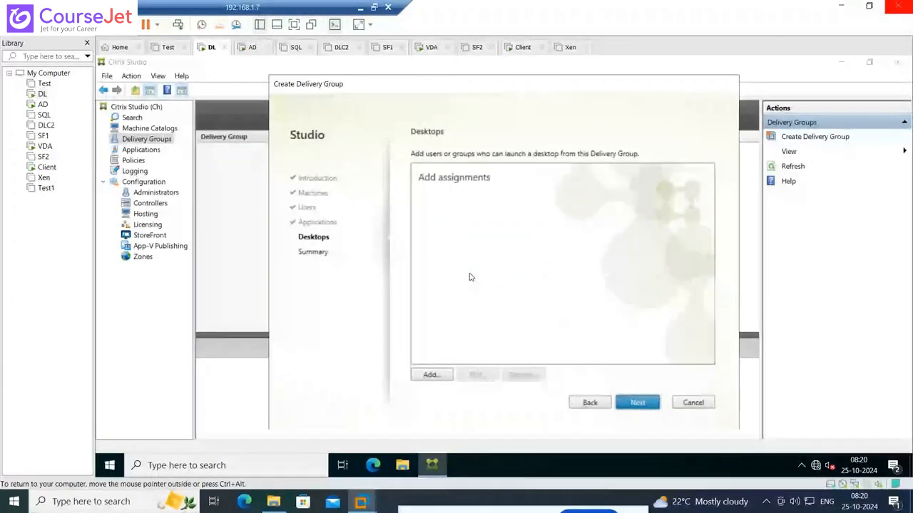
{"action": "left_click", "coordinate": [431, 374]}
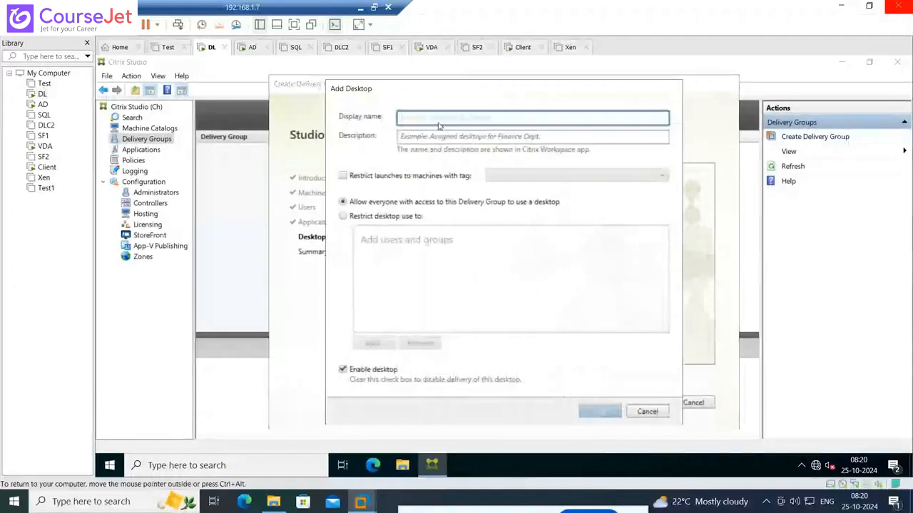
{"action": "type", "text": "W"}
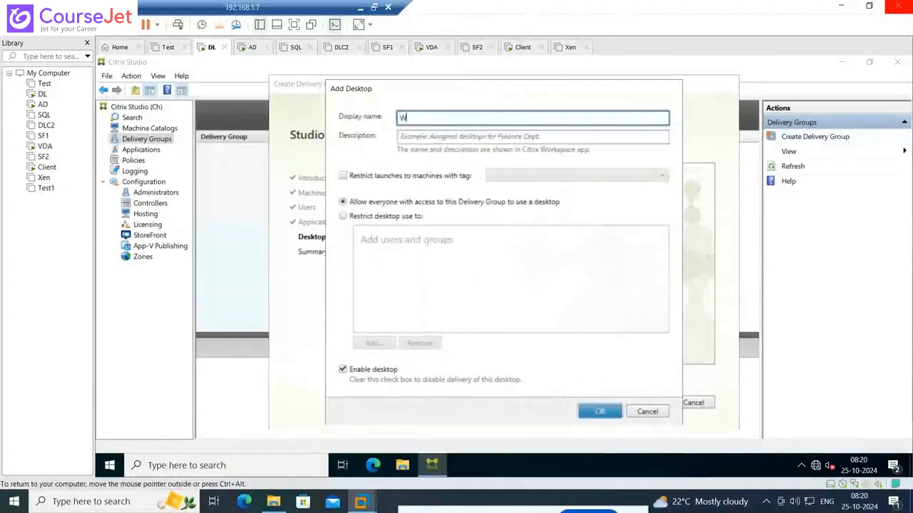
{"action": "type", "text": "ave"}
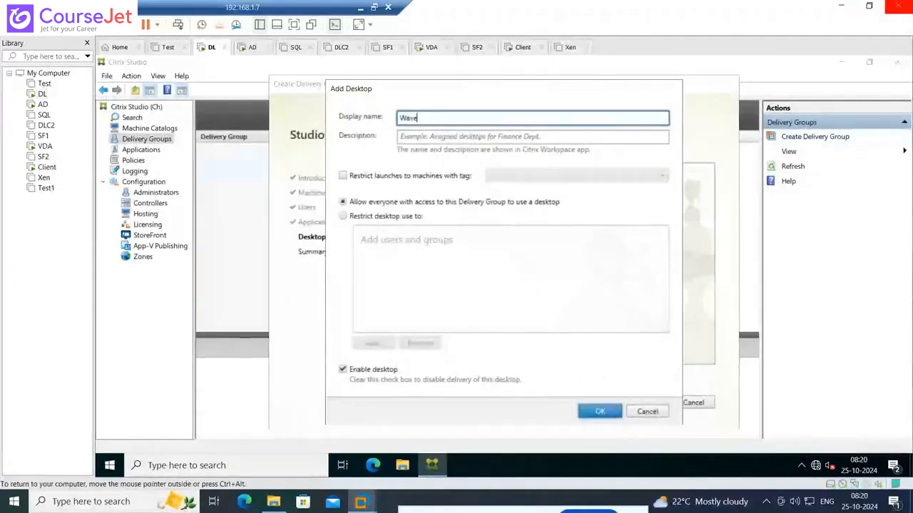
{"action": "type", "text": "2022"}
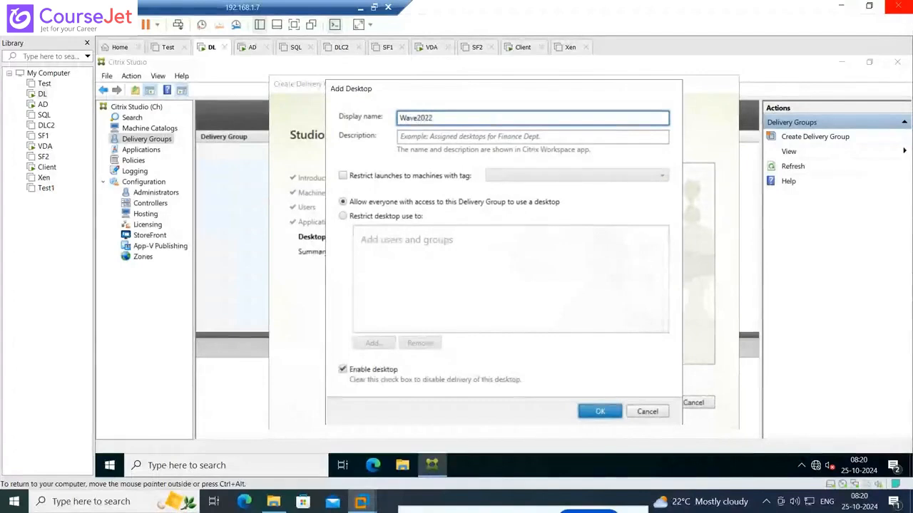
Enter Windows 2022_Physical Machine as the description of the Wave2022 desktop
{"action": "left_click", "coordinate": [440, 134]}
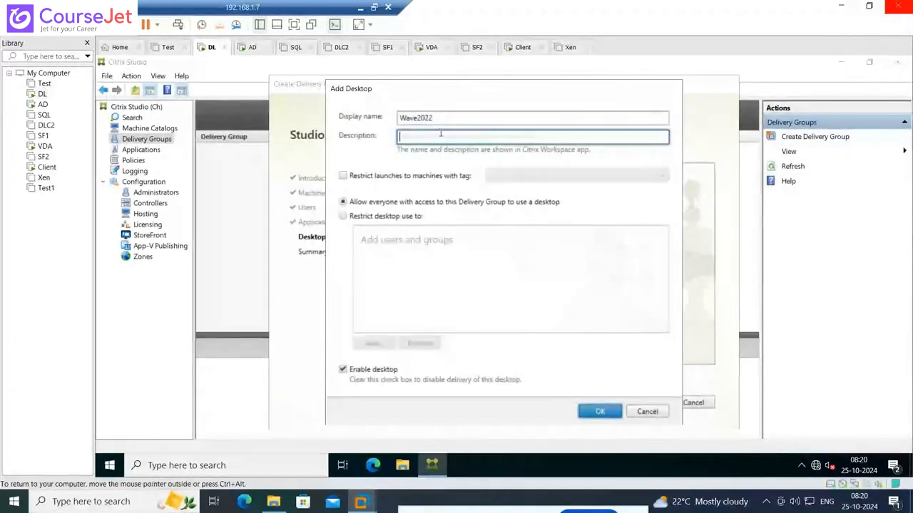
{"action": "type", "text": "Windows 2"}
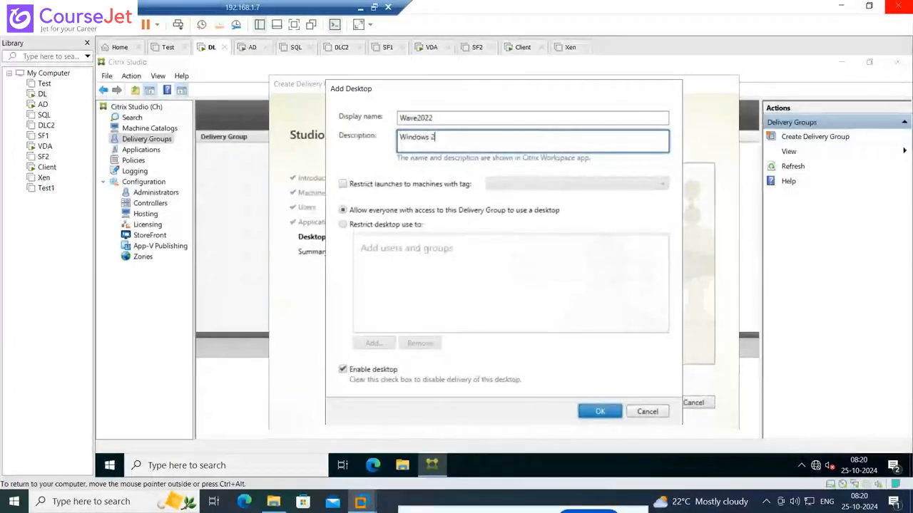
{"action": "type", "text": "002"}
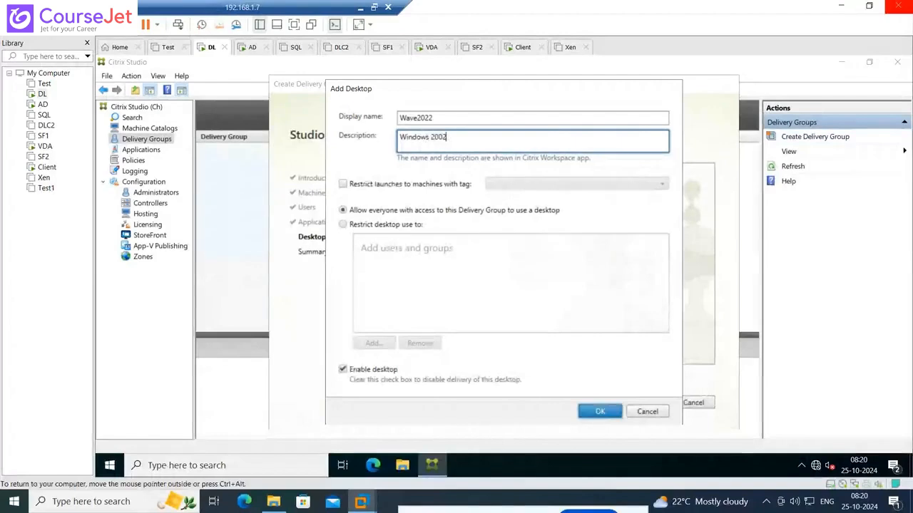
{"action": "key", "text": "BackSpace"}
{"action": "key", "text": "BackSpace"}
{"action": "type", "text": "22"}
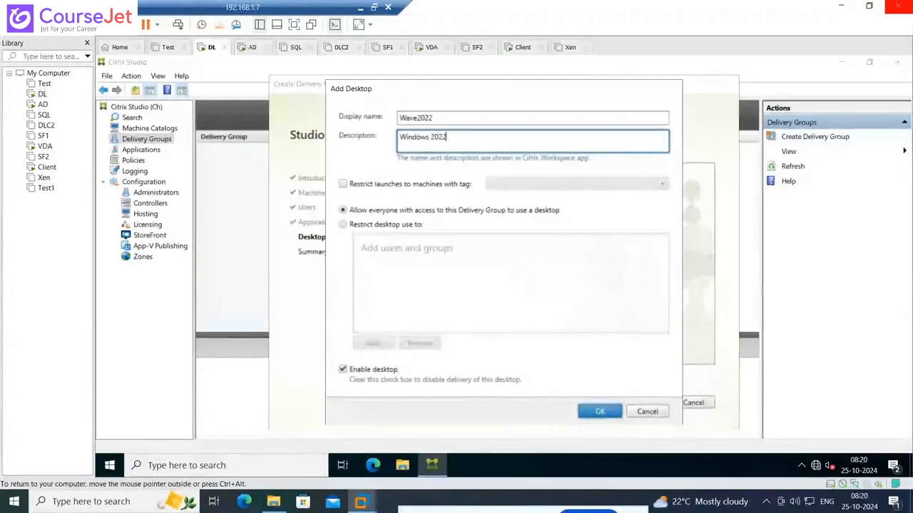
{"action": "type", "text": "_Pr"}
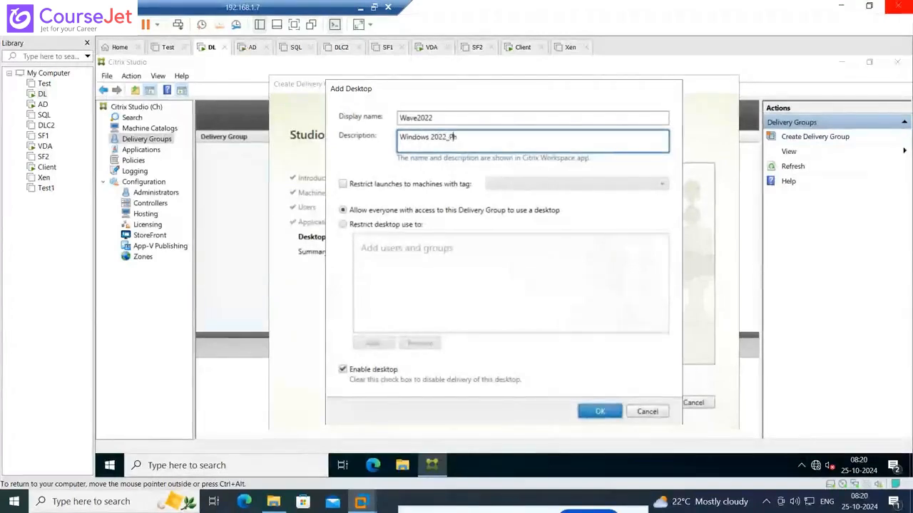
{"action": "type", "text": "ysical Machine"}
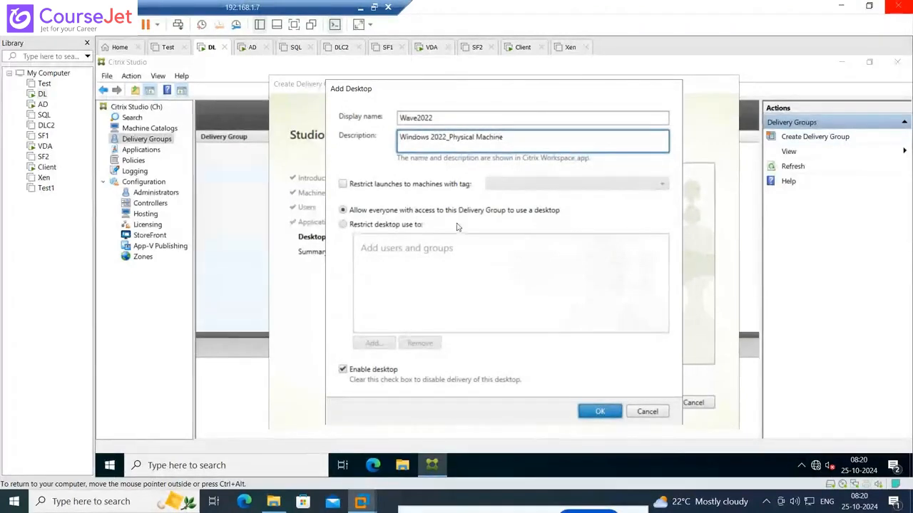
Restrict use of the Wave2022 desktop to LAB\Administrator and add the desktop to the delivery group
{"action": "left_click", "coordinate": [399, 226]}
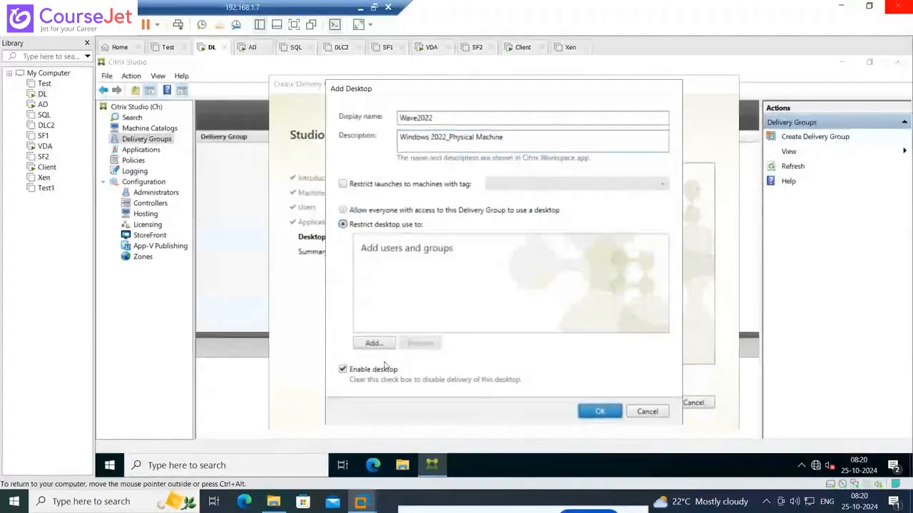
{"action": "left_click", "coordinate": [373, 343]}
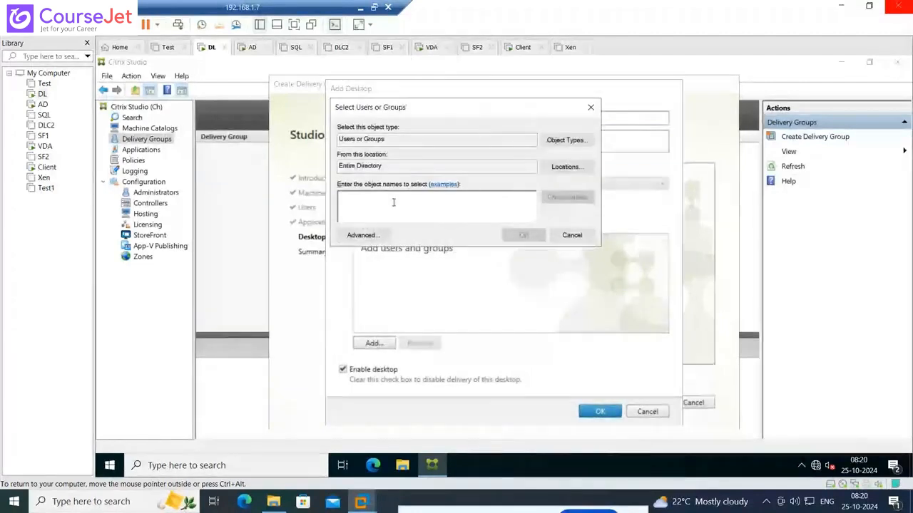
{"action": "type", "text": "lab\\adm"}
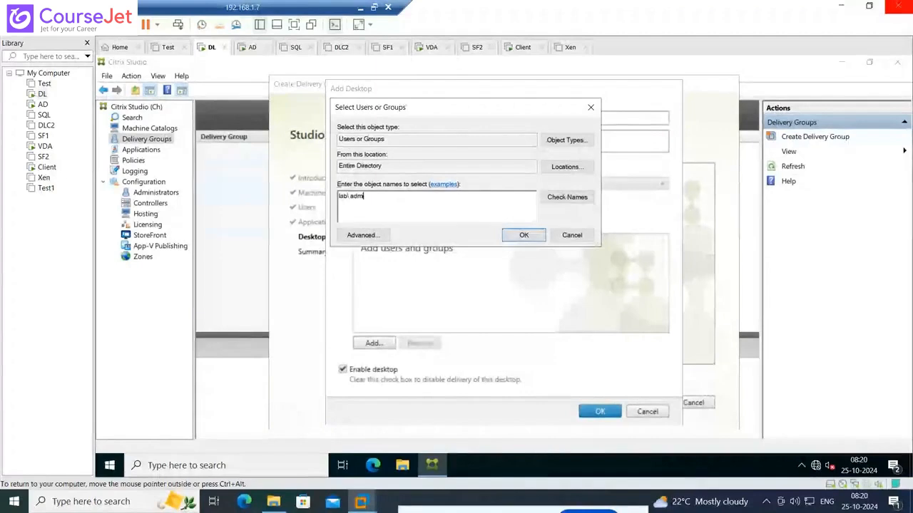
{"action": "type", "text": "inistrator"}
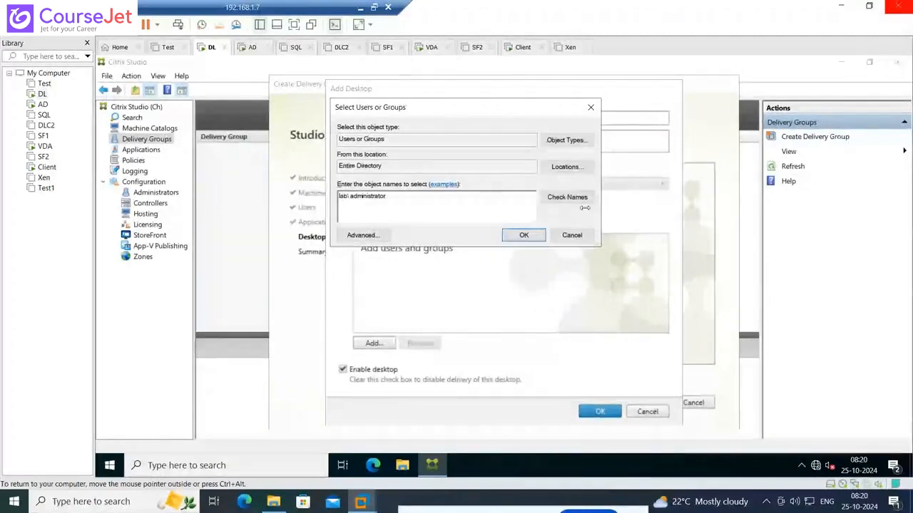
{"action": "left_click", "coordinate": [523, 234]}
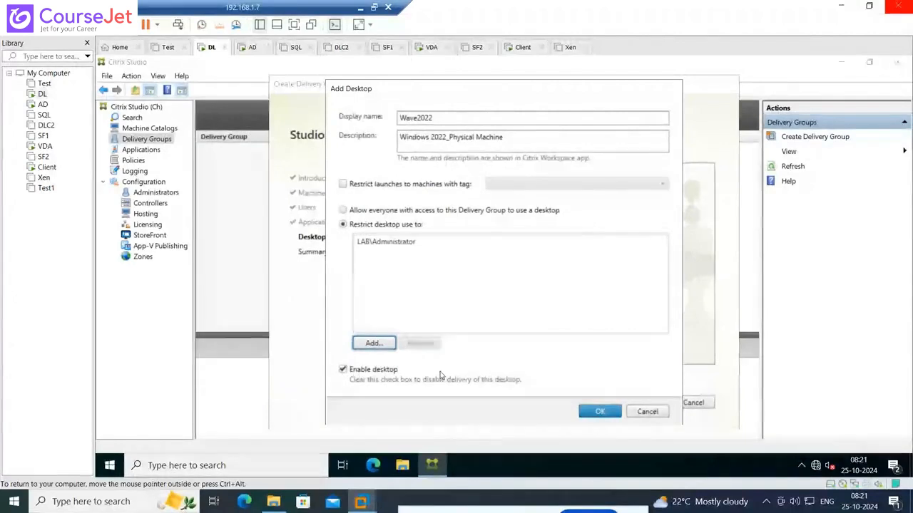
{"action": "left_click", "coordinate": [598, 414]}
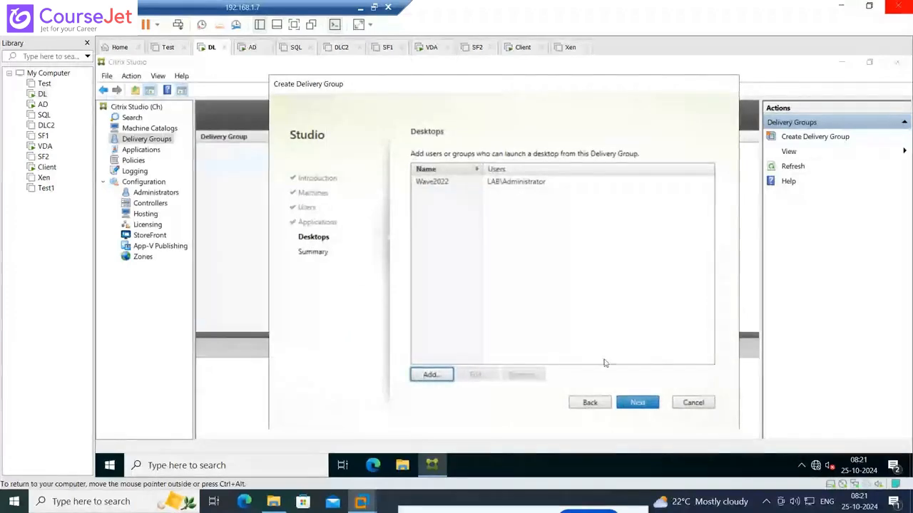
Proceed to the delivery group summary and set the delivery group name to Win2022_PH
{"action": "left_click", "coordinate": [647, 395]}
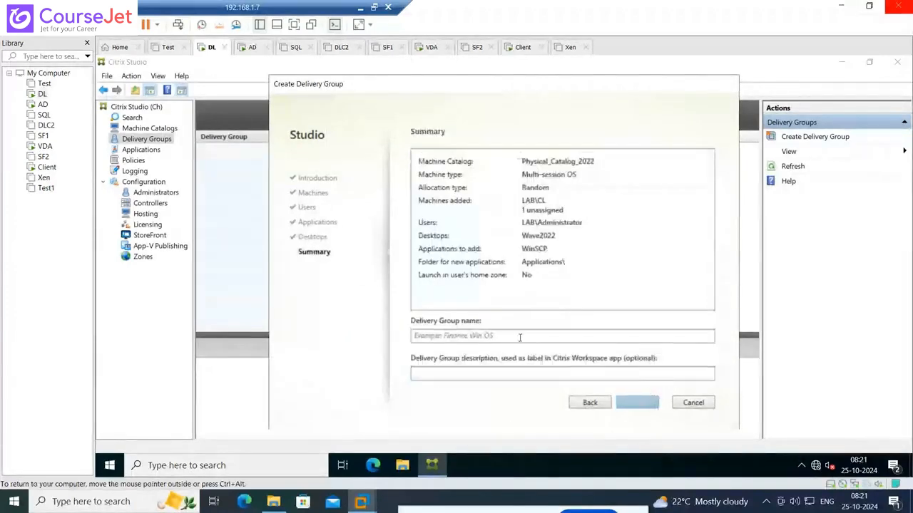
{"action": "left_click", "coordinate": [459, 337]}
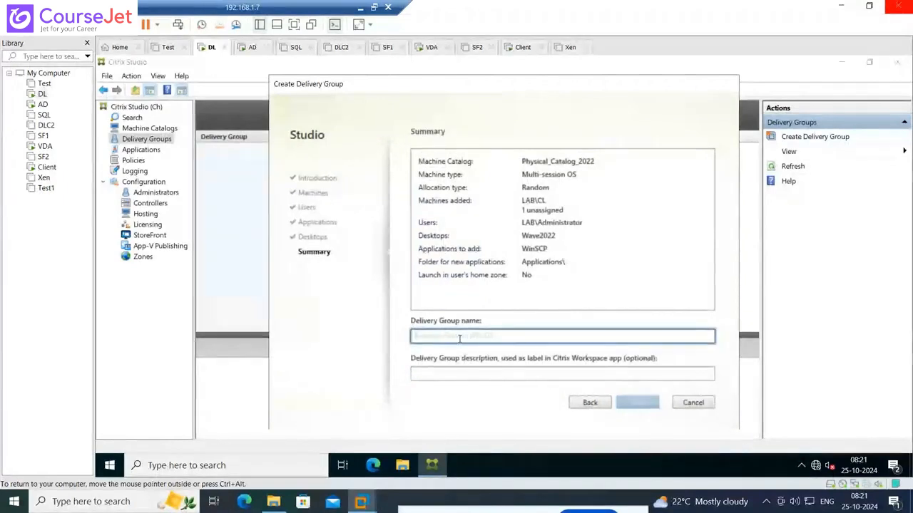
{"action": "type", "text": "Windo"}
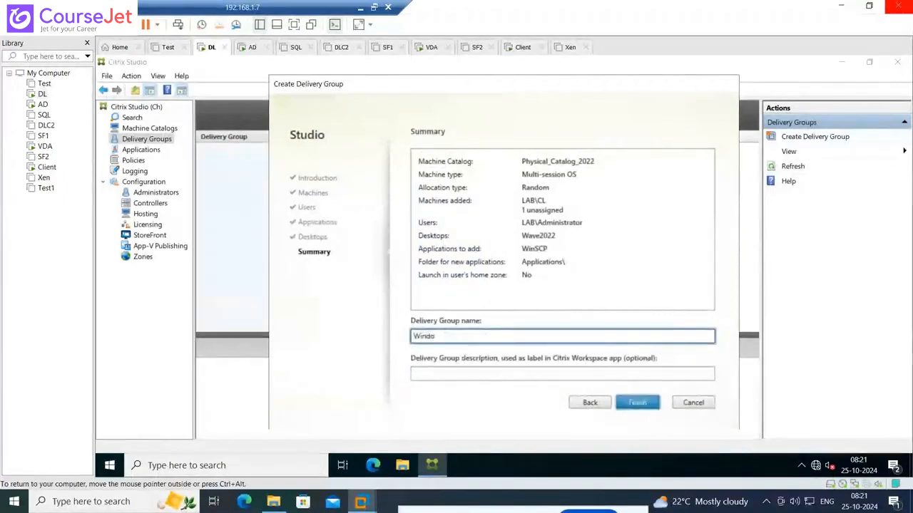
{"action": "key", "text": "BackSpace"}
{"action": "key", "text": "BackSpace"}
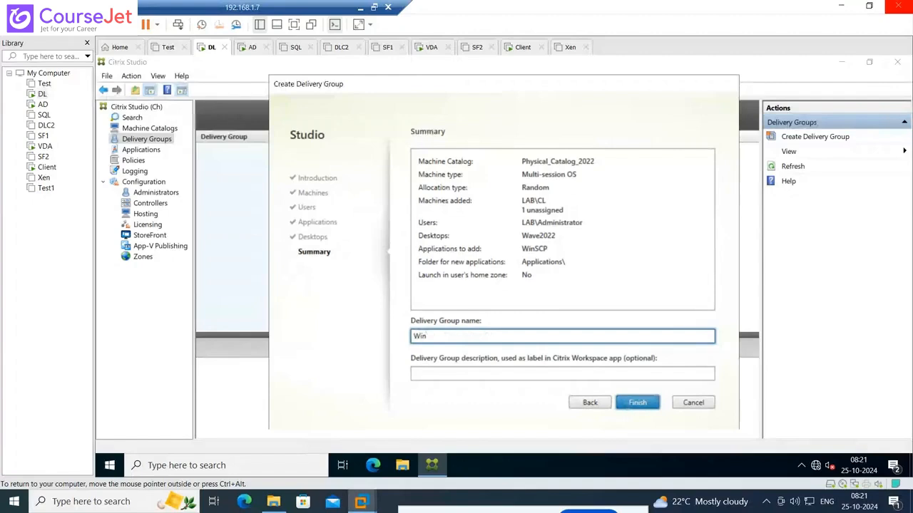
{"action": "type", "text": "2022_P"}
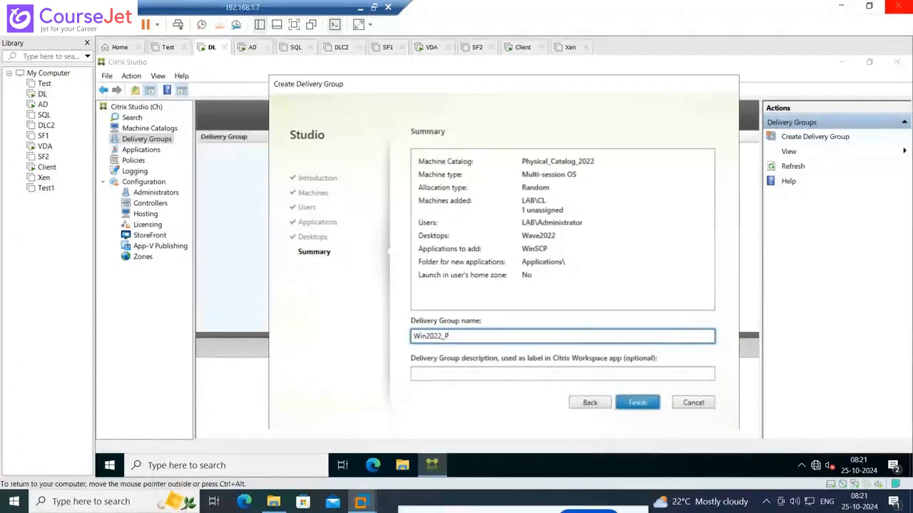
{"action": "type", "text": "H"}
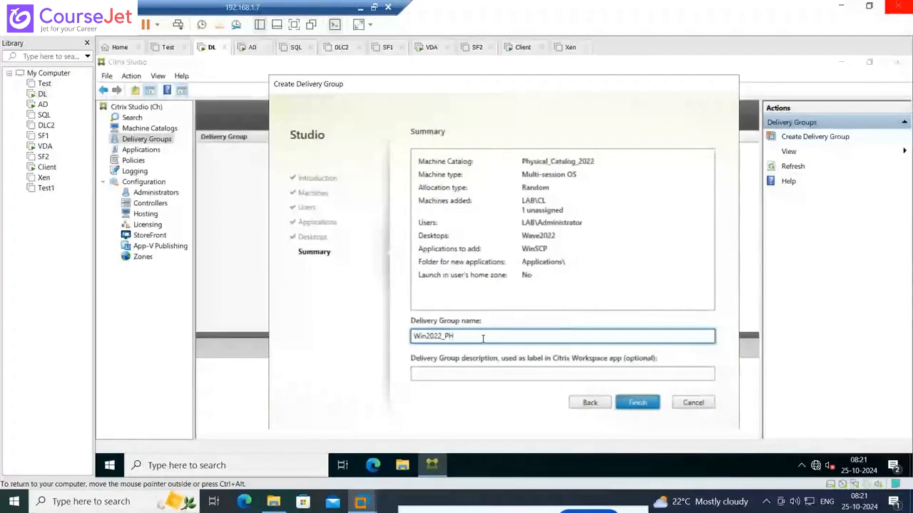
Copy the name Win2022_PH into the delivery group description and finish creating the delivery group
{"action": "left_click_drag", "start_coordinate": [483, 338], "coordinate": [401, 337]}
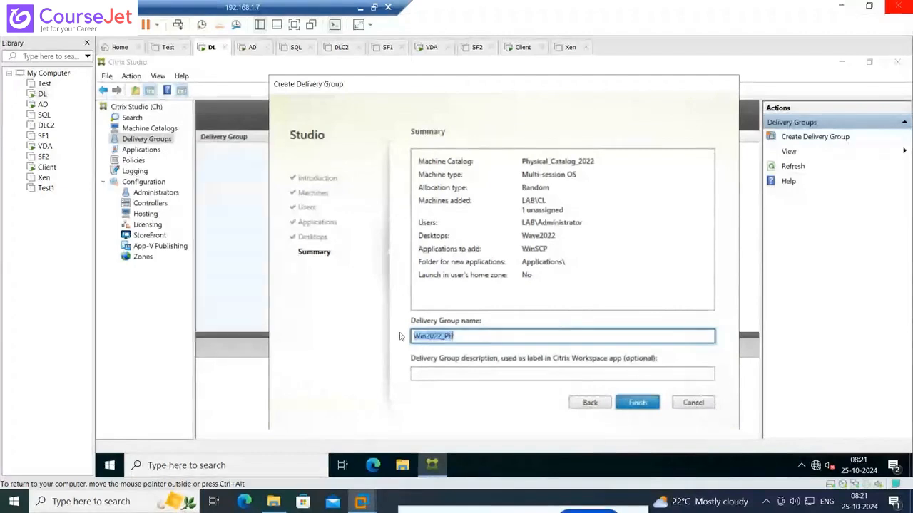
{"action": "key", "text": "ctrl+c"}
{"action": "left_click", "coordinate": [413, 372]}
{"action": "key", "text": "ctrl+v"}
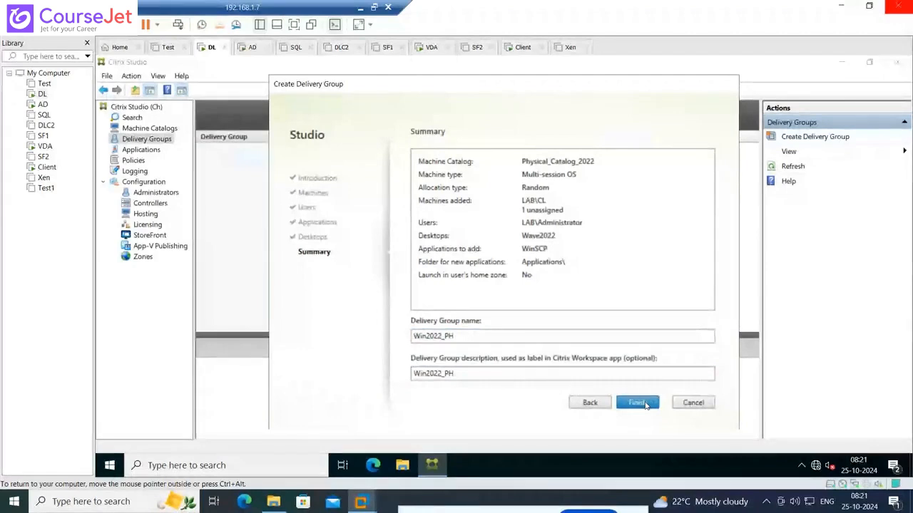
{"action": "left_click", "coordinate": [637, 403]}
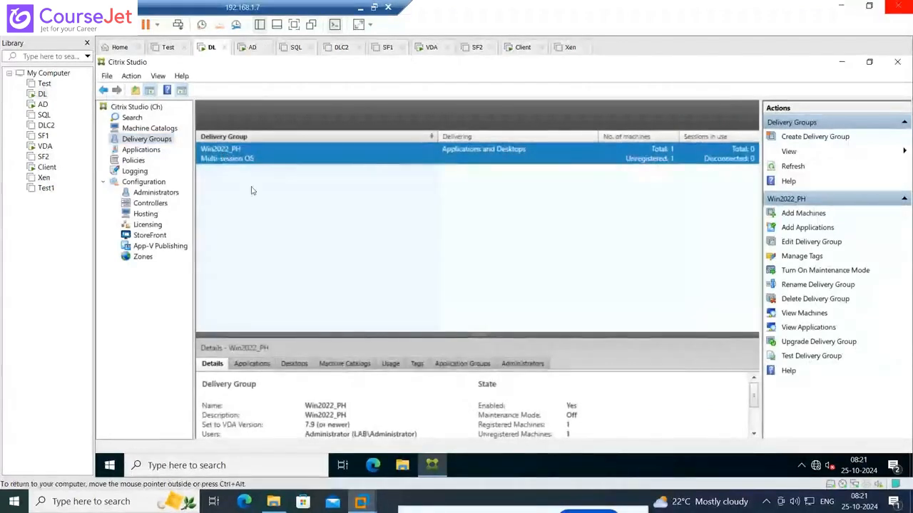
Examine the registration of the Win2022_PH delivery group's machine, then check the hosting connections, machine catalogs and delivery controllers
{"action": "double_click", "coordinate": [253, 156]}
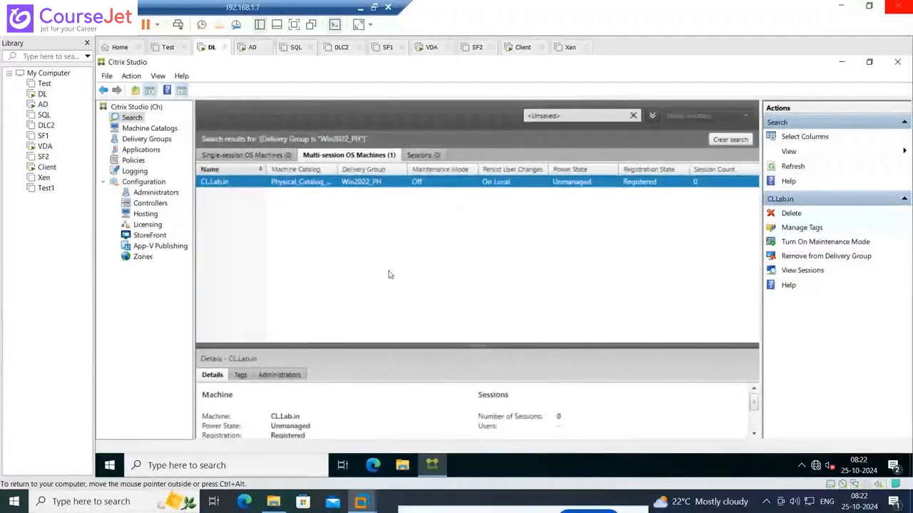
{"action": "left_click", "coordinate": [146, 214]}
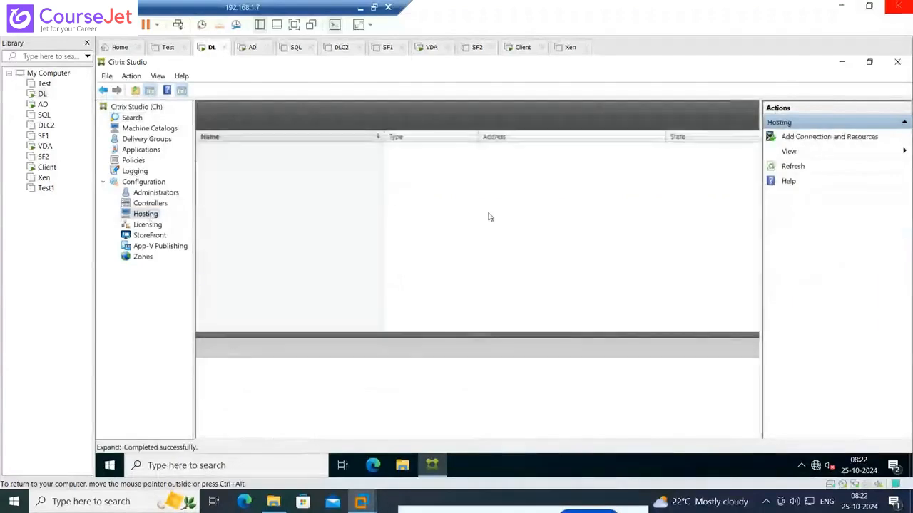
{"action": "left_click", "coordinate": [147, 141]}
{"action": "left_click", "coordinate": [150, 130]}
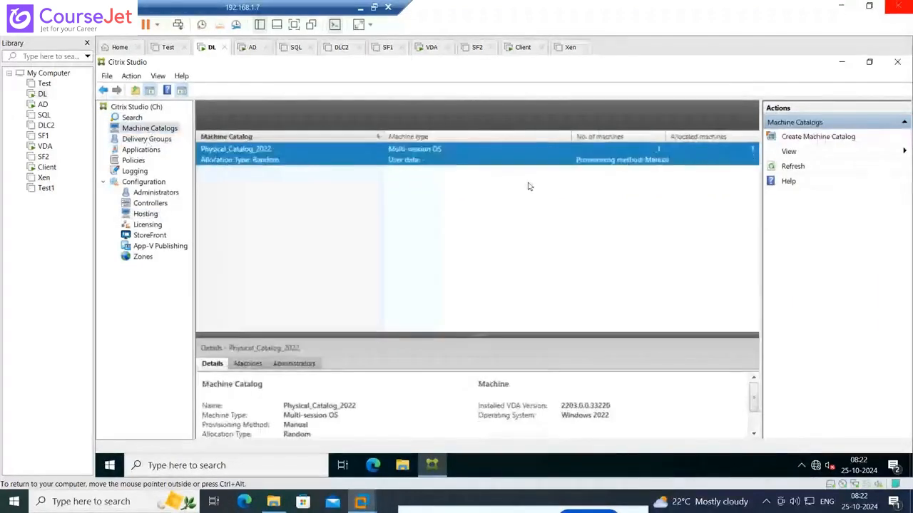
{"action": "left_click", "coordinate": [146, 139]}
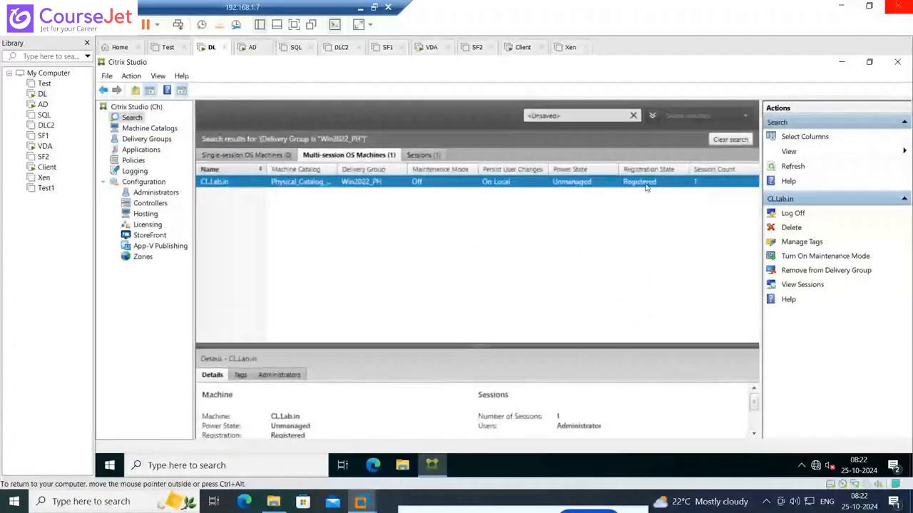
{"action": "left_click", "coordinate": [146, 205]}
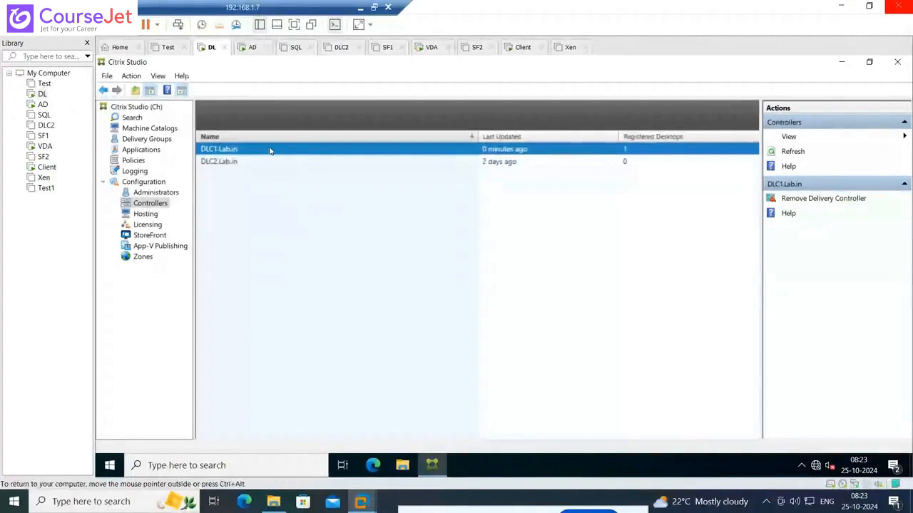
Return to the Win2022_PH machine search and inspect the power state and available actions of CL.Lab.in
{"action": "left_click", "coordinate": [134, 119]}
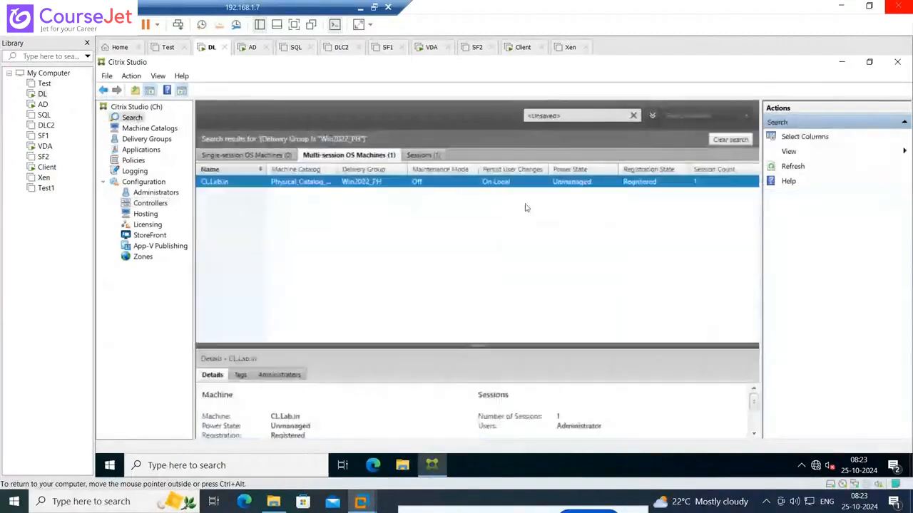
{"action": "left_click", "coordinate": [587, 183]}
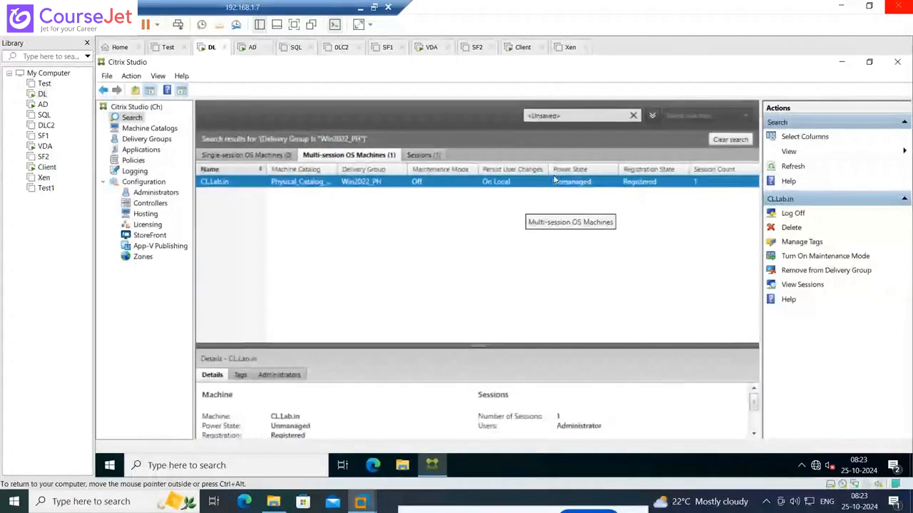
{"action": "right_click", "coordinate": [273, 190]}
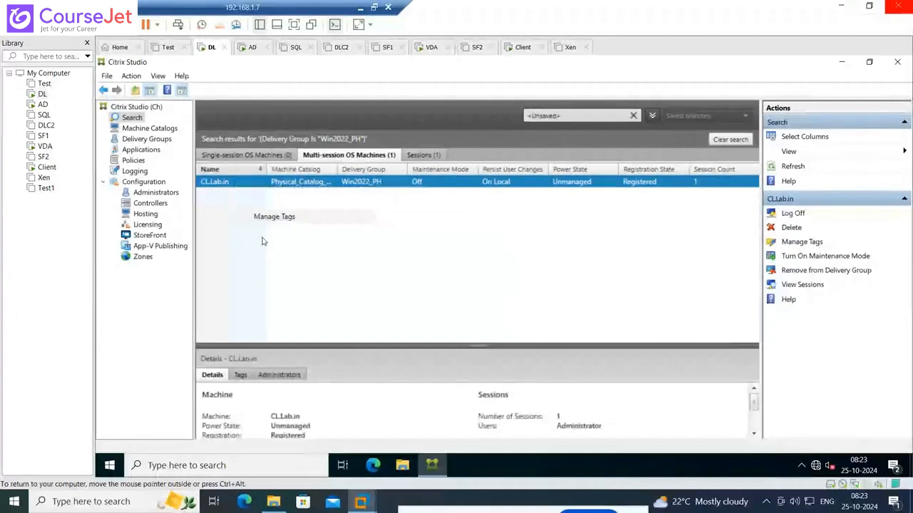
{"action": "left_click", "coordinate": [212, 183]}
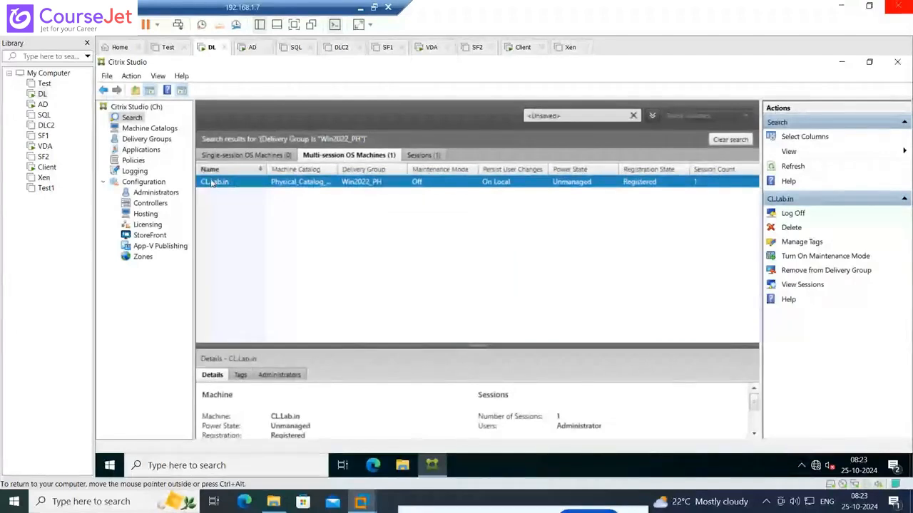
{"action": "right_click", "coordinate": [212, 183]}
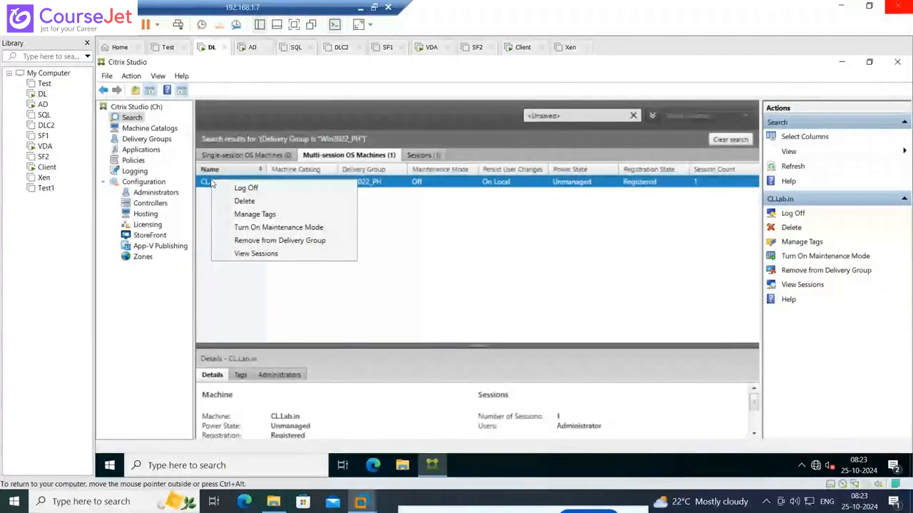
{"action": "left_click", "coordinate": [219, 227]}
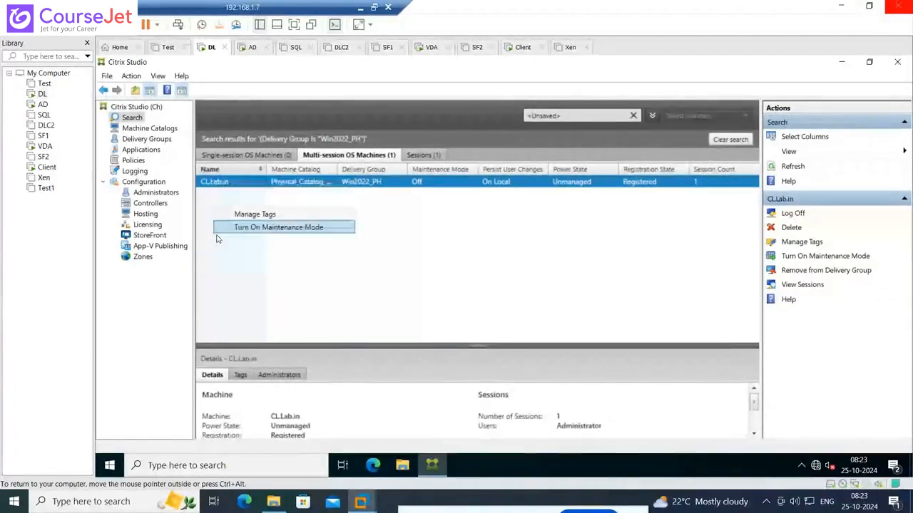
Review the hosting connections, the machine catalogs and the delivery groups of the site
{"action": "left_click", "coordinate": [146, 213]}
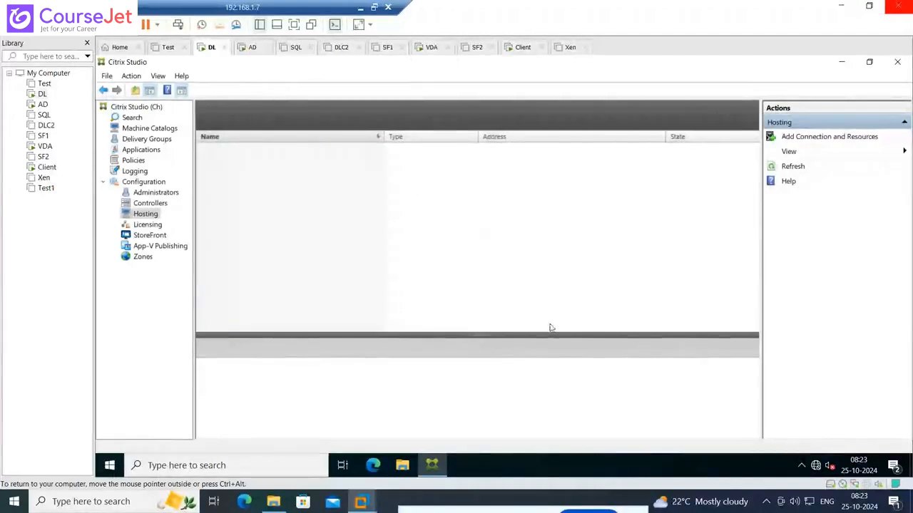
{"action": "left_click", "coordinate": [149, 128]}
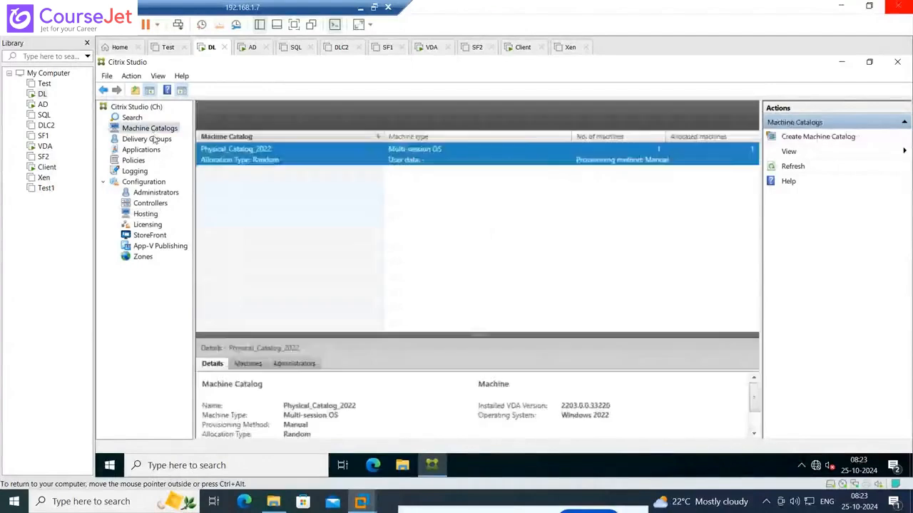
{"action": "left_click", "coordinate": [146, 139]}
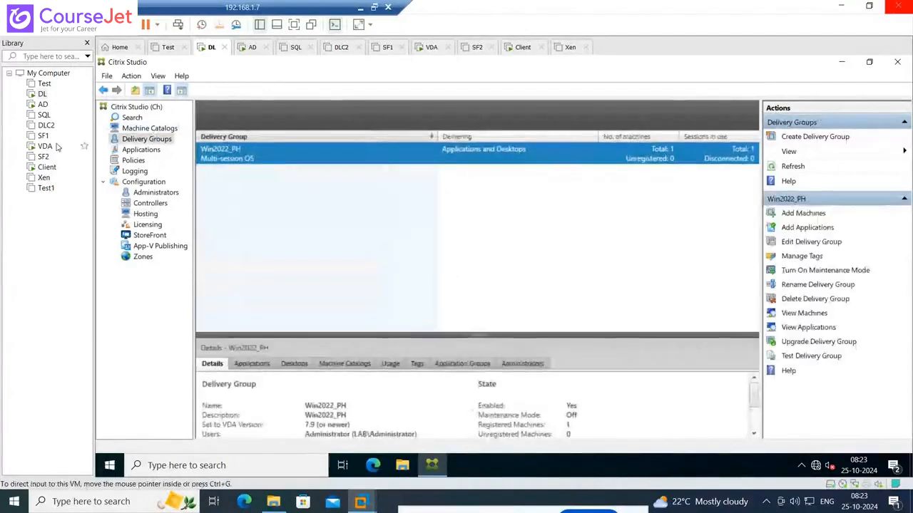
Switch to the SF1 virtual machine in VMware Workstation and power it on
{"action": "left_click", "coordinate": [43, 136]}
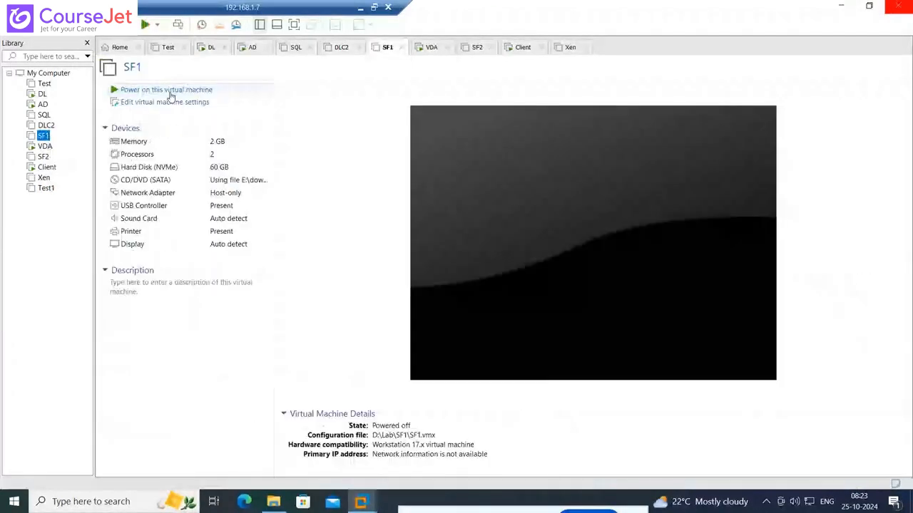
{"action": "left_click", "coordinate": [168, 91]}
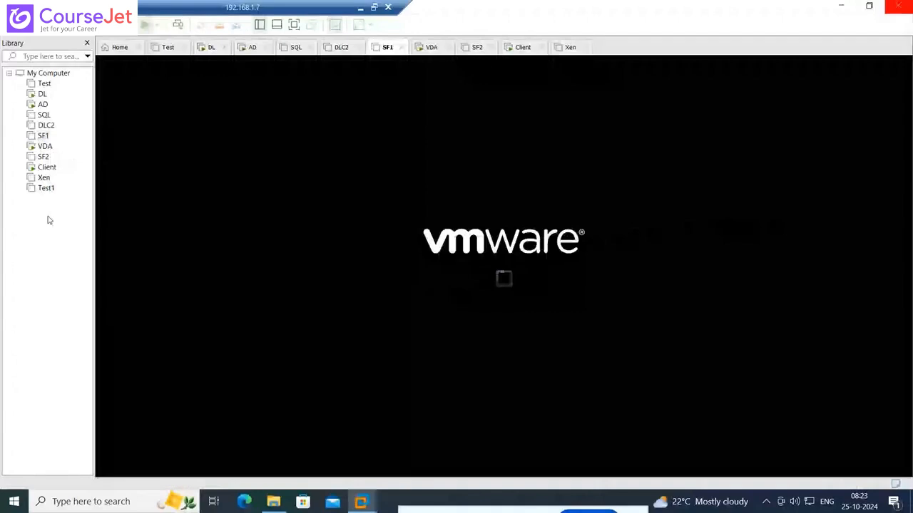
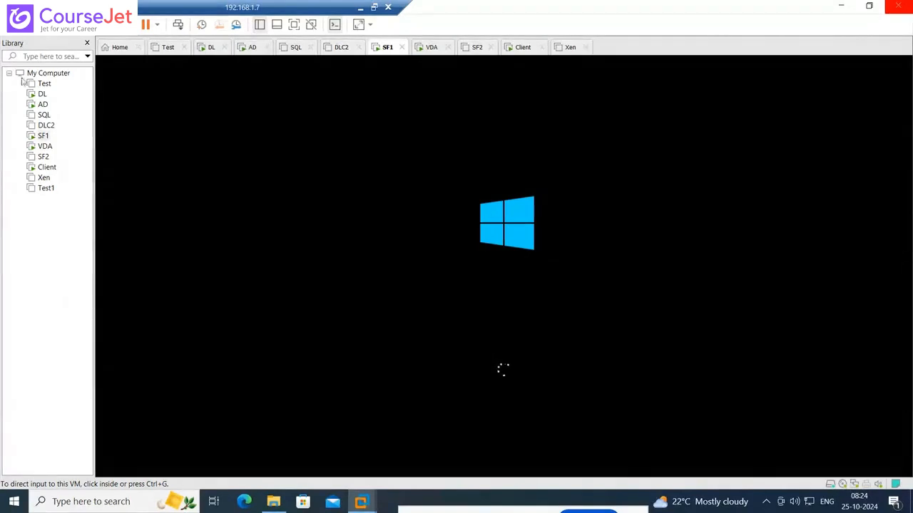
Check the startup state of the AD and SF1 virtual machines and look at Citrix Studio on DL
{"action": "left_click", "coordinate": [43, 95]}
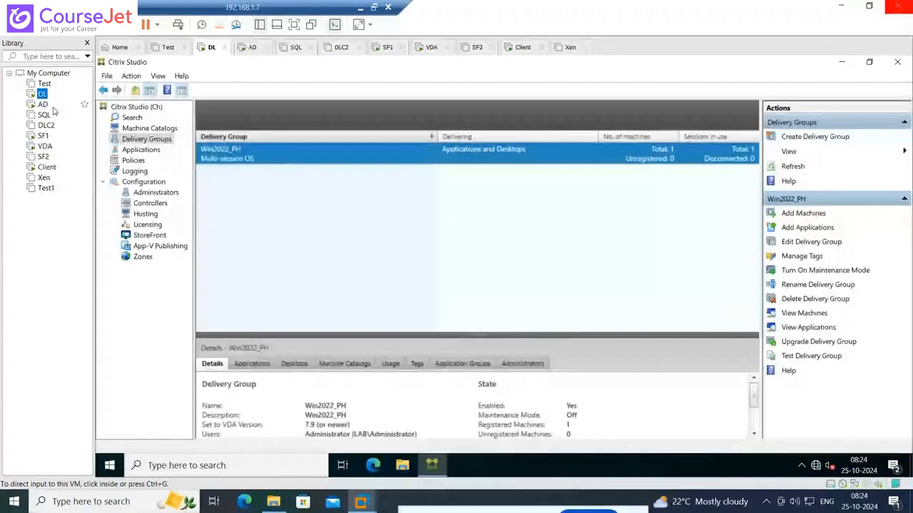
{"action": "left_click", "coordinate": [45, 104]}
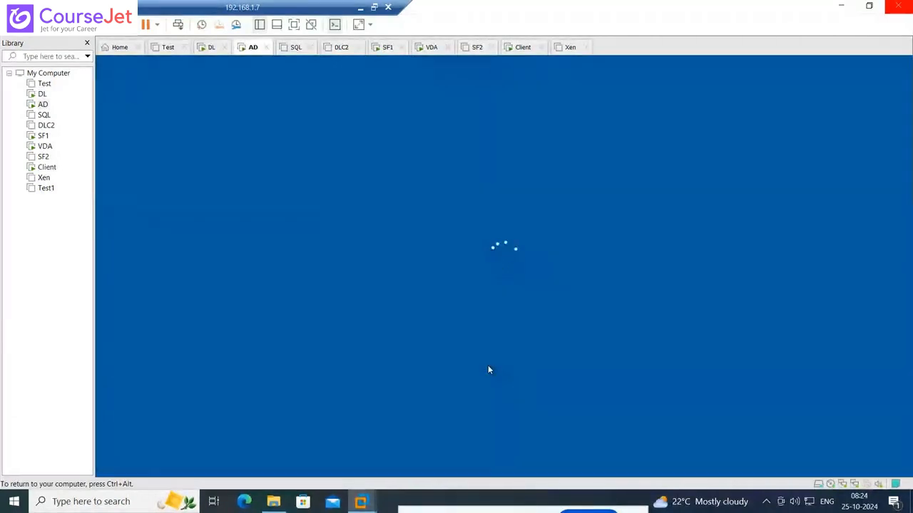
{"action": "double_click", "coordinate": [40, 138]}
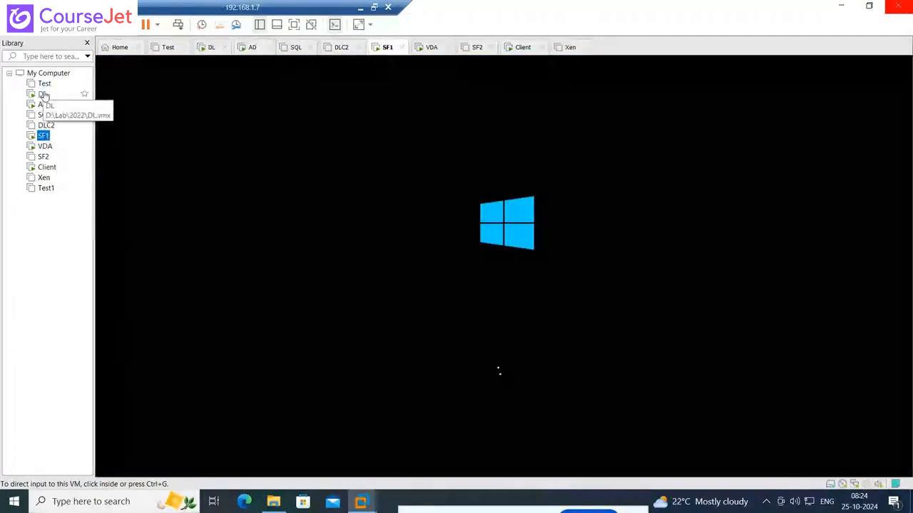
{"action": "left_click", "coordinate": [42, 94]}
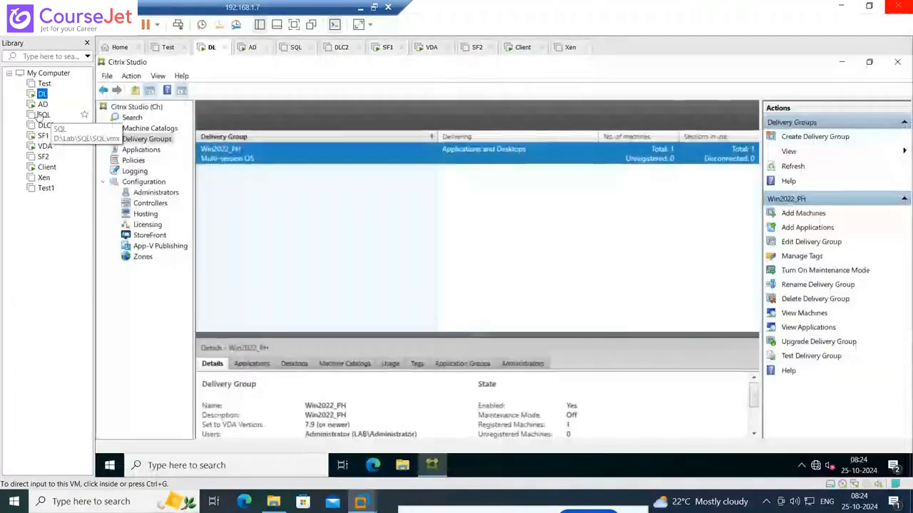
Switch to the AD virtual machine and sign in as LAB\Administrator with the account password
{"action": "left_click", "coordinate": [42, 104]}
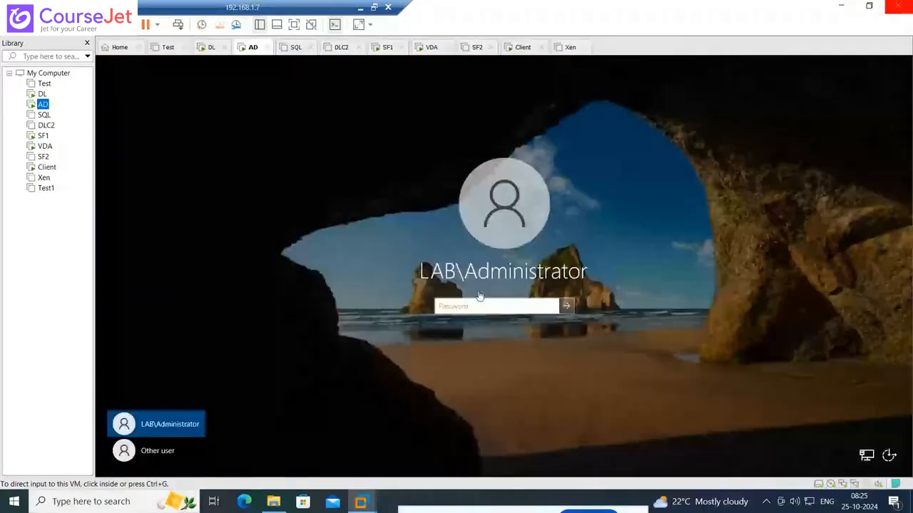
{"action": "left_click", "coordinate": [478, 300]}
{"action": "type", "text": "****"}
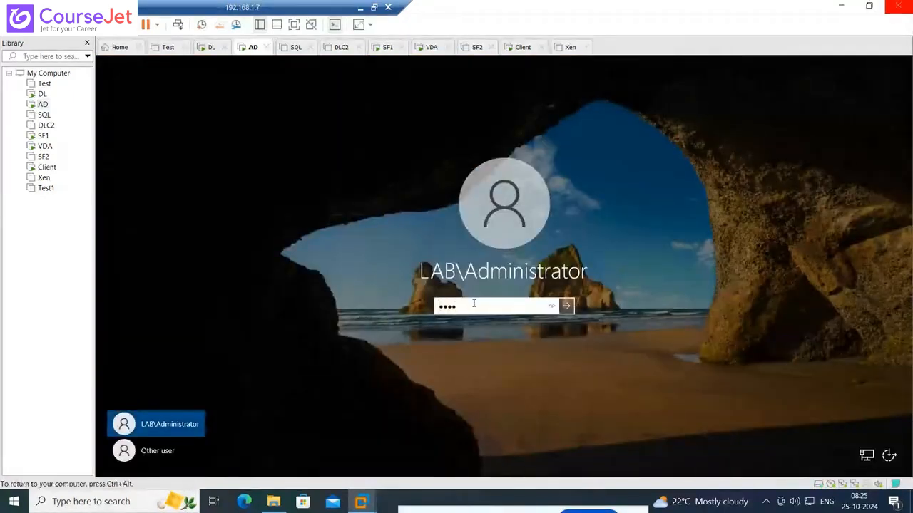
{"action": "type", "text": "*****"}
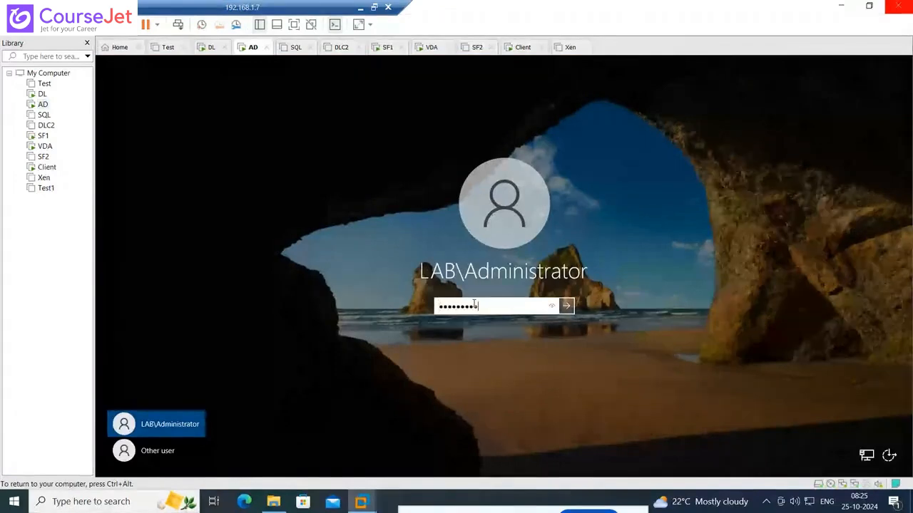
{"action": "key", "text": "Return"}
Dismiss the news panel, check the boot progress of SF1, and return to the AD virtual machine
{"action": "mouse_move", "coordinate": [695, 507]}
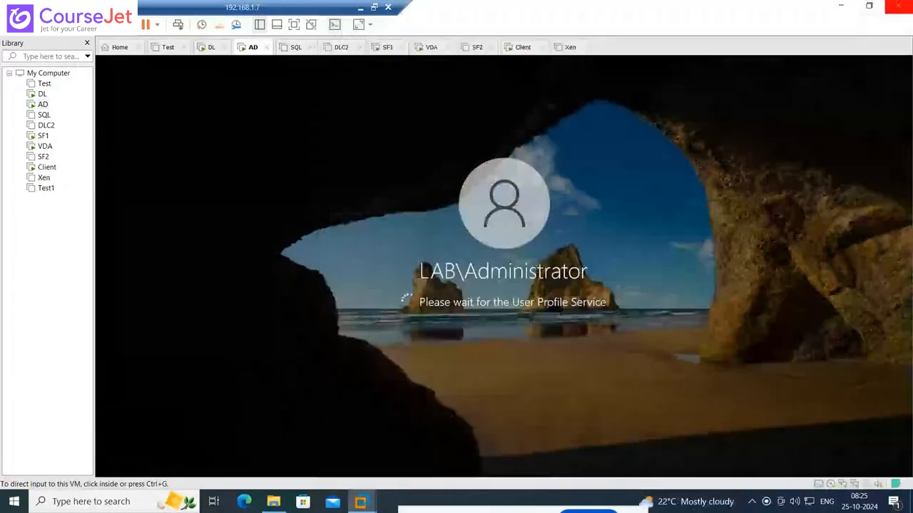
{"action": "left_click", "coordinate": [557, 307]}
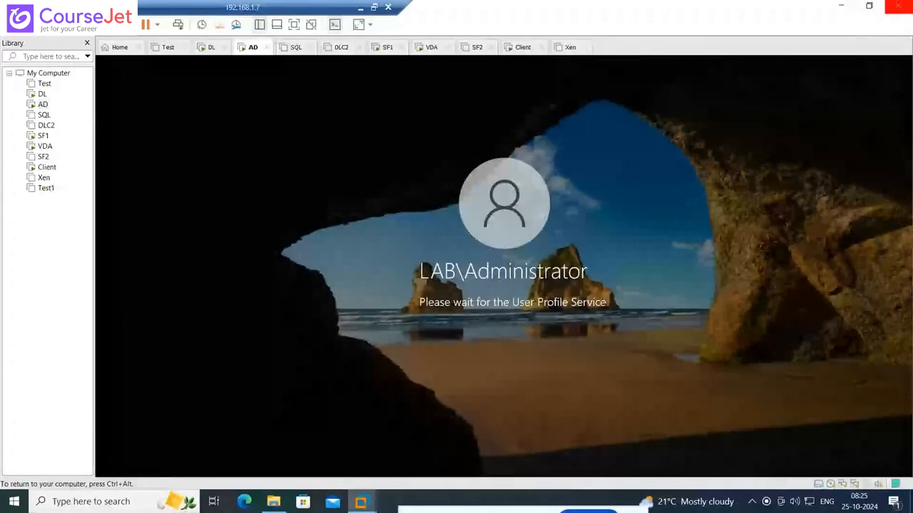
{"action": "left_click", "coordinate": [43, 136]}
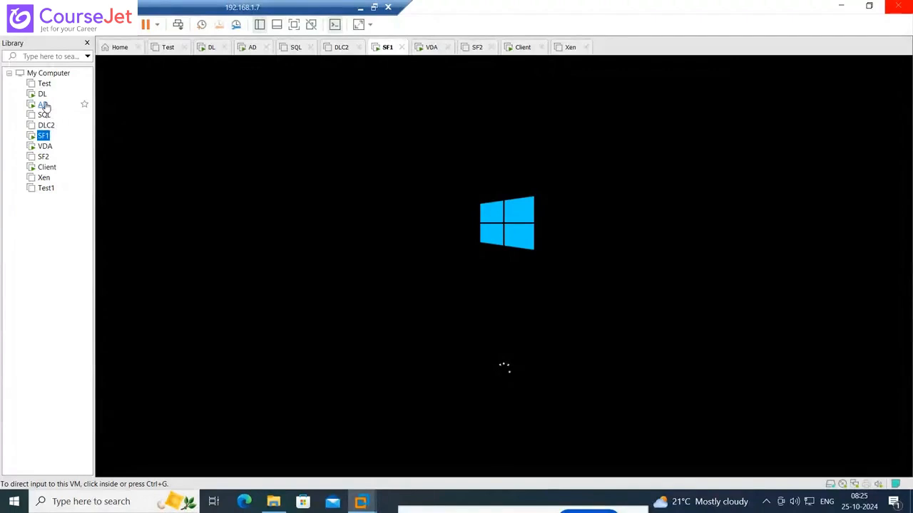
{"action": "left_click", "coordinate": [44, 104]}
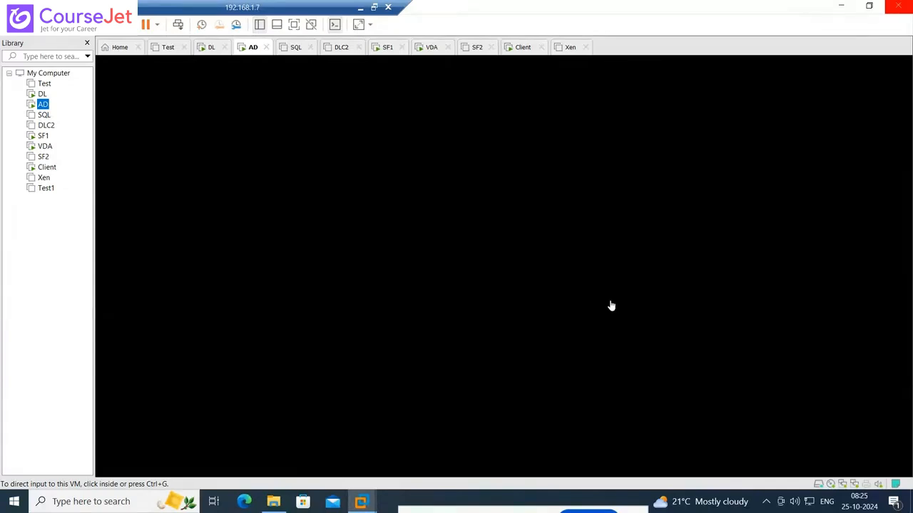
Open Command Prompt on the host machine and ping 10.0.0.10
{"action": "left_click", "coordinate": [94, 502]}
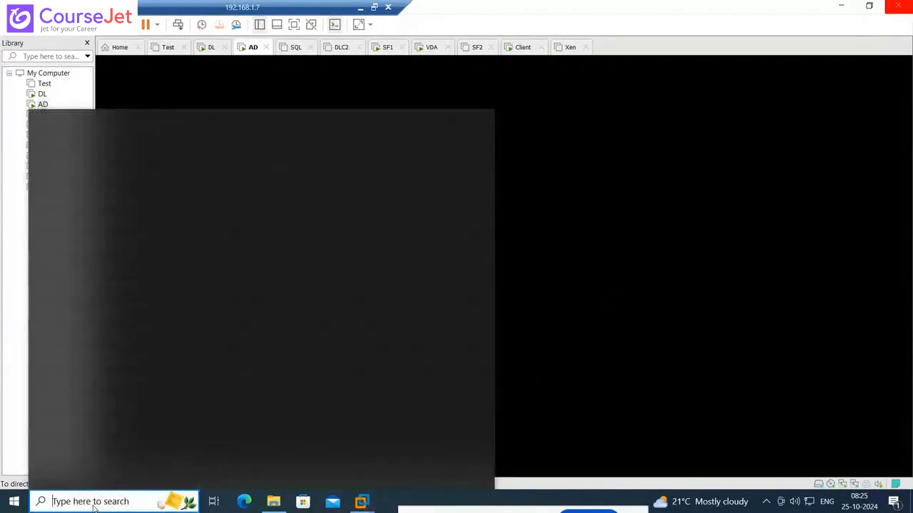
{"action": "type", "text": "cmd"}
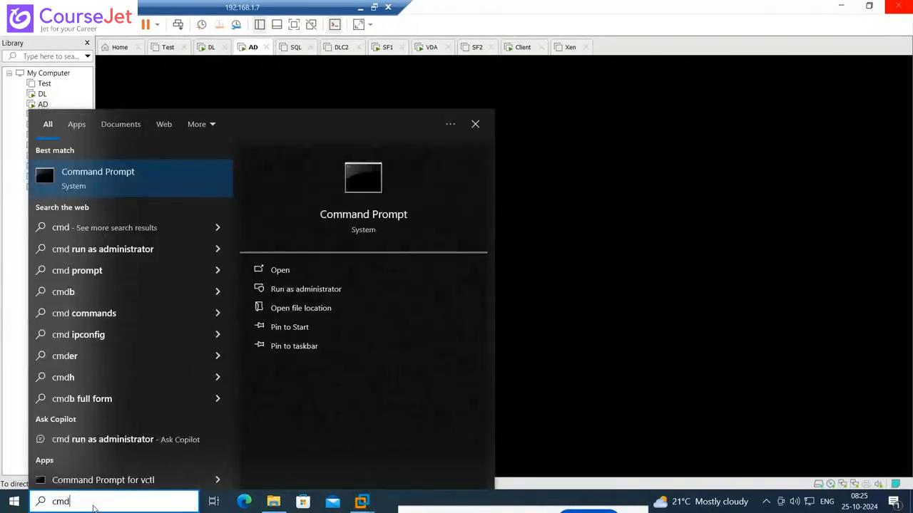
{"action": "left_click", "coordinate": [92, 182]}
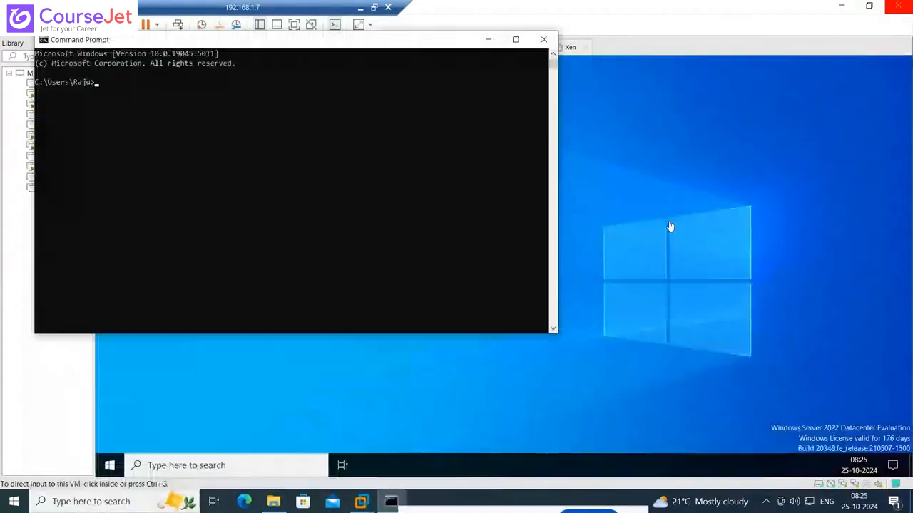
{"action": "left_click", "coordinate": [311, 196]}
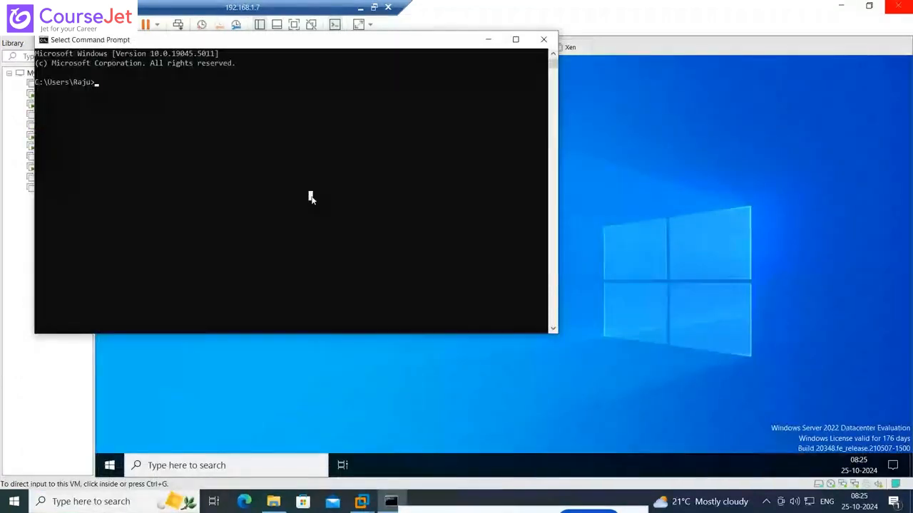
{"action": "type", "text": "ping 10.0."}
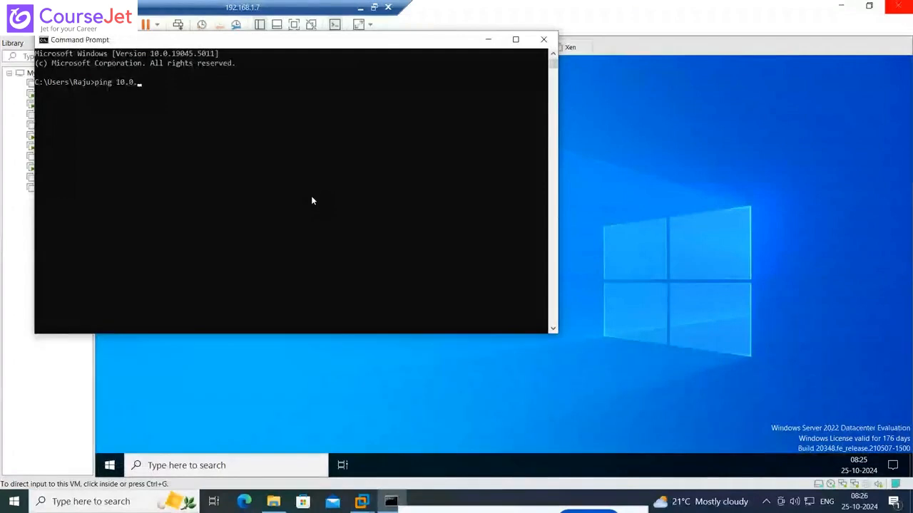
{"action": "type", "text": "0.10"}
{"action": "key", "text": "Return"}
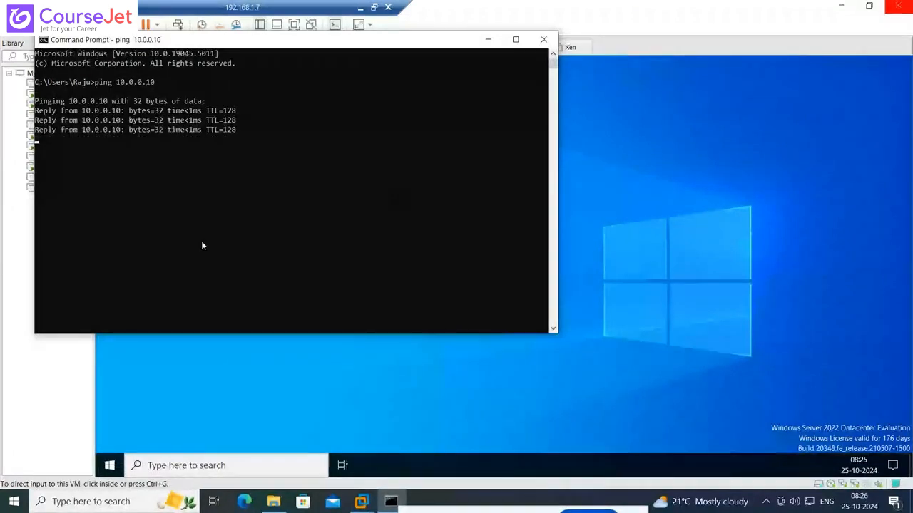
Try to reach the lab.in web address in Microsoft Edge on the host, and close the browser
{"action": "left_click", "coordinate": [244, 501]}
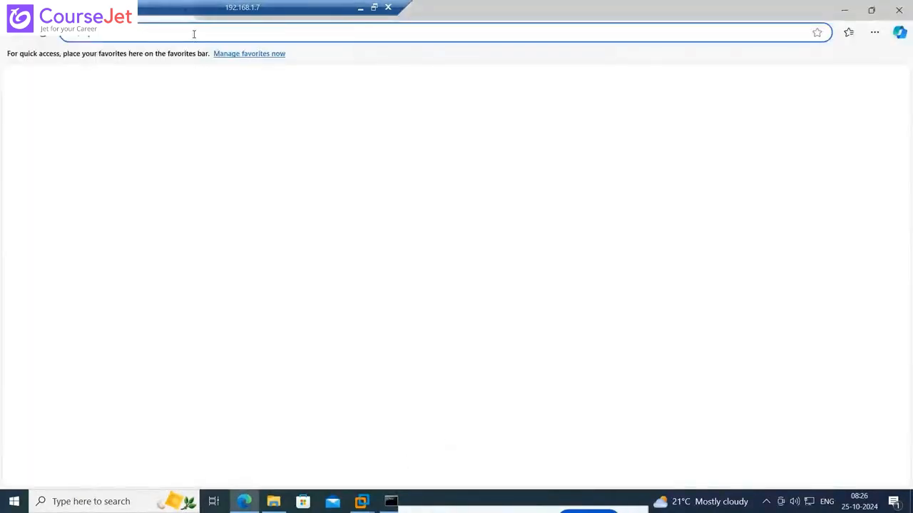
{"action": "type", "text": "web"}
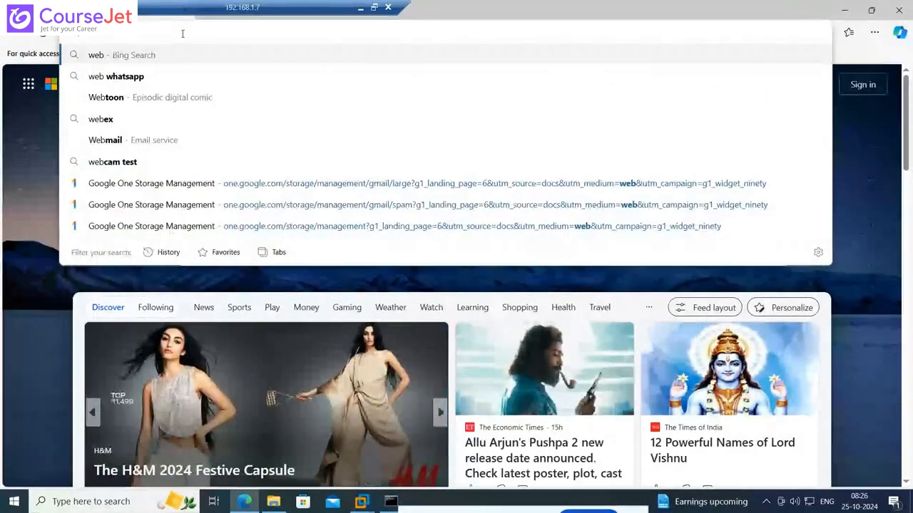
{"action": "left_click", "coordinate": [182, 34]}
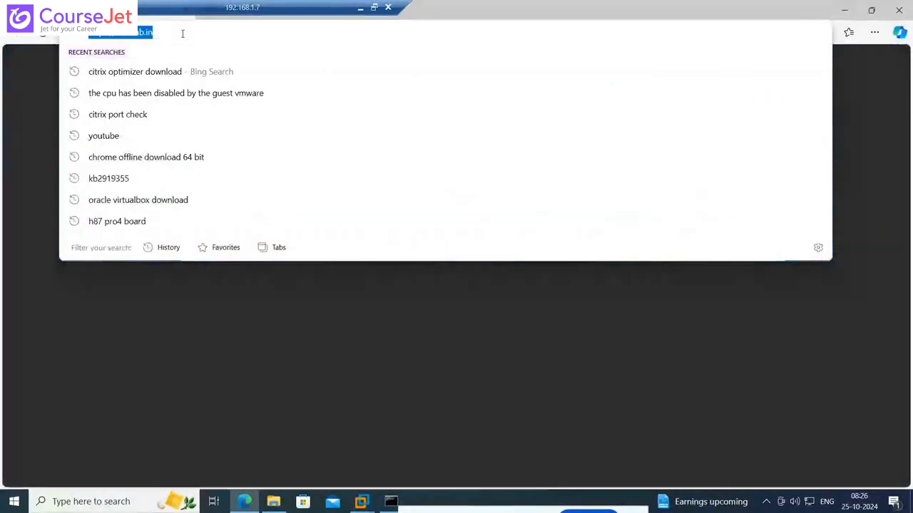
{"action": "left_click", "coordinate": [183, 34]}
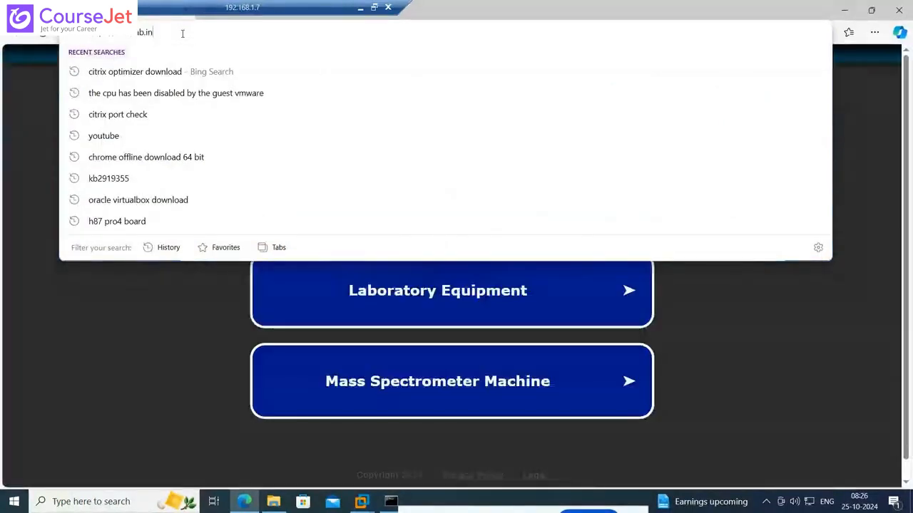
{"action": "left_click", "coordinate": [567, 5]}
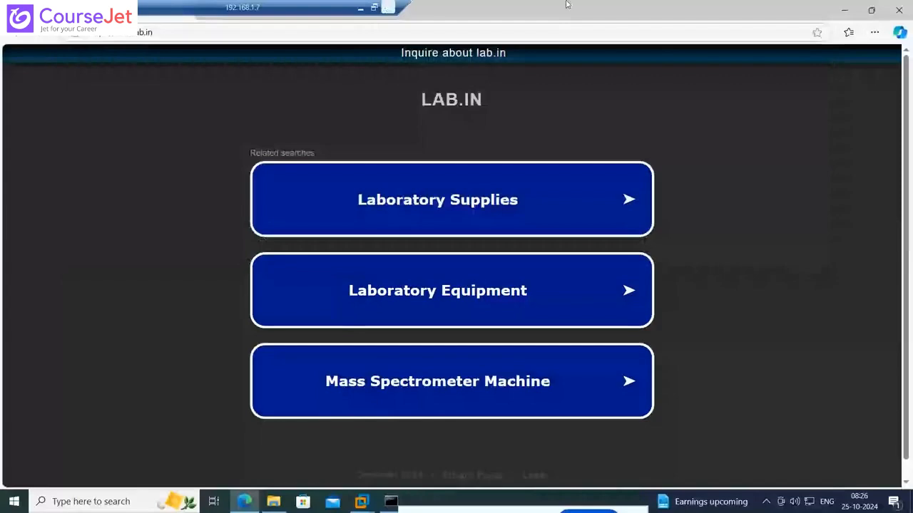
{"action": "left_click", "coordinate": [907, 10]}
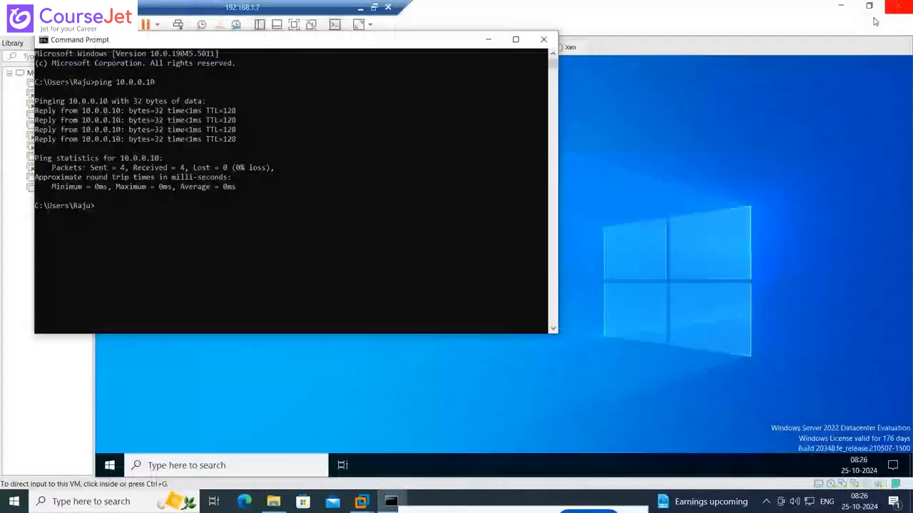
Return to the AD desktop, select its Microsoft Edge shortcut, and check the boot progress of SF1 before going back to AD
{"action": "left_click", "coordinate": [806, 92]}
{"action": "key", "text": "ctrl+alt"}
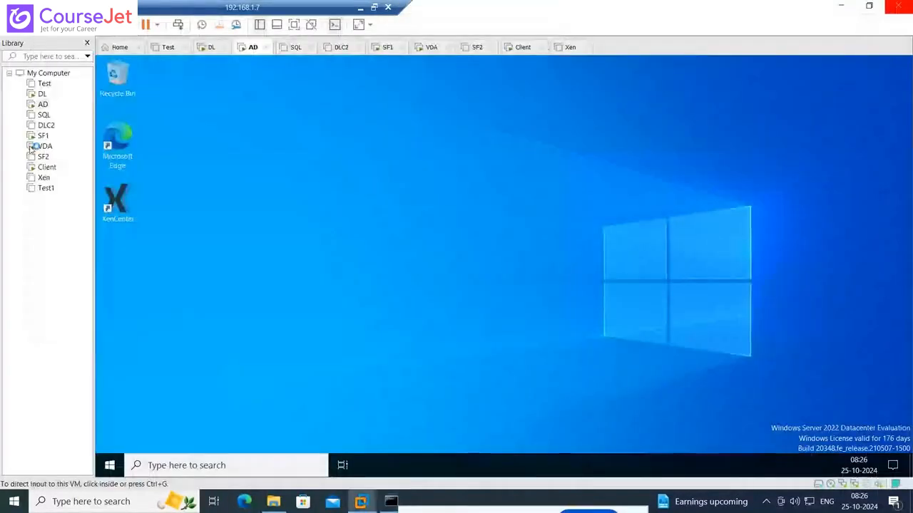
{"action": "left_click", "coordinate": [122, 162]}
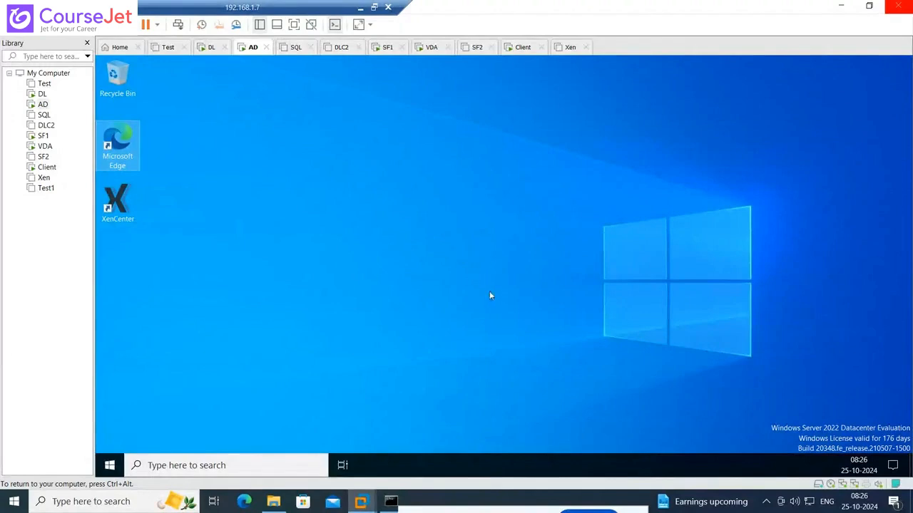
{"action": "left_click", "coordinate": [44, 136]}
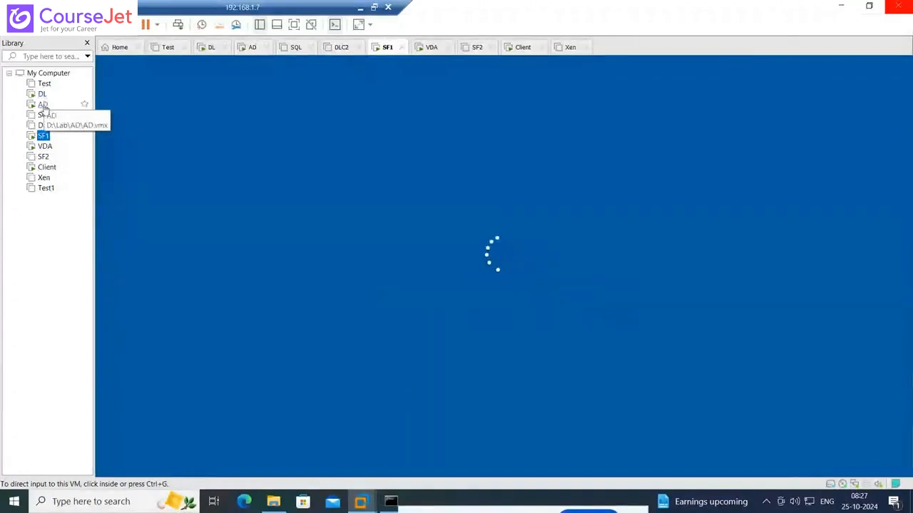
{"action": "left_click", "coordinate": [42, 104]}
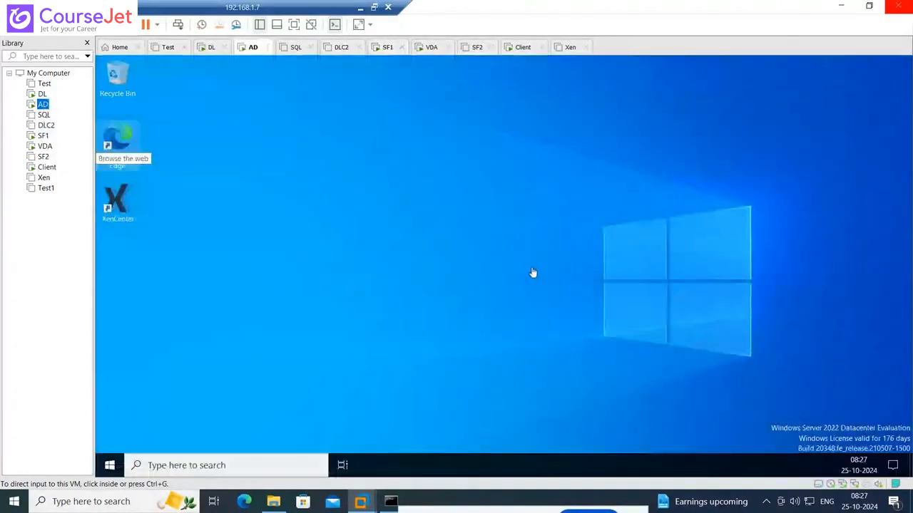
Refresh the AD desktop and select the Microsoft Edge shortcut
{"action": "left_click", "coordinate": [509, 213]}
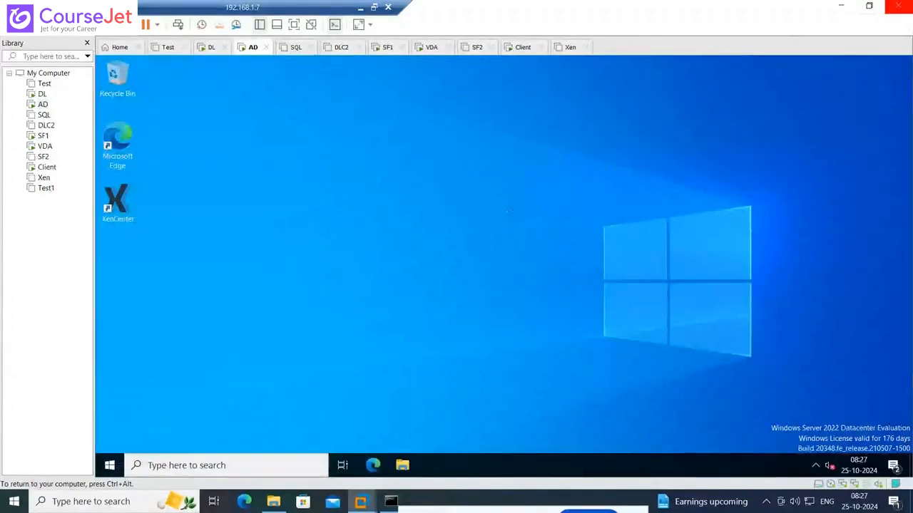
{"action": "right_click", "coordinate": [510, 217]}
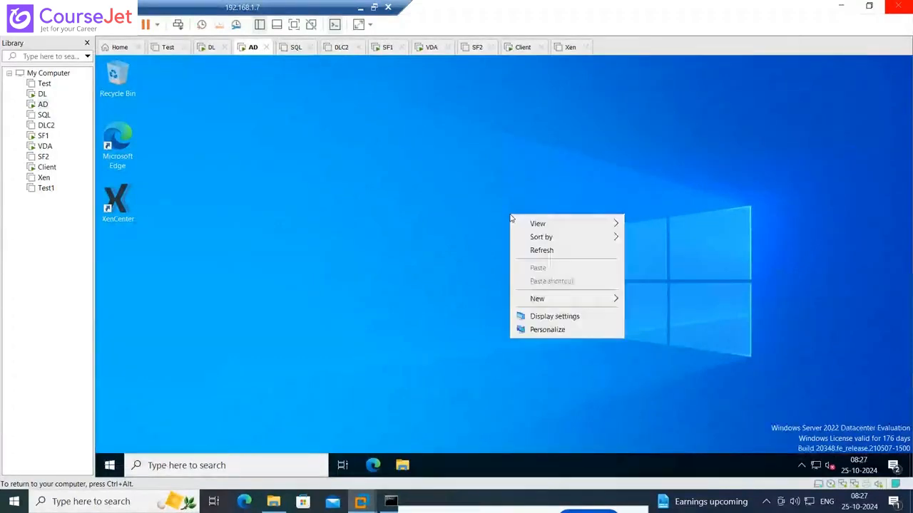
{"action": "left_click", "coordinate": [541, 251]}
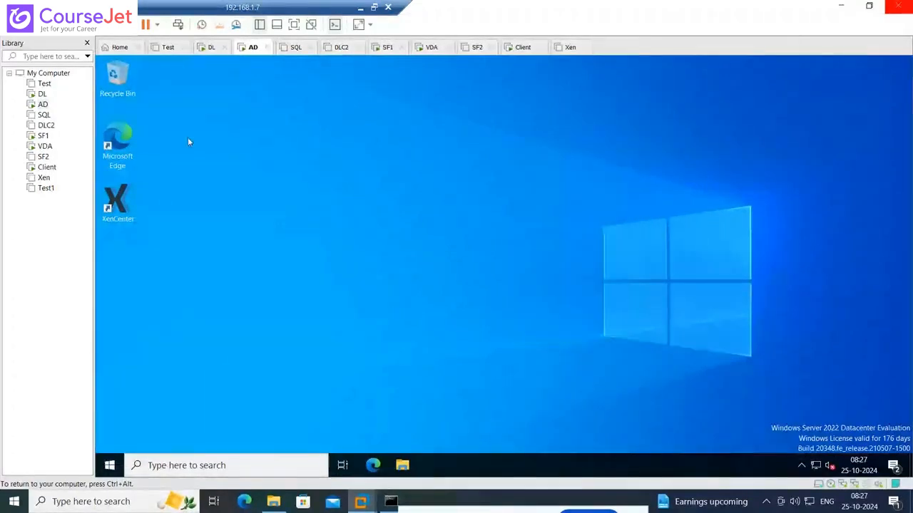
{"action": "left_click", "coordinate": [117, 149]}
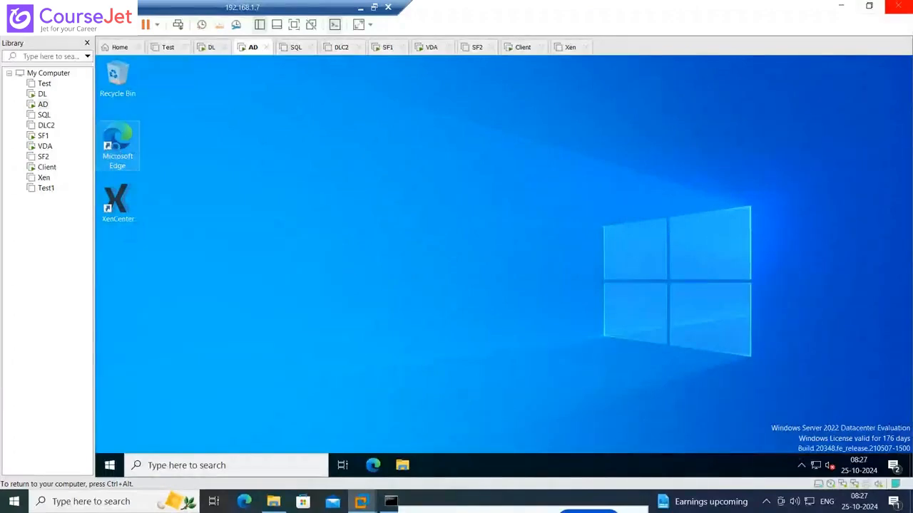
{"action": "right_click", "coordinate": [118, 152]}
{"action": "left_click", "coordinate": [107, 147]}
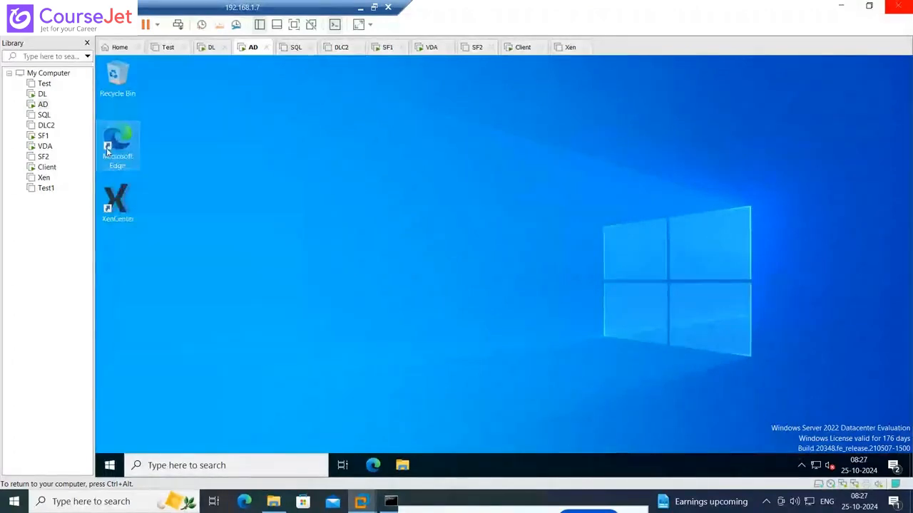
Check whether SF1 has reached its lock screen, and go back to AD to select the Microsoft Edge shortcut again
{"action": "left_click", "coordinate": [43, 136]}
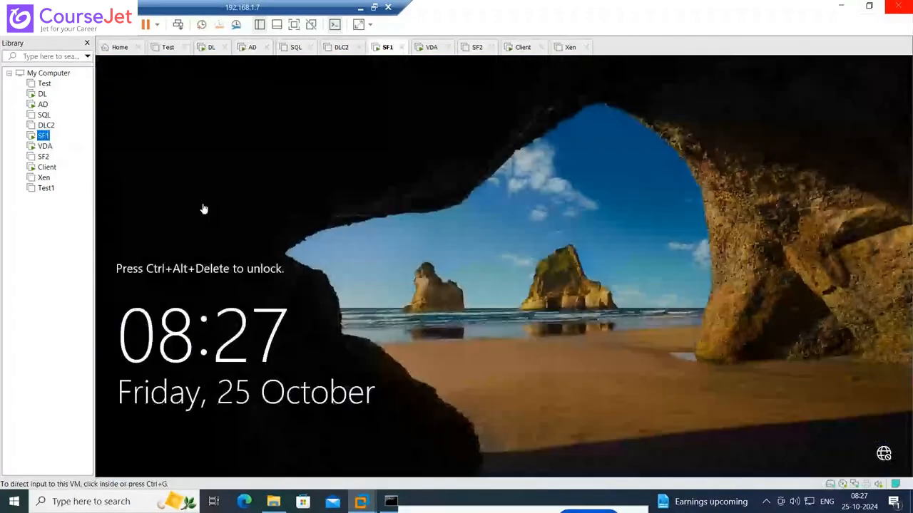
{"action": "left_click", "coordinate": [52, 107]}
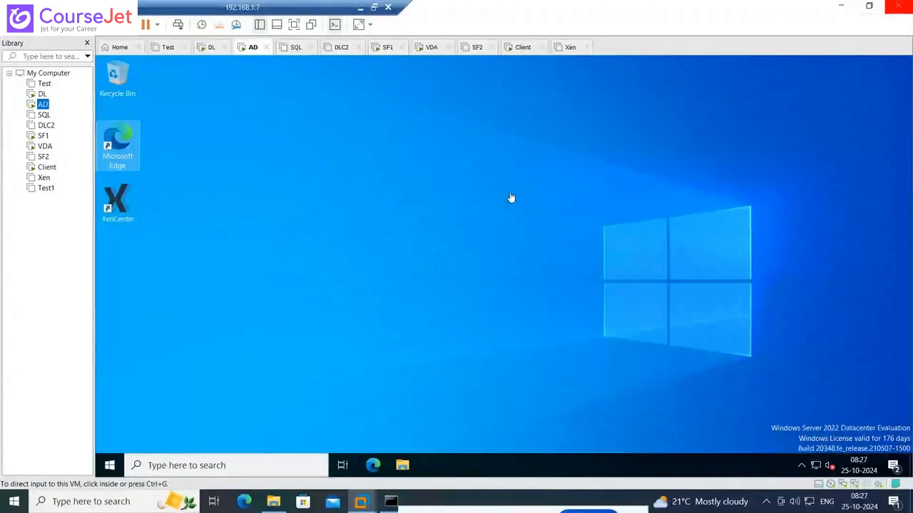
{"action": "left_click", "coordinate": [511, 197]}
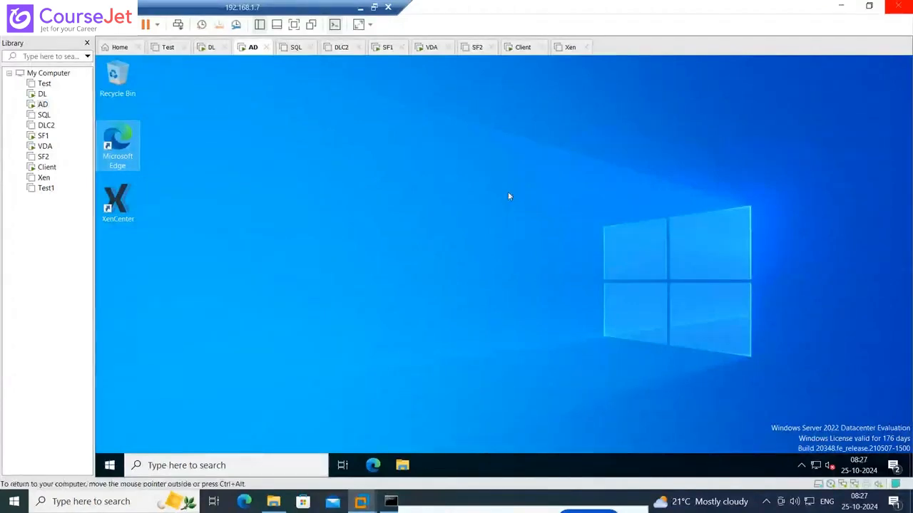
{"action": "left_click", "coordinate": [127, 150]}
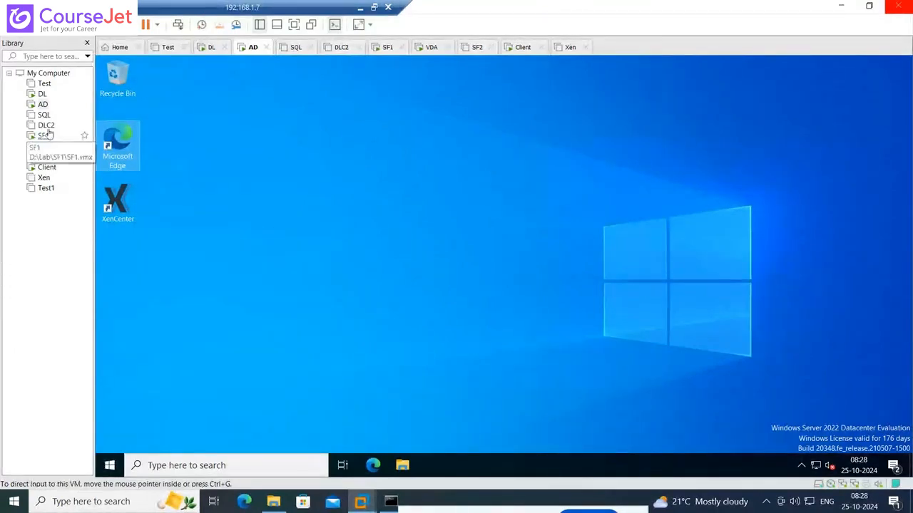
Switch to the DL virtual machine and minimize Citrix Studio to show its desktop
{"action": "left_click", "coordinate": [43, 96]}
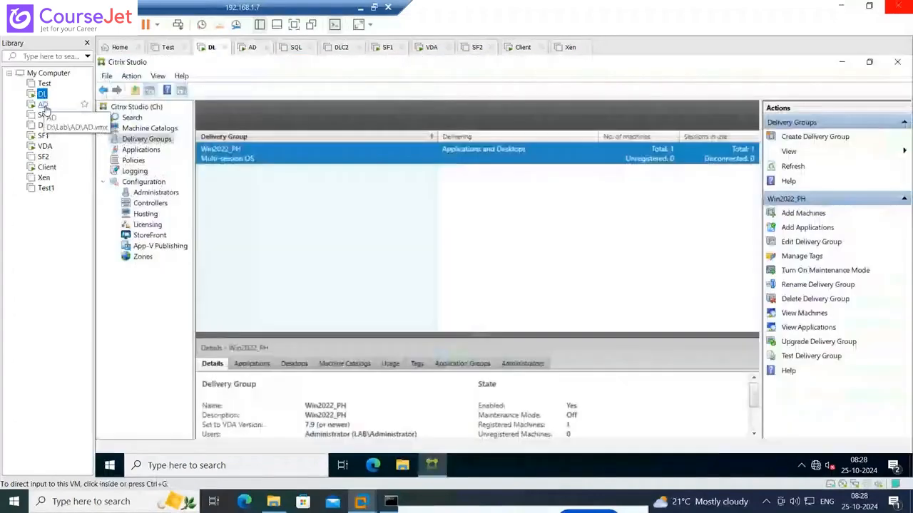
{"action": "left_click", "coordinate": [43, 105]}
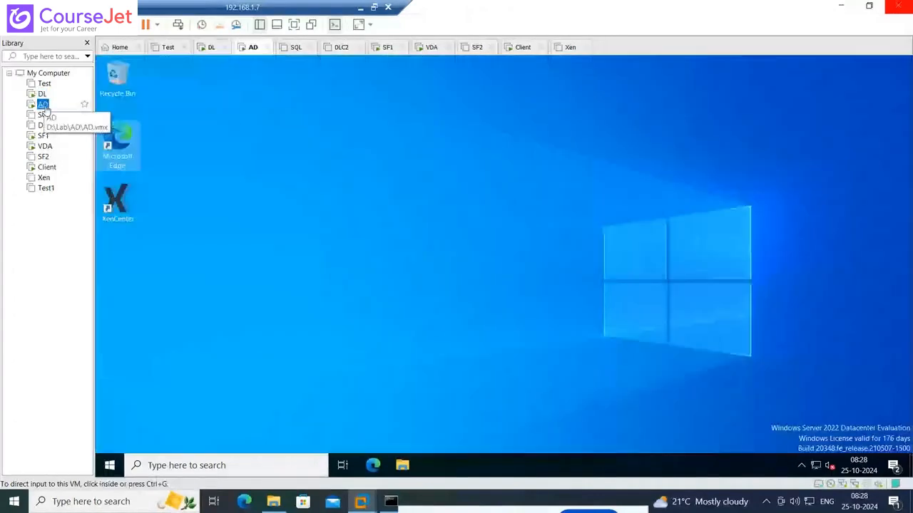
{"action": "left_click", "coordinate": [43, 94]}
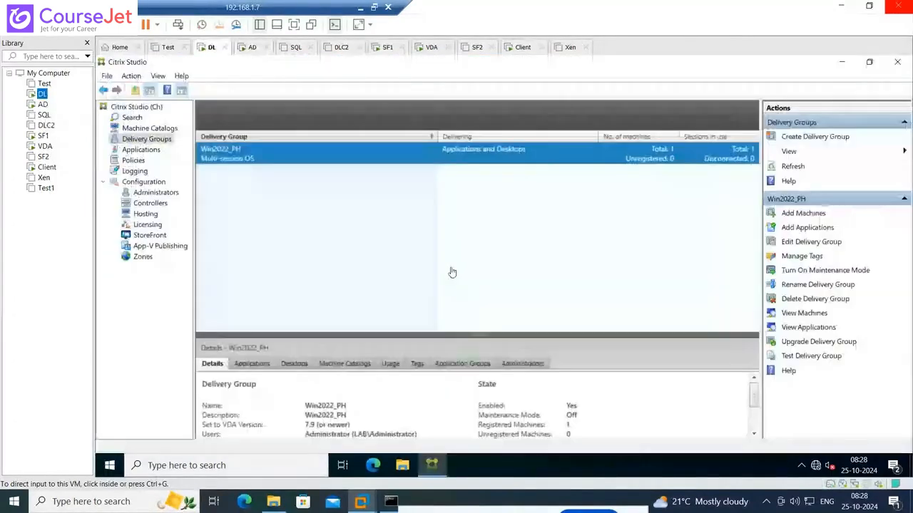
{"action": "left_click", "coordinate": [451, 272]}
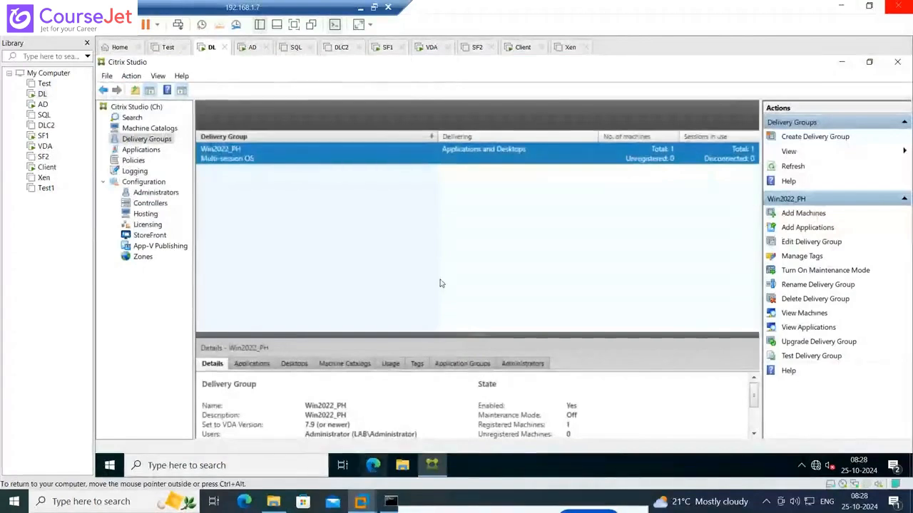
{"action": "key", "text": "super+d"}
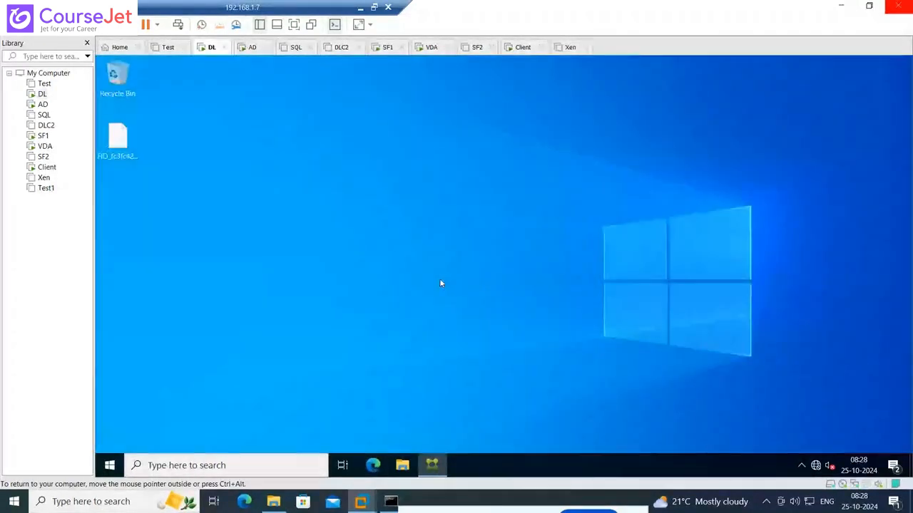
Refresh the AD desktop and try to load web.lab.in in Microsoft Edge on that machine
{"action": "left_click", "coordinate": [42, 107]}
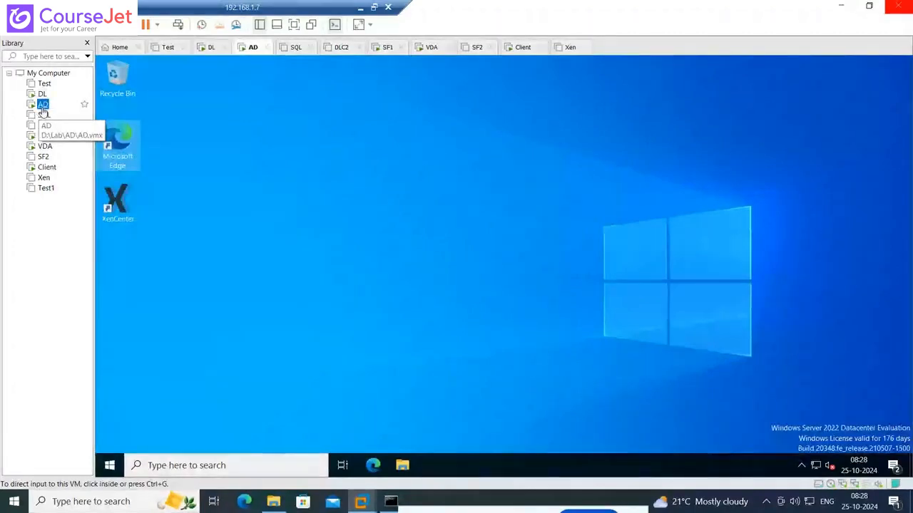
{"action": "right_click", "coordinate": [400, 261]}
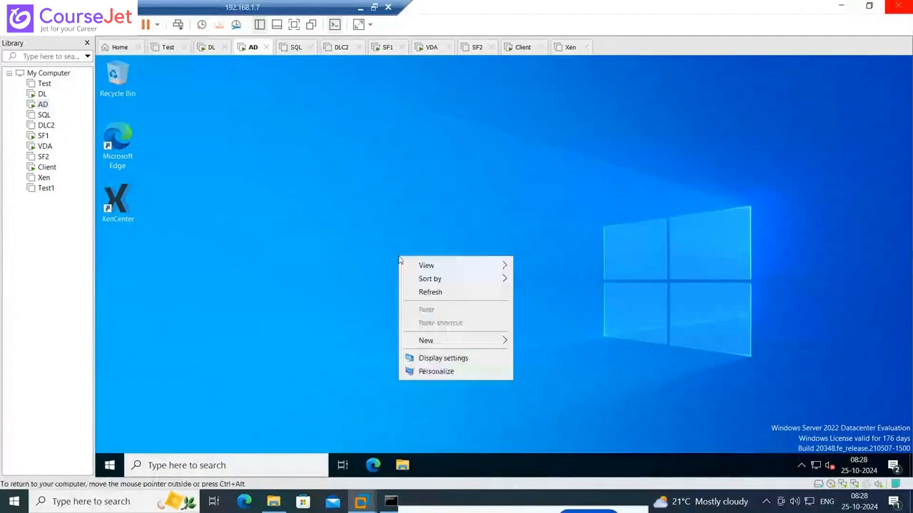
{"action": "left_click", "coordinate": [420, 294]}
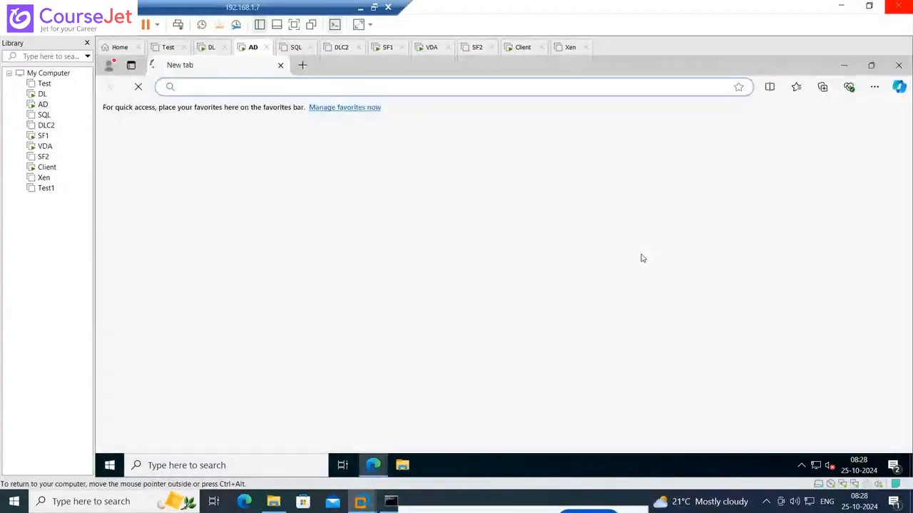
{"action": "left_click", "coordinate": [206, 87]}
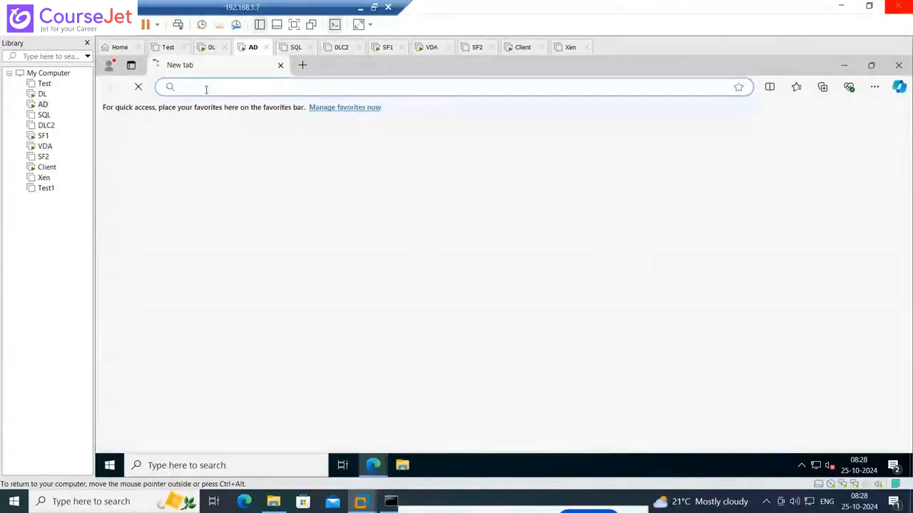
{"action": "type", "text": "web"}
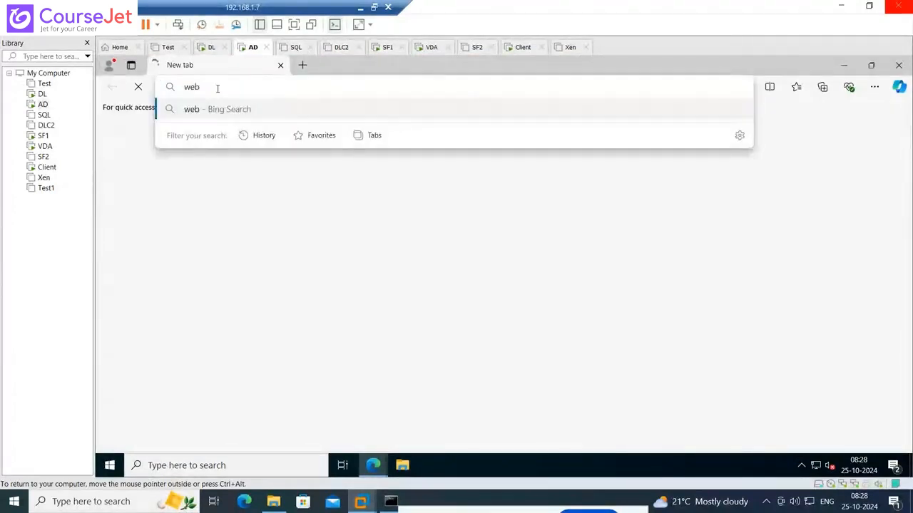
{"action": "type", "text": ".lab.in"}
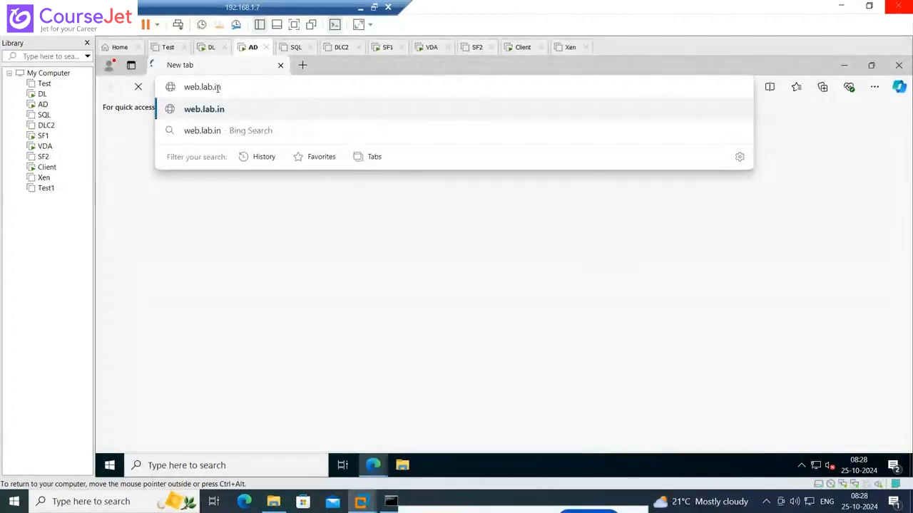
{"action": "key", "text": "Return"}
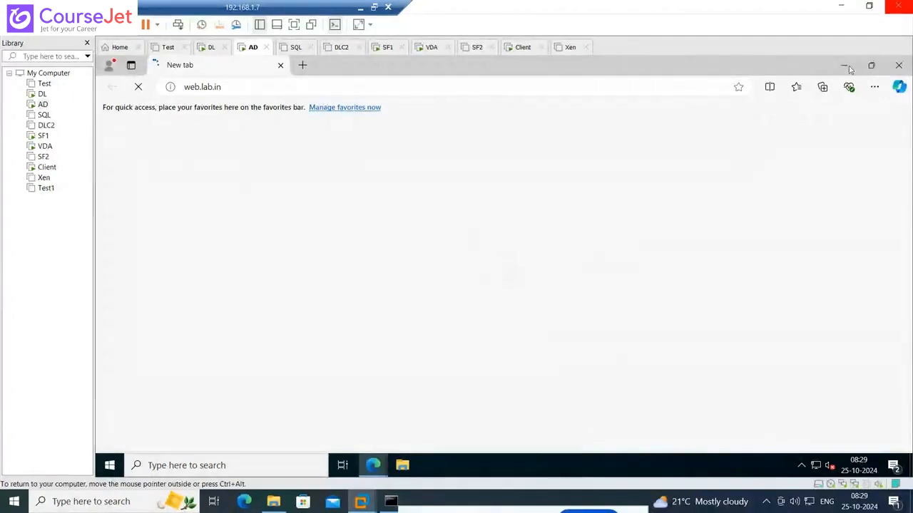
Close Microsoft Edge on AD and reopen it to retry the web.lab.in address
{"action": "left_click", "coordinate": [891, 74]}
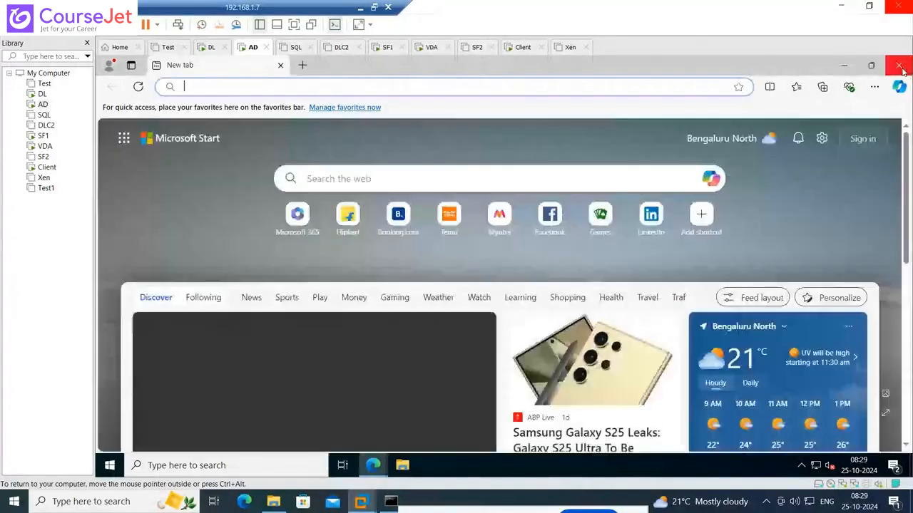
{"action": "left_click", "coordinate": [899, 67]}
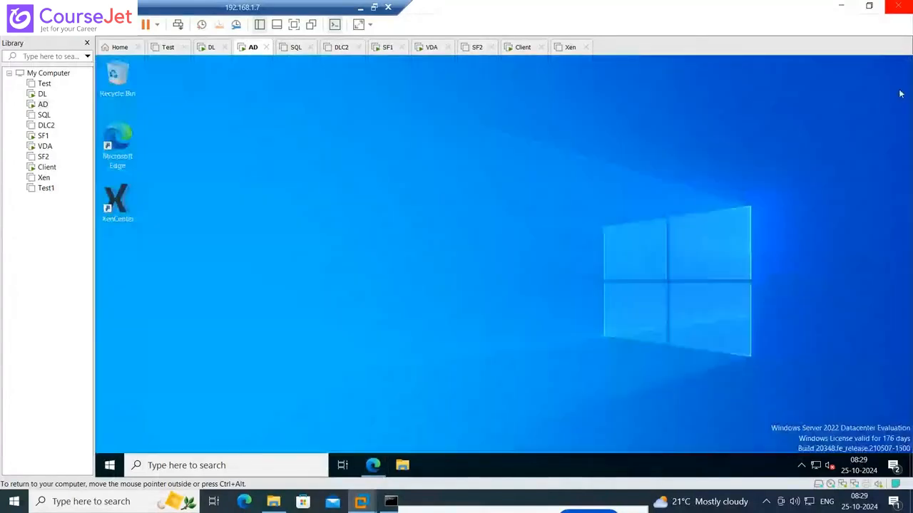
{"action": "left_click", "coordinate": [373, 465]}
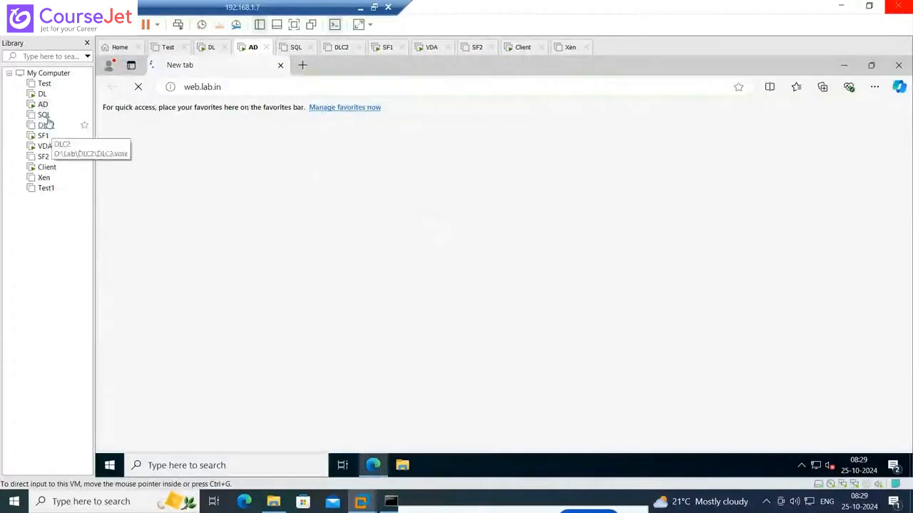
Open the web.lab.in StoreFront site in Microsoft Edge on the DL virtual machine
{"action": "left_click", "coordinate": [42, 93]}
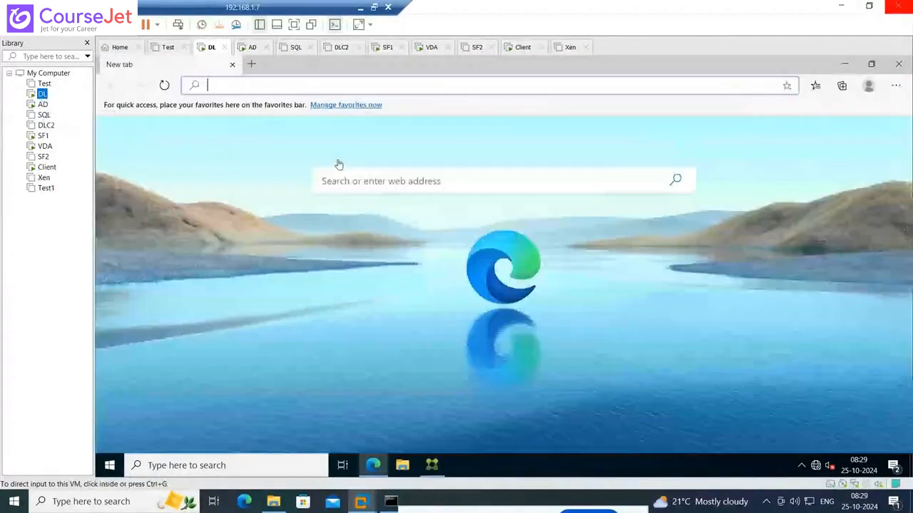
{"action": "left_click", "coordinate": [247, 89]}
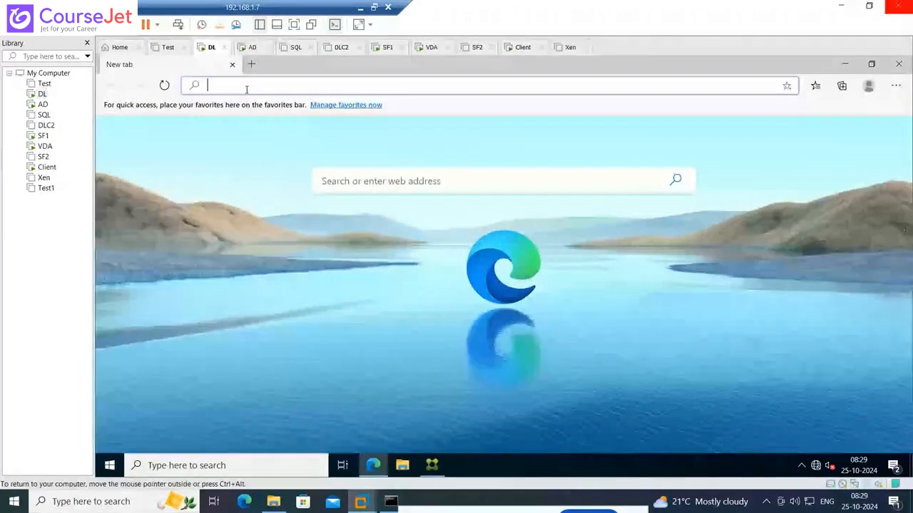
{"action": "type", "text": "web.lab.in"}
{"action": "key", "text": "Return"}
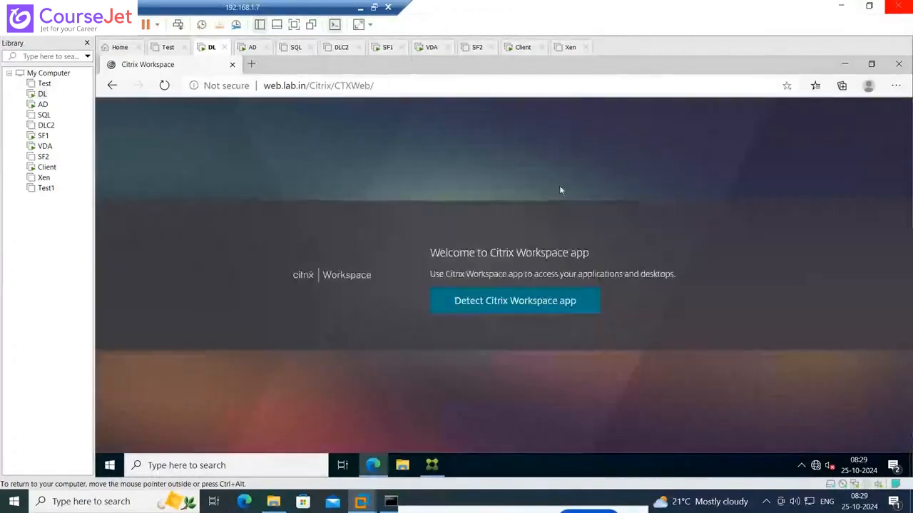
Start the Citrix Workspace app detection, agree with the license agreement, and declare the app already installed
{"action": "left_click", "coordinate": [508, 304]}
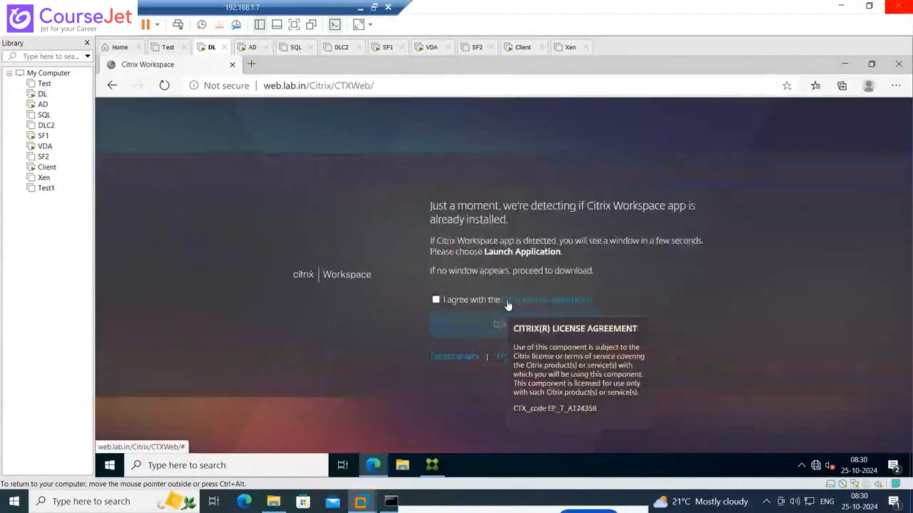
{"action": "left_click", "coordinate": [436, 300]}
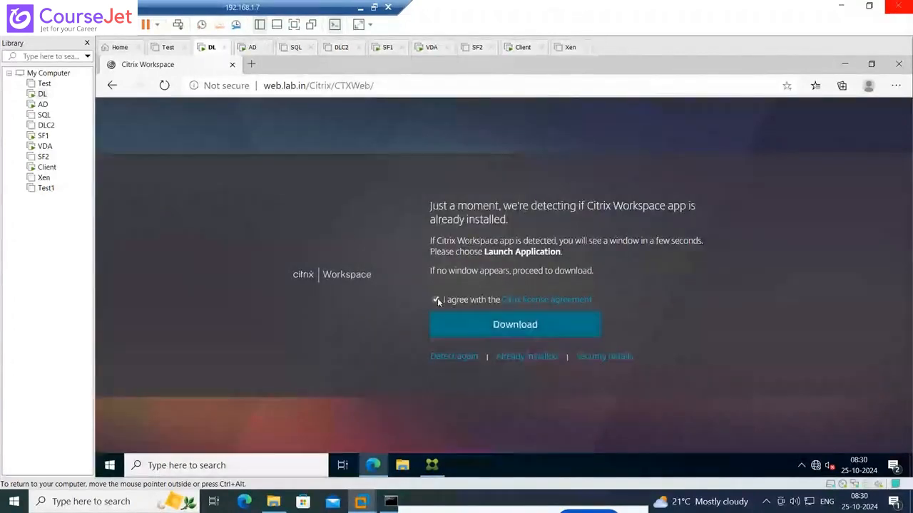
{"action": "left_click", "coordinate": [527, 357]}
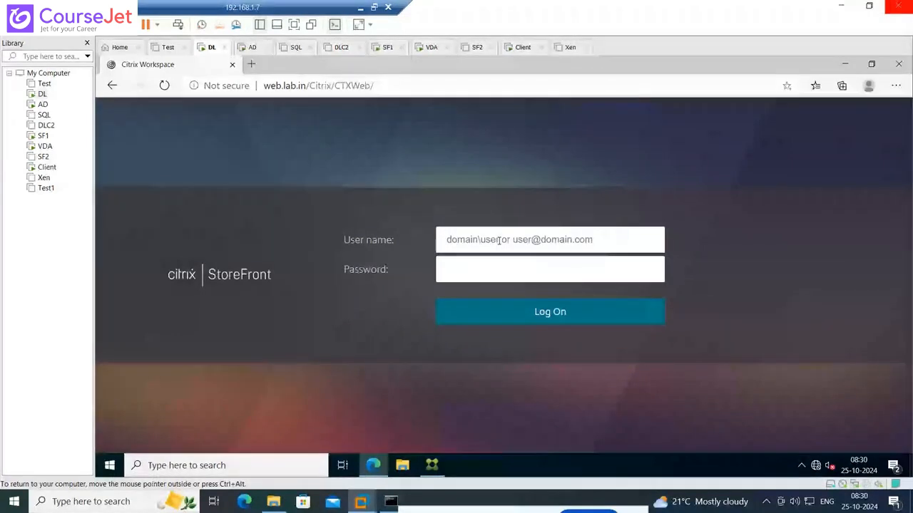
Log on to StoreFront as lab\administrator with the account password, and never save the password in the browser
{"action": "type", "text": "lab\\administrator"}
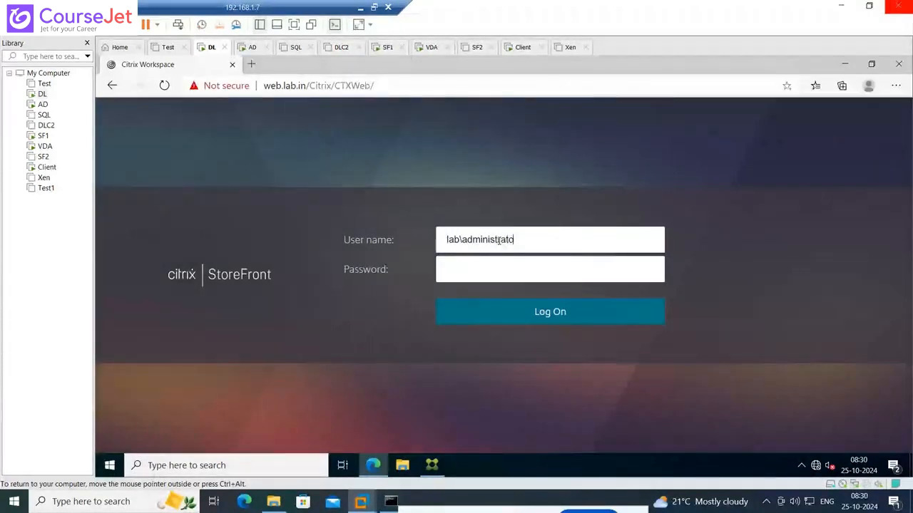
{"action": "key", "text": "Tab"}
{"action": "type", "text": "P"}
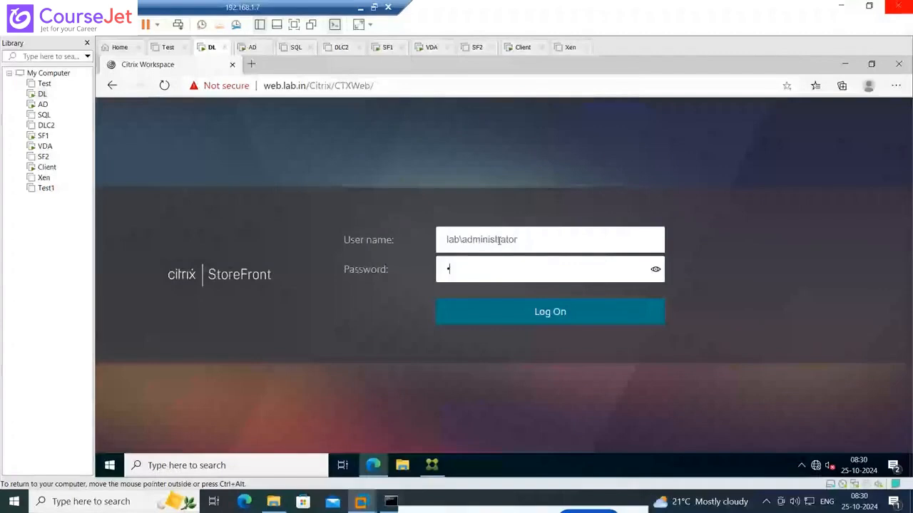
{"action": "type", "text": "assword1"}
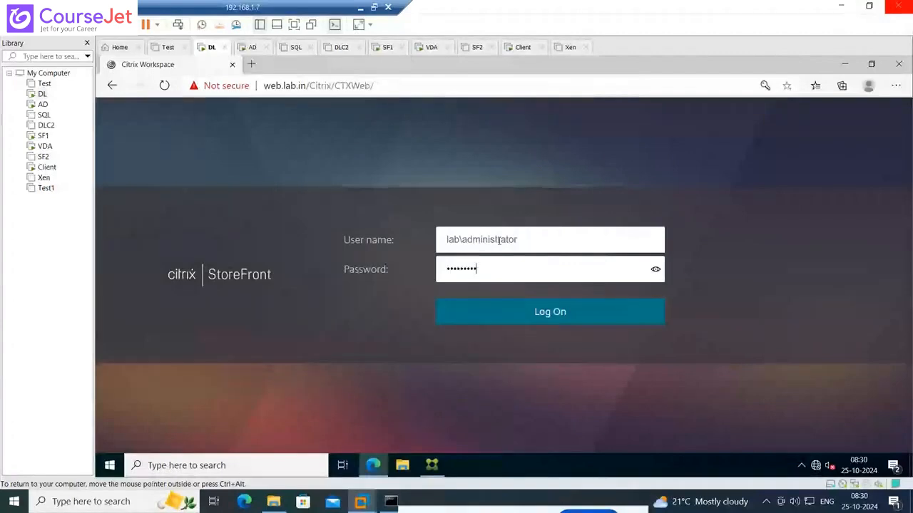
{"action": "key", "text": "Return"}
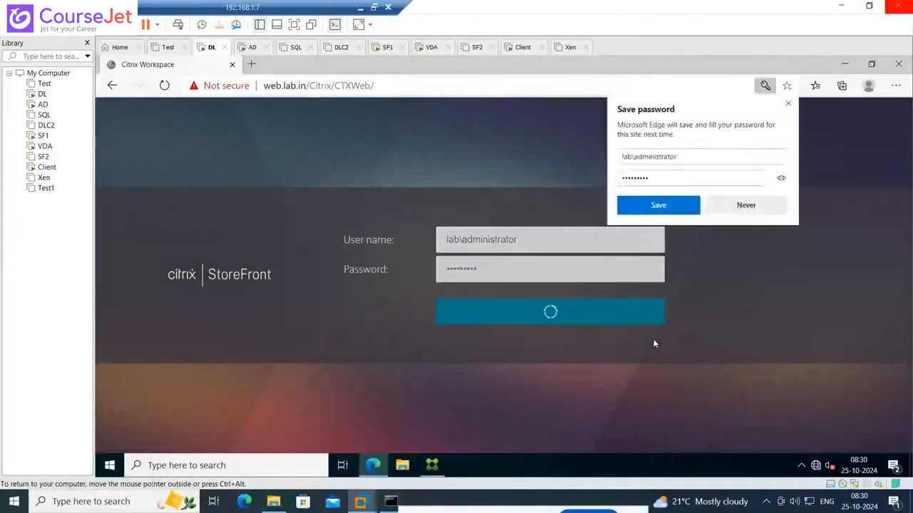
{"action": "left_click", "coordinate": [745, 205]}
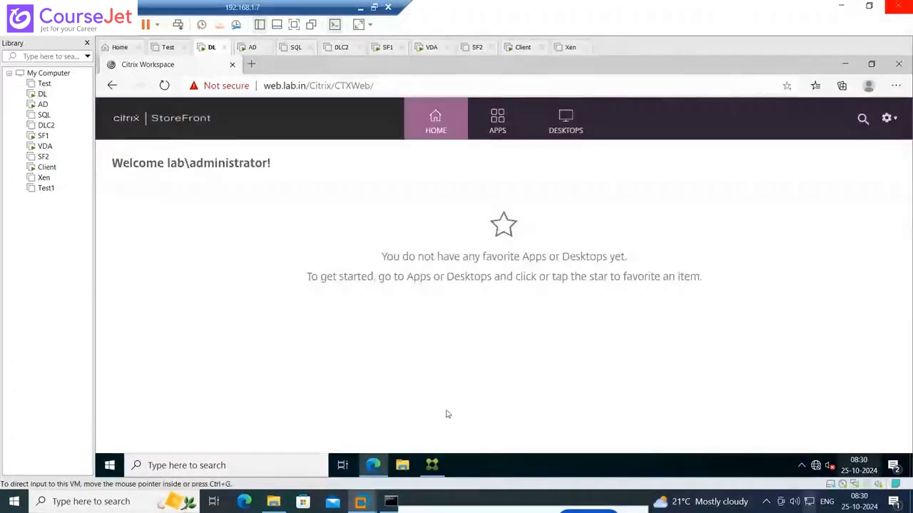
Review the published apps and desktops in StoreFront, and launch the WINScp app to download its ICA file
{"action": "left_click", "coordinate": [499, 125]}
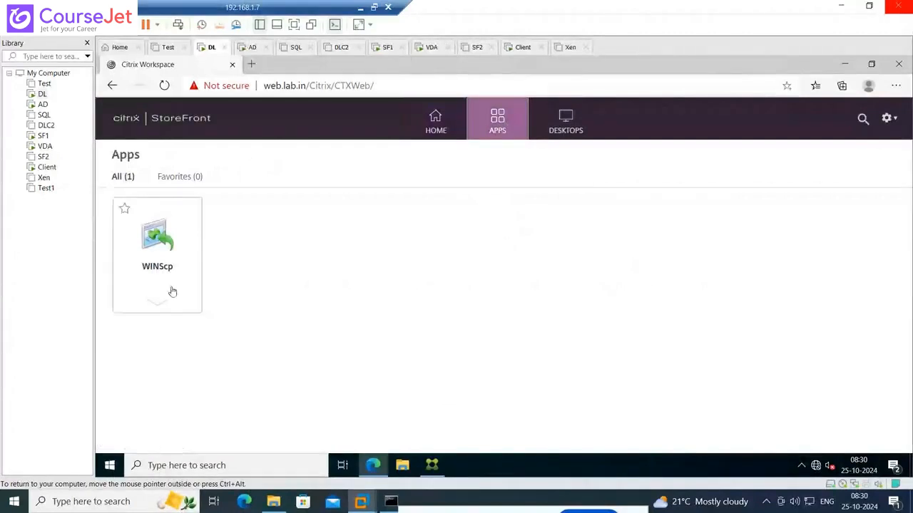
{"action": "left_click", "coordinate": [574, 129]}
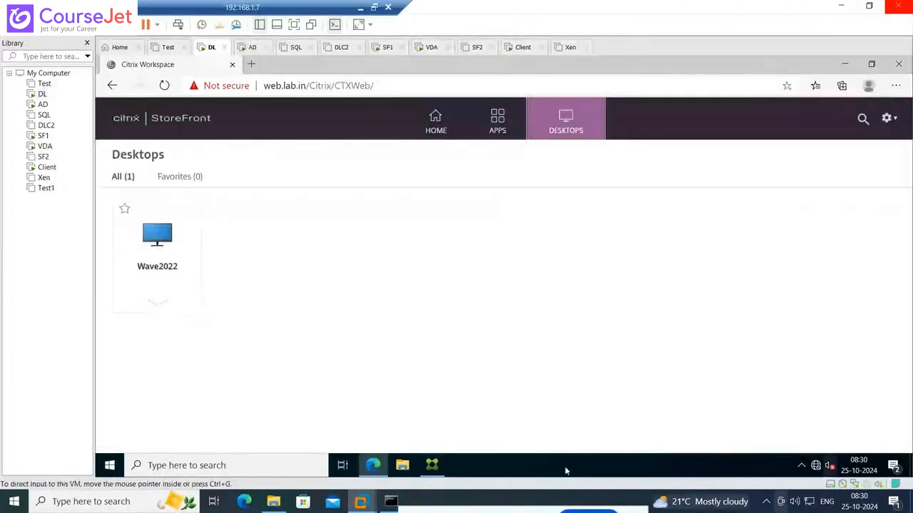
{"action": "left_click", "coordinate": [499, 134]}
{"action": "left_click", "coordinate": [160, 238]}
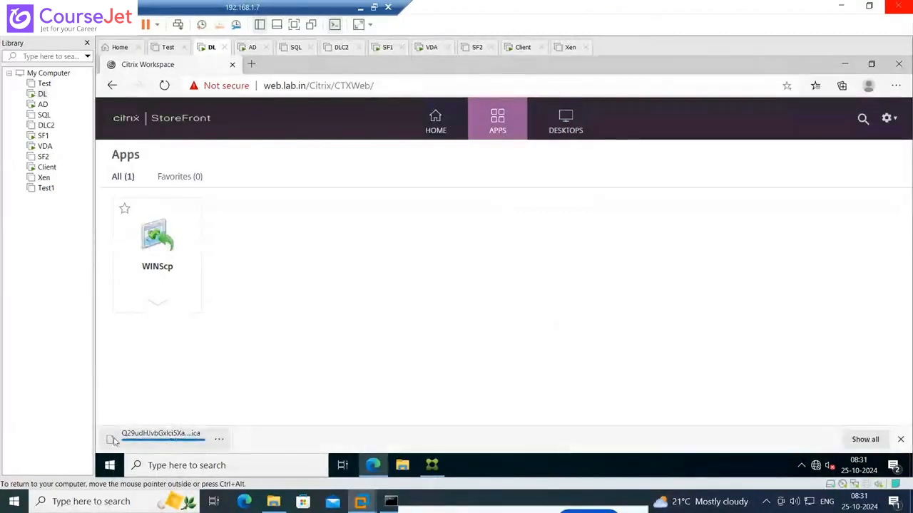
Show the downloaded ICA file in its folder and open it with Notepad
{"action": "left_click", "coordinate": [219, 441]}
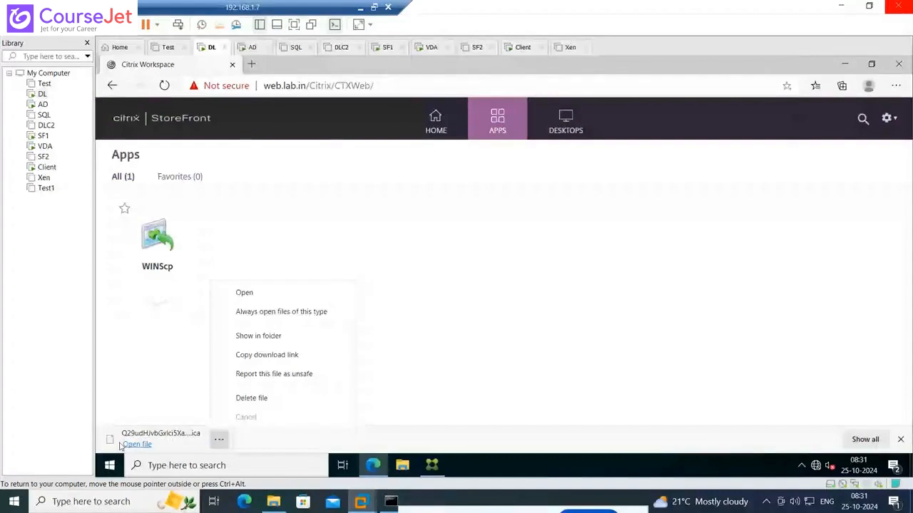
{"action": "left_click", "coordinate": [256, 339]}
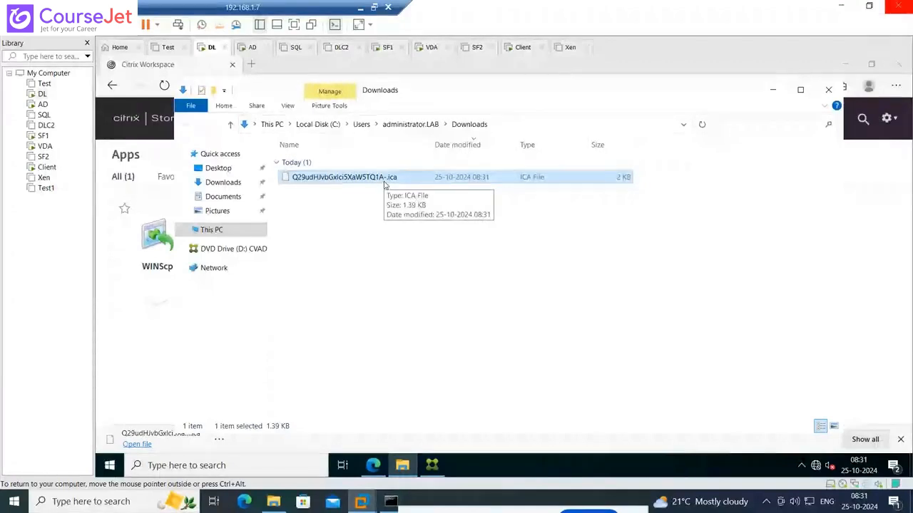
{"action": "right_click", "coordinate": [371, 181]}
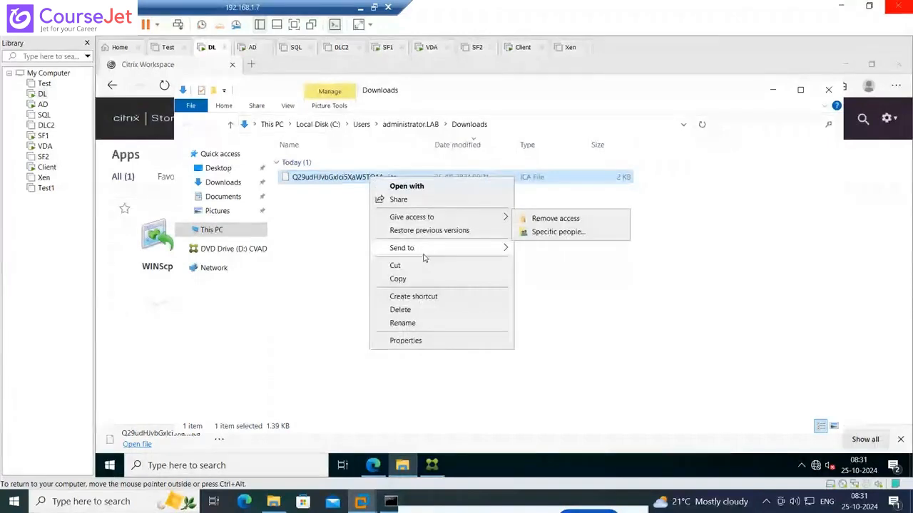
{"action": "left_click", "coordinate": [489, 230]}
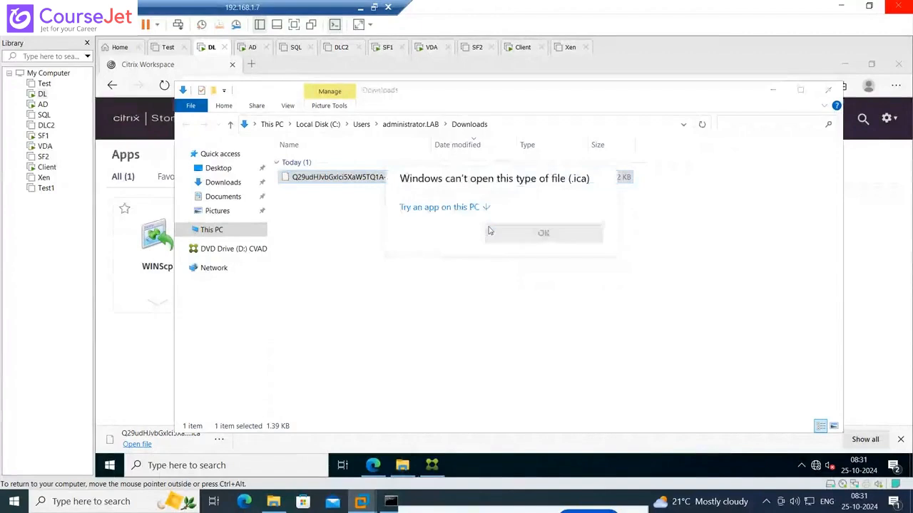
{"action": "left_click", "coordinate": [459, 207]}
{"action": "left_click", "coordinate": [480, 269]}
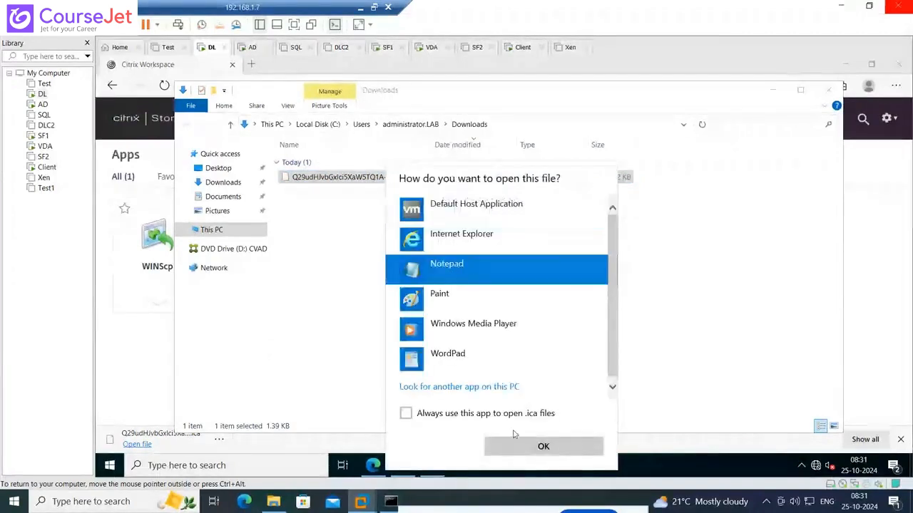
{"action": "left_click", "coordinate": [512, 454]}
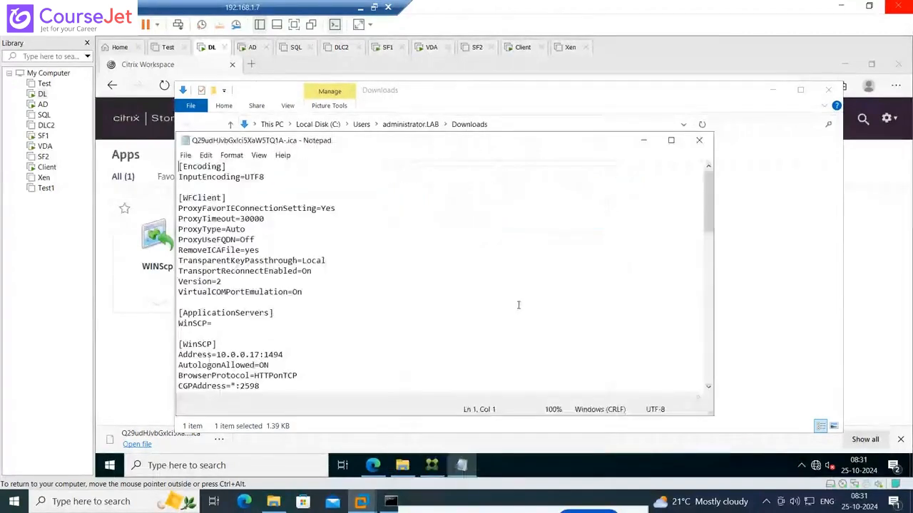
Find the Address entry in the WinSCP section of the ICA file and highlight the whole line
{"action": "left_click", "coordinate": [482, 243]}
{"action": "scroll", "coordinate": [482, 245], "scroll_direction": "down", "scroll_amount": 1}
{"action": "scroll", "coordinate": [212, 314], "scroll_direction": "down", "scroll_amount": 1}
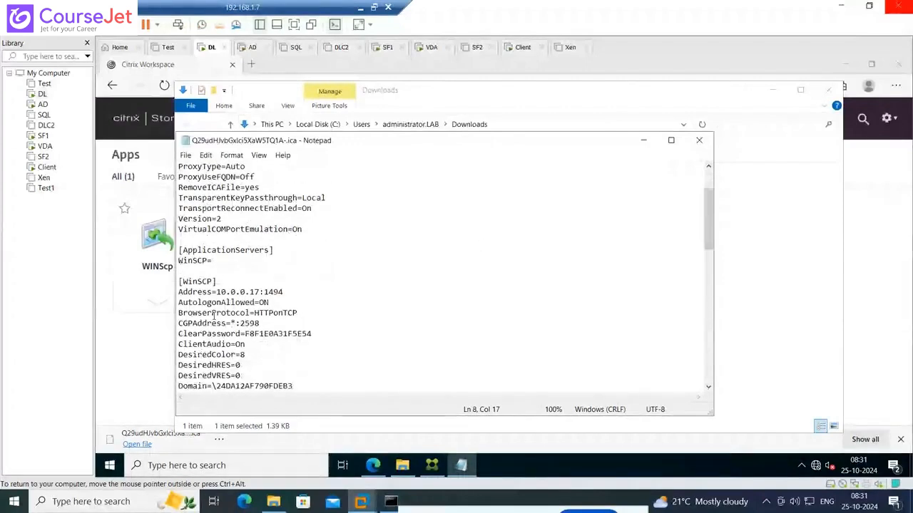
{"action": "left_click_drag", "start_coordinate": [179, 292], "coordinate": [283, 293]}
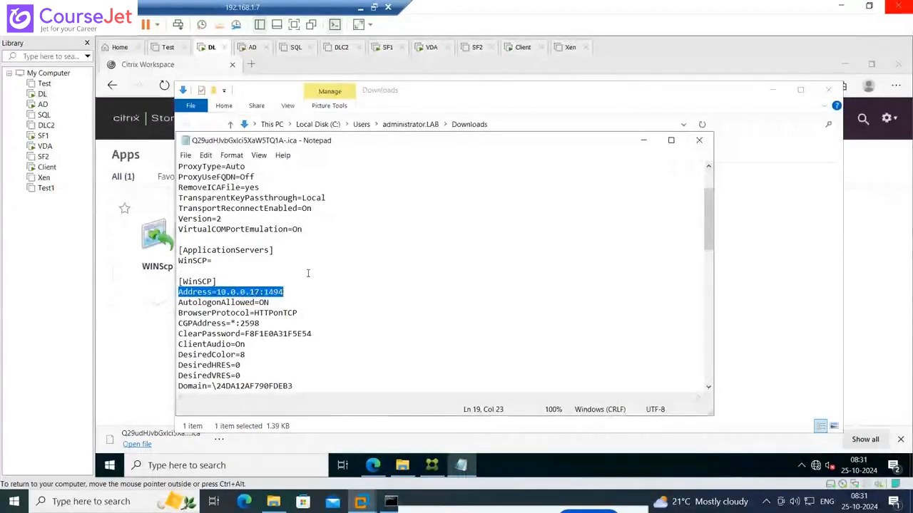
Open a Command Prompt and ping 10.0.0.17 with the -a option to resolve its host name
{"action": "right_click", "coordinate": [114, 465]}
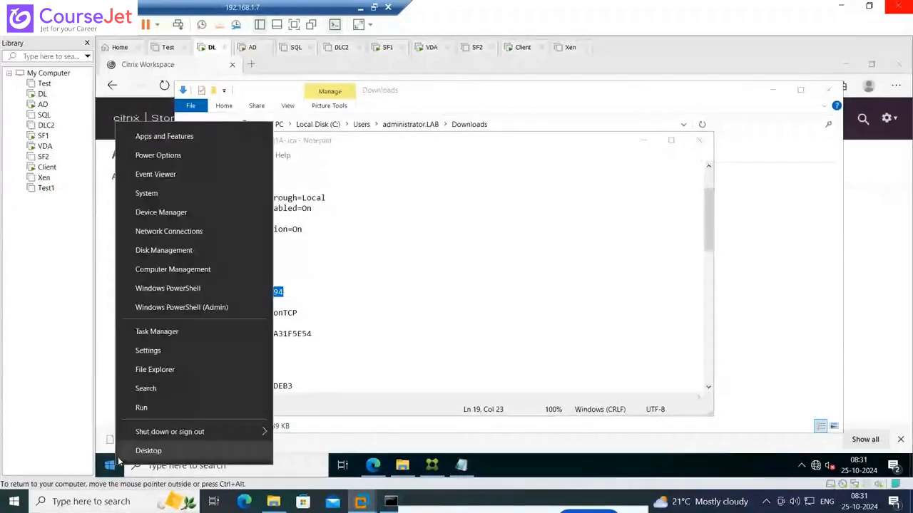
{"action": "left_click", "coordinate": [141, 407]}
{"action": "type", "text": "cmd"}
{"action": "key", "text": "Return"}
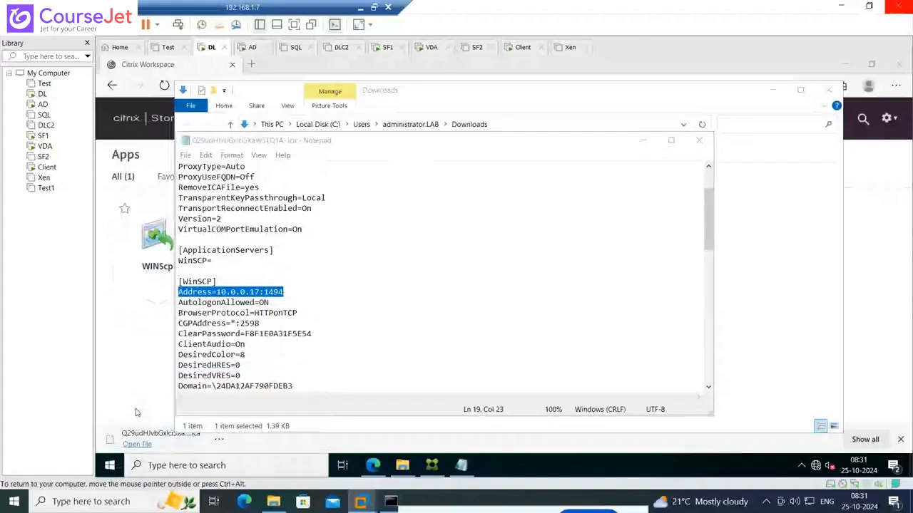
{"action": "type", "text": "ping"}
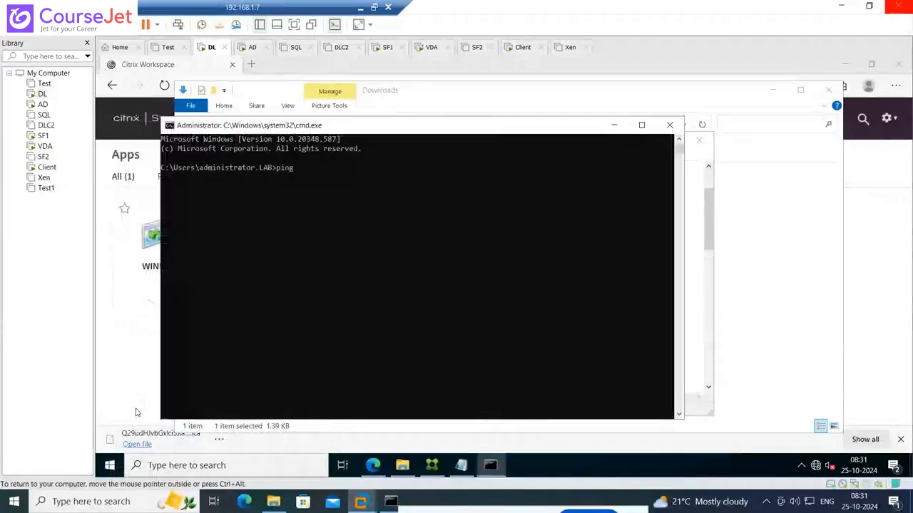
{"action": "type", "text": " -a "}
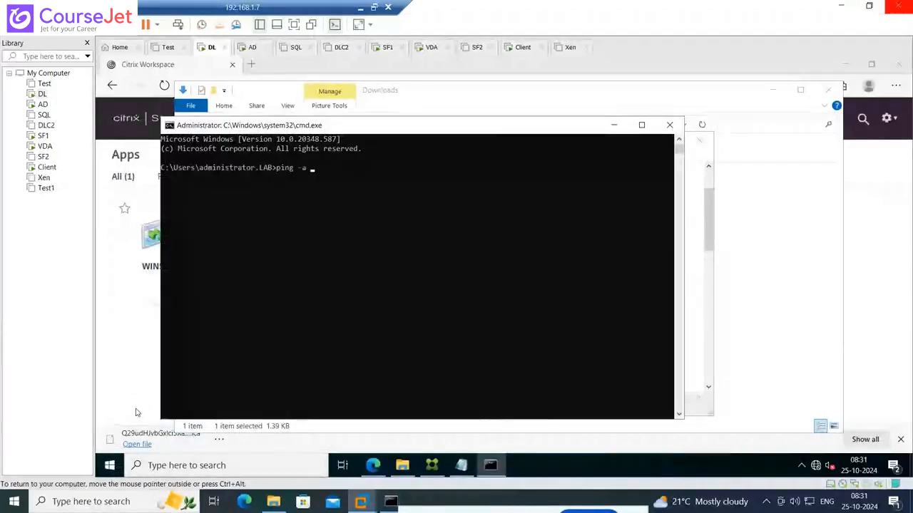
{"action": "type", "text": "10."}
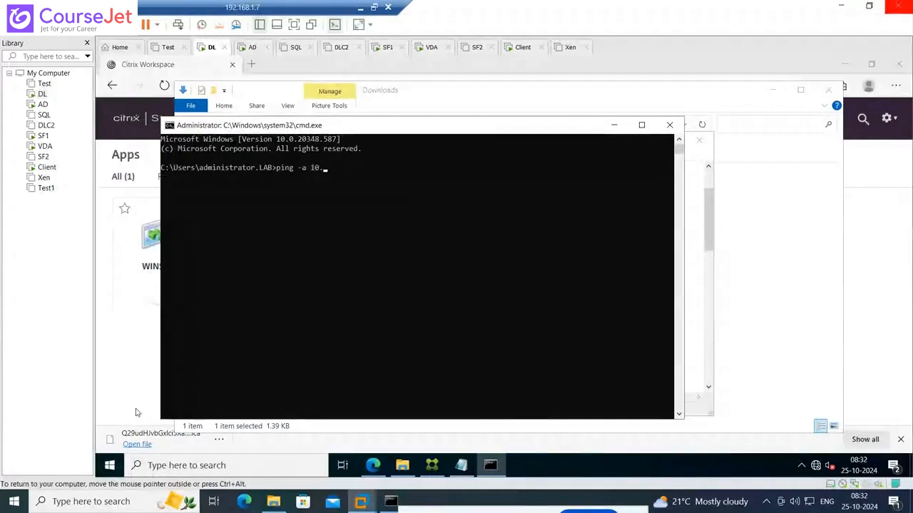
{"action": "type", "text": "0.0."}
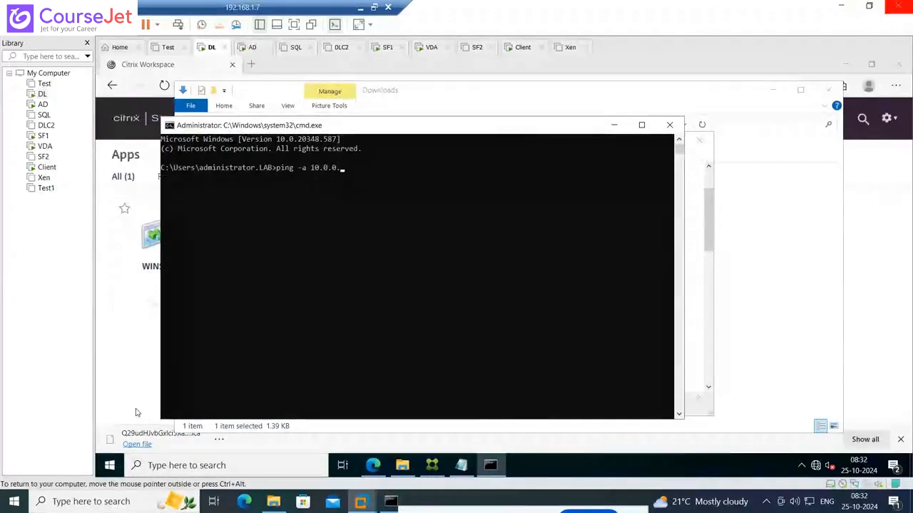
{"action": "type", "text": "17"}
{"action": "key", "text": "Return"}
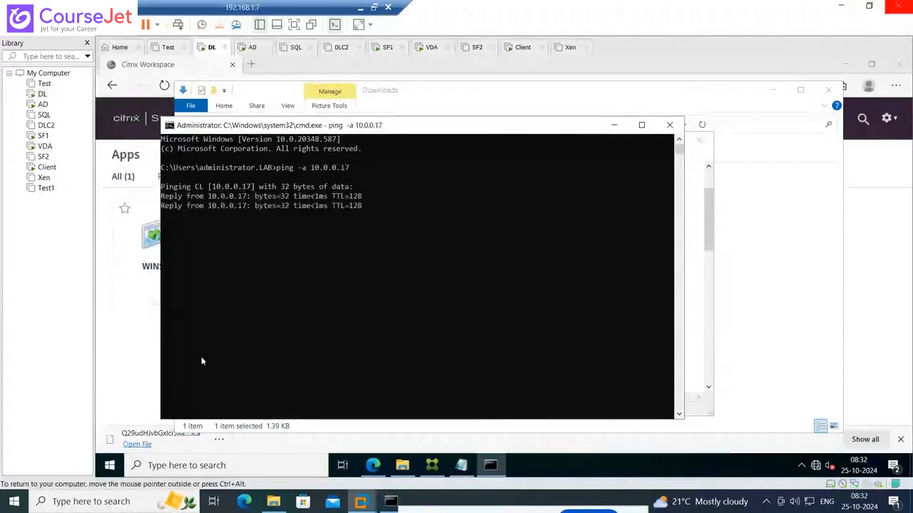
Highlight the resolved host name in the ping output and move the Command Prompt window clear of the ICA file text
{"action": "left_click", "coordinate": [205, 186]}
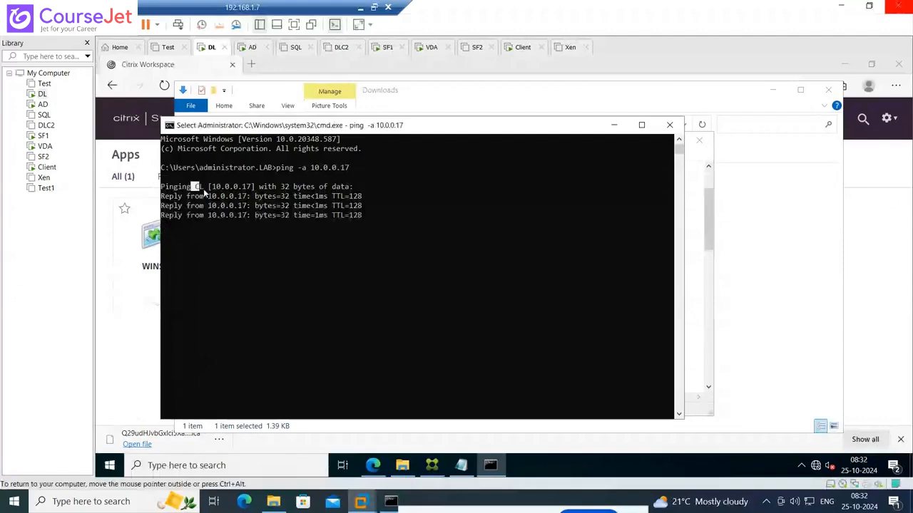
{"action": "left_click_drag", "start_coordinate": [205, 187], "coordinate": [191, 187]}
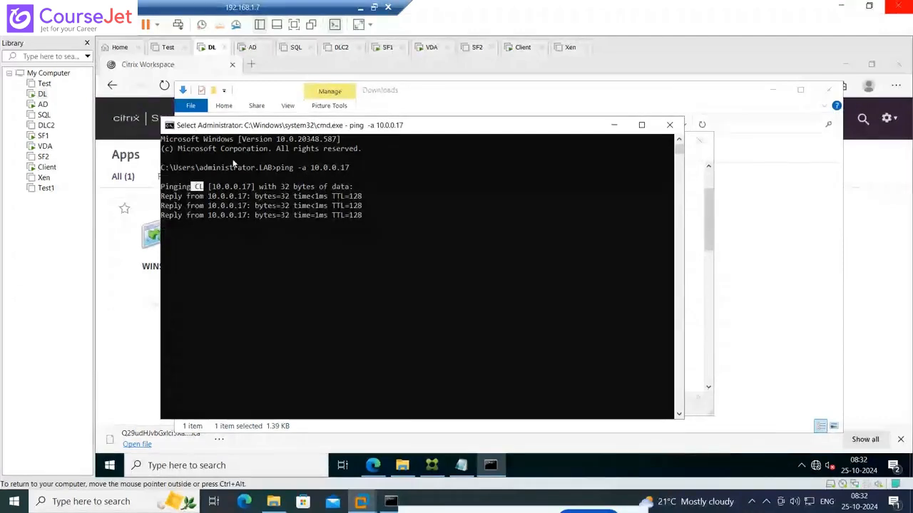
{"action": "left_click_drag", "start_coordinate": [323, 125], "coordinate": [596, 154]}
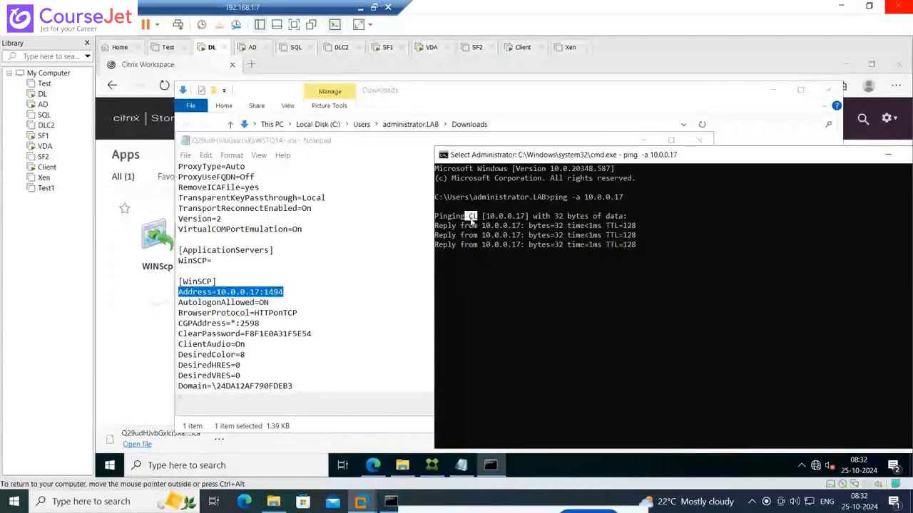
Highlight port 1494 in the Address entry and port 2598 in the CGPAddress entry of the ICA file
{"action": "left_click", "coordinate": [331, 305]}
{"action": "scroll", "coordinate": [280, 274], "scroll_direction": "down", "scroll_amount": 1}
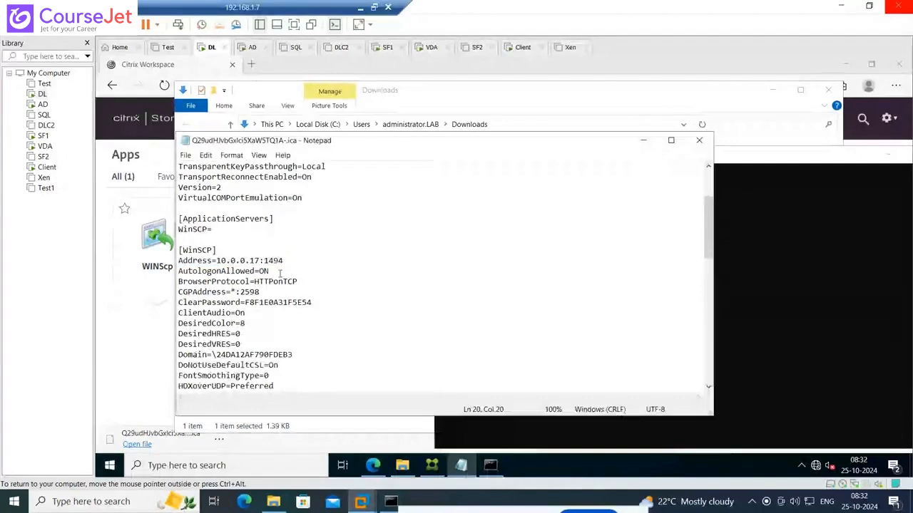
{"action": "left_click_drag", "start_coordinate": [264, 261], "coordinate": [283, 261]}
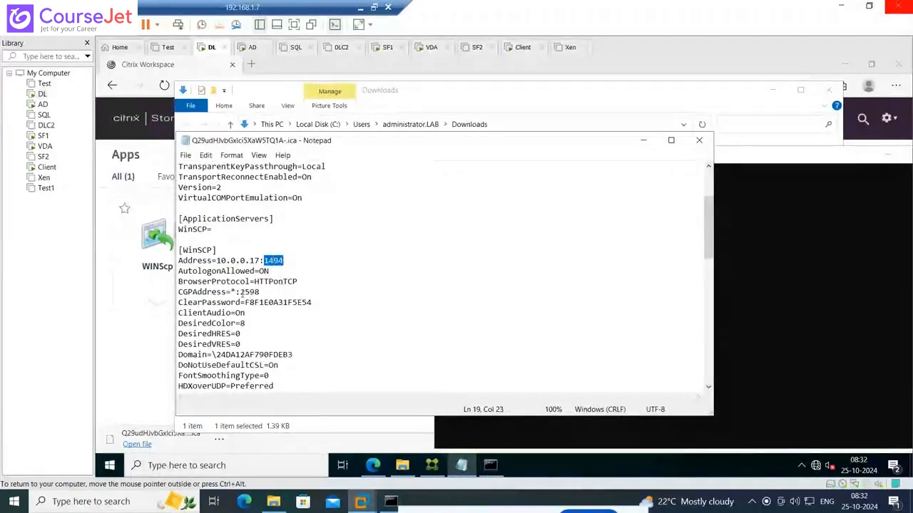
{"action": "left_click_drag", "start_coordinate": [241, 292], "coordinate": [261, 293]}
{"action": "left_click", "coordinate": [493, 318]}
Read through the ICA file's remaining connection settings and its compression and encryption driver sections
{"action": "scroll", "coordinate": [493, 318], "scroll_direction": "down", "scroll_amount": 2}
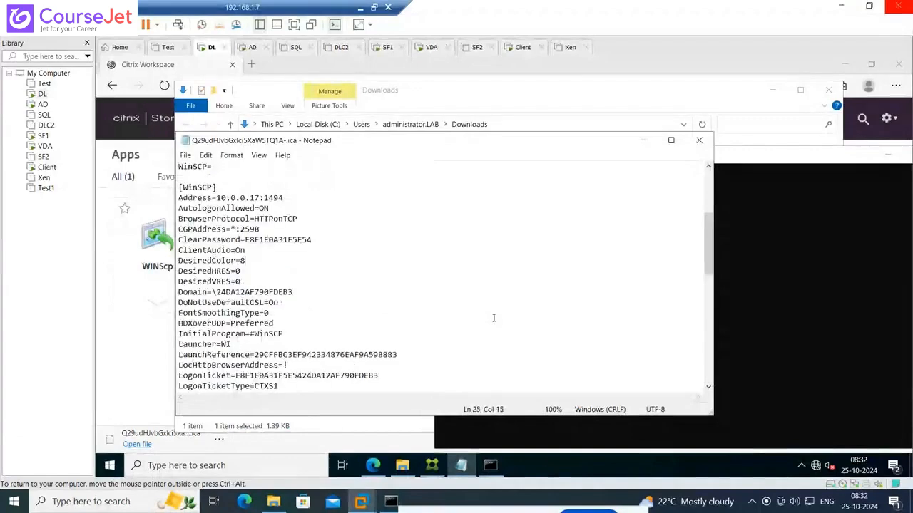
{"action": "scroll", "coordinate": [492, 318], "scroll_direction": "down", "scroll_amount": 3}
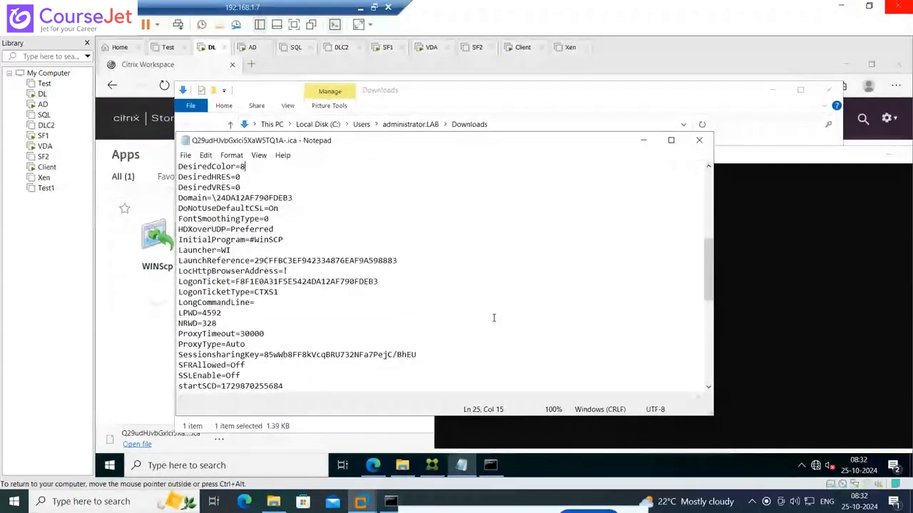
{"action": "scroll", "coordinate": [492, 318], "scroll_direction": "down", "scroll_amount": 3}
{"action": "scroll", "coordinate": [493, 318], "scroll_direction": "down", "scroll_amount": 3}
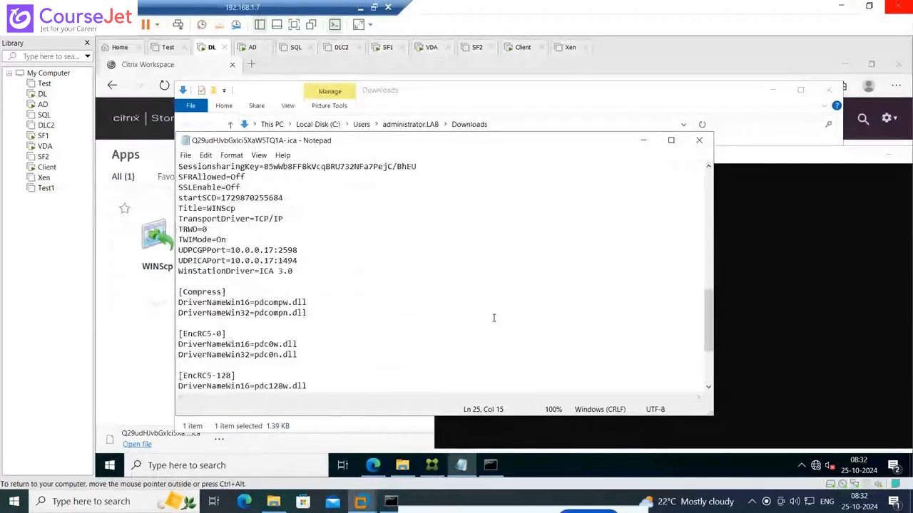
{"action": "scroll", "coordinate": [492, 318], "scroll_direction": "down", "scroll_amount": 4}
{"action": "scroll", "coordinate": [493, 318], "scroll_direction": "up", "scroll_amount": 5}
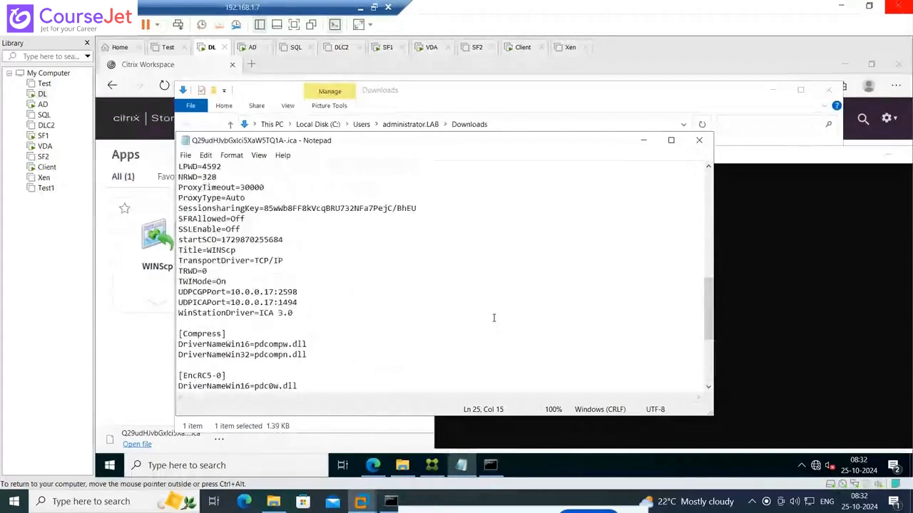
{"action": "scroll", "coordinate": [493, 318], "scroll_direction": "up", "scroll_amount": 4}
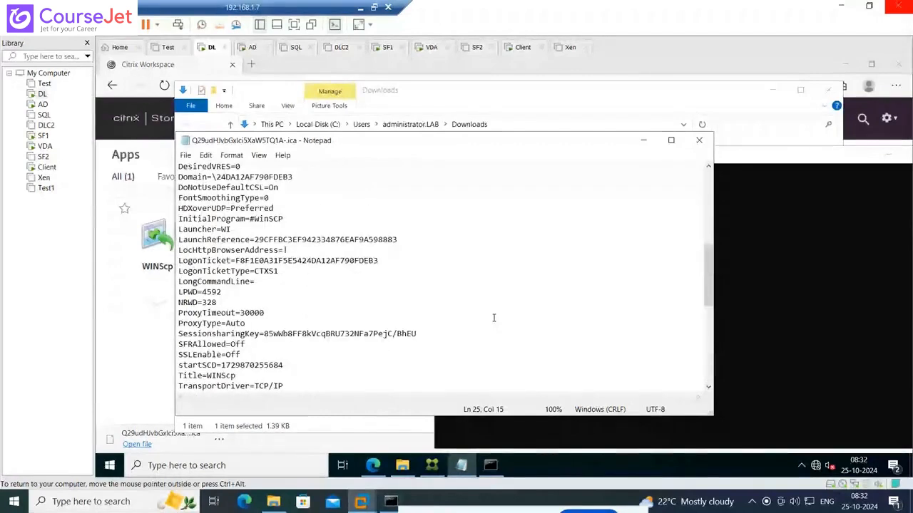
{"action": "scroll", "coordinate": [493, 318], "scroll_direction": "up", "scroll_amount": 6}
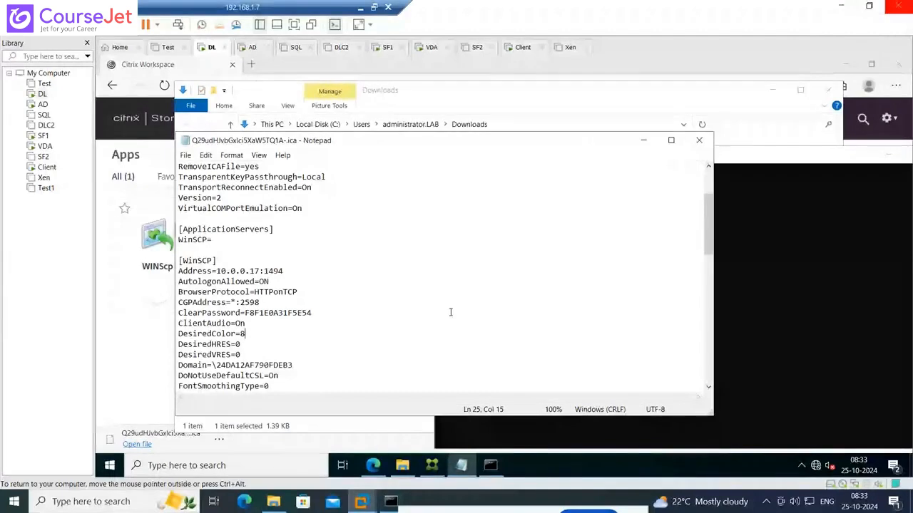
Examine the audio, display, logon ticket and session settings in the WinSCP section, and recheck the file from its beginning
{"action": "key", "text": "Up"}
{"action": "scroll", "coordinate": [428, 321], "scroll_direction": "down", "scroll_amount": 2}
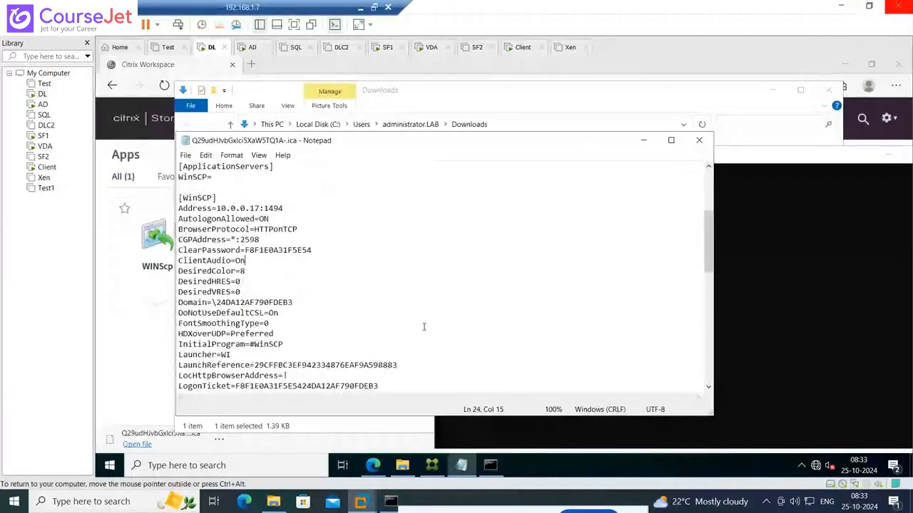
{"action": "scroll", "coordinate": [423, 327], "scroll_direction": "down", "scroll_amount": 2}
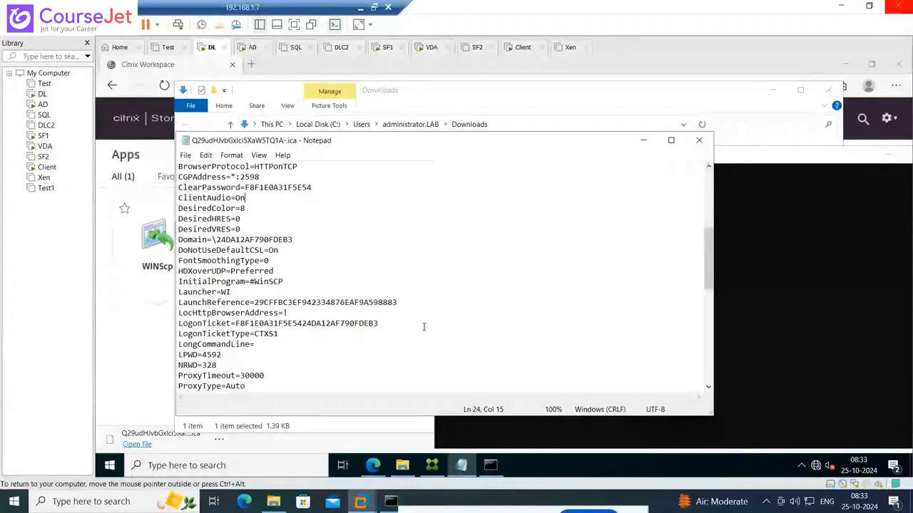
{"action": "left_click", "coordinate": [426, 314]}
{"action": "scroll", "coordinate": [426, 318], "scroll_direction": "up", "scroll_amount": 3}
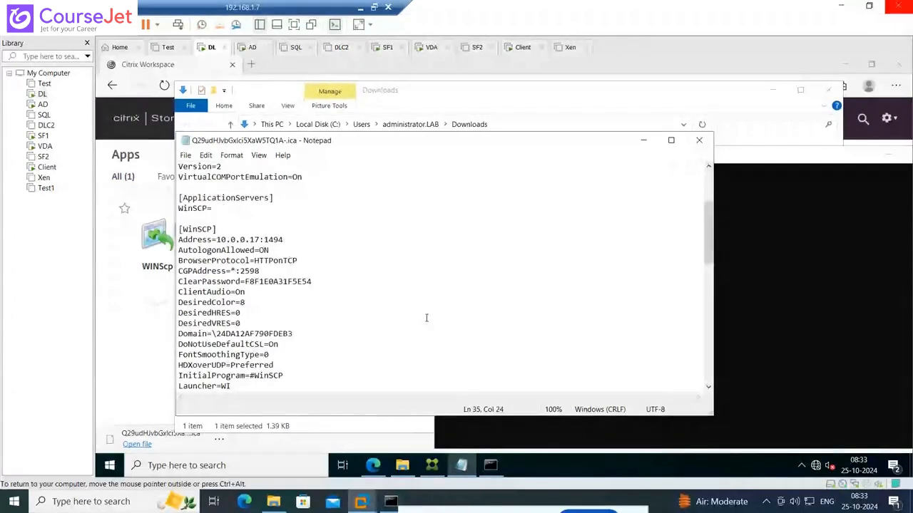
{"action": "scroll", "coordinate": [427, 318], "scroll_direction": "up", "scroll_amount": 4}
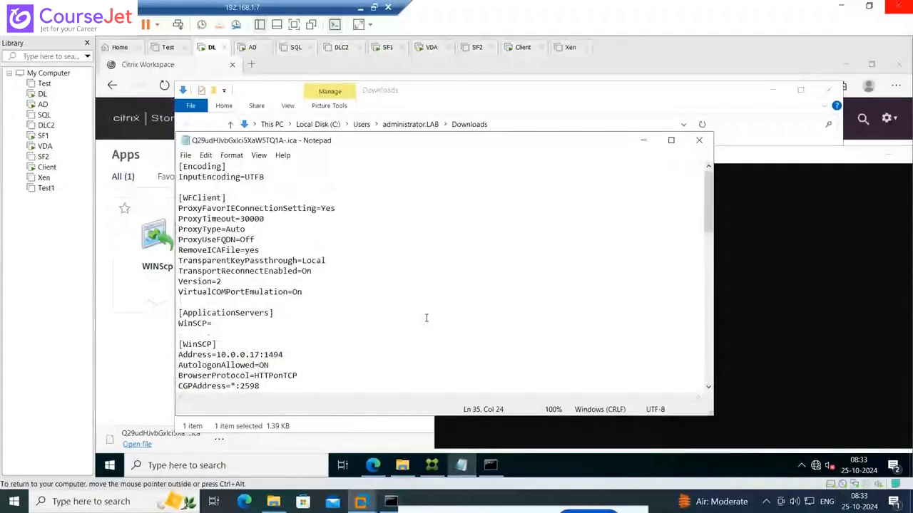
{"action": "scroll", "coordinate": [426, 318], "scroll_direction": "down", "scroll_amount": 3}
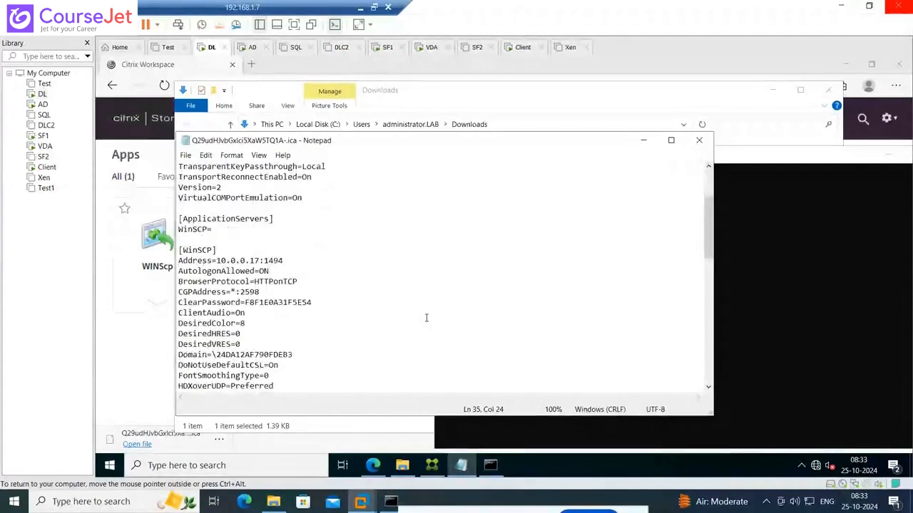
{"action": "scroll", "coordinate": [426, 318], "scroll_direction": "down", "scroll_amount": 3}
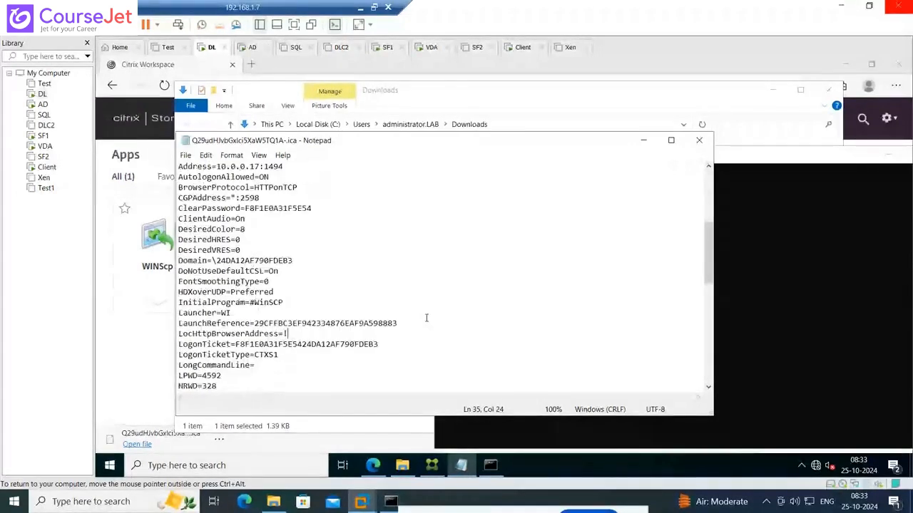
{"action": "scroll", "coordinate": [427, 318], "scroll_direction": "down", "scroll_amount": 5}
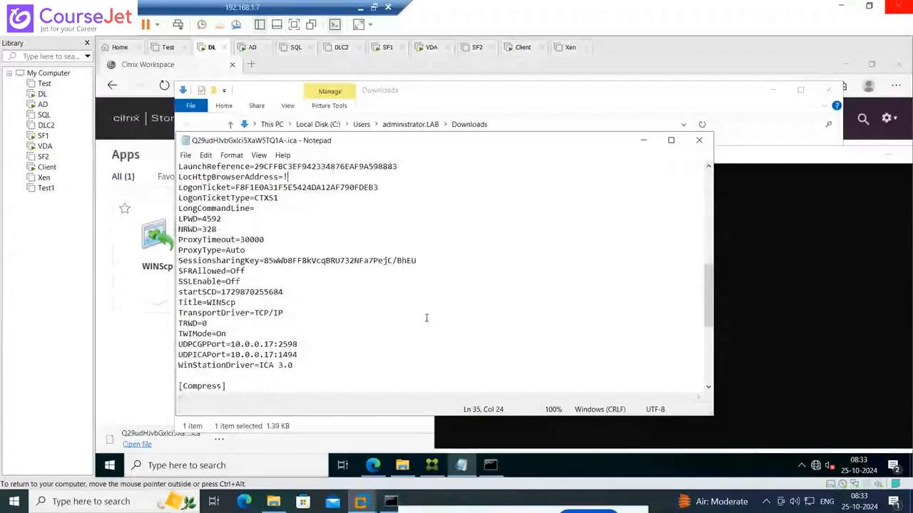
{"action": "scroll", "coordinate": [426, 318], "scroll_direction": "down", "scroll_amount": 6}
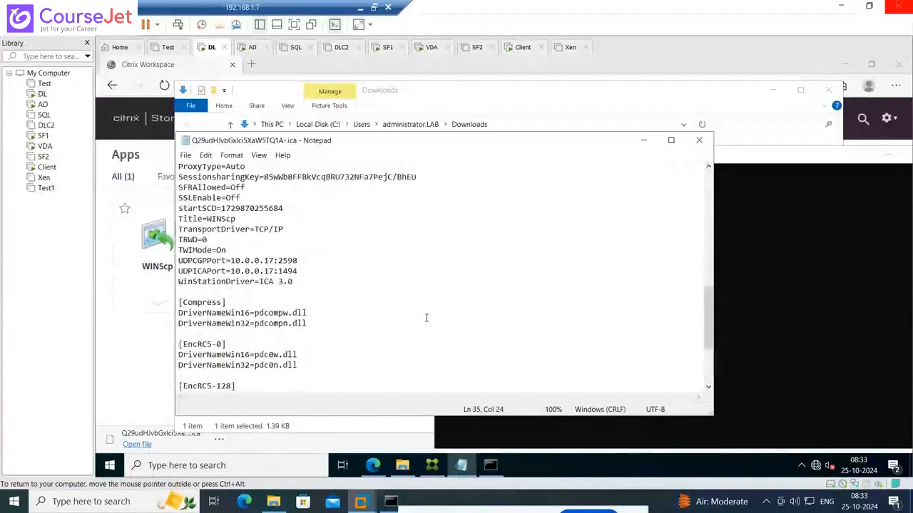
Highlight the WINScp value of the Title entry in the ICA file, and close Notepad
{"action": "scroll", "coordinate": [426, 318], "scroll_direction": "up", "scroll_amount": 1}
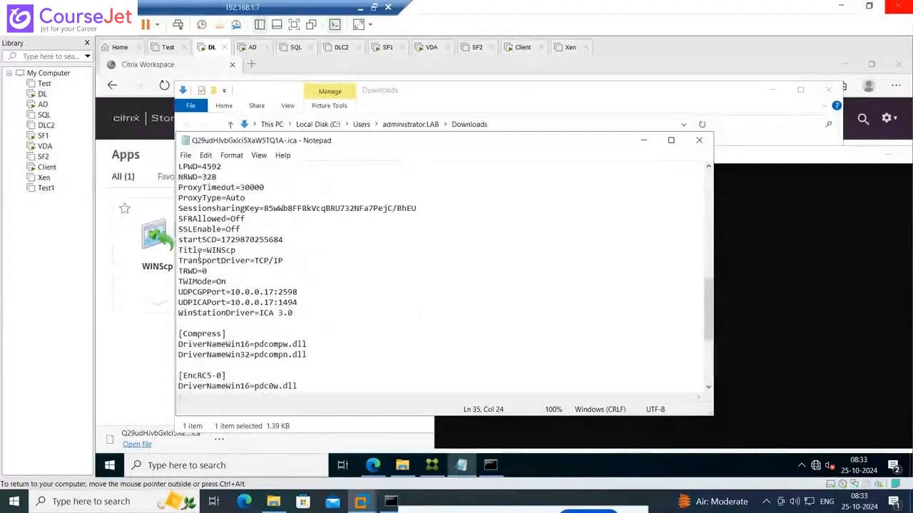
{"action": "double_click", "coordinate": [215, 251]}
{"action": "left_click", "coordinate": [240, 252]}
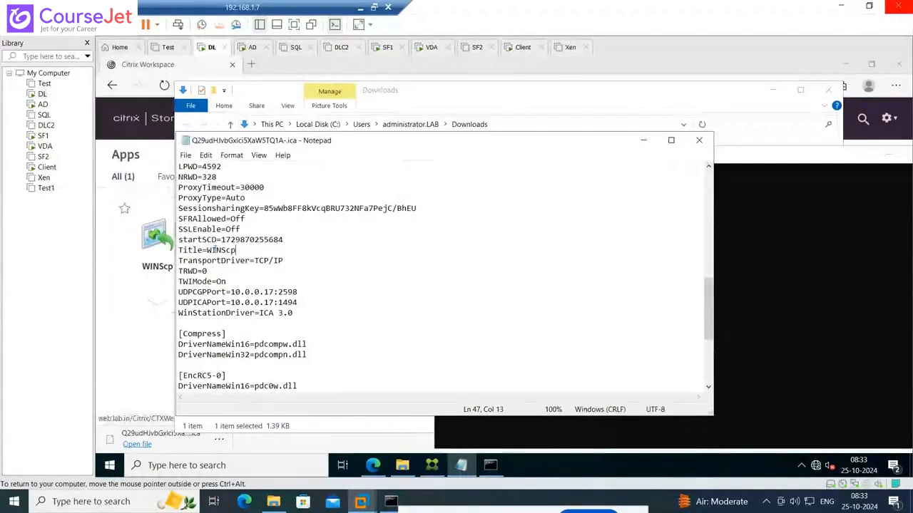
{"action": "double_click", "coordinate": [221, 250]}
{"action": "left_click", "coordinate": [458, 313]}
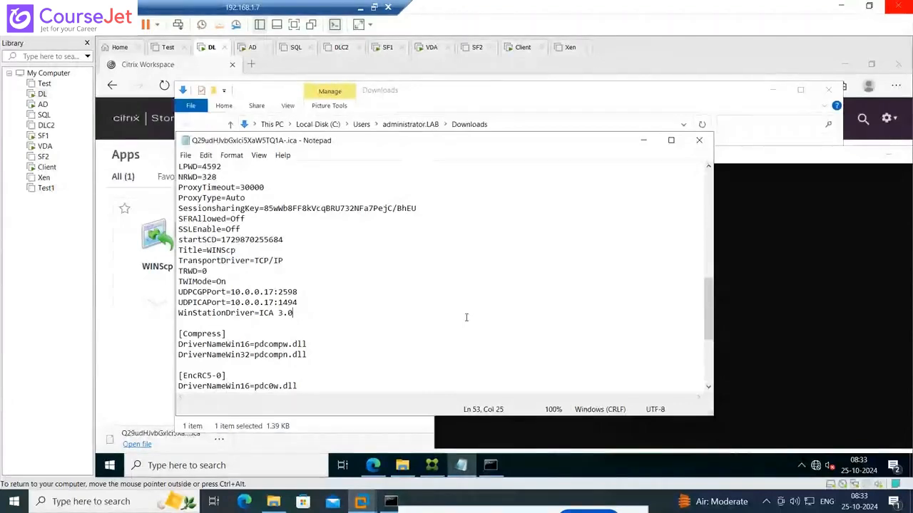
{"action": "scroll", "coordinate": [465, 316], "scroll_direction": "up", "scroll_amount": 8}
{"action": "scroll", "coordinate": [465, 315], "scroll_direction": "up", "scroll_amount": 5}
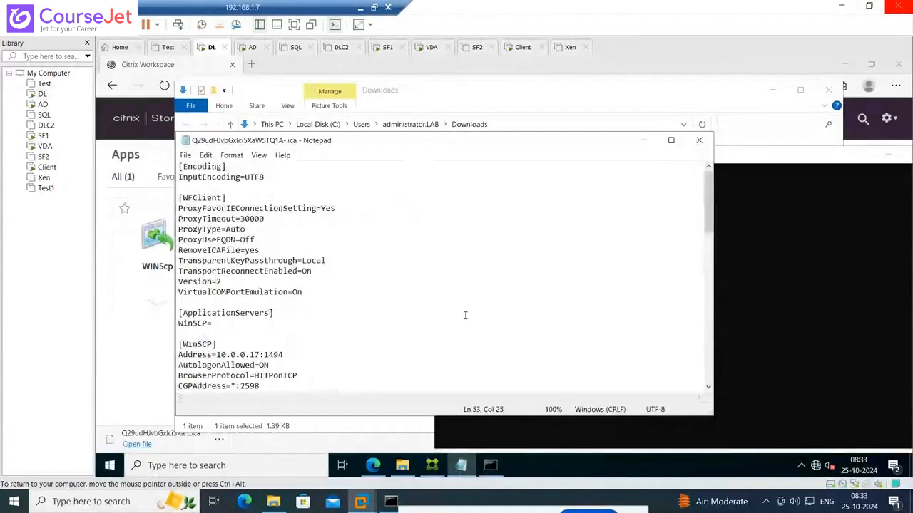
{"action": "left_click", "coordinate": [699, 140]}
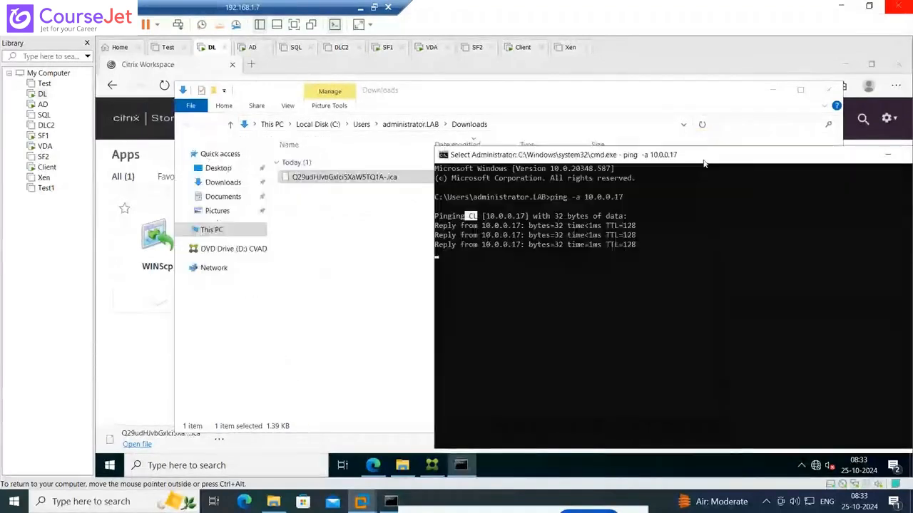
Try to open the downloaded ICA file directly from the Downloads folder
{"action": "left_click", "coordinate": [338, 255]}
{"action": "double_click", "coordinate": [360, 177]}
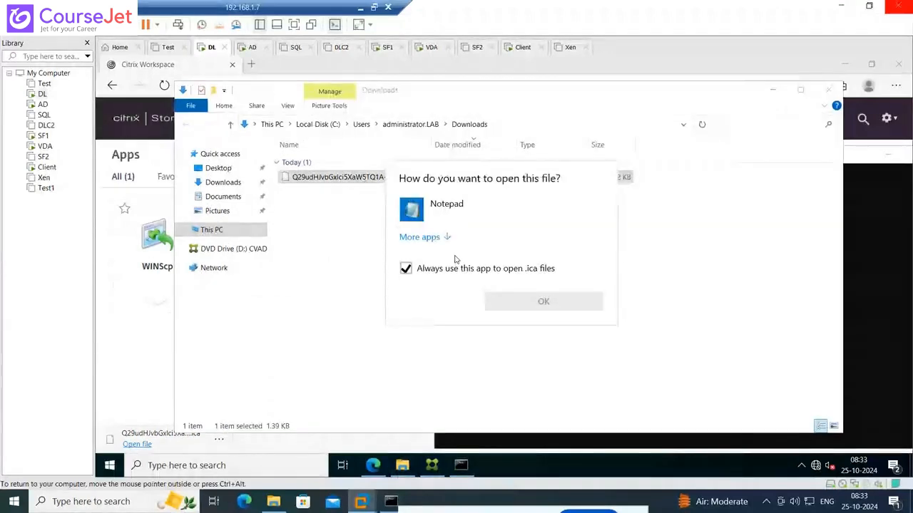
{"action": "left_click", "coordinate": [581, 299]}
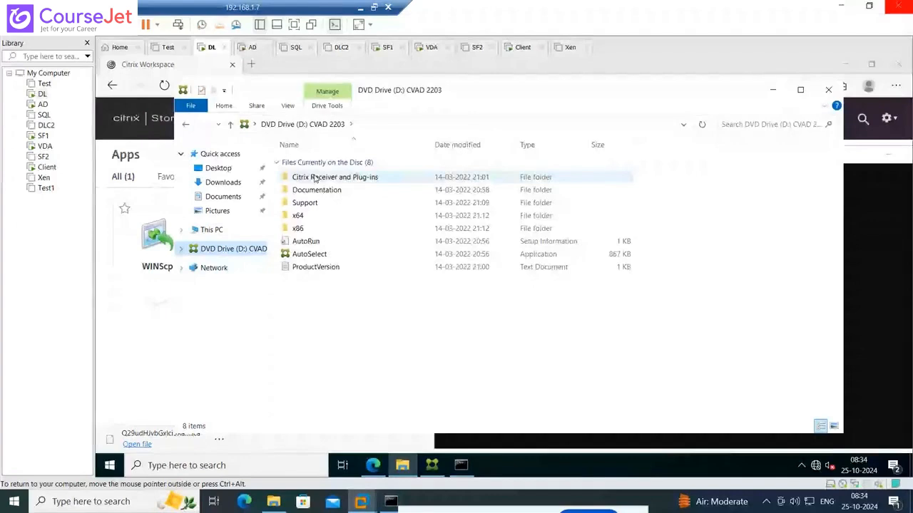
Browse the CVAD 2203 DVD to the Windows Receiver folder under Citrix Receiver and Plug-ins and select CitrixWorkspaceApp
{"action": "double_click", "coordinate": [300, 203]}
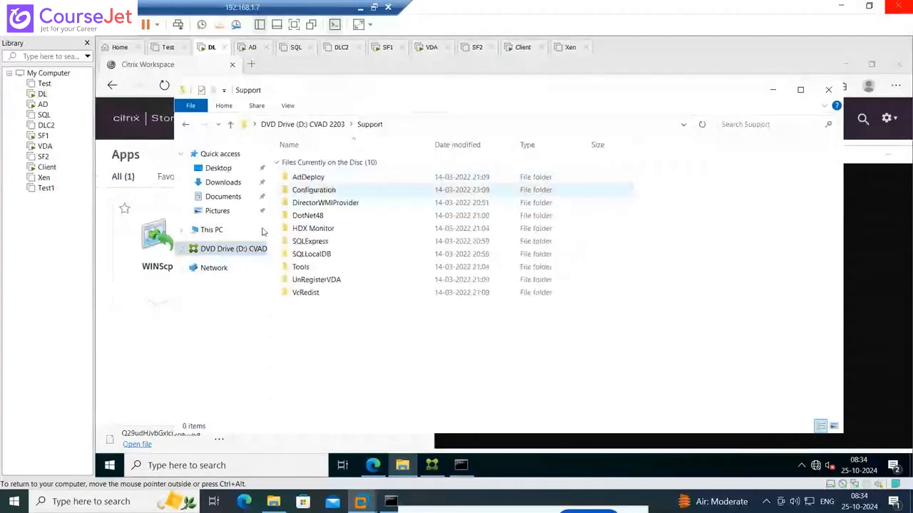
{"action": "left_click", "coordinate": [263, 248]}
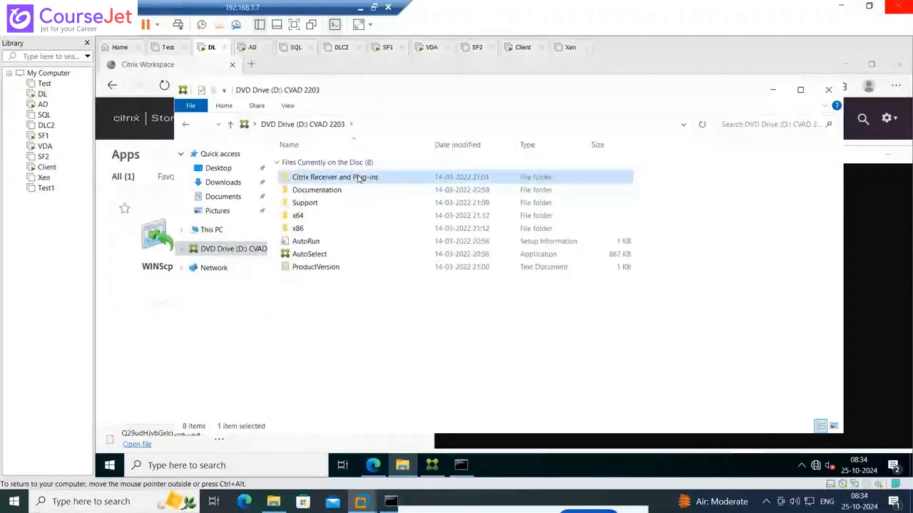
{"action": "double_click", "coordinate": [326, 178]}
{"action": "double_click", "coordinate": [326, 177]}
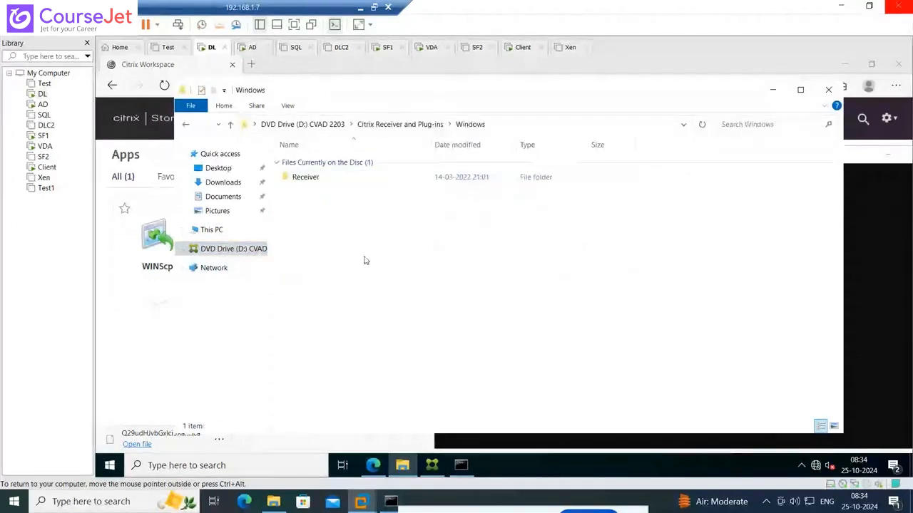
{"action": "double_click", "coordinate": [314, 178]}
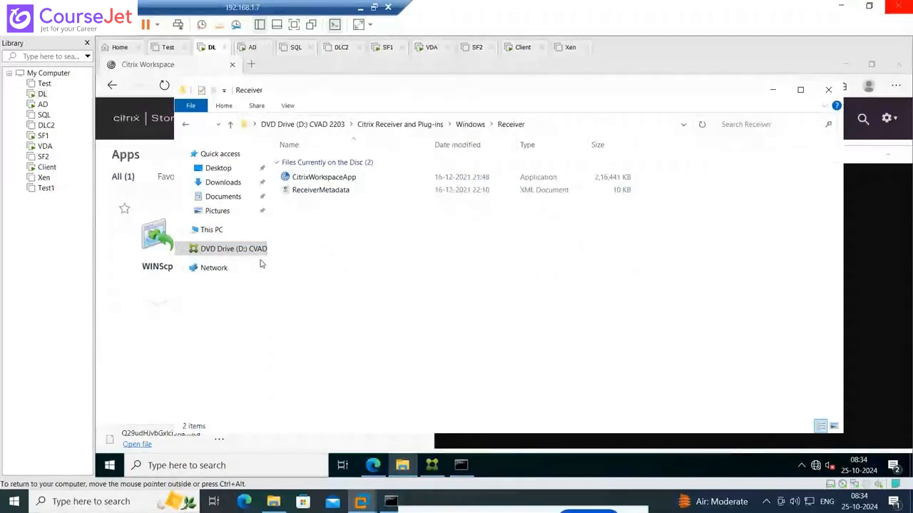
{"action": "left_click", "coordinate": [349, 178]}
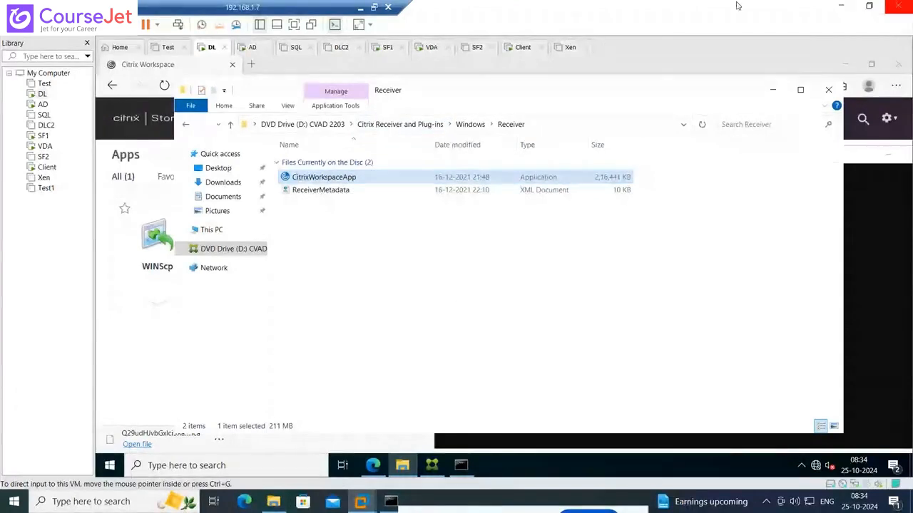
Close the Command Prompt on the remote host and minimize the 192.168.1.7 remote session
{"action": "left_click", "coordinate": [835, 7]}
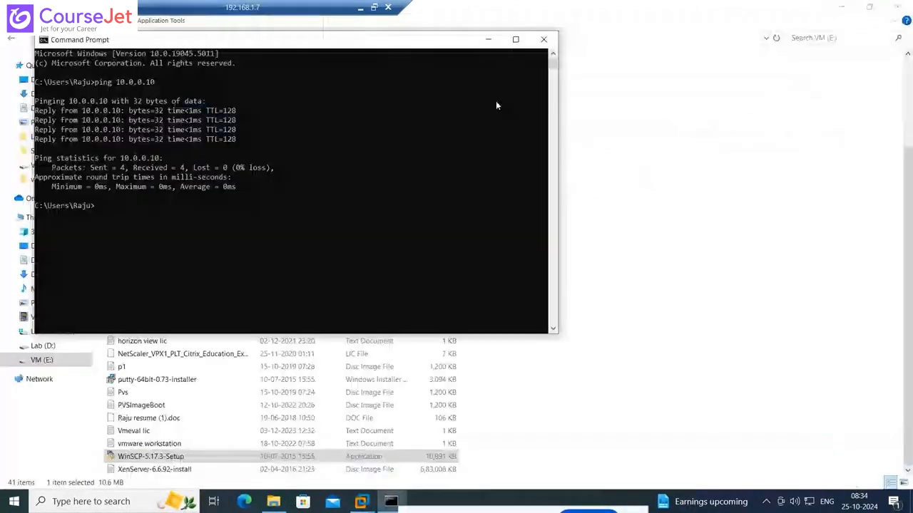
{"action": "key", "text": "alt+F4"}
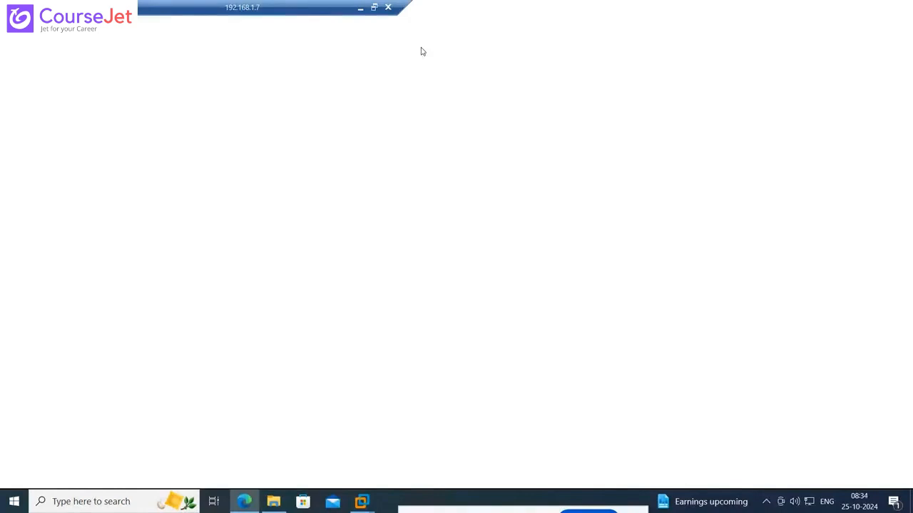
{"action": "left_click", "coordinate": [360, 7]}
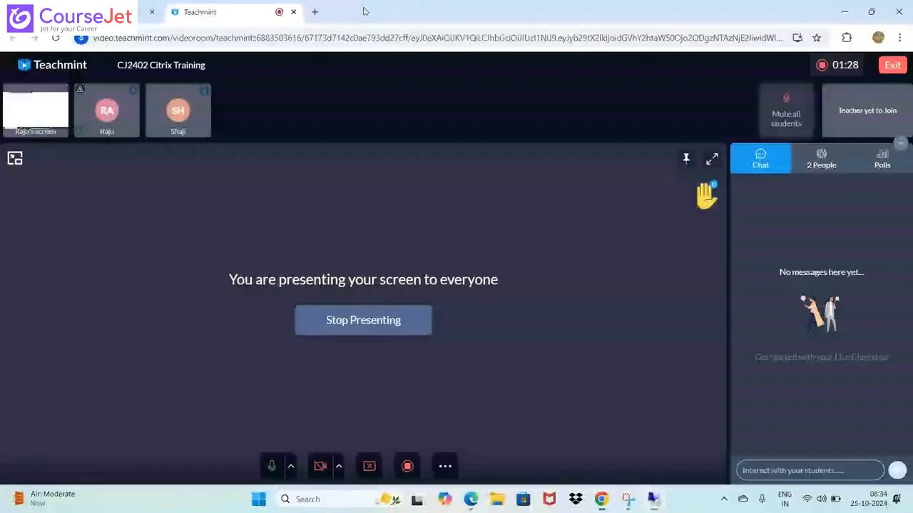
Search the web for citrix workspace download in a new Chrome tab and open Citrix's Workspace app 2405.11 for Windows page
{"action": "left_click", "coordinate": [315, 13]}
{"action": "type", "text": "citri"}
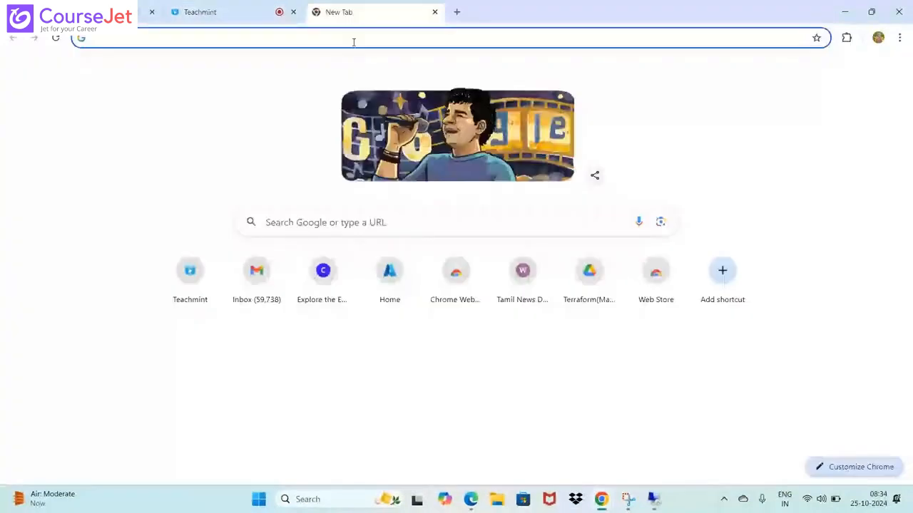
{"action": "type", "text": "x work"}
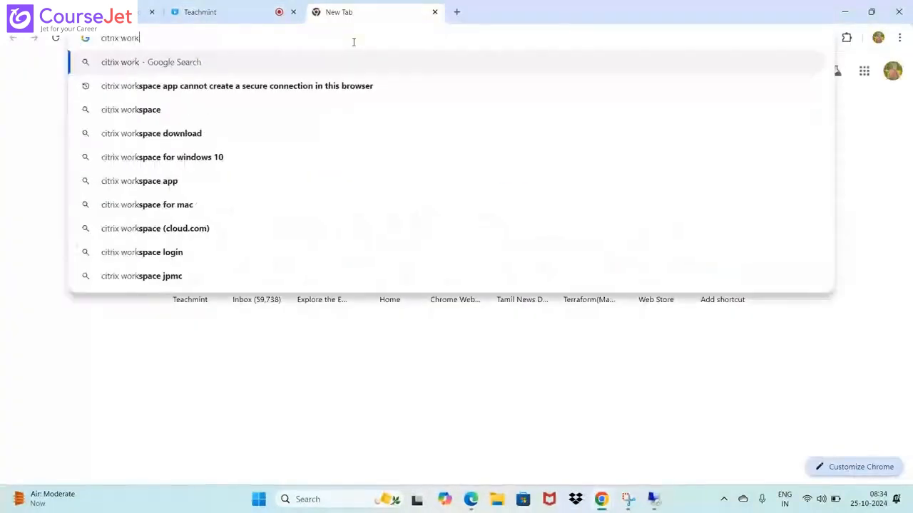
{"action": "type", "text": "spac"}
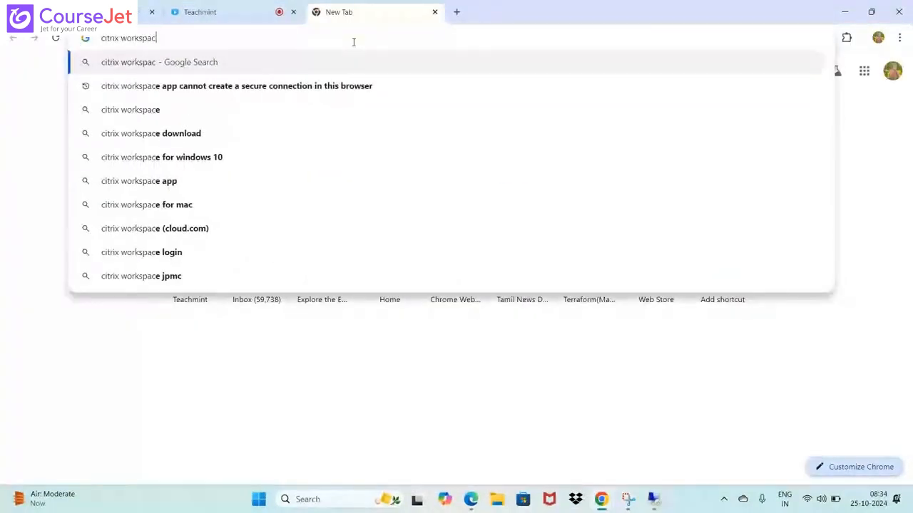
{"action": "type", "text": "e dow"}
{"action": "key", "text": "Return"}
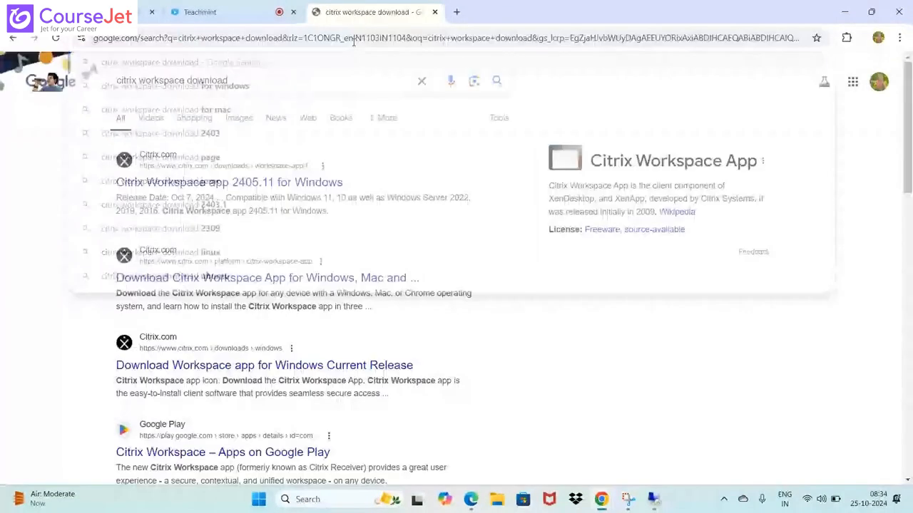
{"action": "left_click", "coordinate": [333, 183]}
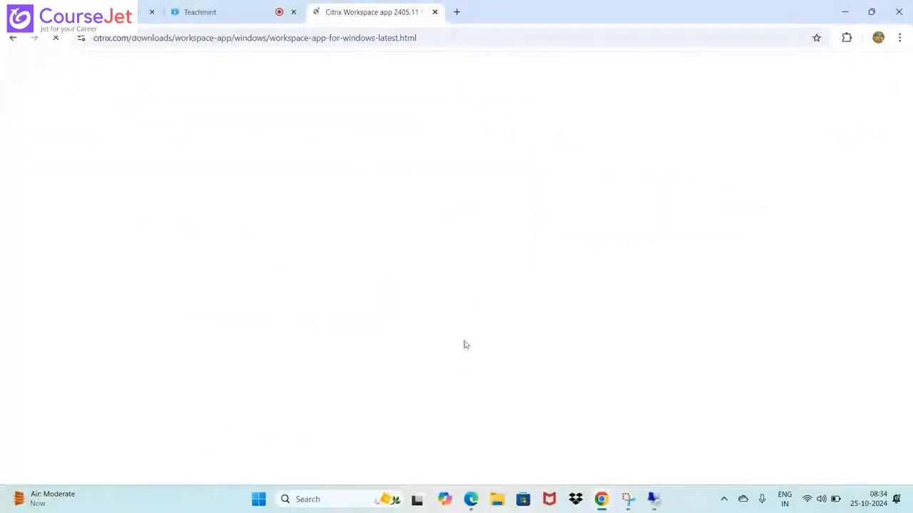
Switch back to the remote session, close its Edge window and return to the Receiver folder on the DL virtual machine
{"action": "left_click", "coordinate": [653, 501]}
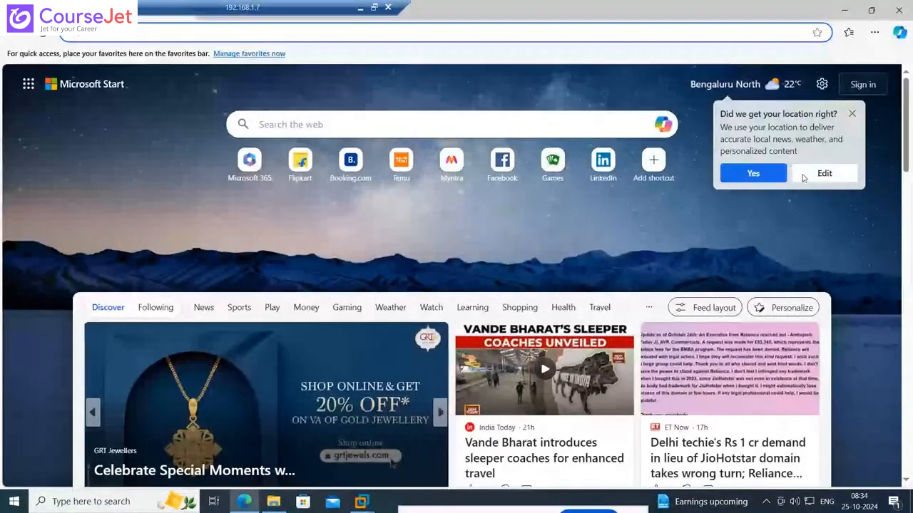
{"action": "left_click", "coordinate": [851, 113]}
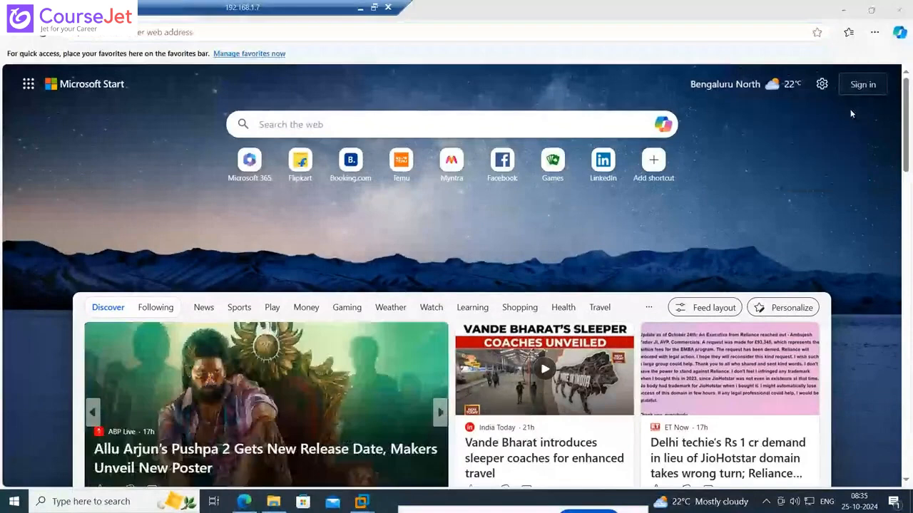
{"action": "left_click", "coordinate": [899, 12]}
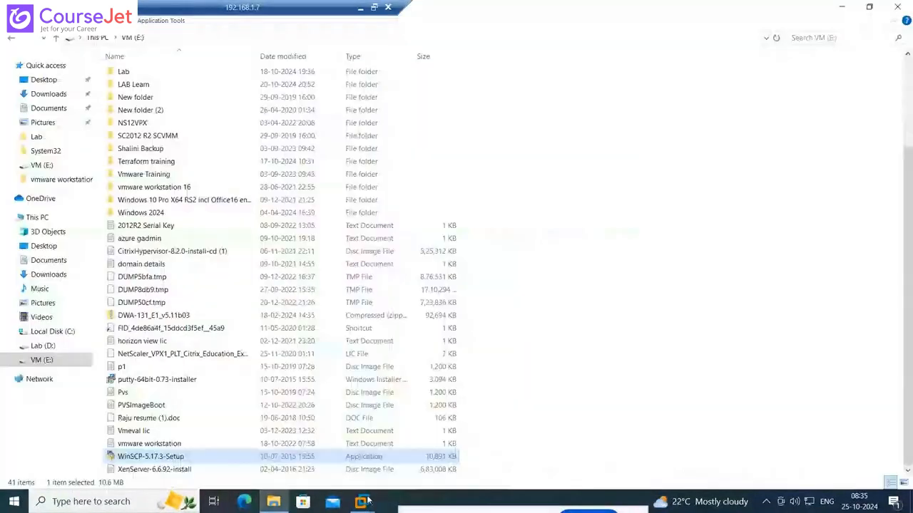
{"action": "mouse_move", "coordinate": [363, 502]}
{"action": "mouse_move", "coordinate": [806, 445]}
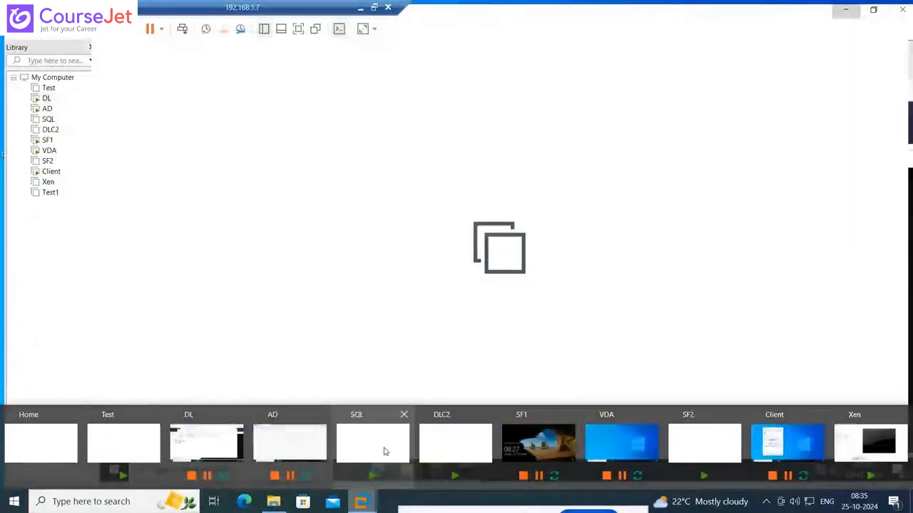
{"action": "left_click", "coordinate": [384, 452]}
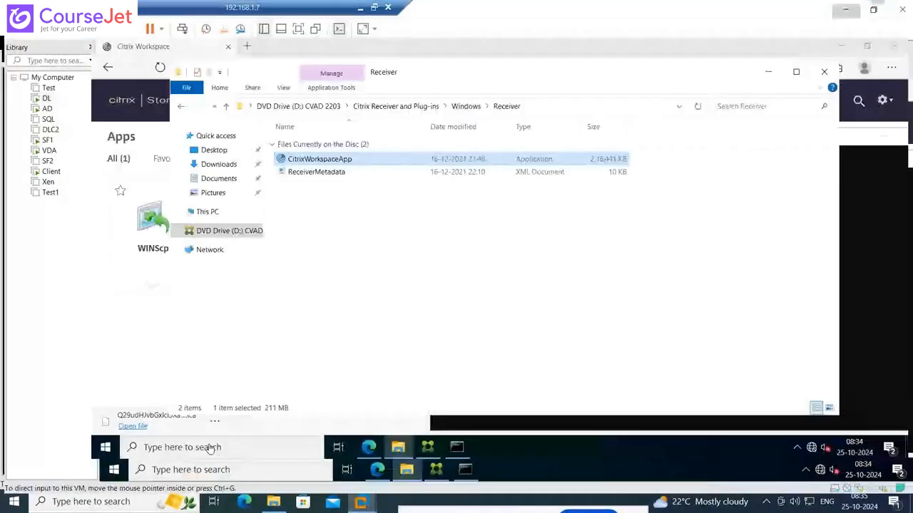
{"action": "left_click", "coordinate": [410, 316]}
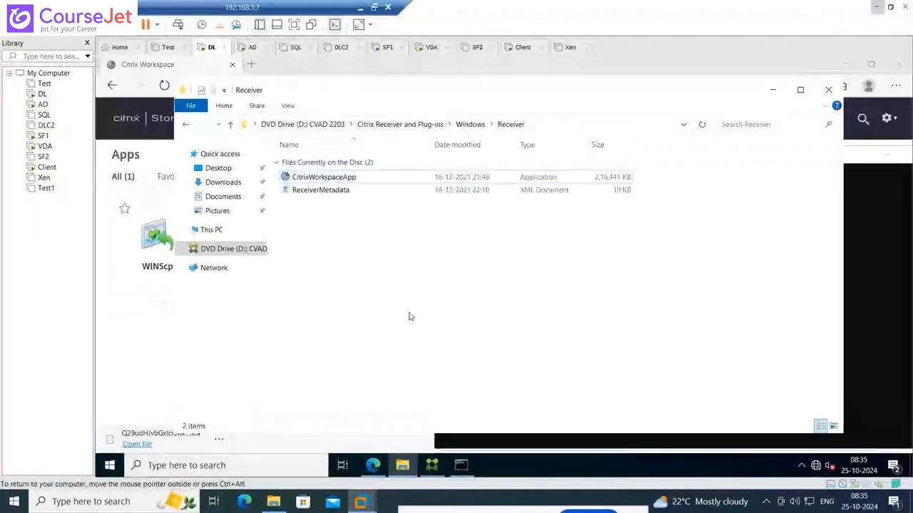
Try to install CitrixWorkspaceApp on the DL machine, accepting the license and leaving single sign-on disabled, and close the Receiver folder
{"action": "double_click", "coordinate": [340, 178]}
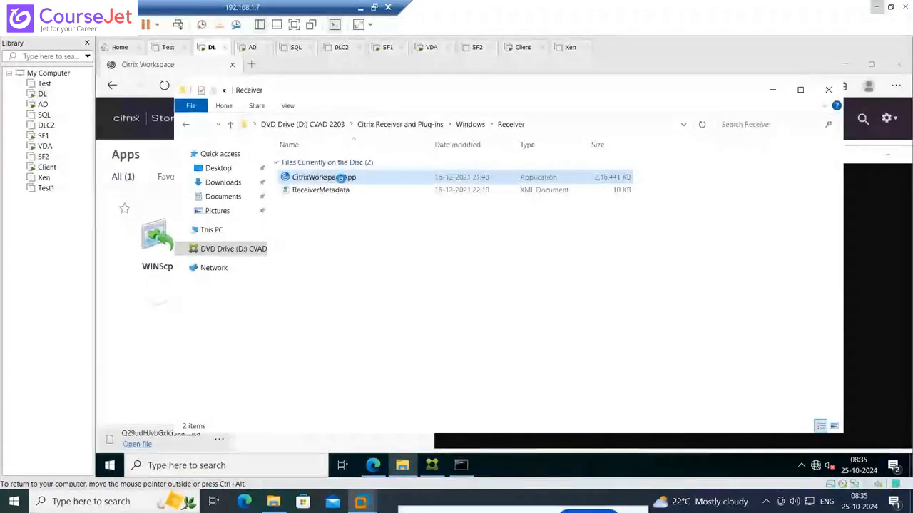
{"action": "right_click", "coordinate": [341, 178]}
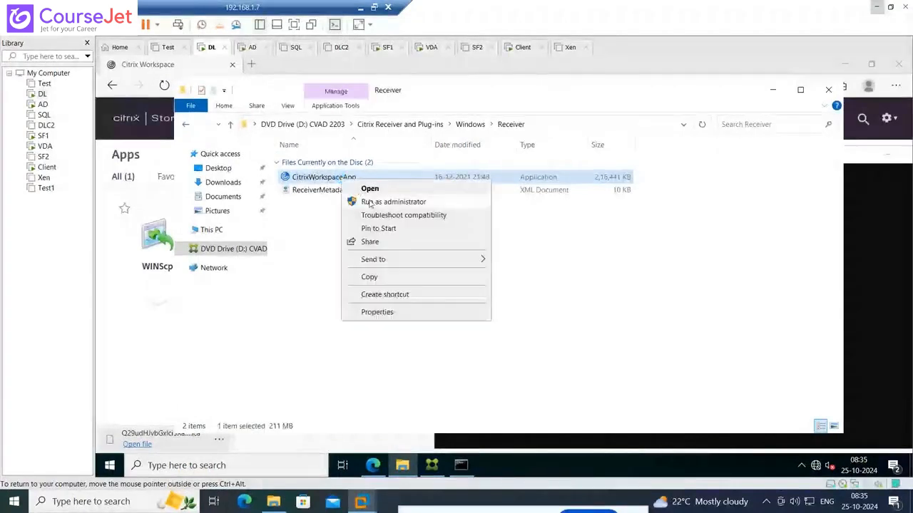
{"action": "left_click", "coordinate": [370, 190]}
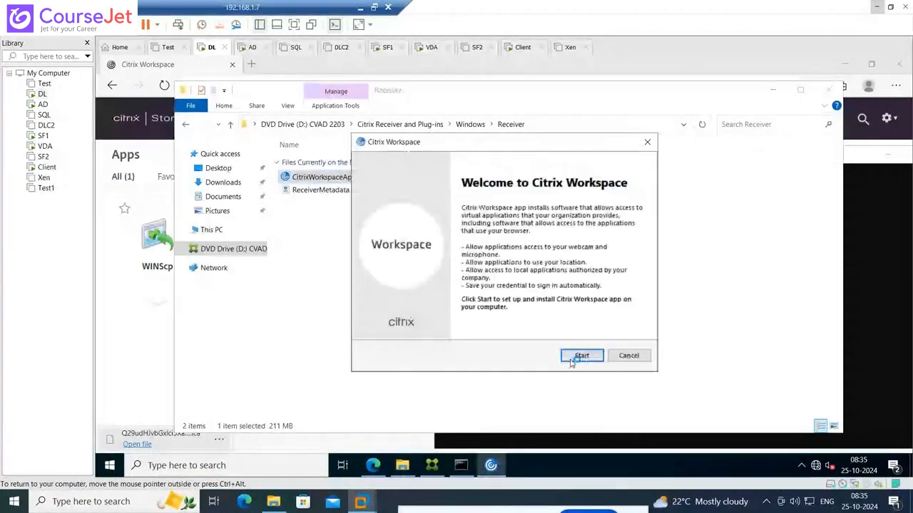
{"action": "left_click", "coordinate": [579, 355]}
{"action": "left_click", "coordinate": [401, 330]}
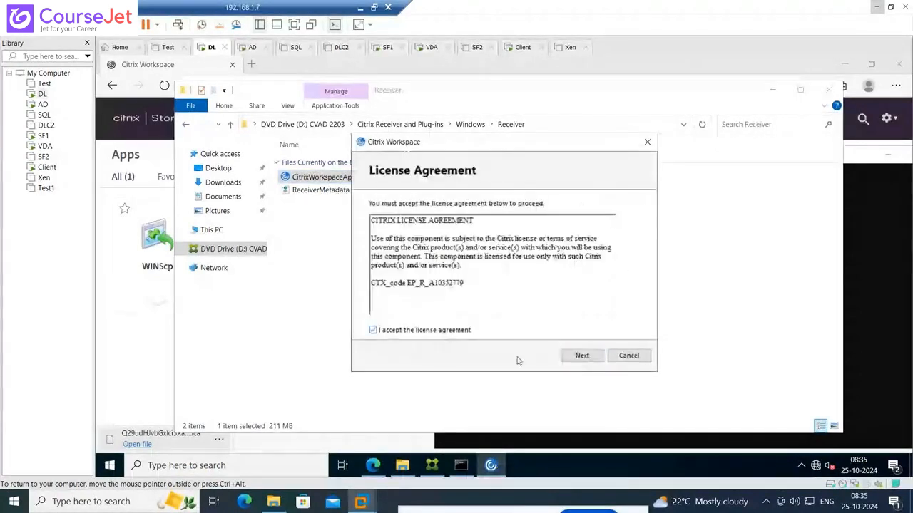
{"action": "left_click", "coordinate": [594, 360]}
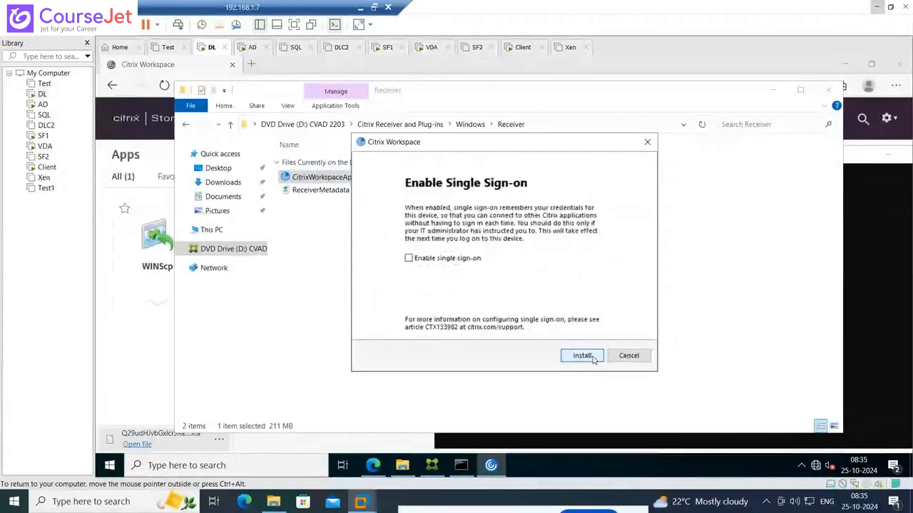
{"action": "left_click", "coordinate": [592, 357]}
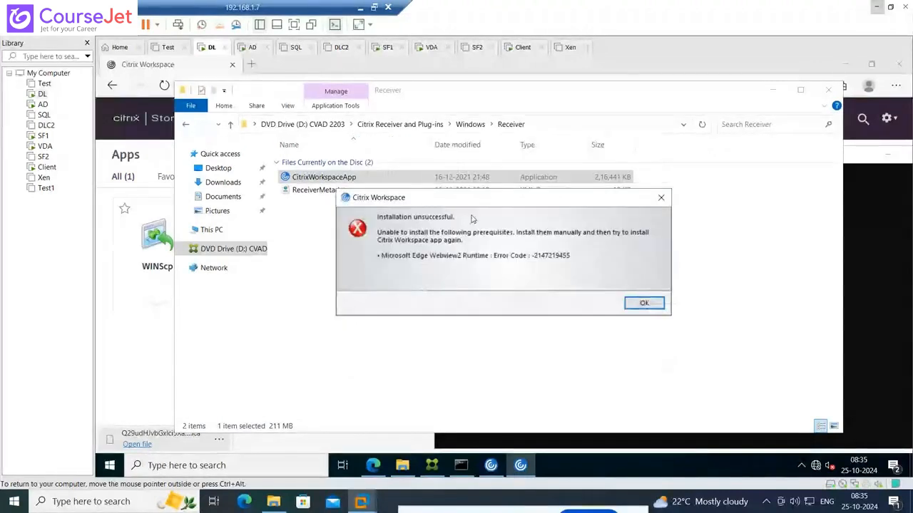
{"action": "left_click", "coordinate": [661, 198]}
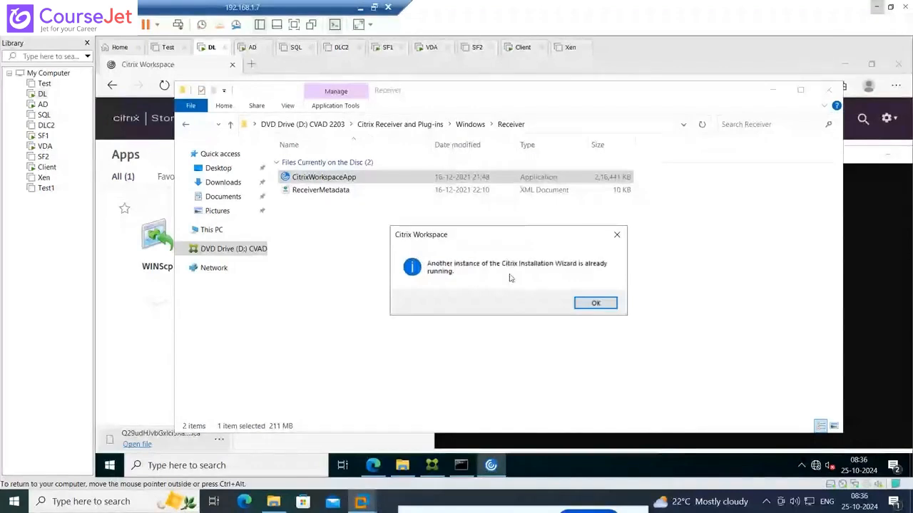
{"action": "left_click", "coordinate": [616, 235]}
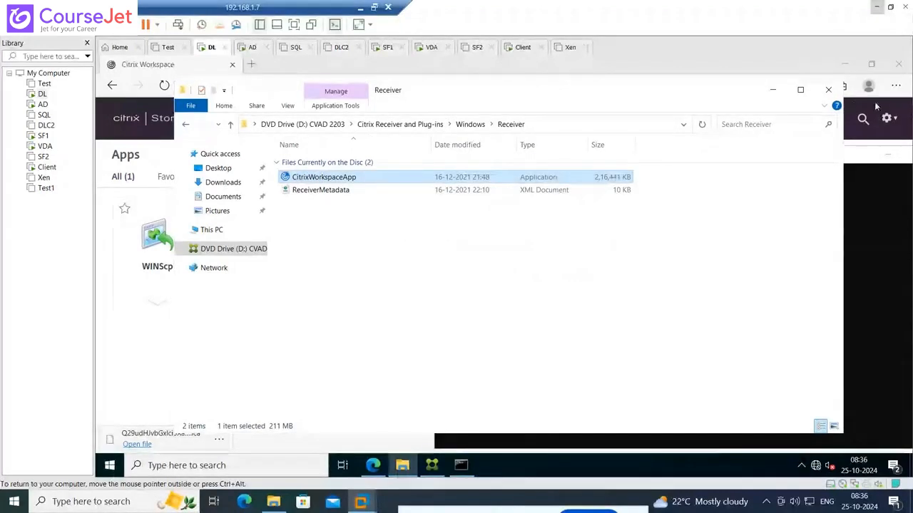
{"action": "left_click", "coordinate": [828, 90]}
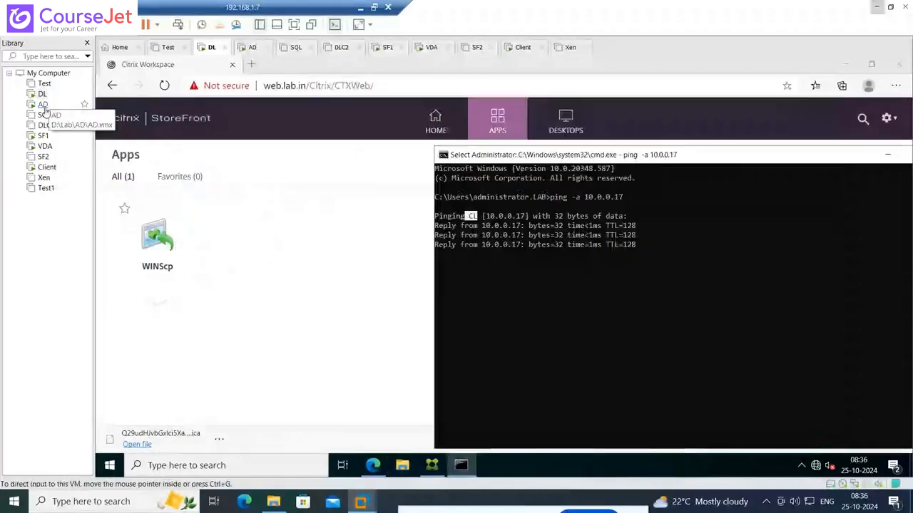
Connect the Citrix_Virtual_Apps_and_Desktops_7_2203.iso image to the AD virtual machine's CD/DVD drive
{"action": "left_click", "coordinate": [43, 104]}
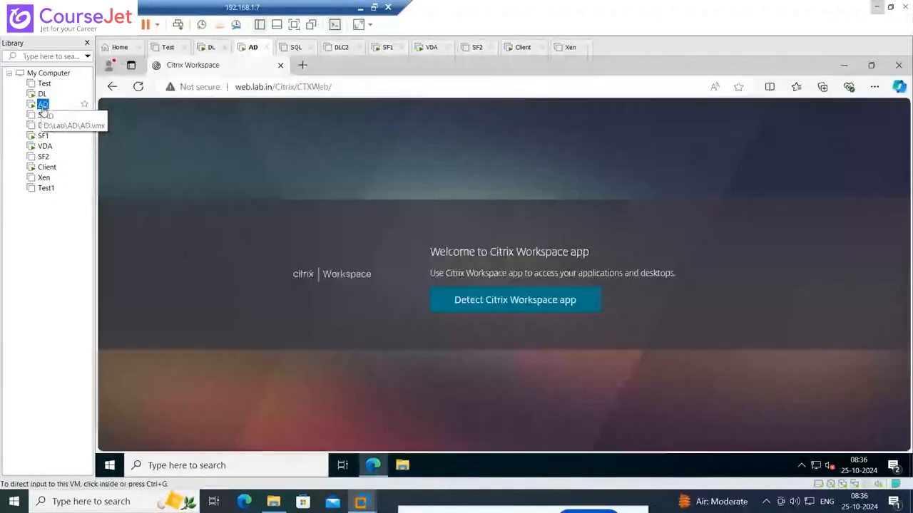
{"action": "left_click", "coordinate": [846, 64]}
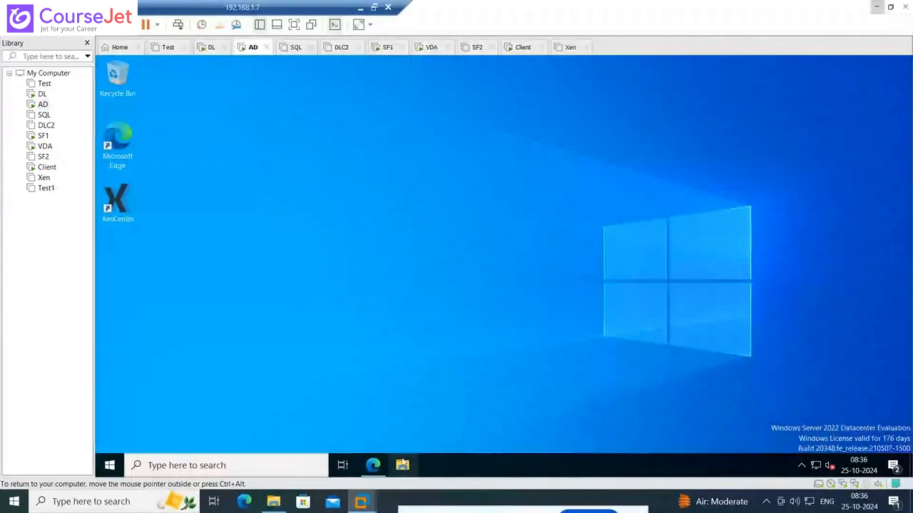
{"action": "right_click", "coordinate": [41, 106]}
{"action": "left_click", "coordinate": [89, 295]}
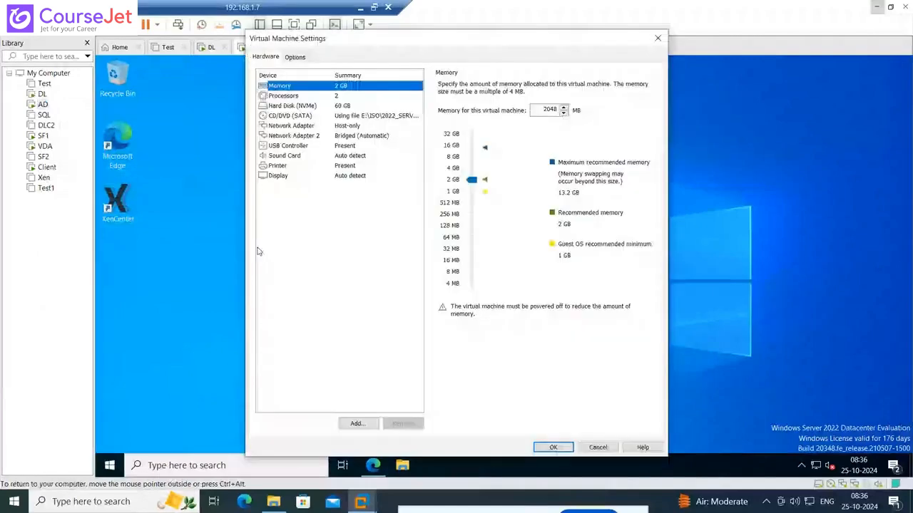
{"action": "left_click", "coordinate": [290, 115]}
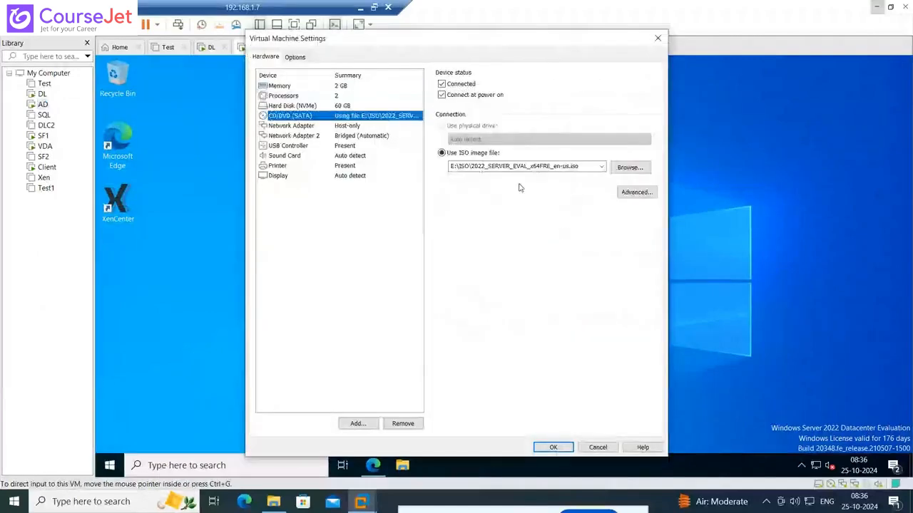
{"action": "left_click", "coordinate": [601, 166]}
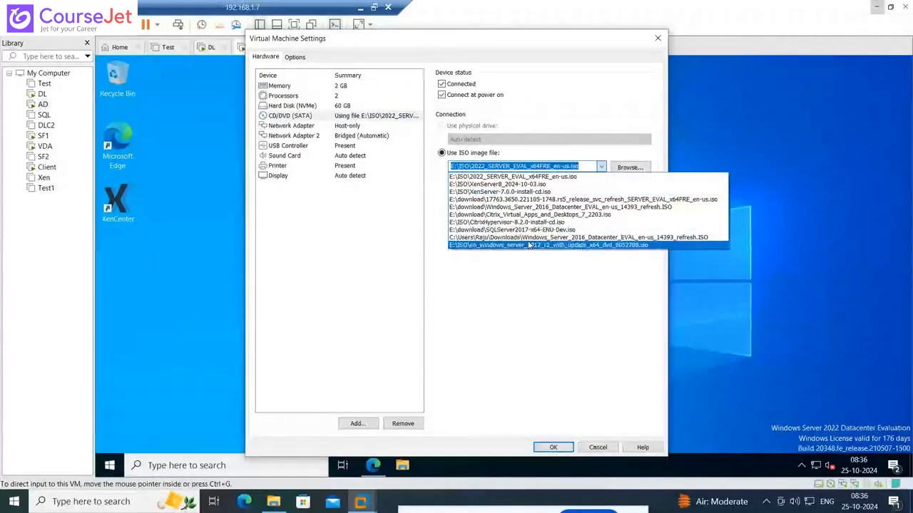
{"action": "left_click", "coordinate": [529, 213]}
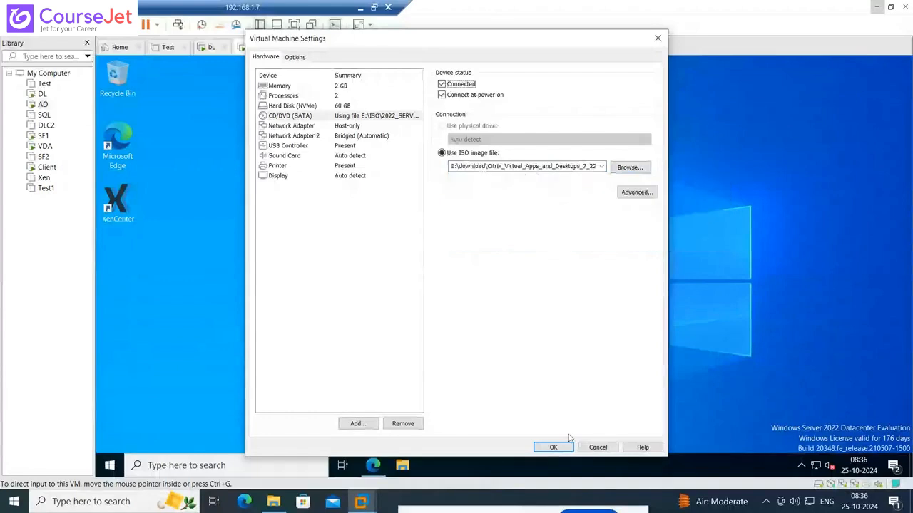
{"action": "left_click", "coordinate": [562, 447]}
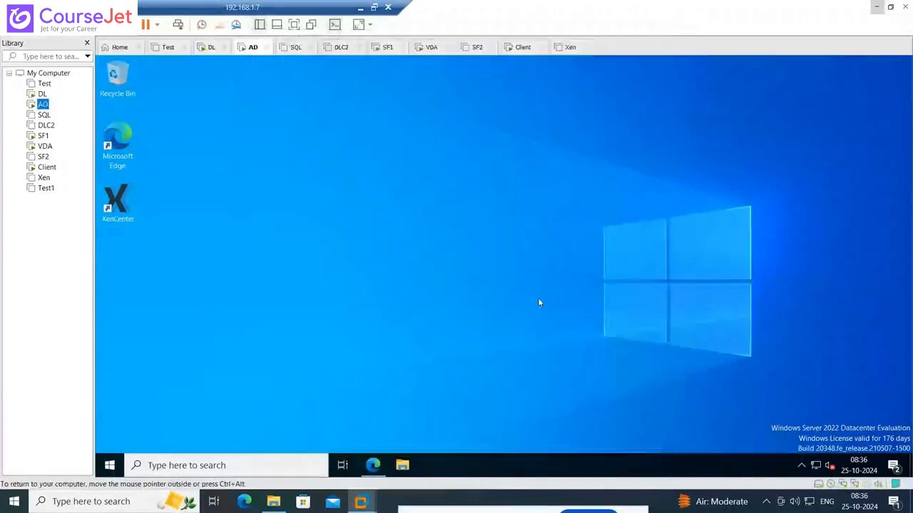
Browse the CVAD 2203 disc on the AD machine to Citrix Receiver and Plug-ins > Windows > Receiver, select CitrixWorkspaceApp, and minimize the folder
{"action": "left_click", "coordinate": [403, 466]}
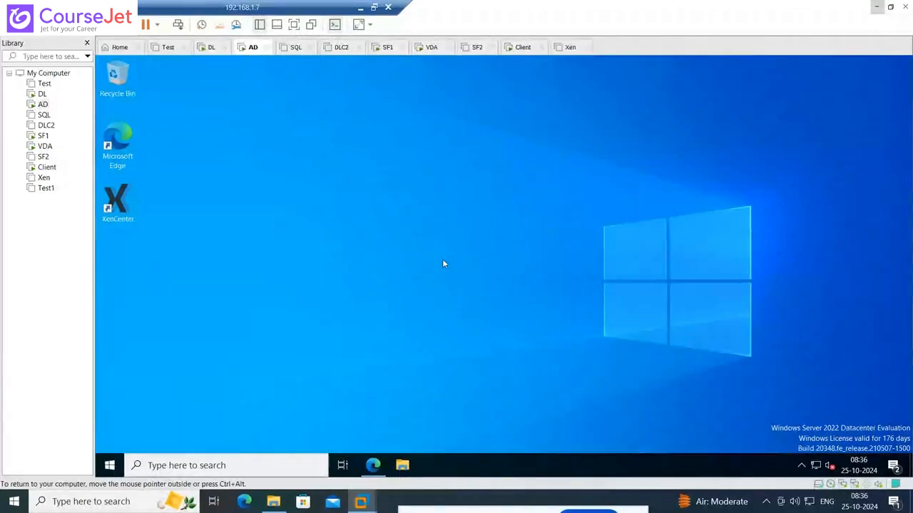
{"action": "left_click", "coordinate": [404, 465]}
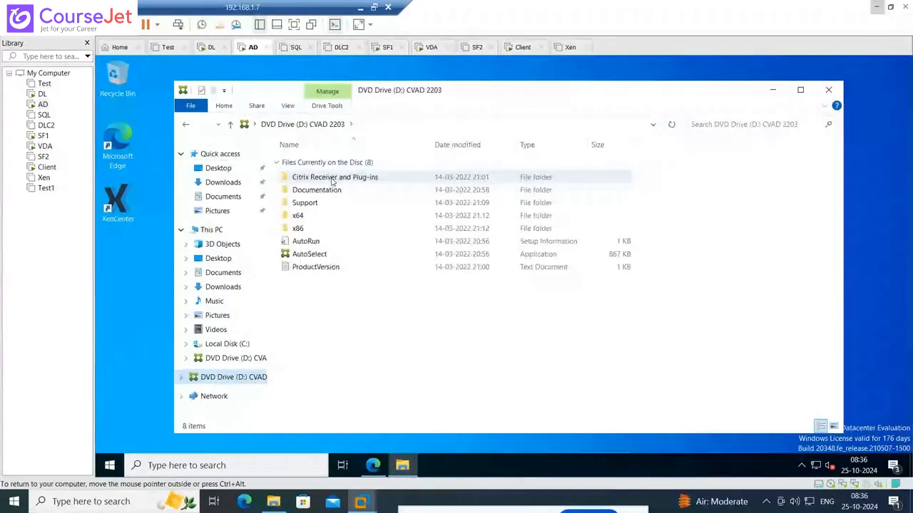
{"action": "double_click", "coordinate": [316, 179]}
{"action": "double_click", "coordinate": [317, 178]}
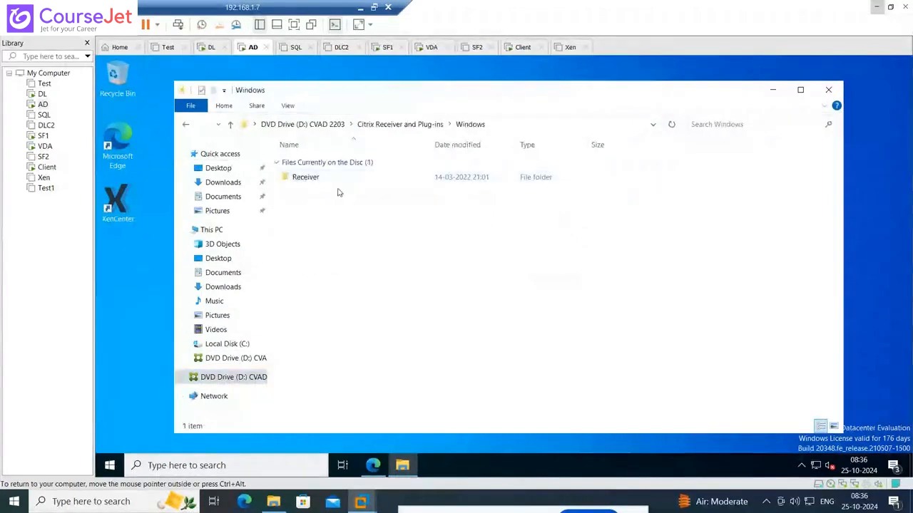
{"action": "left_click", "coordinate": [324, 180]}
{"action": "double_click", "coordinate": [324, 180]}
{"action": "double_click", "coordinate": [326, 178]}
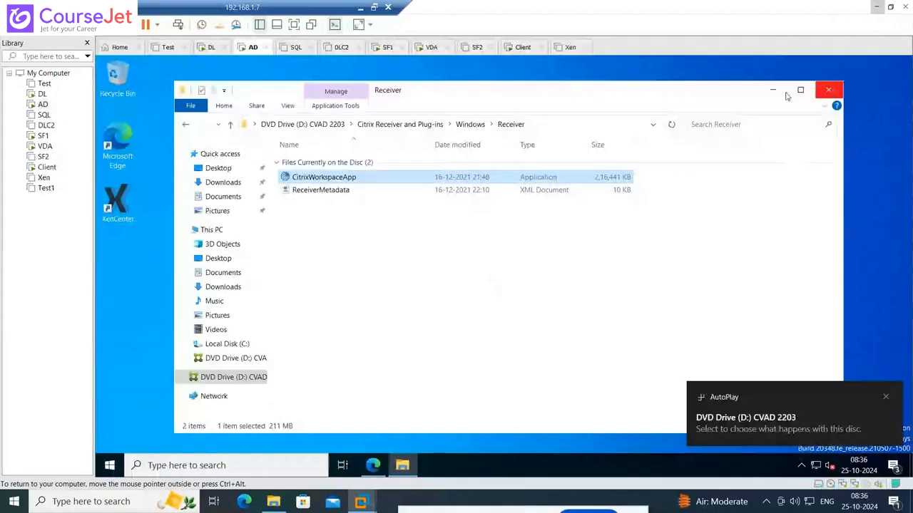
{"action": "left_click", "coordinate": [829, 93]}
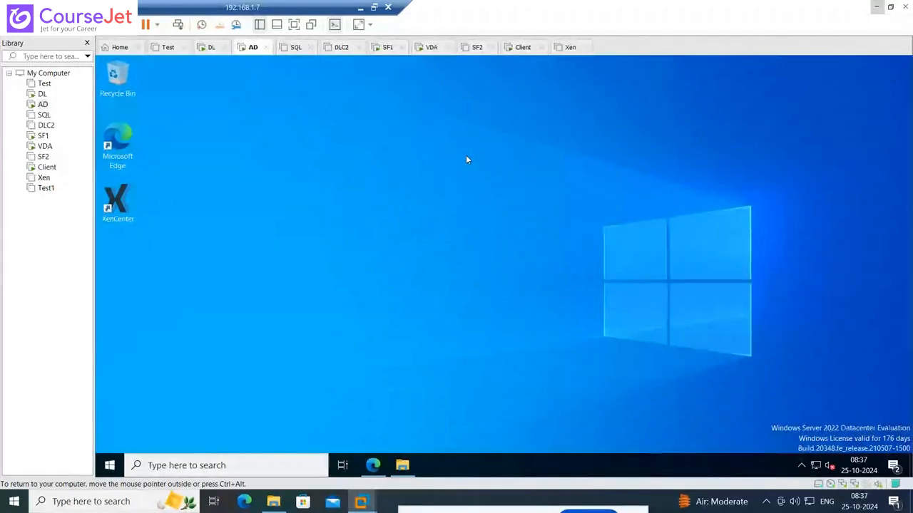
Open the AD machine's network settings, minimize the Settings window and refresh the desktop
{"action": "right_click", "coordinate": [814, 467]}
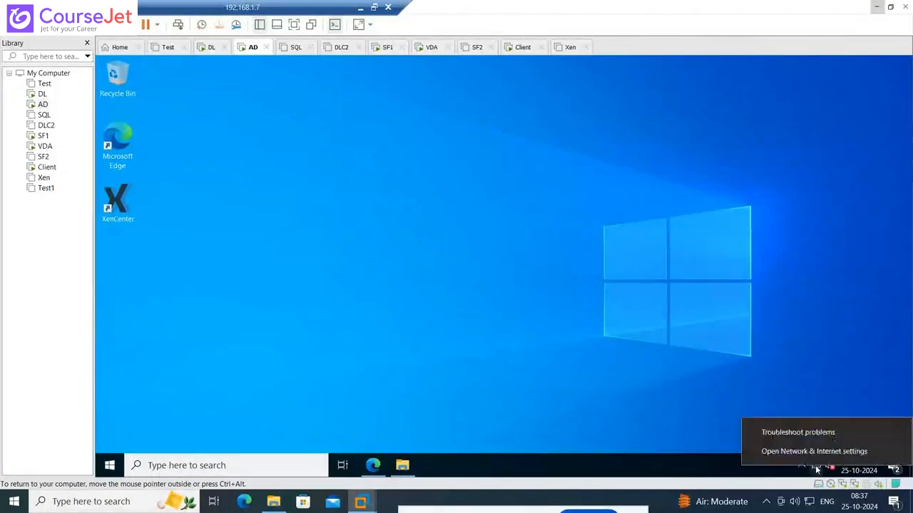
{"action": "left_click", "coordinate": [643, 285]}
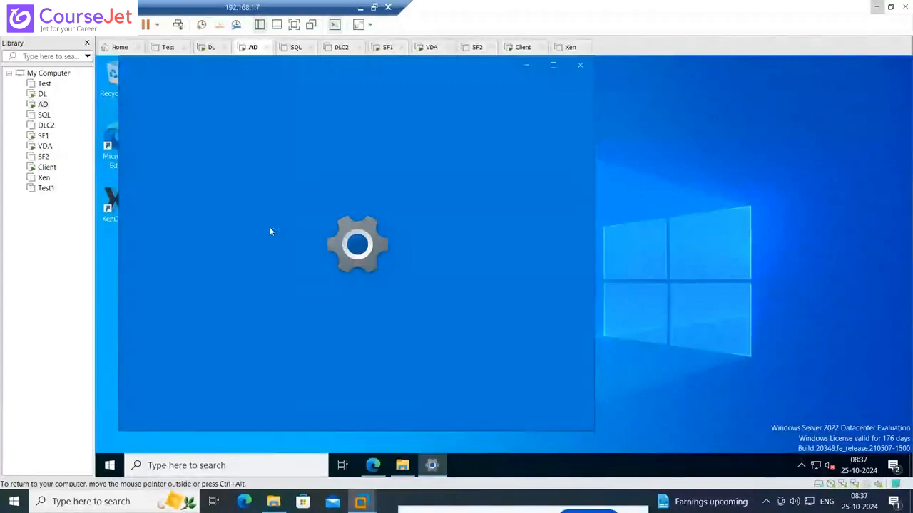
{"action": "left_click", "coordinate": [526, 65]}
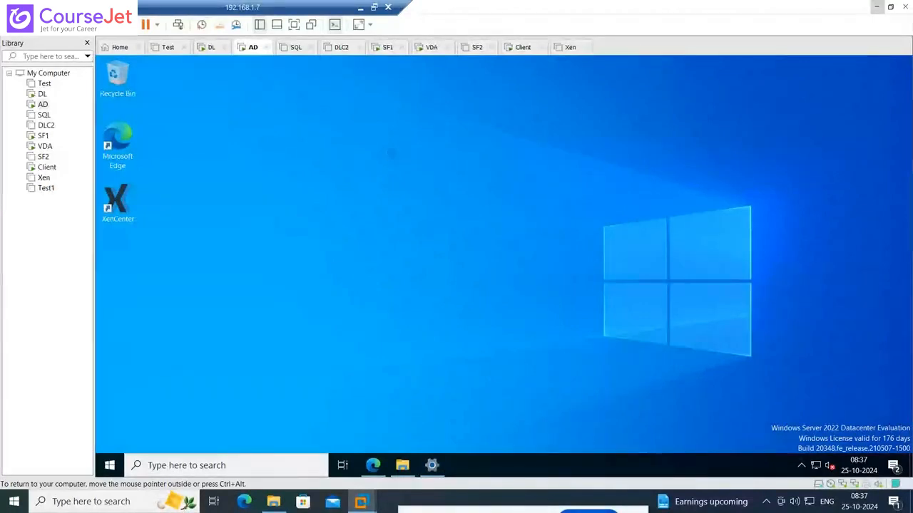
{"action": "right_click", "coordinate": [385, 151]}
{"action": "left_click", "coordinate": [411, 185]}
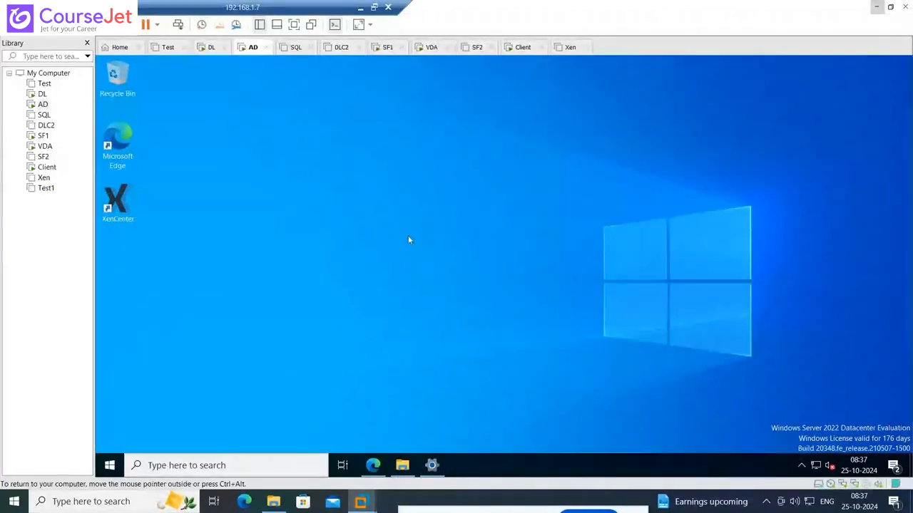
Install CitrixWorkspaceApp from the Receiver folder on the AD machine, accepting the license and leaving single sign-on disabled, and minimize the folder
{"action": "left_click", "coordinate": [402, 465]}
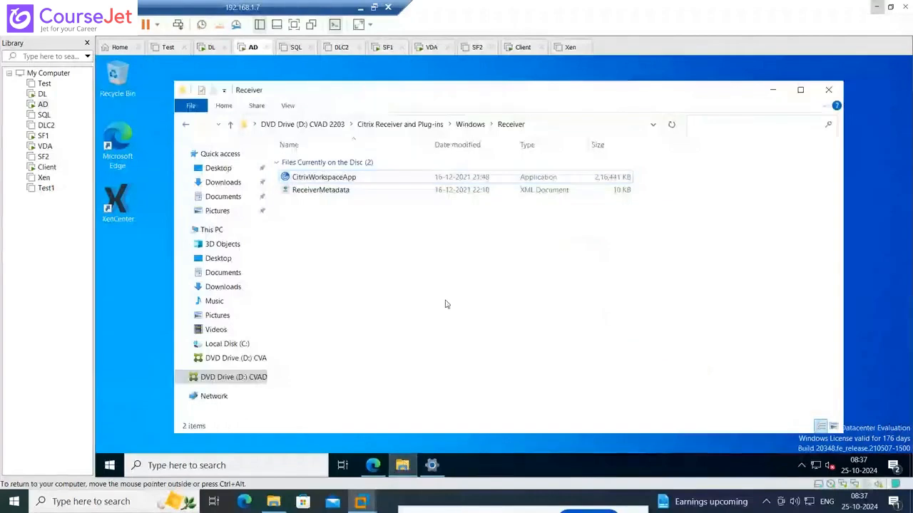
{"action": "right_click", "coordinate": [351, 175]}
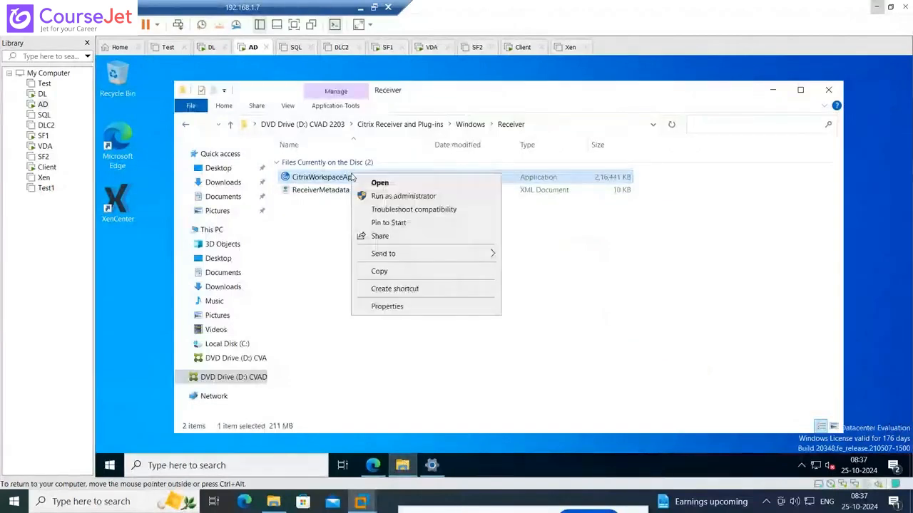
{"action": "left_click", "coordinate": [379, 183]}
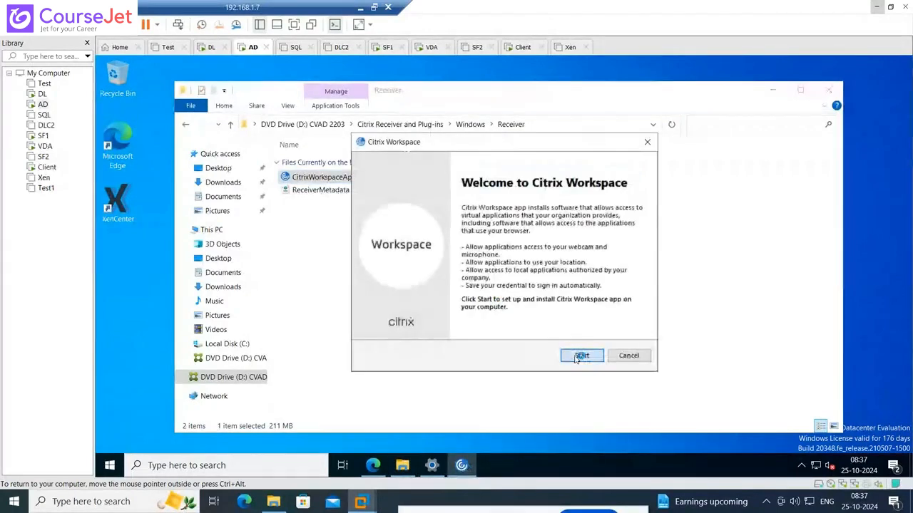
{"action": "left_click", "coordinate": [579, 357]}
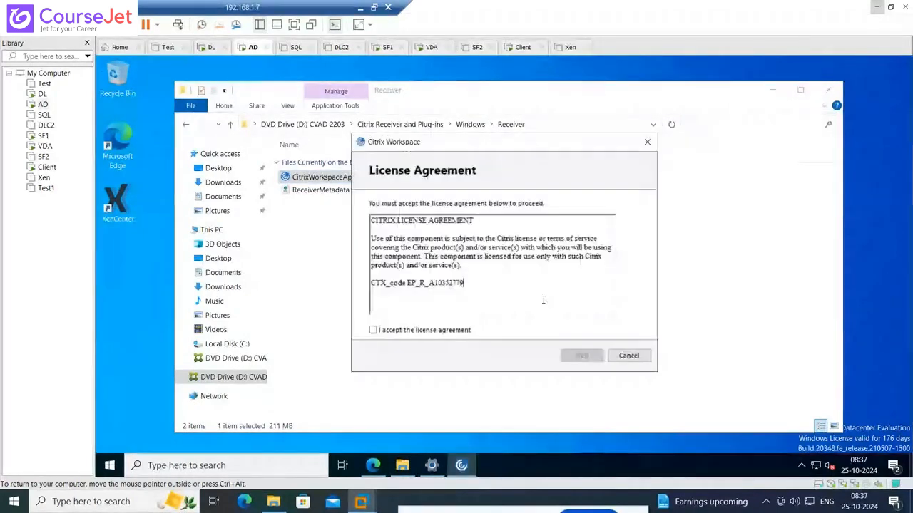
{"action": "left_click", "coordinate": [373, 329]}
{"action": "left_click", "coordinate": [582, 355]}
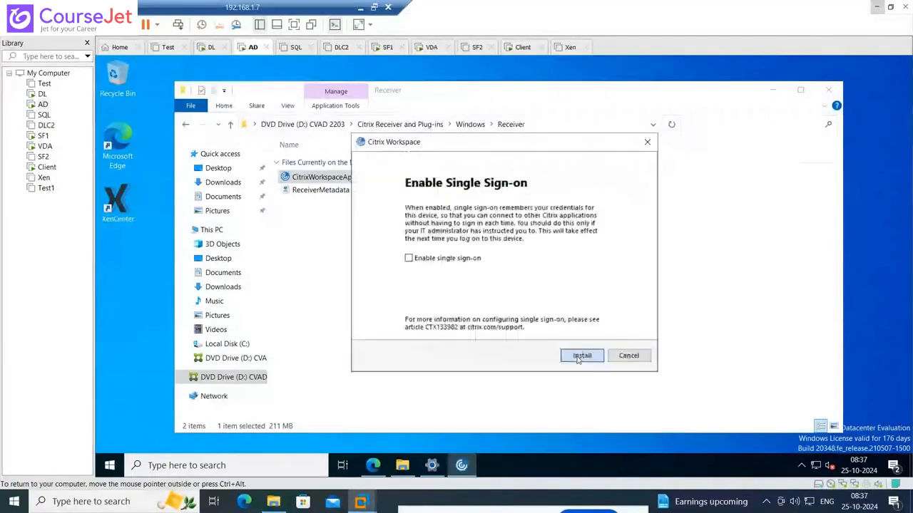
{"action": "left_click", "coordinate": [581, 356]}
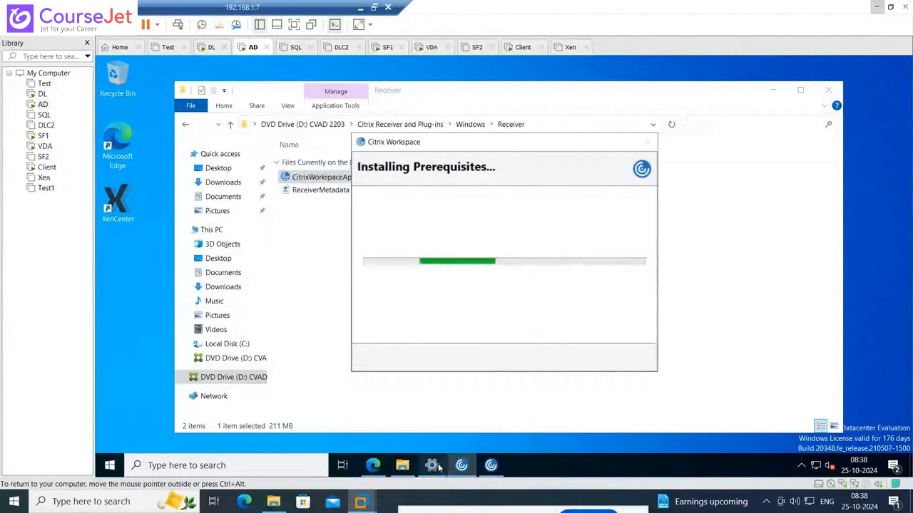
{"action": "mouse_move", "coordinate": [438, 467]}
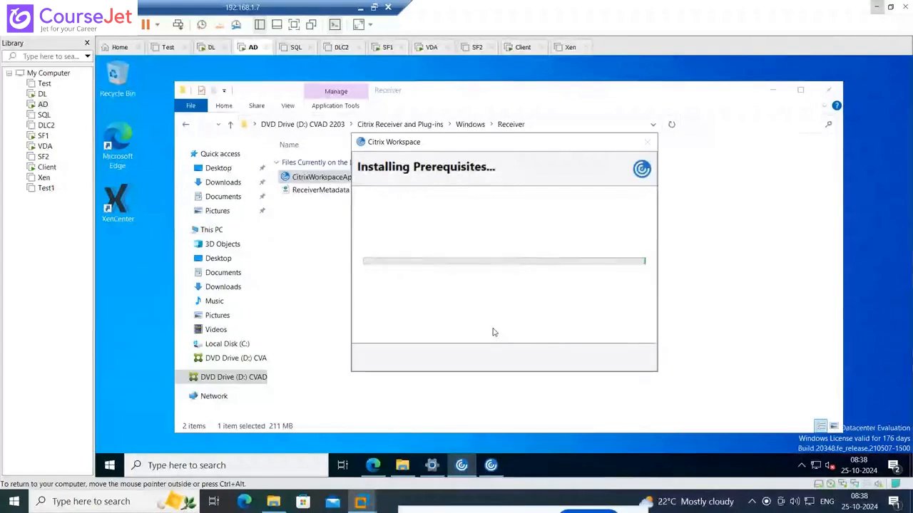
{"action": "left_click", "coordinate": [777, 95]}
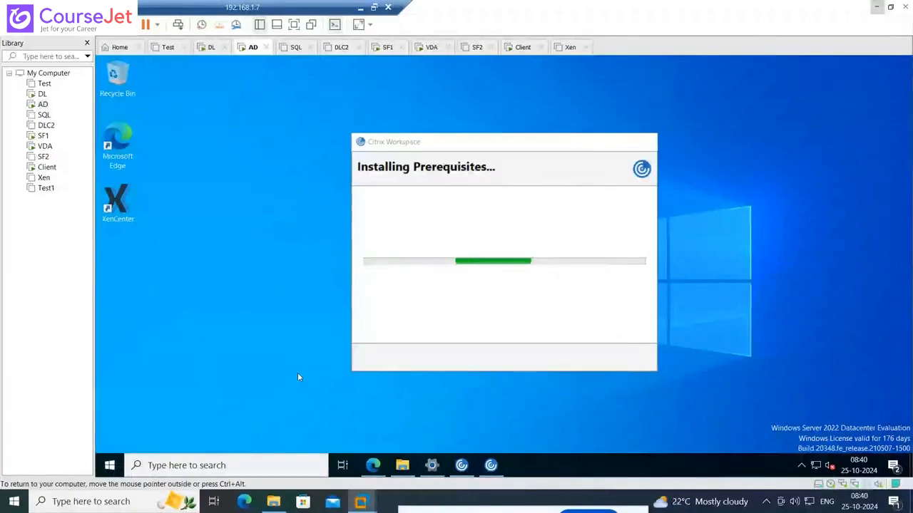
Run dsa.msc to open Active Directory Users and Computers, expand the Lab.in domain and show its Users container
{"action": "key", "text": "super+x"}
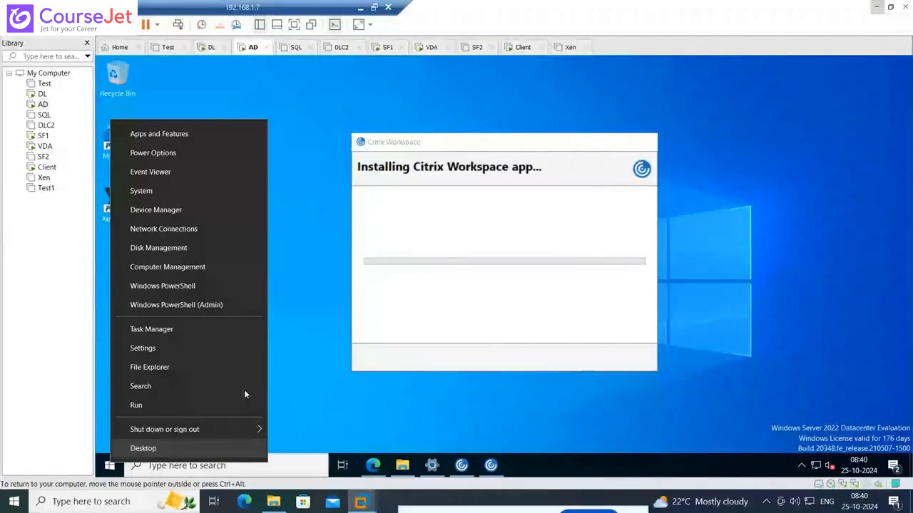
{"action": "left_click", "coordinate": [171, 405]}
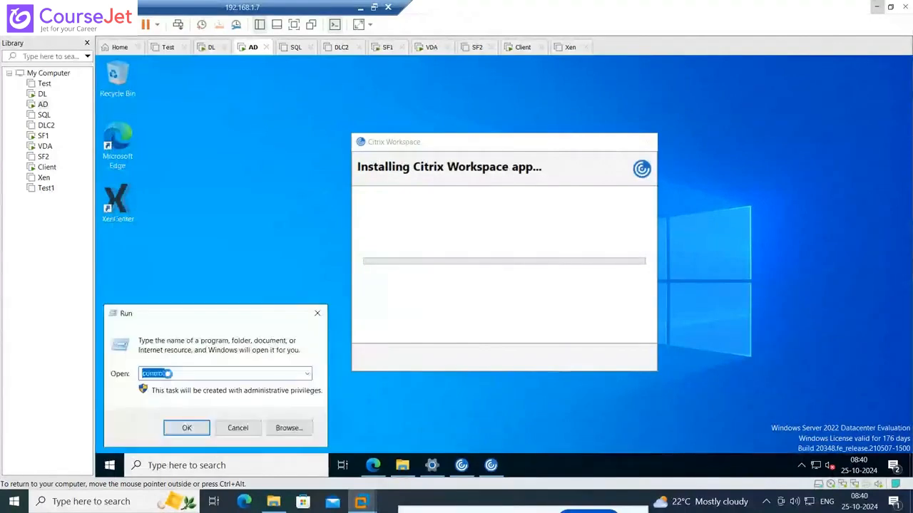
{"action": "type", "text": "c"}
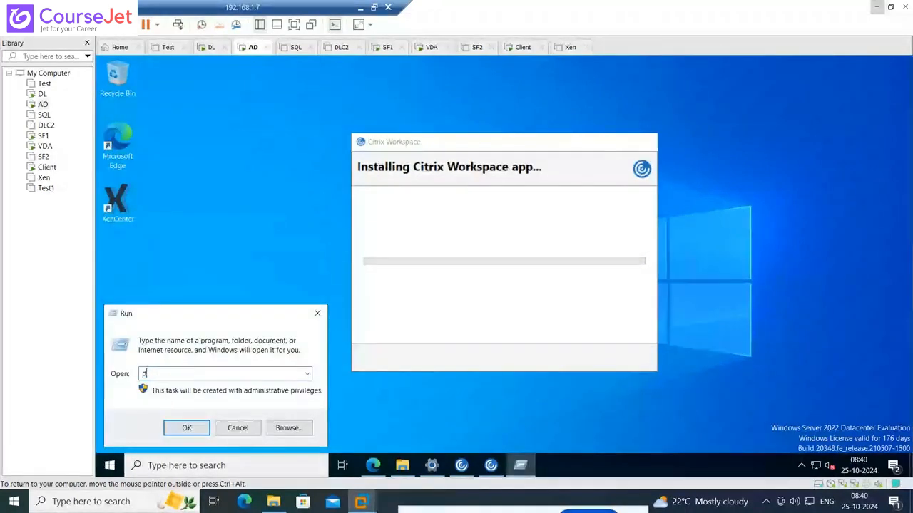
{"action": "type", "text": "sa."}
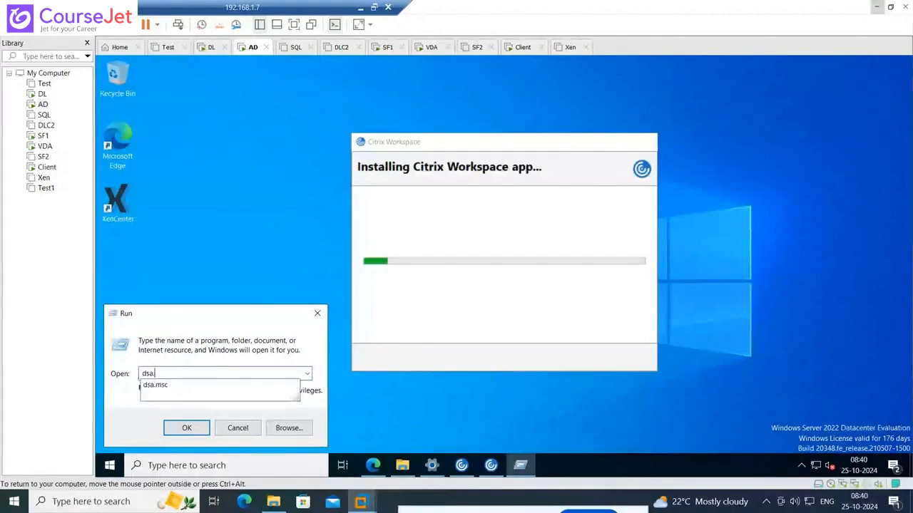
{"action": "left_click", "coordinate": [158, 385]}
{"action": "left_click", "coordinate": [184, 430]}
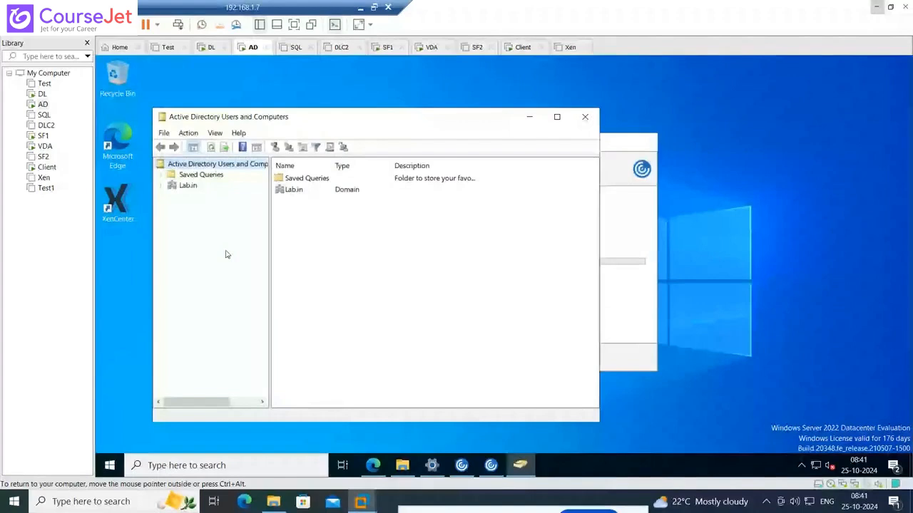
{"action": "left_click", "coordinate": [162, 186]}
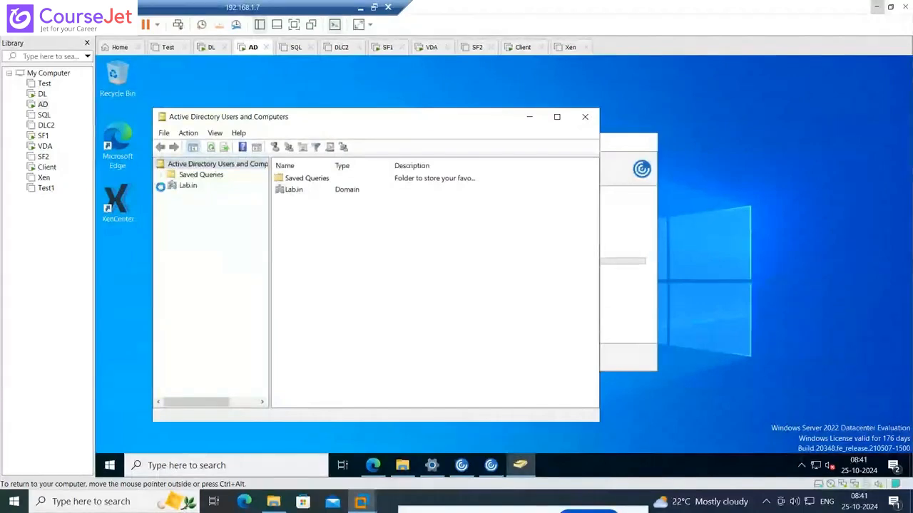
{"action": "left_click", "coordinate": [196, 250]}
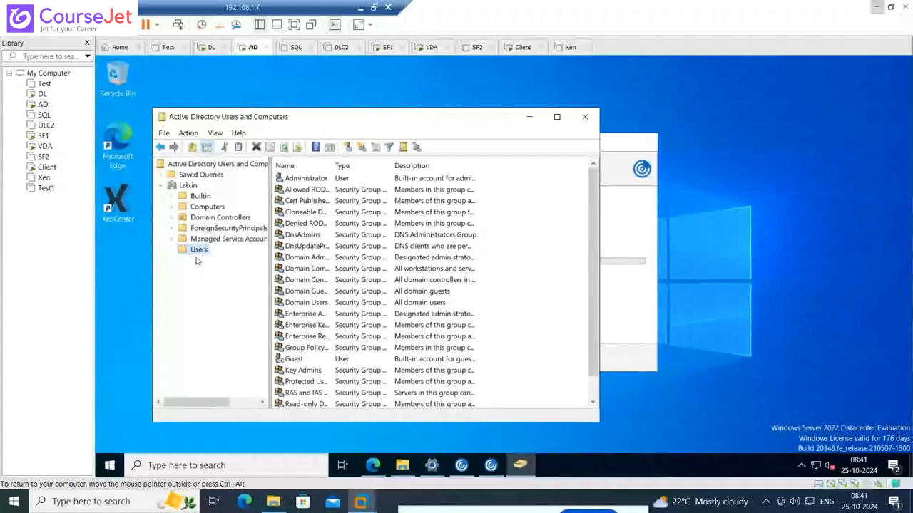
Create an organizational unit named Citrix in the Lab.in domain, keeping it protected from accidental deletion
{"action": "right_click", "coordinate": [192, 189]}
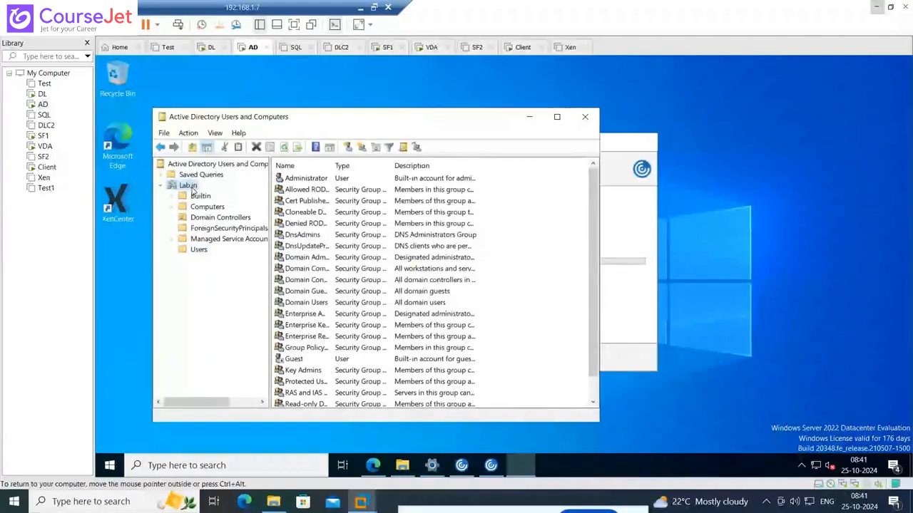
{"action": "right_click", "coordinate": [192, 187]}
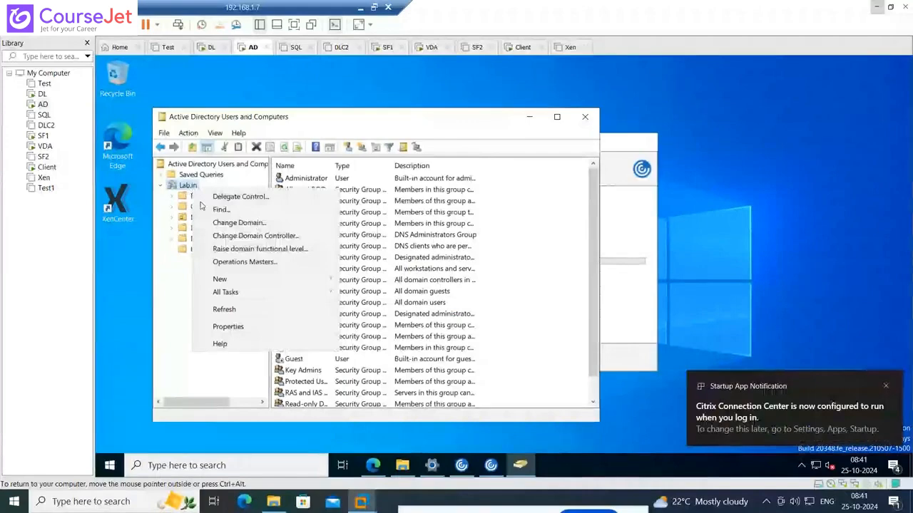
{"action": "mouse_move", "coordinate": [238, 284]}
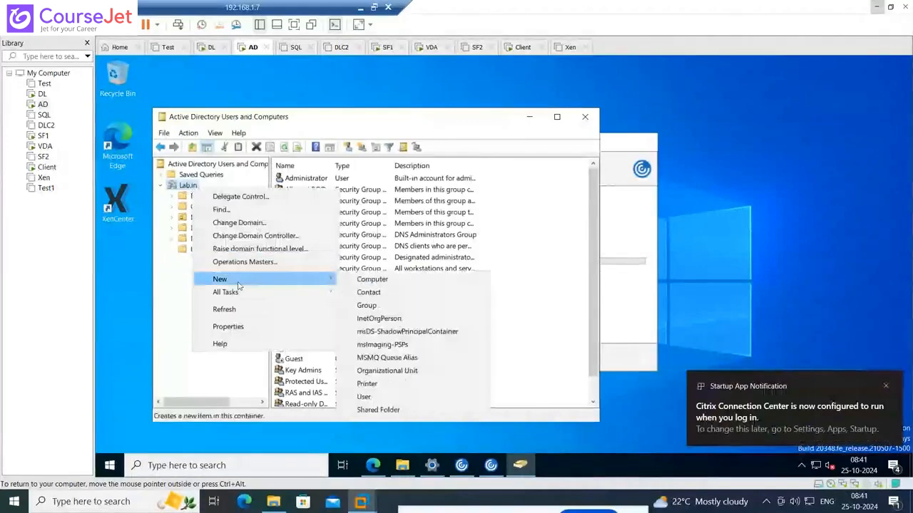
{"action": "left_click", "coordinate": [389, 372]}
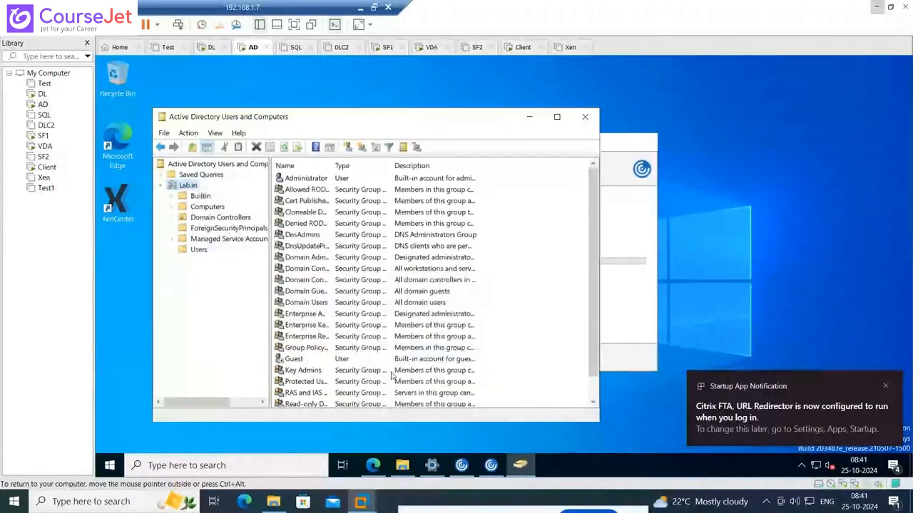
{"action": "type", "text": "Citr"}
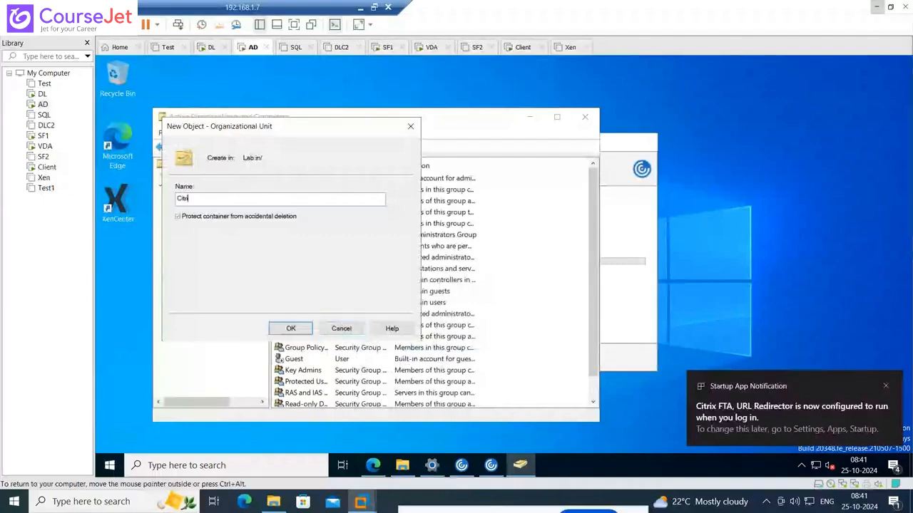
{"action": "type", "text": "ix"}
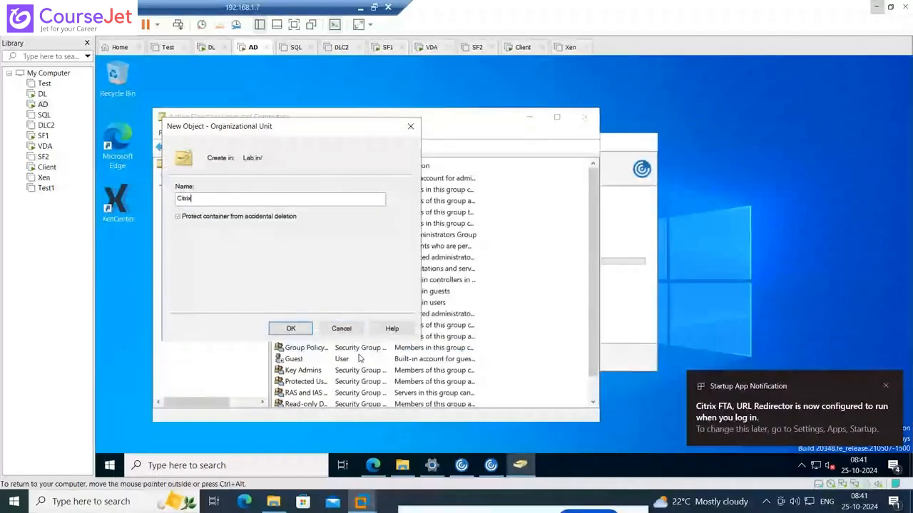
{"action": "left_click", "coordinate": [292, 329]}
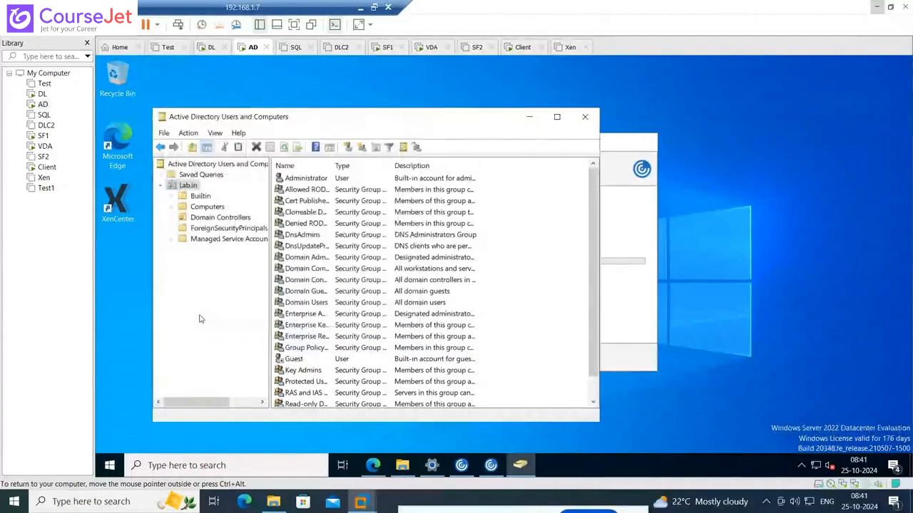
Start a new user in the Citrix organizational unit with first name Fin01 and user logon name Fin01
{"action": "left_click", "coordinate": [198, 260]}
{"action": "right_click", "coordinate": [302, 253]}
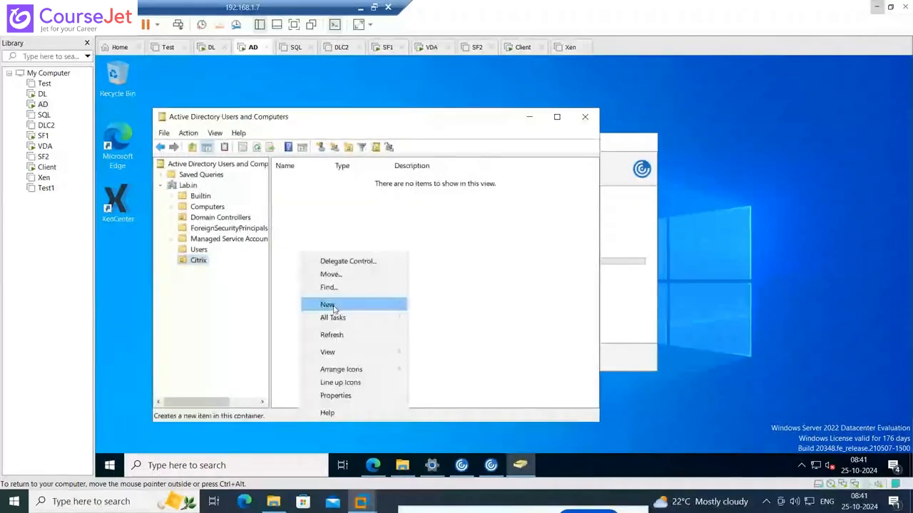
{"action": "left_click", "coordinate": [333, 306]}
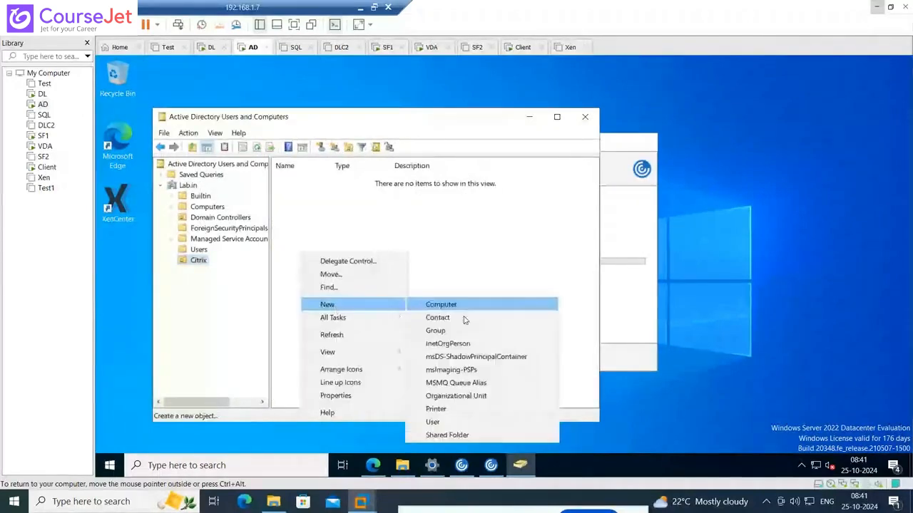
{"action": "left_click", "coordinate": [456, 422]}
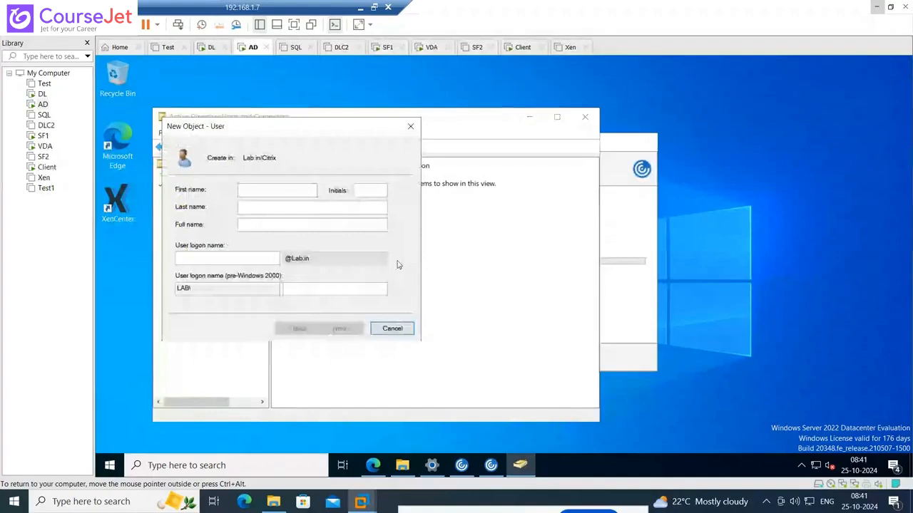
{"action": "type", "text": "Fin"}
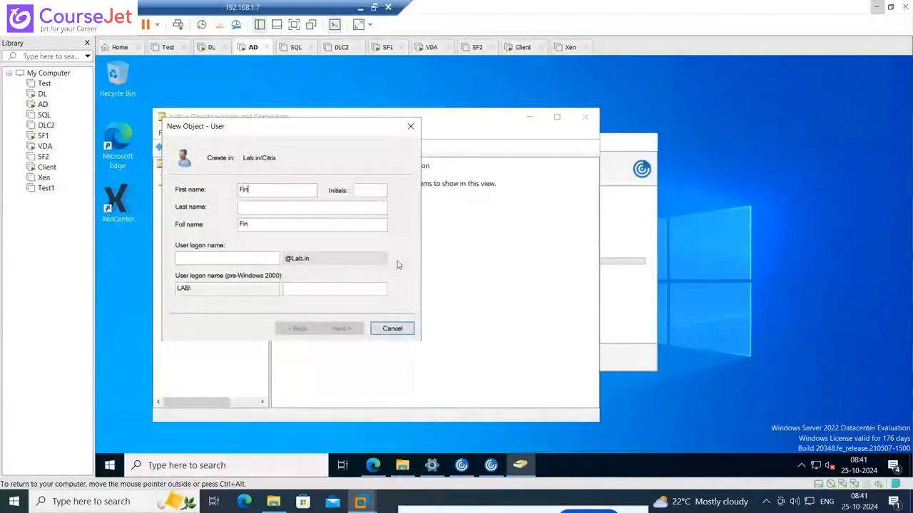
{"action": "type", "text": "01"}
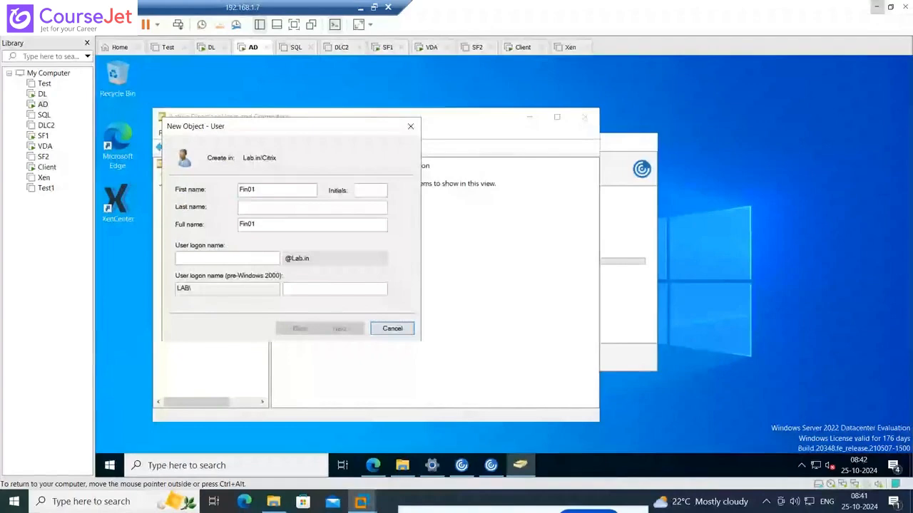
{"action": "double_click", "coordinate": [266, 189]}
{"action": "key", "text": "ctrl+c"}
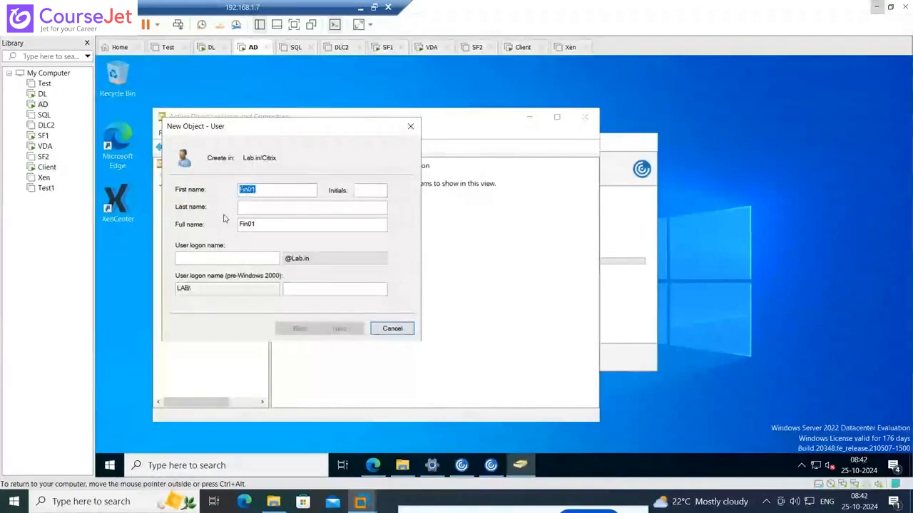
{"action": "left_click", "coordinate": [215, 257]}
{"action": "key", "text": "ctrl+v"}
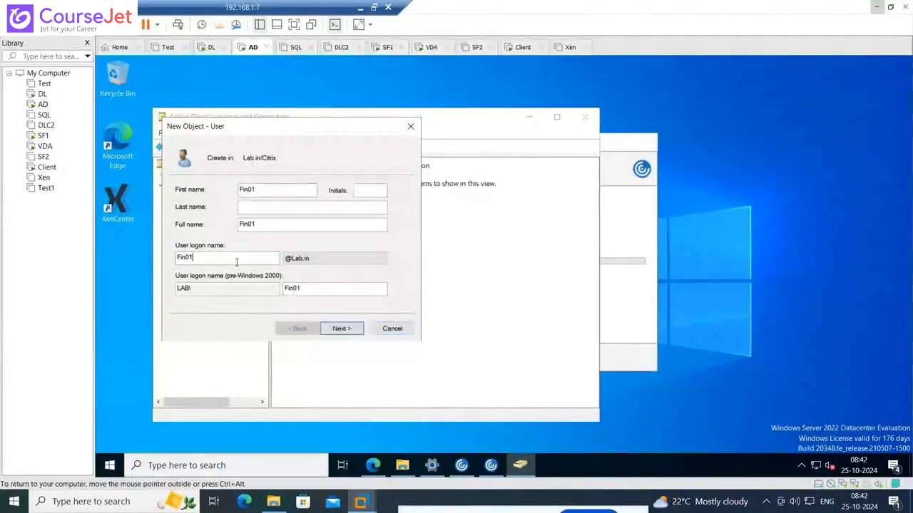
{"action": "left_click", "coordinate": [343, 328]}
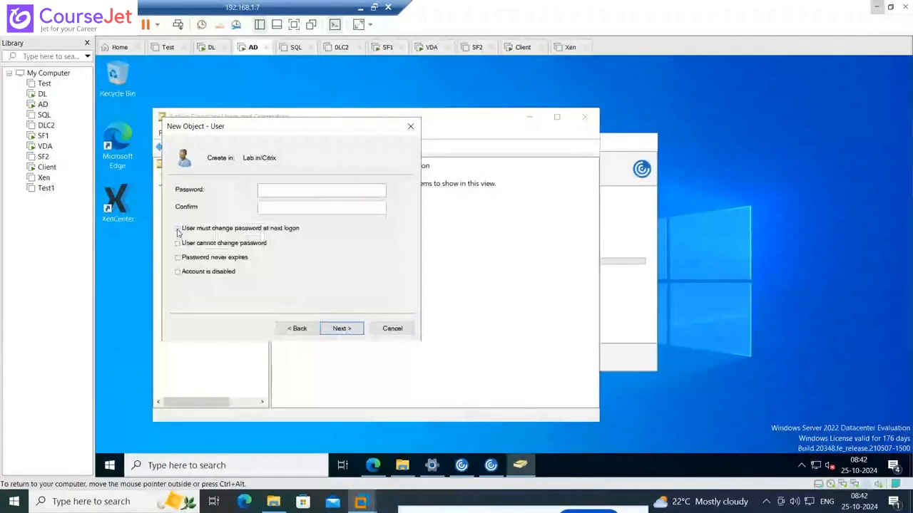
Enter and confirm the account password, set only Password never expires, finish creating the user and minimize Active Directory Users and Computers
{"action": "left_click", "coordinate": [178, 244]}
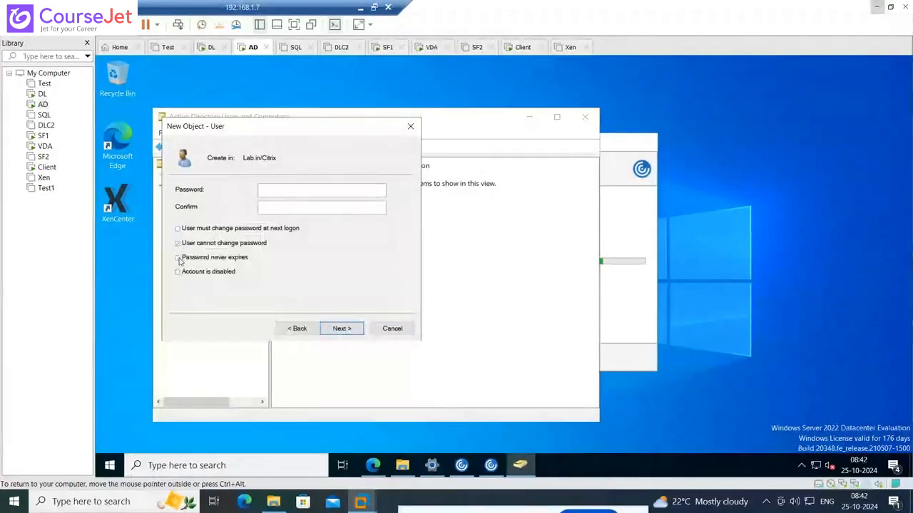
{"action": "left_click", "coordinate": [178, 244]}
{"action": "left_click", "coordinate": [178, 258]}
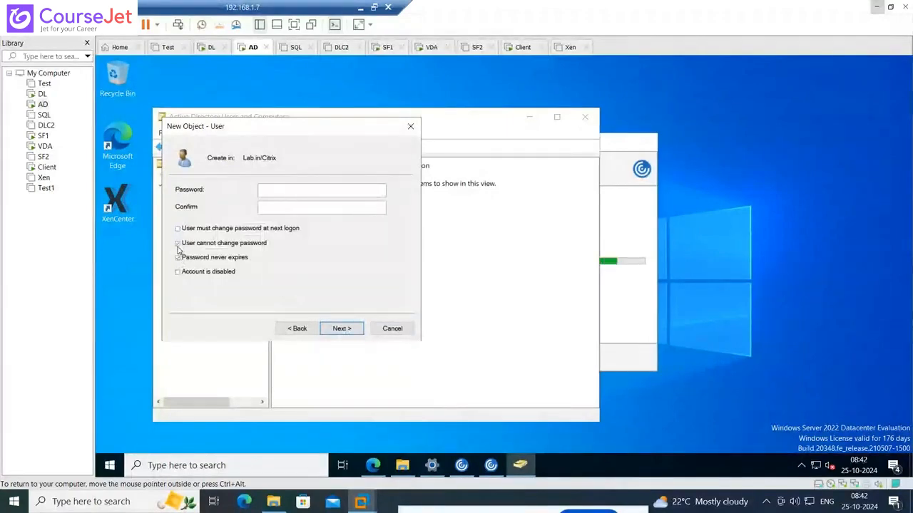
{"action": "left_click", "coordinate": [272, 188]}
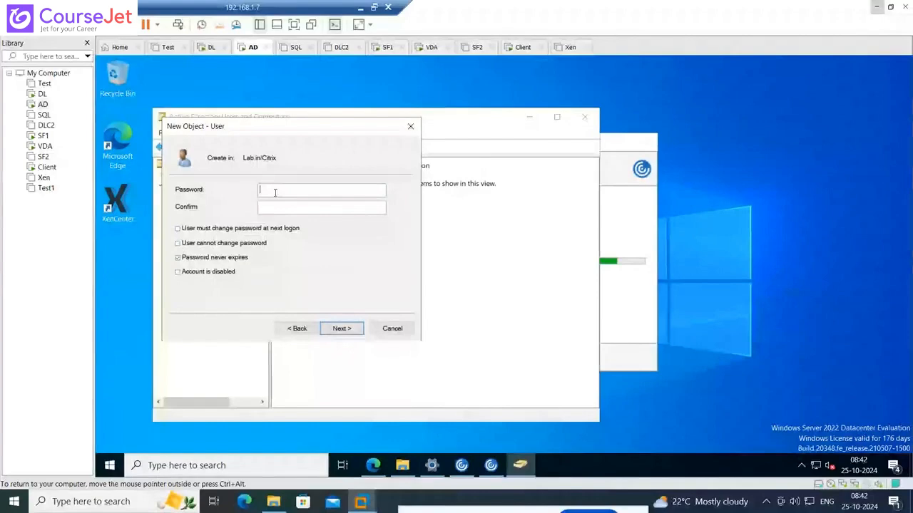
{"action": "type", "text": "••••••••••"}
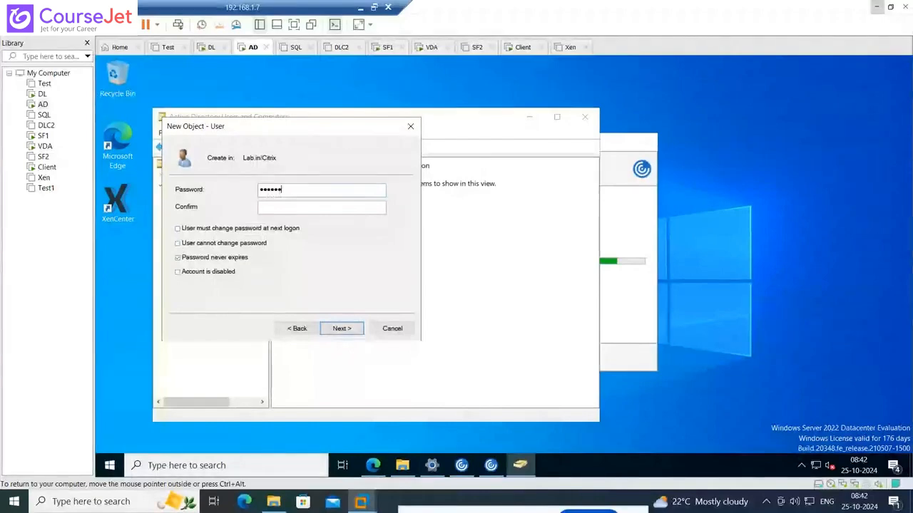
{"action": "key", "text": "Tab"}
{"action": "type", "text": "••"}
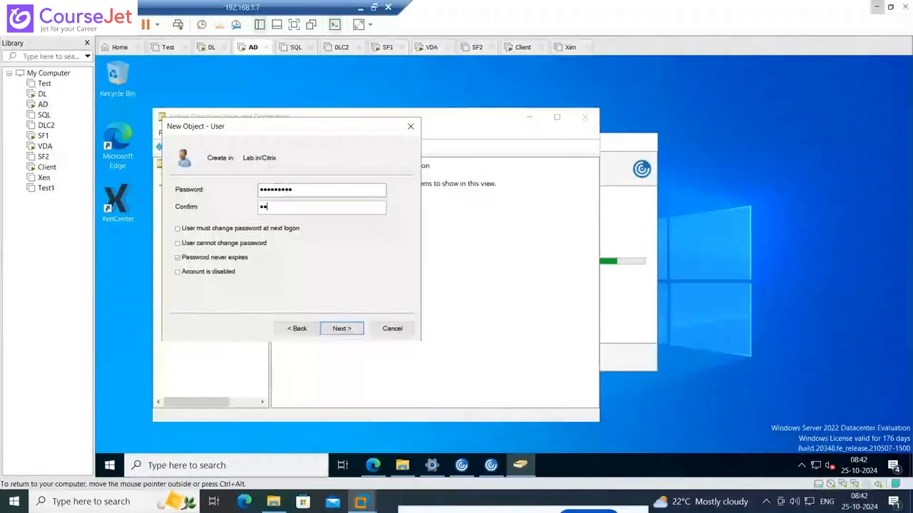
{"action": "type", "text": "••••••••"}
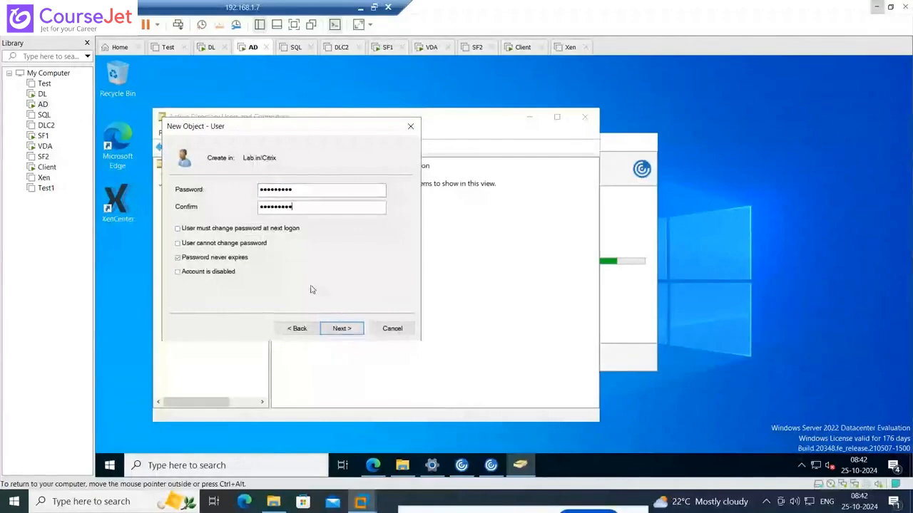
{"action": "left_click", "coordinate": [337, 327]}
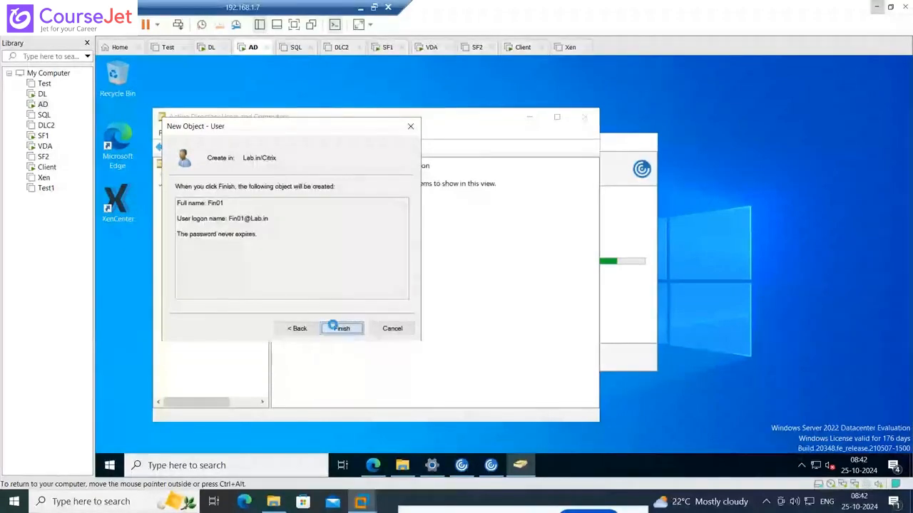
{"action": "left_click", "coordinate": [340, 328]}
{"action": "left_click", "coordinate": [530, 118]}
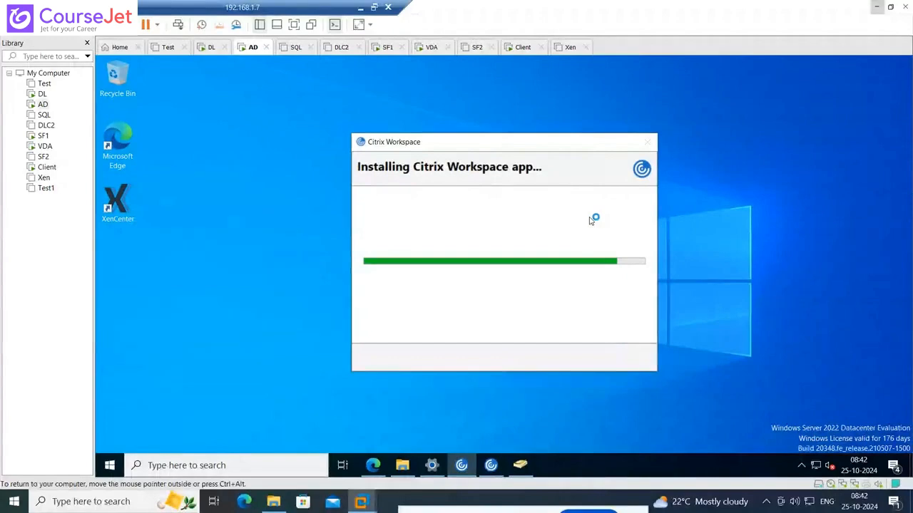
On the DL machine, minimize the command prompt and close the StoreFront browser window, checking the Workspace app installation on AD in between
{"action": "left_click", "coordinate": [42, 94]}
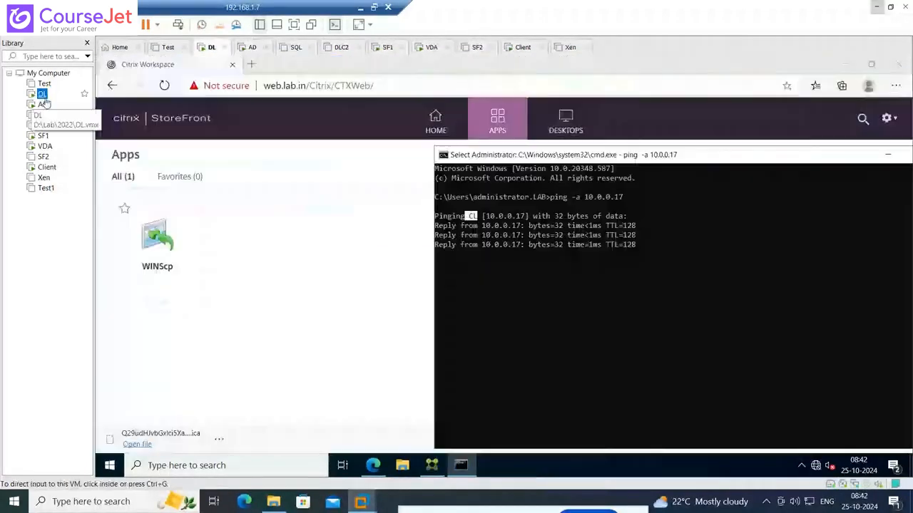
{"action": "left_click", "coordinate": [887, 155]}
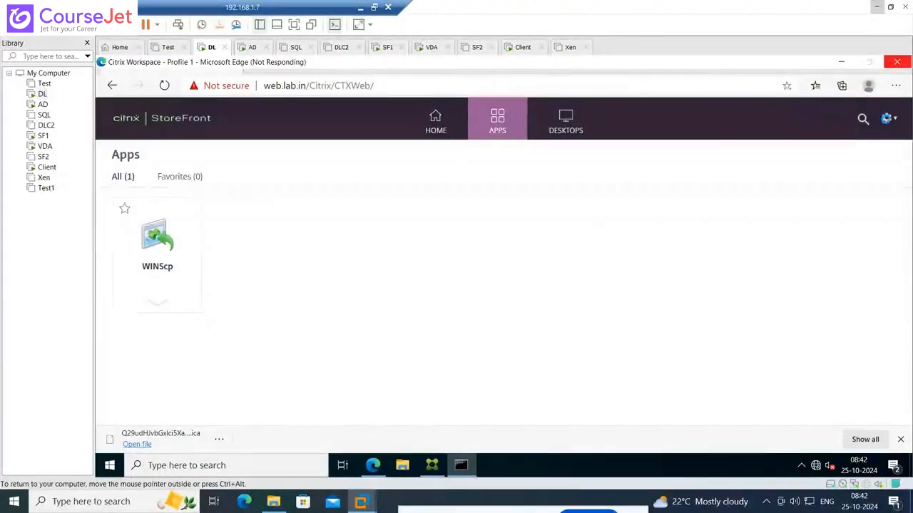
{"action": "left_click", "coordinate": [901, 64]}
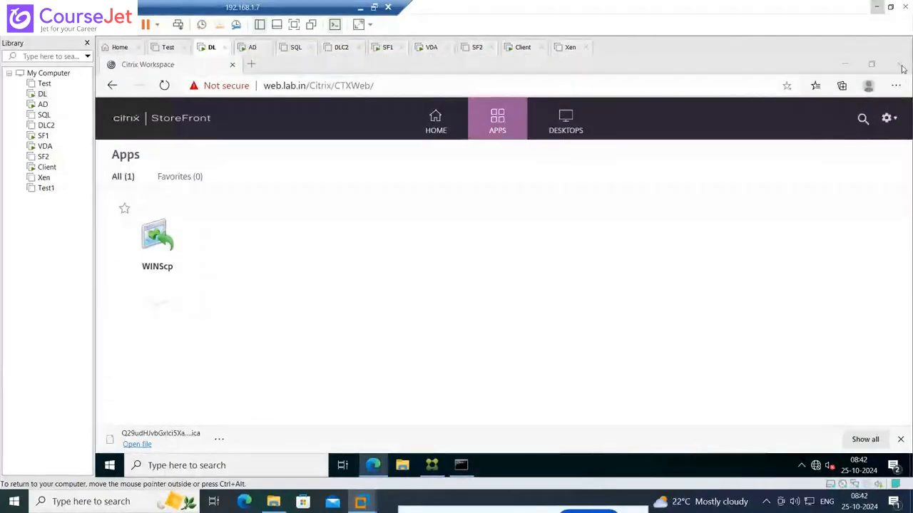
{"action": "left_click", "coordinate": [41, 105]}
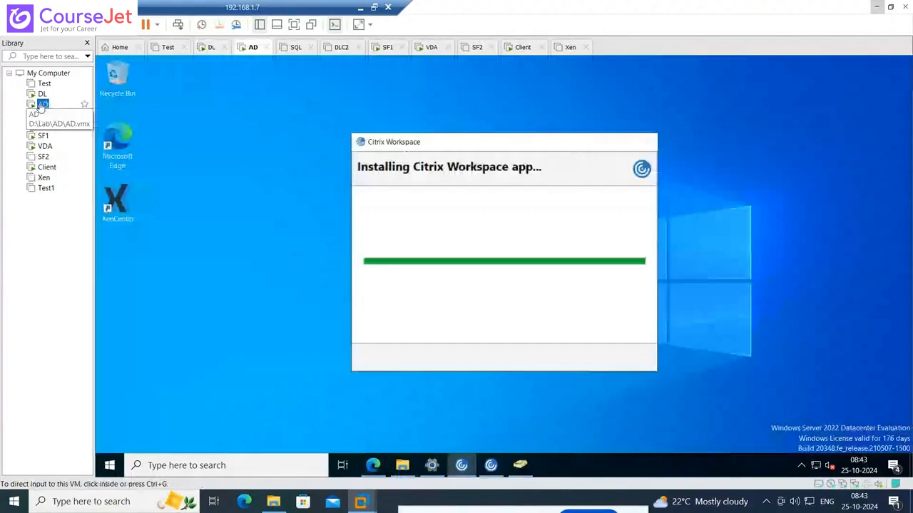
{"action": "left_click", "coordinate": [42, 93]}
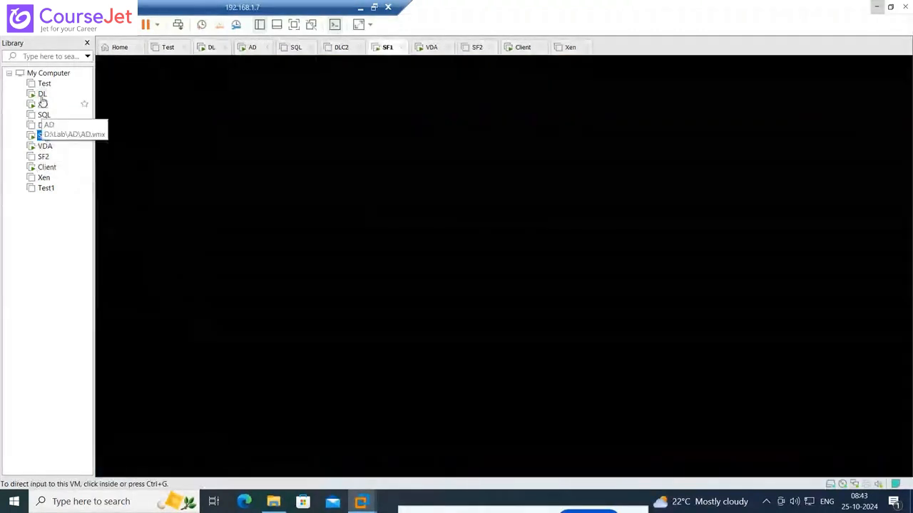
{"action": "left_click", "coordinate": [42, 93]}
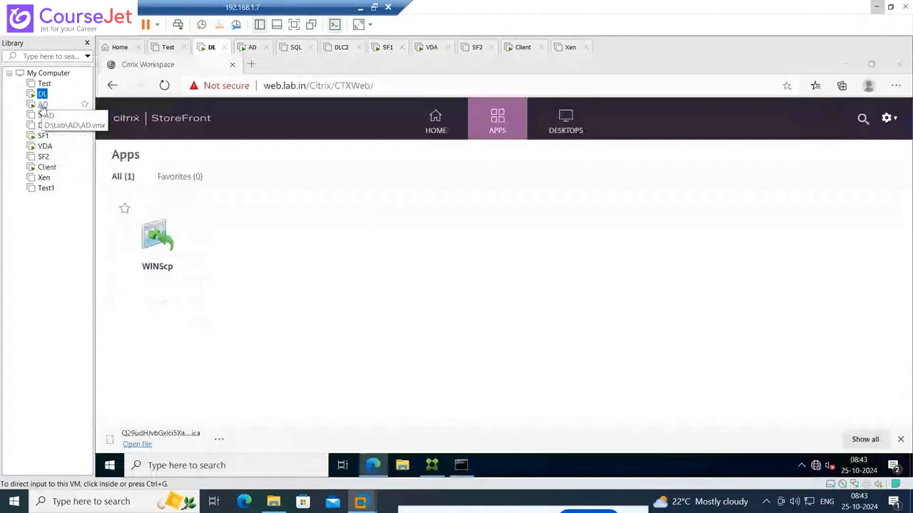
{"action": "left_click", "coordinate": [43, 105]}
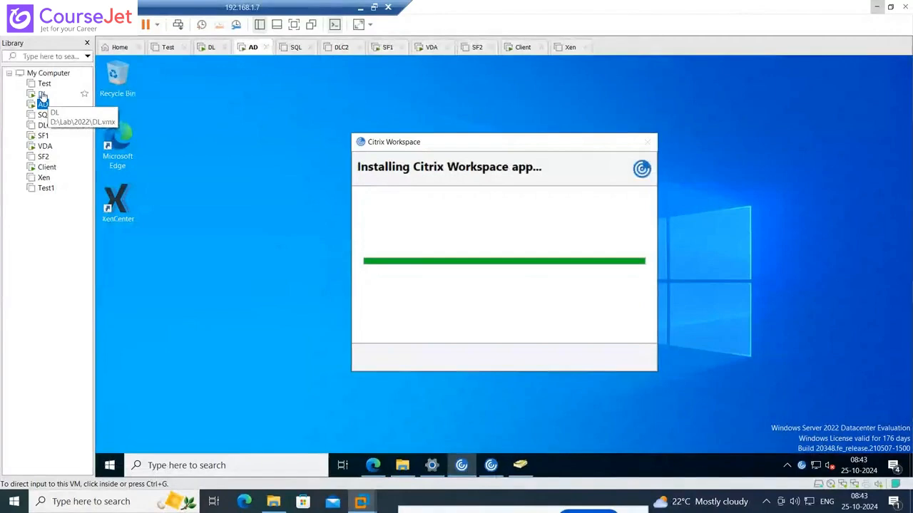
{"action": "left_click", "coordinate": [42, 95]}
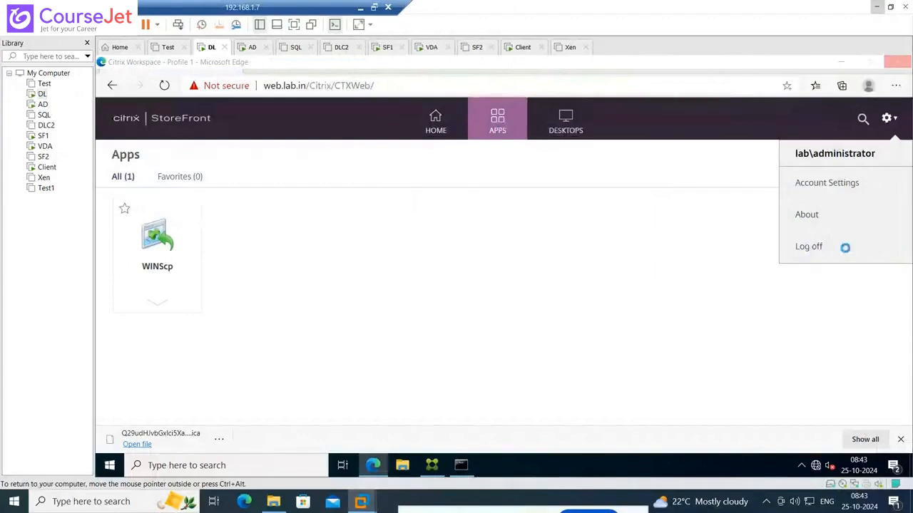
{"action": "key", "text": "alt+F4"}
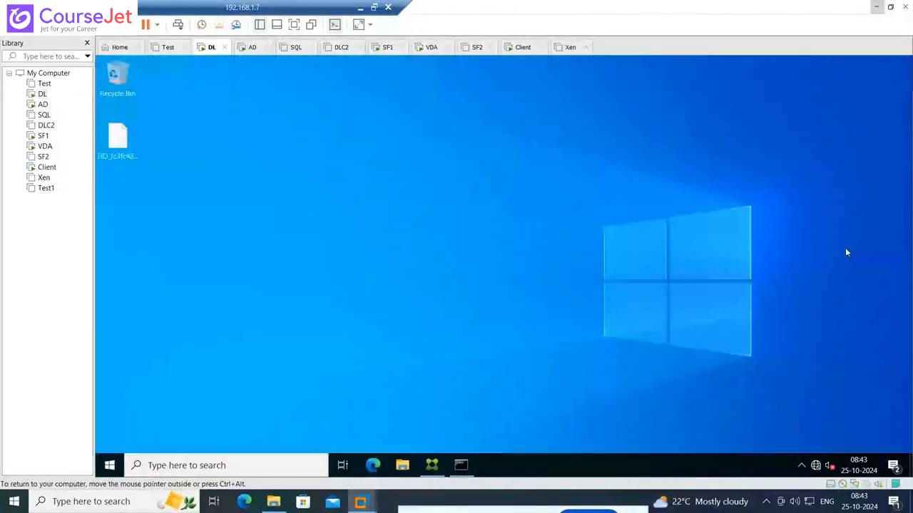
Check the installation on the AD machine again and close the Command Prompt window on the DL machine
{"action": "right_click", "coordinate": [372, 465]}
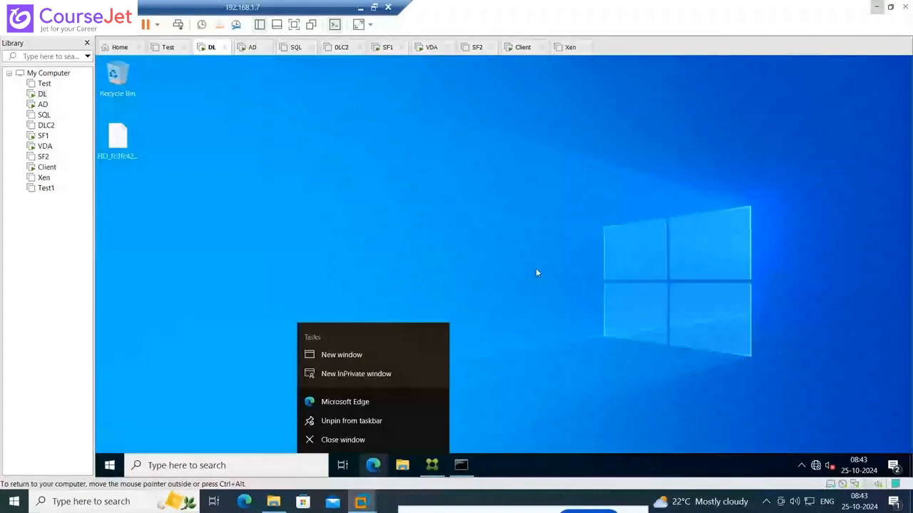
{"action": "left_click", "coordinate": [43, 105]}
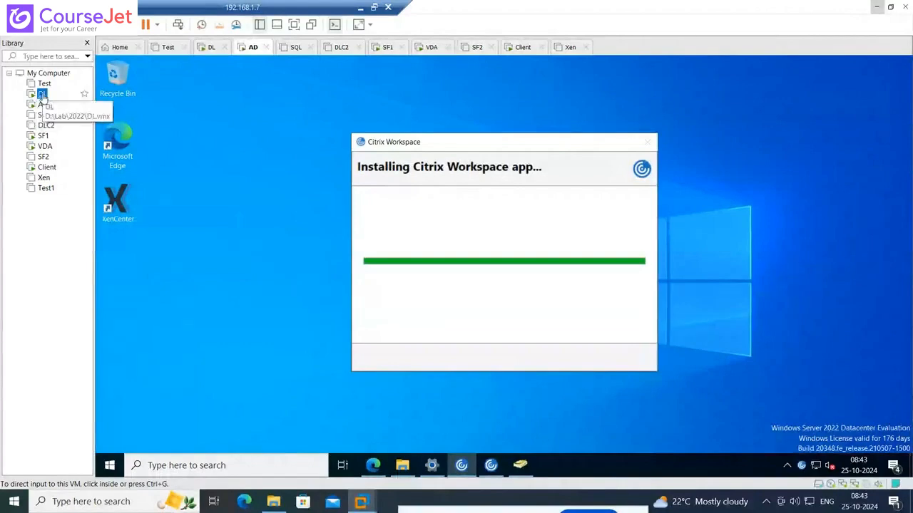
{"action": "left_click", "coordinate": [41, 95]}
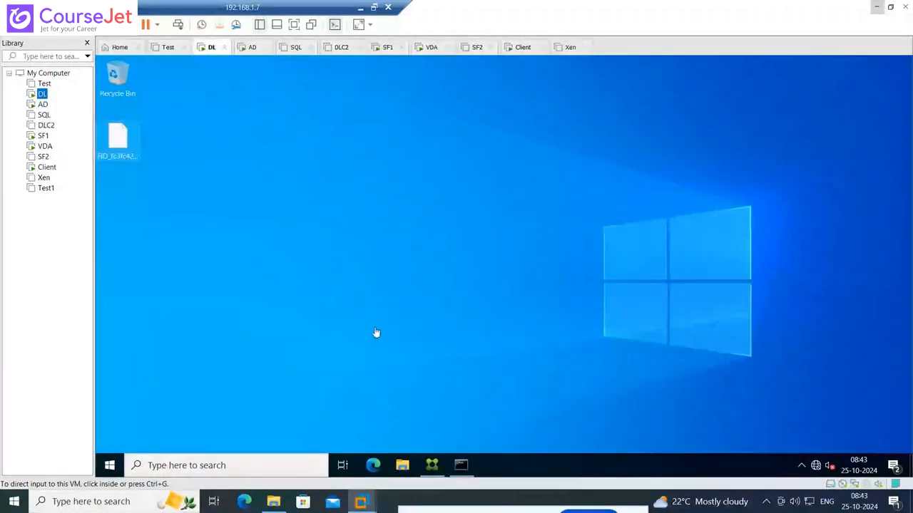
{"action": "left_click", "coordinate": [466, 466]}
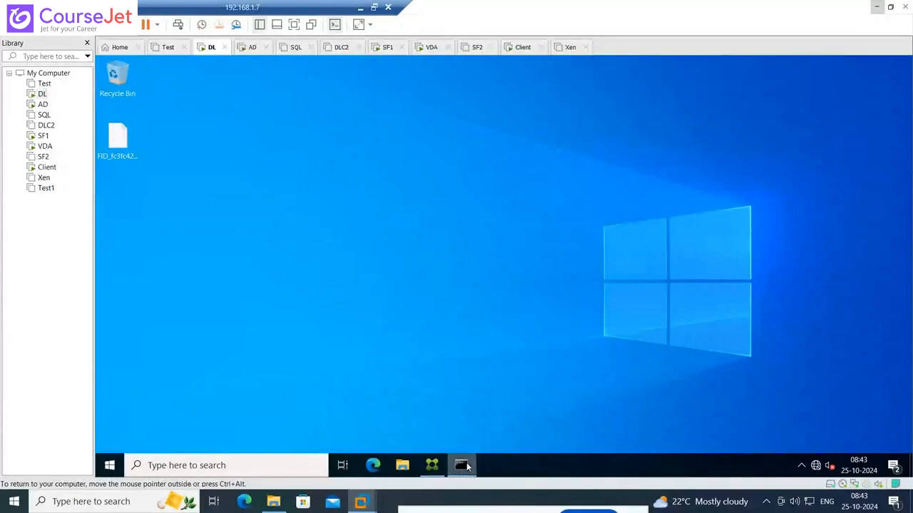
{"action": "right_click", "coordinate": [466, 466]}
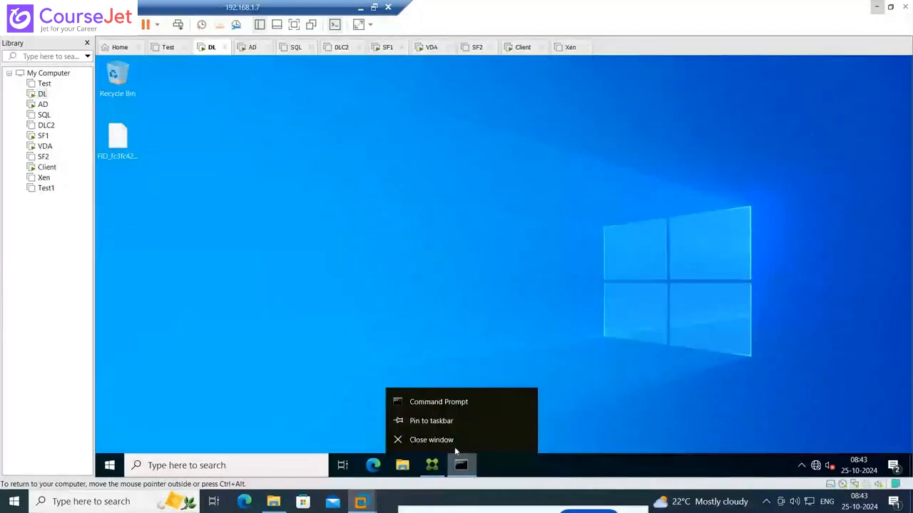
{"action": "left_click", "coordinate": [454, 439]}
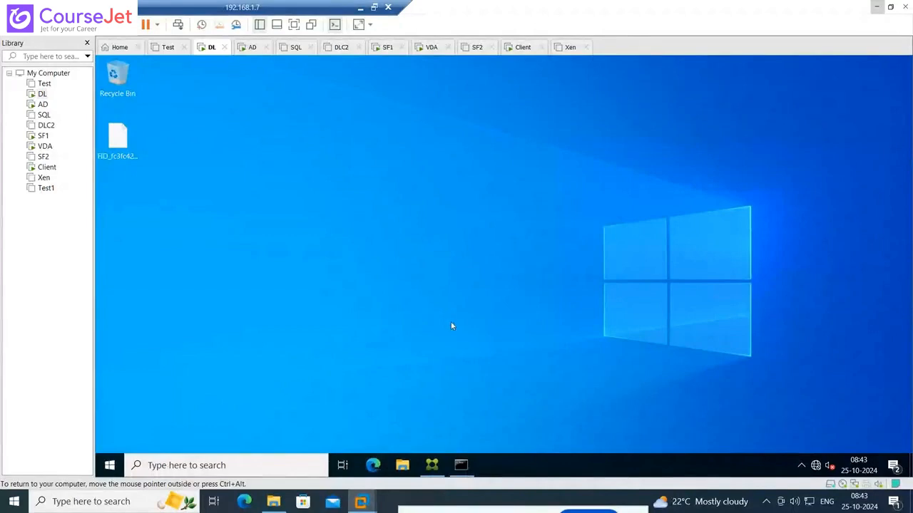
On the AD machine, finish the Citrix Workspace installer without adding an account and dismiss the remaining Citrix Workspace message
{"action": "left_click", "coordinate": [43, 106]}
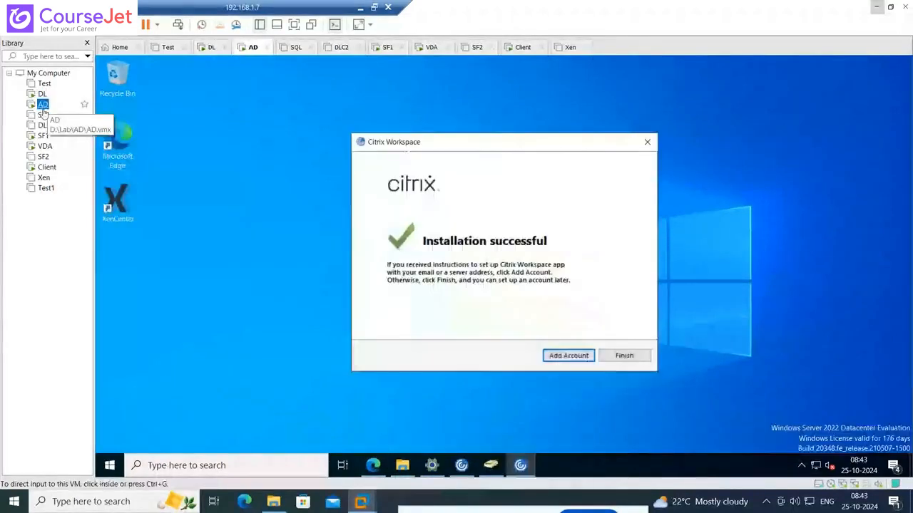
{"action": "left_click", "coordinate": [624, 356]}
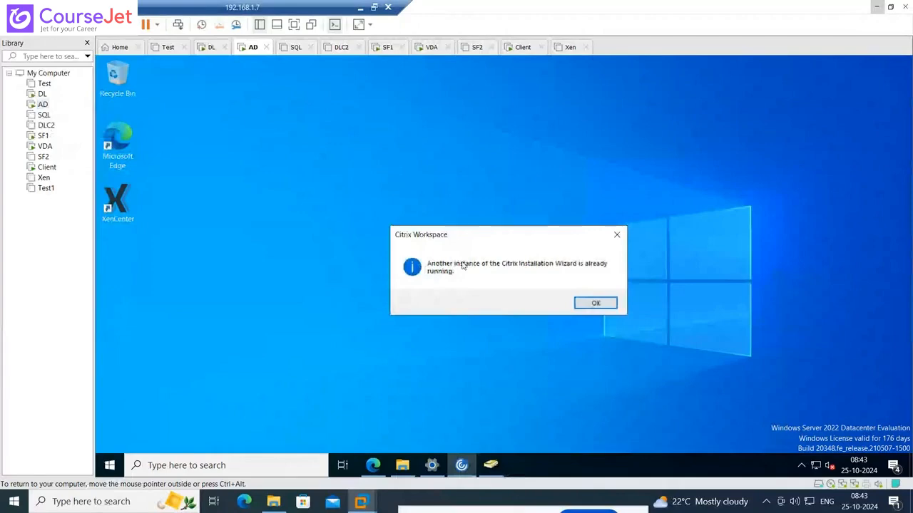
{"action": "left_click", "coordinate": [617, 235]}
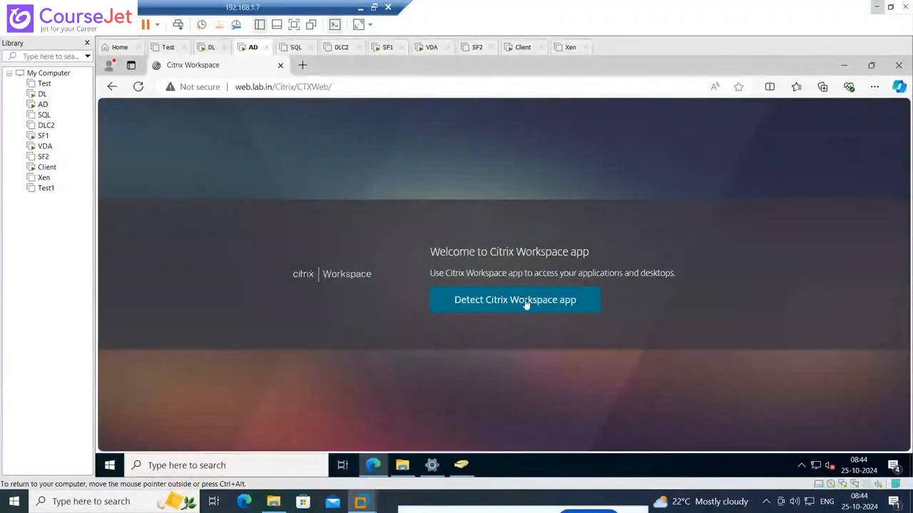
Run the Citrix Workspace app detection, accept the license agreement, mark the app as already installed and allow the Citrix Workspace Launcher to open
{"action": "left_click", "coordinate": [526, 303]}
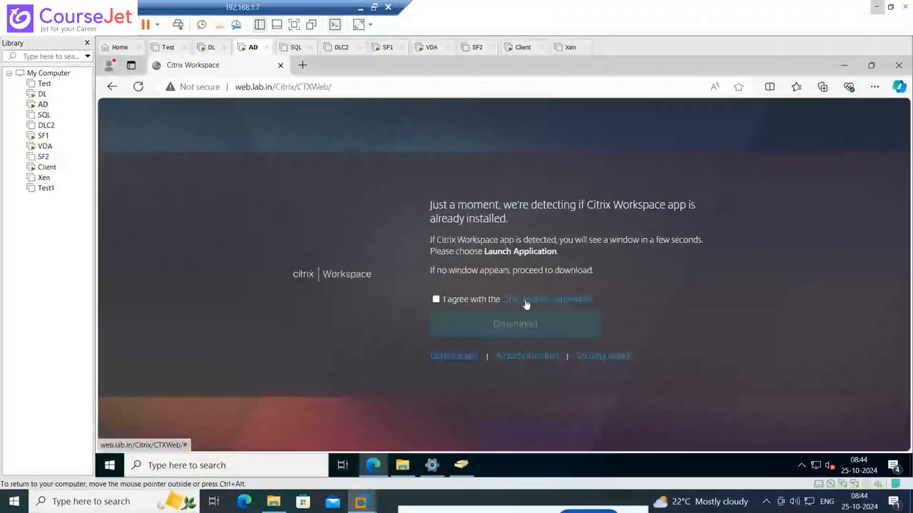
{"action": "left_click", "coordinate": [437, 299]}
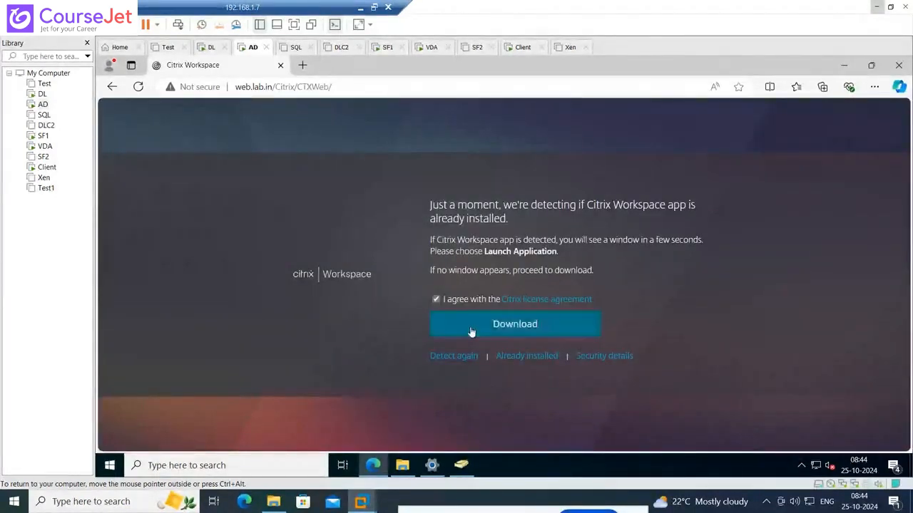
{"action": "left_click", "coordinate": [531, 357]}
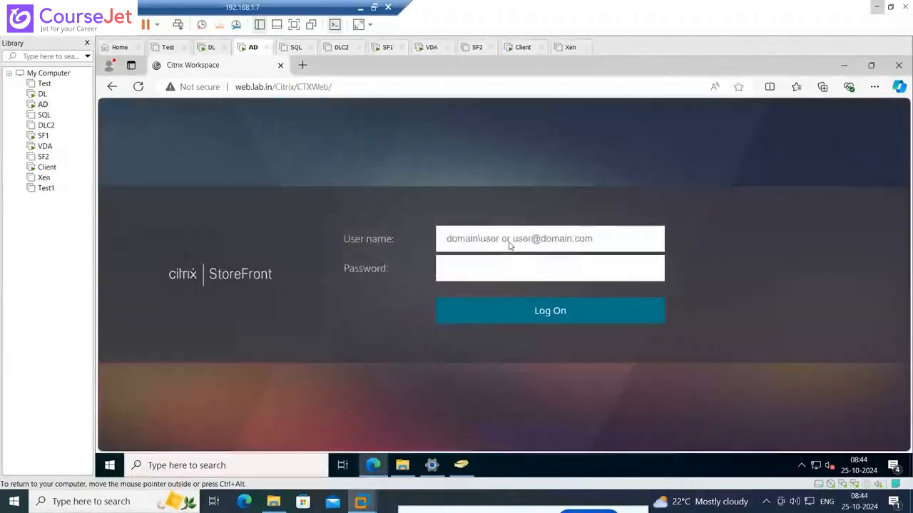
{"action": "type", "text": "lab\\"}
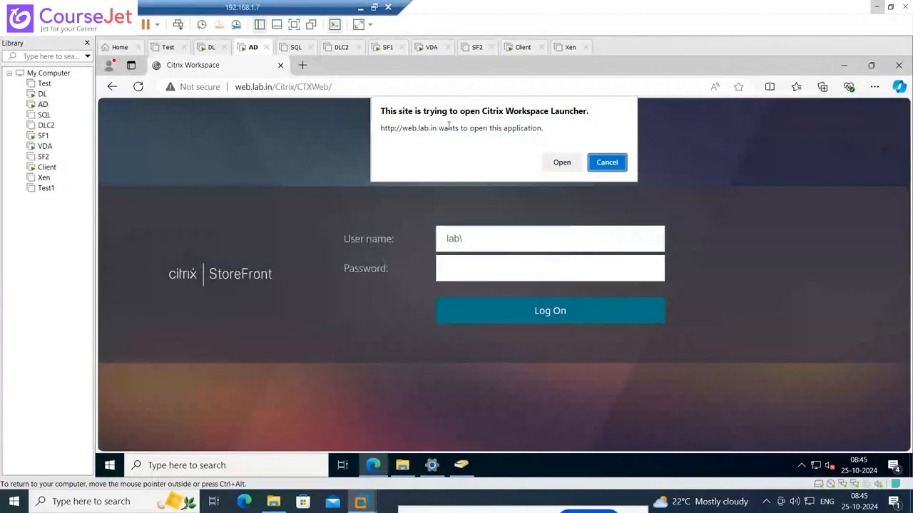
{"action": "left_click", "coordinate": [549, 162]}
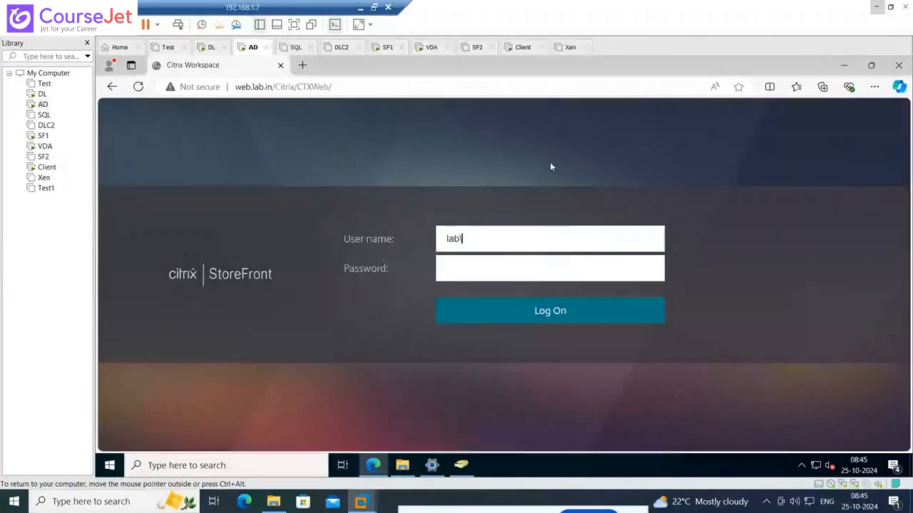
Log on to StoreFront as lab\fin01 with the account password and decline saving the password in the browser
{"action": "left_click", "coordinate": [501, 240]}
{"action": "type", "text": "lab\\fin"}
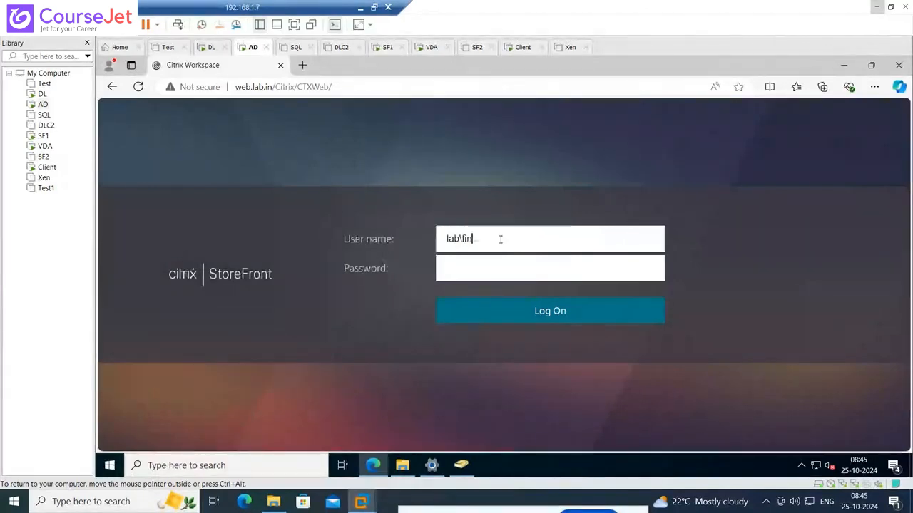
{"action": "type", "text": "01"}
{"action": "key", "text": "Tab"}
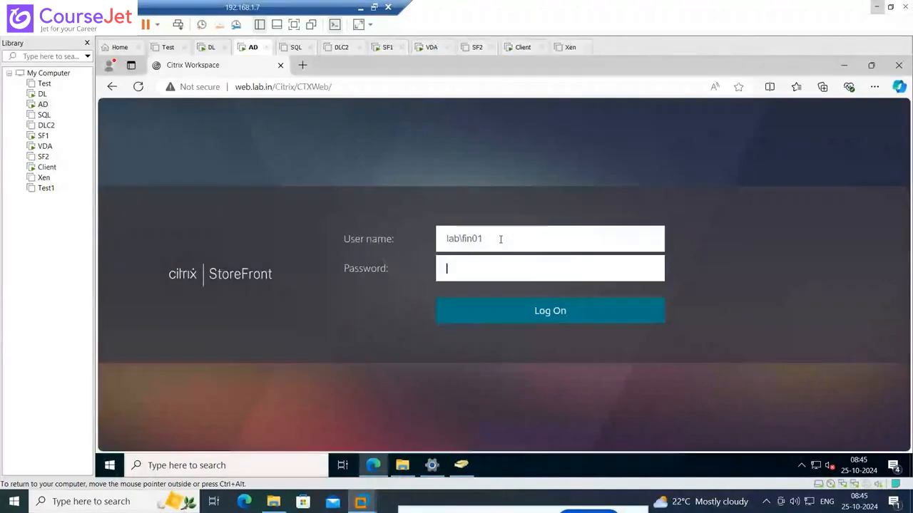
{"action": "type", "text": "Password1"}
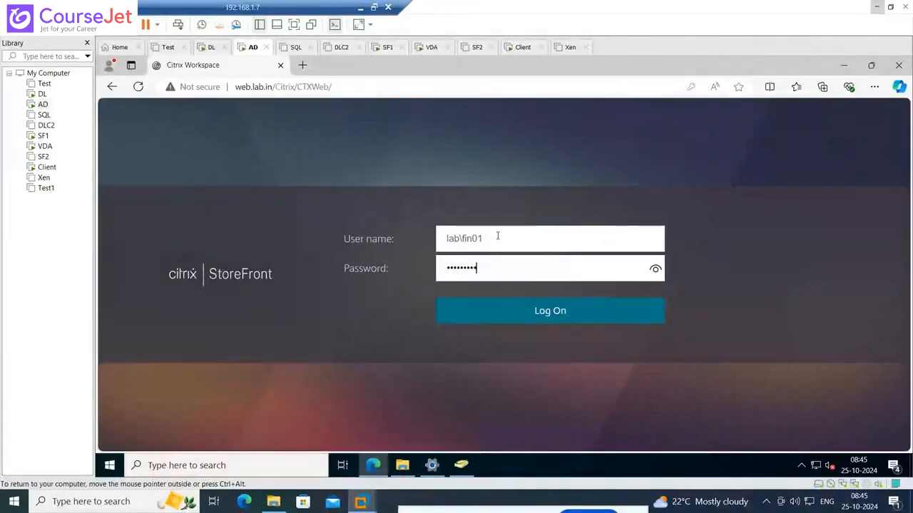
{"action": "left_click", "coordinate": [539, 318]}
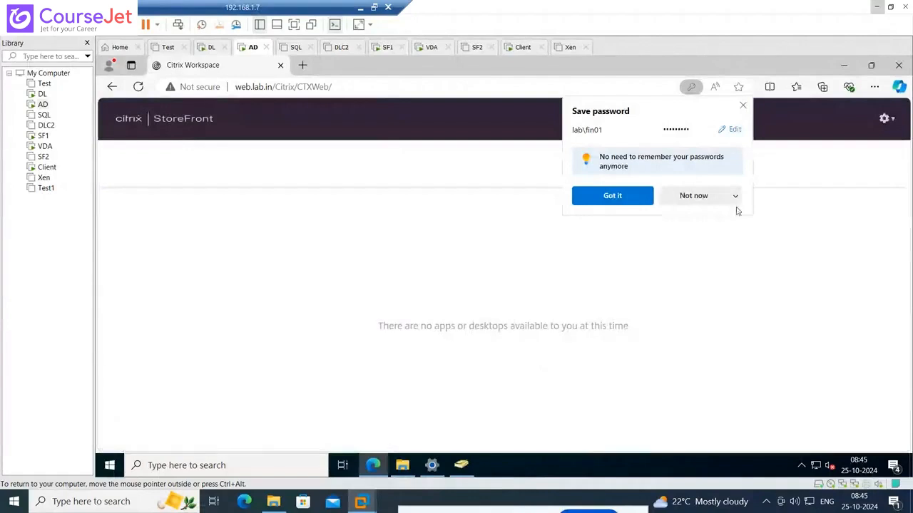
{"action": "left_click", "coordinate": [722, 199]}
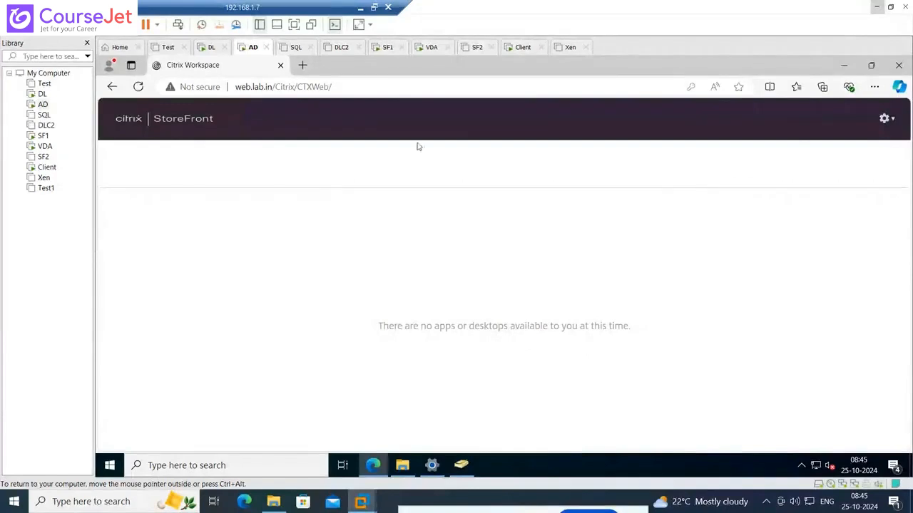
Log the Fin01 account off StoreFront and return to the logon form
{"action": "left_click", "coordinate": [366, 88]}
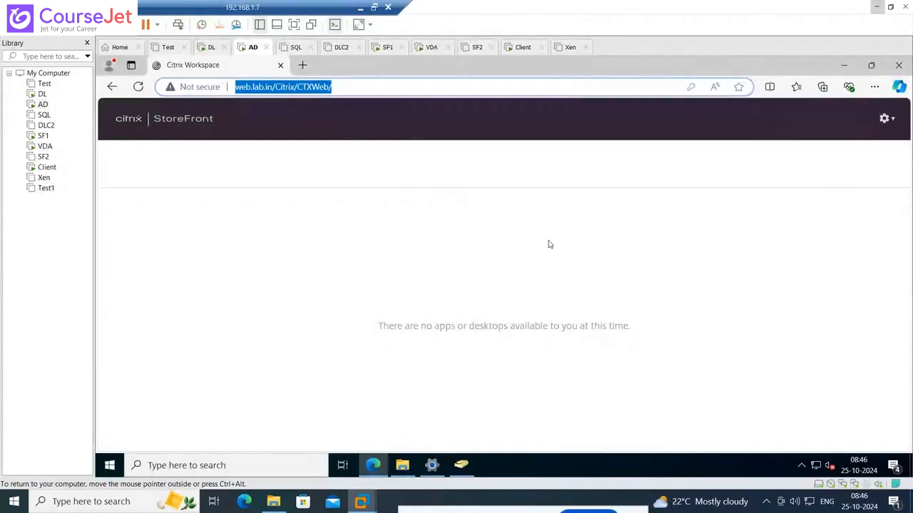
{"action": "left_click", "coordinate": [888, 120]}
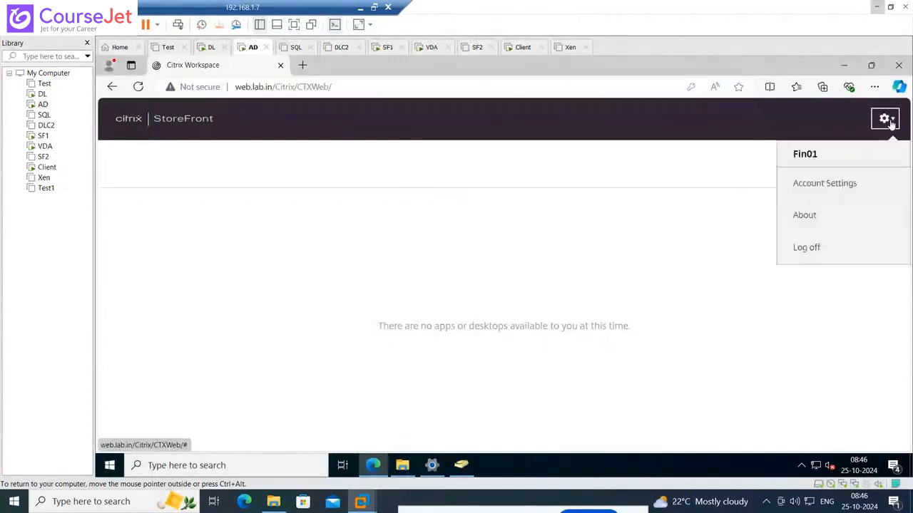
{"action": "left_click", "coordinate": [819, 248]}
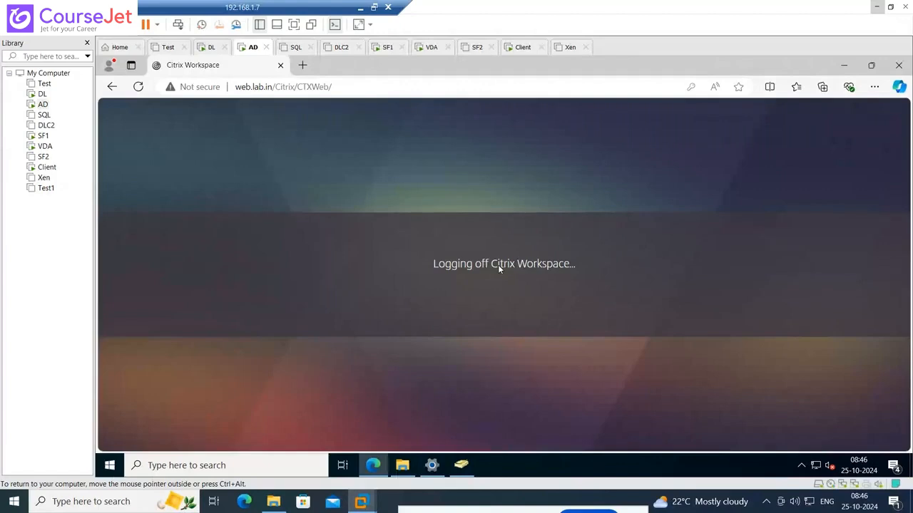
{"action": "left_click", "coordinate": [521, 298]}
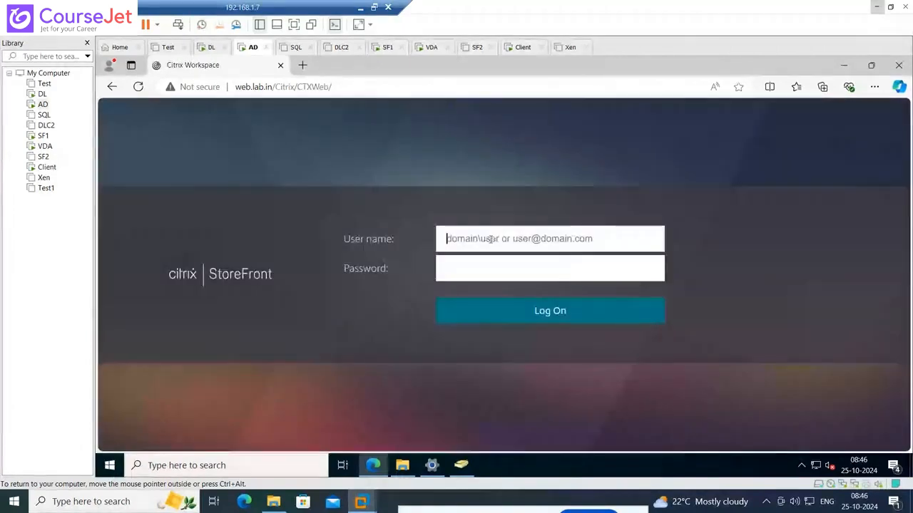
Log on to StoreFront as lab\administrator with the account password and decline saving the password in the browser
{"action": "type", "text": "lab\\administ"}
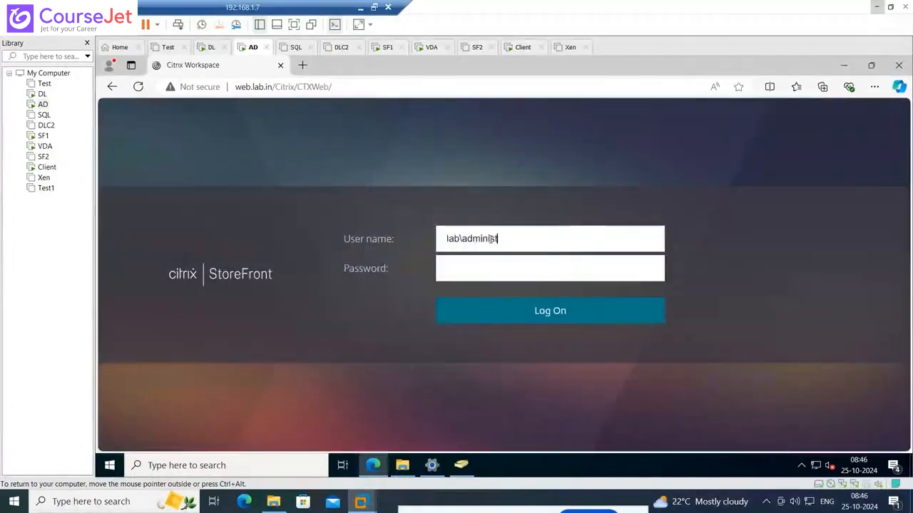
{"action": "type", "text": "rator"}
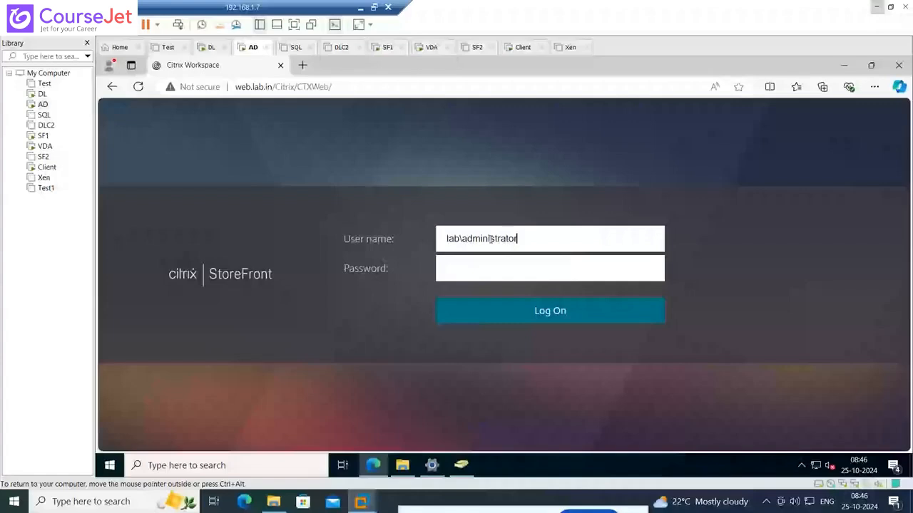
{"action": "key", "text": "Tab"}
{"action": "type", "text": "***"}
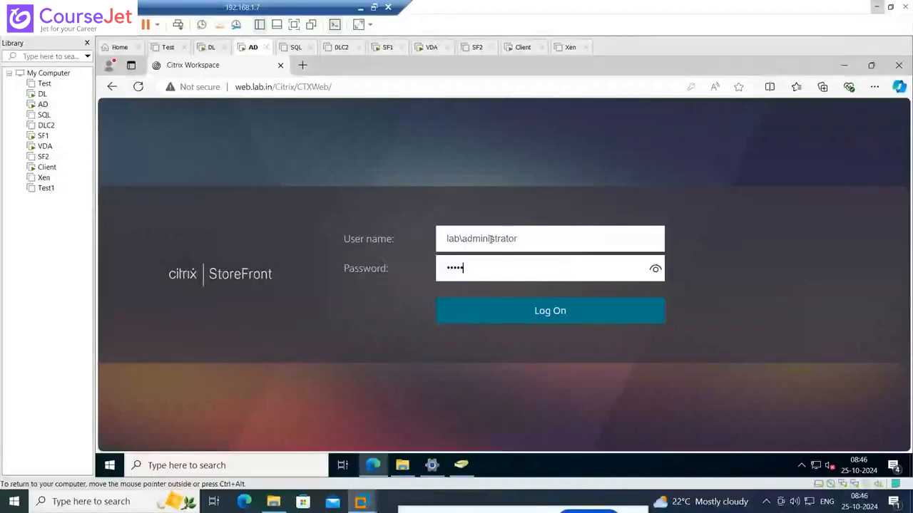
{"action": "type", "text": "******"}
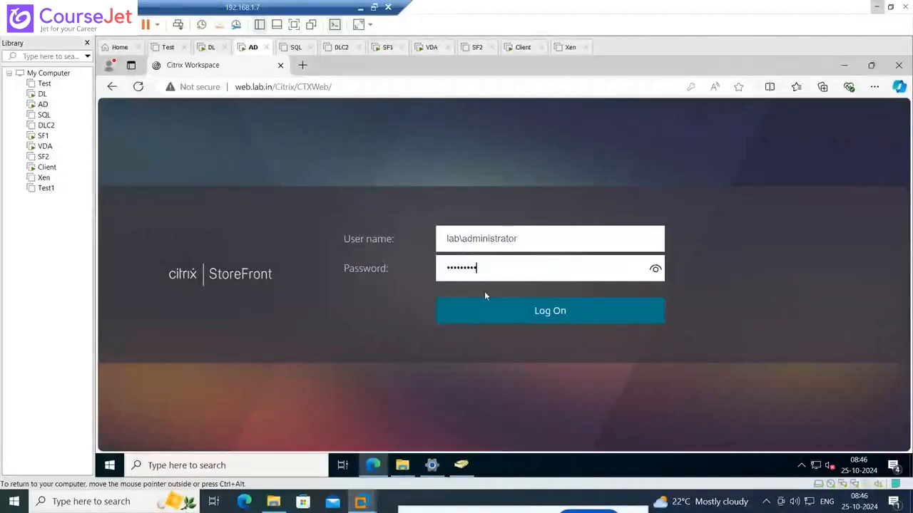
{"action": "left_click", "coordinate": [521, 316]}
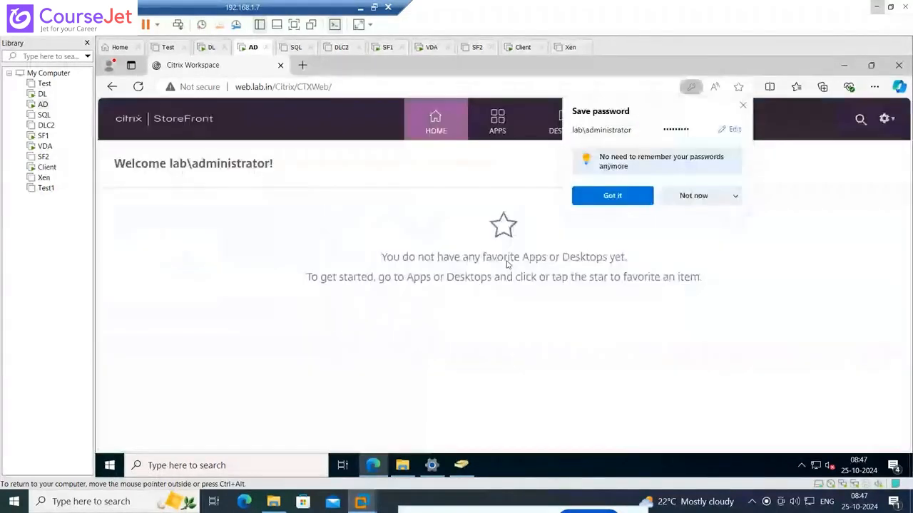
{"action": "left_click", "coordinate": [708, 197]}
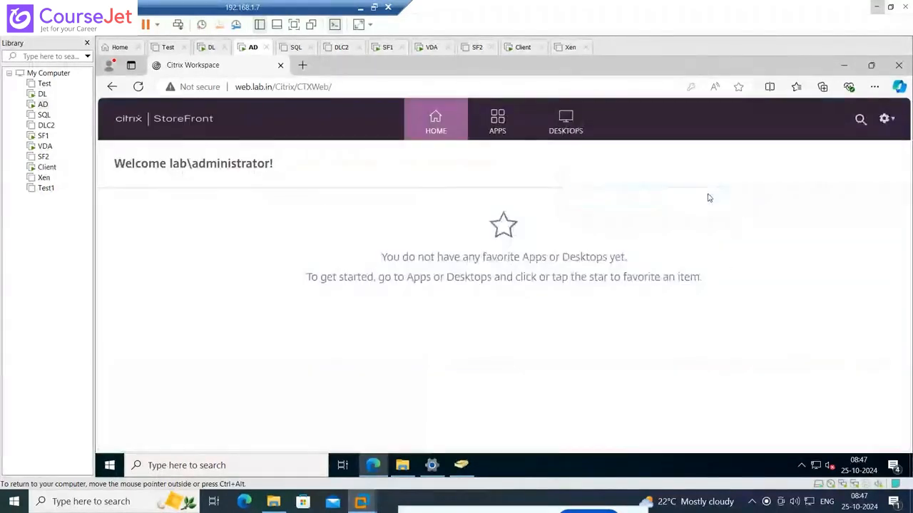
View the published apps and launch the Wave2022 desktop from the StoreFront desktops
{"action": "left_click", "coordinate": [497, 121]}
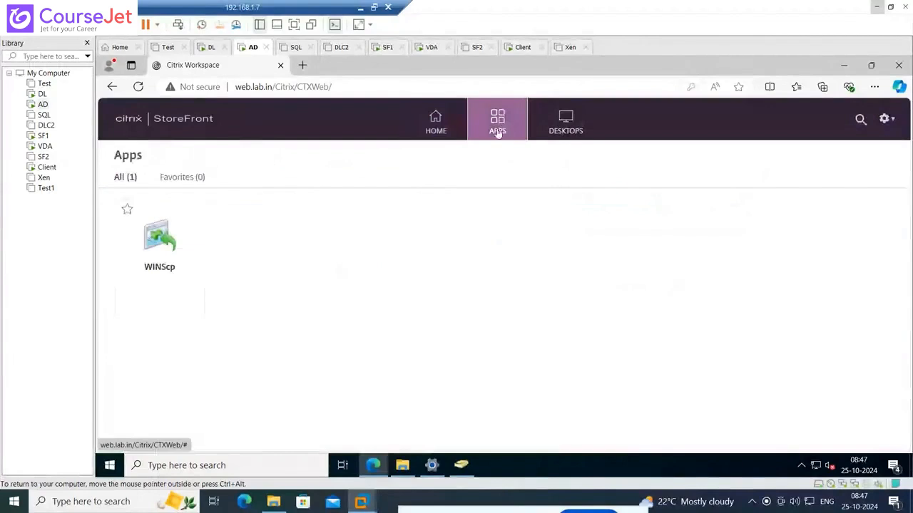
{"action": "left_click", "coordinate": [558, 129]}
{"action": "left_click", "coordinate": [169, 233]}
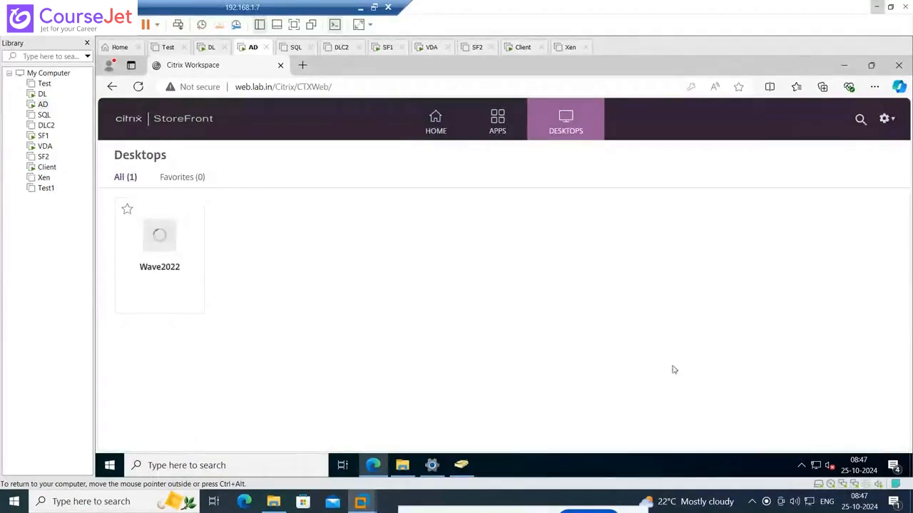
Bring up the options of the Citrix Workspace app running in the notification area
{"action": "left_click", "coordinate": [802, 467]}
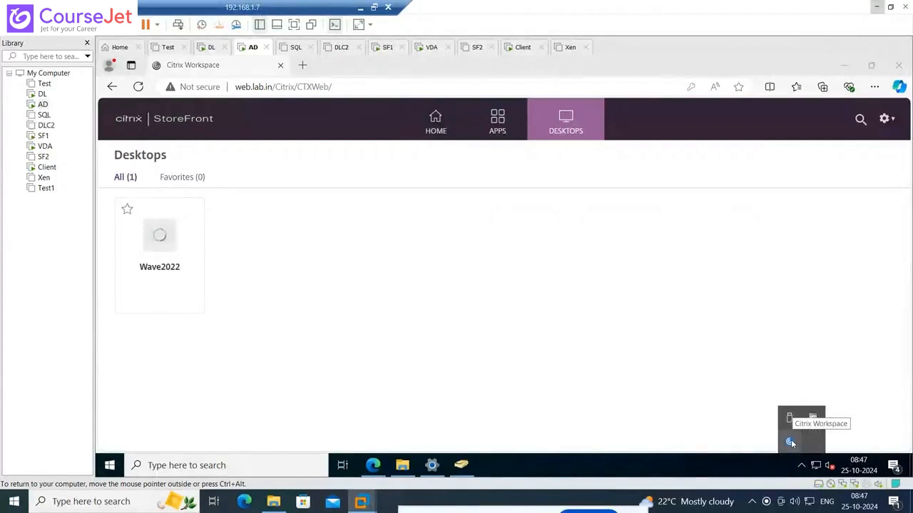
{"action": "right_click", "coordinate": [791, 439]}
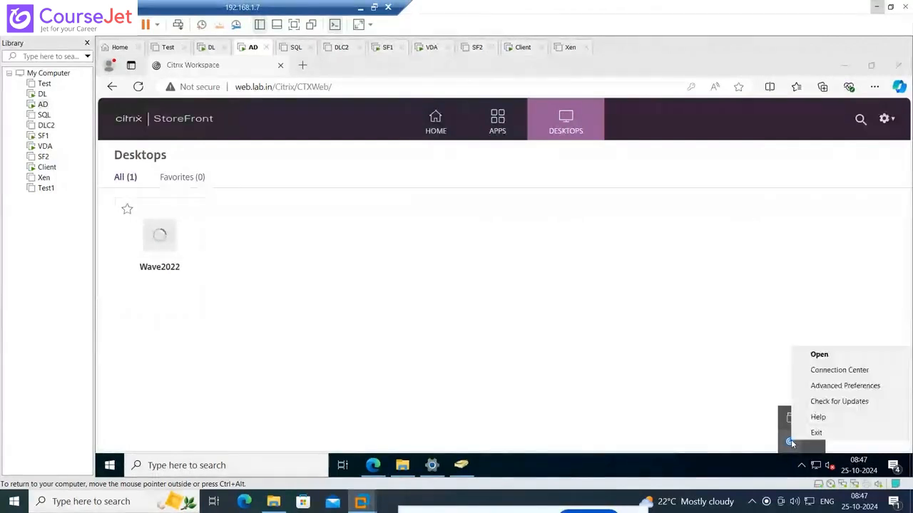
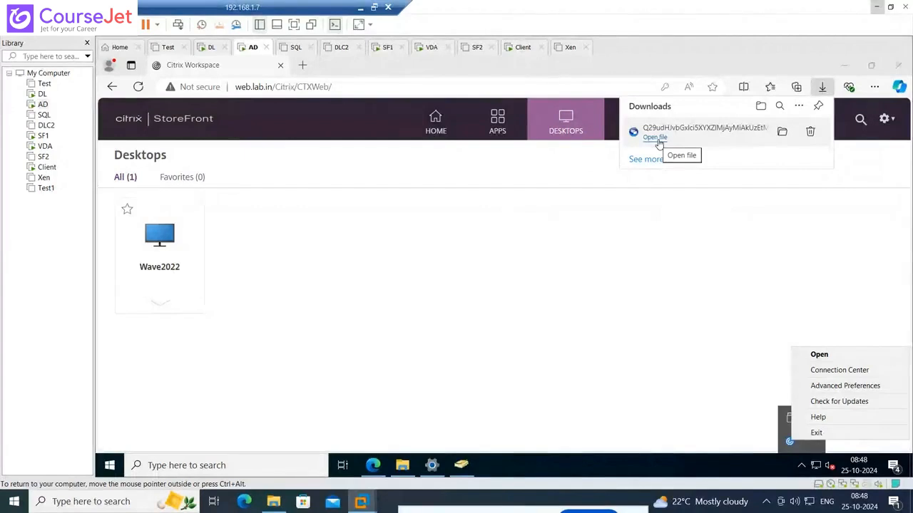
Open the downloaded launch file to start the Wave2022 desktop and bring up the Citrix Workspace Connection Center
{"action": "left_click", "coordinate": [659, 141]}
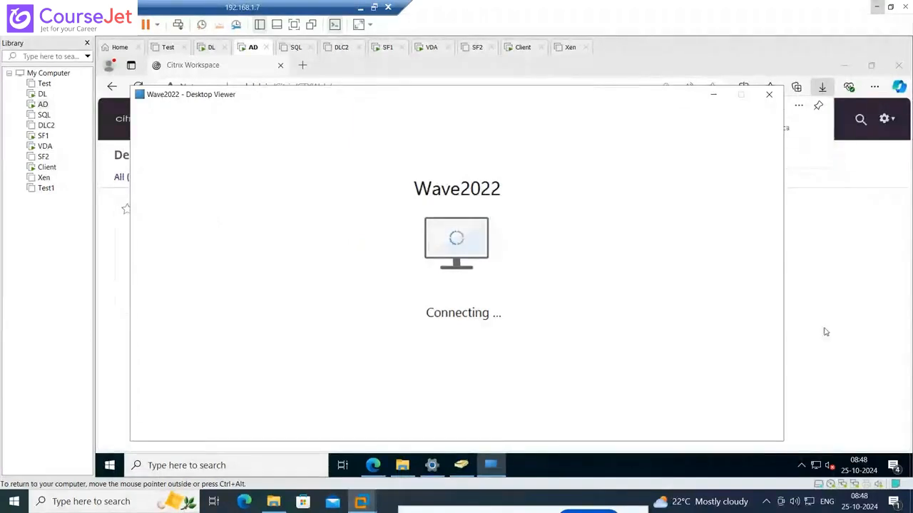
{"action": "left_click", "coordinate": [802, 465]}
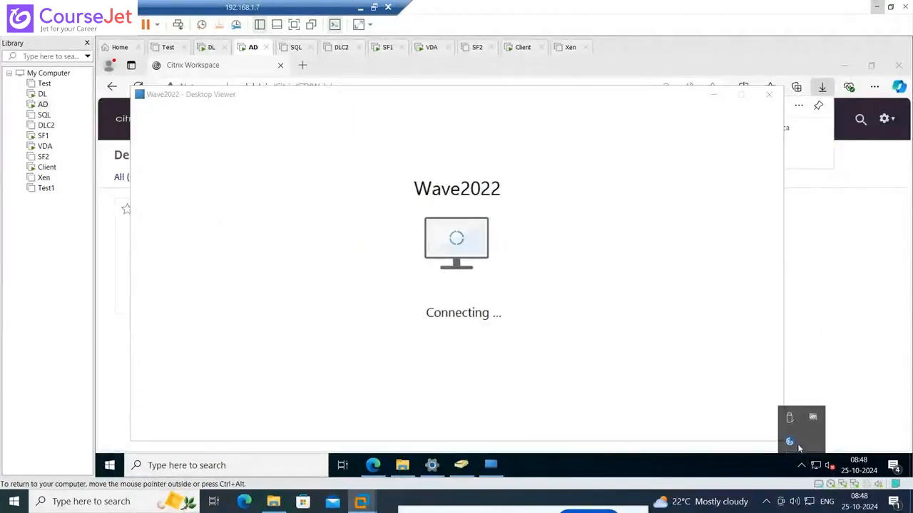
{"action": "right_click", "coordinate": [791, 442]}
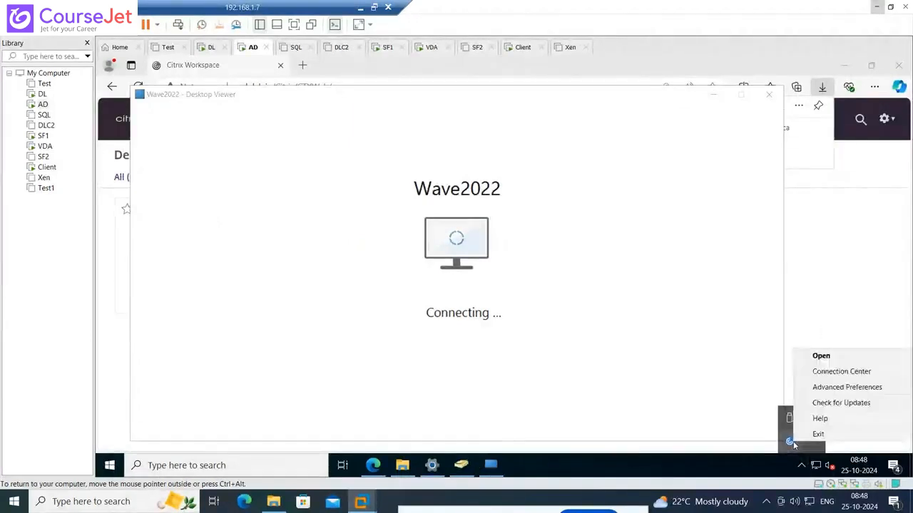
{"action": "left_click", "coordinate": [840, 372]}
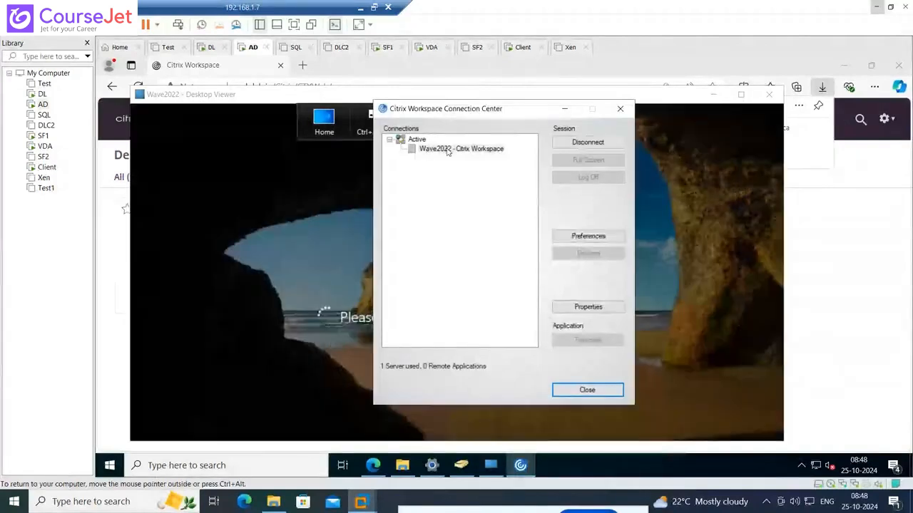
Move the Connection Center aside, inspect the Wave2022 session's connection properties, and close the Connection Center
{"action": "left_click_drag", "start_coordinate": [558, 126], "coordinate": [698, 213]}
{"action": "left_click", "coordinate": [781, 341]}
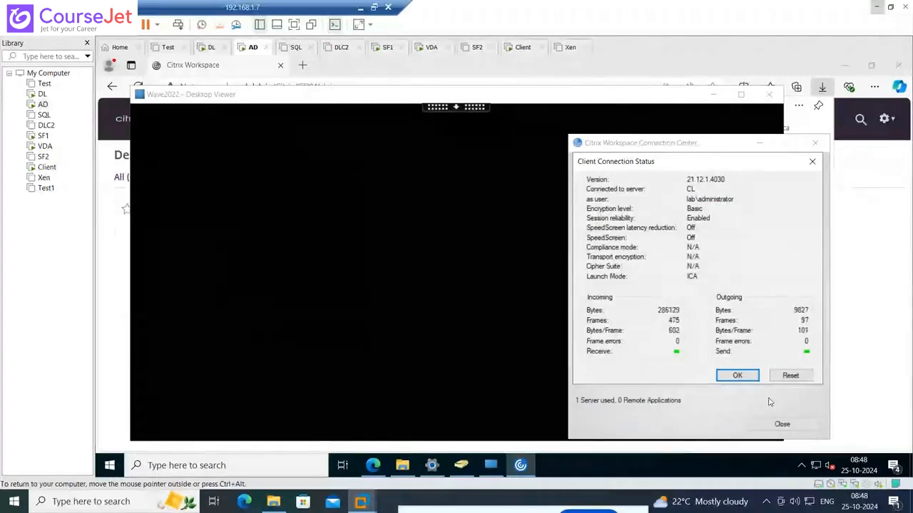
{"action": "left_click", "coordinate": [811, 162]}
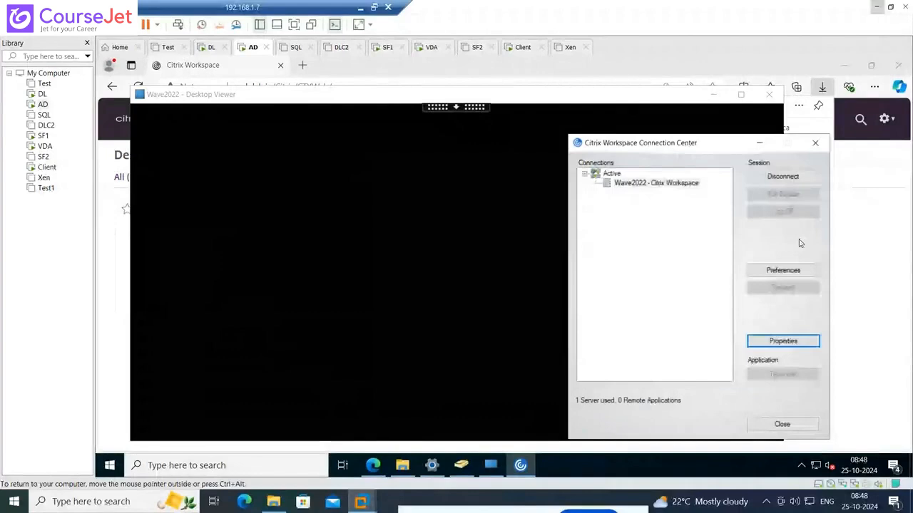
{"action": "left_click", "coordinate": [669, 186]}
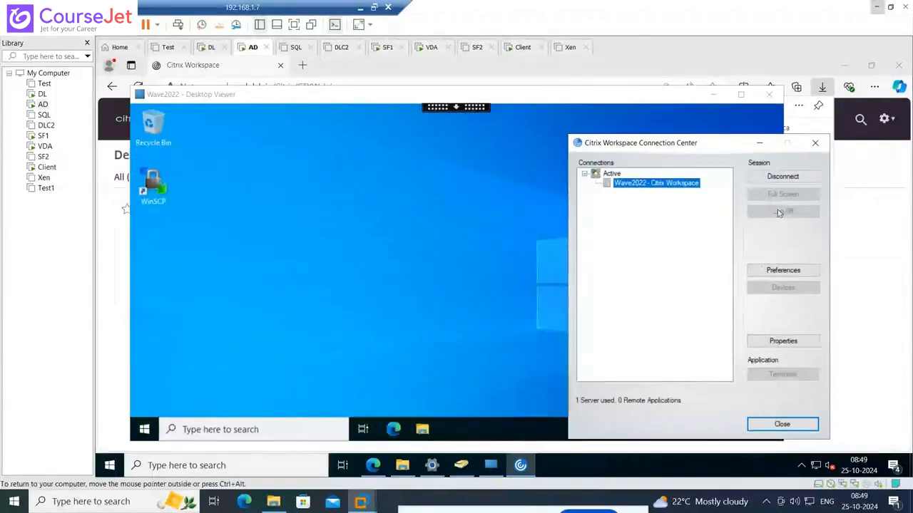
{"action": "left_click", "coordinate": [815, 143]}
Switch to the DL virtual machine, close its web browser, and maximize the Citrix Studio window
{"action": "left_click", "coordinate": [41, 93]}
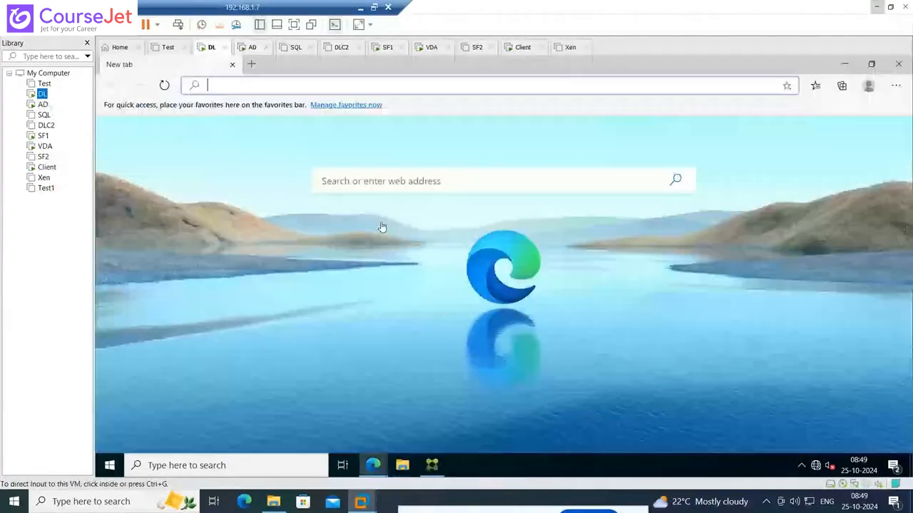
{"action": "left_click", "coordinate": [432, 465]}
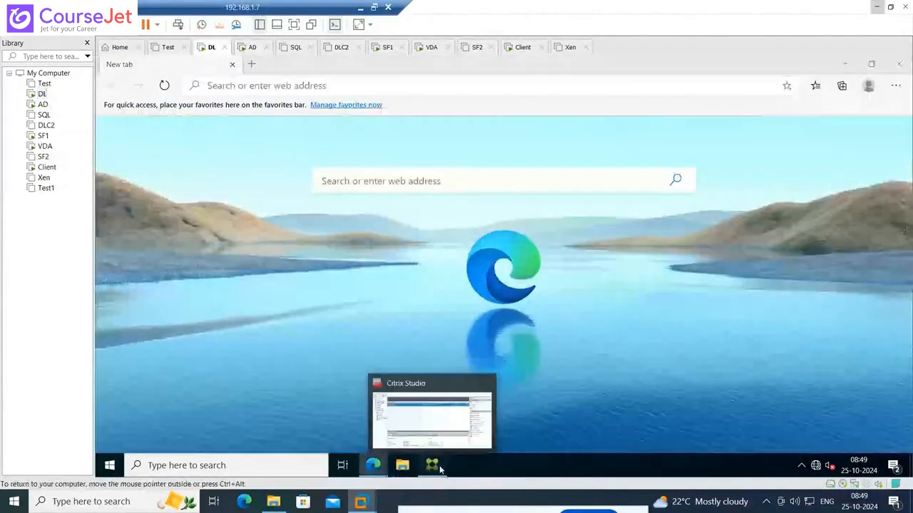
{"action": "left_click", "coordinate": [443, 399]}
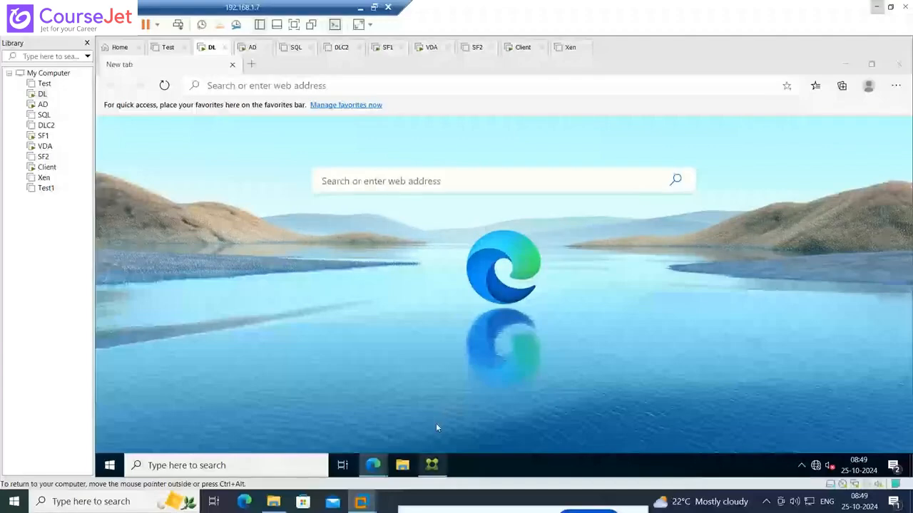
{"action": "left_click", "coordinate": [900, 65]}
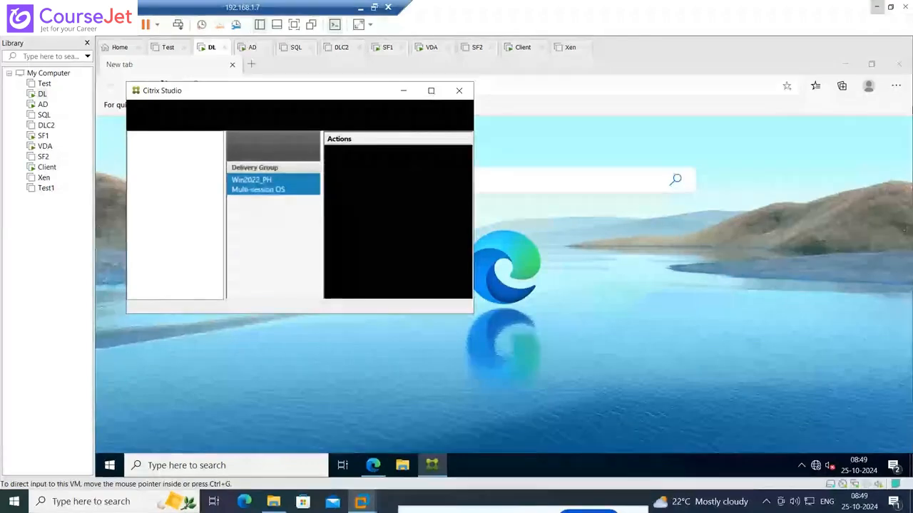
{"action": "left_click", "coordinate": [899, 65]}
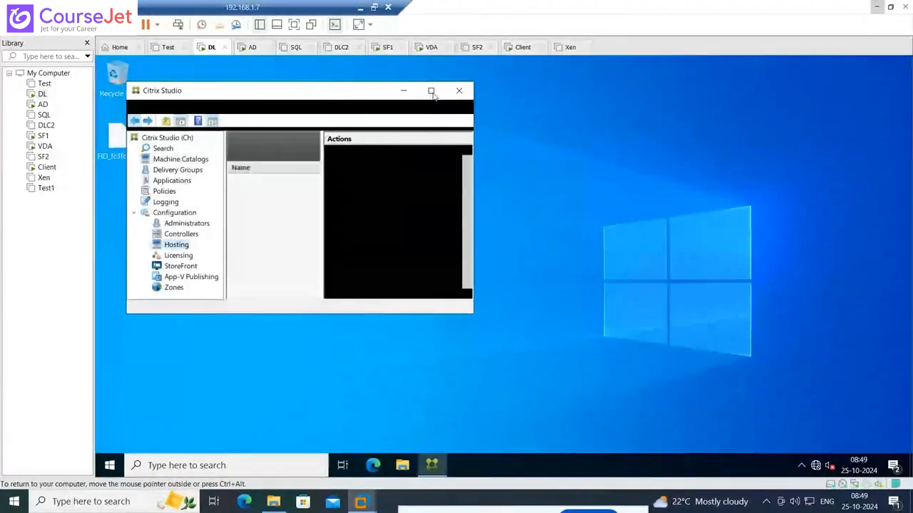
{"action": "left_click", "coordinate": [431, 91]}
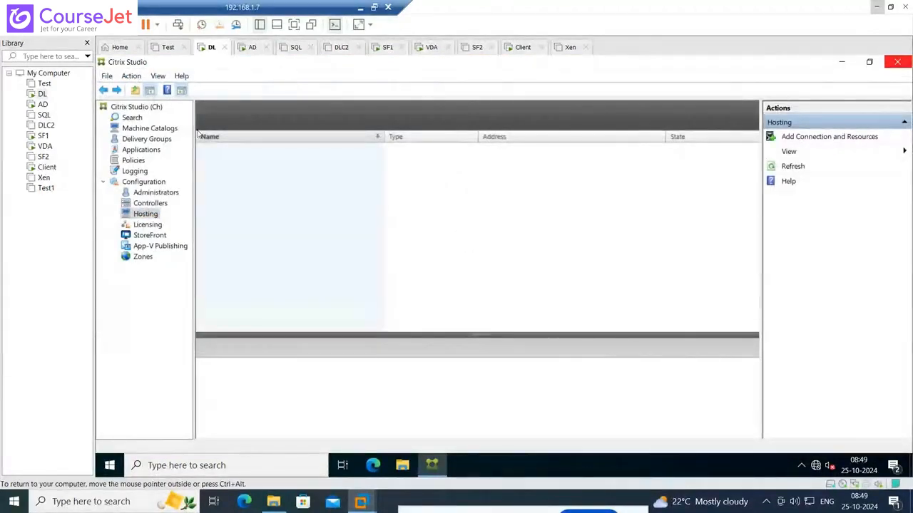
Show the Win2022_PH sessions in the Studio search, widen the Brokering Time column, and compare the two administrator sessions
{"action": "left_click", "coordinate": [132, 117]}
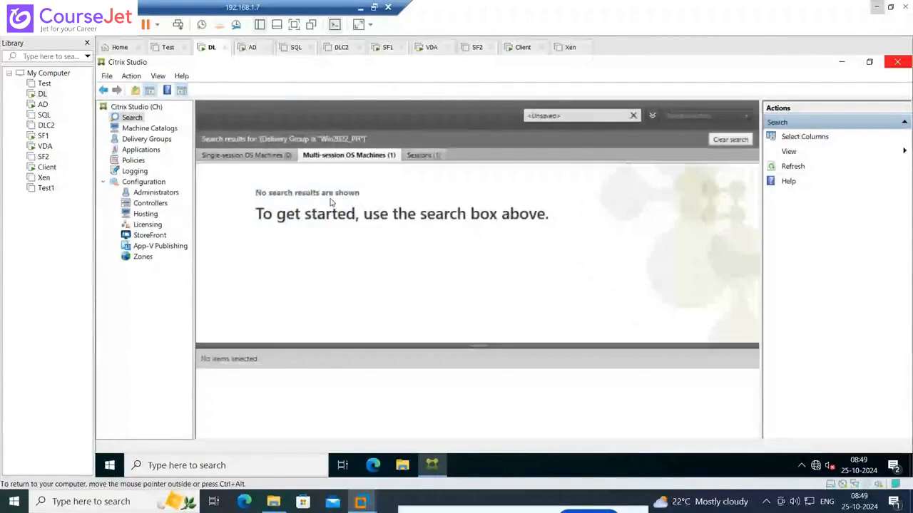
{"action": "left_click", "coordinate": [428, 158]}
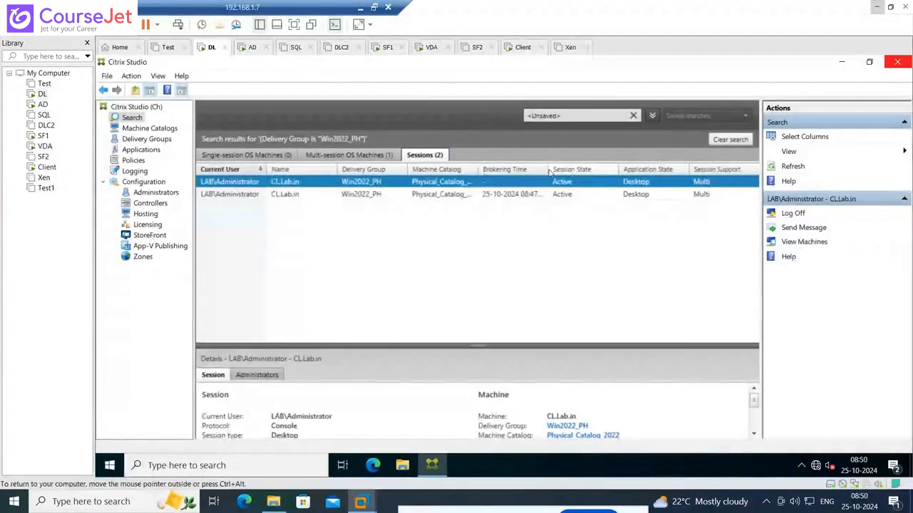
{"action": "left_click_drag", "start_coordinate": [547, 169], "coordinate": [636, 169]}
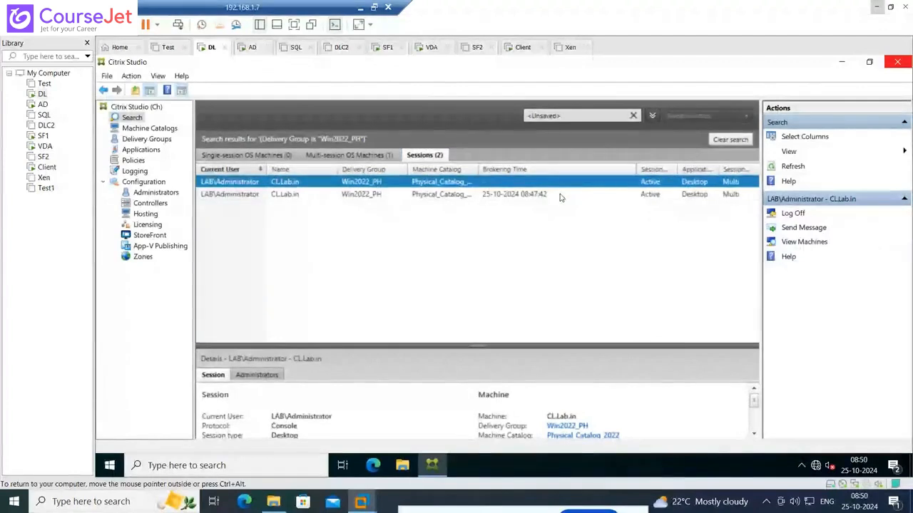
{"action": "left_click", "coordinate": [529, 194]}
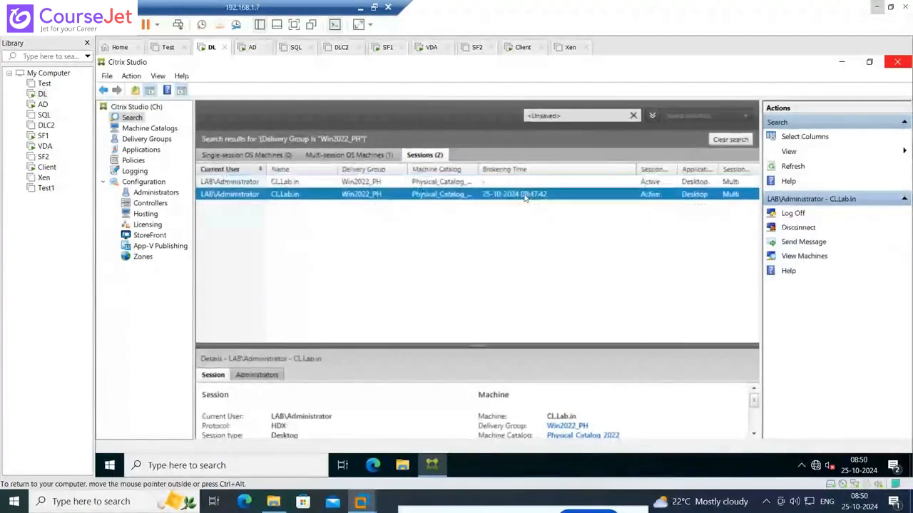
{"action": "left_click", "coordinate": [516, 183]}
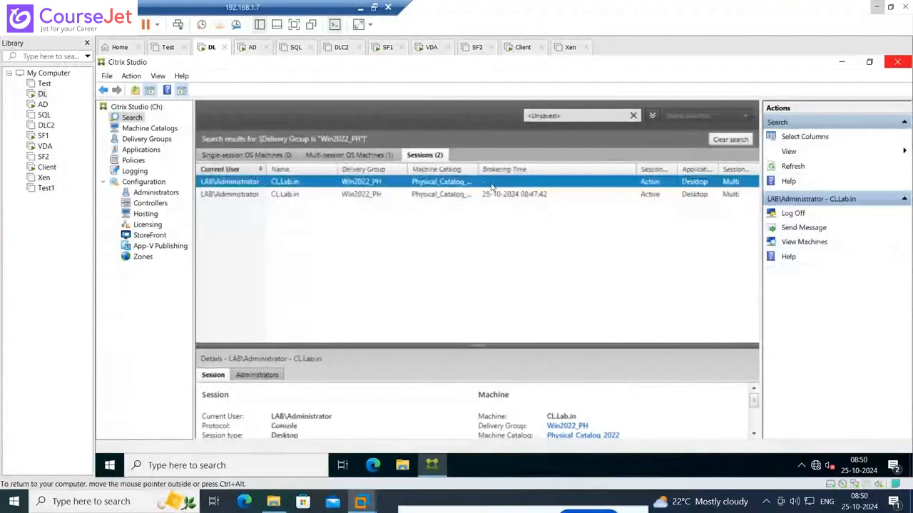
Log off the LAB\Administrator console session on CL.Lab.in that has no brokering time and confirm the logoff
{"action": "right_click", "coordinate": [246, 184]}
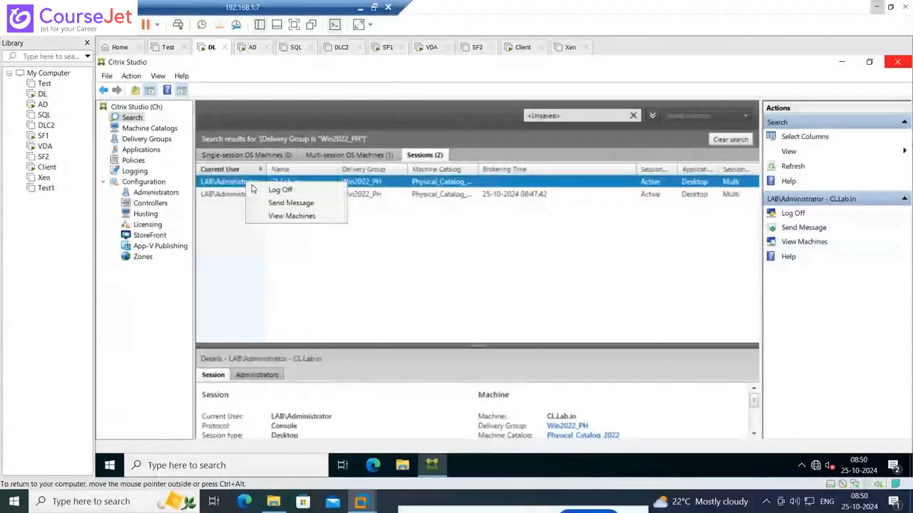
{"action": "left_click", "coordinate": [261, 192]}
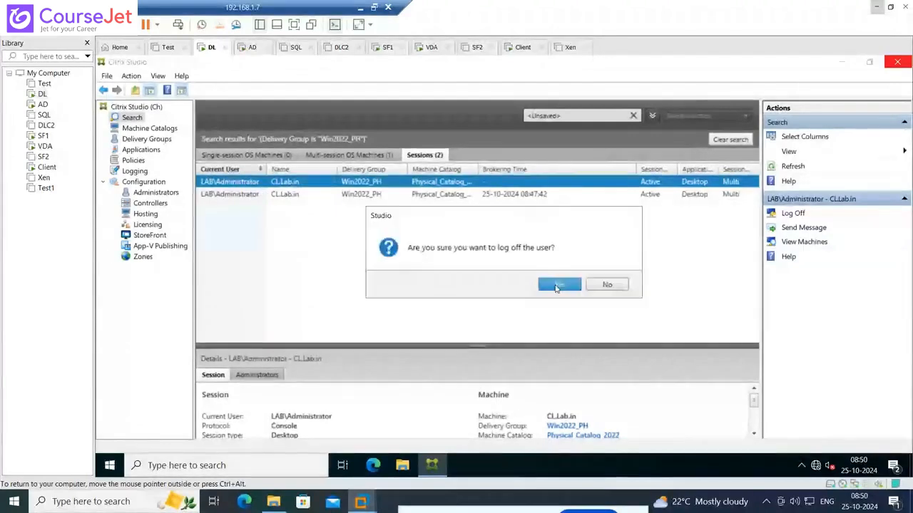
{"action": "left_click", "coordinate": [557, 286]}
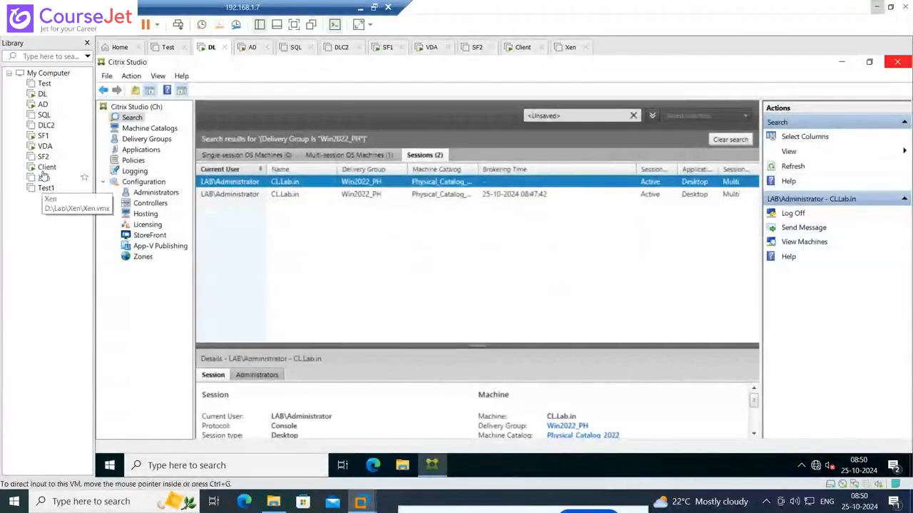
Check the Client machine and the Wave2022 desktop on AD, and refresh the session list in Citrix Studio on DL
{"action": "left_click", "coordinate": [45, 168]}
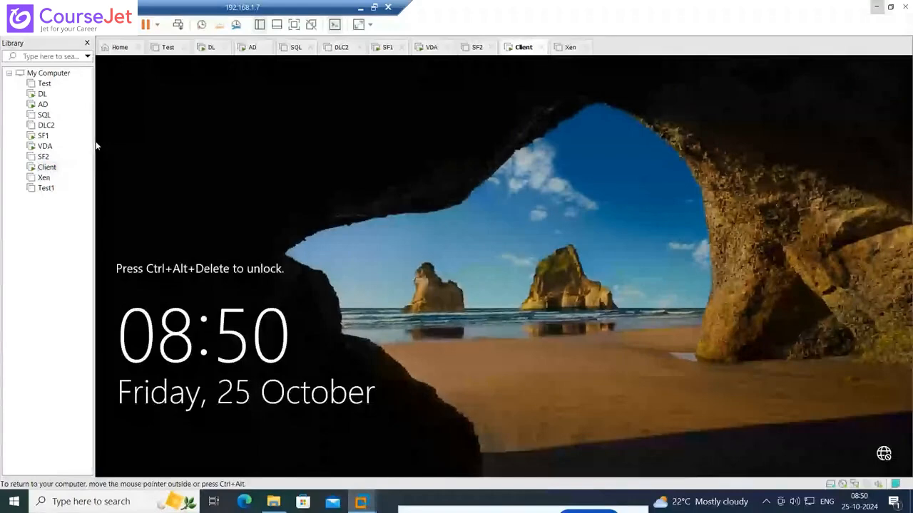
{"action": "left_click", "coordinate": [42, 104]}
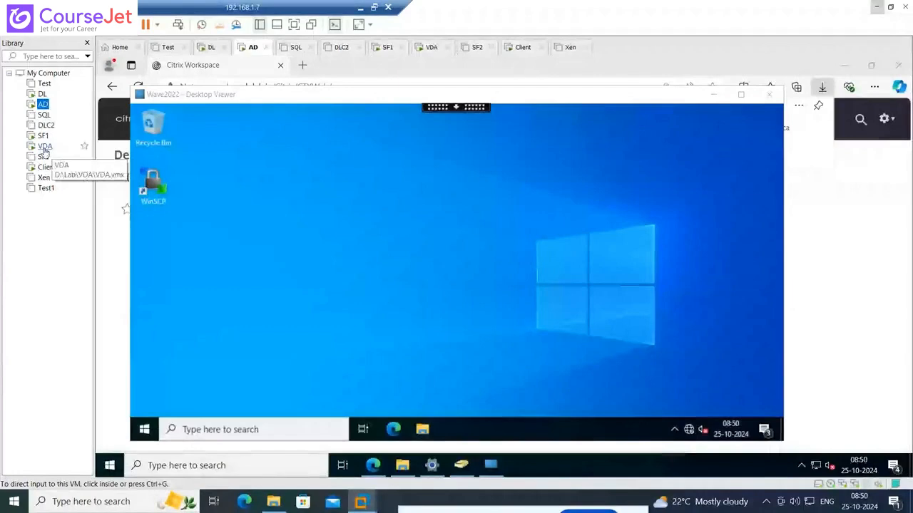
{"action": "left_click", "coordinate": [427, 232]}
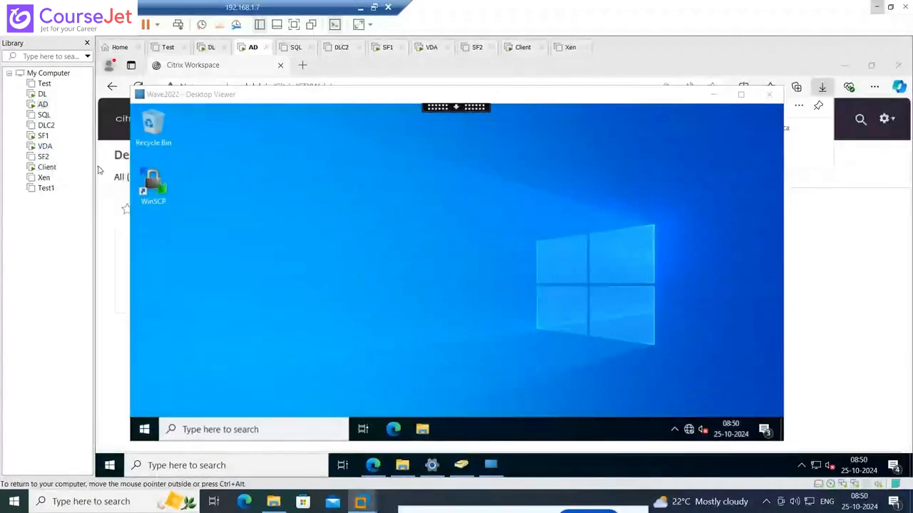
{"action": "left_click", "coordinate": [42, 93]}
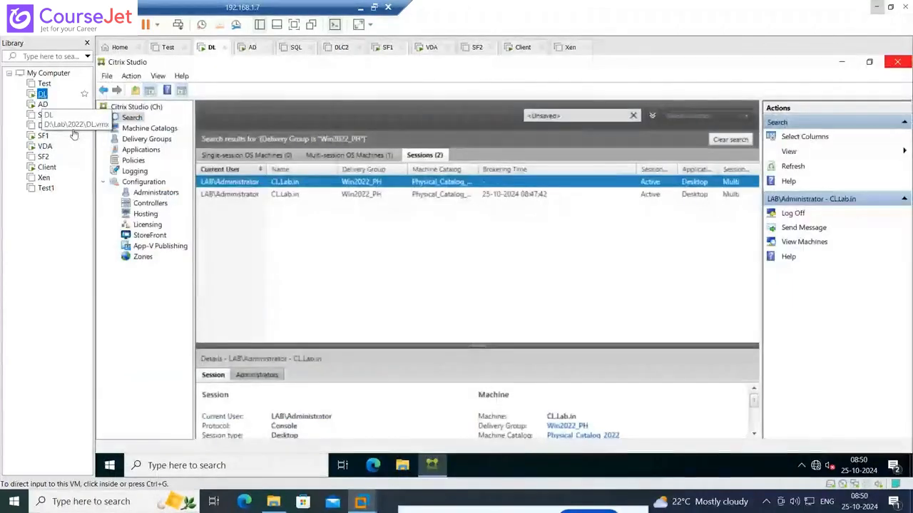
{"action": "left_click", "coordinate": [792, 167]}
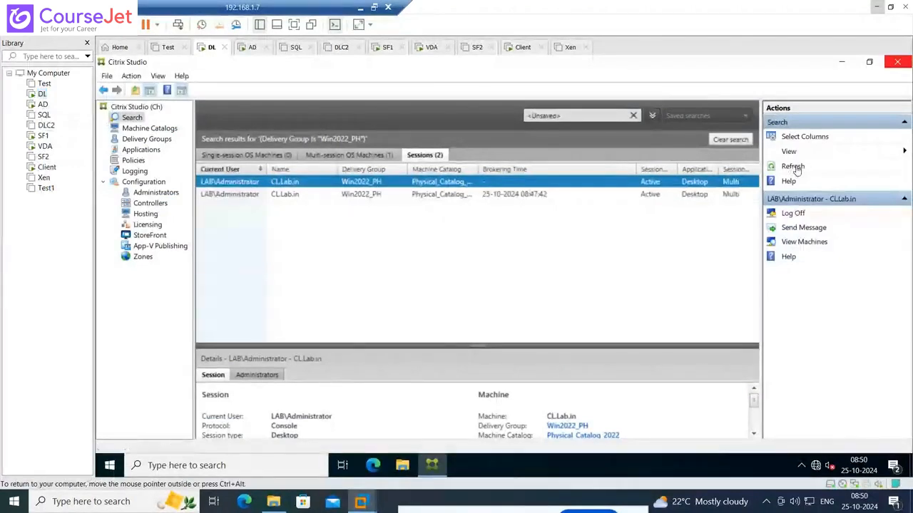
{"action": "left_click", "coordinate": [525, 184]}
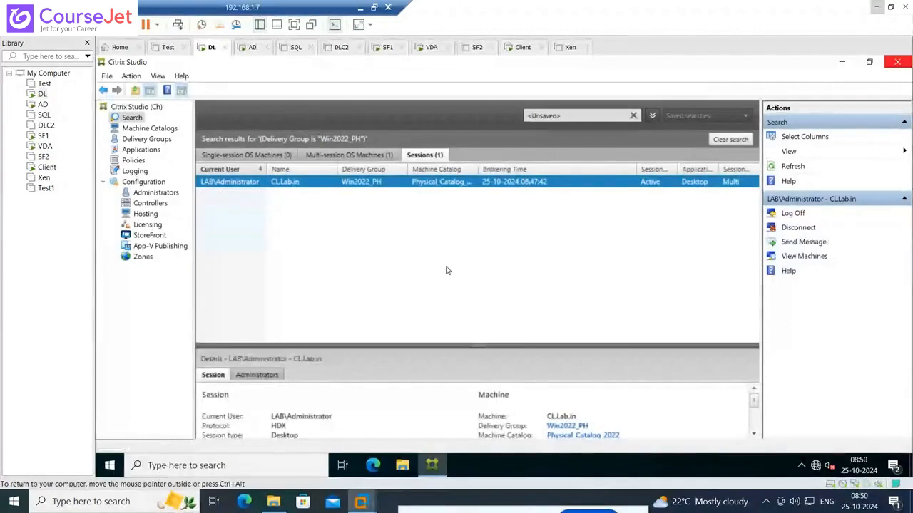
View the machines of the Win2022_PH delivery group and open the delivery group's edit settings
{"action": "left_click", "coordinate": [146, 140]}
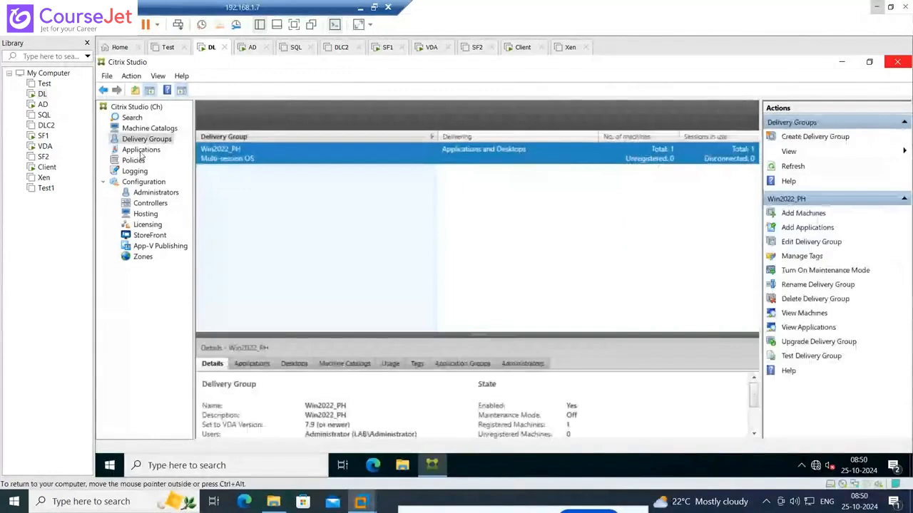
{"action": "double_click", "coordinate": [233, 160]}
{"action": "left_click", "coordinate": [158, 141]}
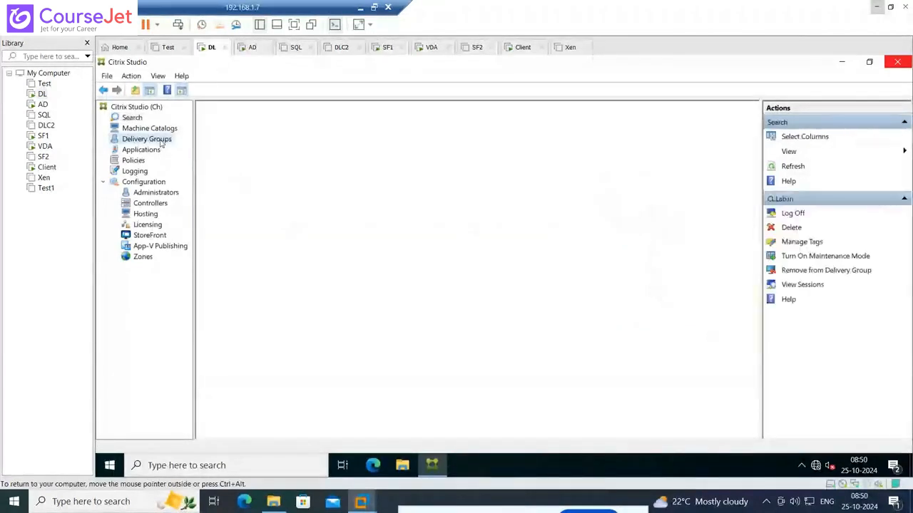
{"action": "right_click", "coordinate": [265, 158]}
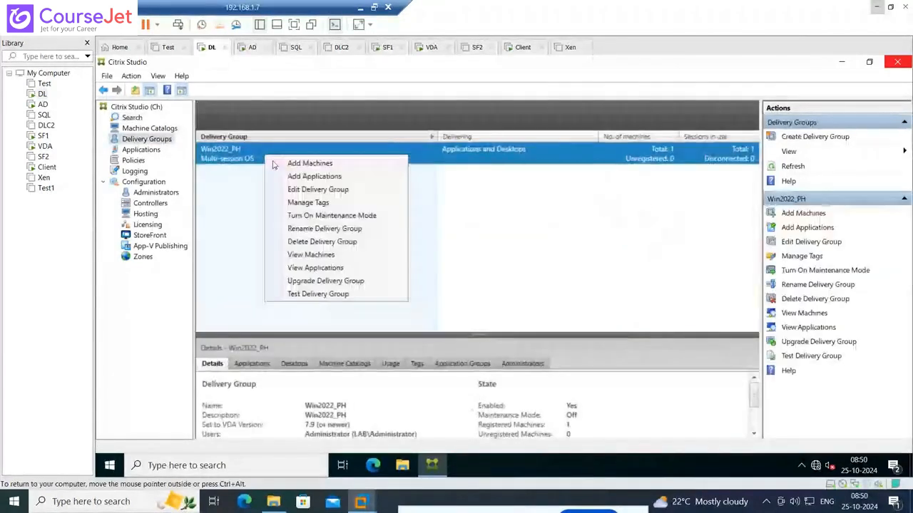
{"action": "left_click", "coordinate": [294, 191]}
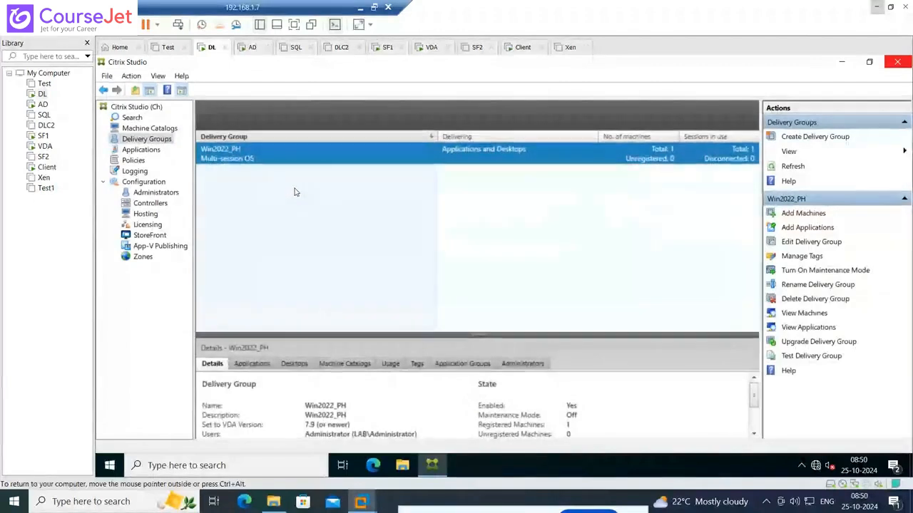
Review the Limit Visibility setting in the WinSCP application's properties, cancel the dialog, and return to the delivery groups
{"action": "left_click", "coordinate": [141, 150]}
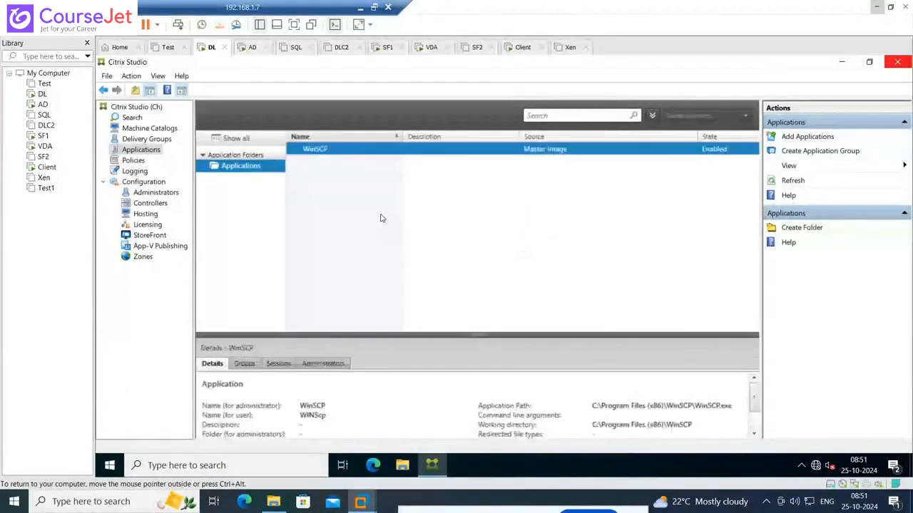
{"action": "right_click", "coordinate": [316, 151]}
{"action": "left_click", "coordinate": [332, 160]}
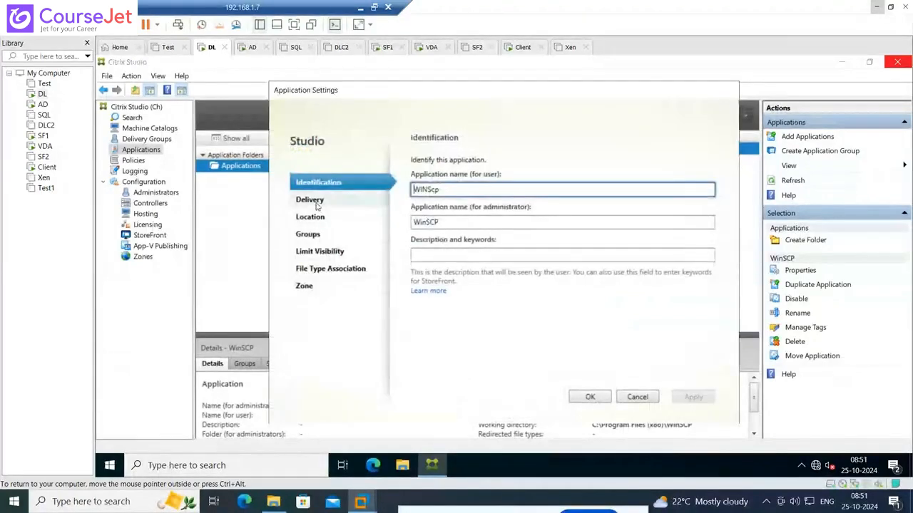
{"action": "left_click", "coordinate": [318, 252]}
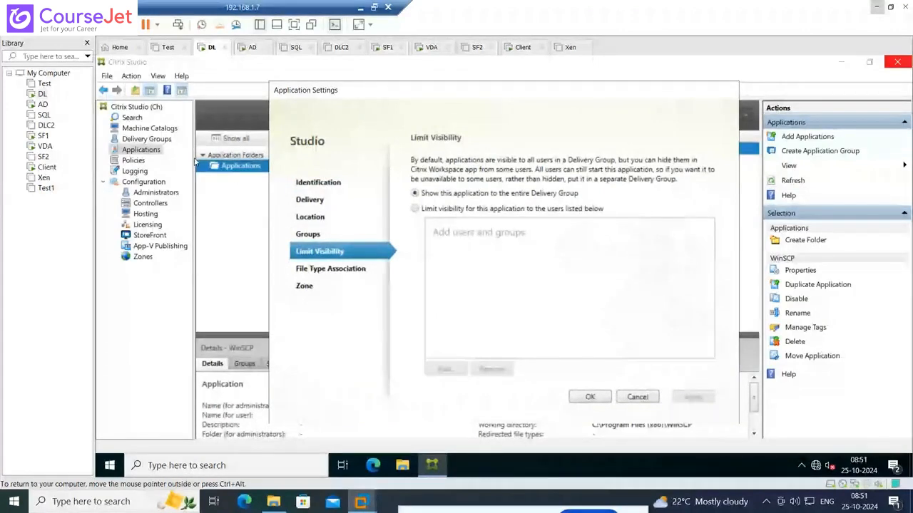
{"action": "left_click", "coordinate": [637, 397]}
{"action": "left_click", "coordinate": [146, 138]}
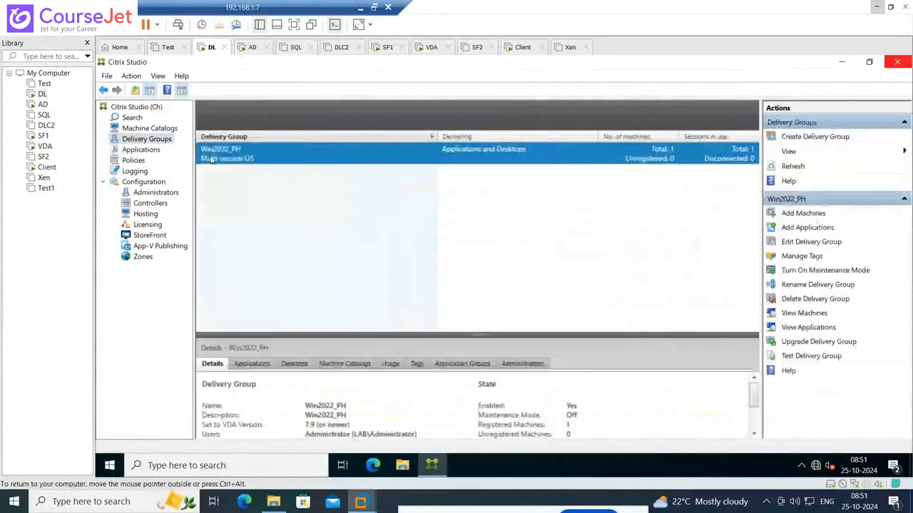
Open the Win2022_PH delivery group's edit settings and review its Users and Desktops assignments
{"action": "right_click", "coordinate": [211, 160]}
{"action": "left_click", "coordinate": [243, 191]}
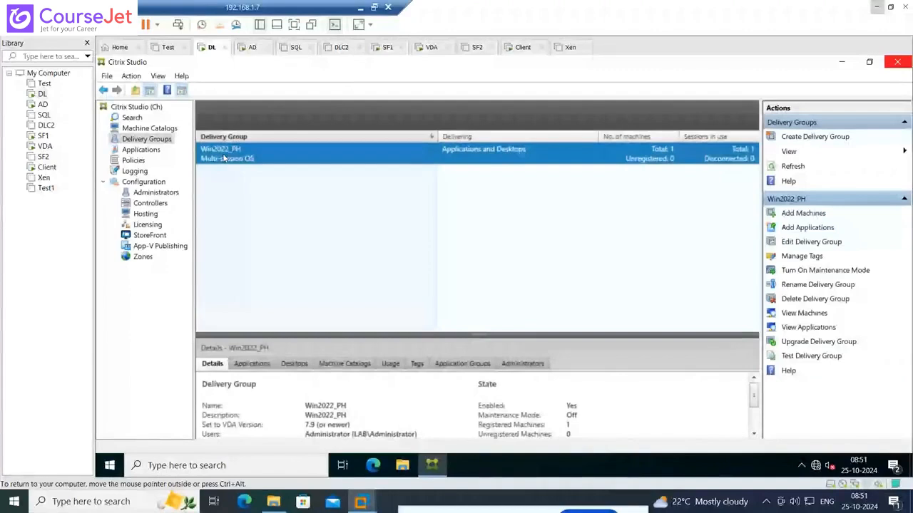
{"action": "left_click", "coordinate": [820, 243]}
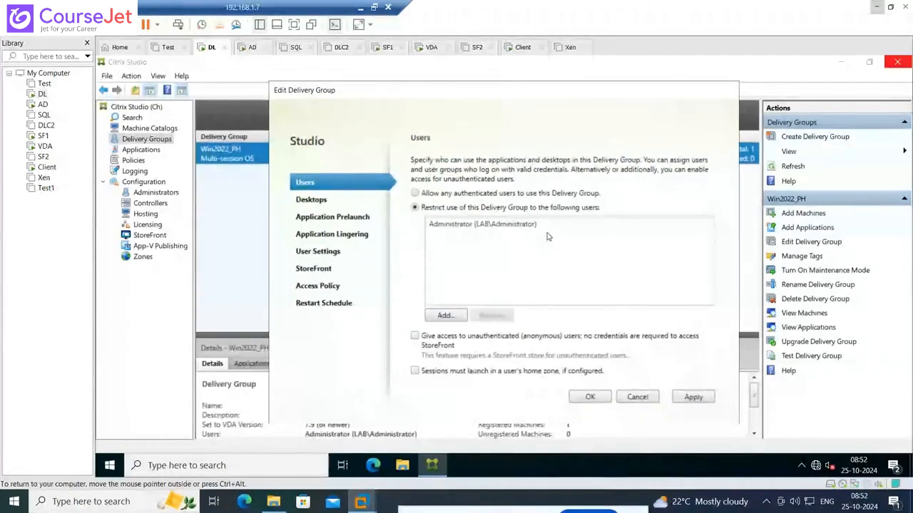
{"action": "left_click", "coordinate": [314, 198]}
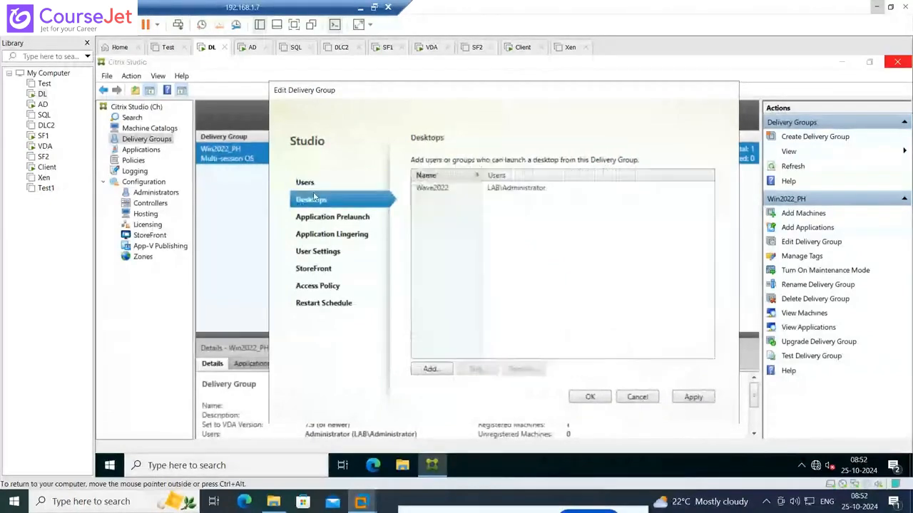
{"action": "left_click", "coordinate": [310, 184]}
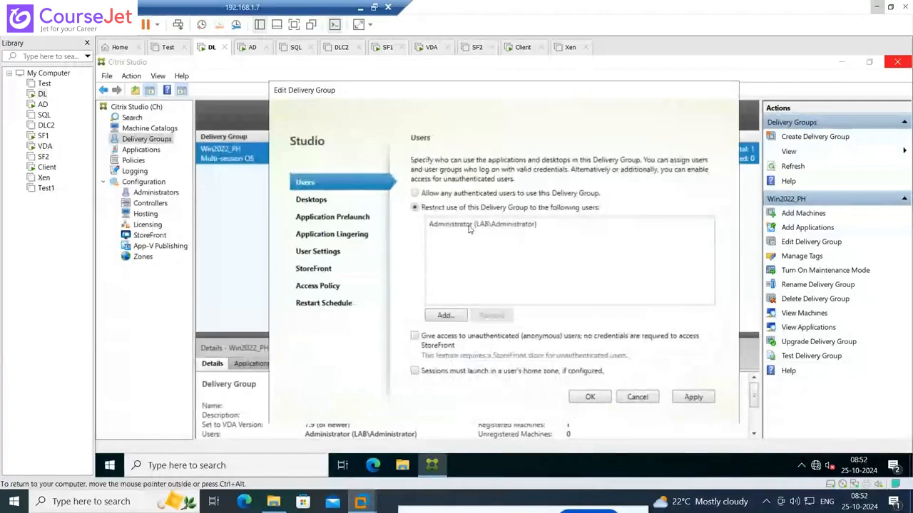
Add the user LAB\Fin01 to the users allowed to use the delivery group and save the settings
{"action": "left_click", "coordinate": [445, 315]}
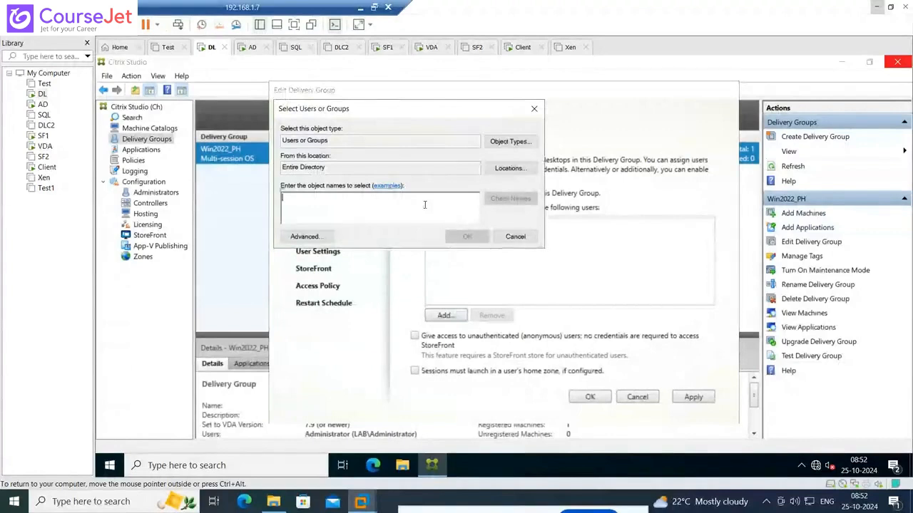
{"action": "type", "text": "lab"}
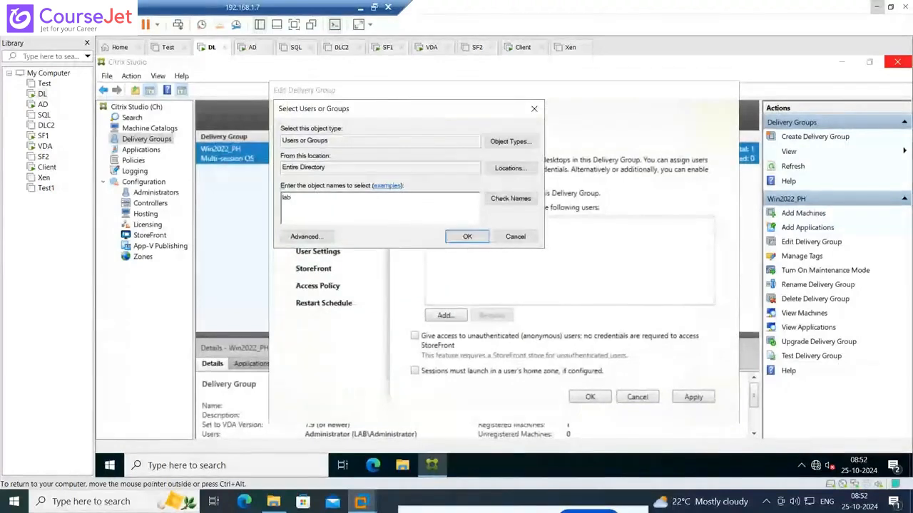
{"action": "type", "text": "\\fin"}
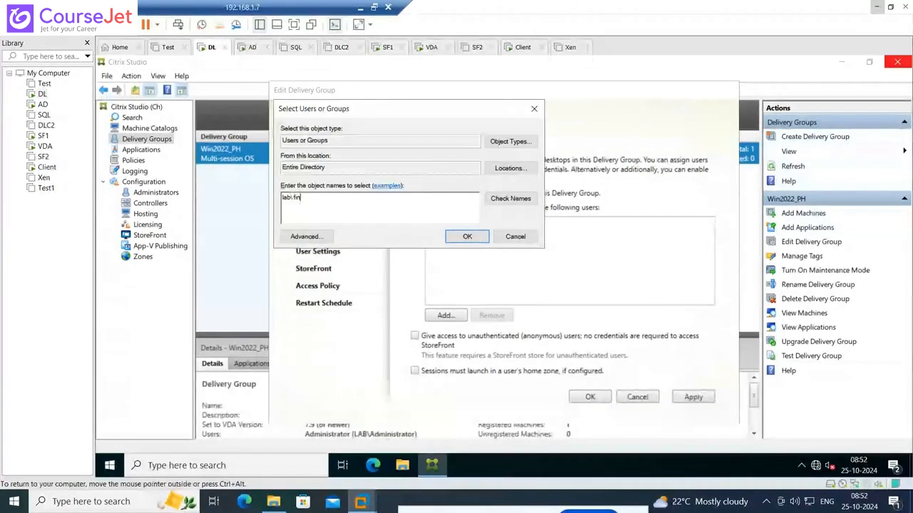
{"action": "left_click", "coordinate": [507, 205]}
{"action": "left_click", "coordinate": [467, 236]}
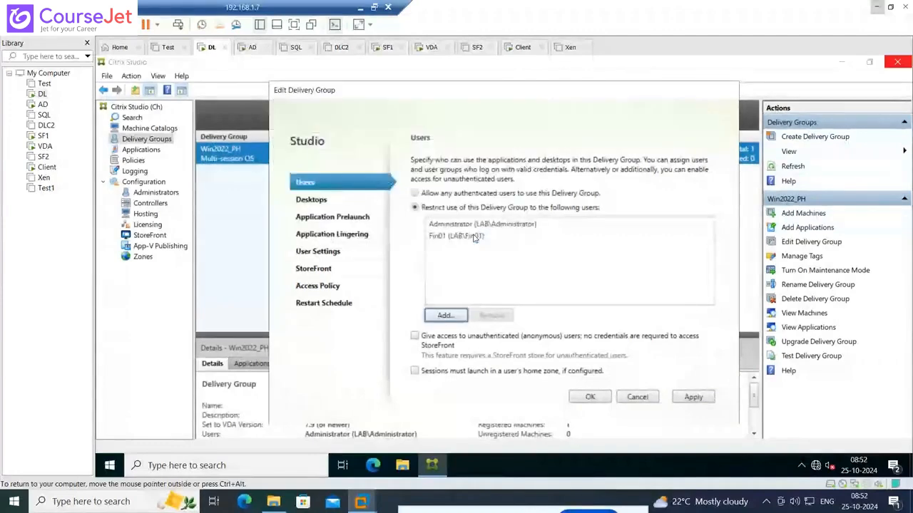
{"action": "left_click", "coordinate": [586, 398]}
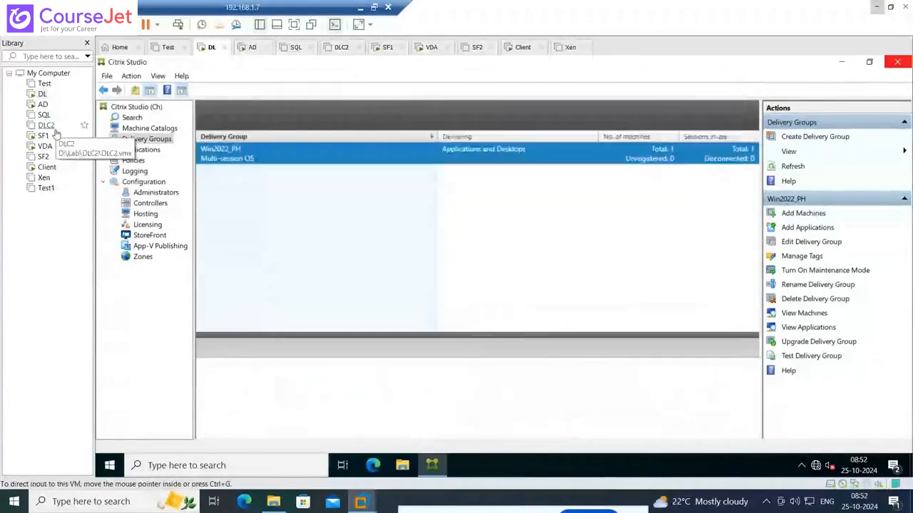
Switch to AD, minimize the Wave2022 desktop, log off the StoreFront account and bring up the logon form
{"action": "left_click", "coordinate": [43, 104]}
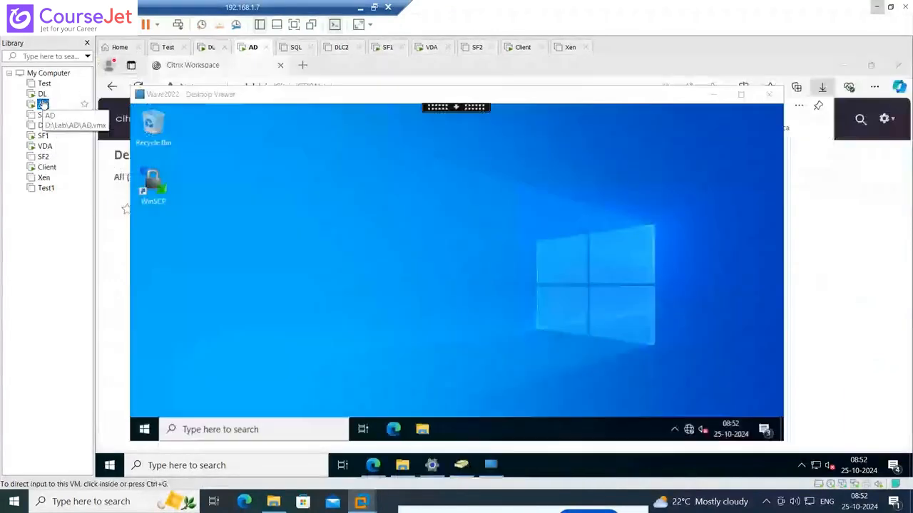
{"action": "left_click", "coordinate": [713, 96]}
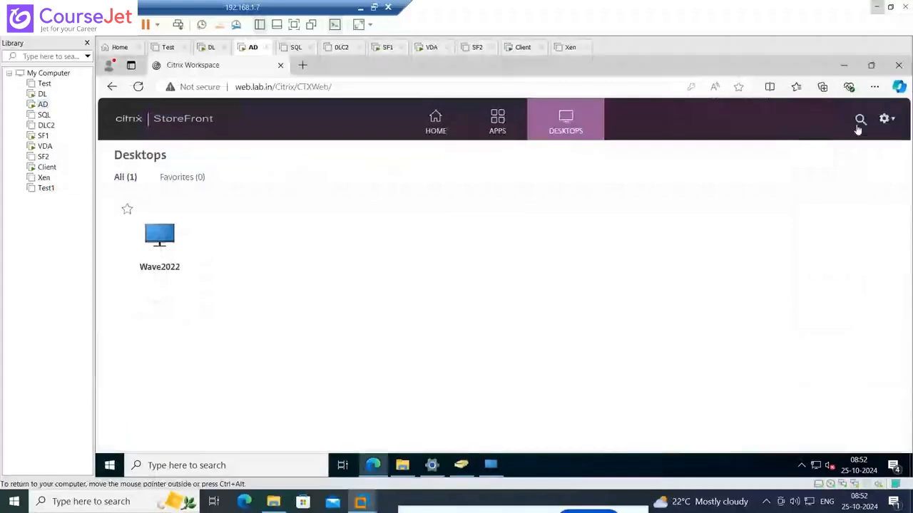
{"action": "left_click", "coordinate": [884, 120]}
{"action": "left_click", "coordinate": [821, 248]}
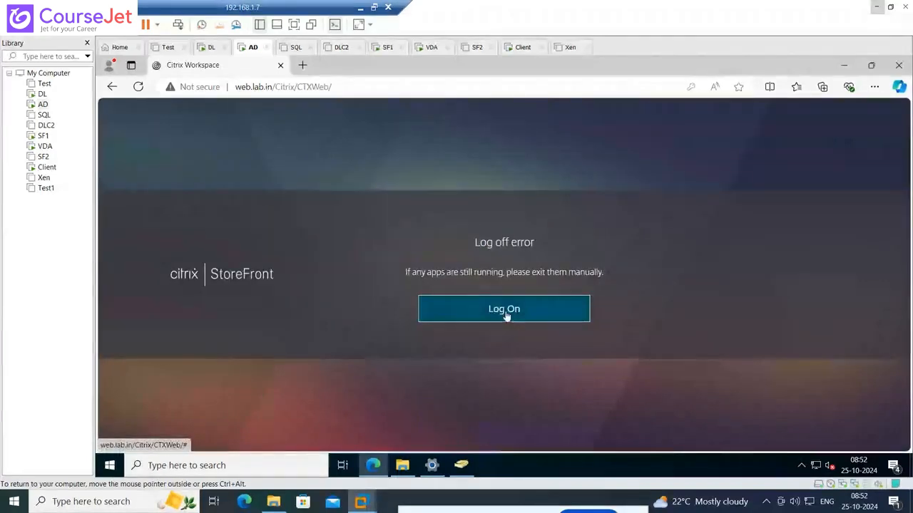
{"action": "left_click", "coordinate": [505, 313]}
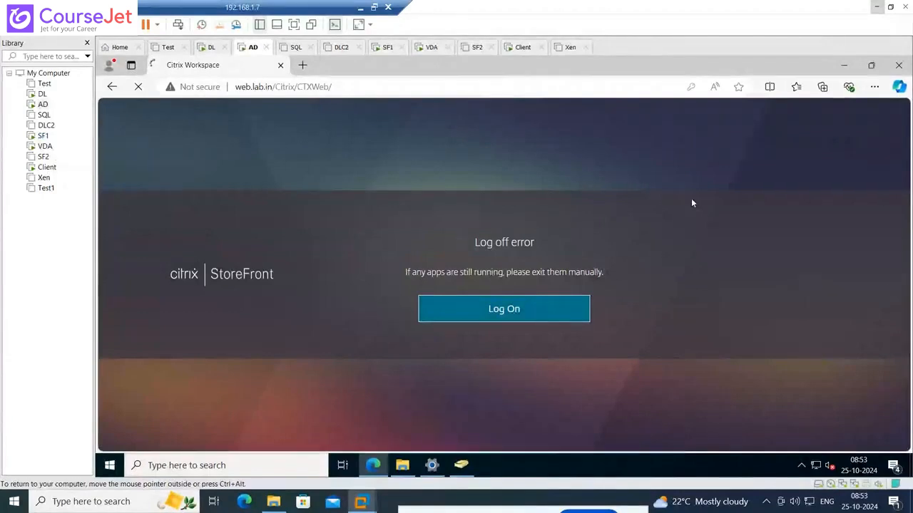
{"action": "left_click", "coordinate": [533, 313]}
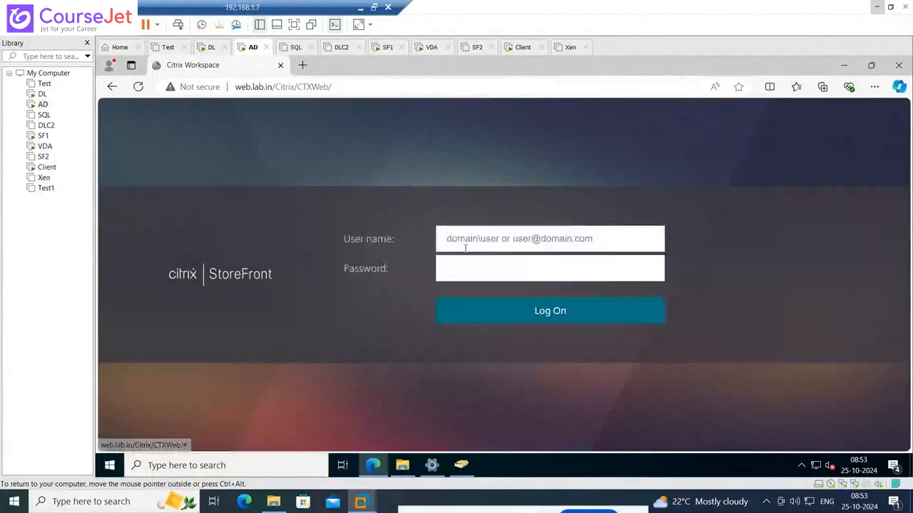
Log on to StoreFront with the user name lab\fin01 and the account password
{"action": "left_click", "coordinate": [465, 248]}
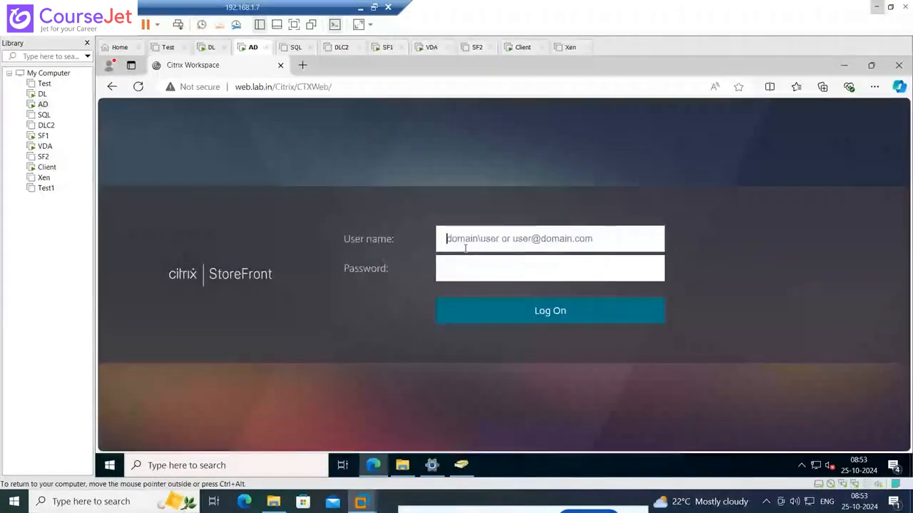
{"action": "type", "text": "lab\\fin"}
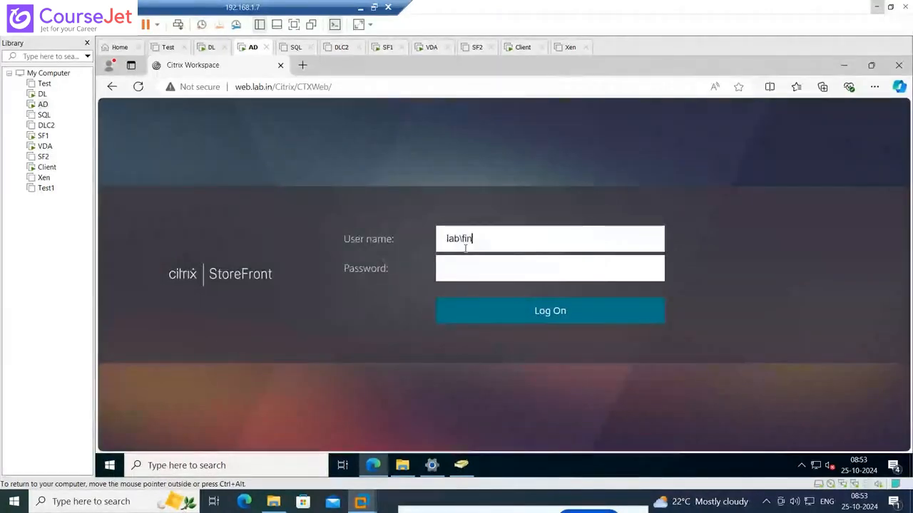
{"action": "type", "text": "01"}
{"action": "left_click", "coordinate": [457, 270]}
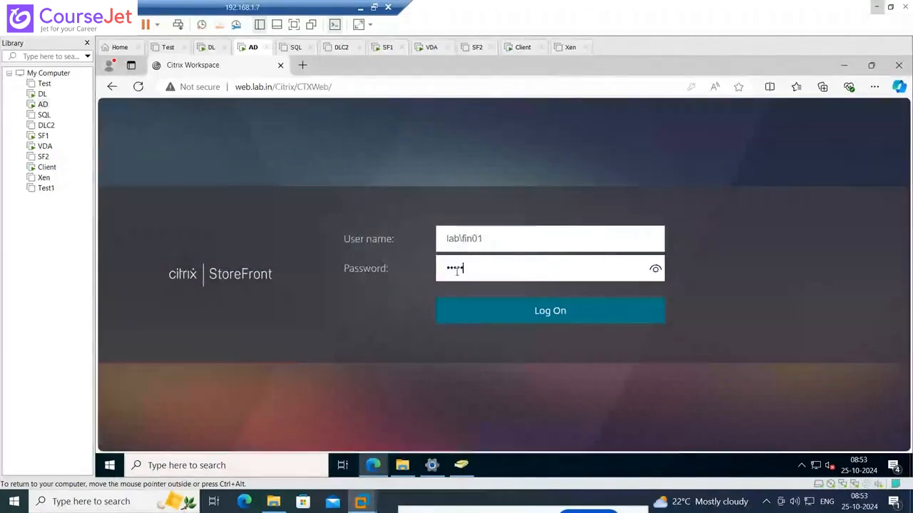
{"action": "type", "text": "wor"}
{"action": "key", "text": "Return"}
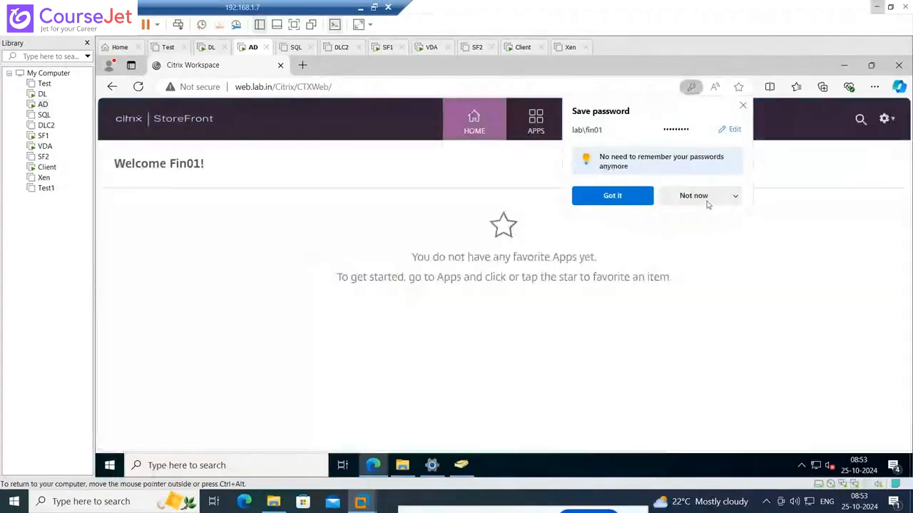
{"action": "left_click", "coordinate": [697, 196]}
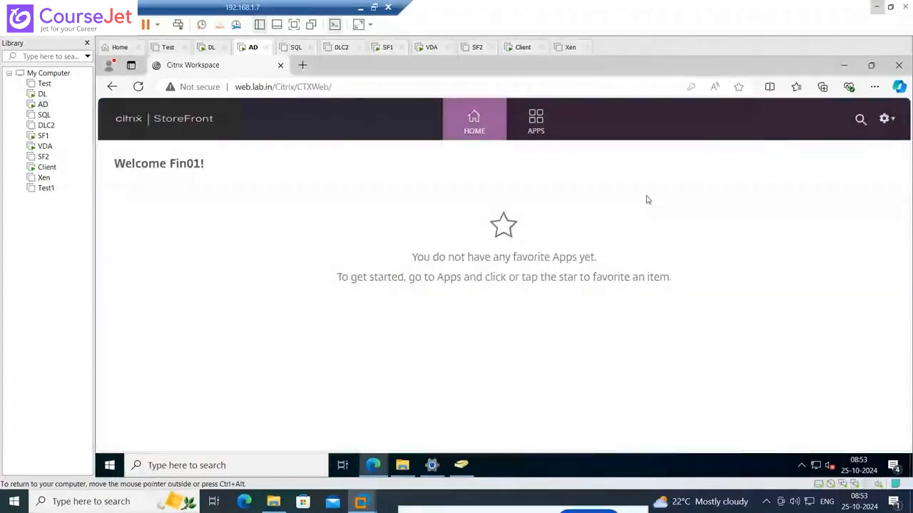
Launch the WINScp app from StoreFront's apps and refresh the Win2022_PH session list in Citrix Studio on DL
{"action": "left_click", "coordinate": [535, 121]}
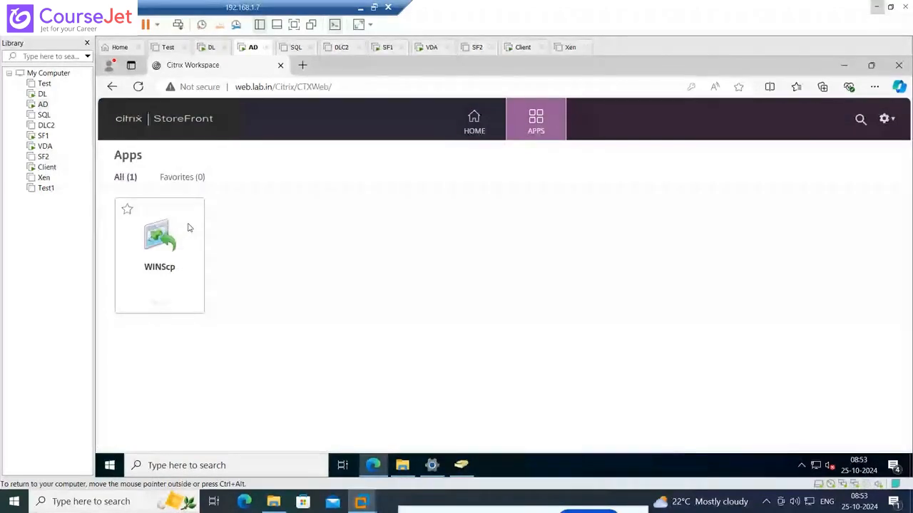
{"action": "left_click", "coordinate": [154, 238]}
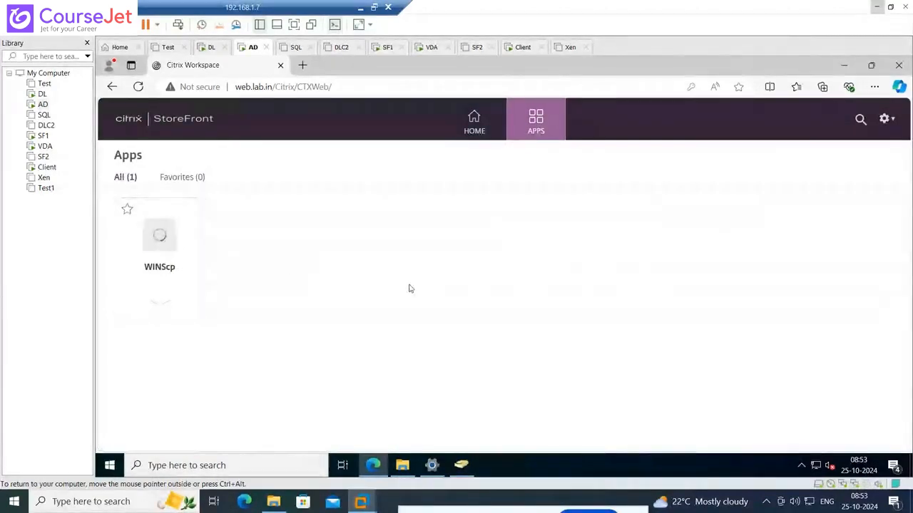
{"action": "left_click", "coordinate": [42, 94]}
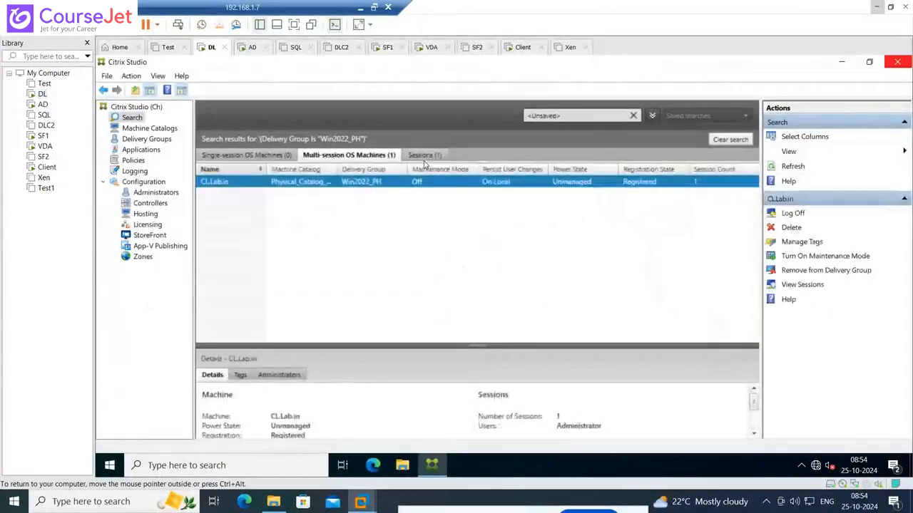
{"action": "left_click", "coordinate": [425, 156]}
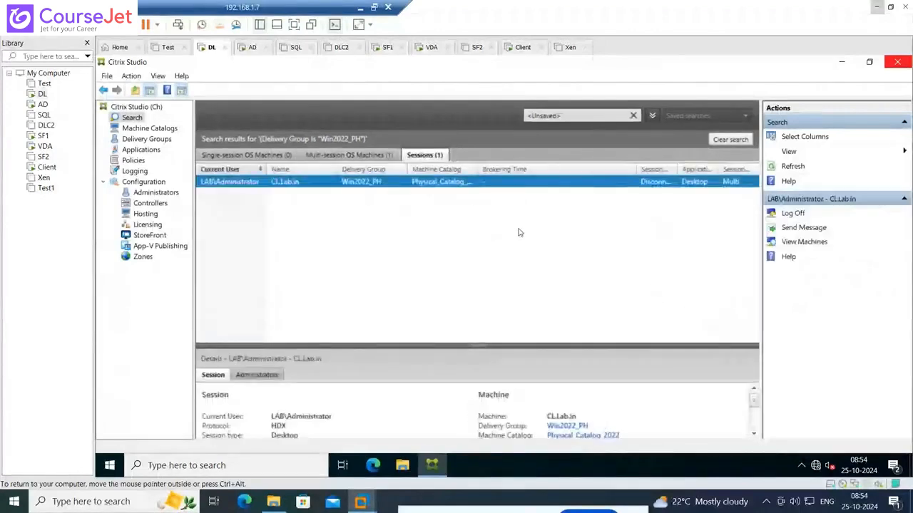
{"action": "left_click", "coordinate": [793, 167]}
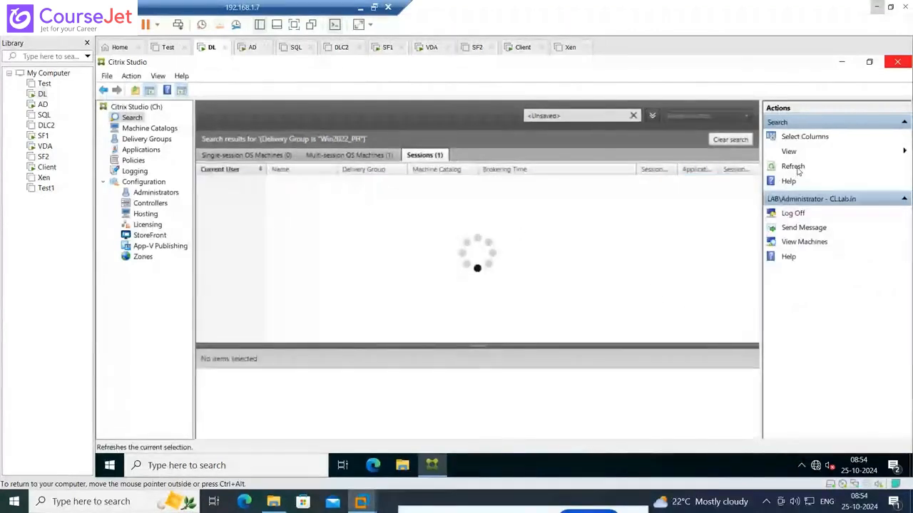
Open the downloaded ICA file on AD to start WINScp and show more information about the launch
{"action": "left_click", "coordinate": [42, 106]}
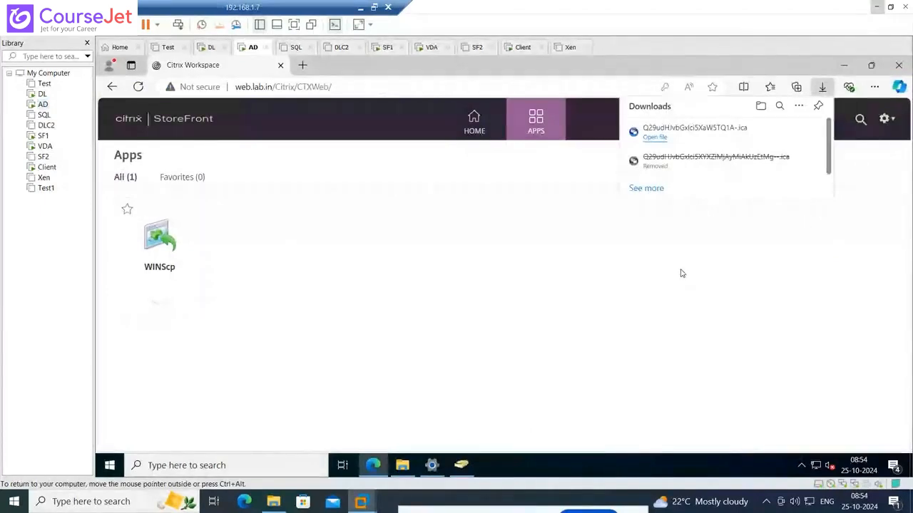
{"action": "left_click", "coordinate": [659, 142]}
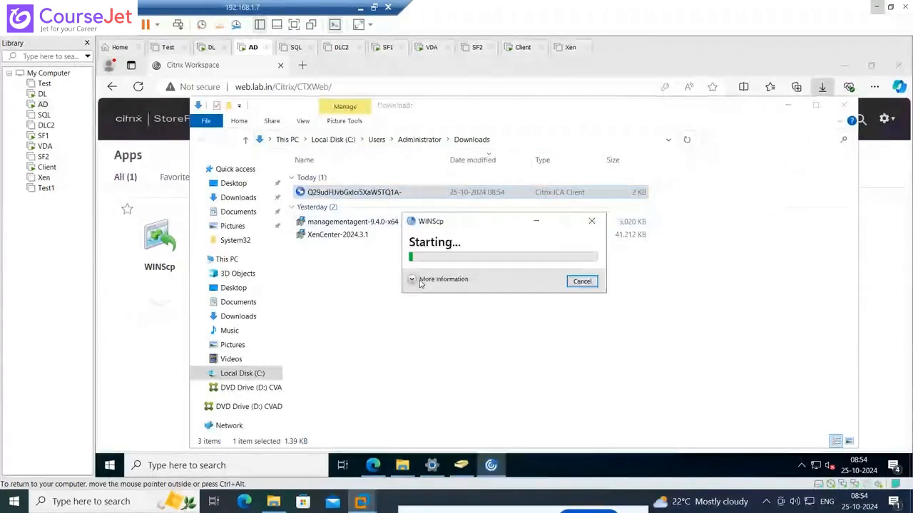
{"action": "left_click", "coordinate": [412, 280]}
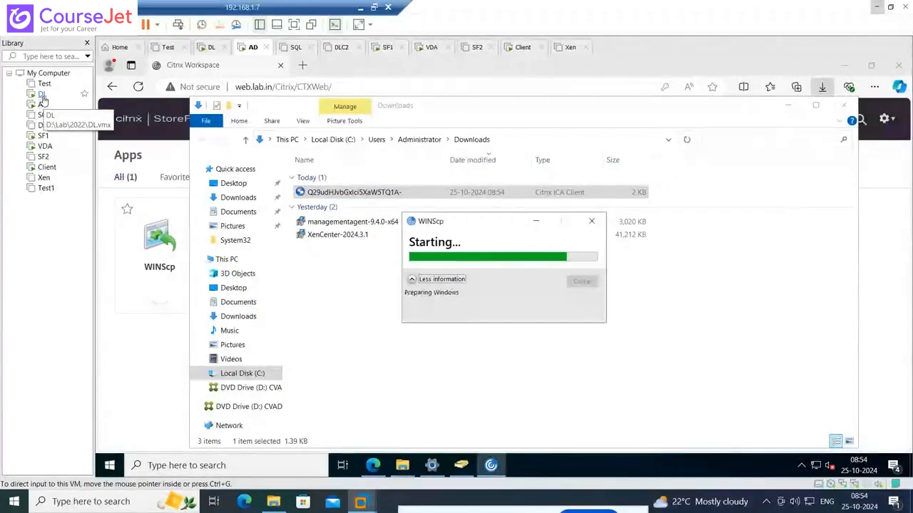
Refresh the session list in Citrix Studio on DL and check the WinSCP window on AD
{"action": "left_click", "coordinate": [42, 96]}
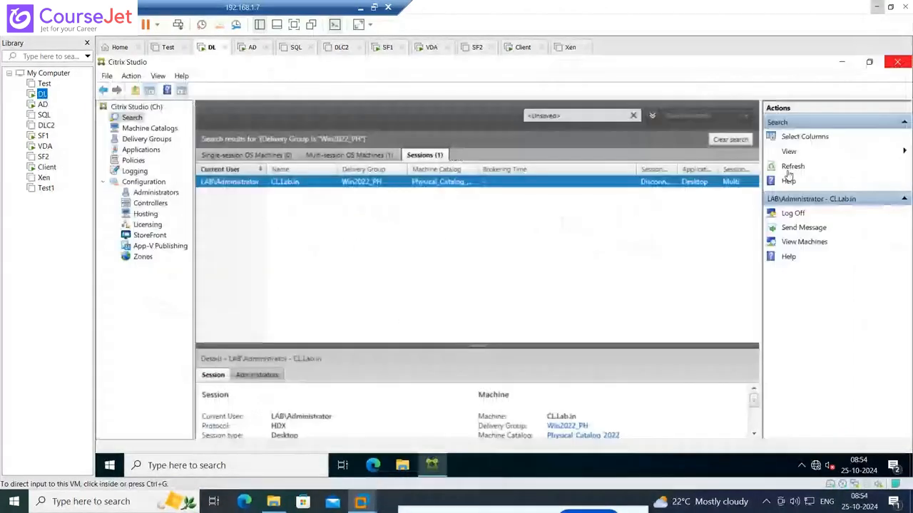
{"action": "left_click", "coordinate": [791, 166]}
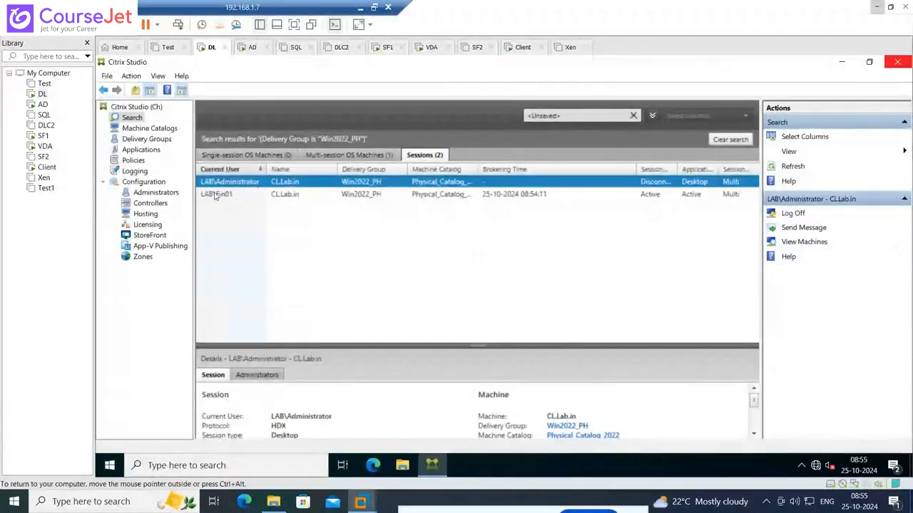
{"action": "left_click", "coordinate": [44, 107]}
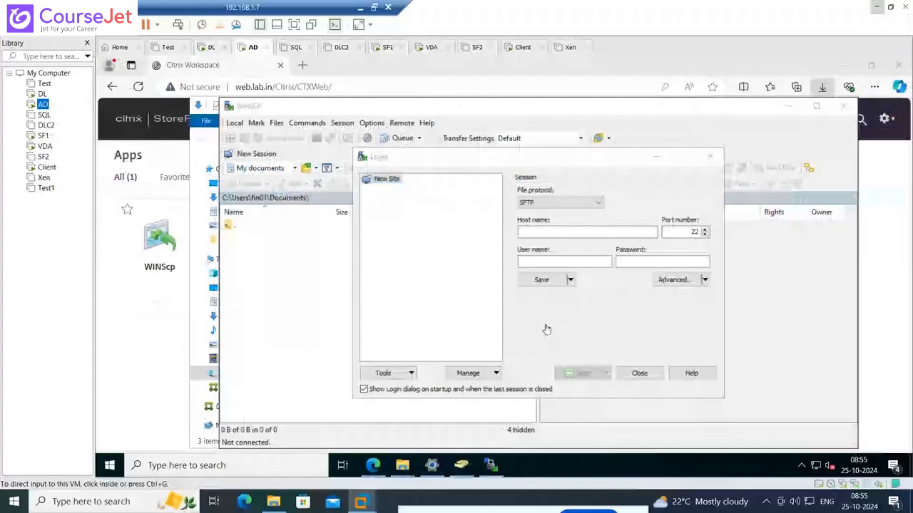
{"action": "left_click", "coordinate": [547, 329]}
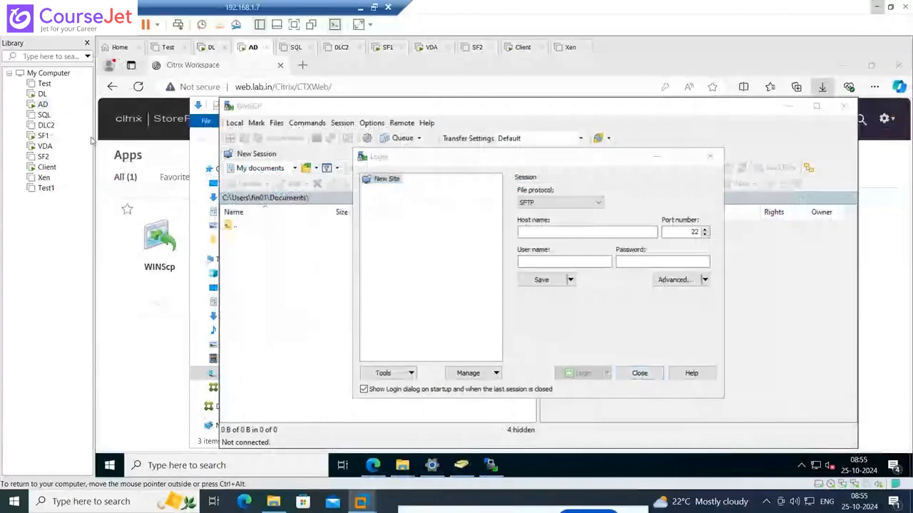
Log off the LAB\Fin01 session on CL.Lab.in in Citrix Studio on DL and confirm the logoff
{"action": "left_click", "coordinate": [42, 94]}
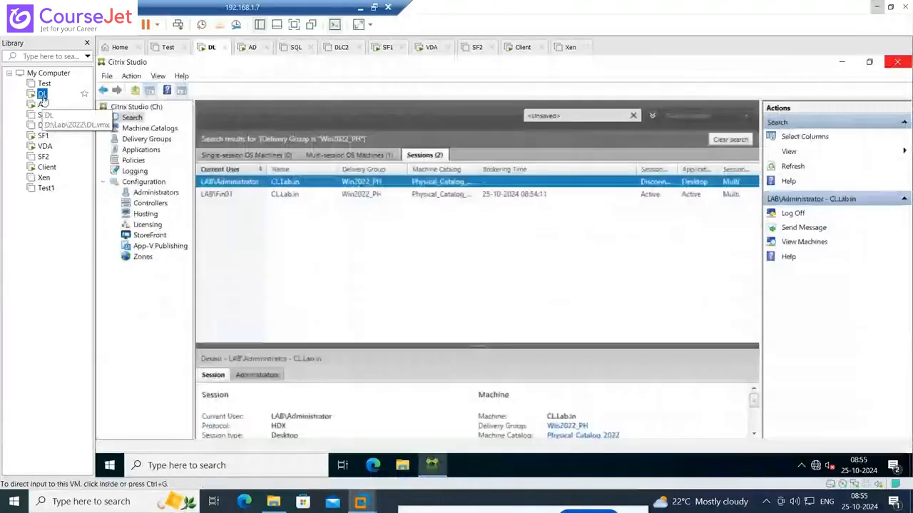
{"action": "right_click", "coordinate": [228, 198]}
{"action": "left_click", "coordinate": [244, 206]}
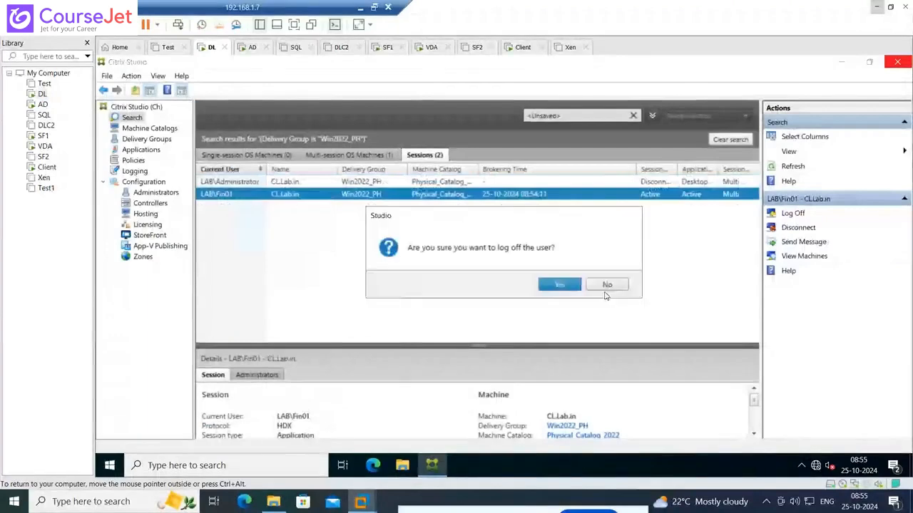
{"action": "left_click", "coordinate": [561, 285]}
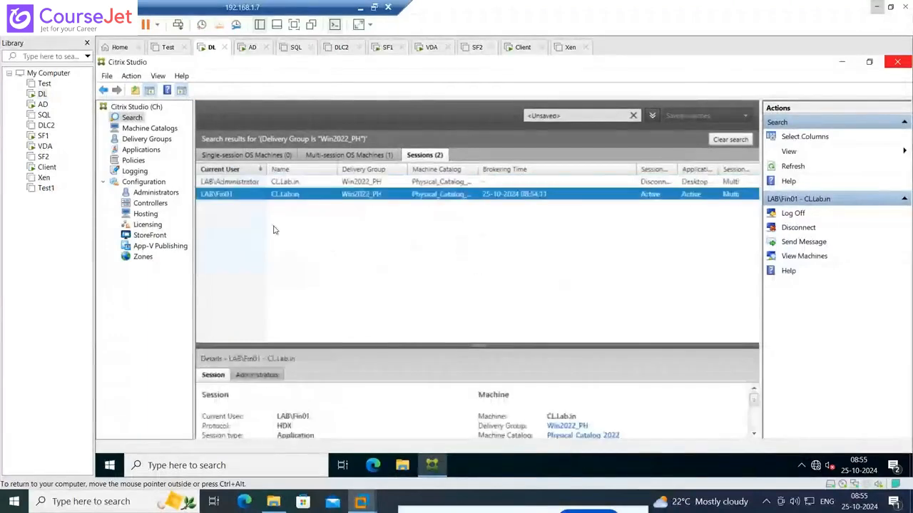
Log off the LAB\Administrator session on CL.Lab.in, confirm the logoff, and refresh the session list
{"action": "right_click", "coordinate": [241, 181]}
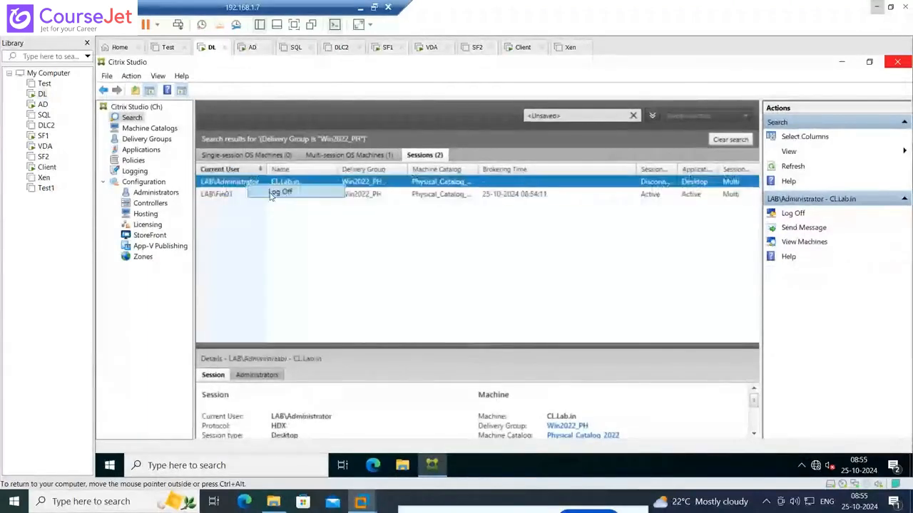
{"action": "left_click", "coordinate": [258, 189]}
{"action": "left_click", "coordinate": [559, 285]}
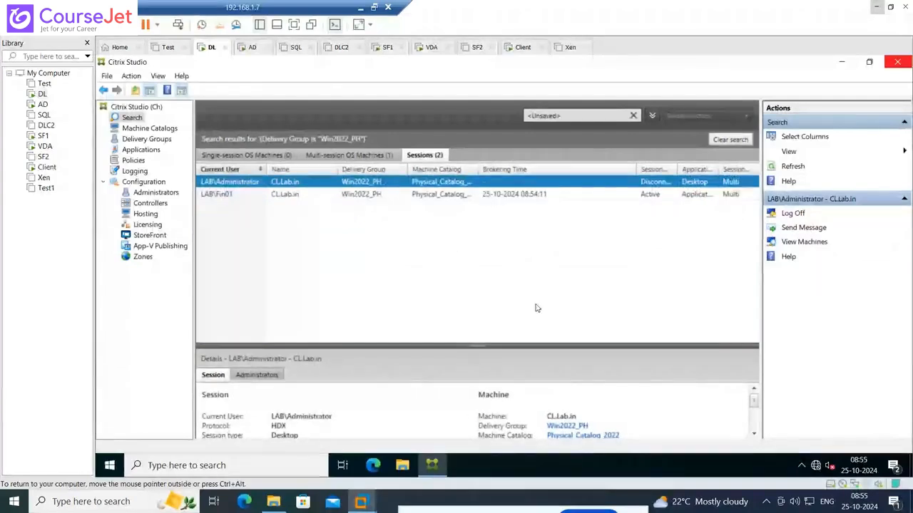
{"action": "left_click", "coordinate": [794, 169]}
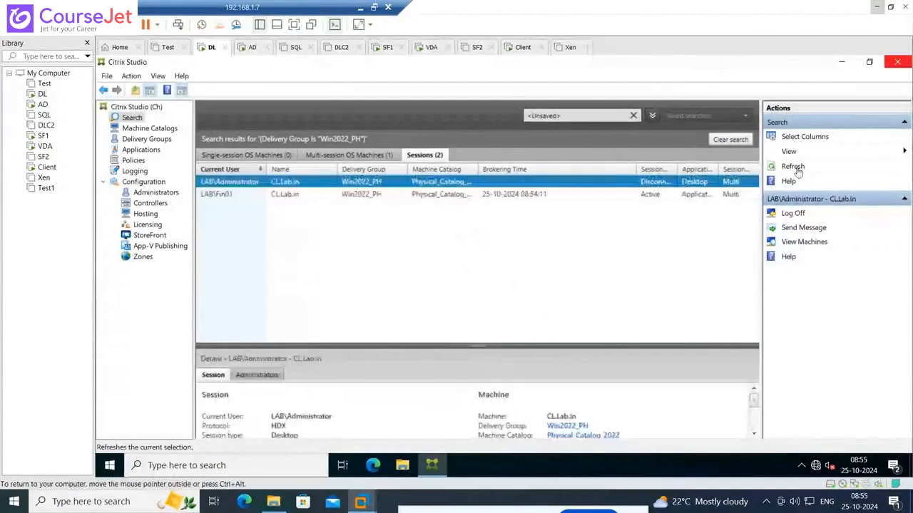
{"action": "left_click", "coordinate": [797, 171]}
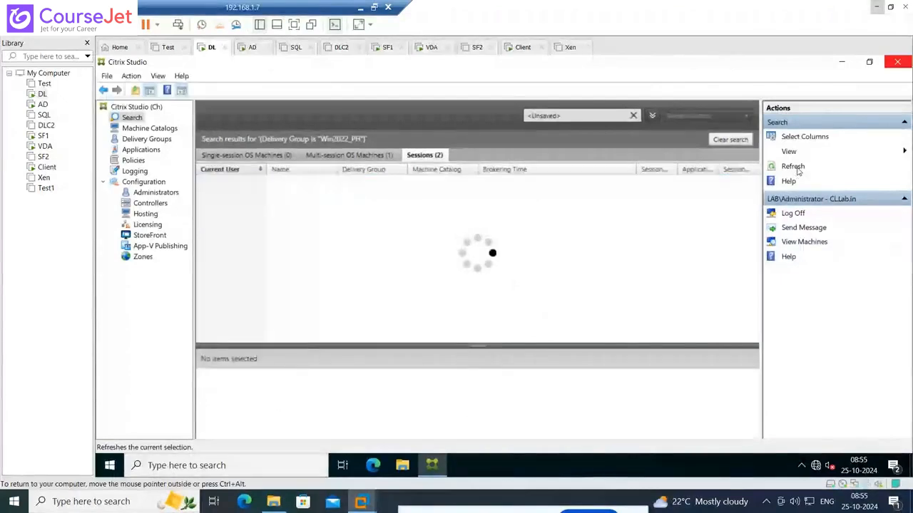
Switch to the AD machine and close its Downloads folder and the StoreFront browser window
{"action": "left_click", "coordinate": [42, 104]}
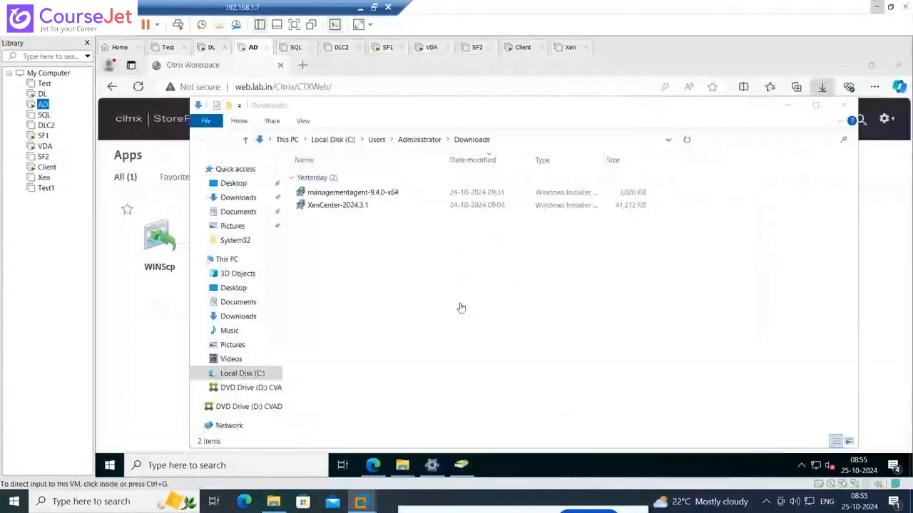
{"action": "left_click", "coordinate": [460, 308]}
{"action": "left_click", "coordinate": [843, 106]}
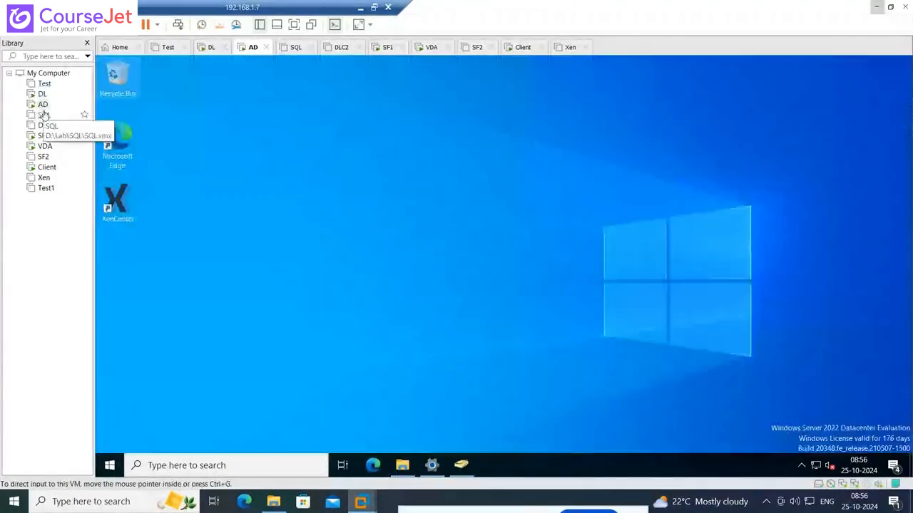
Return to Citrix Studio on DL and refresh the Win2022_PH search to check the remaining sessions
{"action": "left_click", "coordinate": [42, 95]}
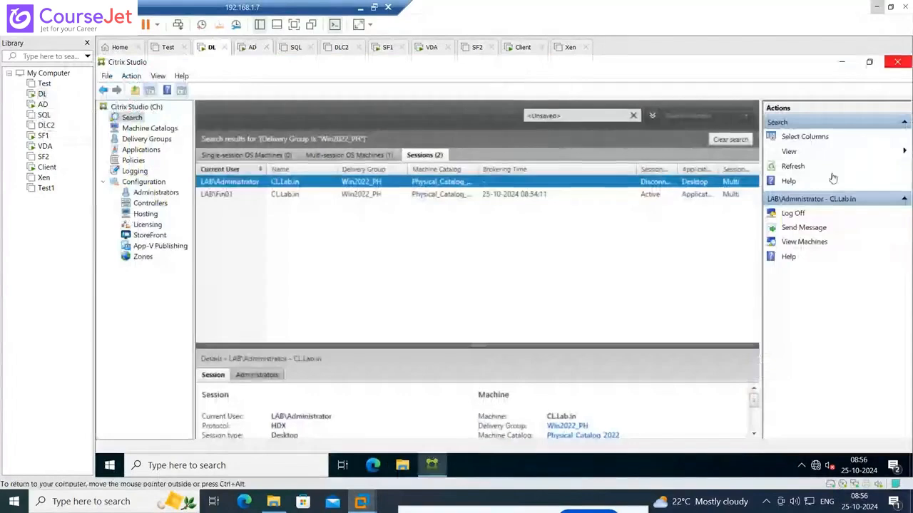
{"action": "left_click", "coordinate": [799, 169]}
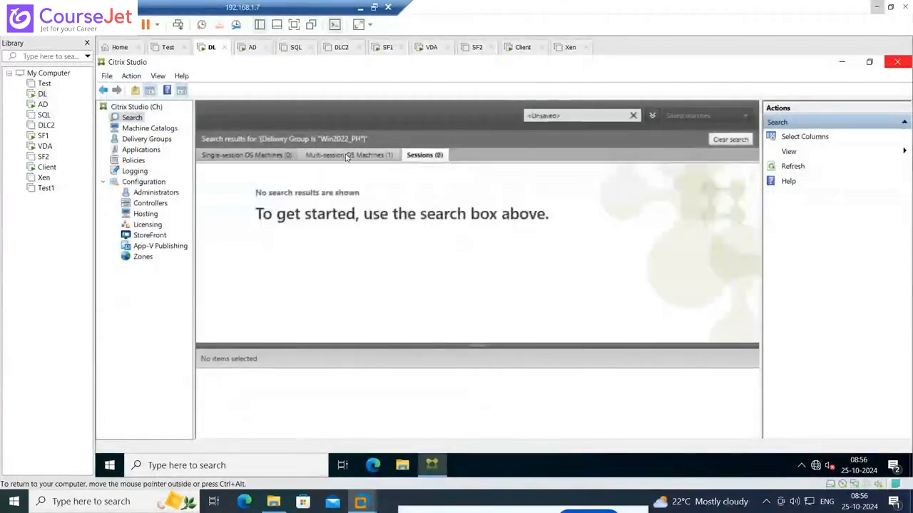
{"action": "left_click", "coordinate": [347, 157]}
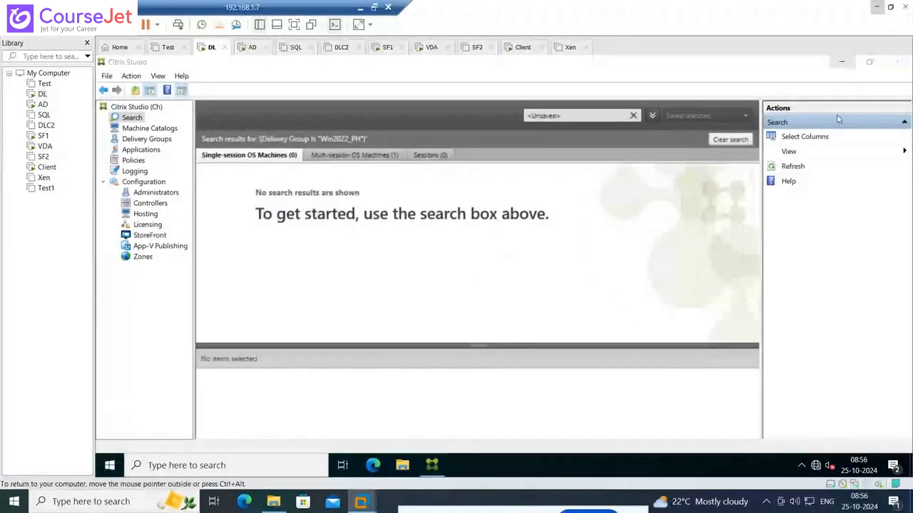
{"action": "key", "text": "super"}
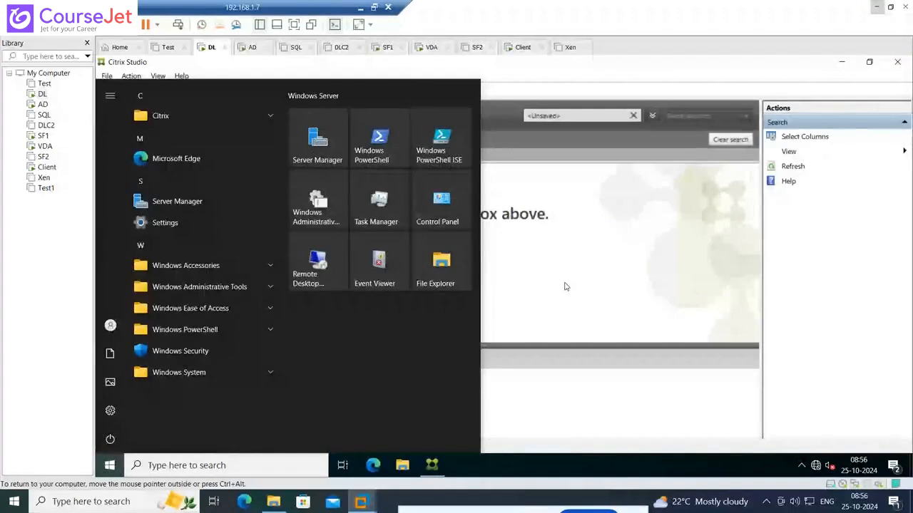
{"action": "left_click", "coordinate": [567, 286]}
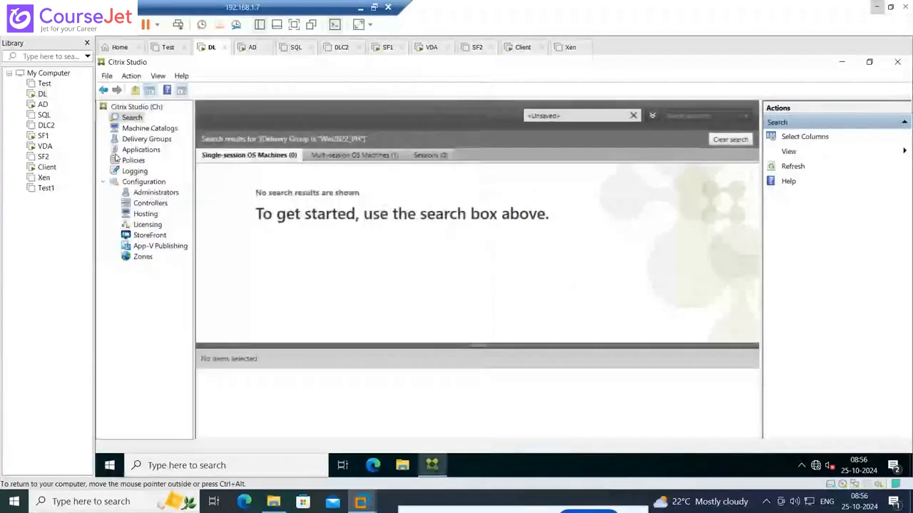
Start adding an application to the Win2022_PH delivery group in Citrix Studio, choosing to define it manually
{"action": "left_click", "coordinate": [139, 150]}
{"action": "right_click", "coordinate": [341, 191]}
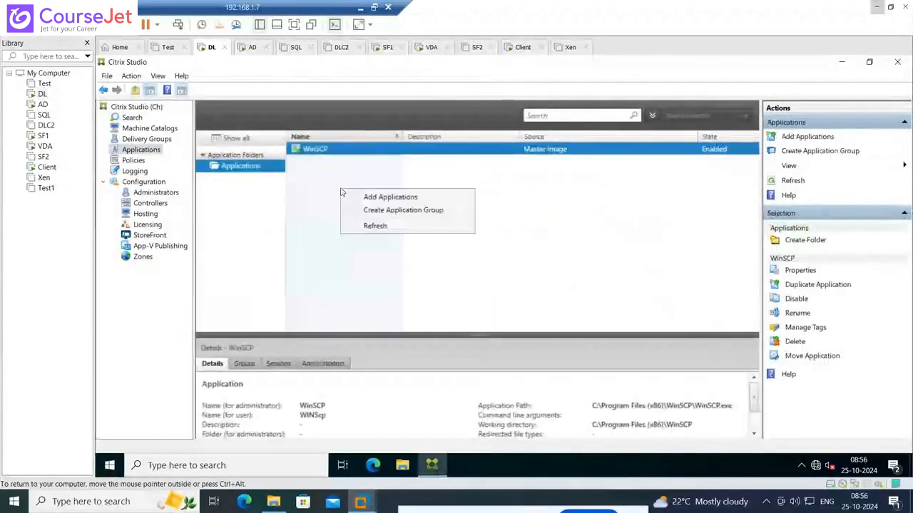
{"action": "left_click", "coordinate": [368, 200]}
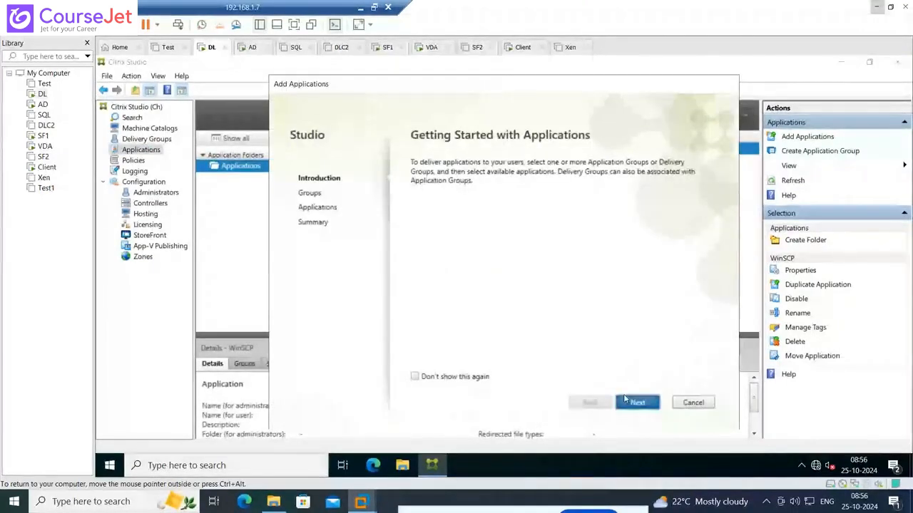
{"action": "left_click", "coordinate": [634, 402]}
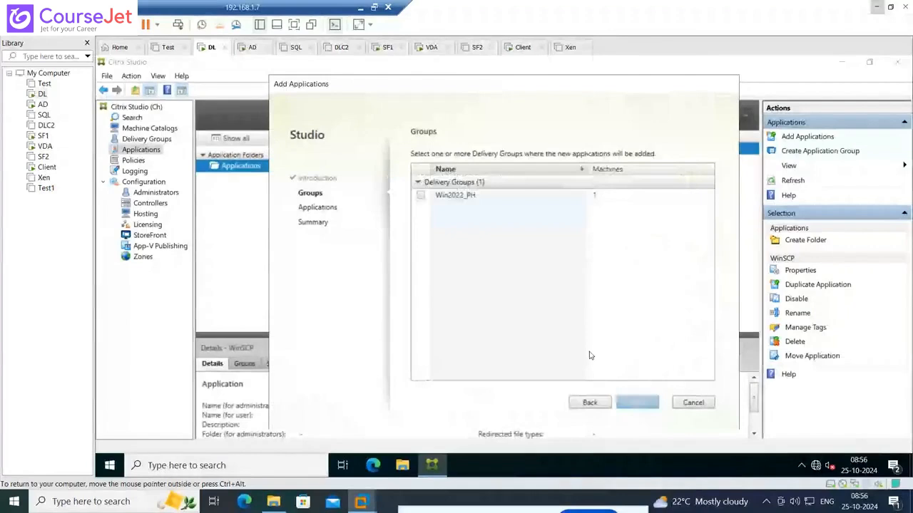
{"action": "left_click", "coordinate": [419, 194]}
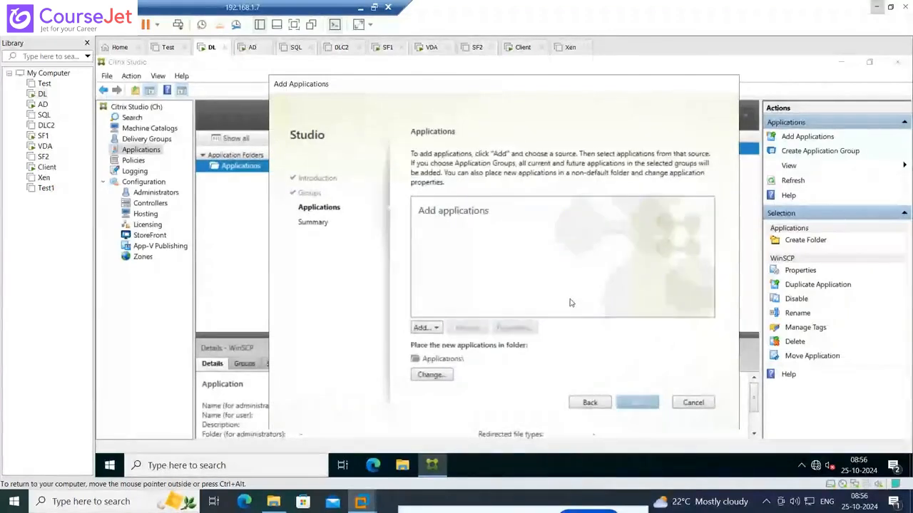
{"action": "left_click", "coordinate": [438, 328]}
{"action": "left_click", "coordinate": [443, 356]}
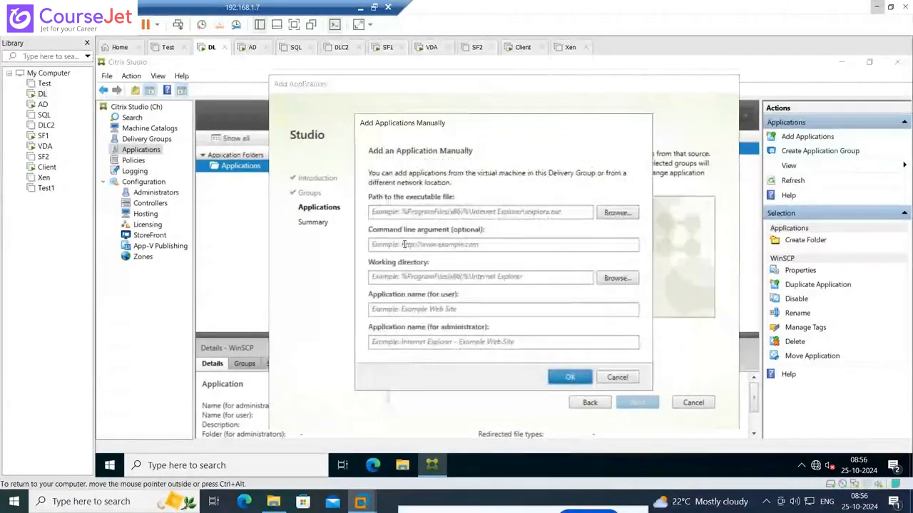
{"action": "left_click", "coordinate": [427, 246]}
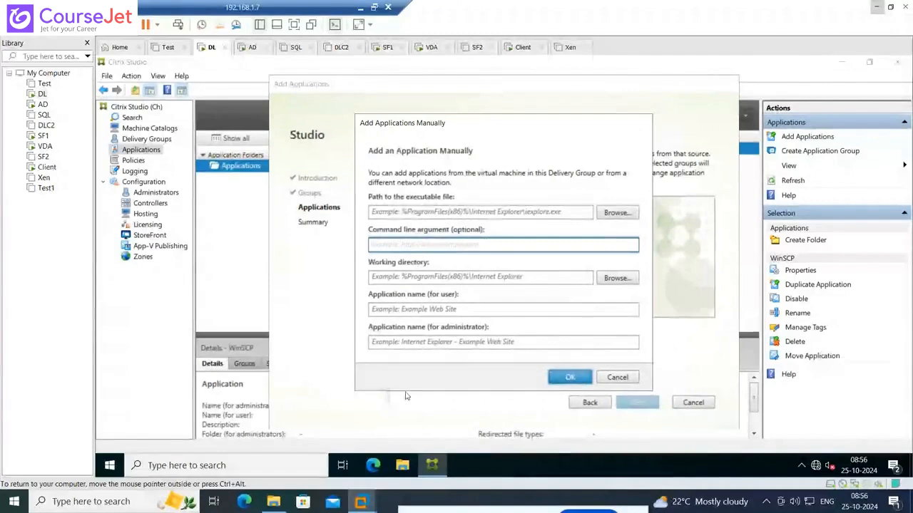
Open the shortcut properties of Microsoft Edge on DL and close the Edge browser window
{"action": "left_click", "coordinate": [372, 466]}
{"action": "left_click_drag", "start_coordinate": [372, 466], "coordinate": [366, 448]}
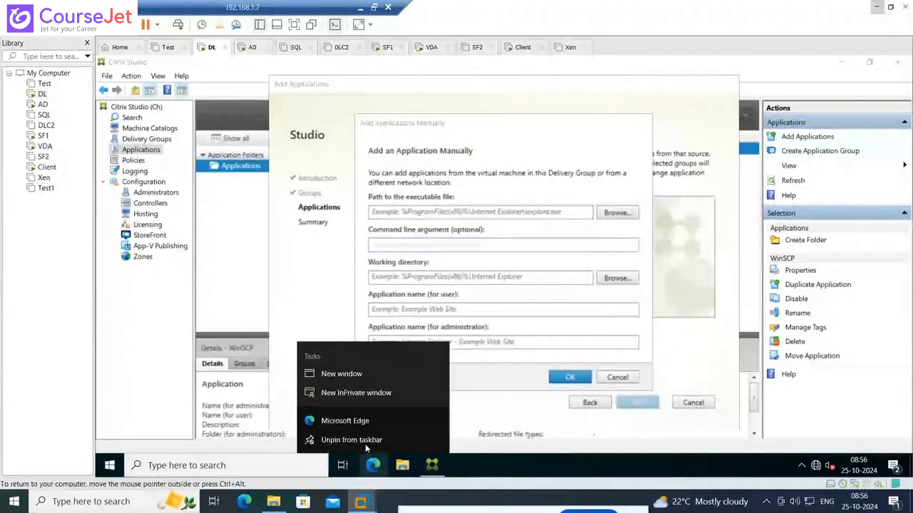
{"action": "left_click", "coordinate": [369, 371]}
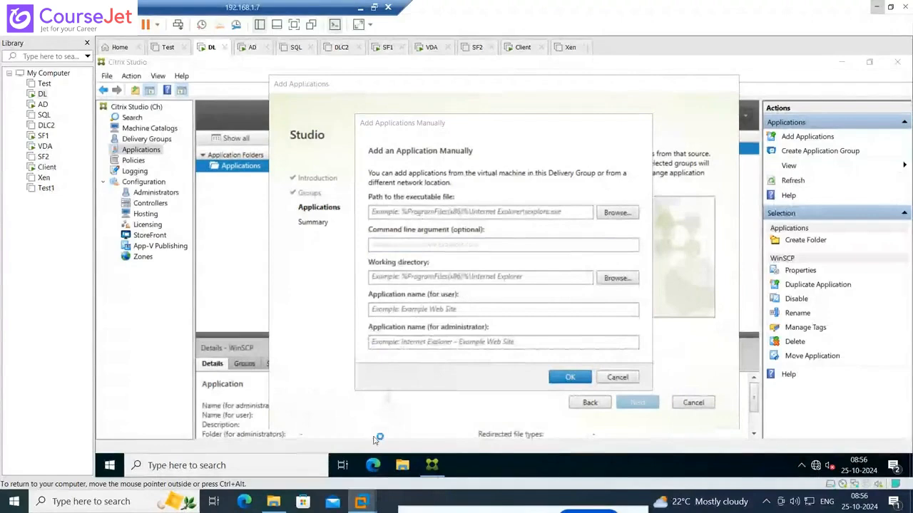
{"action": "right_click", "coordinate": [372, 465]}
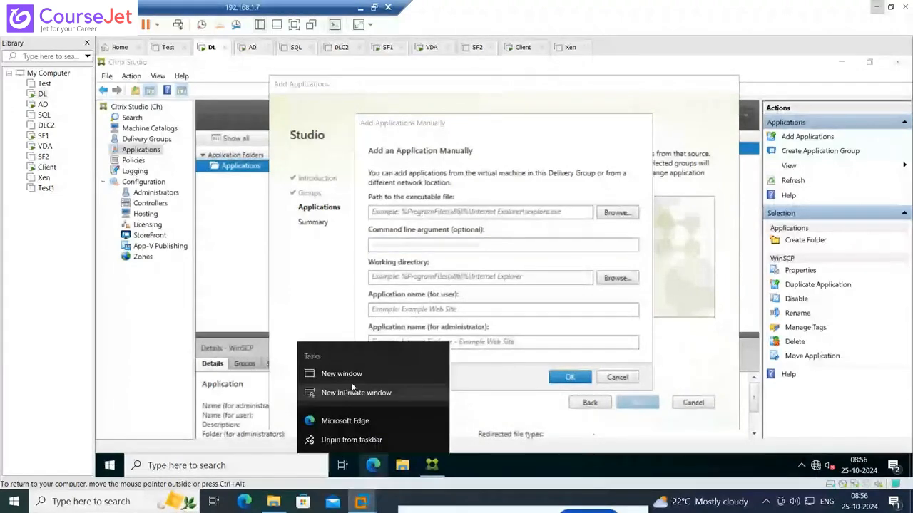
{"action": "right_click", "coordinate": [360, 423]}
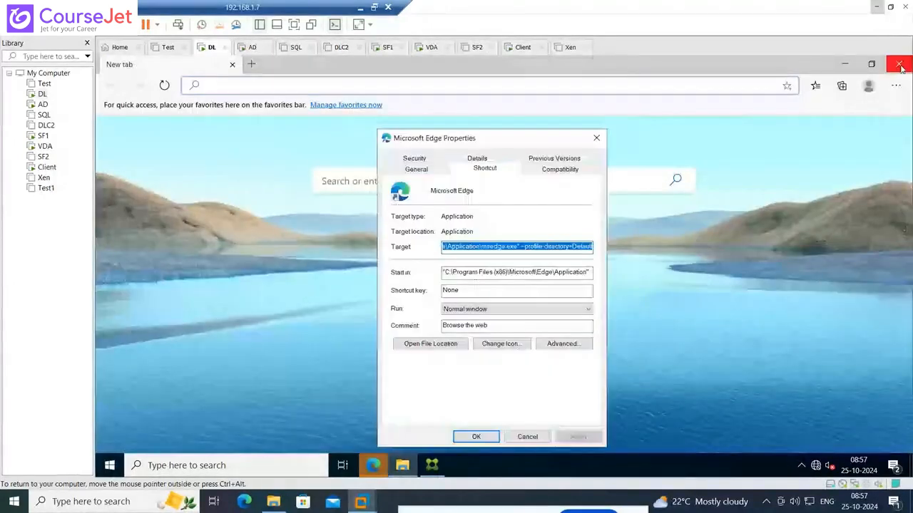
{"action": "left_click", "coordinate": [899, 65]}
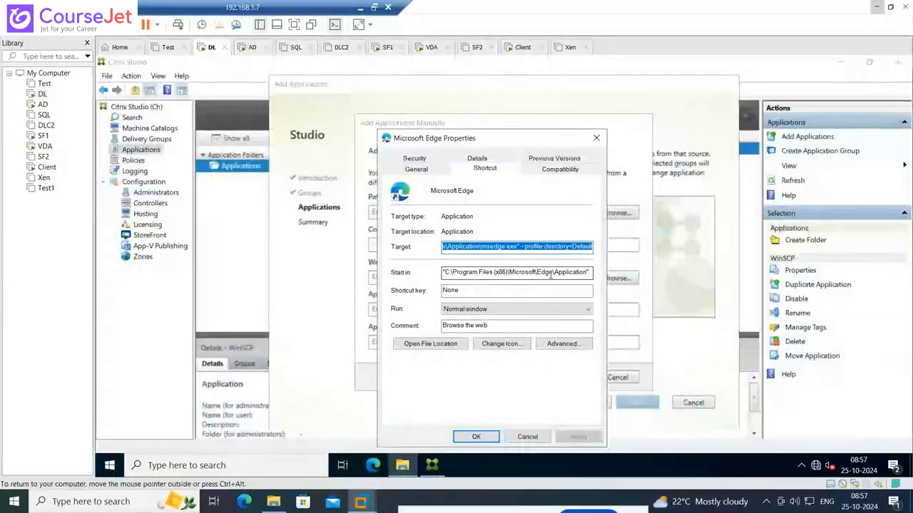
Copy the Edge shortcut's Start in path without quotes, open that folder through Run, and close the shortcut properties
{"action": "left_click", "coordinate": [588, 271]}
{"action": "left_click_drag", "start_coordinate": [588, 271], "coordinate": [440, 271]}
{"action": "key", "text": "ctrl+c"}
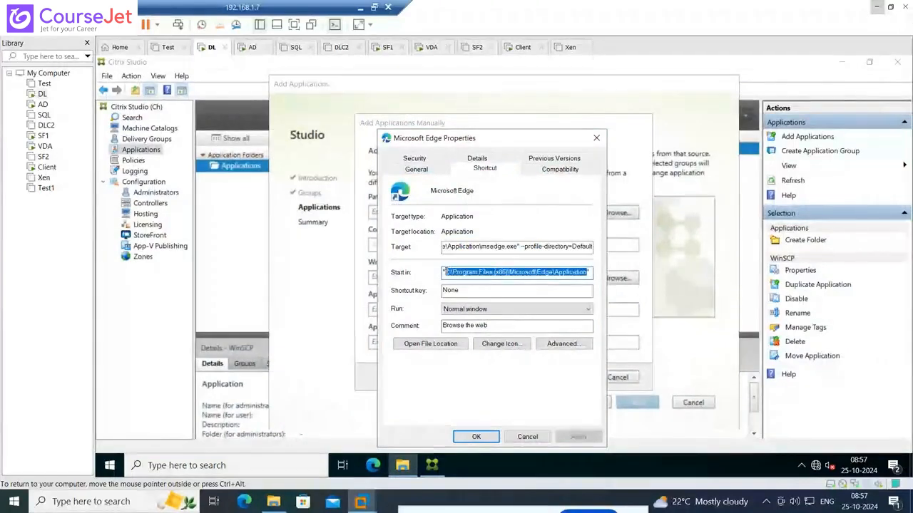
{"action": "right_click", "coordinate": [111, 465]}
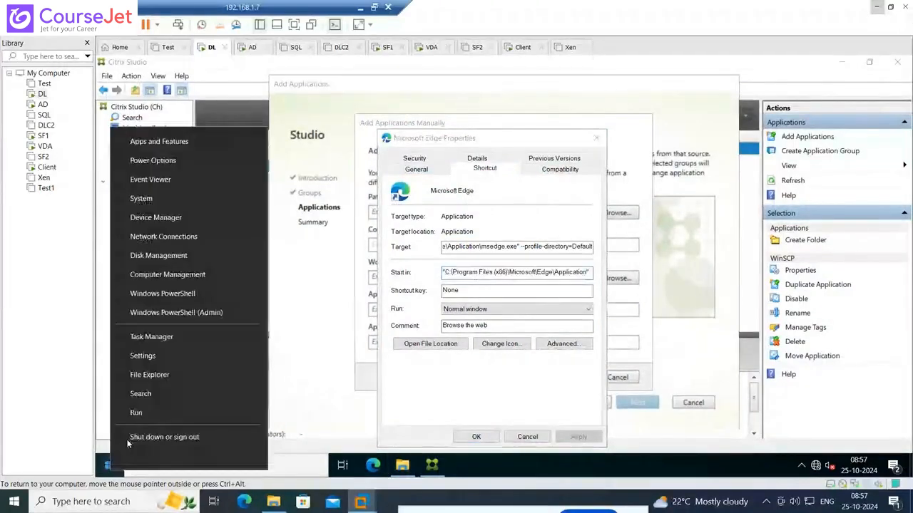
{"action": "left_click", "coordinate": [140, 418]}
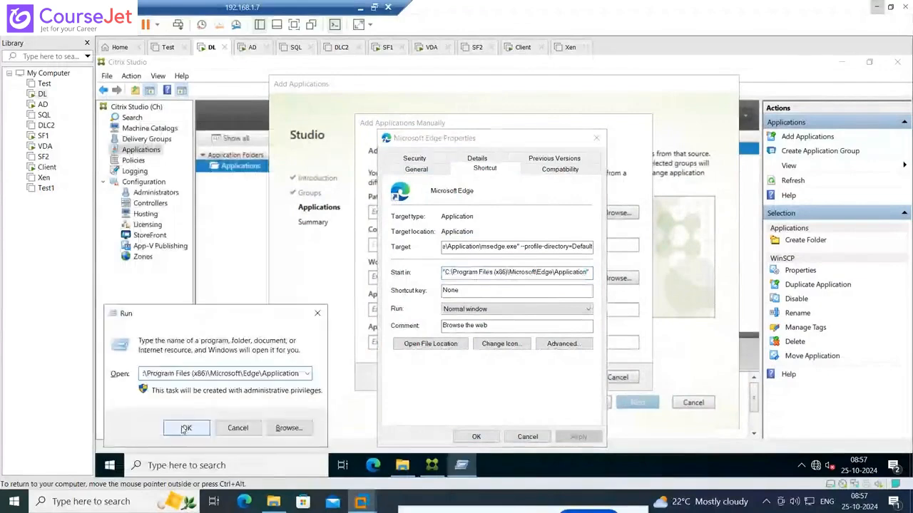
{"action": "left_click", "coordinate": [188, 428]}
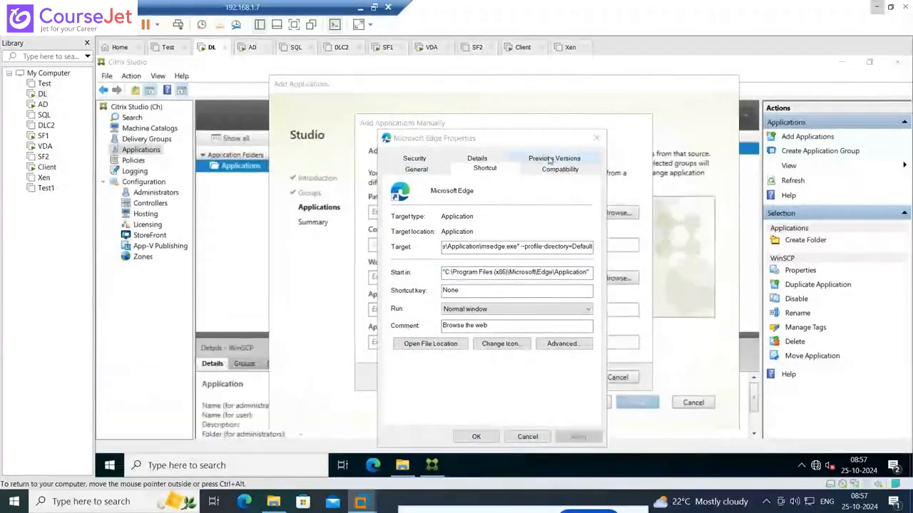
{"action": "left_click", "coordinate": [596, 139]}
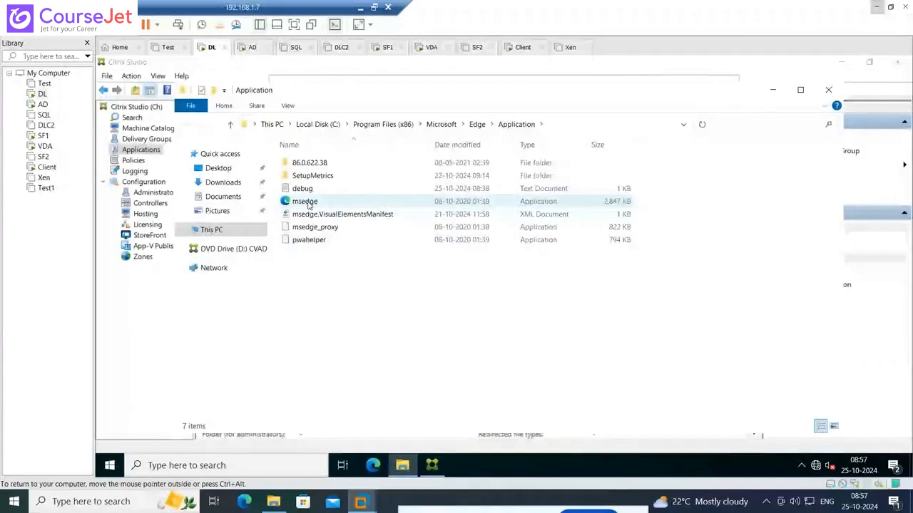
View the file properties of msedge in the Application folder and return to Citrix Studio's manual application form
{"action": "right_click", "coordinate": [308, 202]}
{"action": "left_click", "coordinate": [341, 400]}
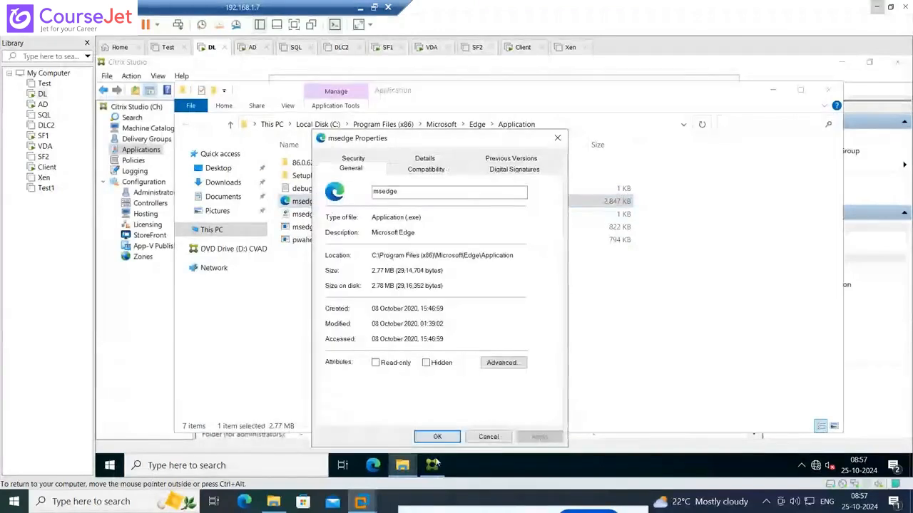
{"action": "left_click", "coordinate": [402, 465]}
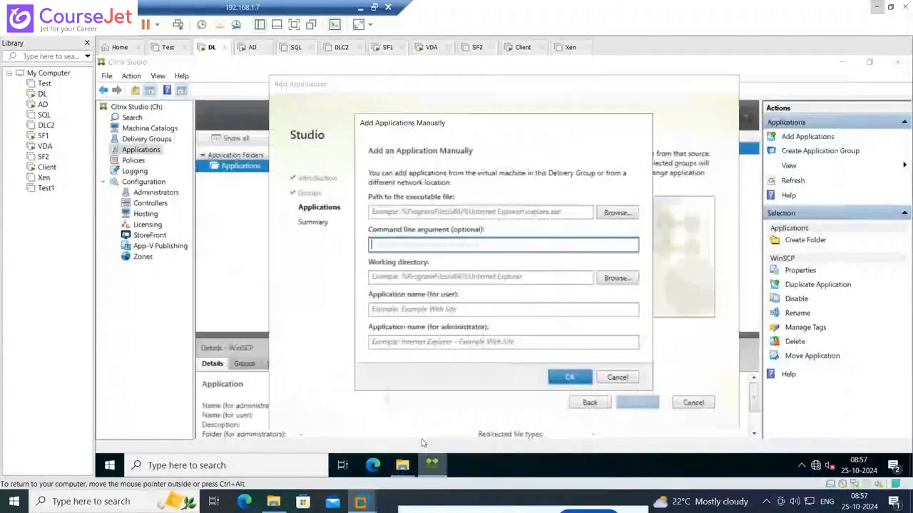
Fill both the working directory and the executable path with C:\Program Files (x86)\Microsoft\Edge\Application
{"action": "left_click", "coordinate": [401, 278]}
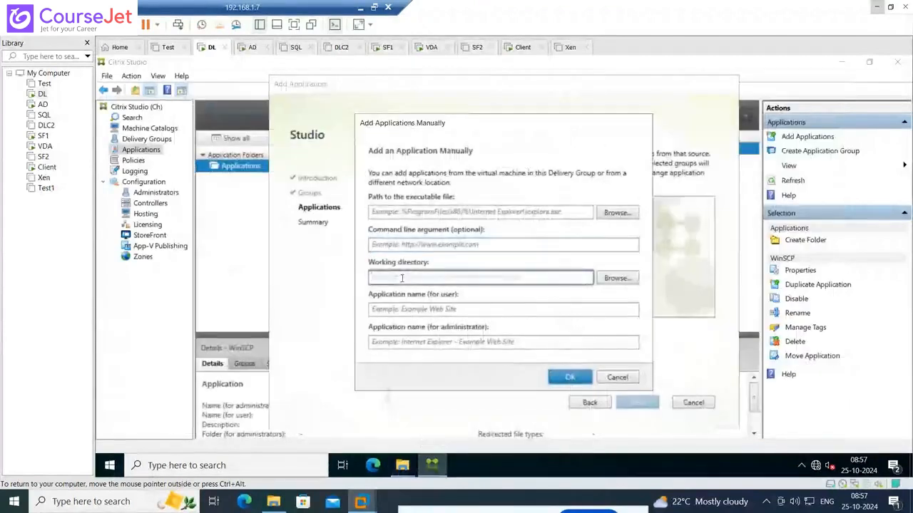
{"action": "key", "text": "ctrl+v"}
{"action": "left_click", "coordinate": [408, 212]}
{"action": "key", "text": "ctrl+v"}
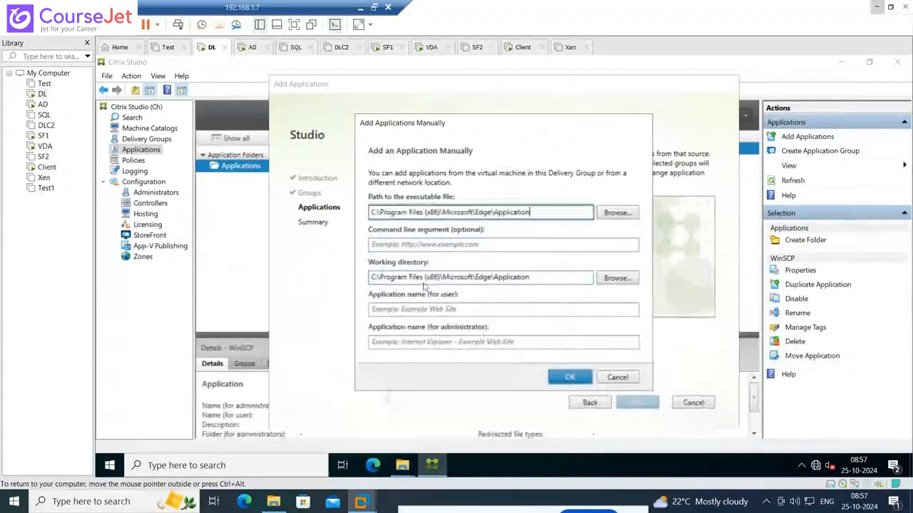
Get the full msedge.exe path from the Application folder and set the executable path to C:\Program Files (x86)\Microsoft\Edge\Application\msedge.exe
{"action": "left_click", "coordinate": [436, 470]}
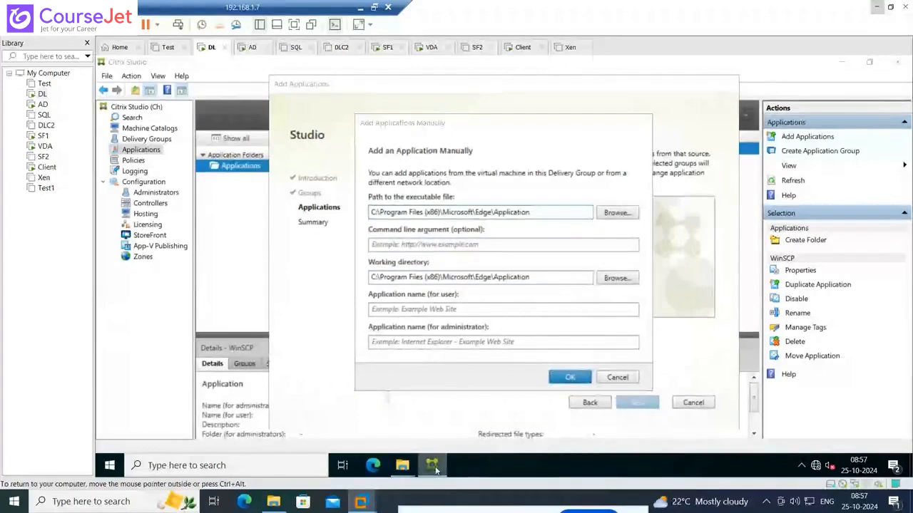
{"action": "left_click", "coordinate": [405, 470]}
{"action": "left_click", "coordinate": [403, 428]}
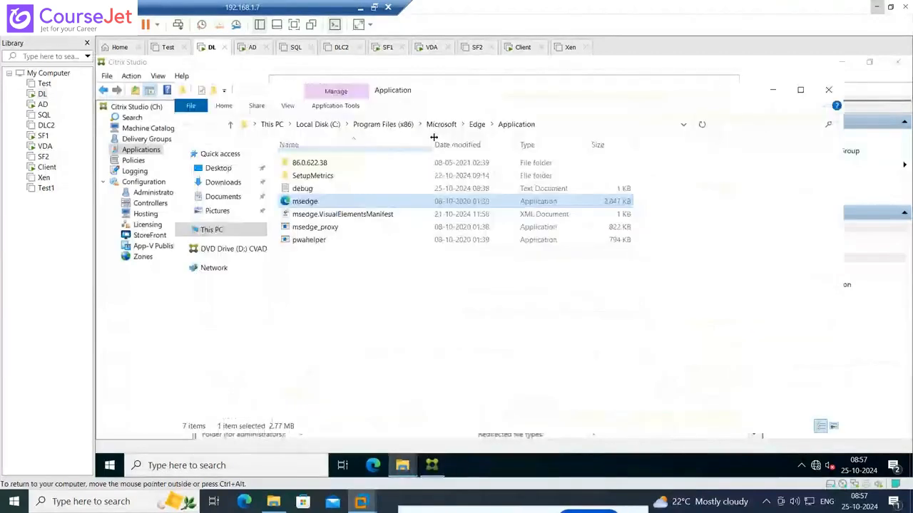
{"action": "left_click", "coordinate": [556, 124]}
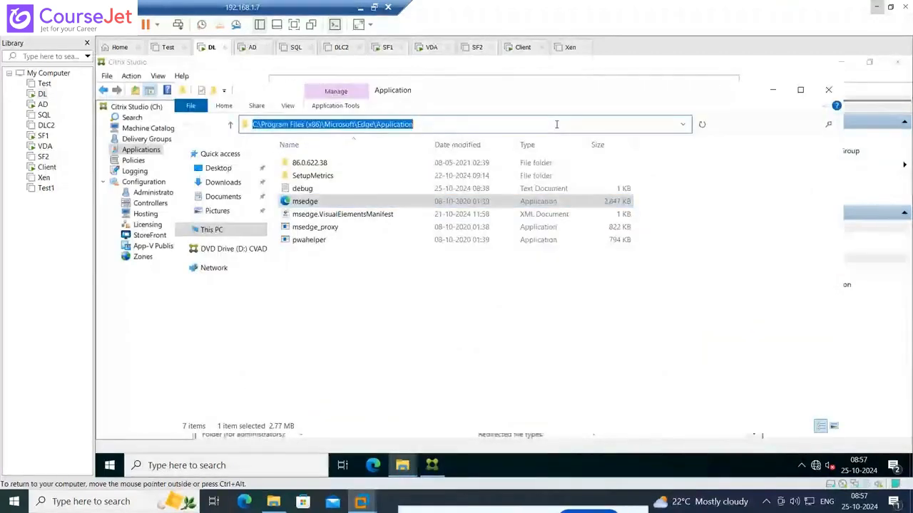
{"action": "left_click", "coordinate": [556, 125]}
{"action": "type", "text": "\\"}
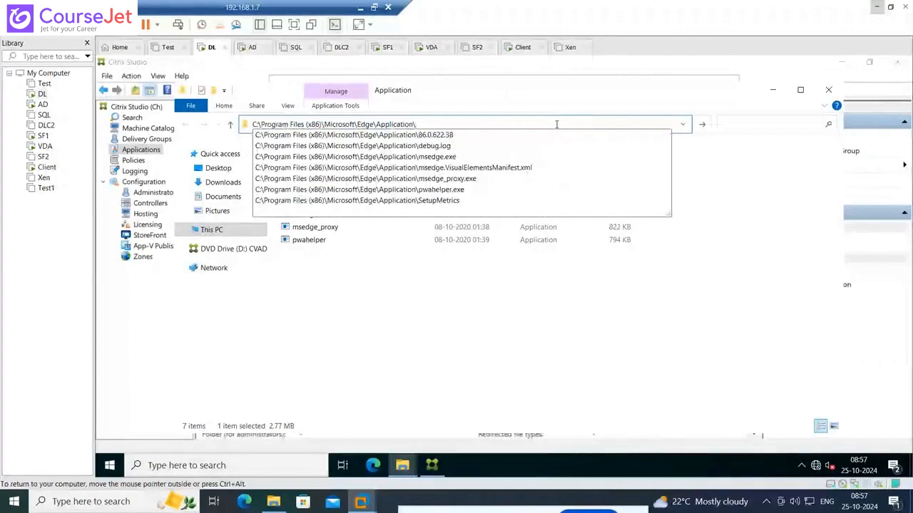
{"action": "key", "text": "Down"}
{"action": "key", "text": "Down"}
{"action": "key", "text": "Down"}
{"action": "key", "text": "Return"}
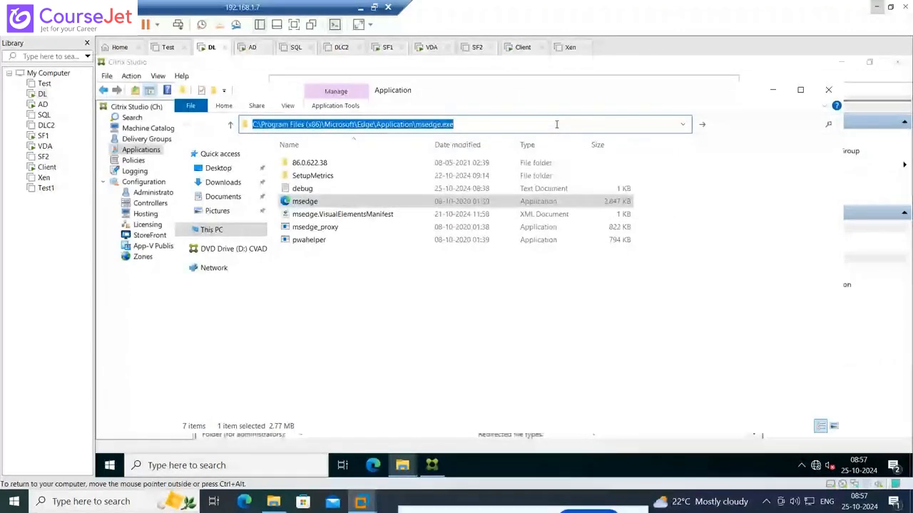
{"action": "key", "text": "Return"}
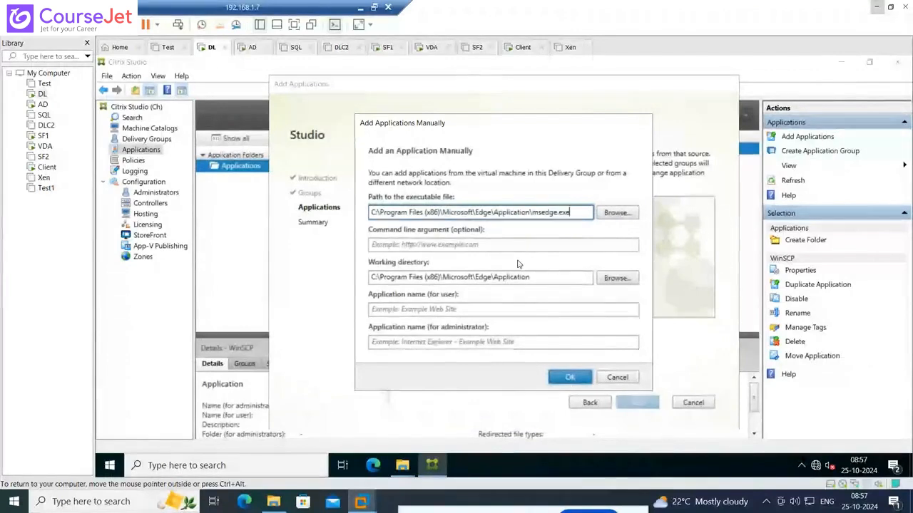
{"action": "left_click", "coordinate": [469, 246]}
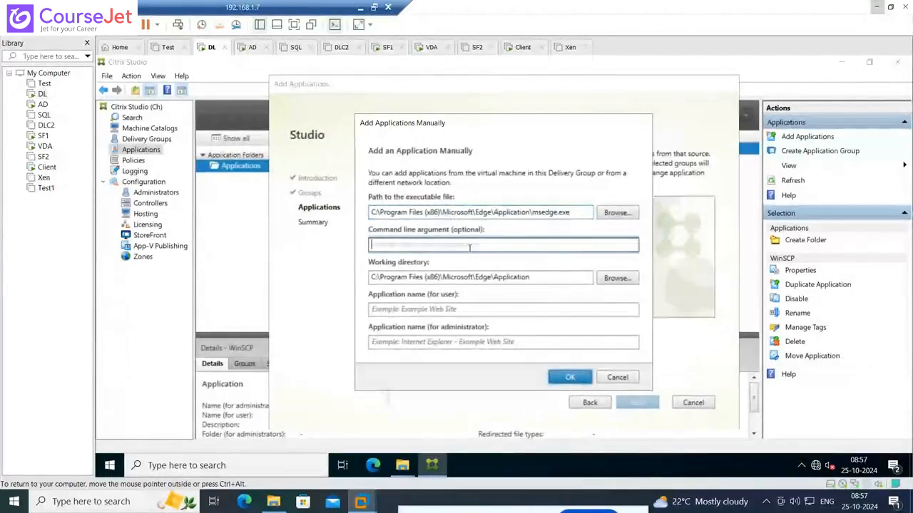
{"action": "type", "text": "htt"}
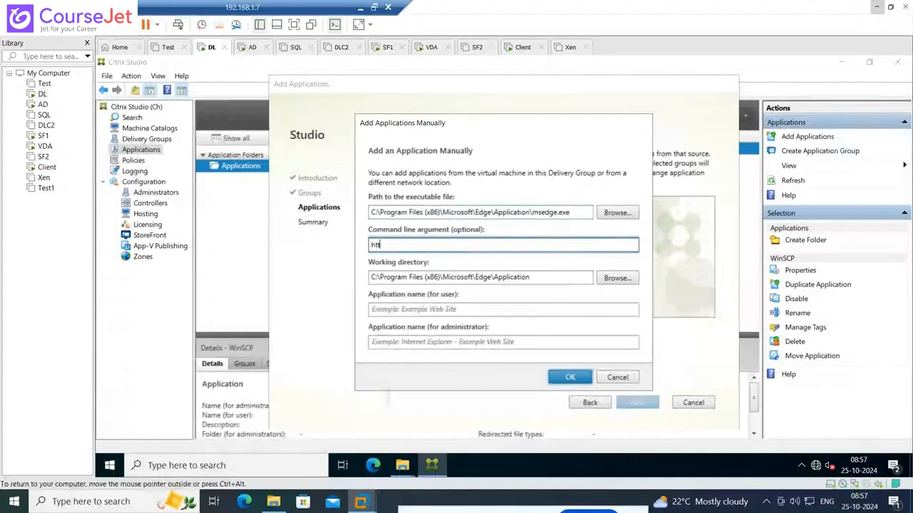
{"action": "type", "text": "ps"}
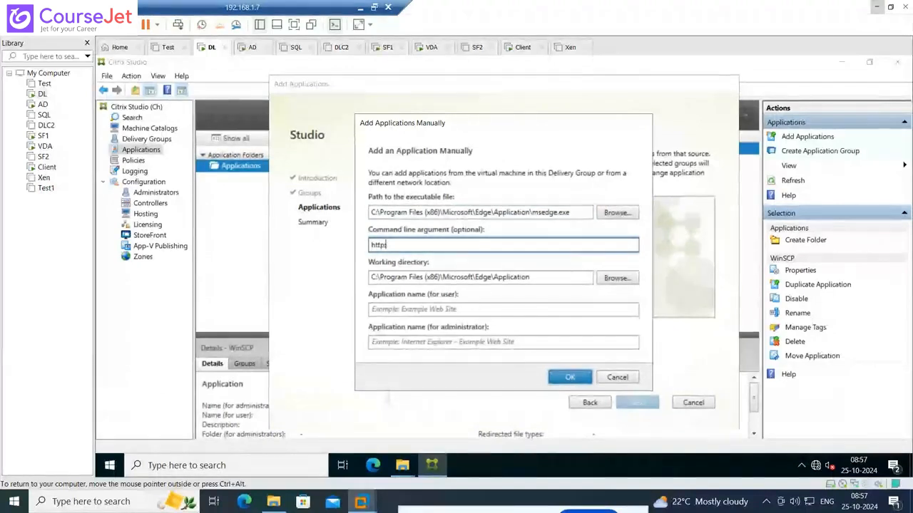
{"action": "type", "text": "://yahoo."}
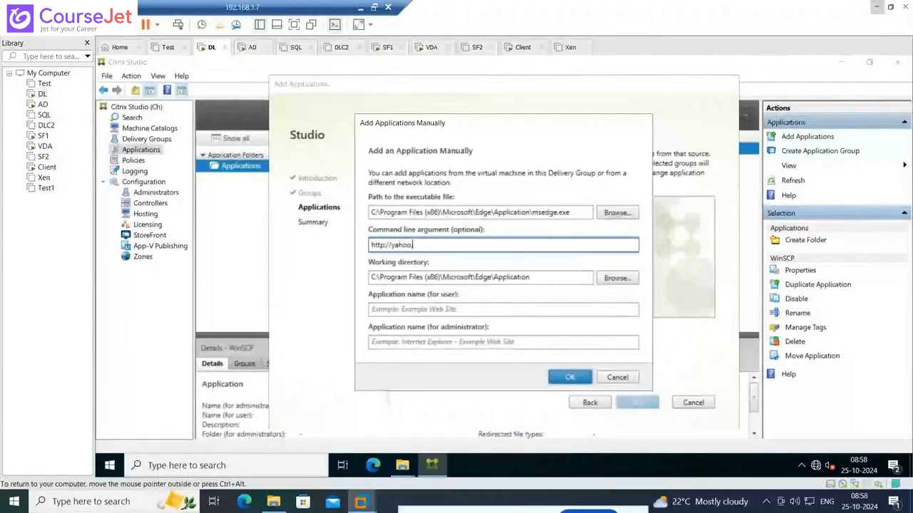
{"action": "type", "text": "com"}
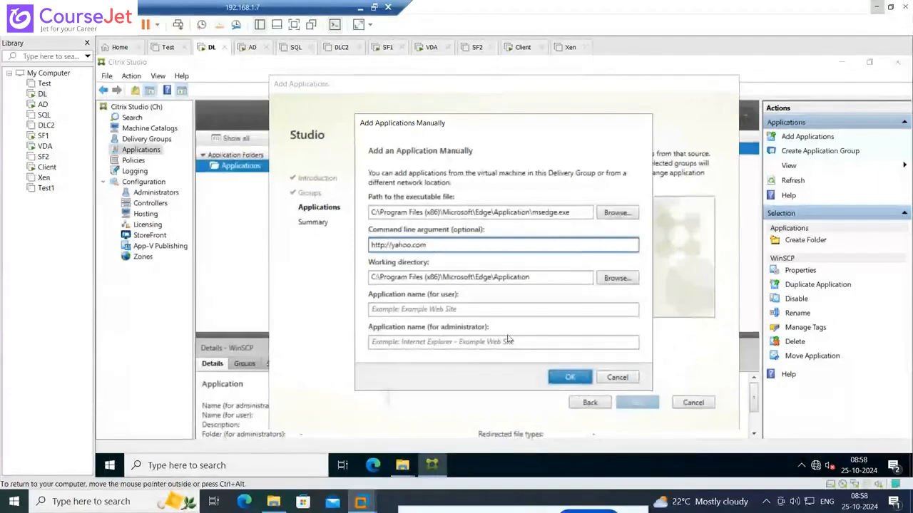
Name the application Yahoo for both the user and the administrator
{"action": "left_click", "coordinate": [390, 308]}
{"action": "type", "text": "Yehoo"}
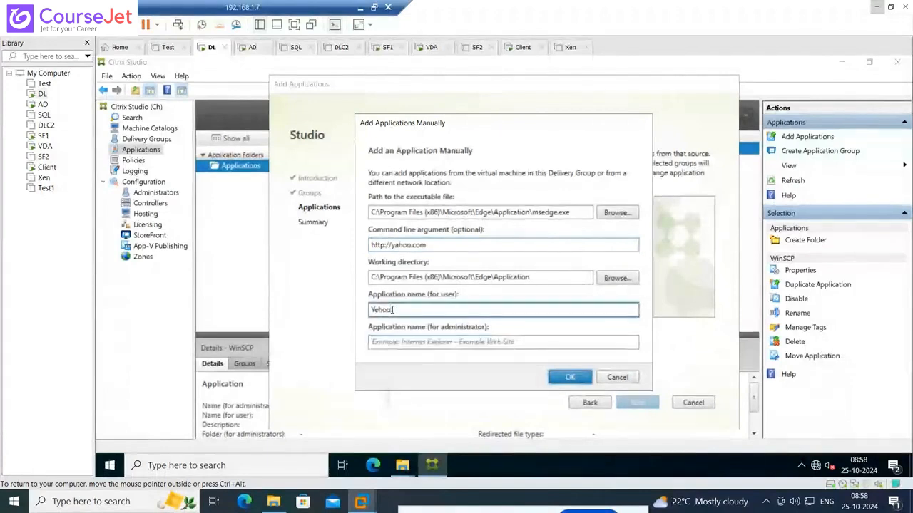
{"action": "key", "text": "BackSpace"}
{"action": "key", "text": "BackSpace"}
{"action": "key", "text": "BackSpace"}
{"action": "key", "text": "BackSpace"}
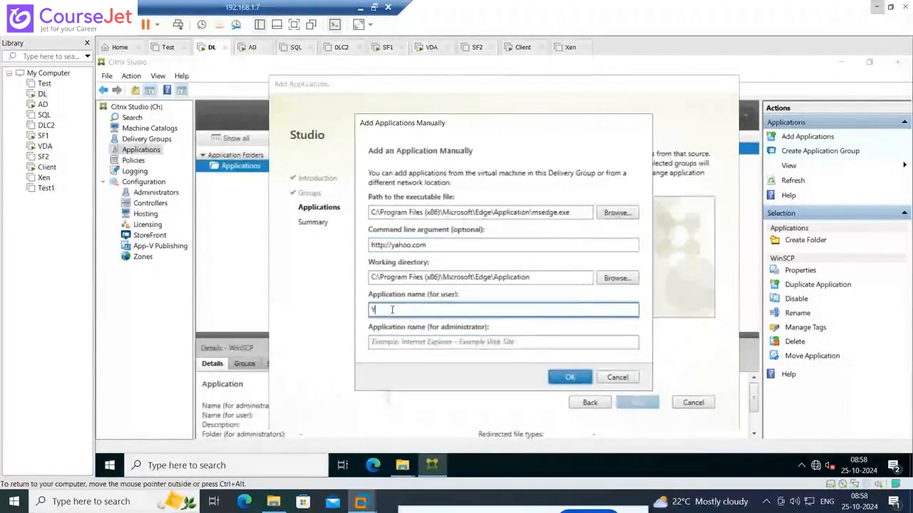
{"action": "type", "text": "ahoo"}
{"action": "key", "text": "Tab"}
{"action": "type", "text": "Ye"}
{"action": "key", "text": "BackSpace"}
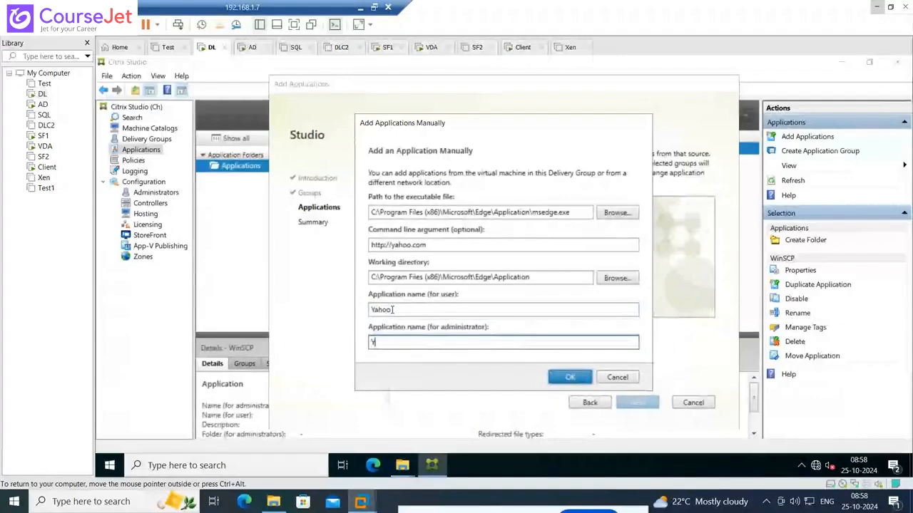
{"action": "type", "text": "ahoo"}
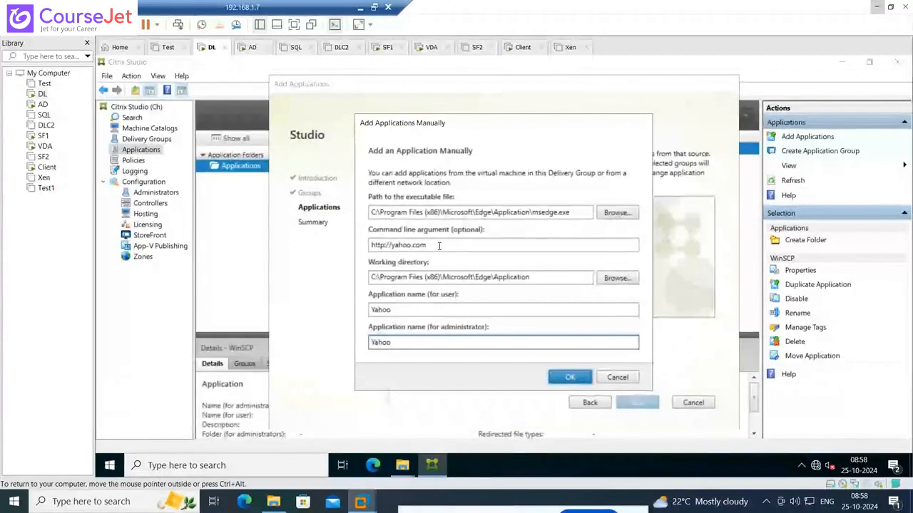
Confirm the manual application, waiting for the console to respond, and finish adding Yahoo to the Win2022_PH delivery group
{"action": "left_click", "coordinate": [569, 378]}
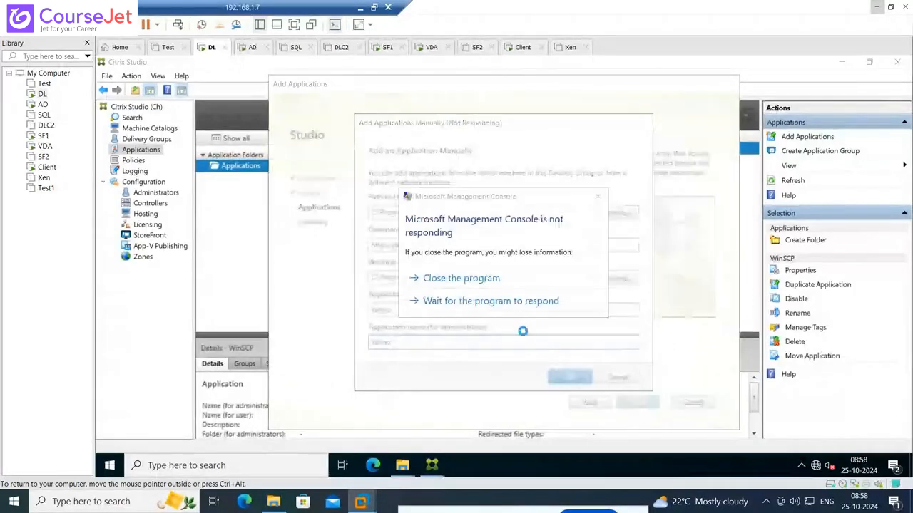
{"action": "left_click", "coordinate": [503, 302]}
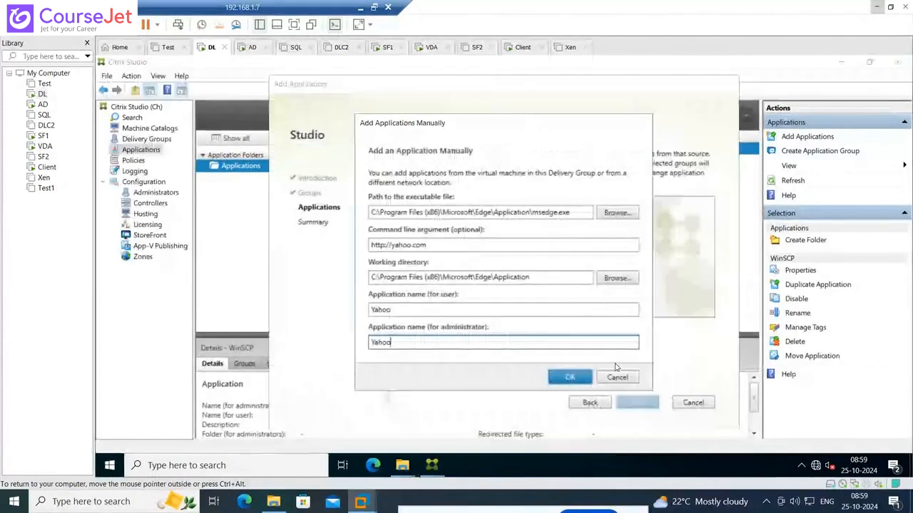
{"action": "left_click", "coordinate": [573, 373]}
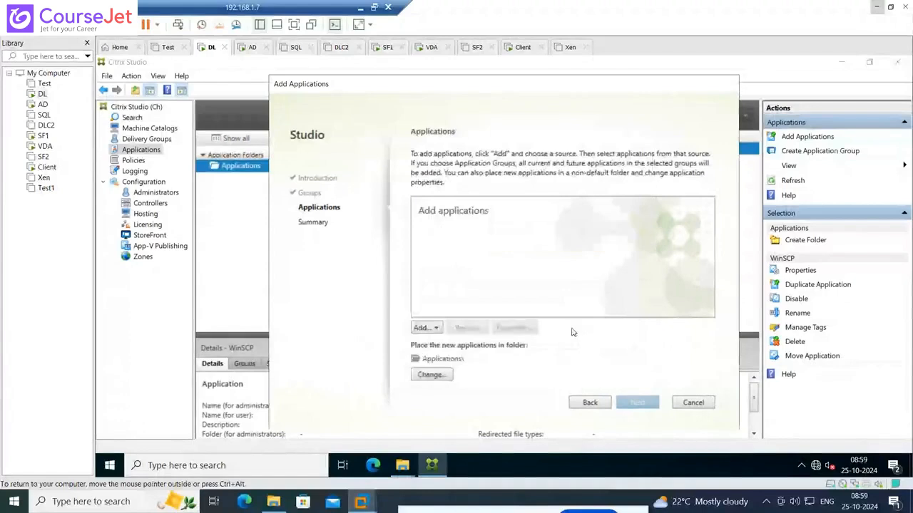
{"action": "left_click", "coordinate": [632, 407]}
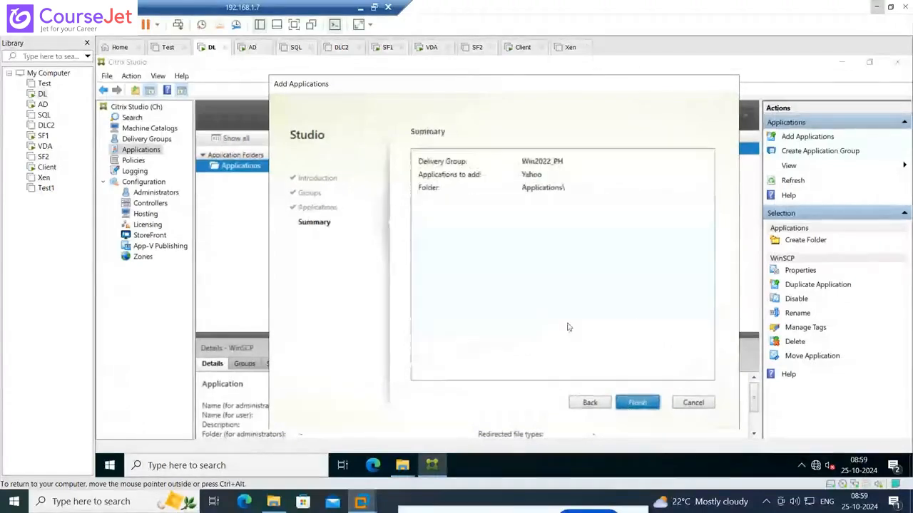
{"action": "left_click", "coordinate": [627, 405]}
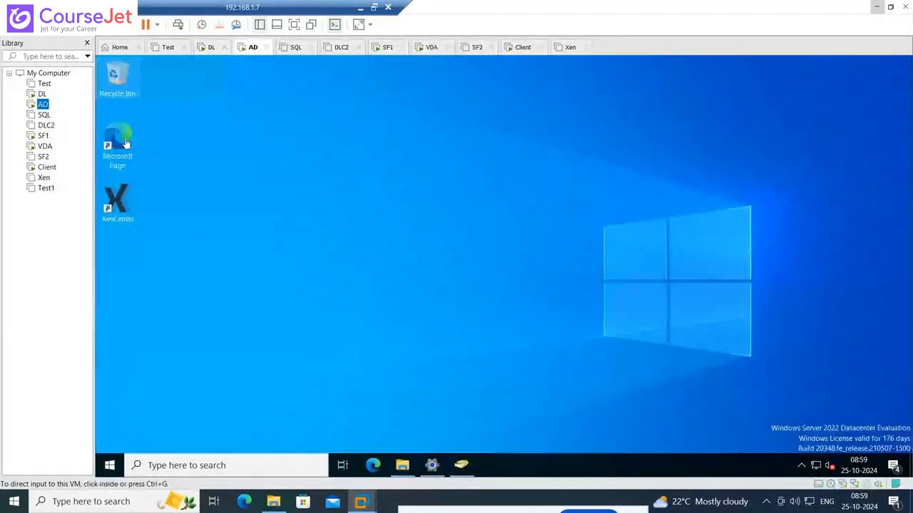
Switch to the AD virtual machine, refresh its desktop and launch Microsoft Edge
{"action": "left_click", "coordinate": [125, 143]}
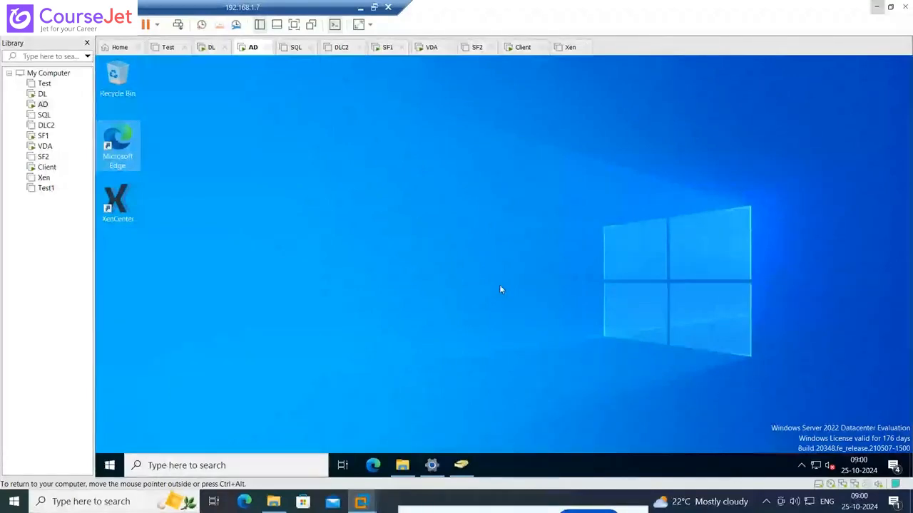
{"action": "right_click", "coordinate": [353, 202]}
{"action": "left_click", "coordinate": [380, 239]}
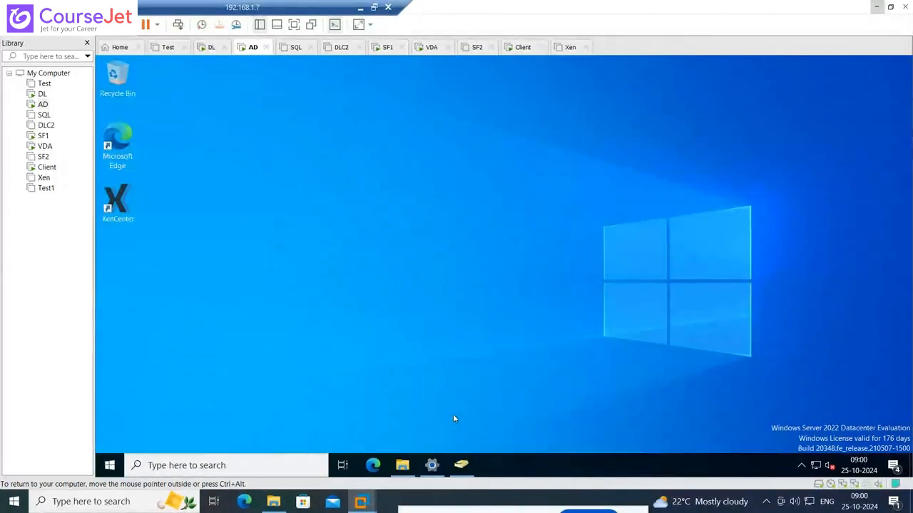
{"action": "right_click", "coordinate": [375, 465]}
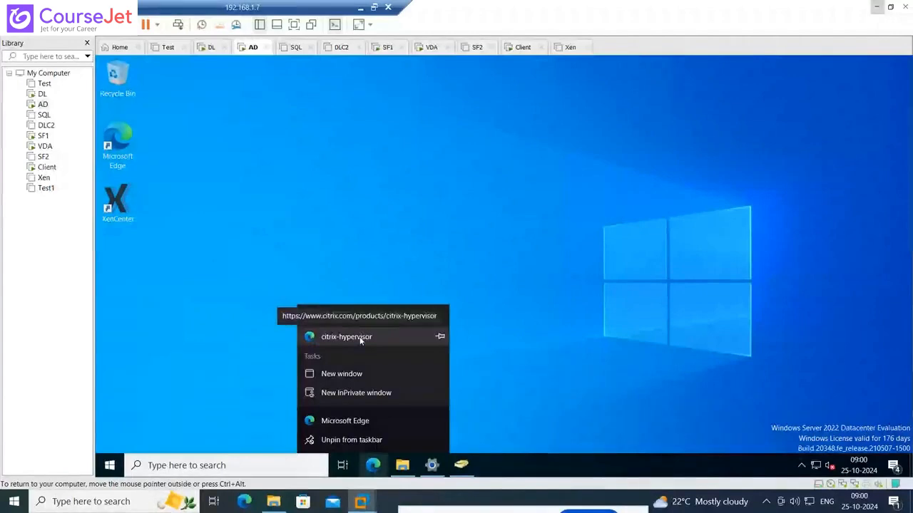
{"action": "left_click", "coordinate": [348, 421]}
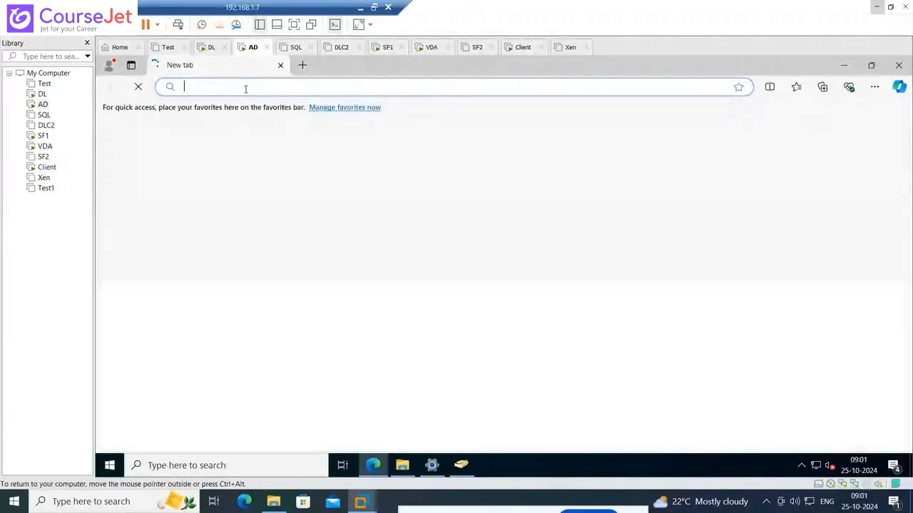
Try to open the Citrix Workspace page at web.lab.in in Edge
{"action": "type", "text": "lab"}
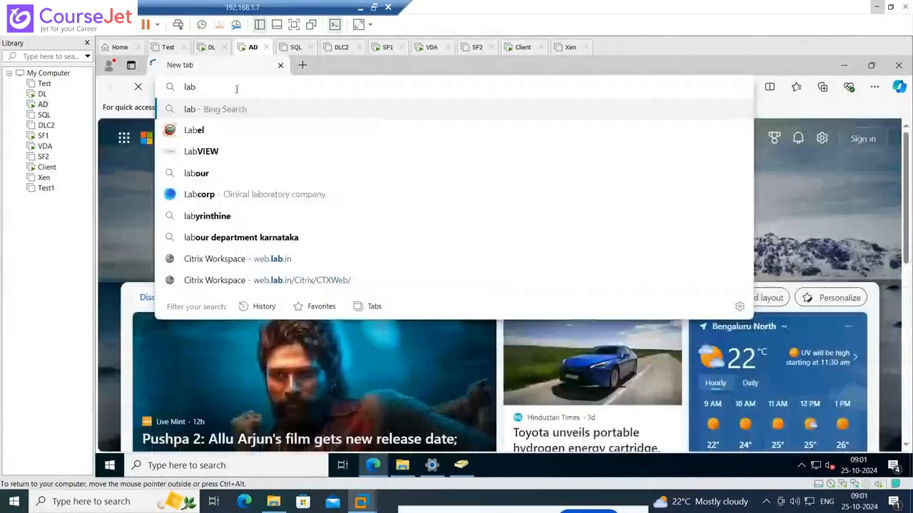
{"action": "left_click", "coordinate": [242, 259]}
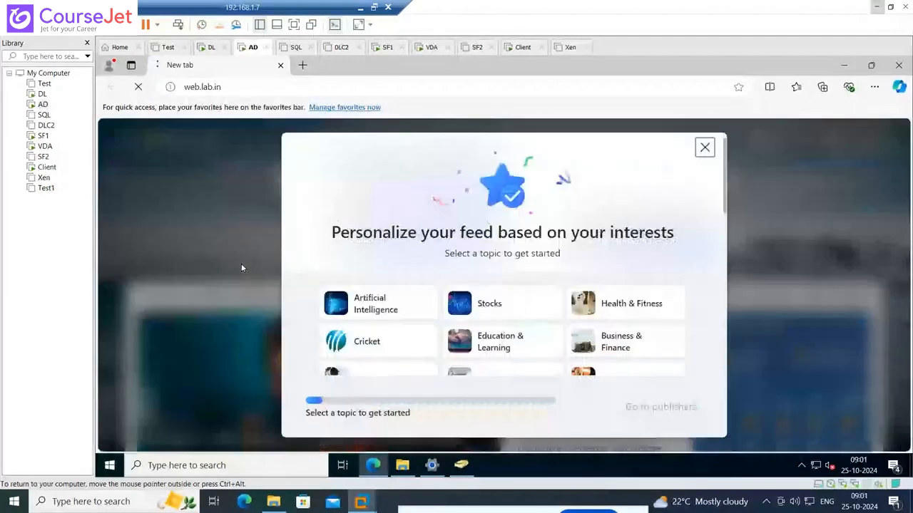
{"action": "left_click", "coordinate": [277, 87]}
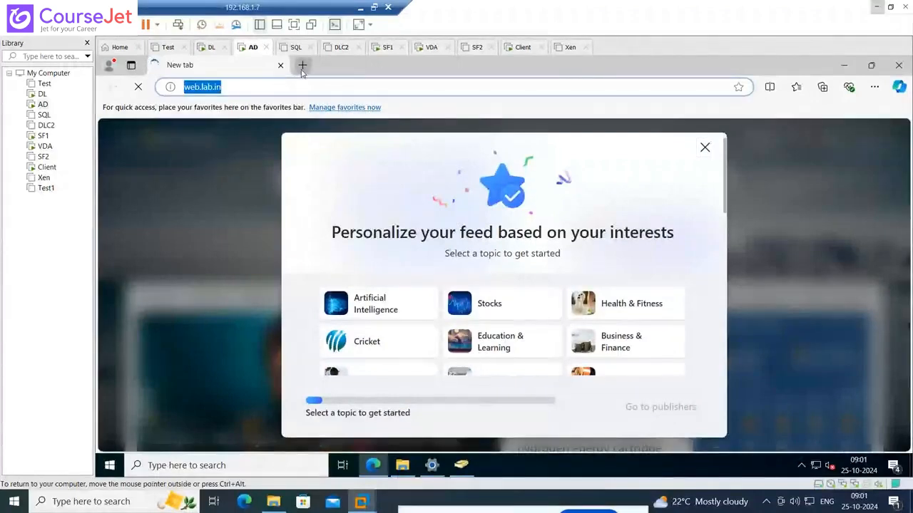
Load web.lab.in/Citrix/CTXWeb/ in a new tab, closing the first tab and the feed personalization prompt
{"action": "left_click", "coordinate": [303, 65]}
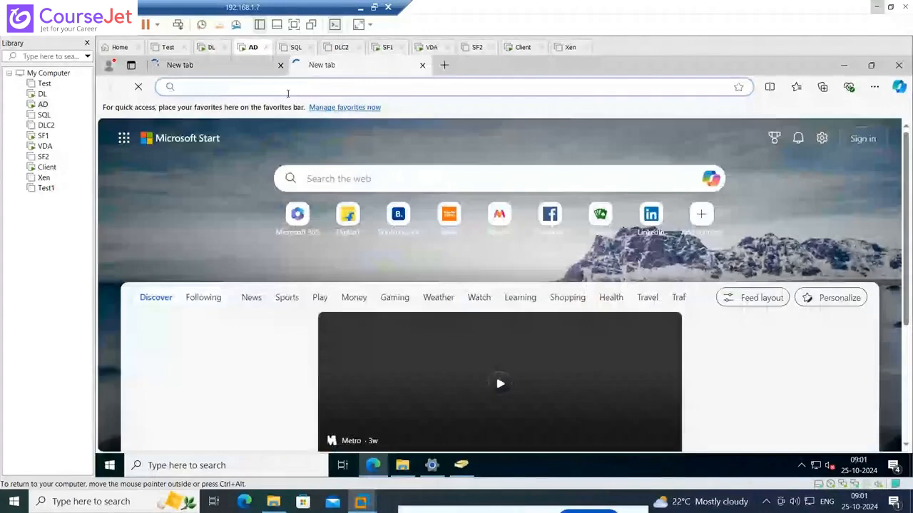
{"action": "type", "text": "web.lab.in/Citrix/CTXWeb/"}
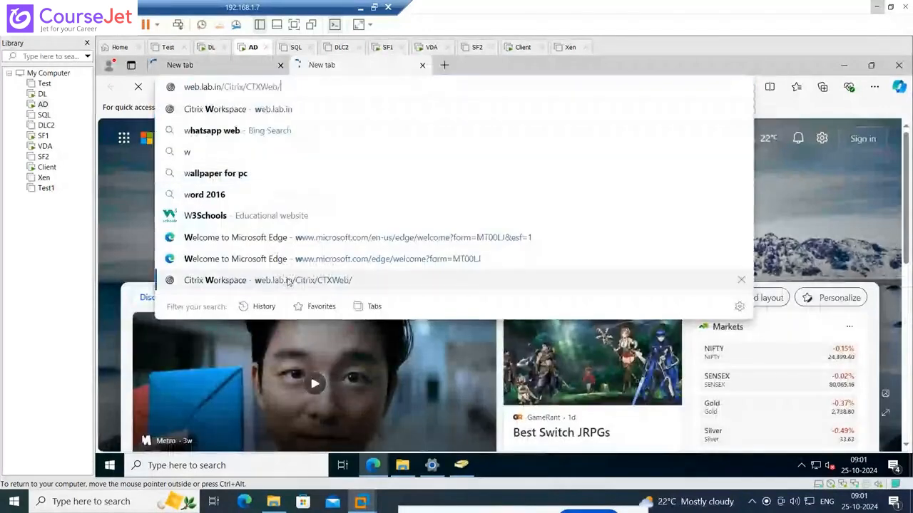
{"action": "key", "text": "Return"}
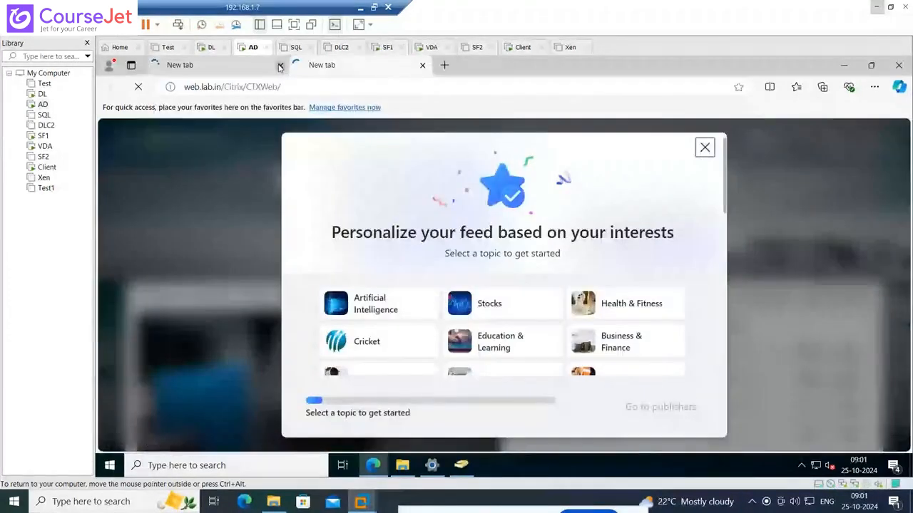
{"action": "left_click", "coordinate": [279, 66]}
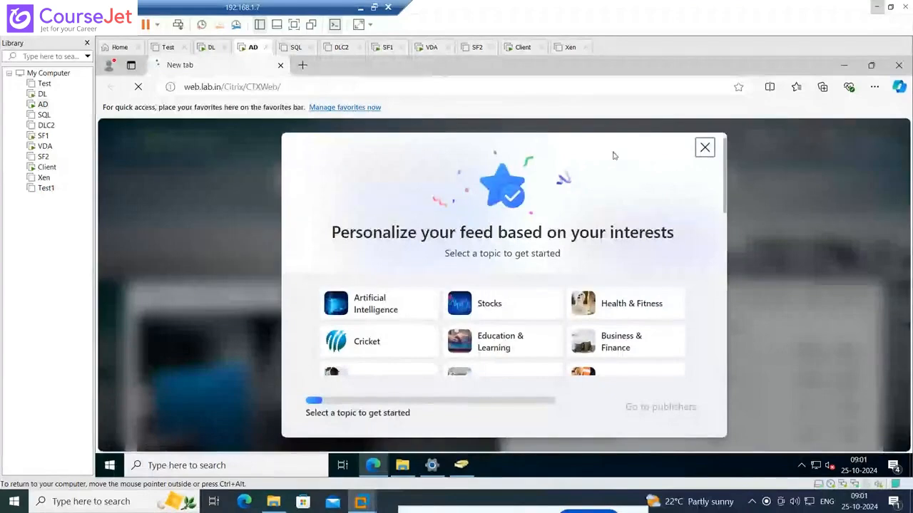
{"action": "left_click", "coordinate": [708, 150]}
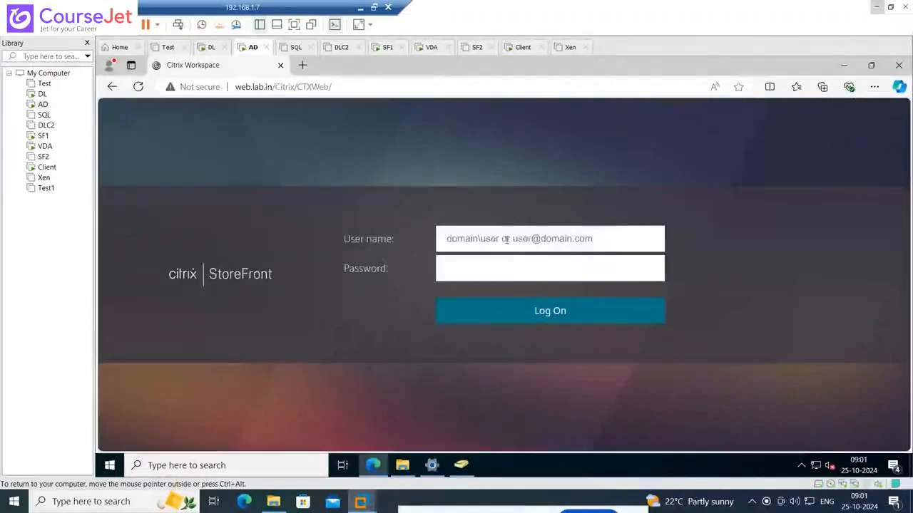
Log on to StoreFront as lab\administrator with the account password and decline saving the password in the browser
{"action": "type", "text": "lab\\"}
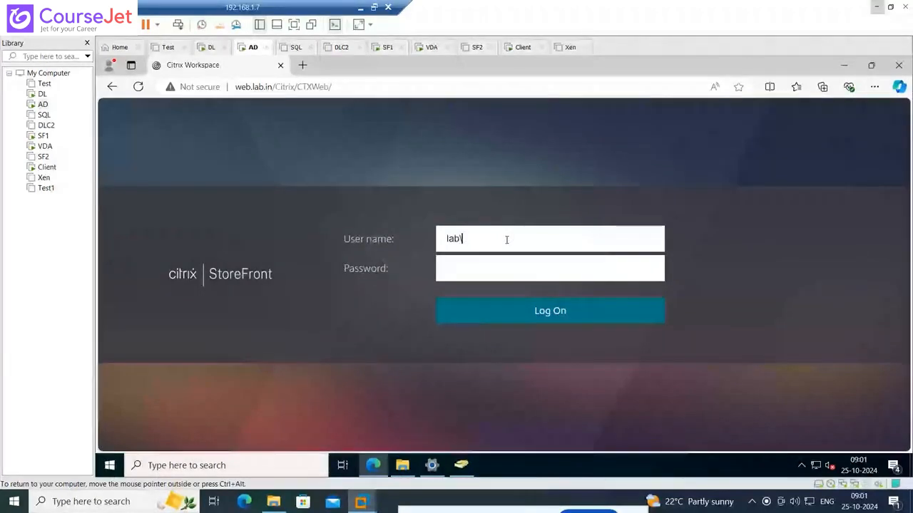
{"action": "type", "text": "administrator"}
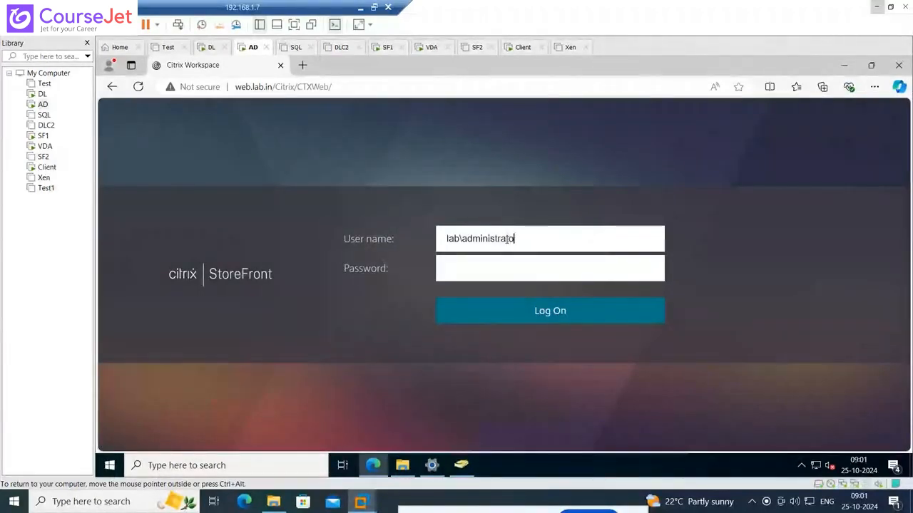
{"action": "key", "text": "Tab"}
{"action": "type", "text": "********"}
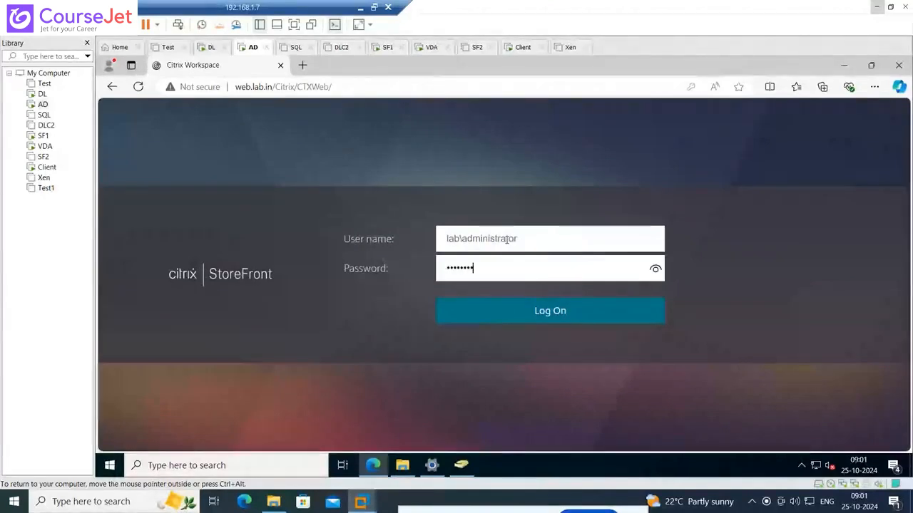
{"action": "key", "text": "Return"}
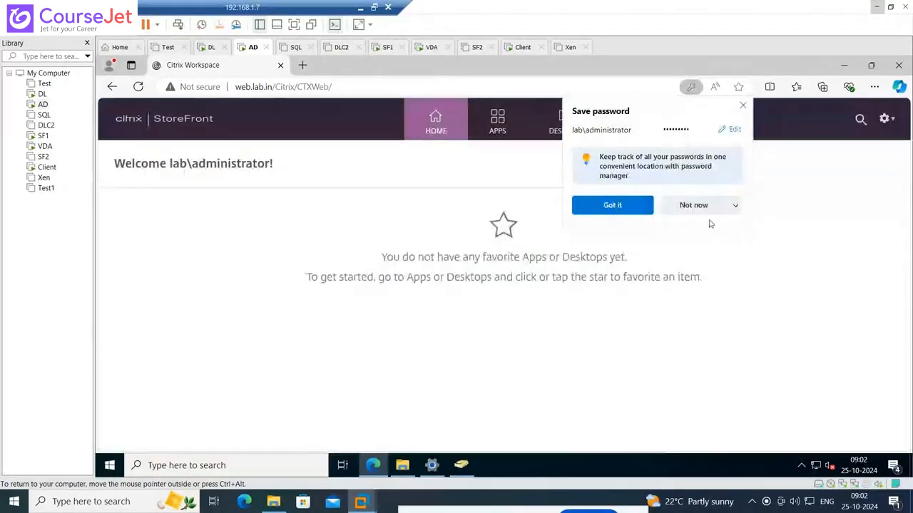
{"action": "left_click", "coordinate": [693, 206]}
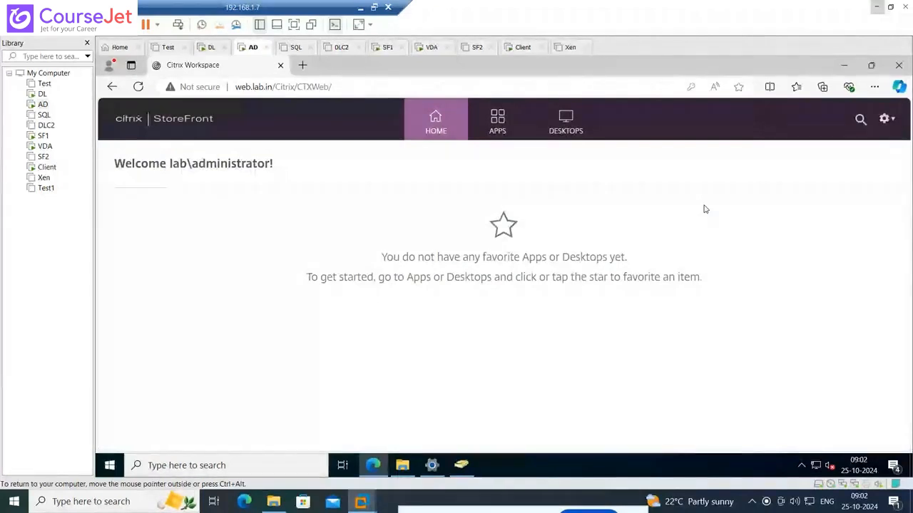
Launch the published Yahoo app from the StoreFront apps list through its downloaded ICA file and check the address it opens
{"action": "left_click", "coordinate": [494, 128]}
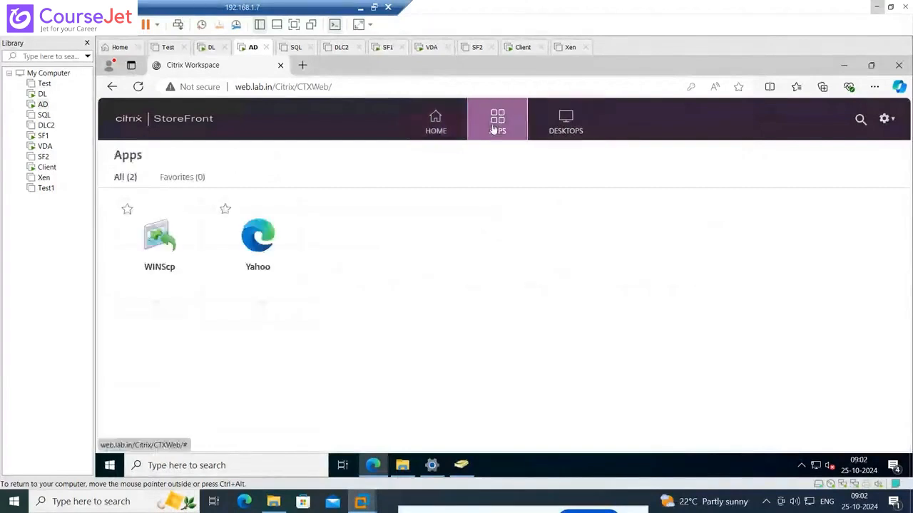
{"action": "left_click", "coordinate": [267, 246]}
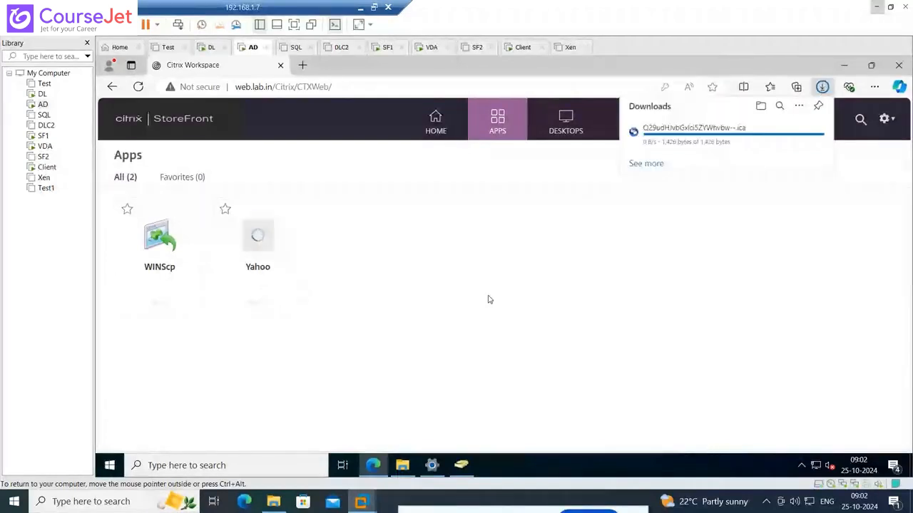
{"action": "left_click", "coordinate": [662, 142]}
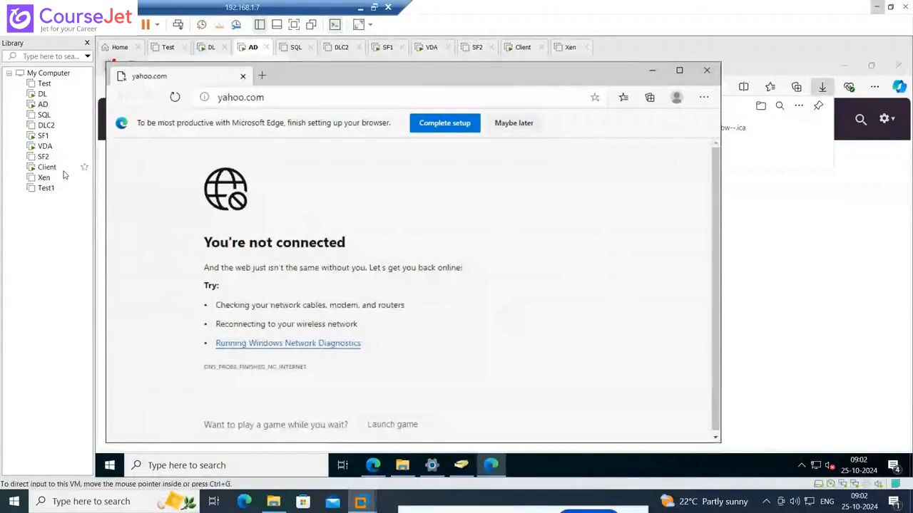
{"action": "left_click", "coordinate": [236, 98]}
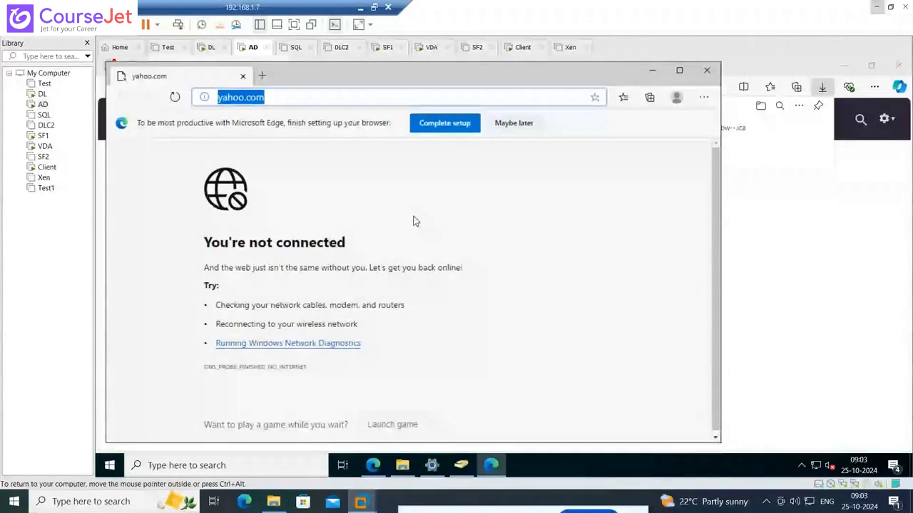
Close the Yahoo app window, dismiss the downloads list and close the Edge browser on the AD machine
{"action": "left_click", "coordinate": [706, 71]}
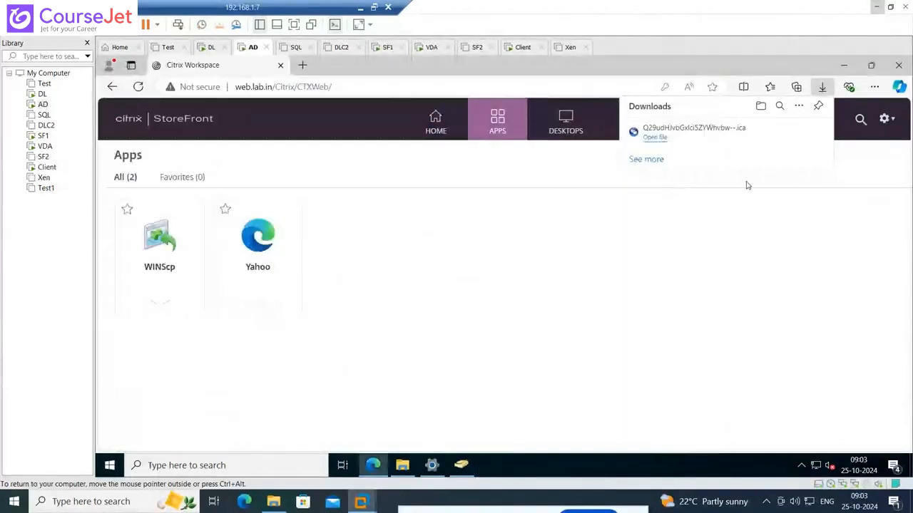
{"action": "left_click", "coordinate": [672, 245]}
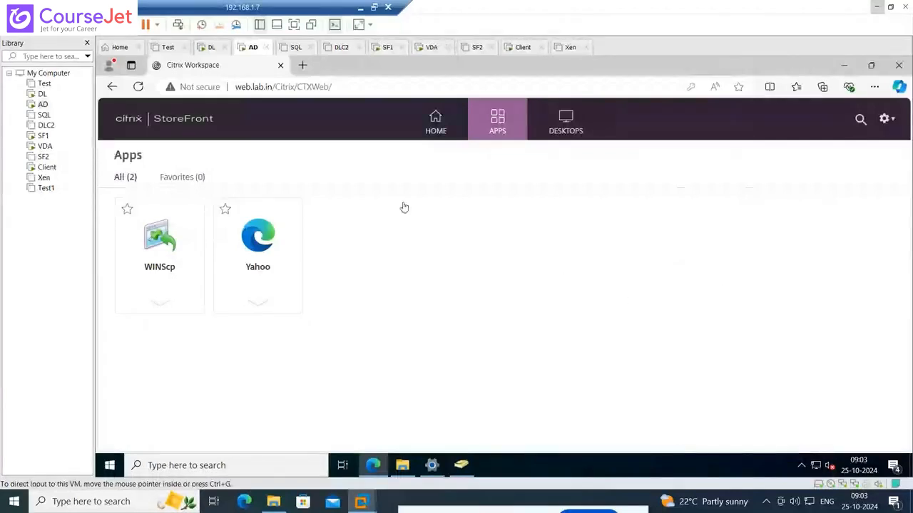
{"action": "left_click", "coordinate": [899, 66]}
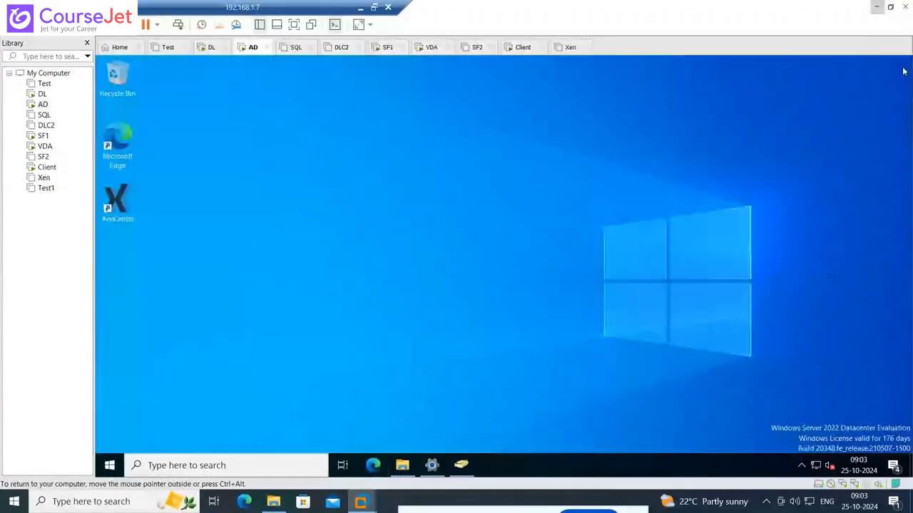
Shut down the guest operating system of the Client virtual machine and confirm the shutdown
{"action": "right_click", "coordinate": [47, 171]}
{"action": "mouse_move", "coordinate": [158, 243]}
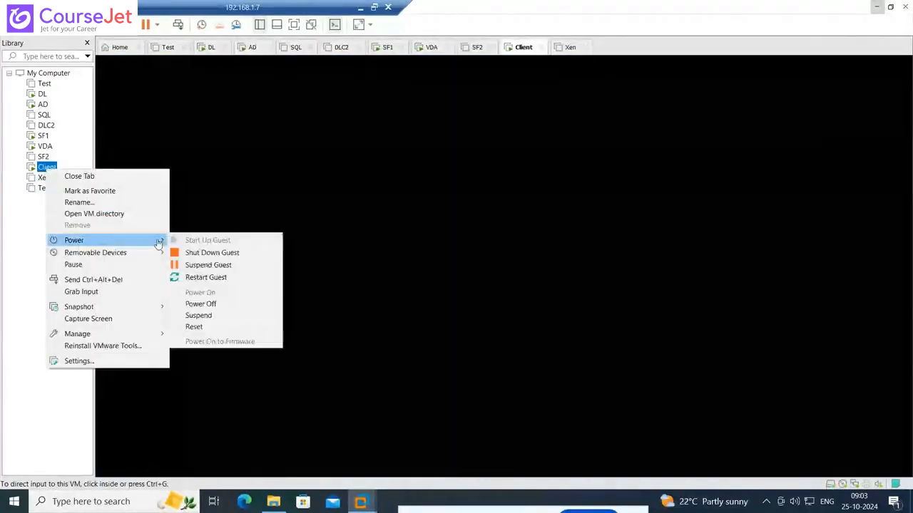
{"action": "left_click", "coordinate": [215, 253]}
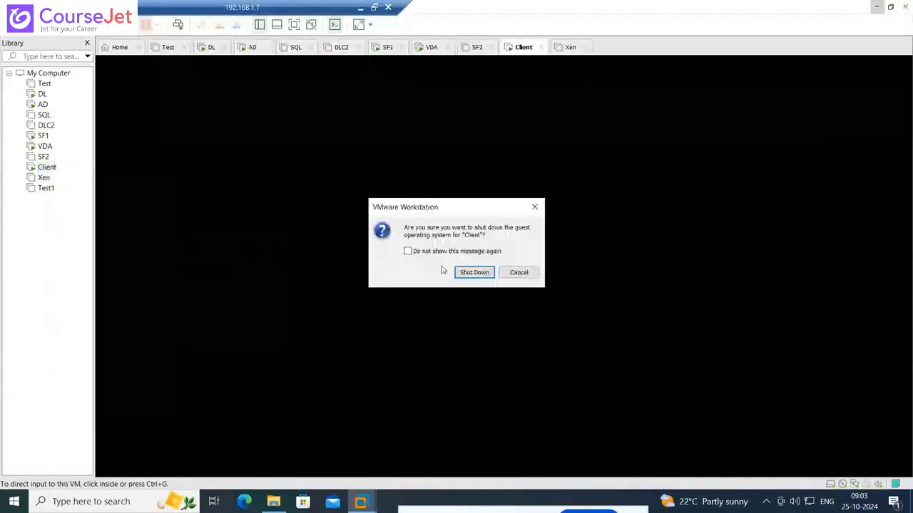
{"action": "left_click", "coordinate": [479, 274]}
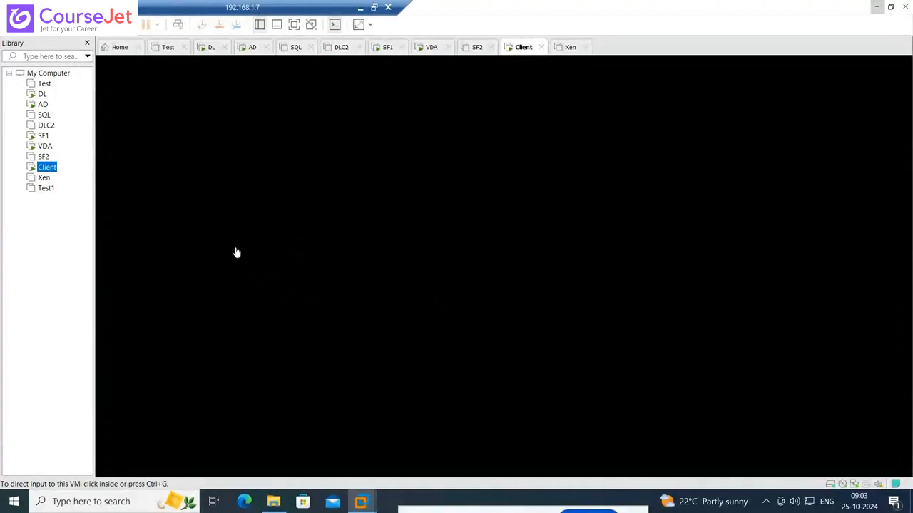
Close Citrix Studio on the DL virtual machine and shut down its Windows with the reason Other (Unplanned)
{"action": "left_click", "coordinate": [41, 98]}
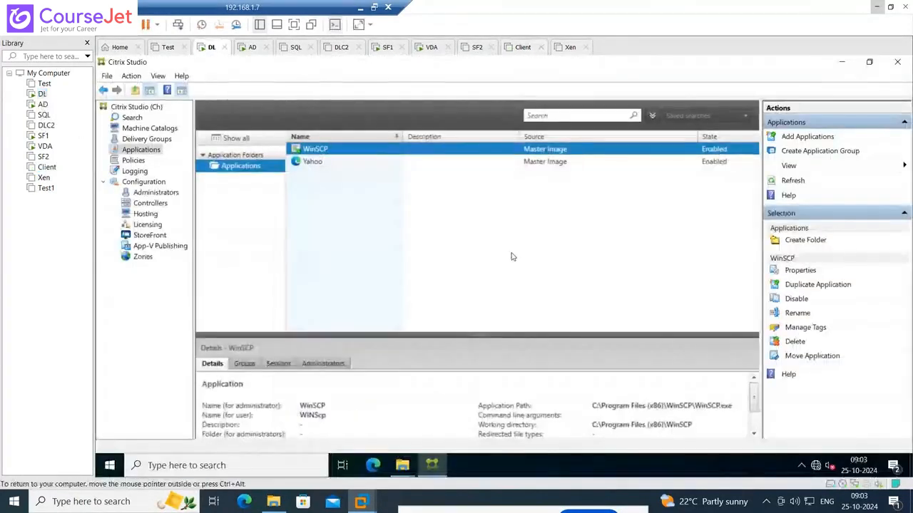
{"action": "left_click", "coordinate": [900, 68]}
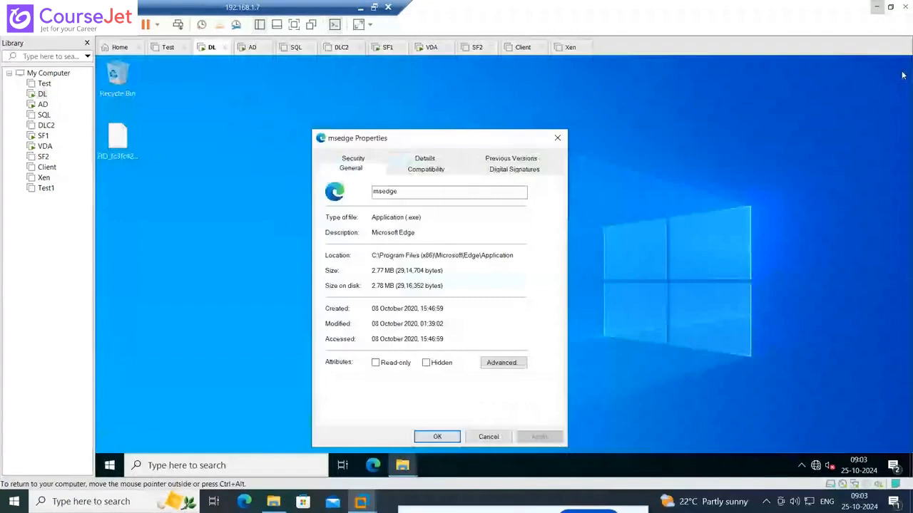
{"action": "right_click", "coordinate": [109, 465]}
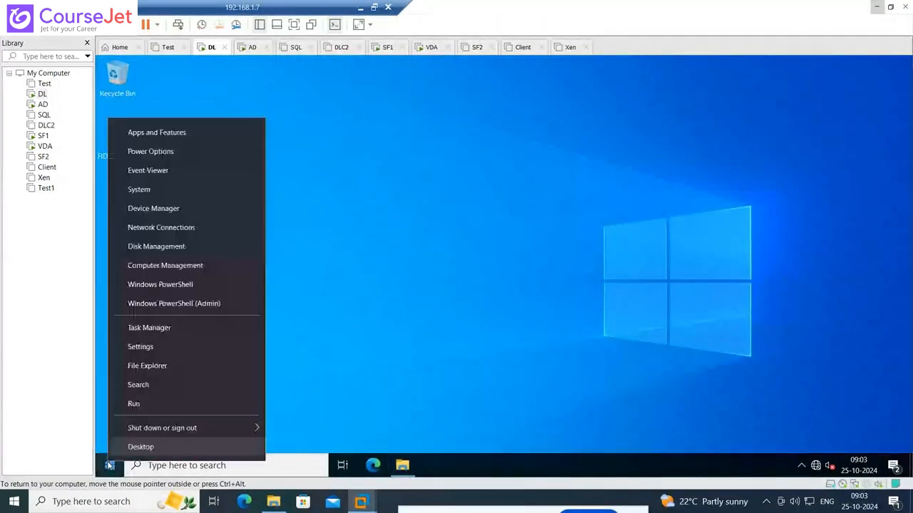
{"action": "mouse_move", "coordinate": [251, 424]}
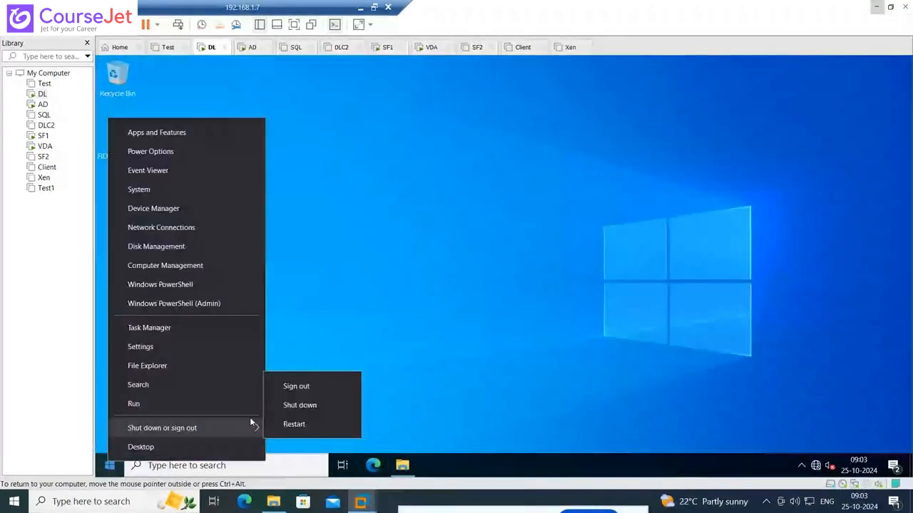
{"action": "left_click", "coordinate": [296, 405]}
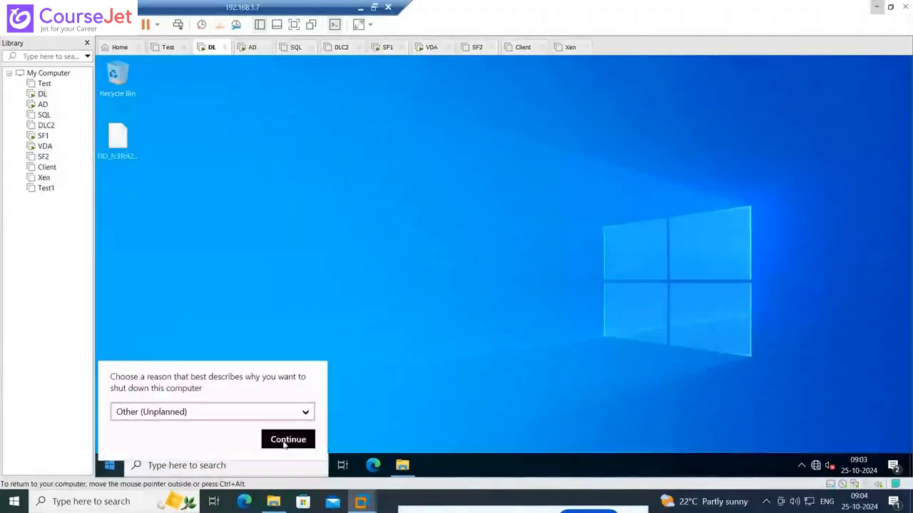
{"action": "left_click", "coordinate": [287, 440]}
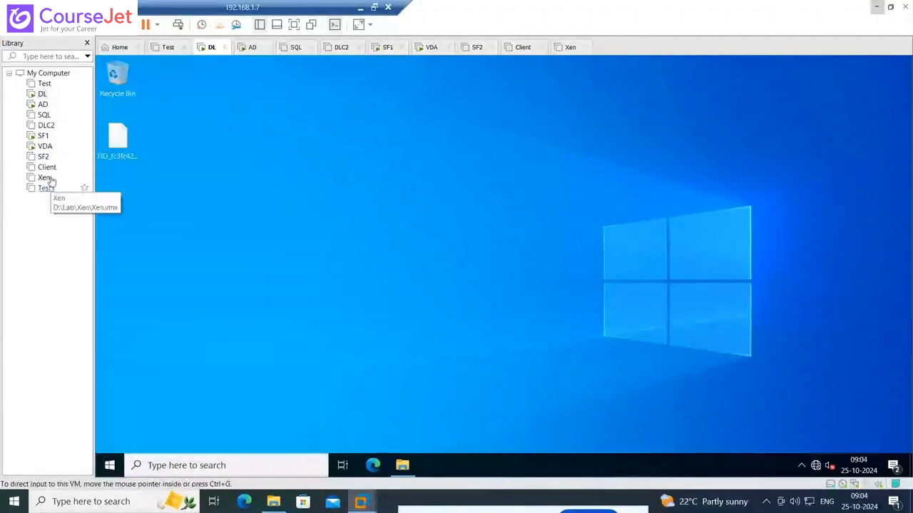
Switch past SF1 to the VDA virtual machine and unlock it with the administrator's password
{"action": "left_click", "coordinate": [42, 136]}
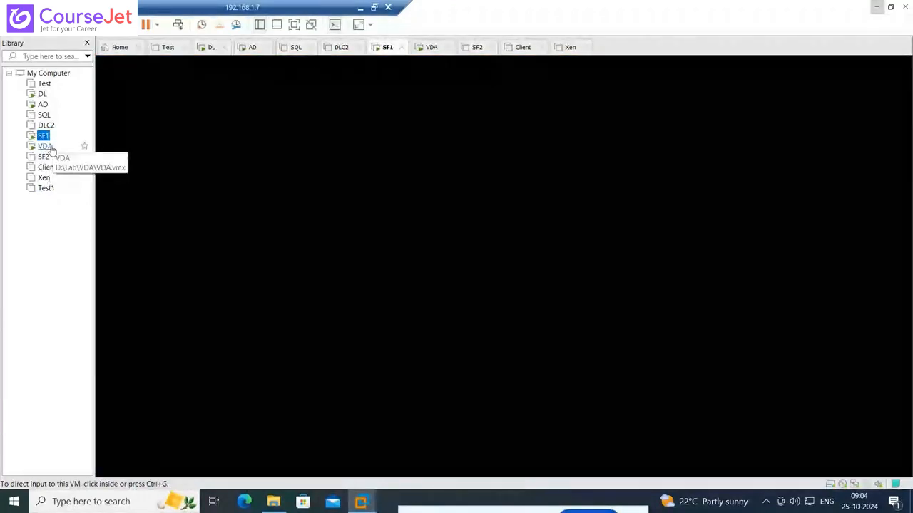
{"action": "left_click", "coordinate": [45, 146]}
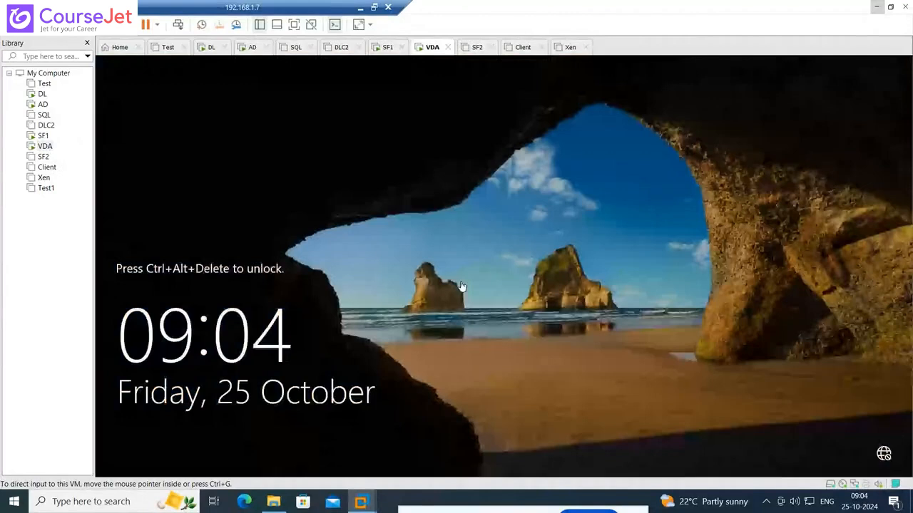
{"action": "left_click", "coordinate": [461, 286]}
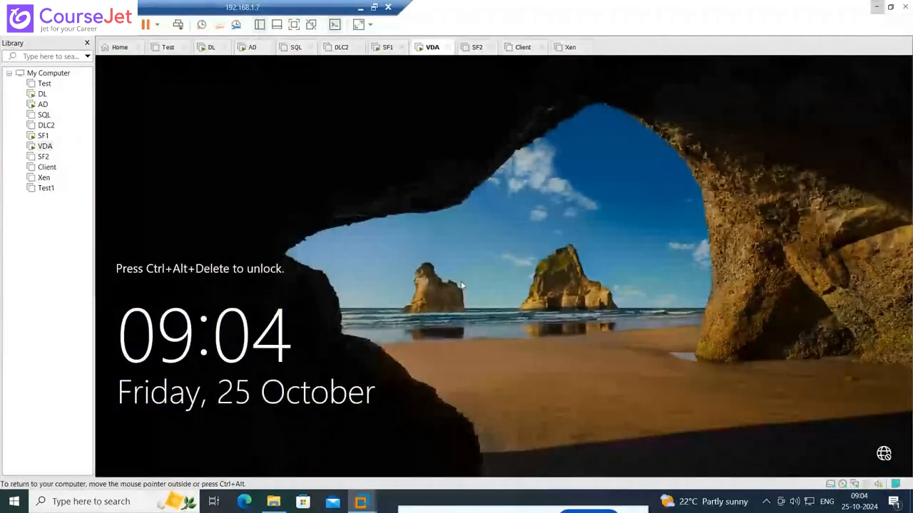
{"action": "key", "text": "ctrl+alt+Insert"}
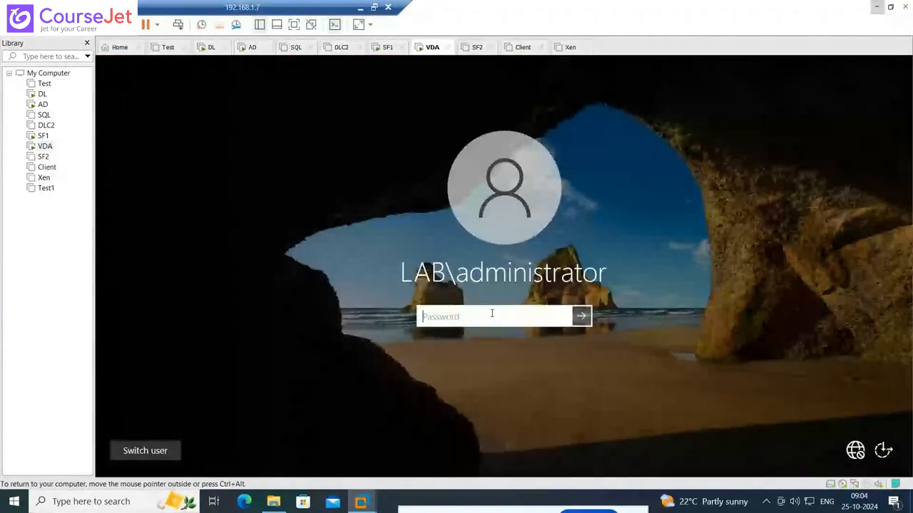
{"action": "type", "text": "P@ssw0rd"}
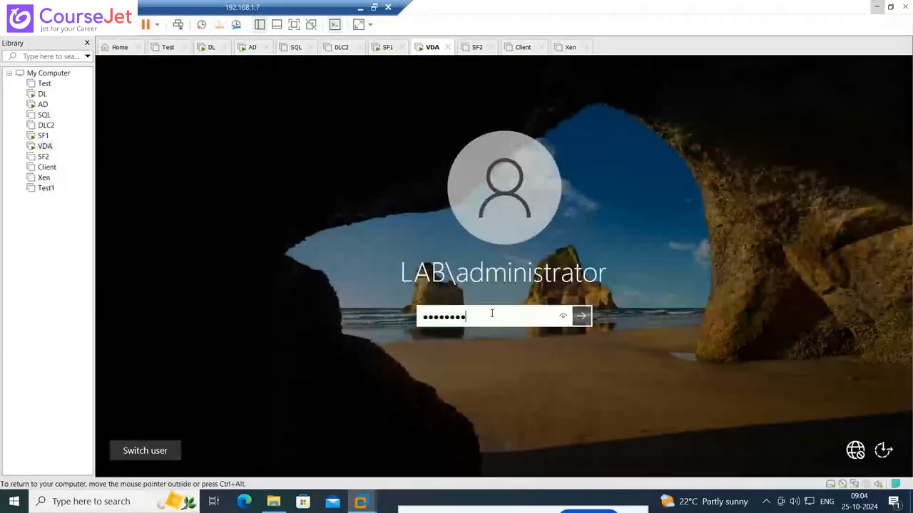
{"action": "key", "text": "Return"}
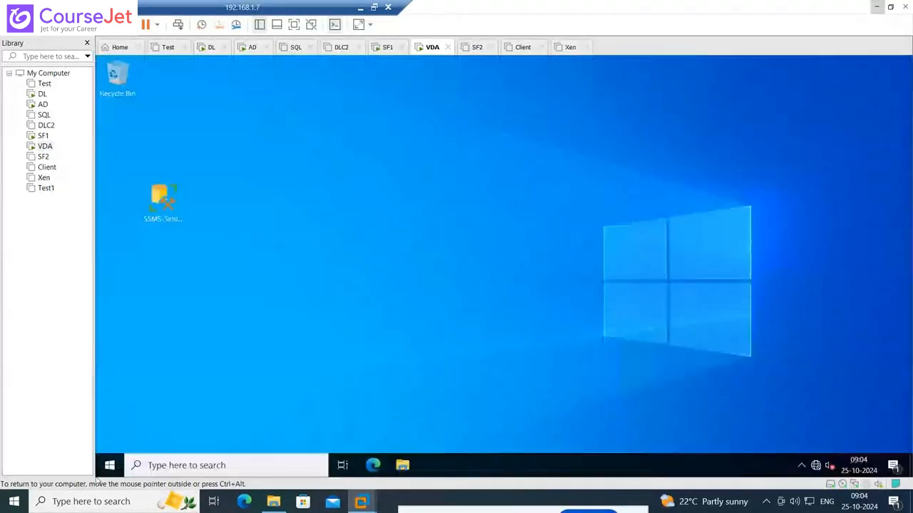
Shut down Windows on the VDA virtual machine with the reason Other (Unplanned)
{"action": "right_click", "coordinate": [107, 471]}
{"action": "mouse_move", "coordinate": [177, 436]}
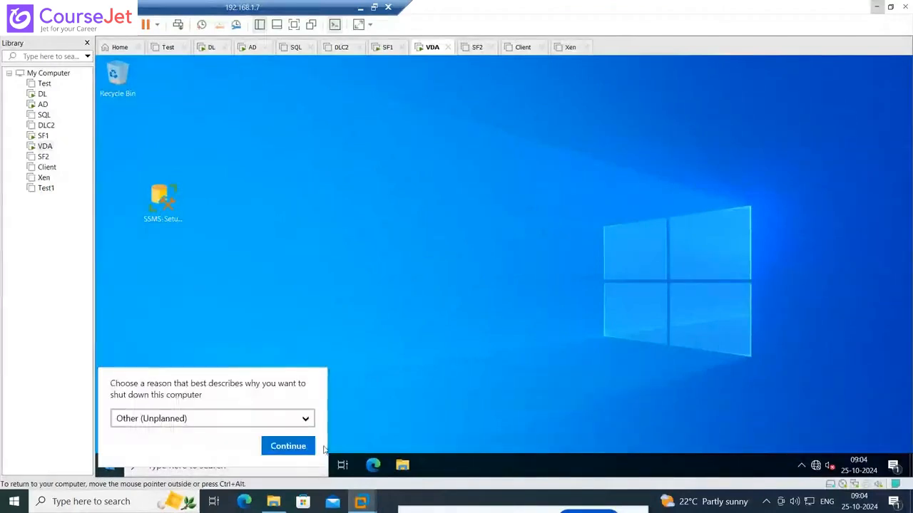
{"action": "left_click", "coordinate": [291, 447]}
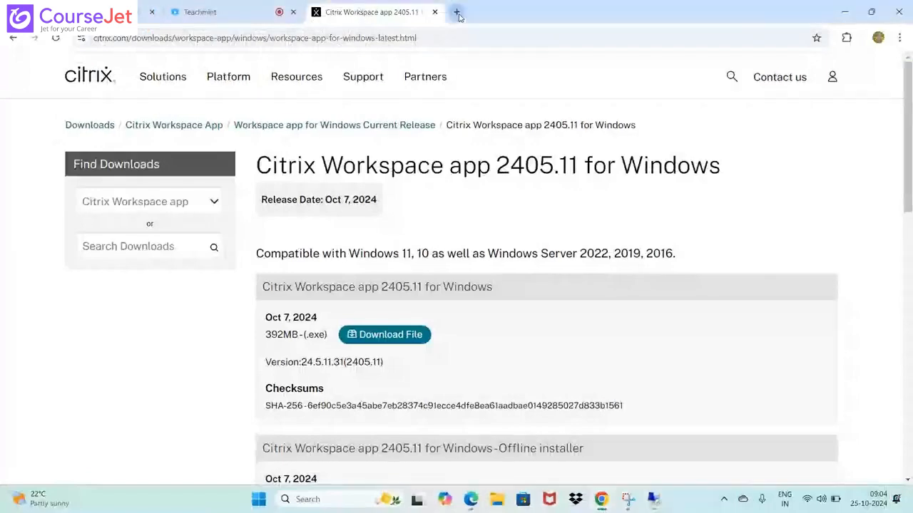
In Chrome on the host computer, open the Citrix Hypervisor 8.2 licensing documentation in a new tab and read its edition and licensing information
{"action": "left_click", "coordinate": [457, 12]}
{"action": "type", "text": "citrix "}
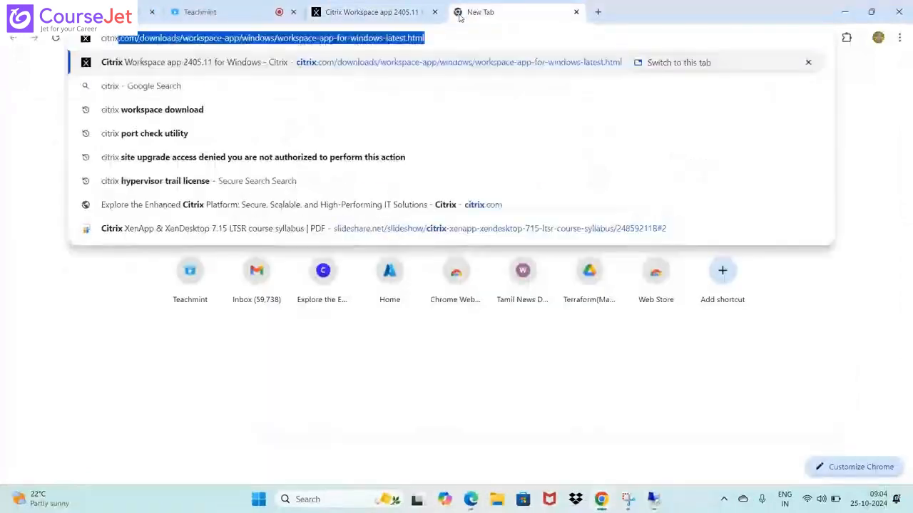
{"action": "type", "text": "hy"}
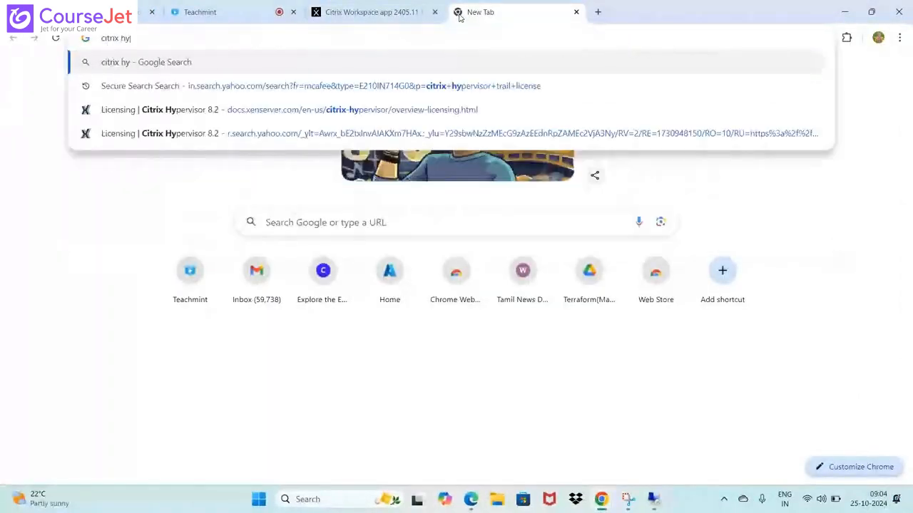
{"action": "type", "text": "pe"}
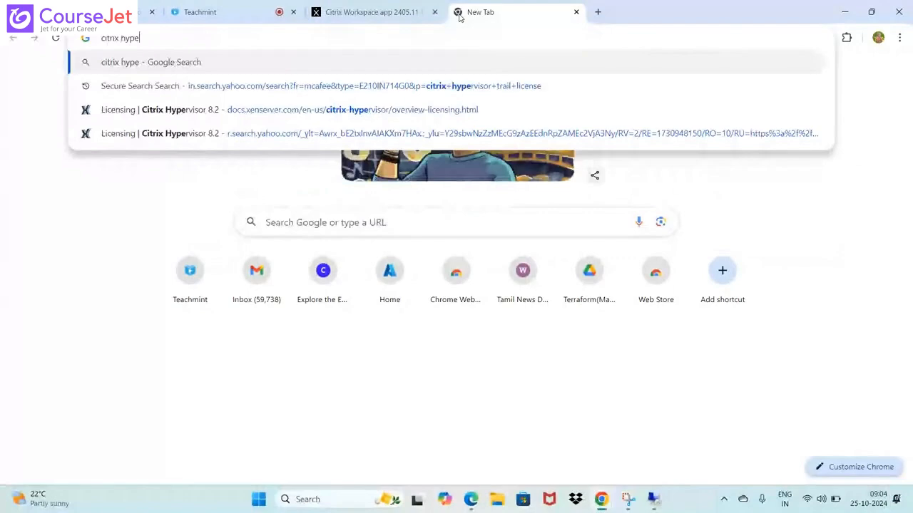
{"action": "left_click", "coordinate": [284, 112]}
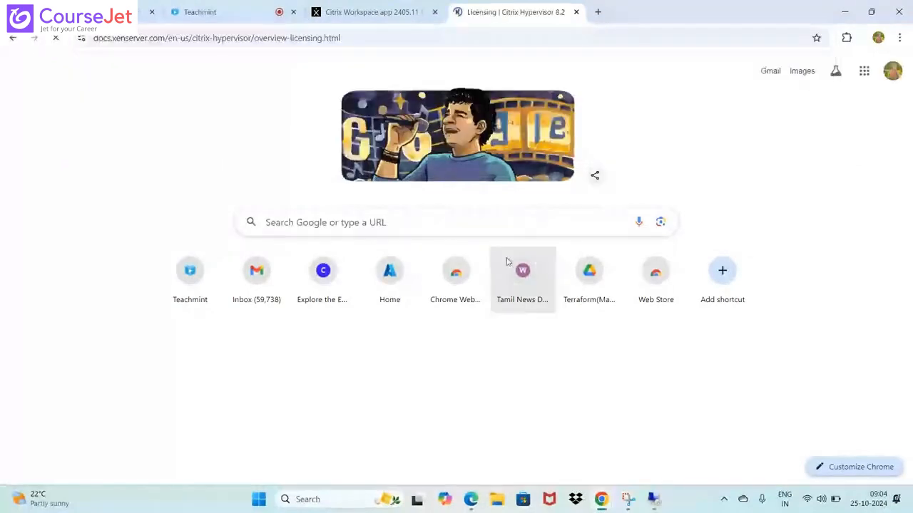
{"action": "scroll", "coordinate": [555, 226], "scroll_direction": "down", "scroll_amount": 3}
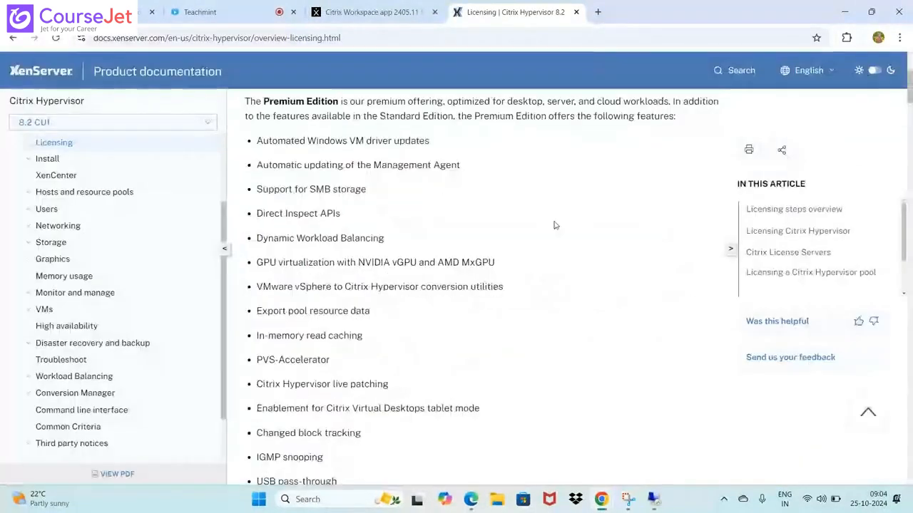
{"action": "scroll", "coordinate": [554, 225], "scroll_direction": "down", "scroll_amount": 5}
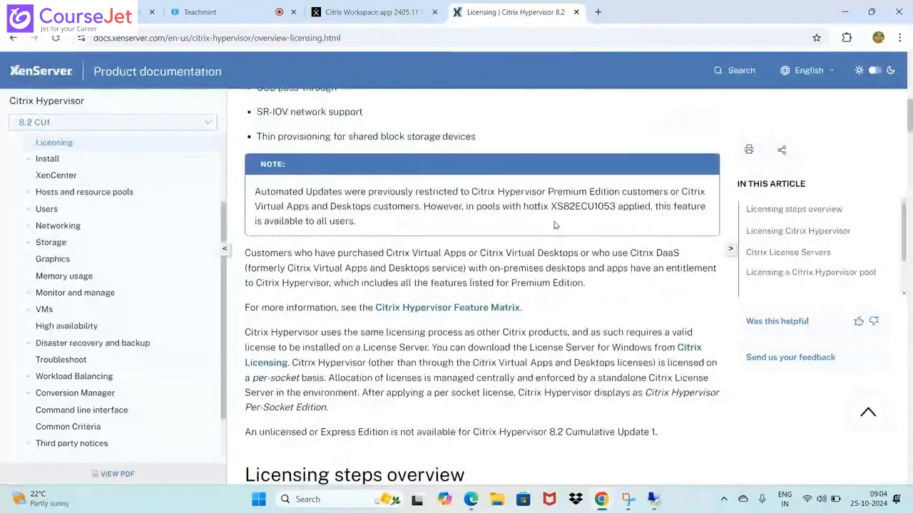
Read the Citrix Hypervisor licensing steps overview and the FAQ on obtaining and applying licenses
{"action": "scroll", "coordinate": [503, 245], "scroll_direction": "down", "scroll_amount": 1}
{"action": "scroll", "coordinate": [524, 270], "scroll_direction": "down", "scroll_amount": 5}
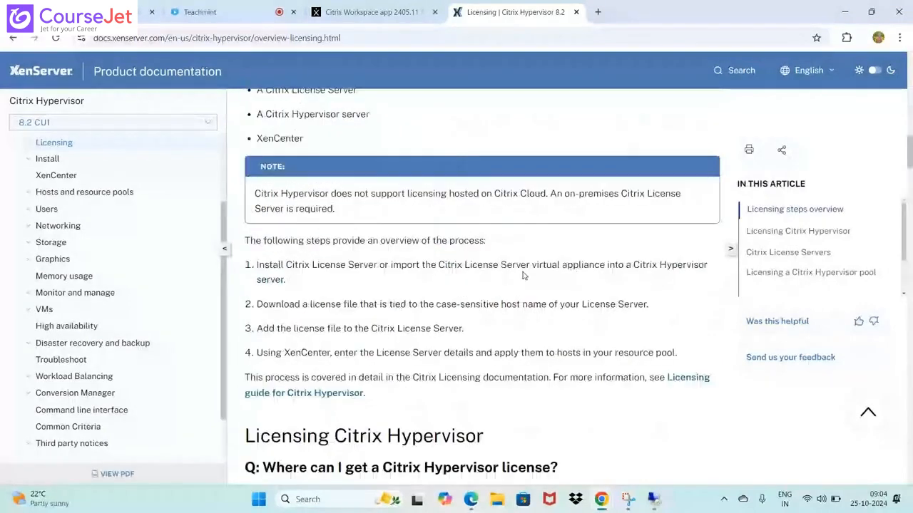
{"action": "scroll", "coordinate": [522, 275], "scroll_direction": "down", "scroll_amount": 4}
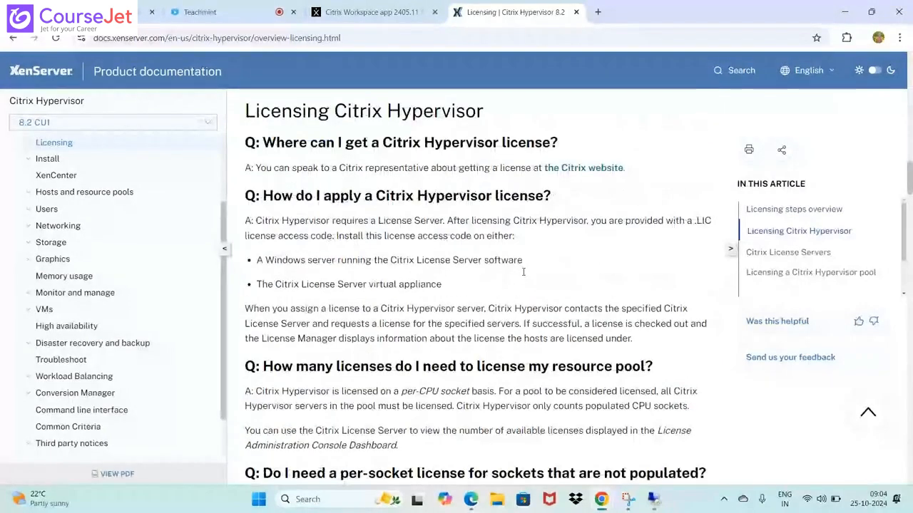
{"action": "scroll", "coordinate": [522, 272], "scroll_direction": "down", "scroll_amount": 4}
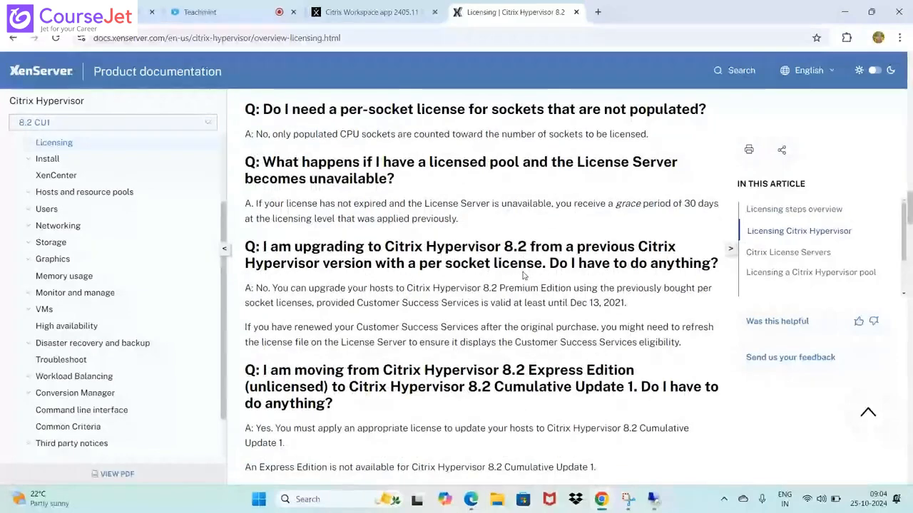
{"action": "scroll", "coordinate": [522, 275], "scroll_direction": "up", "scroll_amount": 7}
{"action": "scroll", "coordinate": [524, 275], "scroll_direction": "down", "scroll_amount": 1}
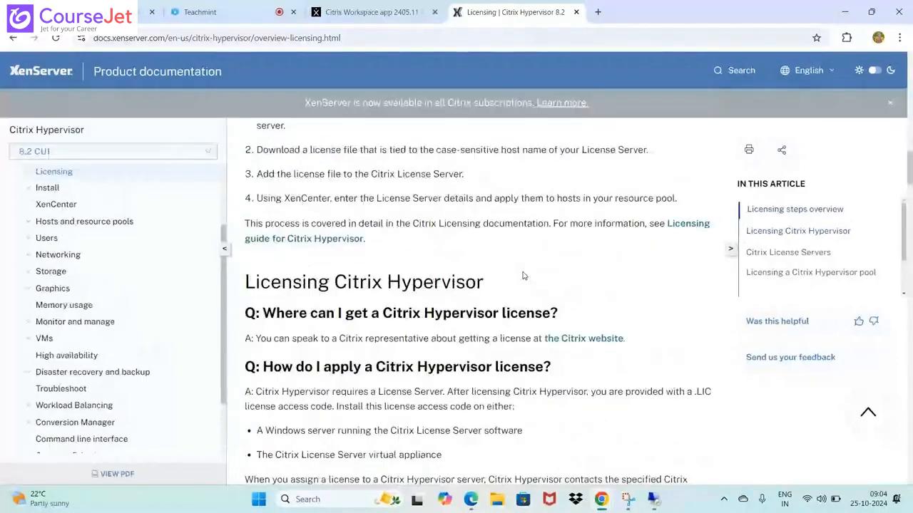
Open the linked licensing guide for Citrix Hypervisor and read its automatic and manual license installation procedures
{"action": "left_click", "coordinate": [341, 240]}
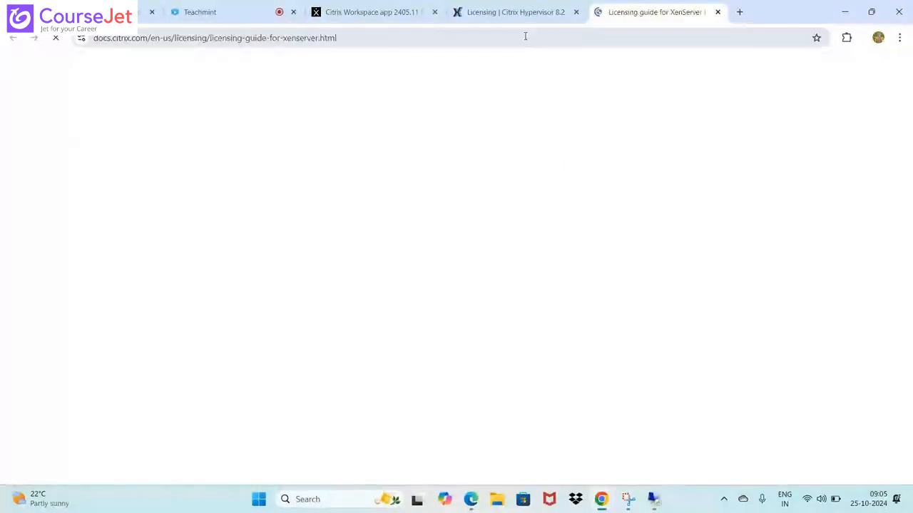
{"action": "scroll", "coordinate": [608, 303], "scroll_direction": "down", "scroll_amount": 5}
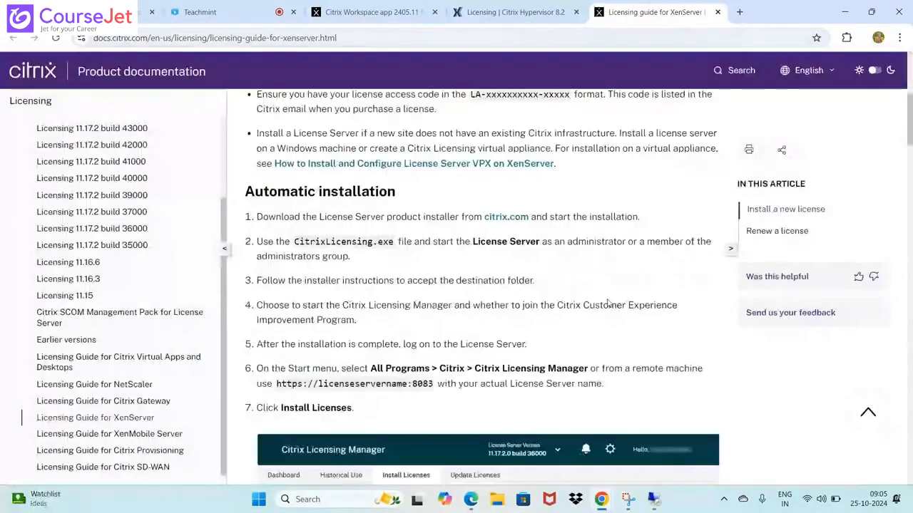
{"action": "scroll", "coordinate": [609, 303], "scroll_direction": "down", "scroll_amount": 8}
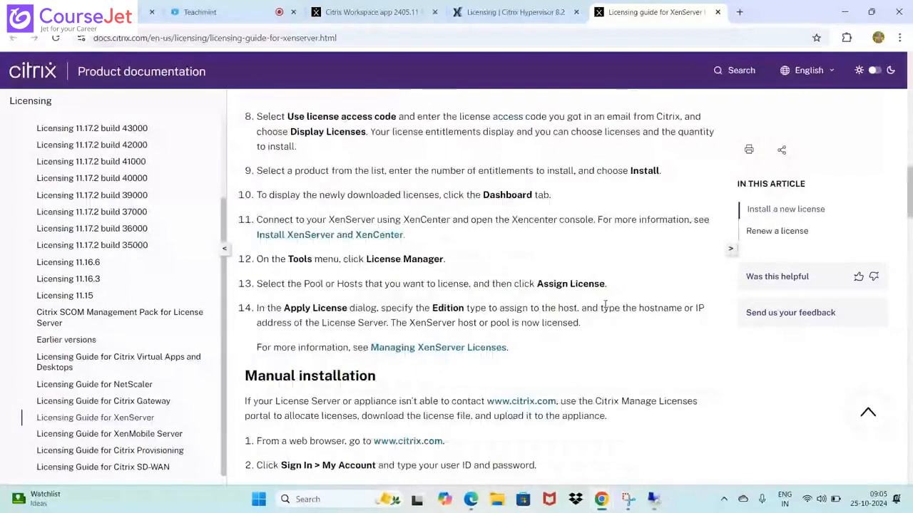
{"action": "scroll", "coordinate": [605, 306], "scroll_direction": "down", "scroll_amount": 3}
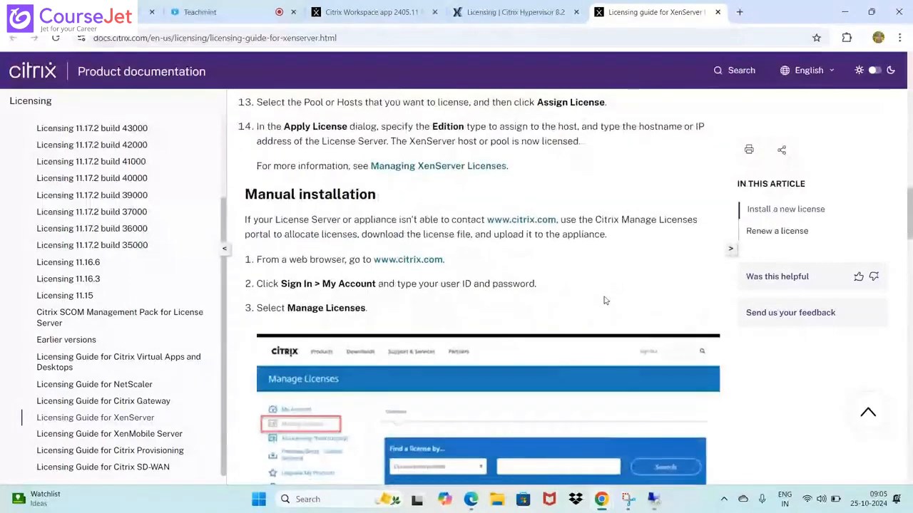
{"action": "scroll", "coordinate": [604, 300], "scroll_direction": "down", "scroll_amount": 4}
Return to the Citrix Hypervisor 8.2 Licensing page and review it from the editions through the License Server and pool licensing questions
{"action": "key", "text": "ctrl+shift+Tab"}
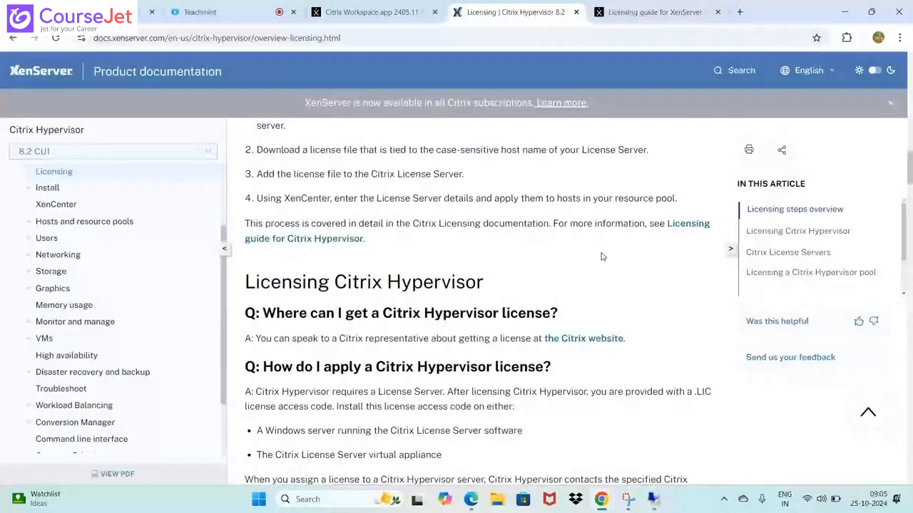
{"action": "scroll", "coordinate": [607, 272], "scroll_direction": "up", "scroll_amount": 3}
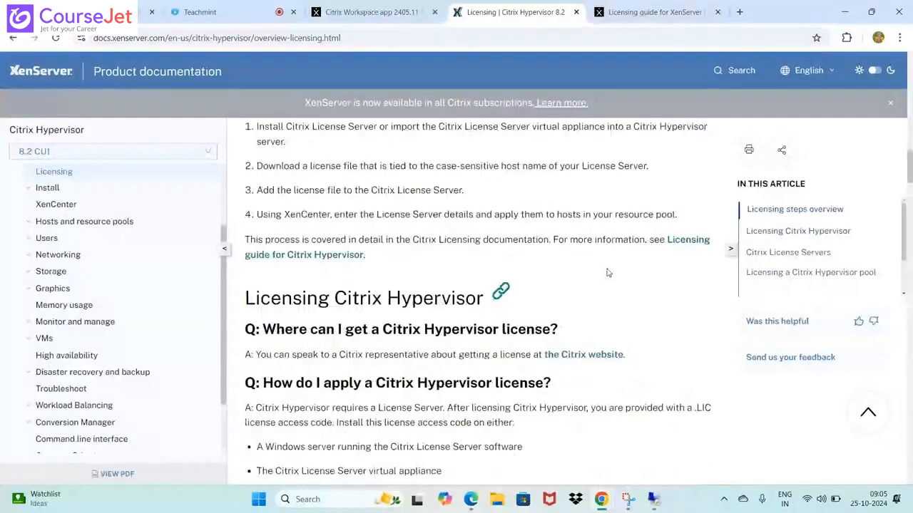
{"action": "scroll", "coordinate": [607, 272], "scroll_direction": "up", "scroll_amount": 5}
{"action": "scroll", "coordinate": [607, 272], "scroll_direction": "up", "scroll_amount": 3}
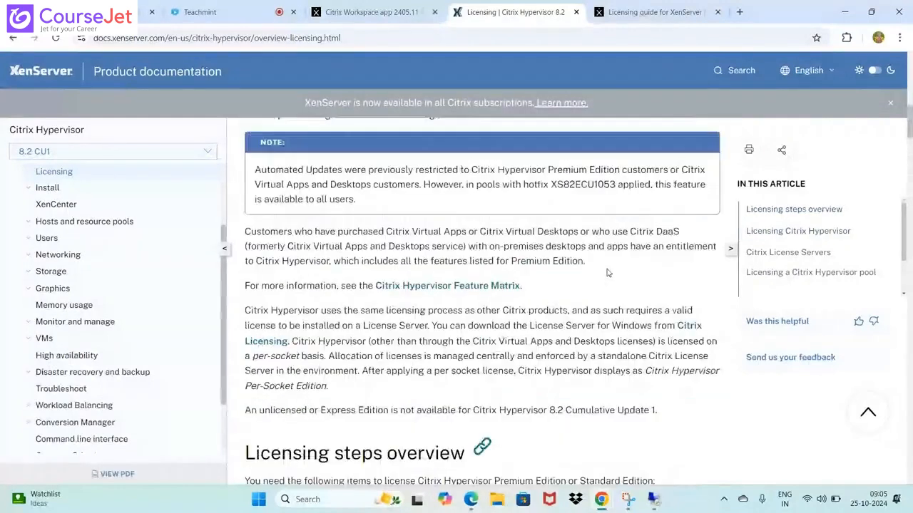
{"action": "scroll", "coordinate": [607, 272], "scroll_direction": "up", "scroll_amount": 3}
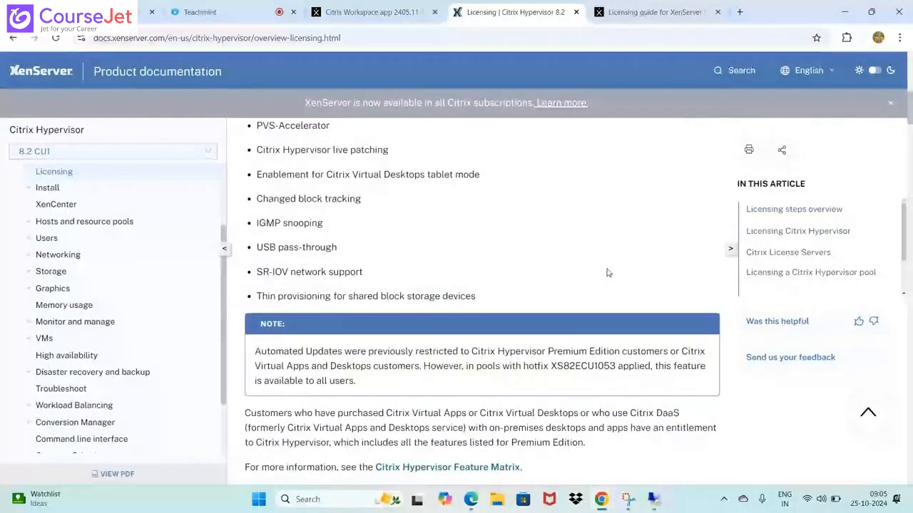
{"action": "scroll", "coordinate": [608, 273], "scroll_direction": "up", "scroll_amount": 3}
{"action": "scroll", "coordinate": [608, 271], "scroll_direction": "up", "scroll_amount": 2}
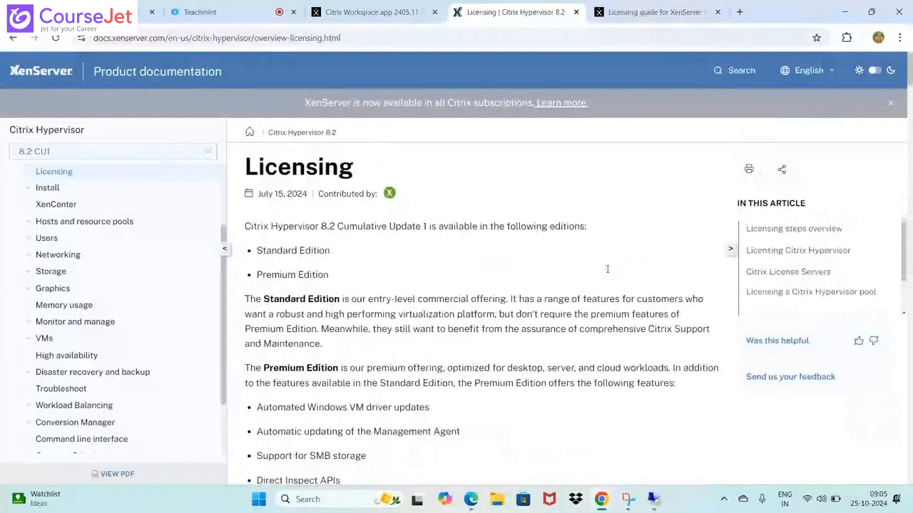
{"action": "scroll", "coordinate": [607, 271], "scroll_direction": "down", "scroll_amount": 3}
{"action": "scroll", "coordinate": [607, 273], "scroll_direction": "down", "scroll_amount": 5}
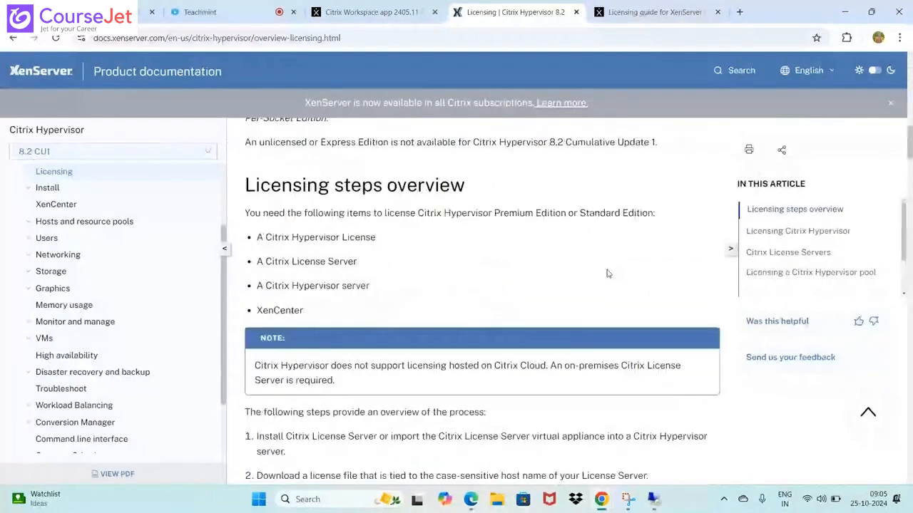
{"action": "scroll", "coordinate": [608, 273], "scroll_direction": "down", "scroll_amount": 8}
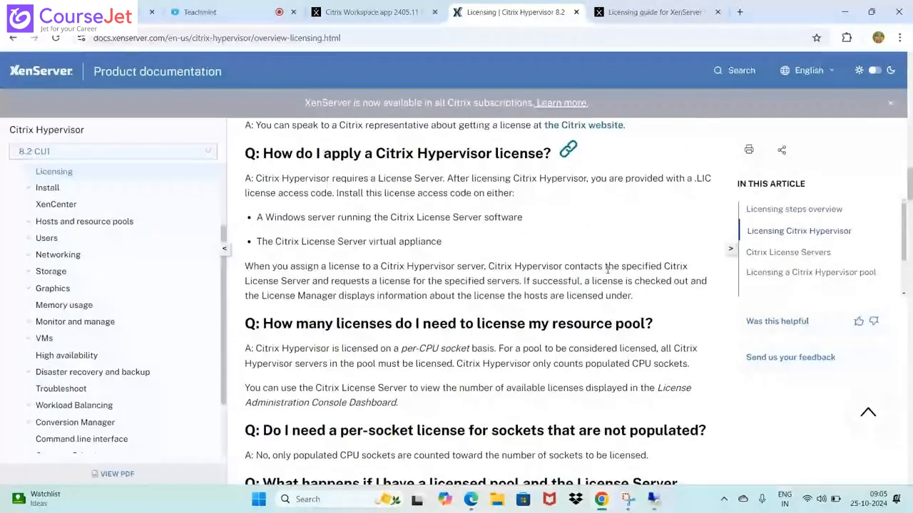
{"action": "scroll", "coordinate": [607, 271], "scroll_direction": "down", "scroll_amount": 10}
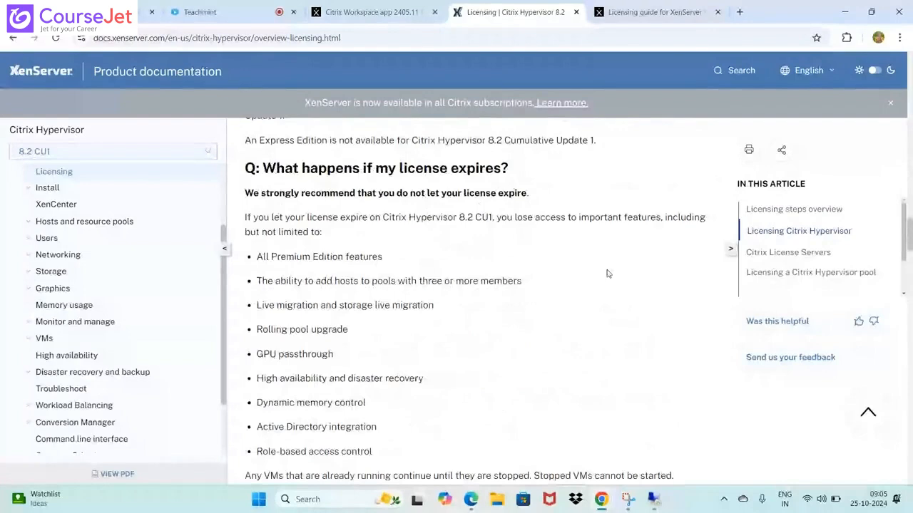
{"action": "scroll", "coordinate": [608, 273], "scroll_direction": "down", "scroll_amount": 10}
{"action": "scroll", "coordinate": [608, 273], "scroll_direction": "down", "scroll_amount": 5}
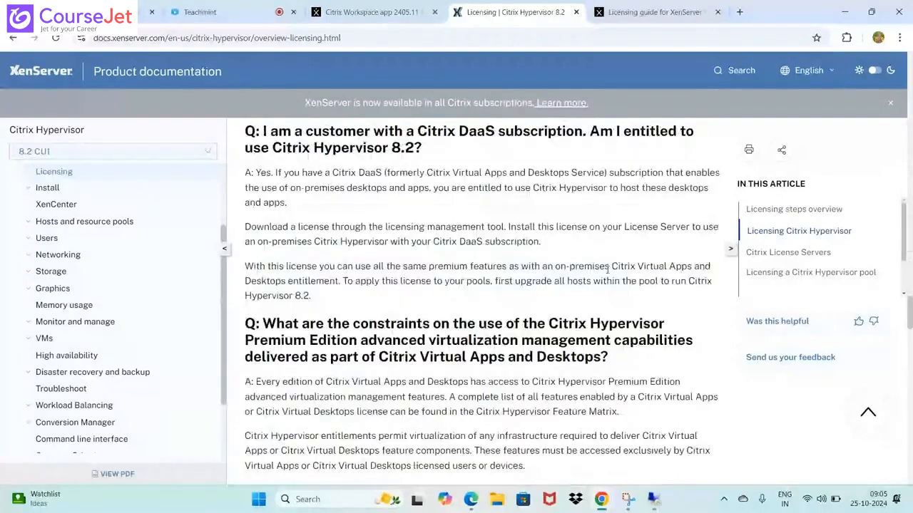
{"action": "scroll", "coordinate": [607, 271], "scroll_direction": "down", "scroll_amount": 5}
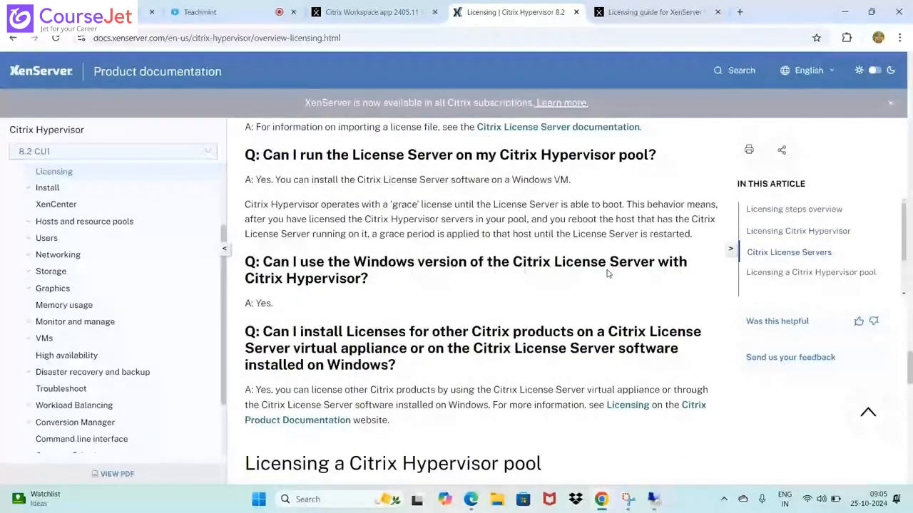
{"action": "scroll", "coordinate": [607, 273], "scroll_direction": "down", "scroll_amount": 5}
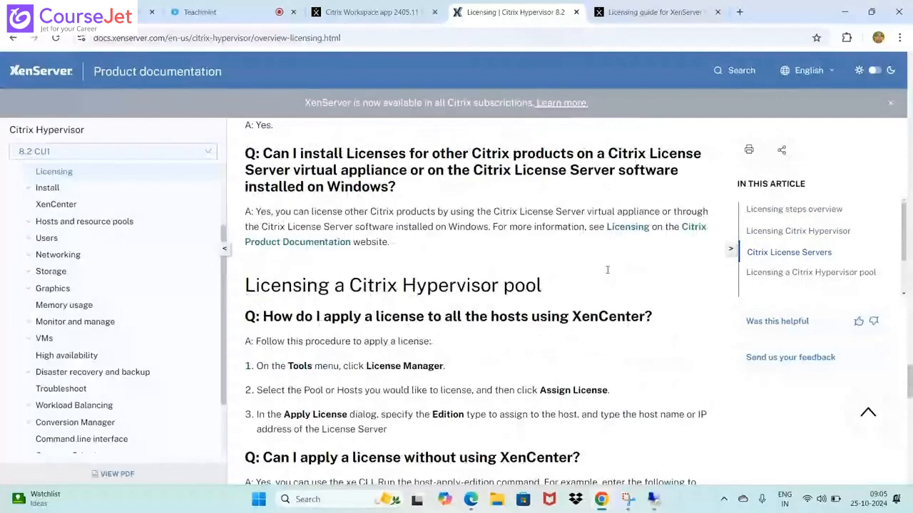
Follow the Citrix Hypervisor 8.2 Product Documentation link under More information and open the 8.2 LTSR (initial release) page
{"action": "scroll", "coordinate": [608, 269], "scroll_direction": "down", "scroll_amount": 5}
{"action": "scroll", "coordinate": [608, 269], "scroll_direction": "down", "scroll_amount": 10}
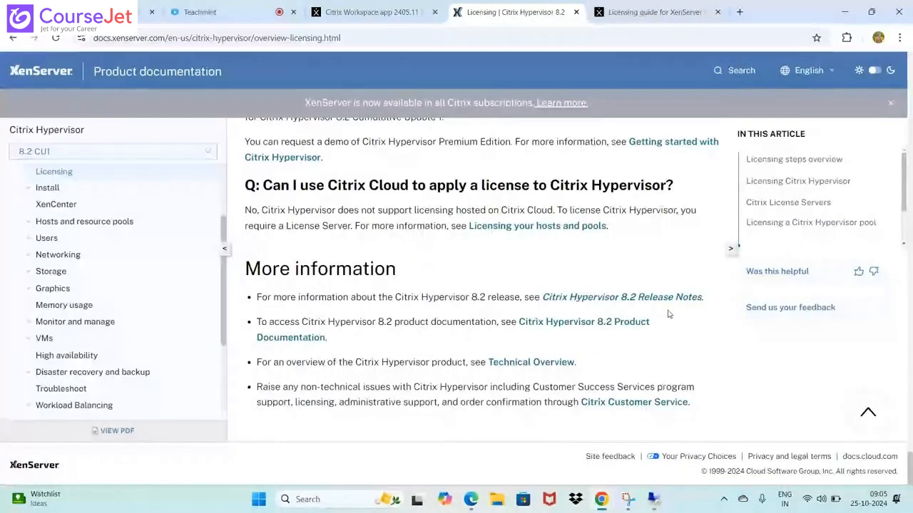
{"action": "left_click", "coordinate": [548, 321]}
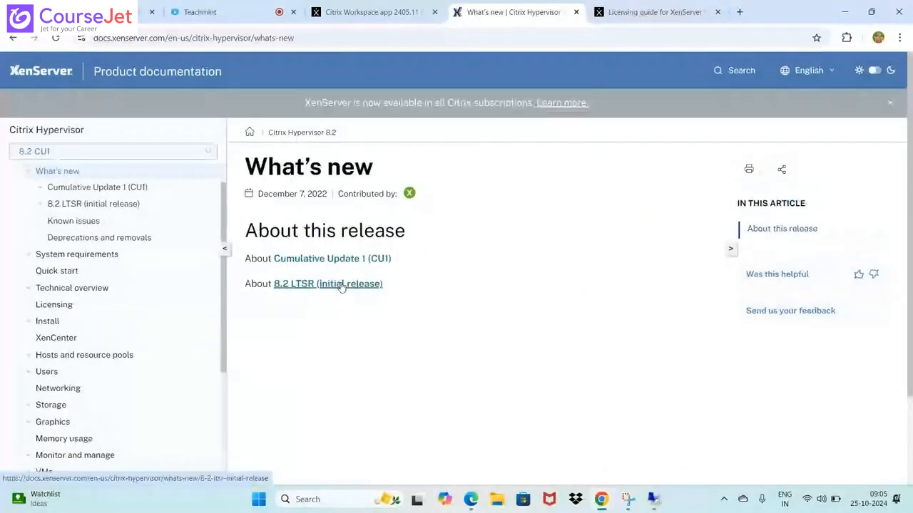
{"action": "left_click", "coordinate": [341, 285]}
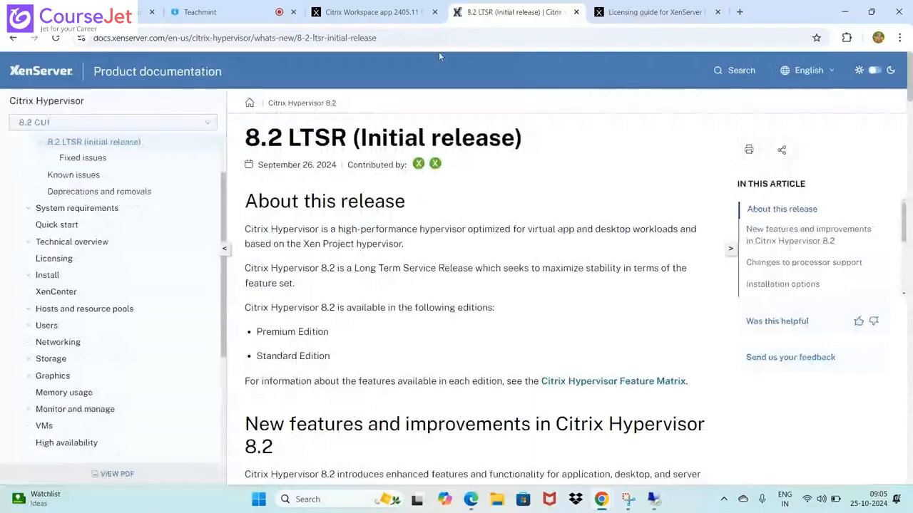
Open xenserver.com/downloads in a new tab and find the XenServer 8 installation ISO download
{"action": "left_click", "coordinate": [639, 12]}
{"action": "left_click", "coordinate": [734, 13]}
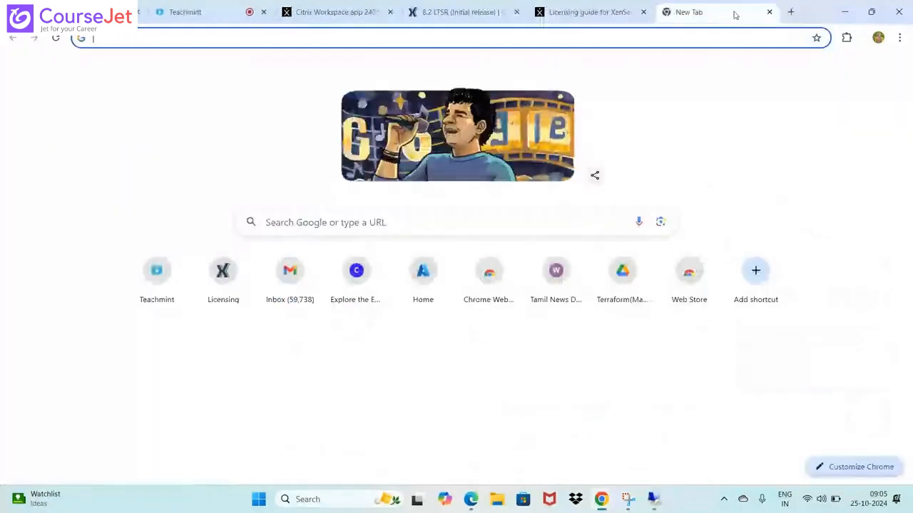
{"action": "type", "text": "do"}
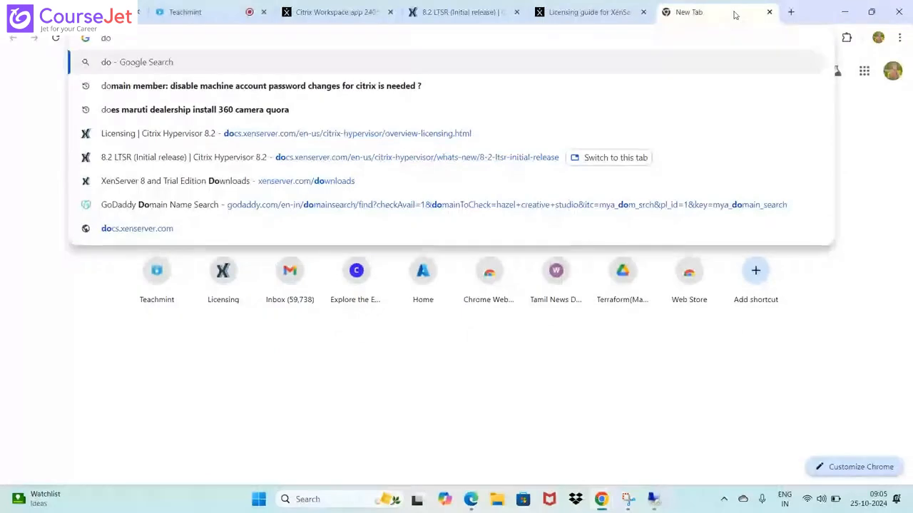
{"action": "left_click", "coordinate": [299, 181]}
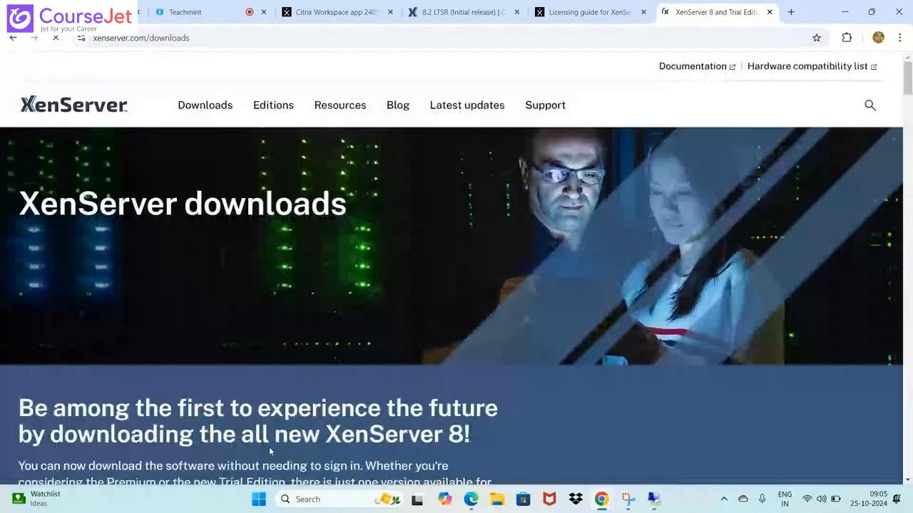
{"action": "scroll", "coordinate": [637, 328], "scroll_direction": "down", "scroll_amount": 10}
{"action": "scroll", "coordinate": [640, 329], "scroll_direction": "down", "scroll_amount": 6}
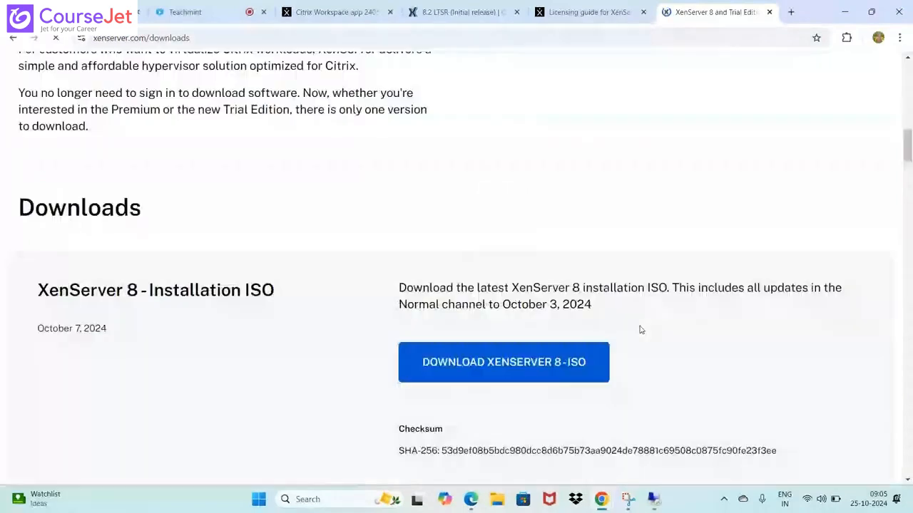
{"action": "scroll", "coordinate": [639, 330], "scroll_direction": "down", "scroll_amount": 2}
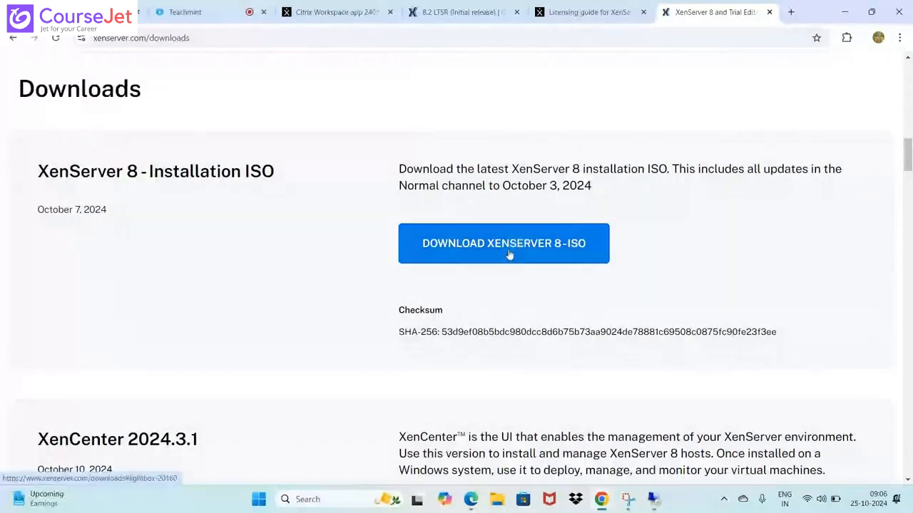
Copy the XenServer downloads page address and send it in the Teachmint live class chat
{"action": "left_click", "coordinate": [211, 39]}
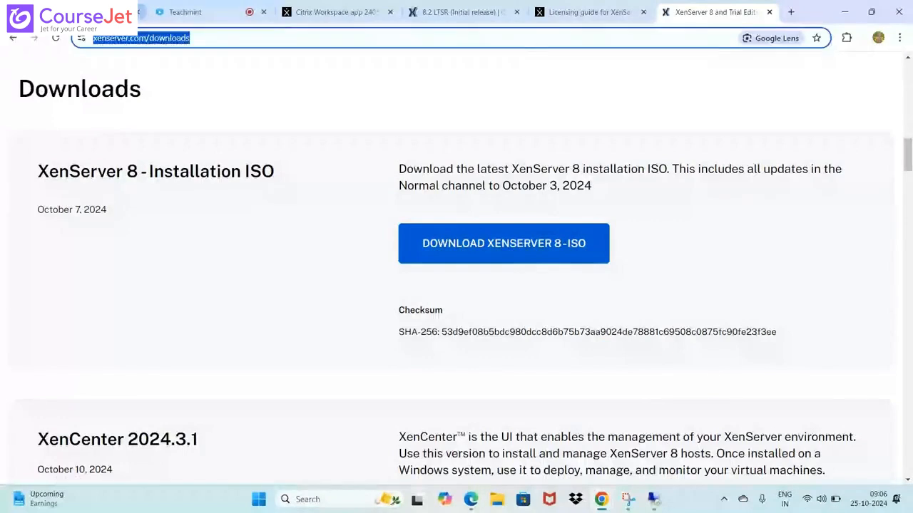
{"action": "left_click", "coordinate": [184, 12]}
{"action": "mouse_move", "coordinate": [626, 505]}
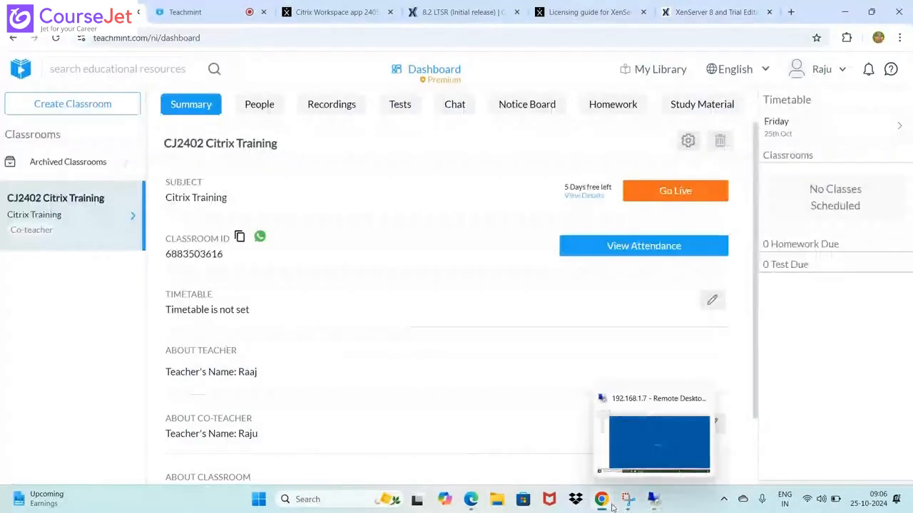
{"action": "left_click", "coordinate": [659, 431]}
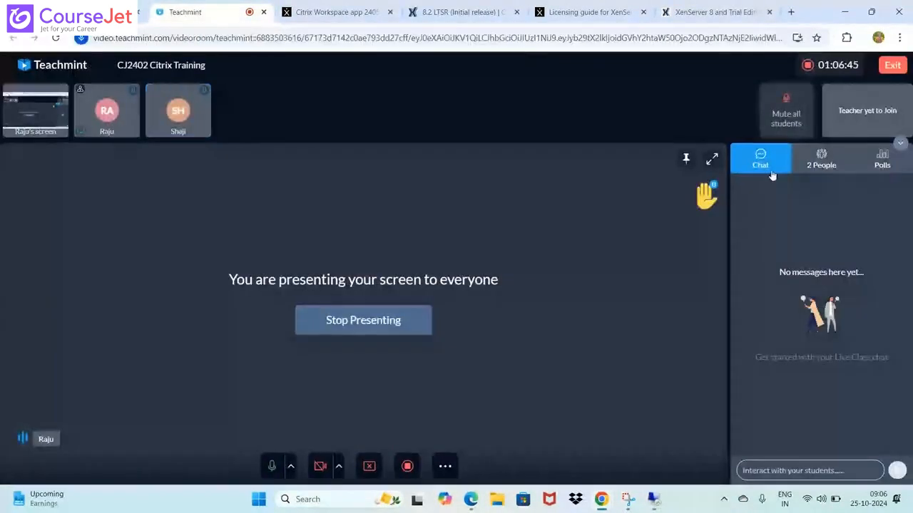
{"action": "left_click", "coordinate": [807, 469]}
{"action": "type", "text": "https://www.xenserver.com/downloads"}
{"action": "key", "text": "Return"}
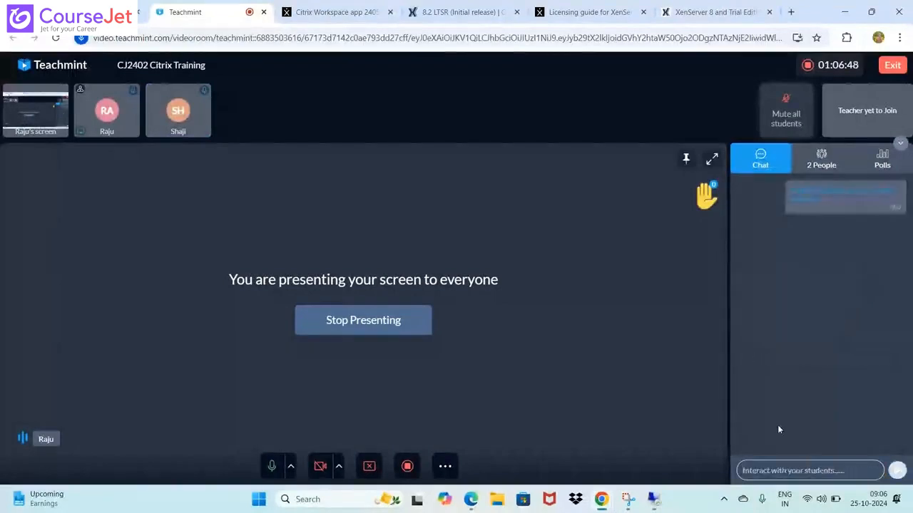
Return to the XenServer downloads page and review the XenCenter 2024.3.1 and VM Tools downloads
{"action": "left_click", "coordinate": [696, 13]}
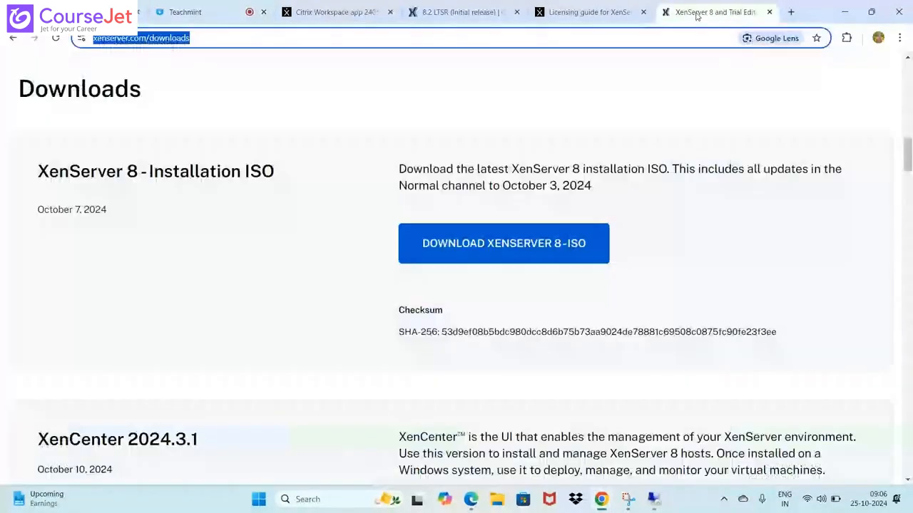
{"action": "scroll", "coordinate": [464, 408], "scroll_direction": "down", "scroll_amount": 3}
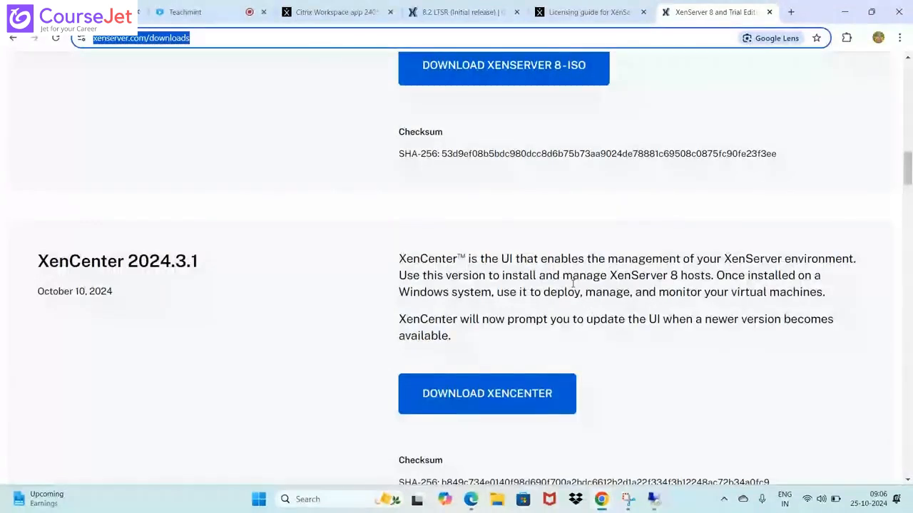
{"action": "scroll", "coordinate": [573, 283], "scroll_direction": "down", "scroll_amount": 5}
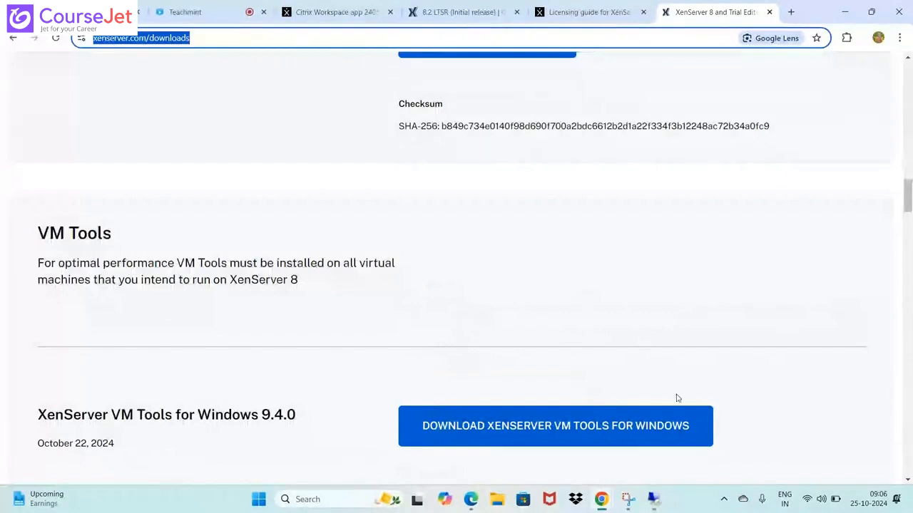
{"action": "scroll", "coordinate": [635, 334], "scroll_direction": "up", "scroll_amount": 3}
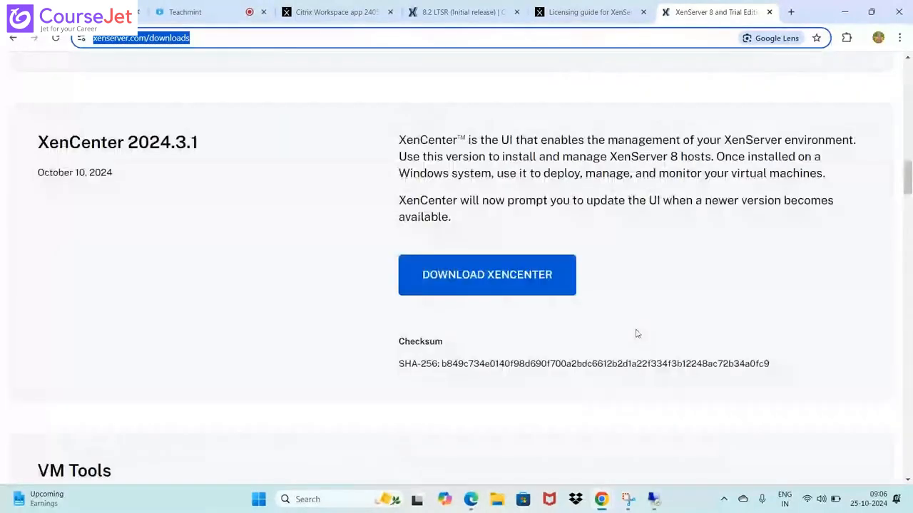
Switch to the VMware Workstation remote session and start creating a new virtual machine with the Custom (advanced) configuration
{"action": "scroll", "coordinate": [637, 334], "scroll_direction": "up", "scroll_amount": 5}
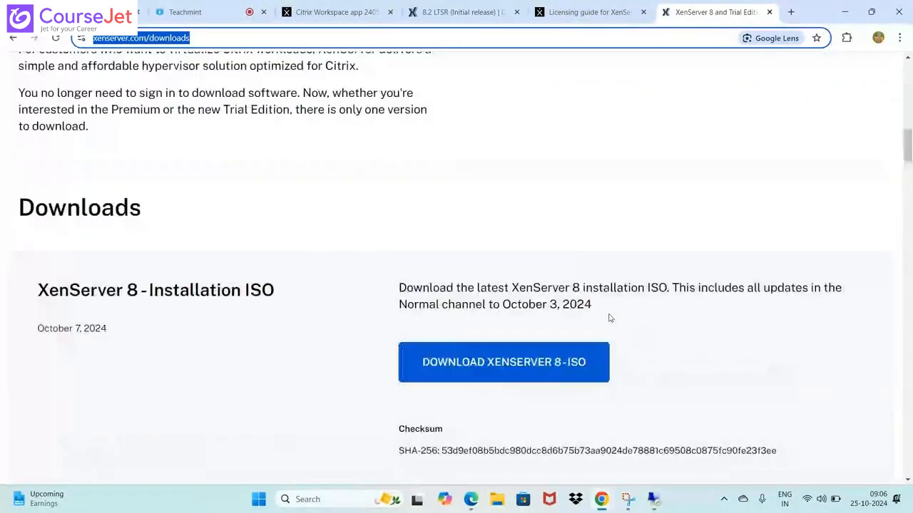
{"action": "scroll", "coordinate": [249, 330], "scroll_direction": "down", "scroll_amount": 5}
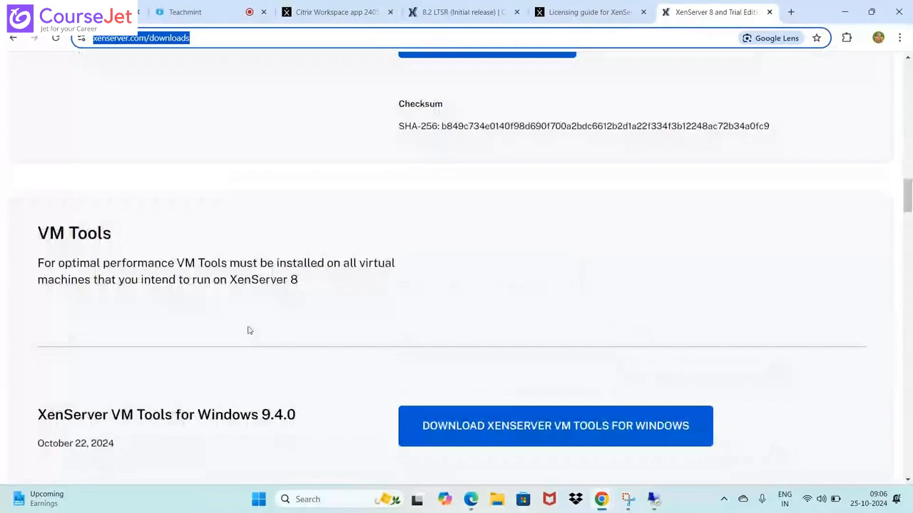
{"action": "left_click", "coordinate": [653, 501]}
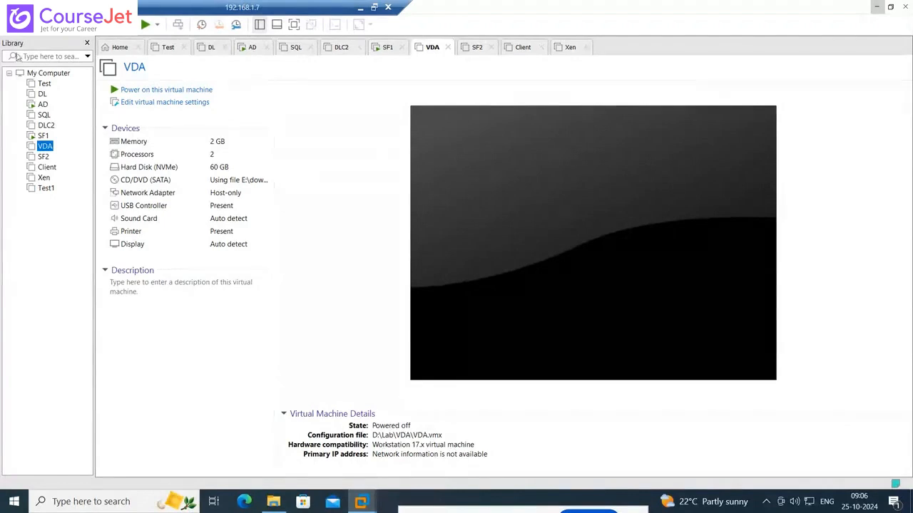
{"action": "left_click", "coordinate": [14, 25]}
{"action": "left_click", "coordinate": [27, 40]}
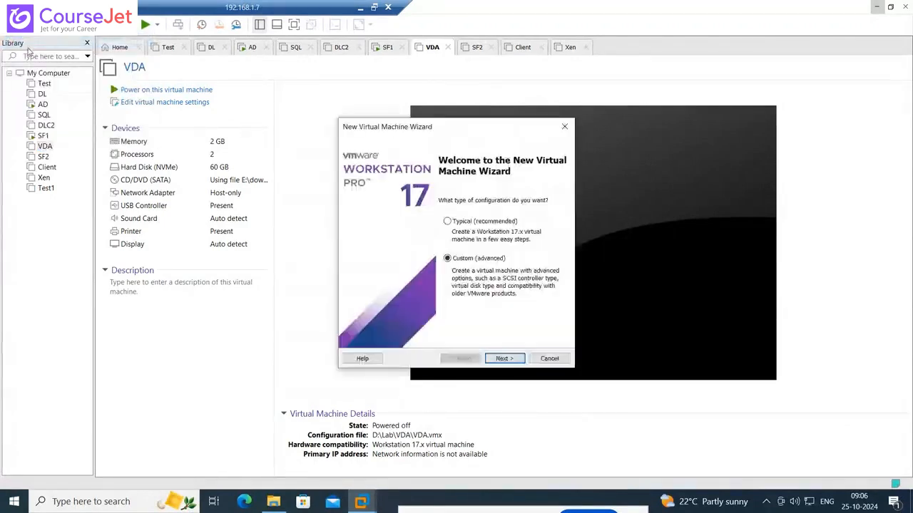
{"action": "left_click", "coordinate": [506, 359]}
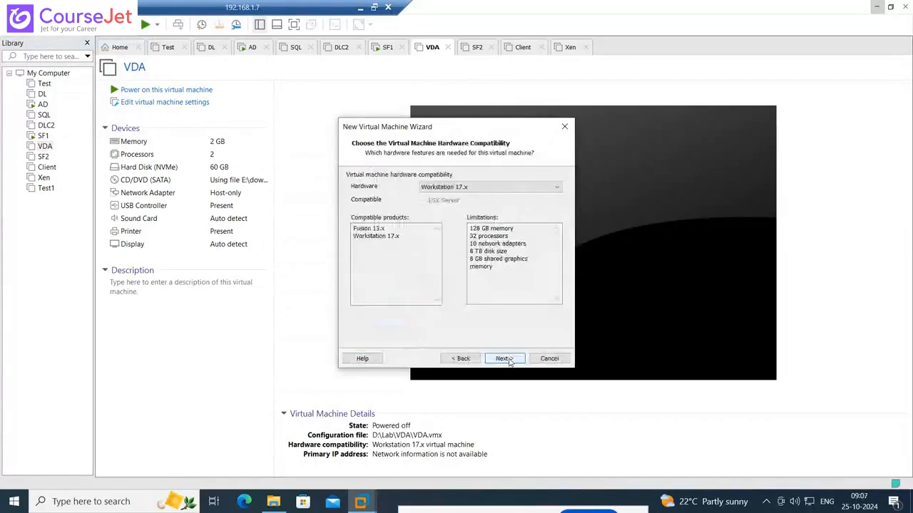
Set the new virtual machine's hardware compatibility to ESXi 7.0
{"action": "left_click", "coordinate": [489, 188]}
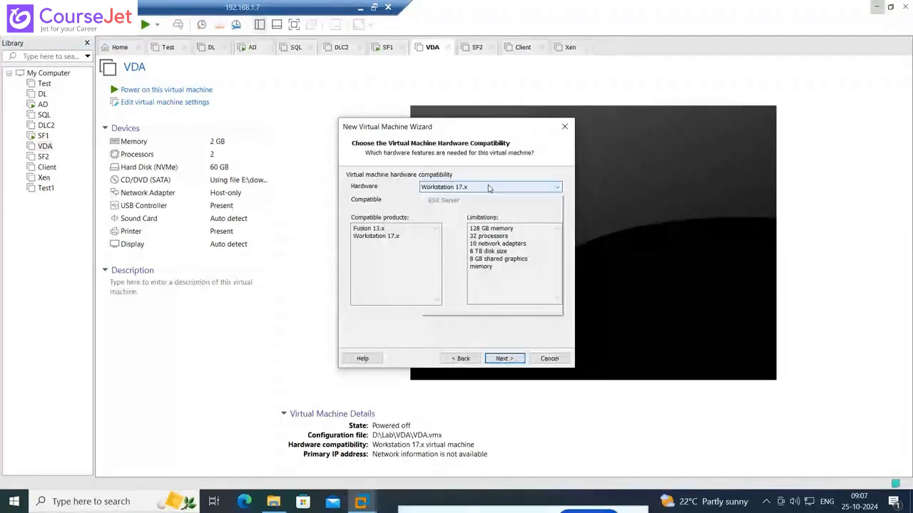
{"action": "left_click", "coordinate": [455, 225]}
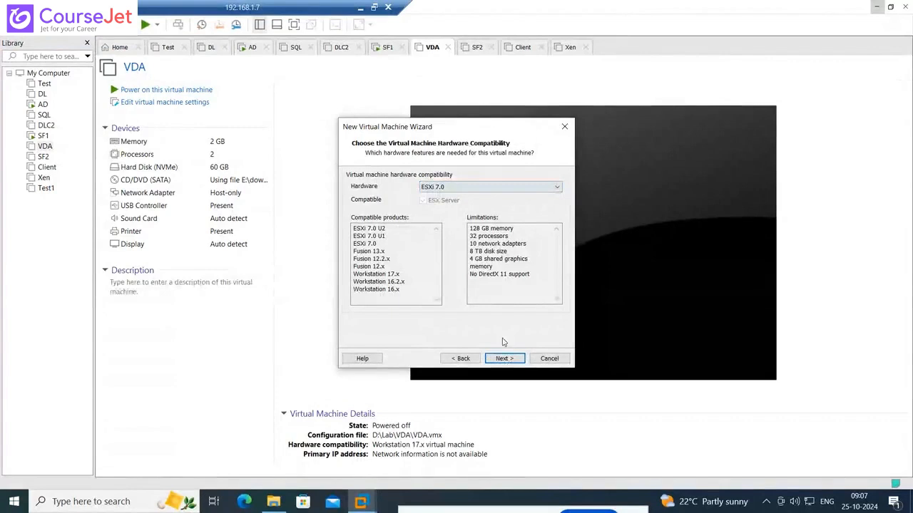
{"action": "left_click", "coordinate": [507, 360]}
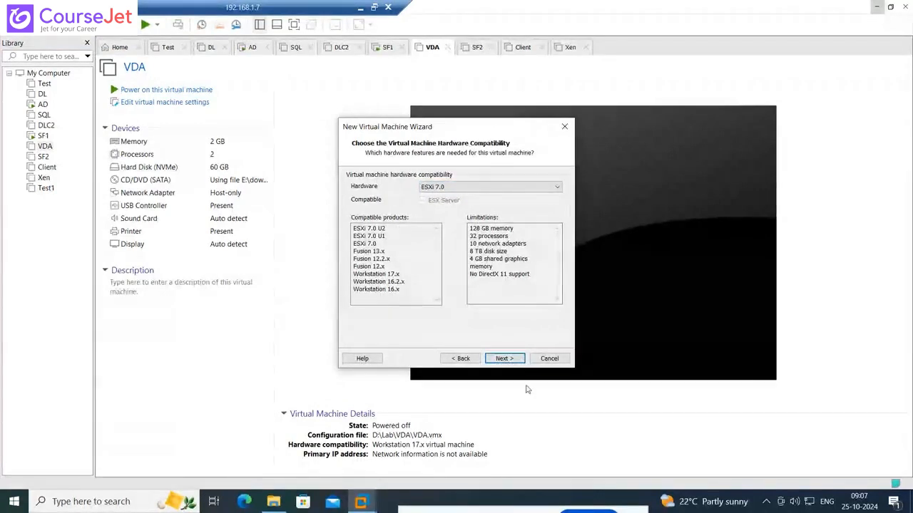
{"action": "left_click", "coordinate": [515, 363]}
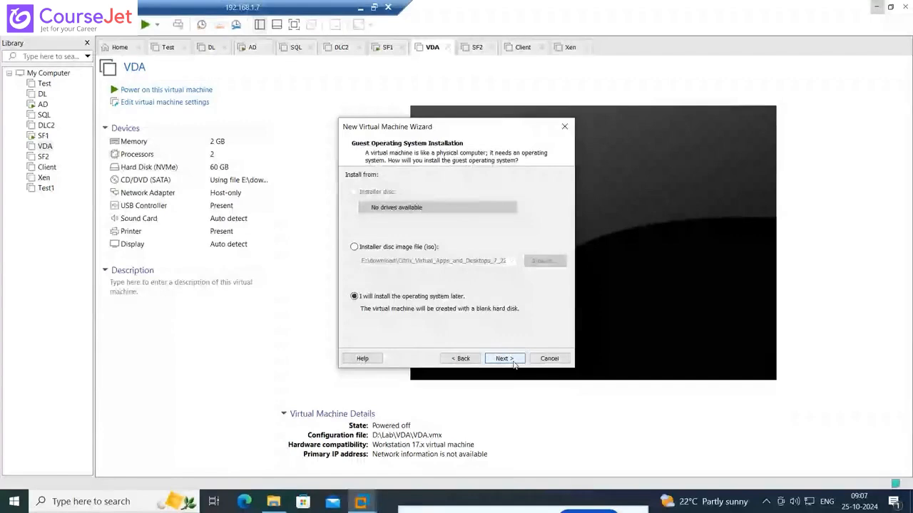
Leave the operating system installation for later and choose VMware ESX, version VMware ESXi 7, as the guest operating system
{"action": "left_click", "coordinate": [511, 360]}
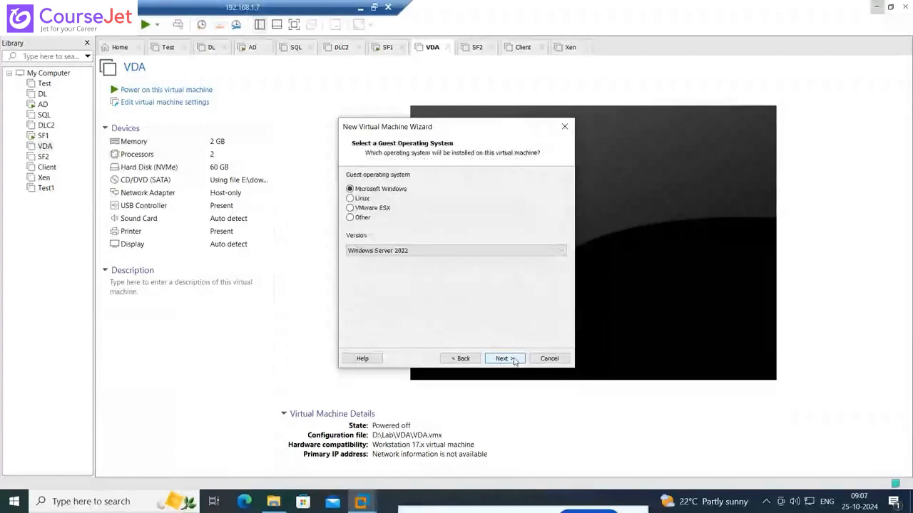
{"action": "left_click", "coordinate": [351, 208]}
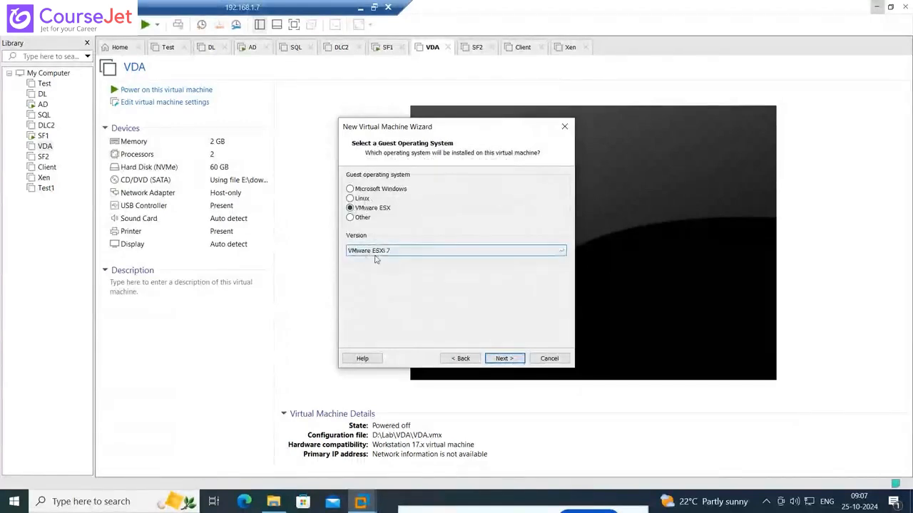
{"action": "left_click", "coordinate": [503, 358]}
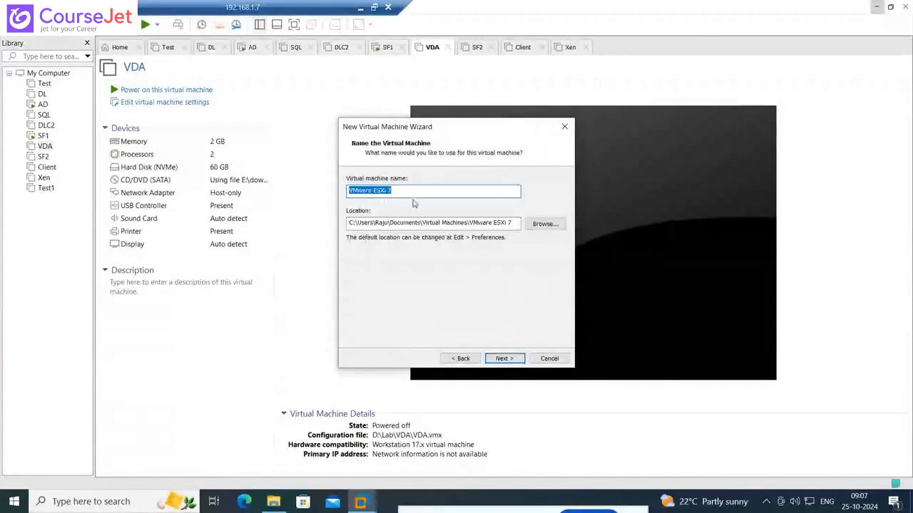
Name the virtual machine Xenserver and create a folder named Xensrver on the Lab (D:) drive for its location
{"action": "type", "text": "Xenserver"}
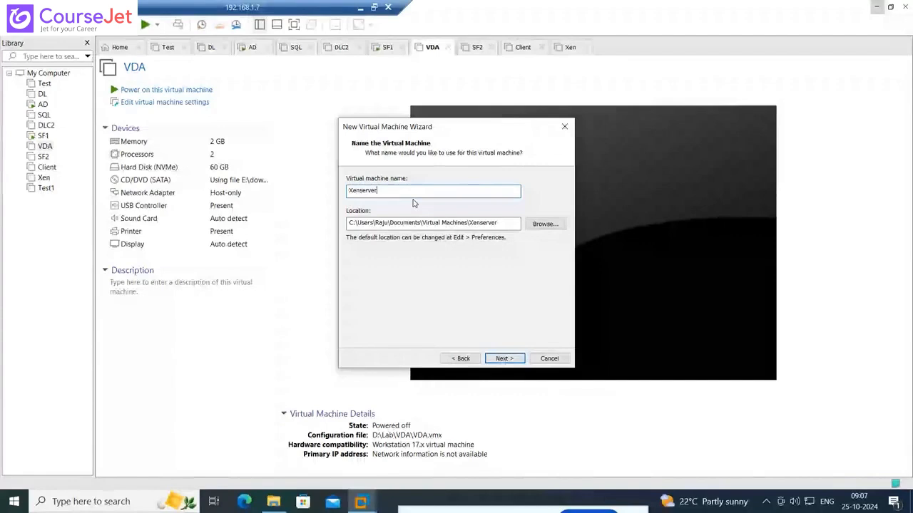
{"action": "left_click", "coordinate": [545, 223]}
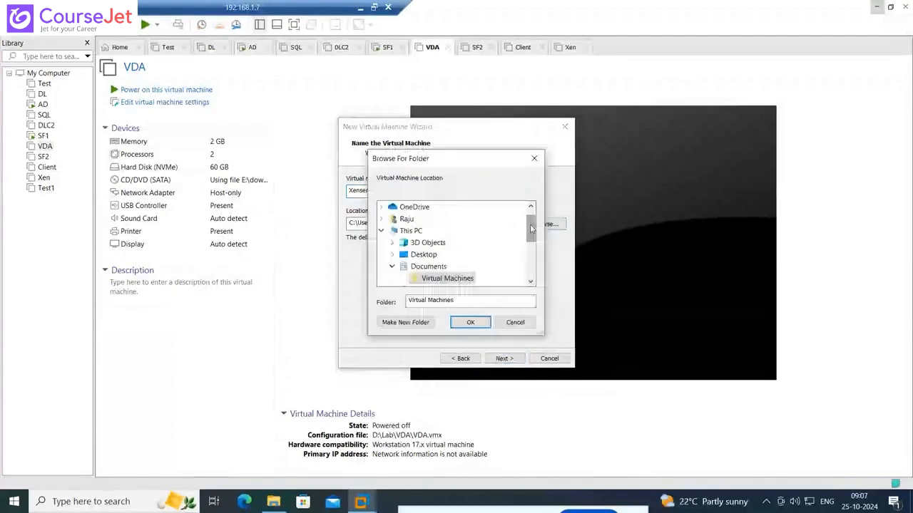
{"action": "left_click_drag", "start_coordinate": [530, 235], "coordinate": [531, 295]}
{"action": "left_click", "coordinate": [393, 243]}
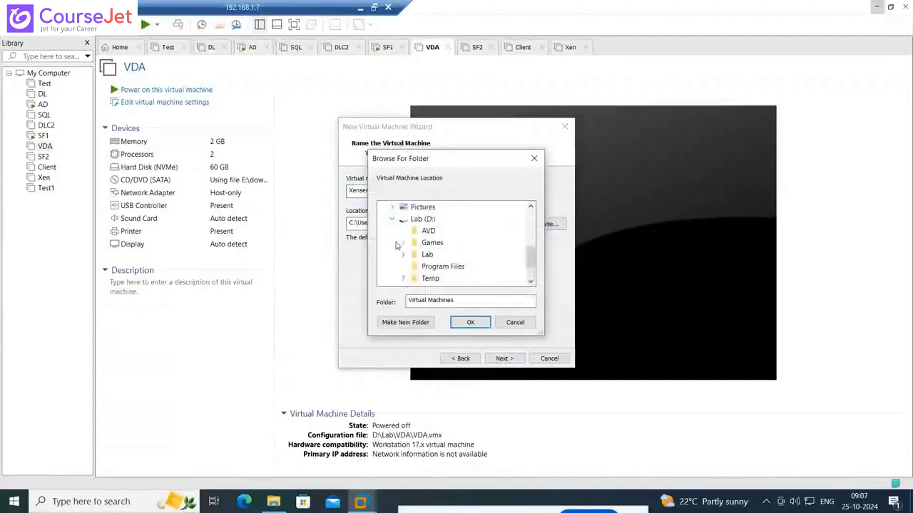
{"action": "left_click", "coordinate": [422, 219]}
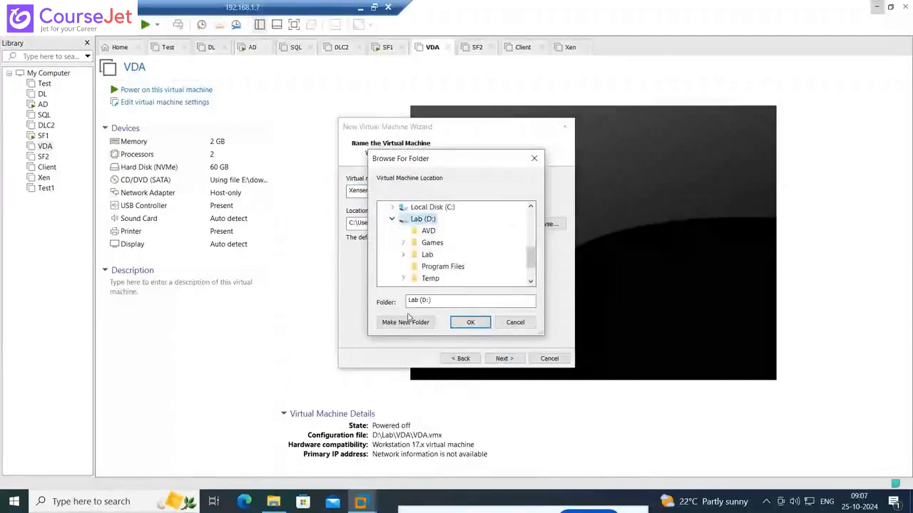
{"action": "left_click", "coordinate": [405, 322]}
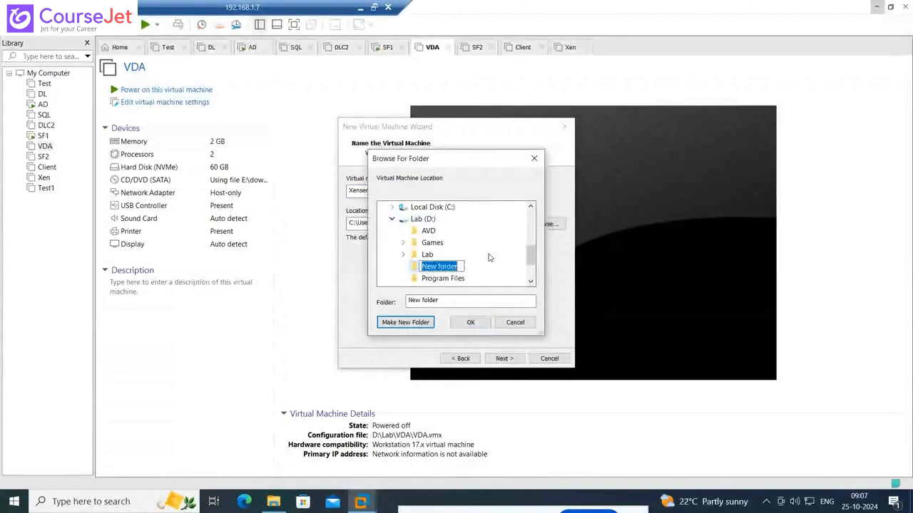
{"action": "type", "text": "Xensrver"}
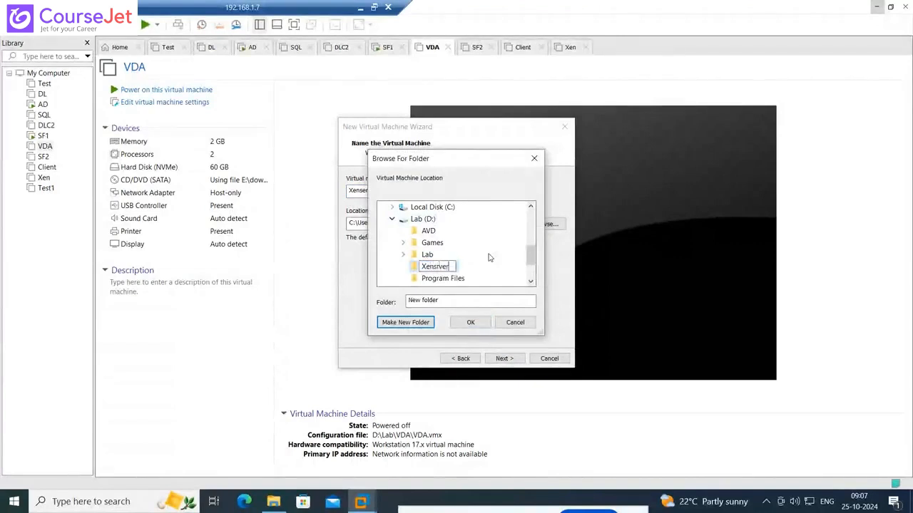
{"action": "key", "text": "Return"}
Select the Xensrver folder on the Lab (D:) drive as the virtual machine's location and accept the name and location
{"action": "left_click", "coordinate": [423, 206]}
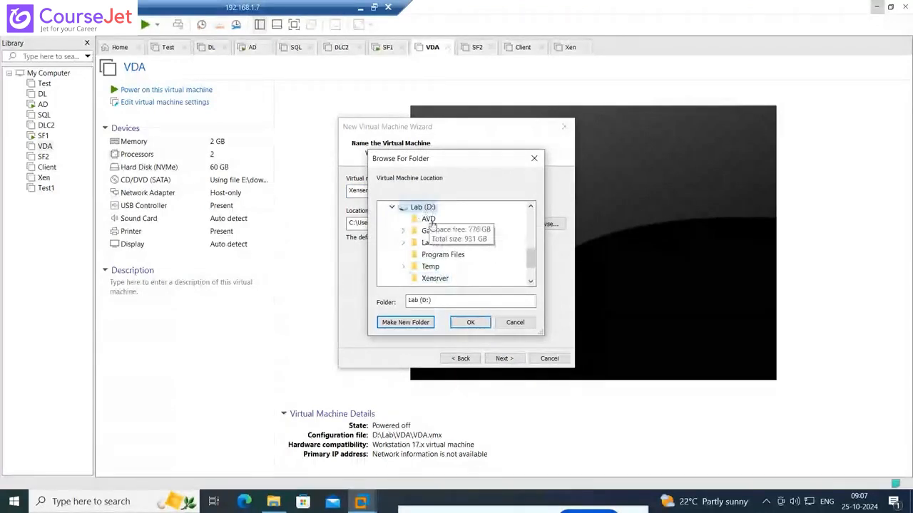
{"action": "left_click", "coordinate": [435, 279]}
{"action": "left_click", "coordinate": [467, 322]}
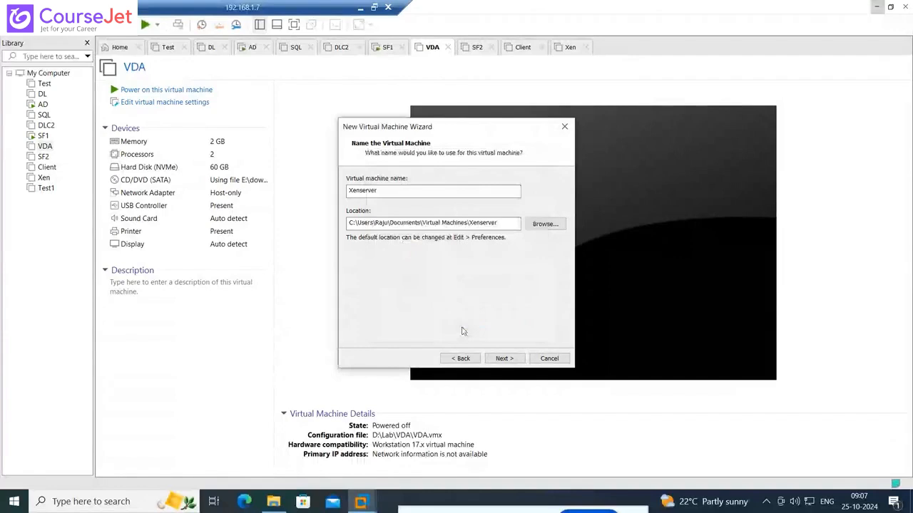
{"action": "left_click", "coordinate": [492, 359]}
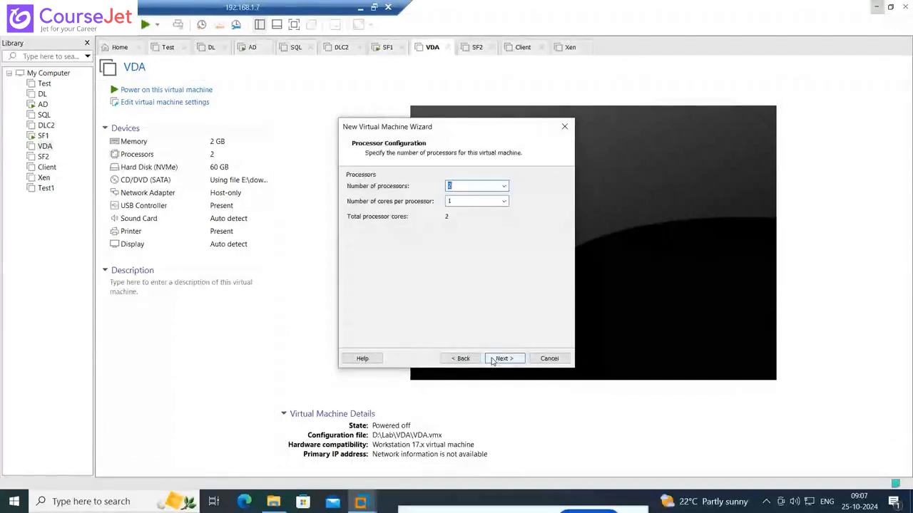
Keep 2 processors and 4096 MB of memory, and use host-only networking for the virtual machine
{"action": "left_click", "coordinate": [493, 360]}
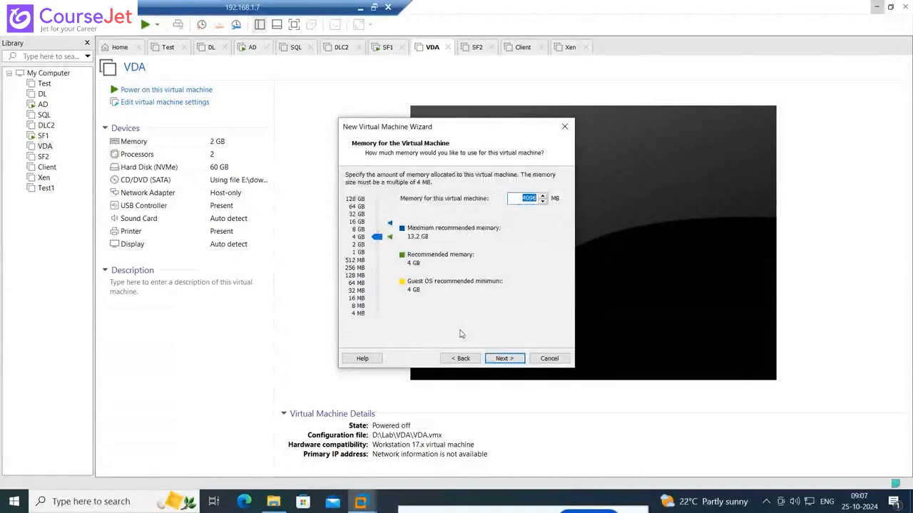
{"action": "key", "text": "Return"}
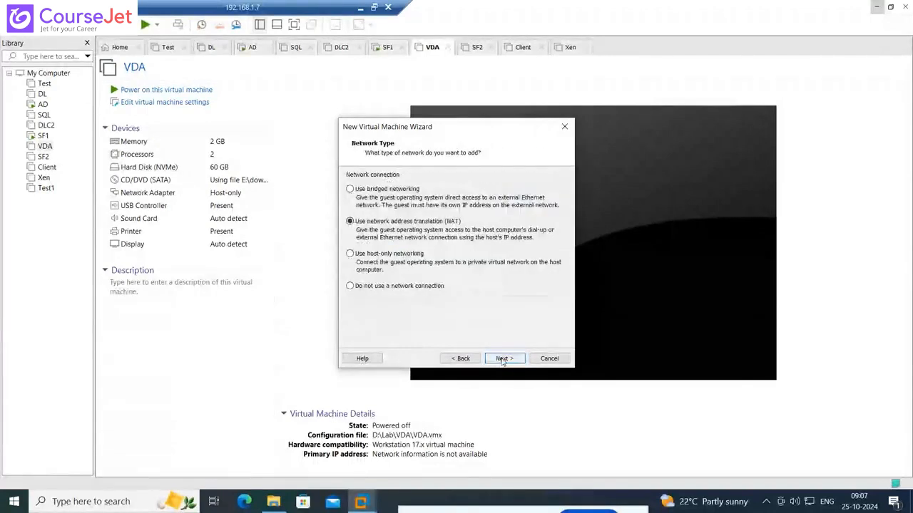
{"action": "left_click", "coordinate": [497, 358]}
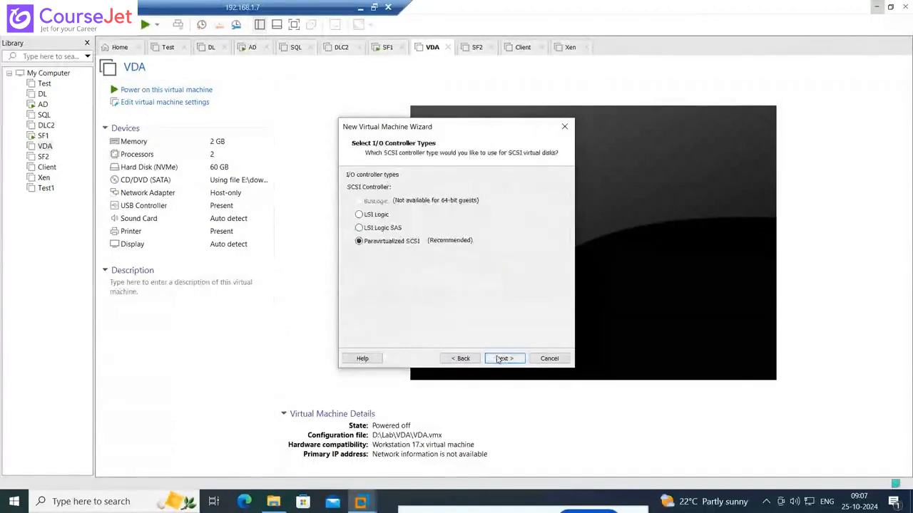
Keep the Paravirtualized SCSI controller and finish the virtual machine with a new 142 GB virtual disk stored as a single file
{"action": "left_click", "coordinate": [498, 359]}
{"action": "left_click", "coordinate": [499, 360]}
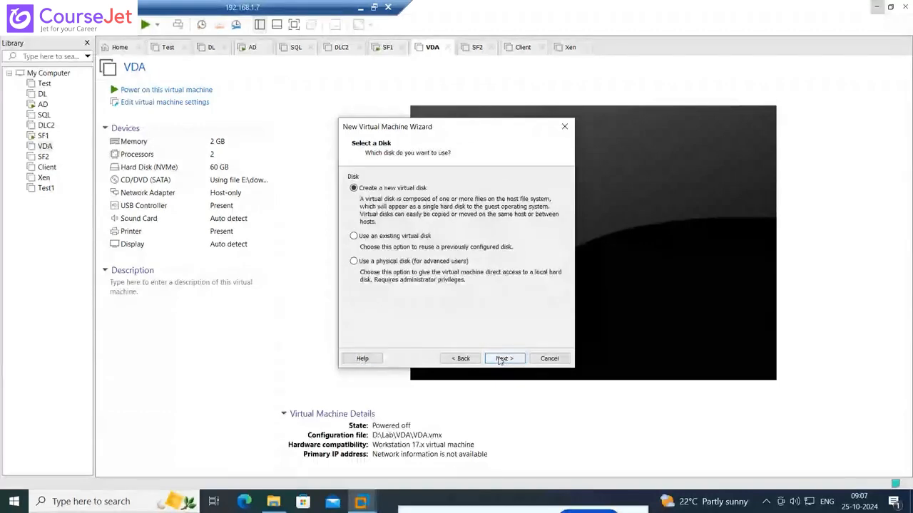
{"action": "left_click", "coordinate": [500, 359]}
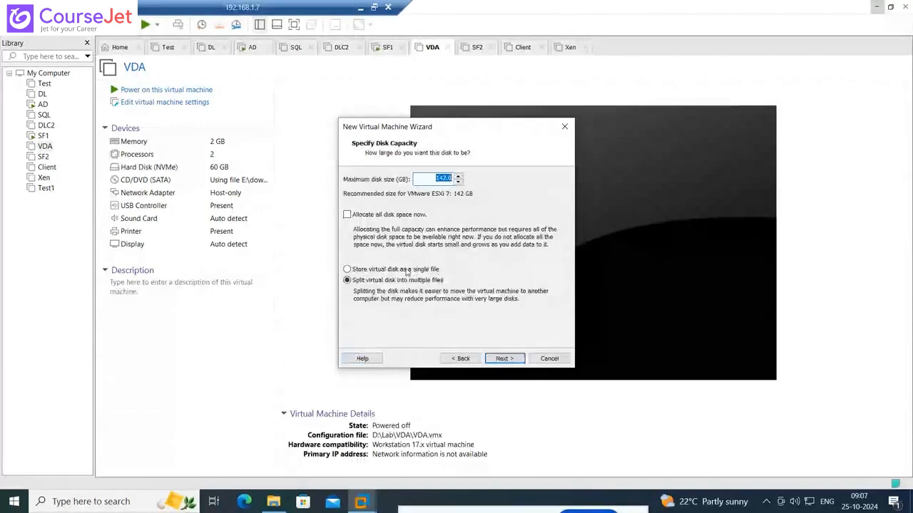
{"action": "left_click", "coordinate": [505, 358]}
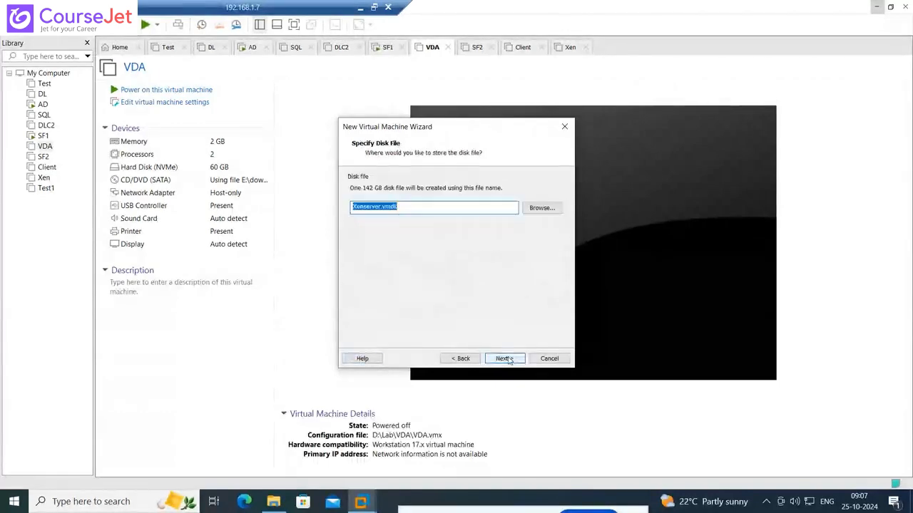
{"action": "left_click", "coordinate": [508, 359]}
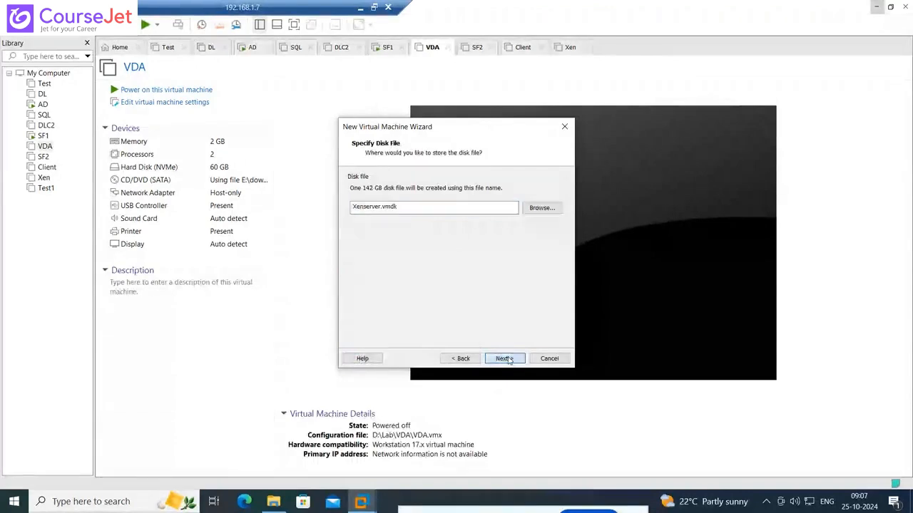
{"action": "left_click", "coordinate": [508, 359]}
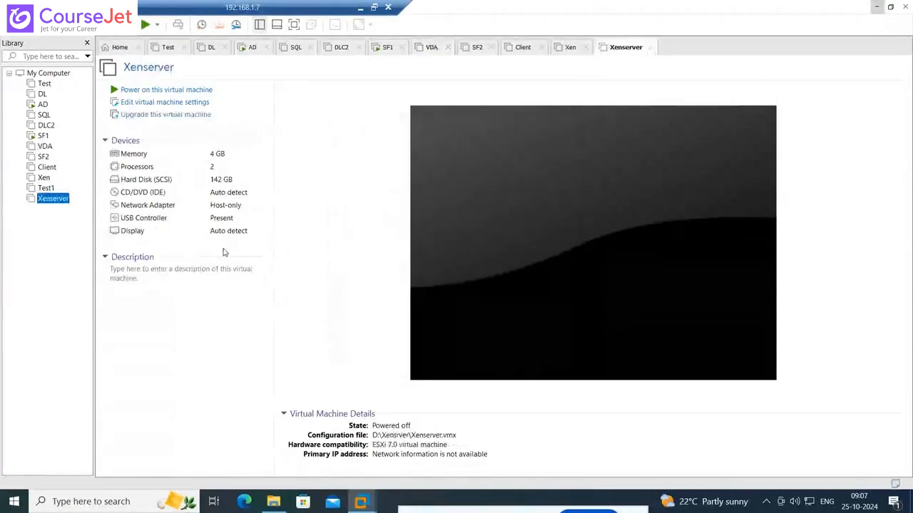
Open the Xenserver virtual machine's settings and set its CD/DVD drive to use an ISO image file
{"action": "right_click", "coordinate": [52, 199]}
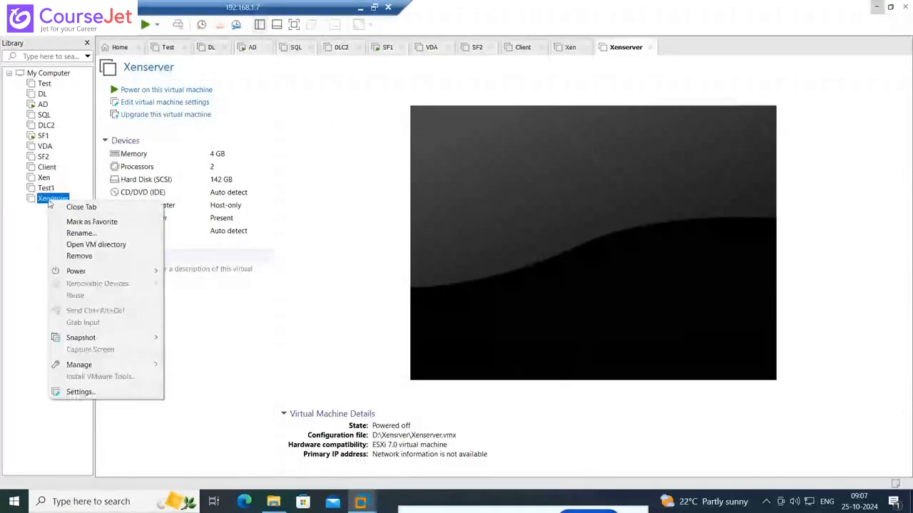
{"action": "left_click", "coordinate": [81, 392]}
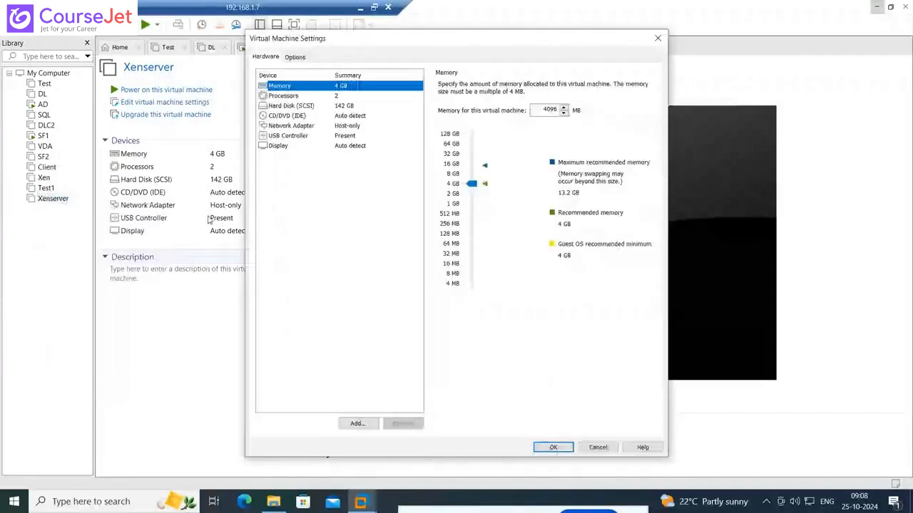
{"action": "left_click", "coordinate": [281, 115]}
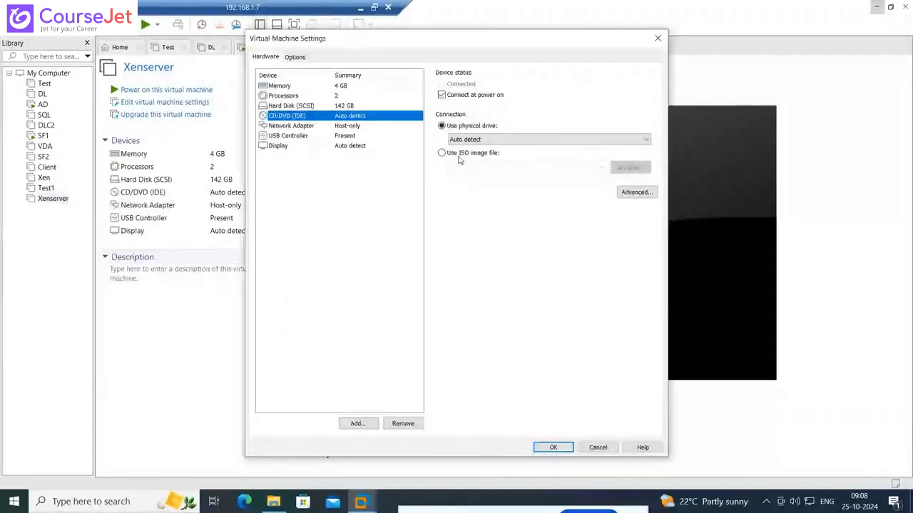
{"action": "left_click", "coordinate": [459, 156]}
Try to use the recent path E:\ISO\XenServer8_2024-10-03.iso as the CD/DVD image
{"action": "left_click", "coordinate": [601, 167]}
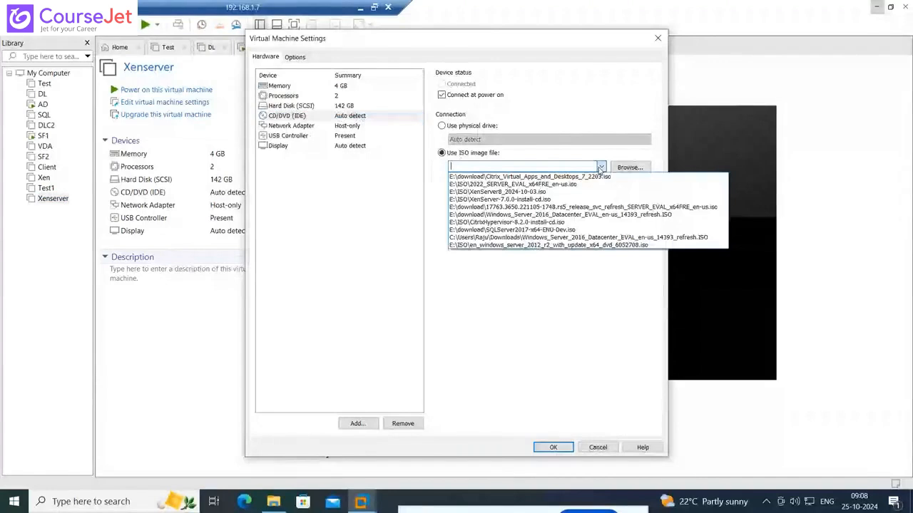
{"action": "left_click", "coordinate": [532, 192]}
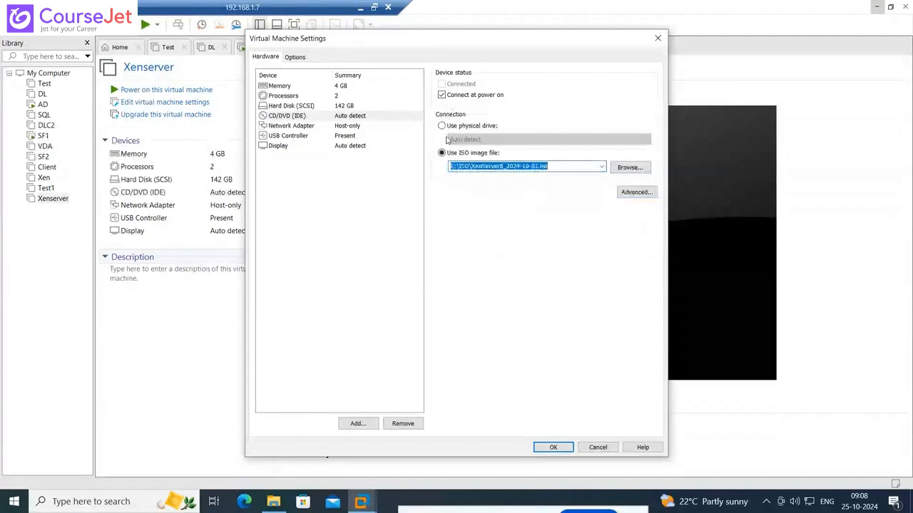
{"action": "left_click", "coordinate": [553, 448]}
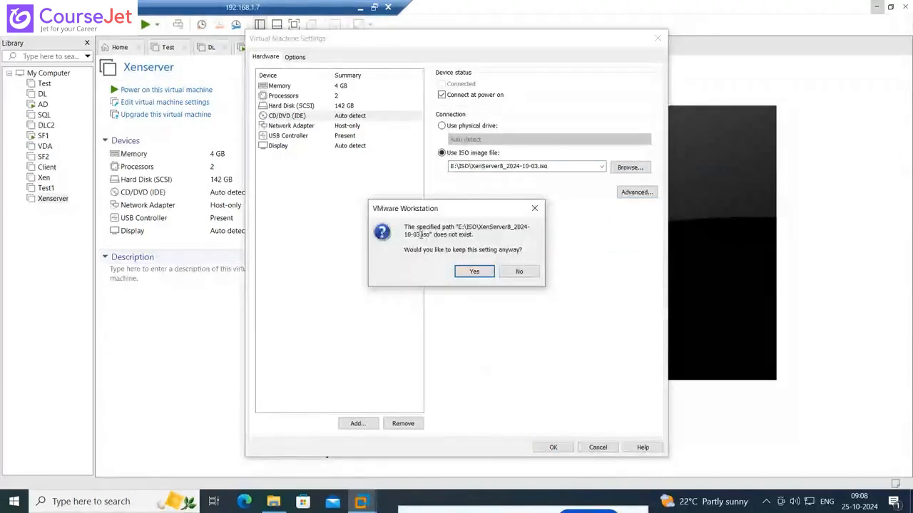
{"action": "left_click", "coordinate": [475, 270]}
Browse the ISO folder and the root of the VM (E:) drive for the XenServer 8 ISO
{"action": "left_click", "coordinate": [624, 167]}
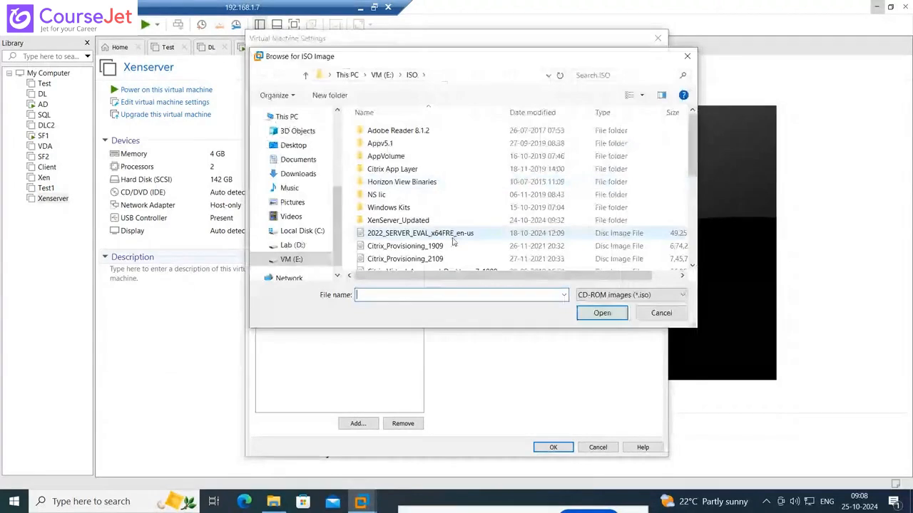
{"action": "scroll", "coordinate": [428, 241], "scroll_direction": "down", "scroll_amount": 5}
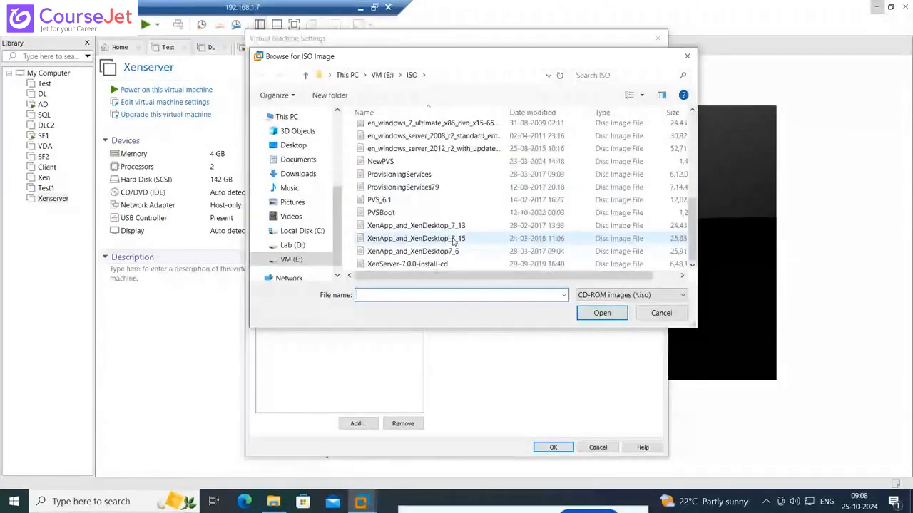
{"action": "scroll", "coordinate": [453, 243], "scroll_direction": "up", "scroll_amount": 1}
{"action": "scroll", "coordinate": [452, 242], "scroll_direction": "up", "scroll_amount": 1}
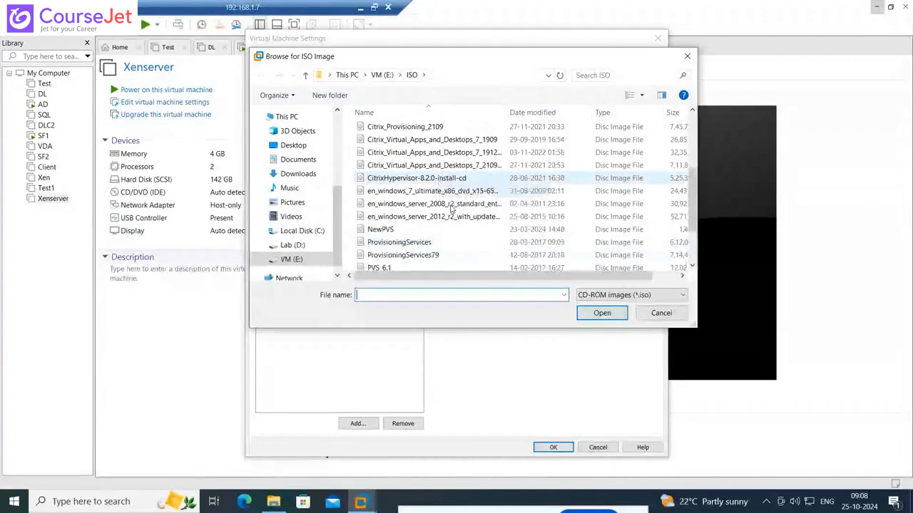
{"action": "scroll", "coordinate": [450, 208], "scroll_direction": "up", "scroll_amount": 3}
{"action": "left_click", "coordinate": [385, 76]}
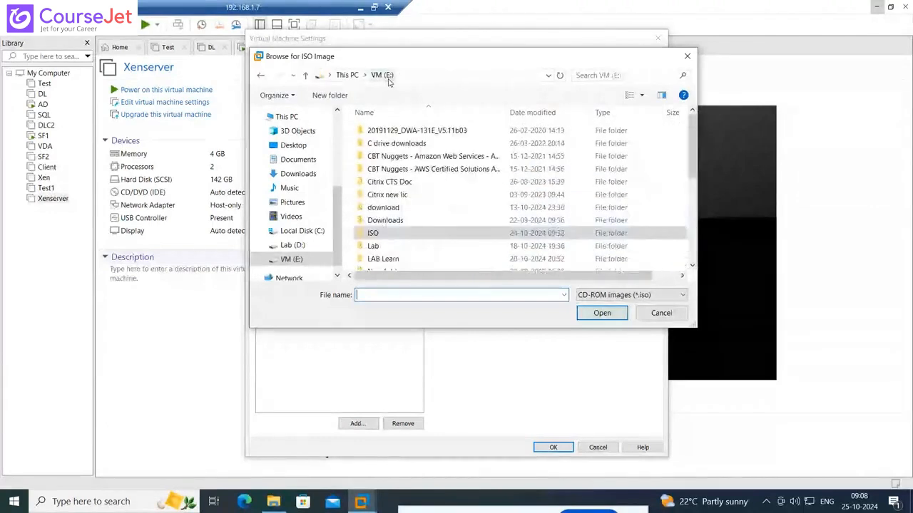
{"action": "scroll", "coordinate": [448, 232], "scroll_direction": "down", "scroll_amount": 4}
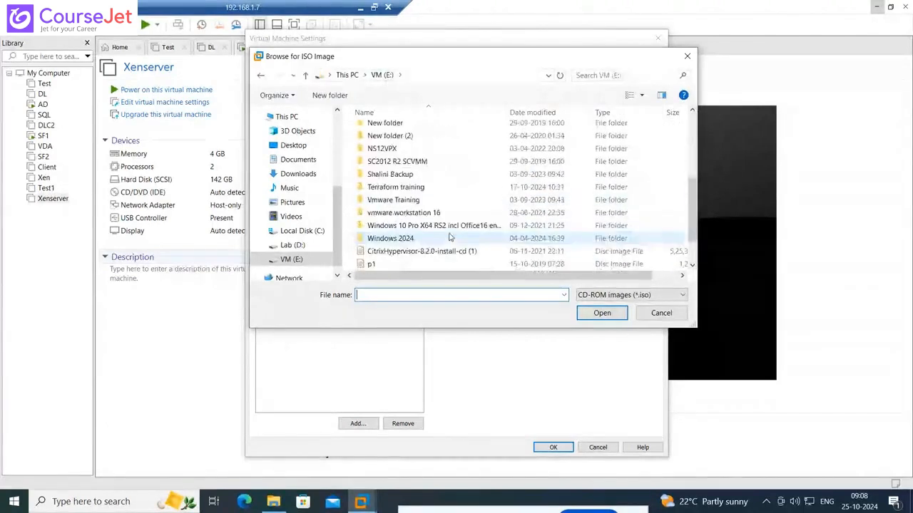
{"action": "scroll", "coordinate": [449, 237], "scroll_direction": "down", "scroll_amount": 1}
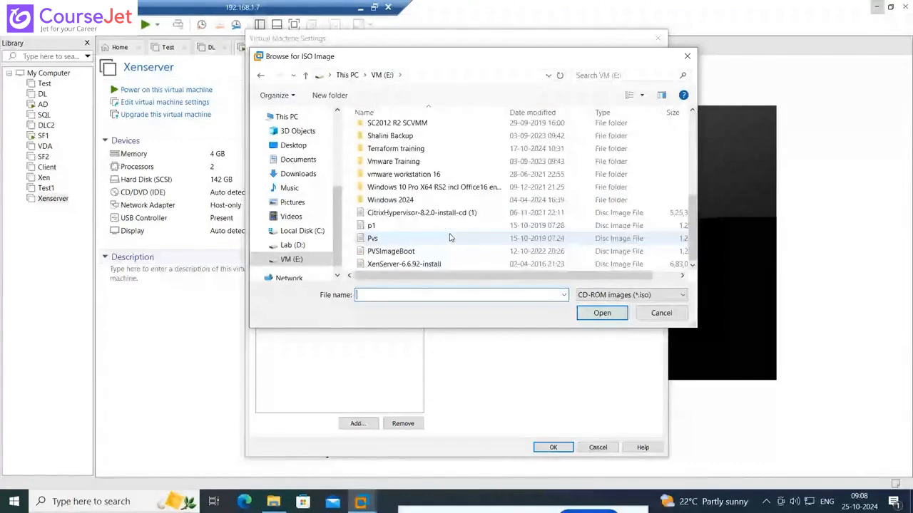
{"action": "scroll", "coordinate": [450, 238], "scroll_direction": "up", "scroll_amount": 4}
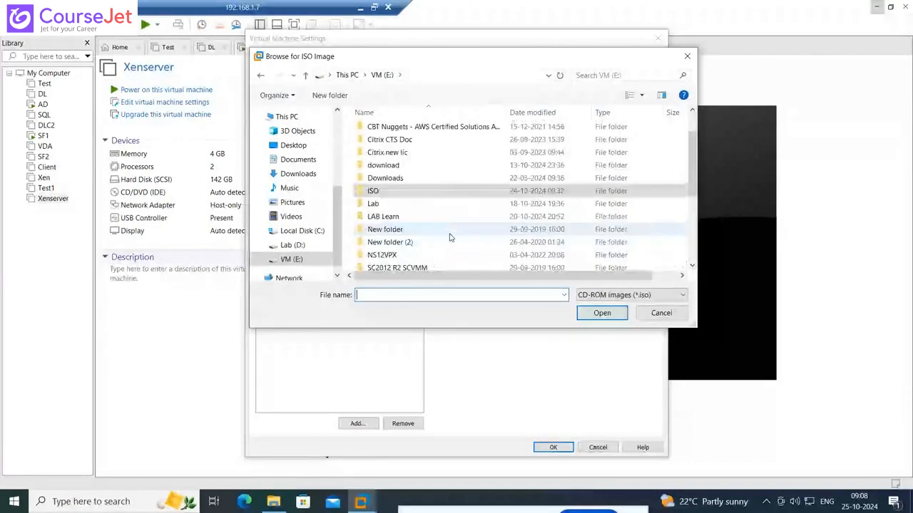
Check the Downloads and download folders on the VM (E:) drive for the XenServer 8 ISO
{"action": "double_click", "coordinate": [394, 179]}
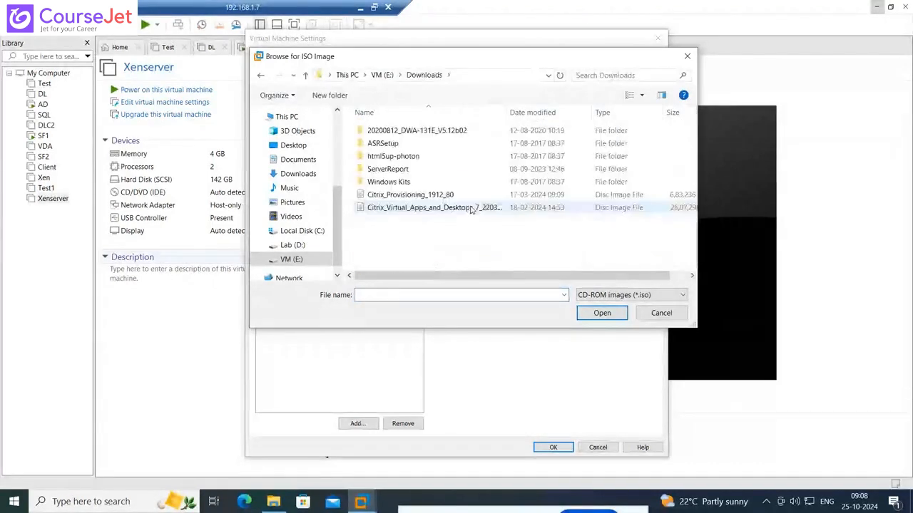
{"action": "left_click", "coordinate": [385, 77]}
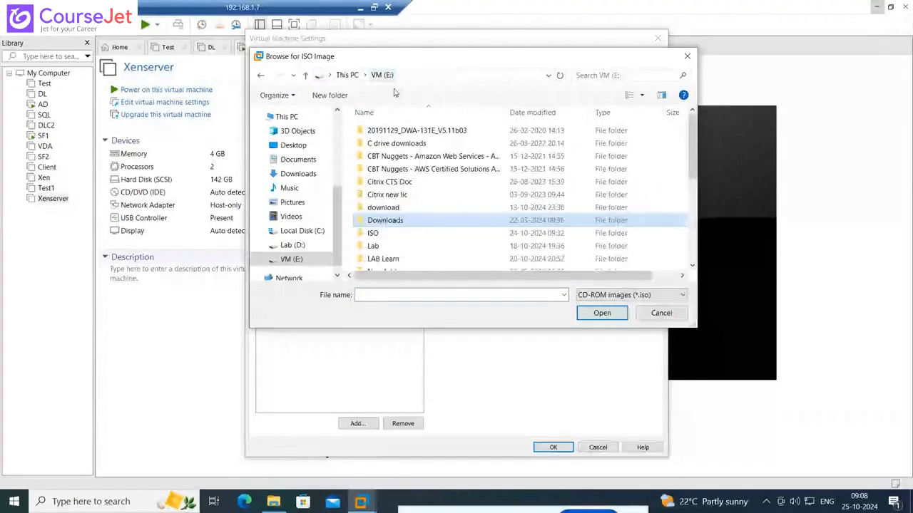
{"action": "double_click", "coordinate": [389, 207]}
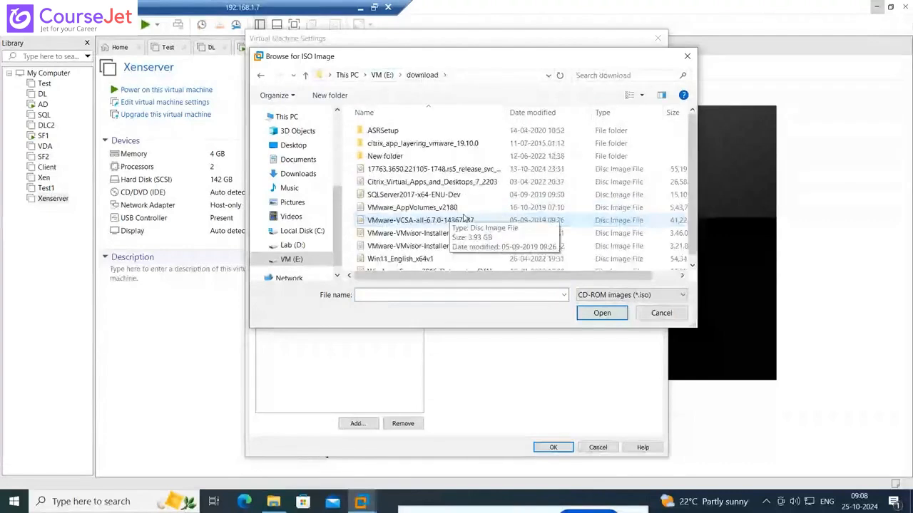
{"action": "scroll", "coordinate": [497, 212], "scroll_direction": "down", "scroll_amount": 1}
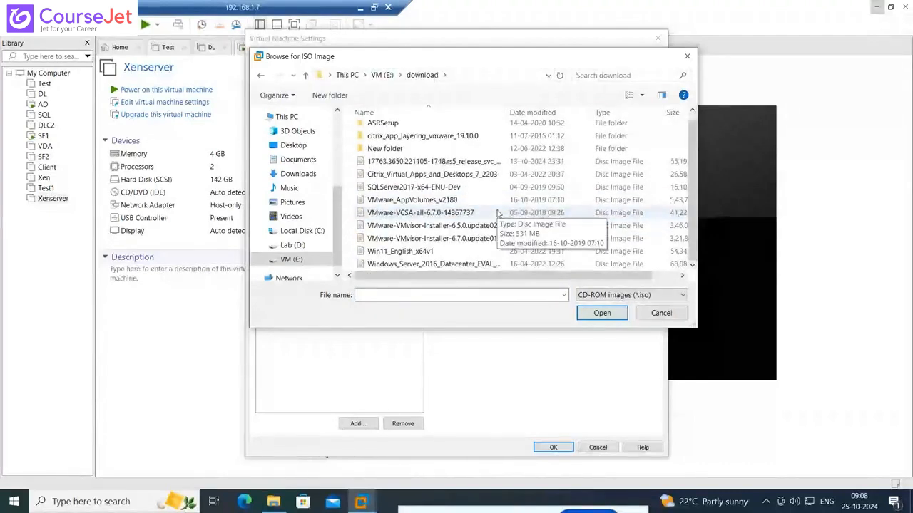
{"action": "scroll", "coordinate": [497, 212], "scroll_direction": "up", "scroll_amount": 1}
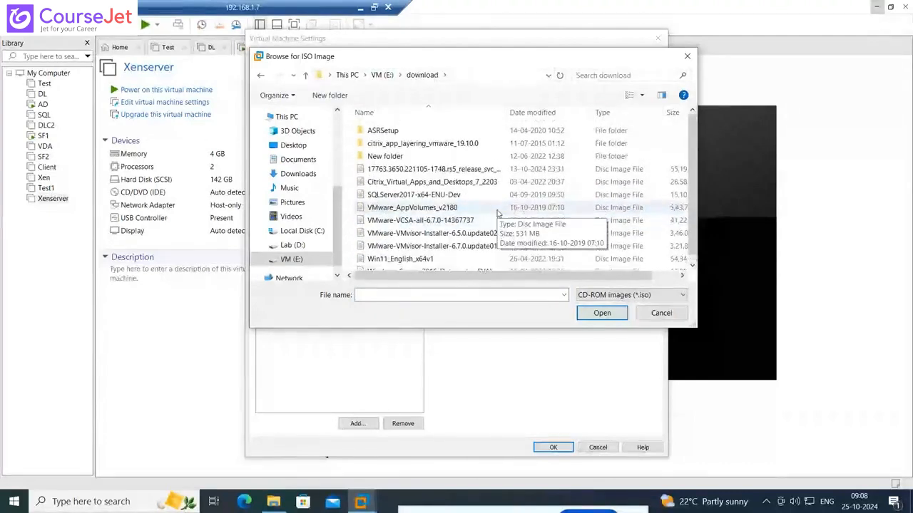
{"action": "left_click", "coordinate": [382, 75]}
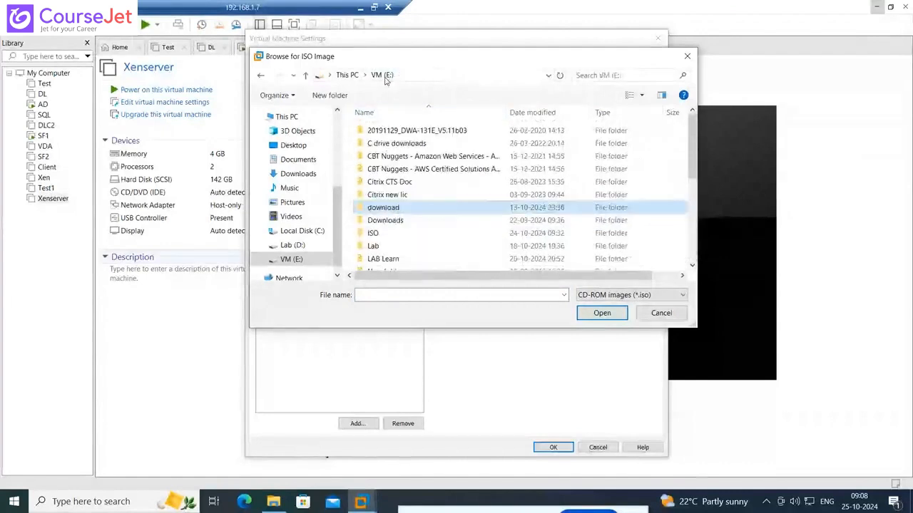
Look through the disc images in the ISO folder again for XenServer 8
{"action": "double_click", "coordinate": [386, 236]}
{"action": "scroll", "coordinate": [438, 235], "scroll_direction": "down", "scroll_amount": 1}
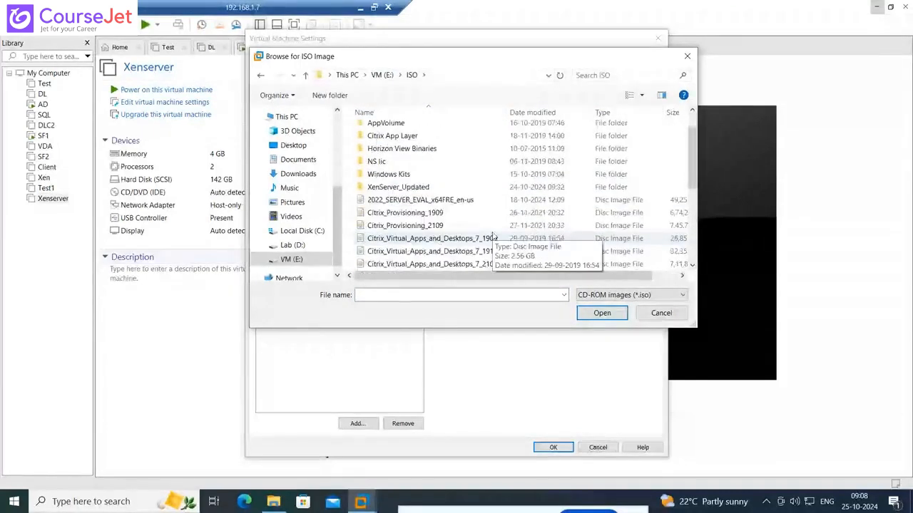
{"action": "scroll", "coordinate": [493, 236], "scroll_direction": "down", "scroll_amount": 1}
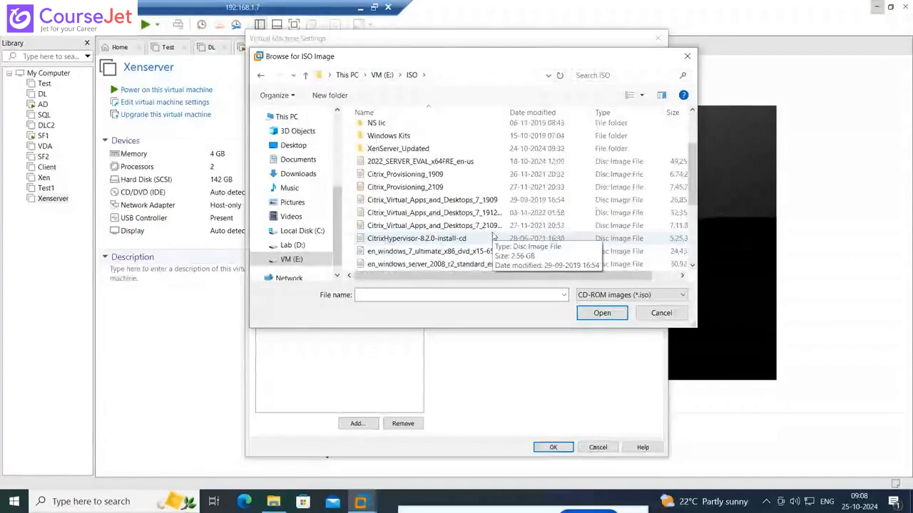
{"action": "scroll", "coordinate": [492, 236], "scroll_direction": "down", "scroll_amount": 2}
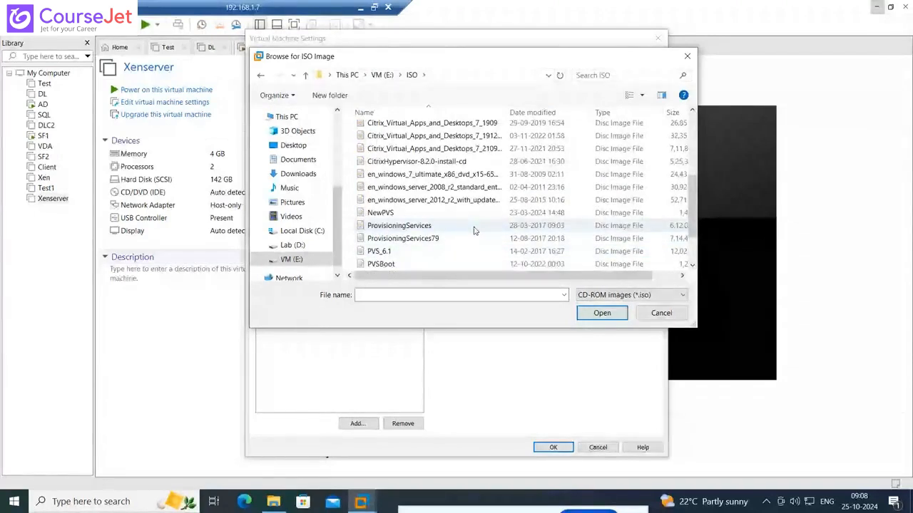
{"action": "scroll", "coordinate": [473, 231], "scroll_direction": "down", "scroll_amount": 2}
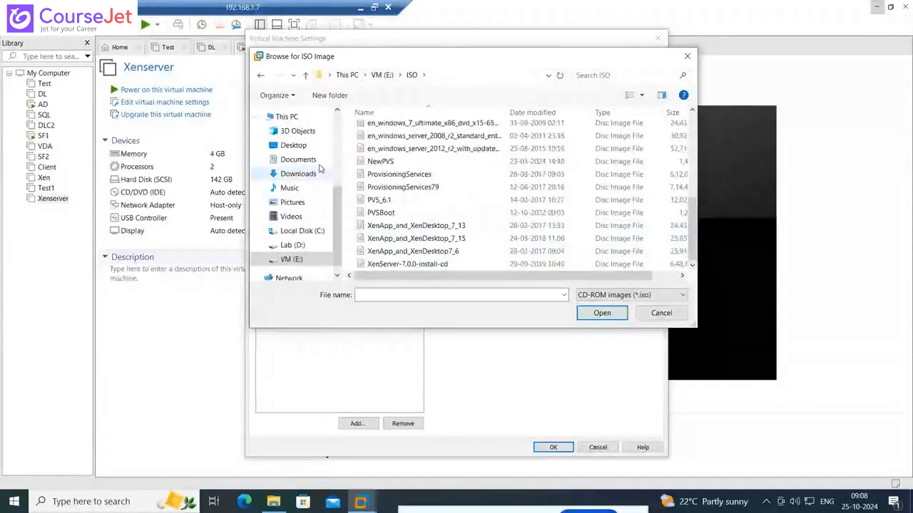
{"action": "scroll", "coordinate": [305, 165], "scroll_direction": "up", "scroll_amount": 2}
{"action": "scroll", "coordinate": [305, 165], "scroll_direction": "up", "scroll_amount": 2}
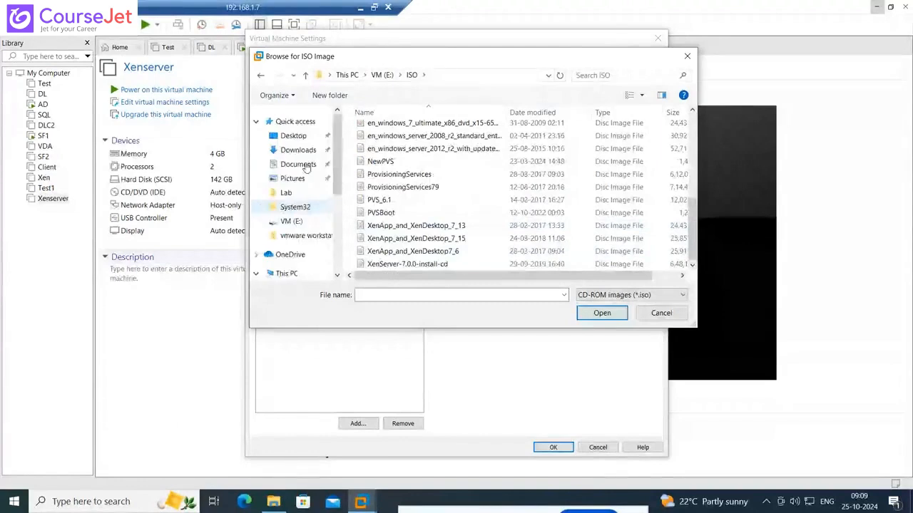
Check the PC's Downloads folder and the Lab (D:) drive for the XenServer 8 ISO
{"action": "left_click", "coordinate": [303, 151]}
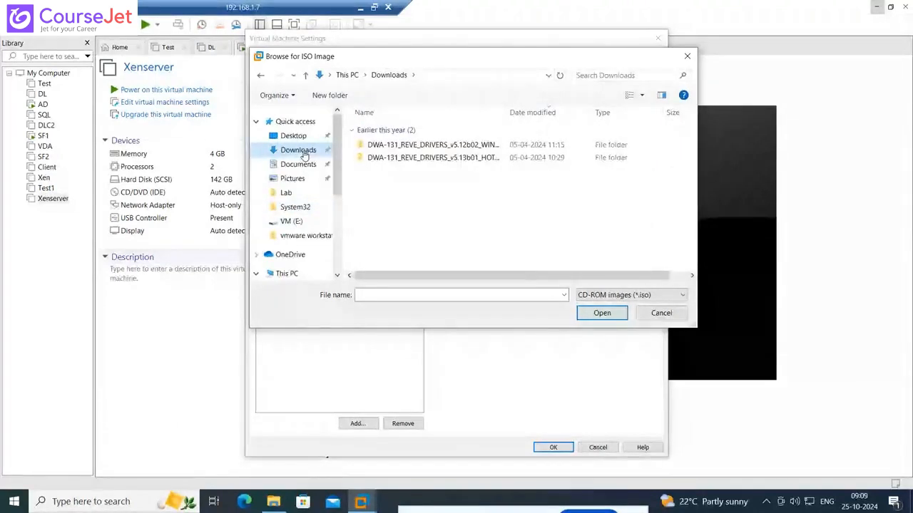
{"action": "scroll", "coordinate": [304, 155], "scroll_direction": "down", "scroll_amount": 3}
{"action": "scroll", "coordinate": [308, 259], "scroll_direction": "down", "scroll_amount": 5}
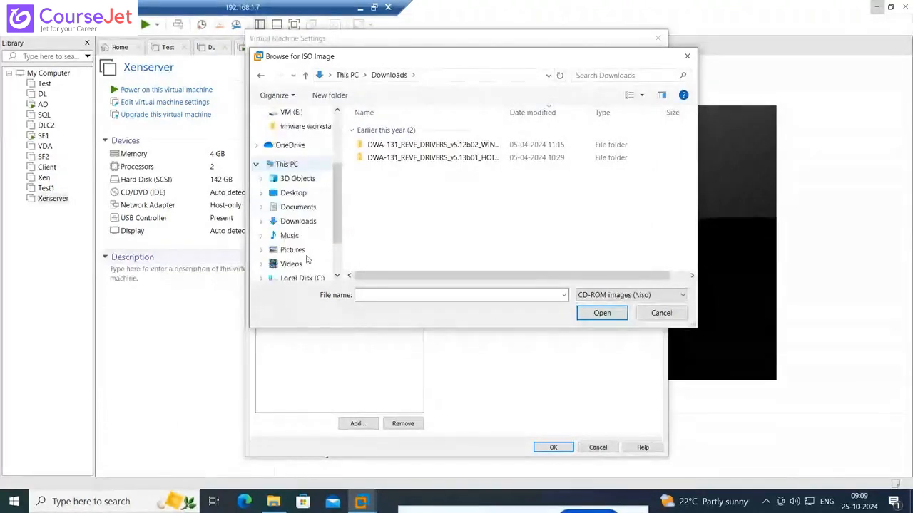
{"action": "left_click", "coordinate": [291, 228]}
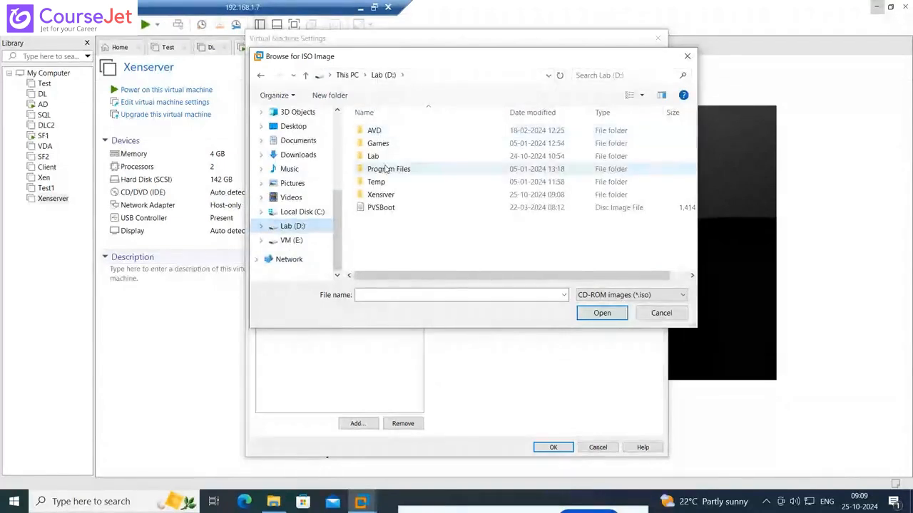
Attach XenServer8_2024-10-03 from the ISO\XenServer_Updated folder on VM (E:) as the CD/DVD image and save the settings
{"action": "left_click", "coordinate": [290, 240]}
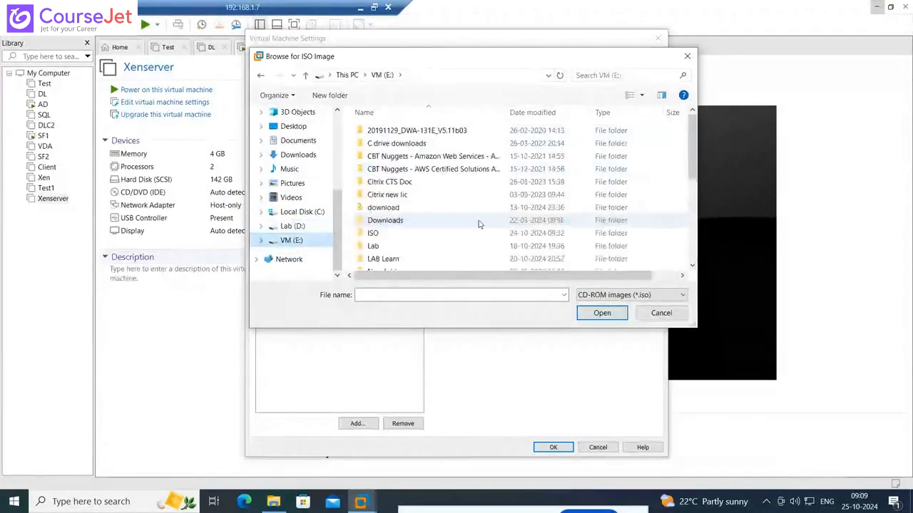
{"action": "scroll", "coordinate": [479, 225], "scroll_direction": "down", "scroll_amount": 1}
{"action": "double_click", "coordinate": [404, 207]}
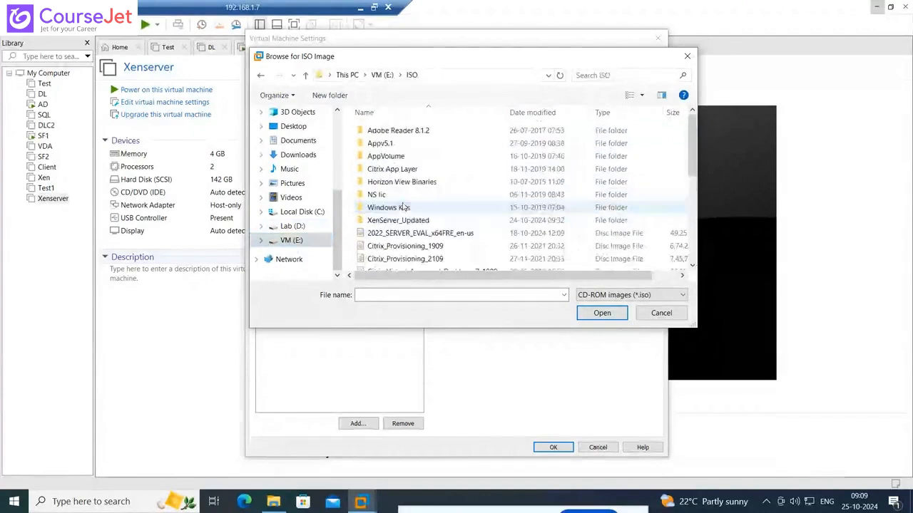
{"action": "double_click", "coordinate": [401, 181]}
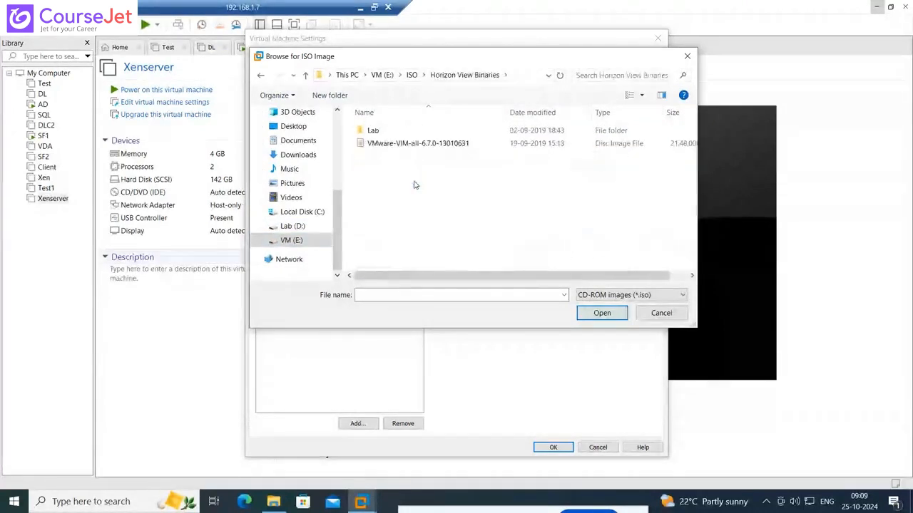
{"action": "key", "text": "BackSpace"}
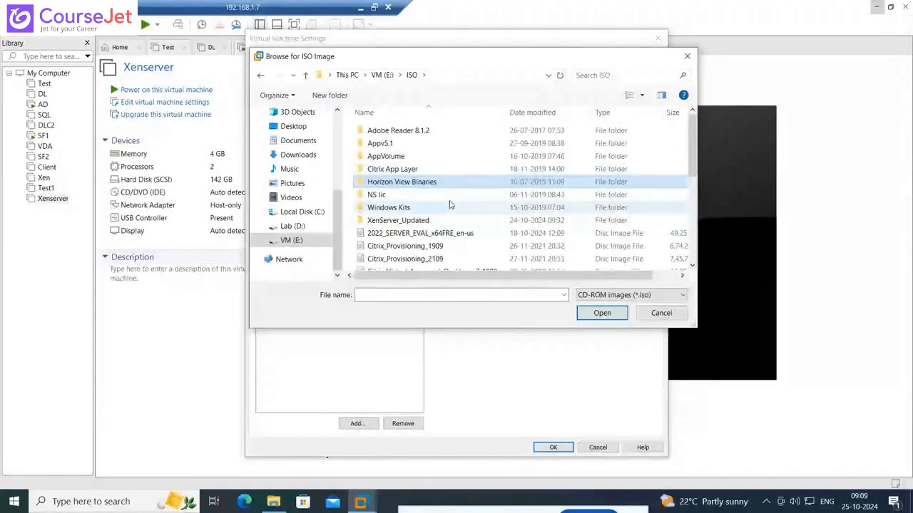
{"action": "double_click", "coordinate": [420, 222]}
{"action": "left_click", "coordinate": [420, 132]}
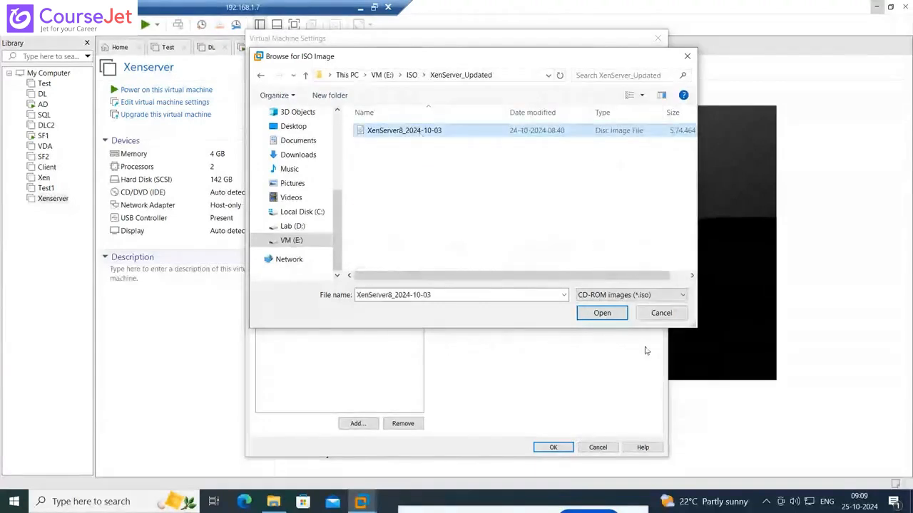
{"action": "left_click", "coordinate": [599, 314]}
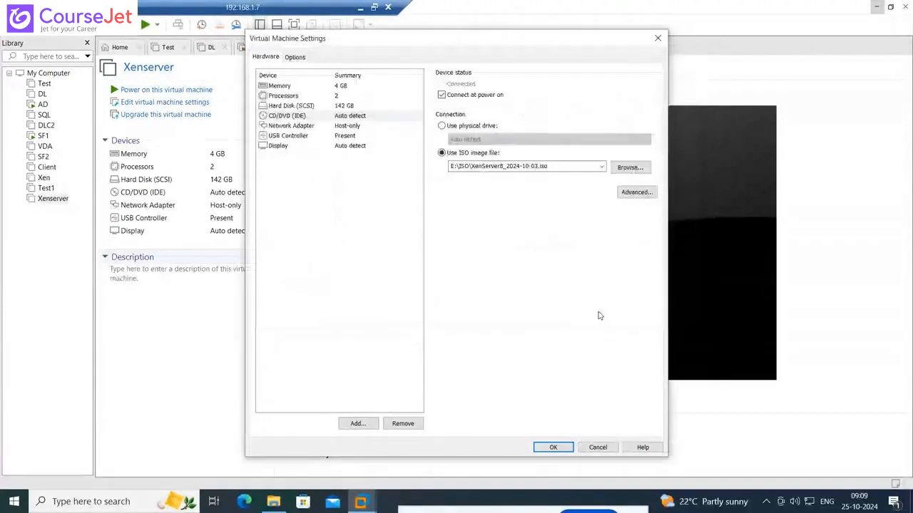
{"action": "left_click", "coordinate": [555, 447]}
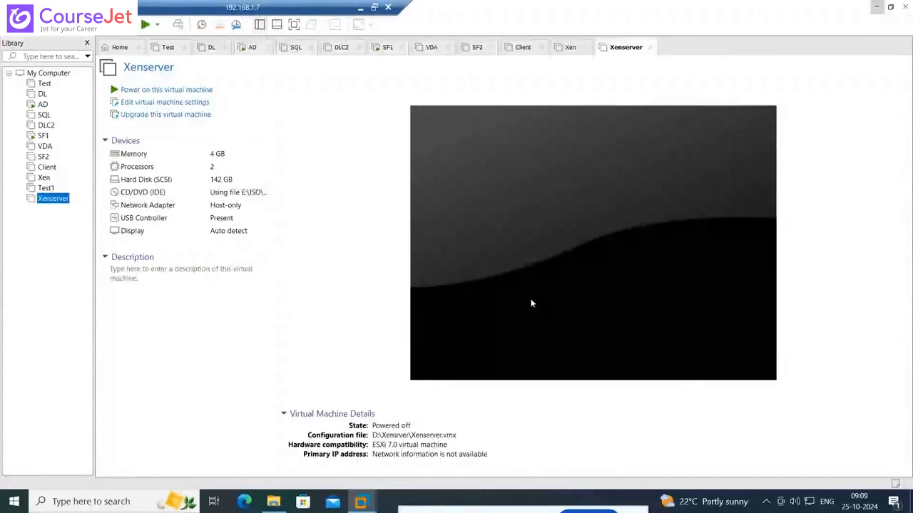
Power on the Xenserver virtual machine, dismiss the installation hint and boot the install entry in GRUB
{"action": "left_click", "coordinate": [166, 90]}
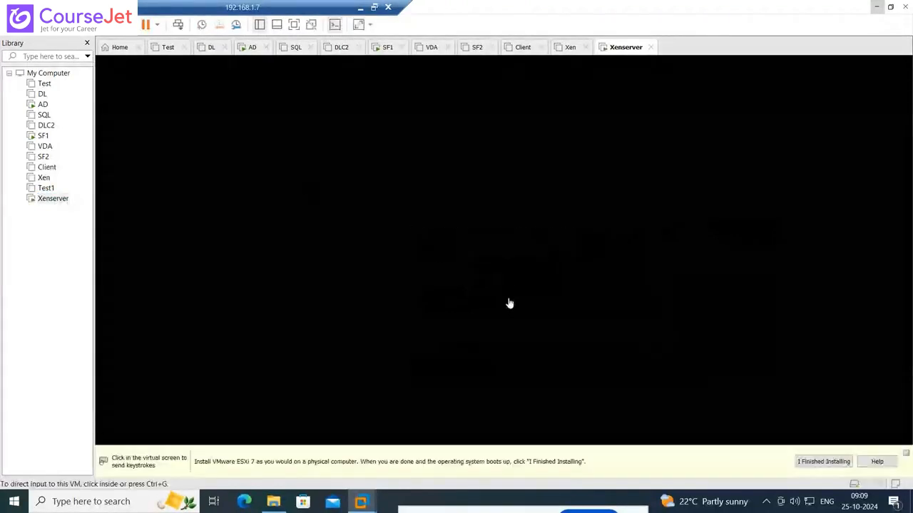
{"action": "left_click", "coordinate": [907, 455]}
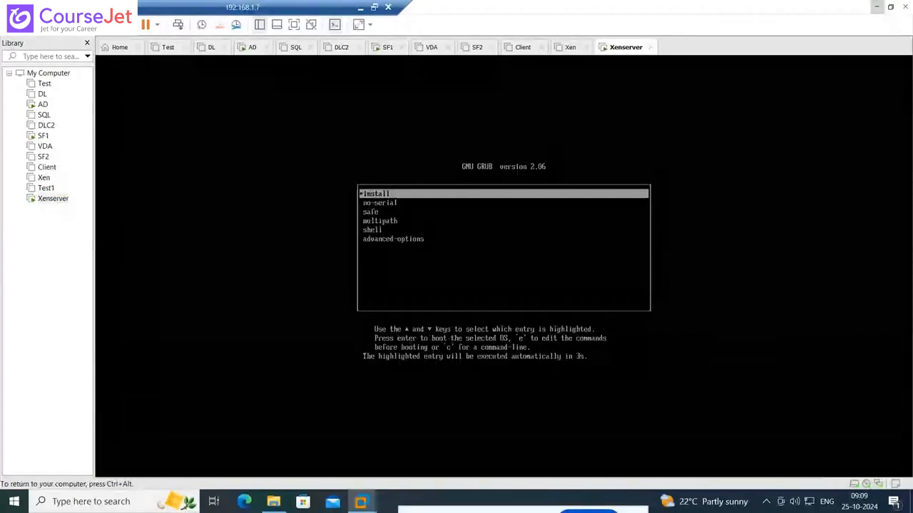
{"action": "key", "text": "Return"}
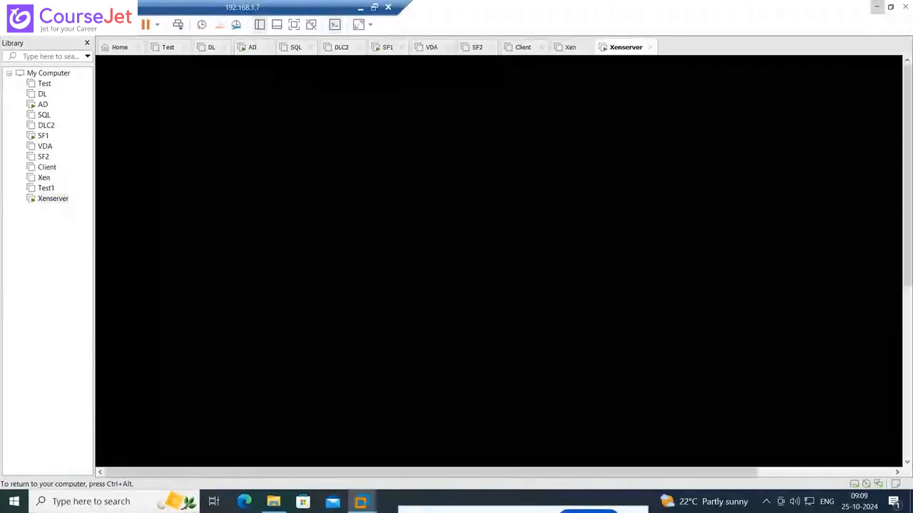
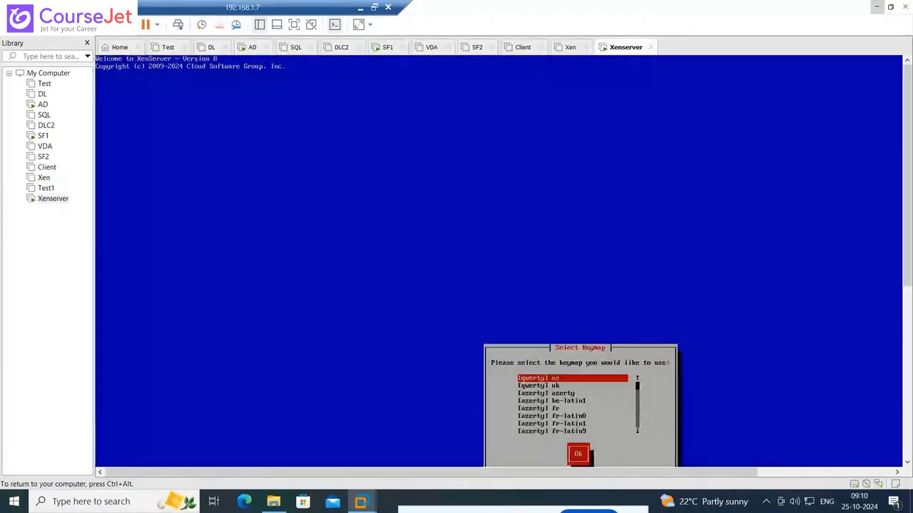
Select the [qwerty] us keymap and continue past the XenServer setup welcome screen
{"action": "key", "text": "ctrl+alt"}
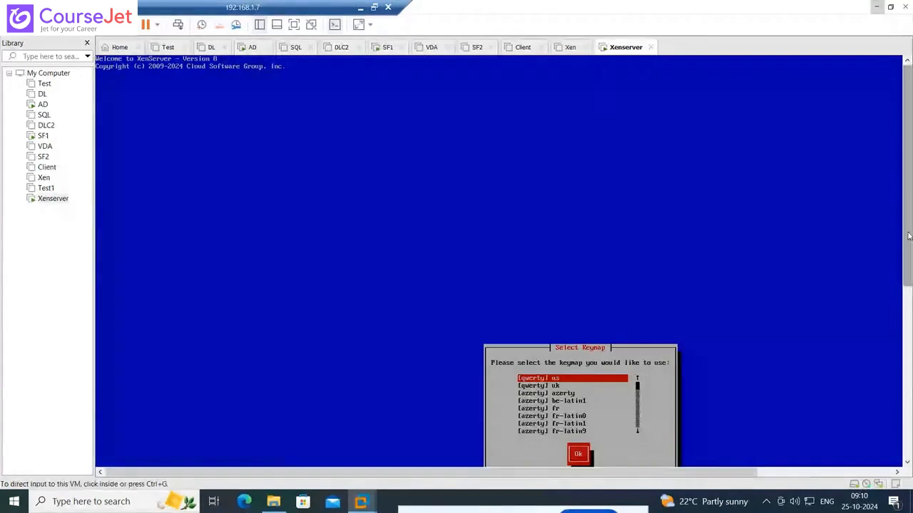
{"action": "left_click", "coordinate": [724, 355]}
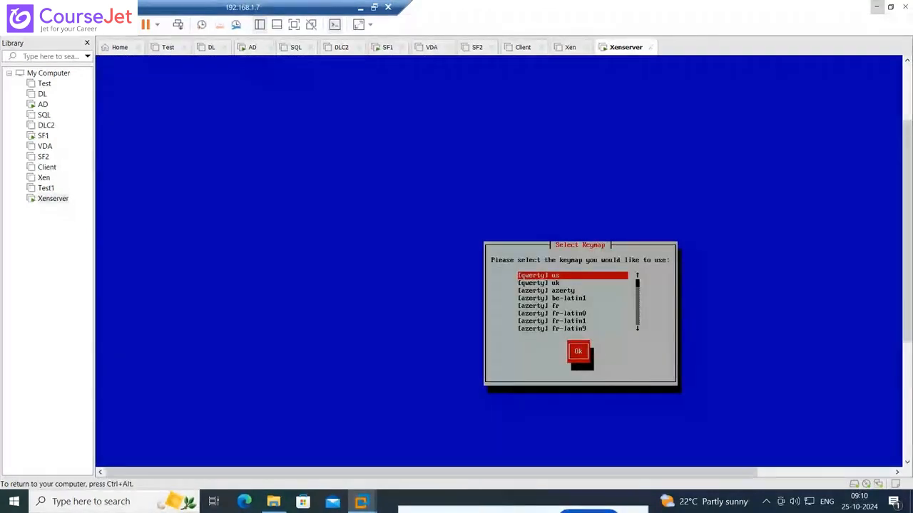
{"action": "key", "text": "Tab"}
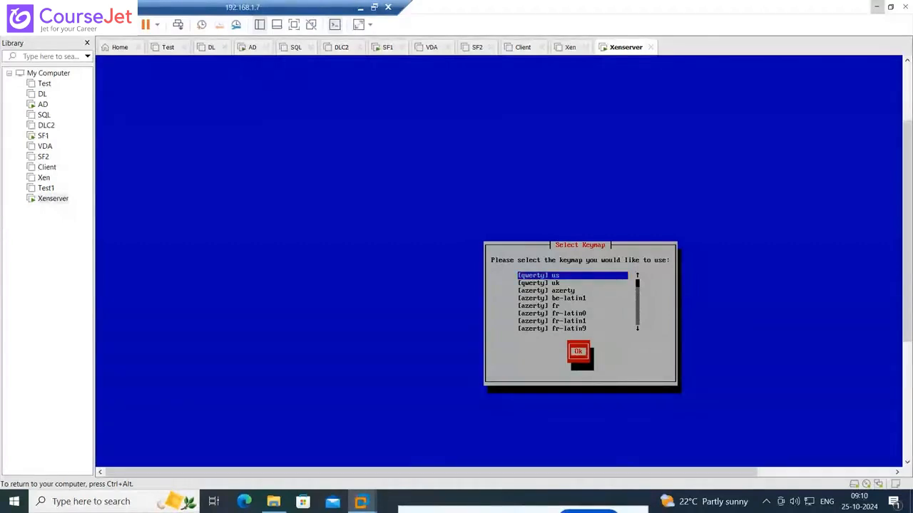
{"action": "key", "text": "Return"}
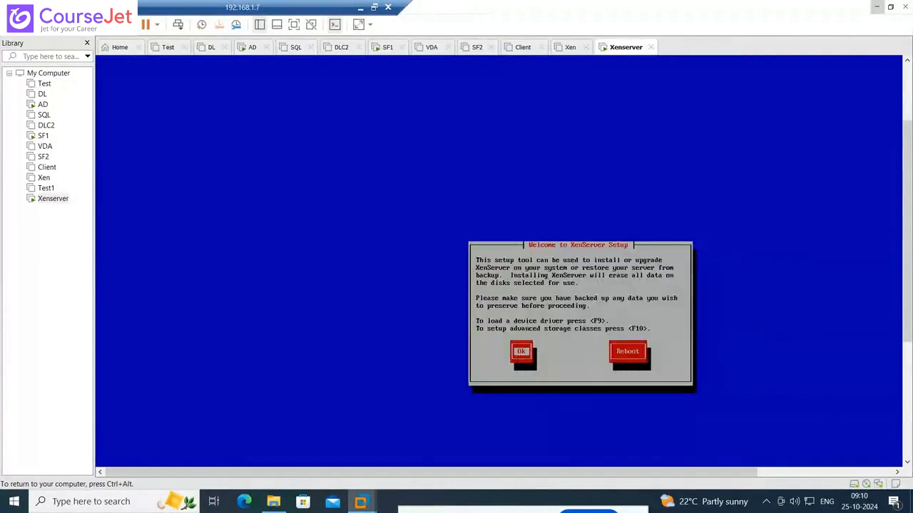
{"action": "key", "text": "Return"}
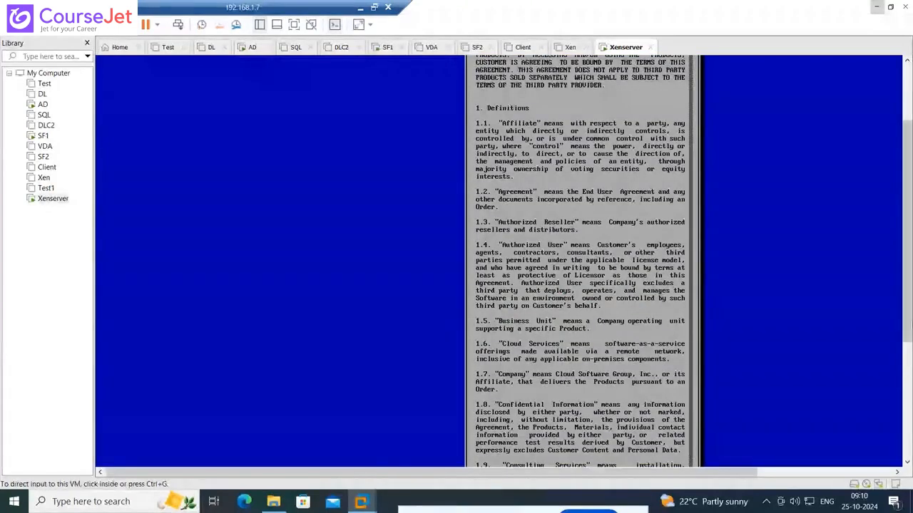
Accept the XenServer end user license agreement
{"action": "left_click_drag", "start_coordinate": [910, 310], "coordinate": [900, 456]}
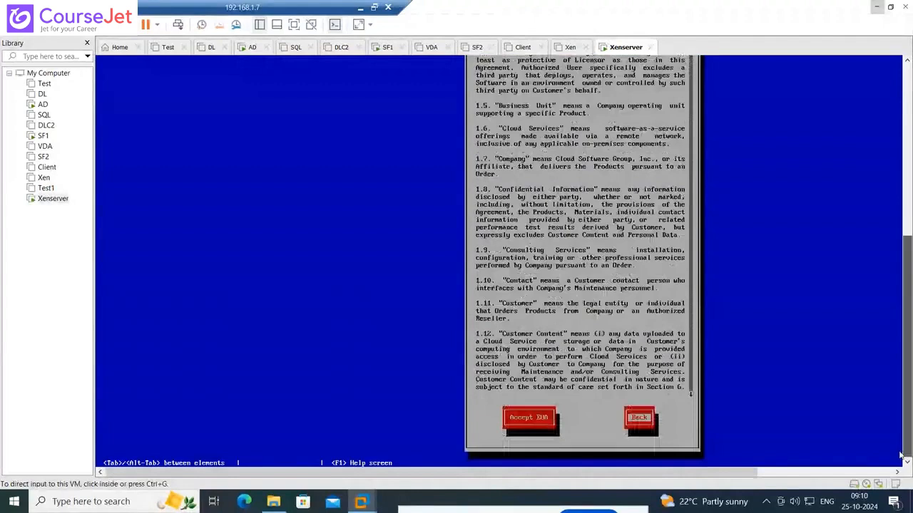
{"action": "left_click", "coordinate": [897, 454]}
{"action": "key", "text": "Tab"}
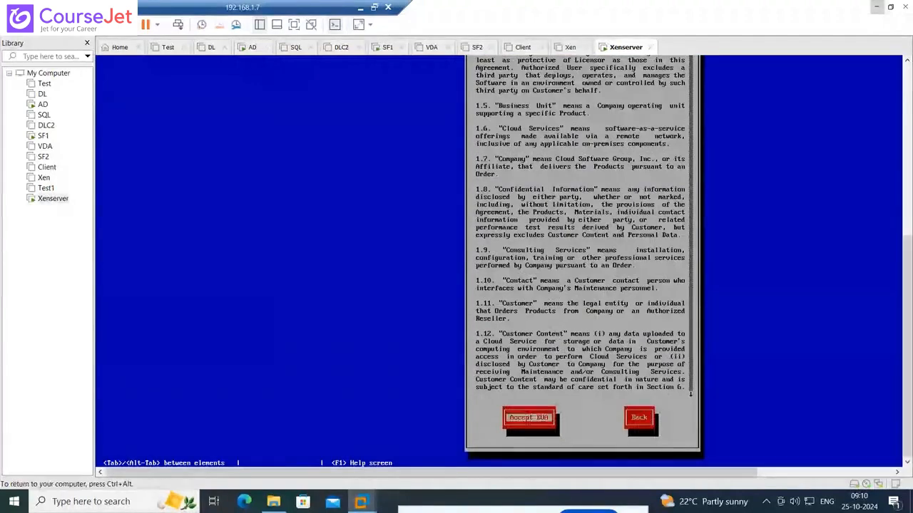
{"action": "key", "text": "Return"}
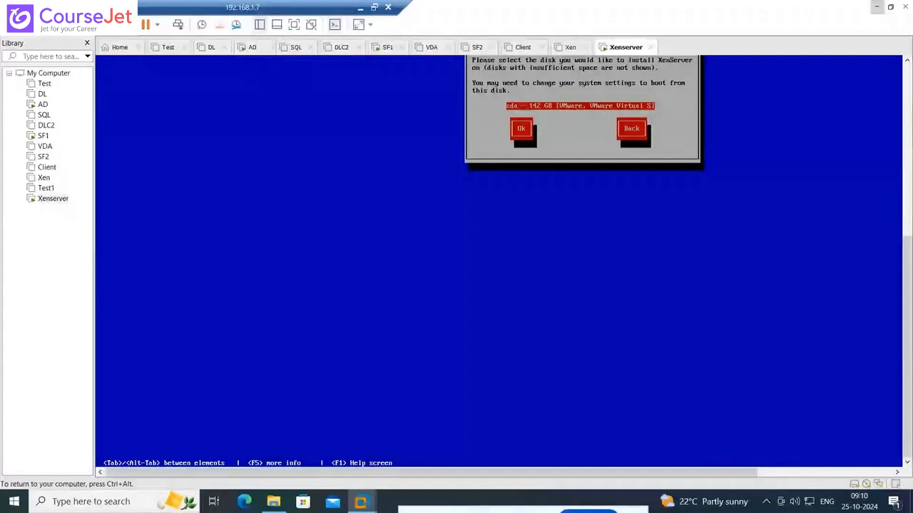
Use the 142 GB sda disk as both the primary installation disk and the virtual machine storage
{"action": "left_click_drag", "start_coordinate": [907, 380], "coordinate": [911, 325]}
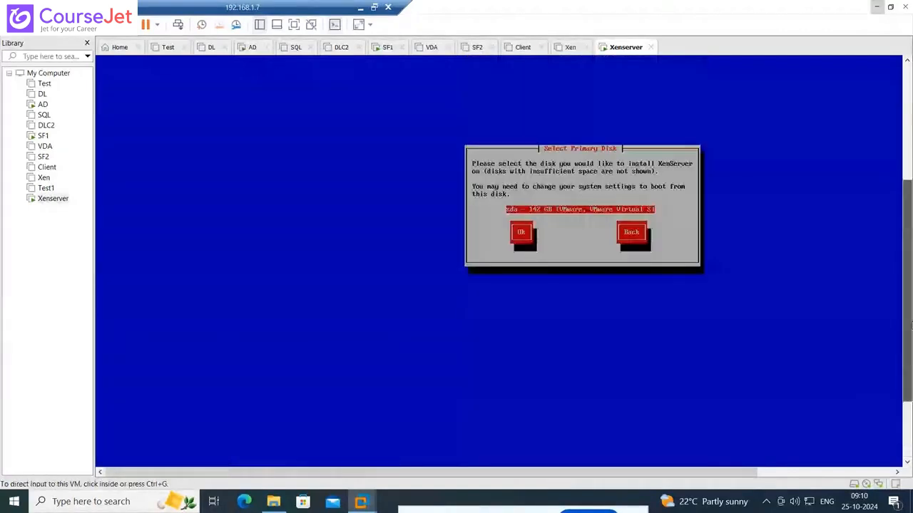
{"action": "left_click", "coordinate": [630, 195]}
{"action": "key", "text": "Tab"}
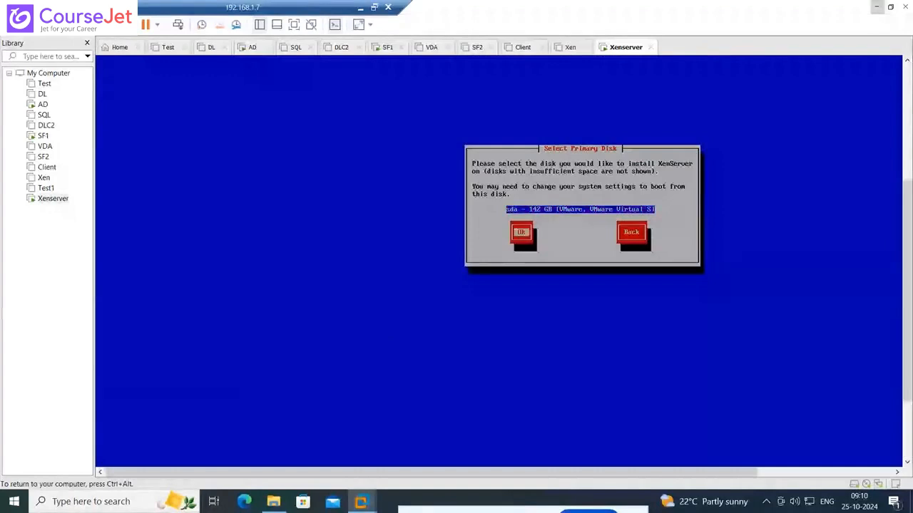
{"action": "key", "text": "Return"}
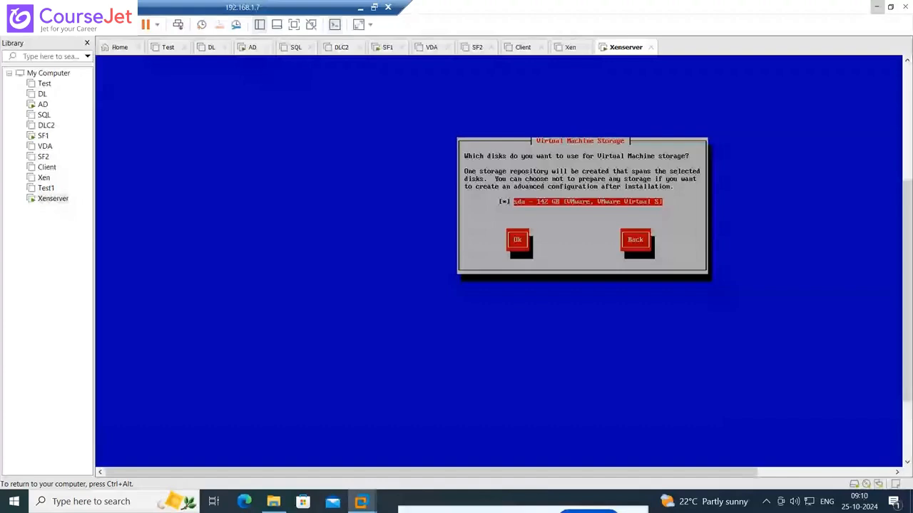
{"action": "key", "text": "Tab"}
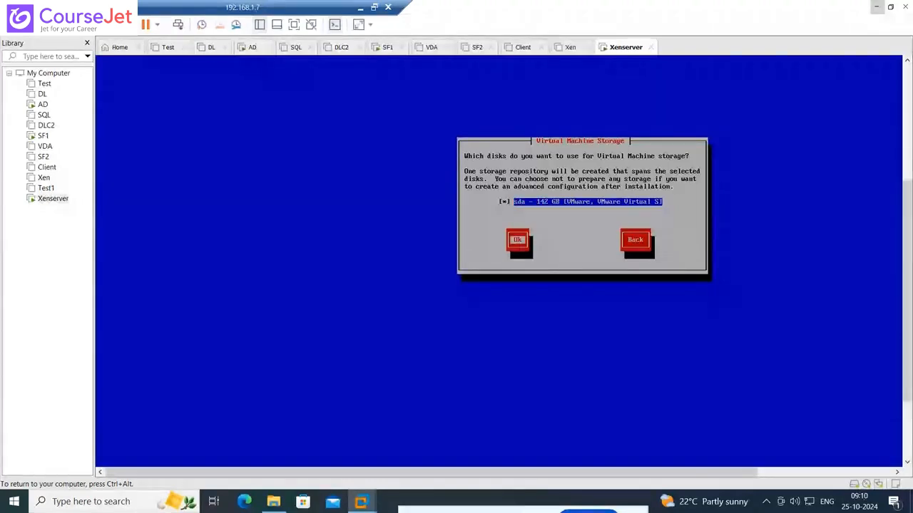
{"action": "key", "text": "Return"}
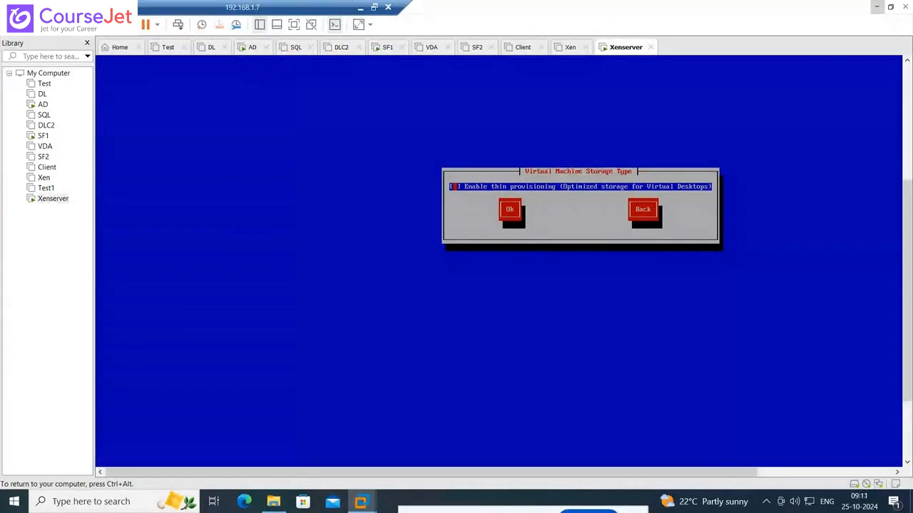
Enable thin provisioning for the virtual machine storage and continue
{"action": "key", "text": "Tab"}
{"action": "key", "text": "shift+Tab"}
{"action": "key", "text": "space"}
{"action": "key", "text": "Tab"}
{"action": "key", "text": "Return"}
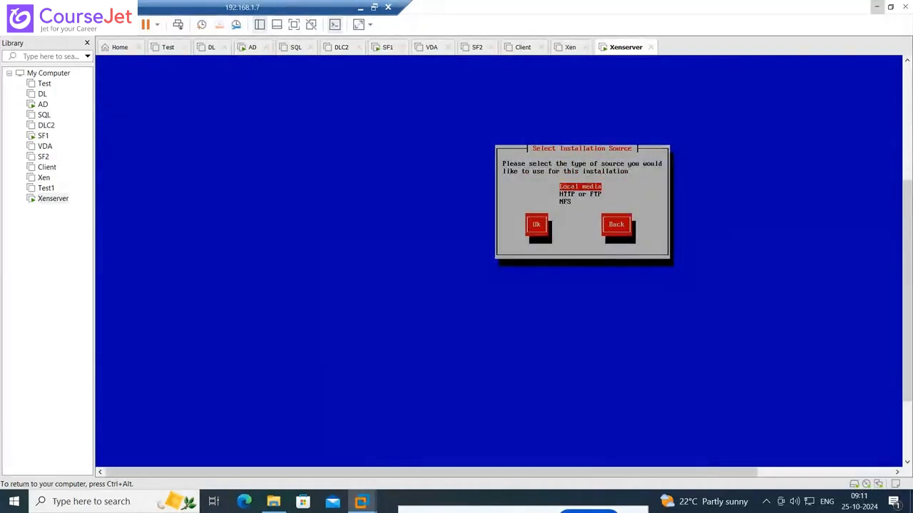
Choose Local media as the installation source and skip its verification
{"action": "key", "text": "Tab"}
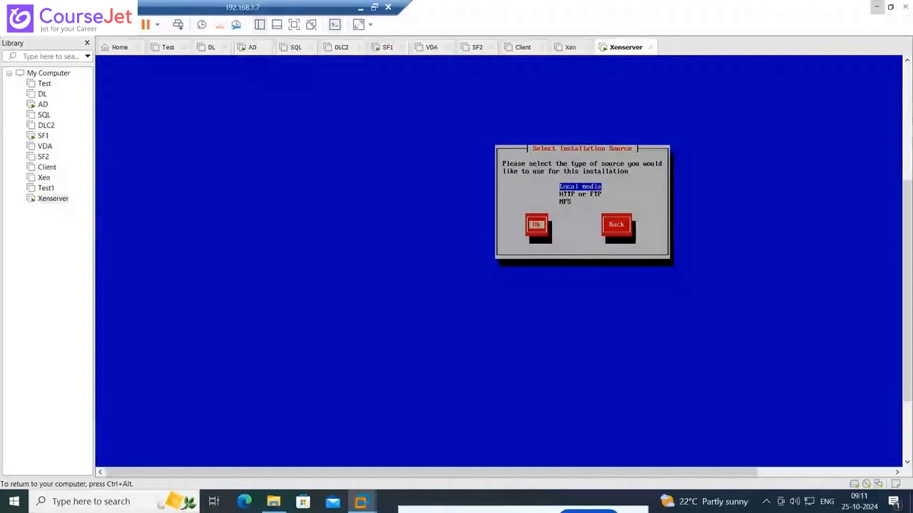
{"action": "key", "text": "Return"}
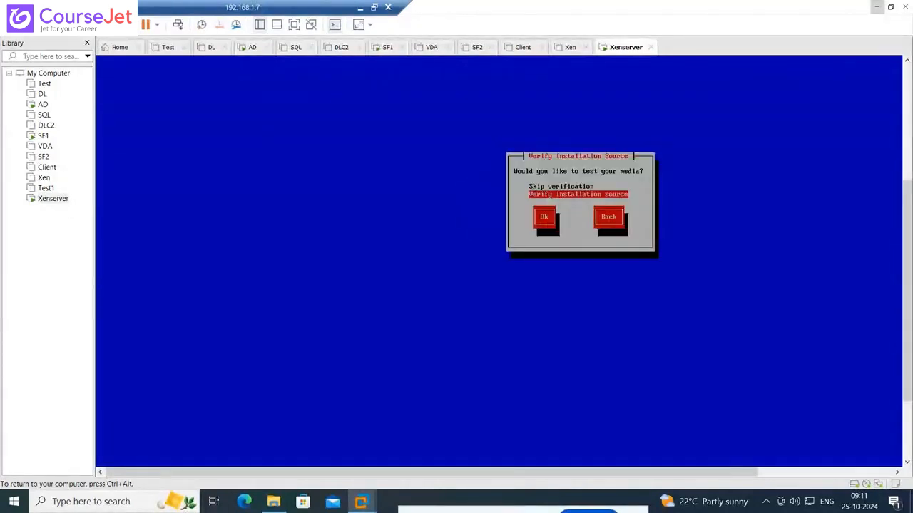
{"action": "key", "text": "Up"}
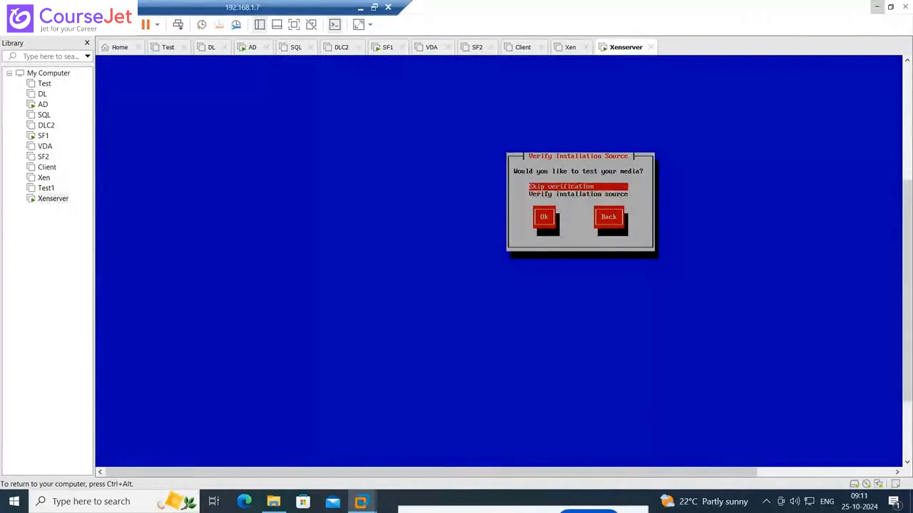
{"action": "key", "text": "Tab"}
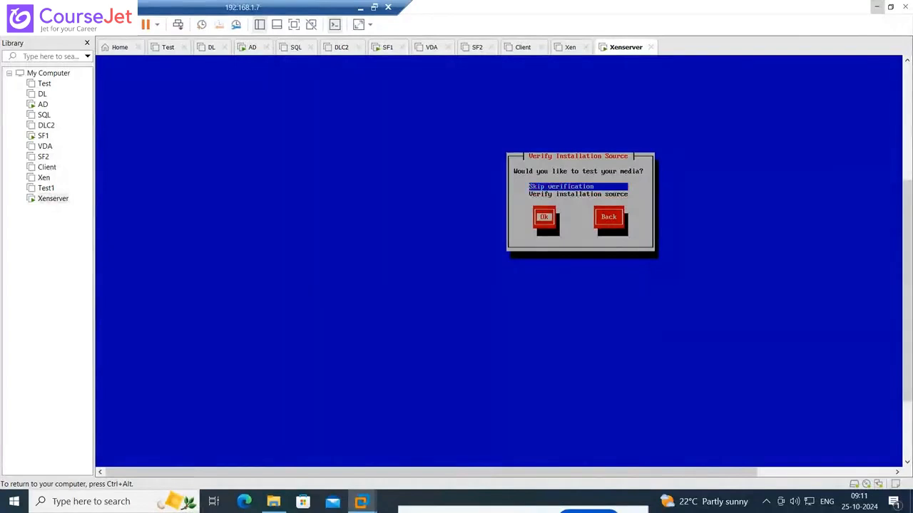
{"action": "key", "text": "Return"}
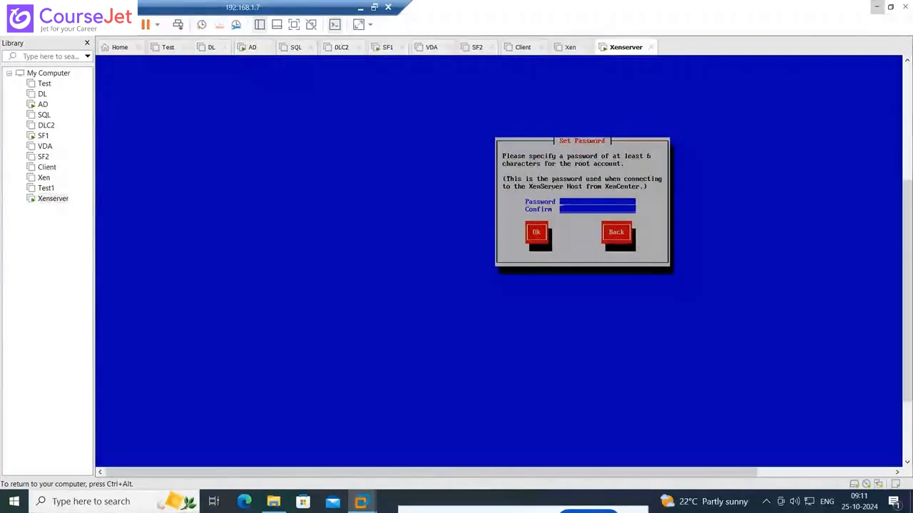
Enter and confirm the root account password for the XenServer host
{"action": "type", "text": "*********"}
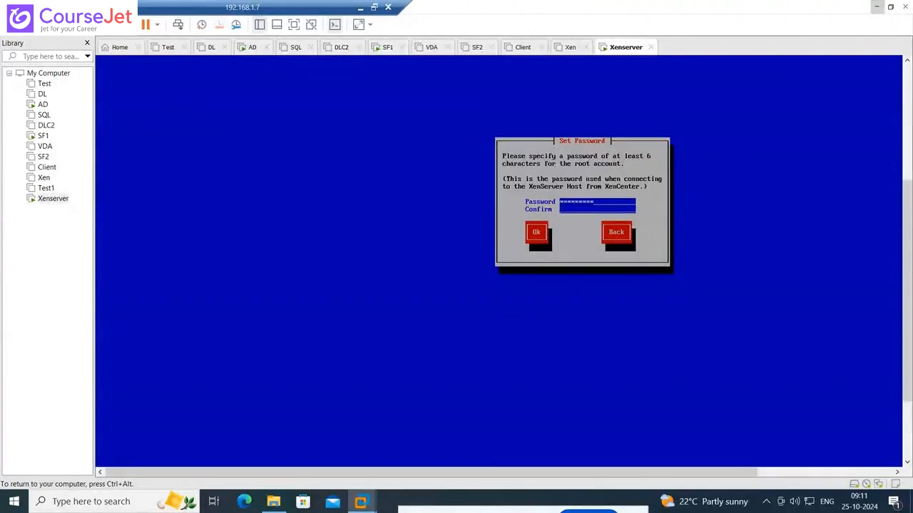
{"action": "type", "text": "*********"}
{"action": "key", "text": "Tab"}
{"action": "key", "text": "Return"}
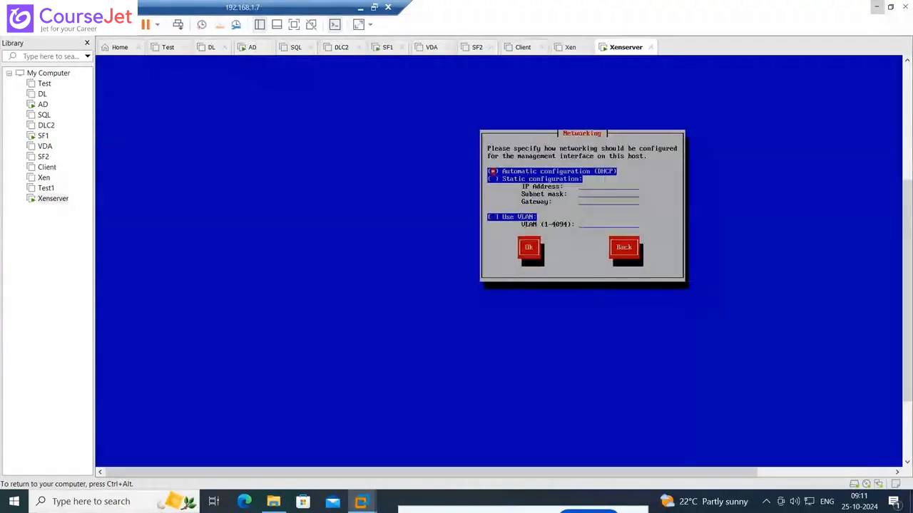
Switch the management interface to static configuration with the IP address 10.0.0.101
{"action": "key", "text": "Down"}
{"action": "key", "text": "space"}
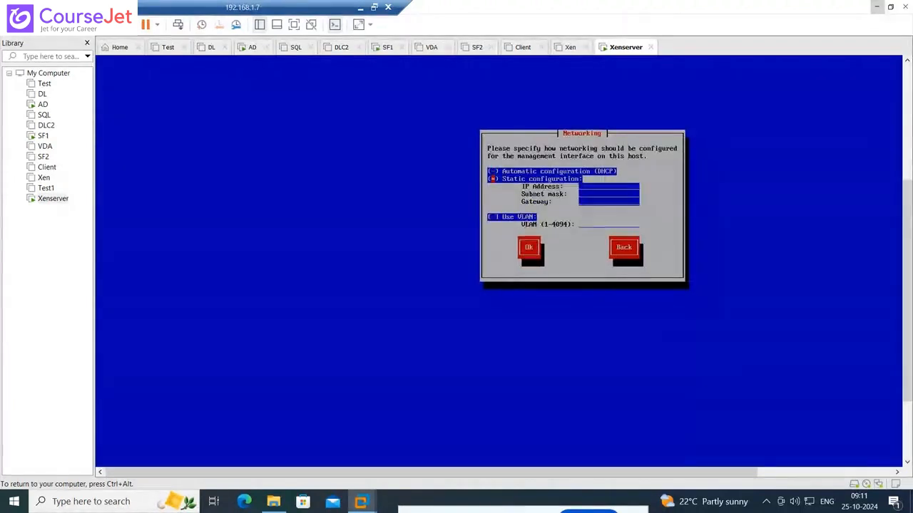
{"action": "key", "text": "Tab"}
{"action": "type", "text": "10.0.0."}
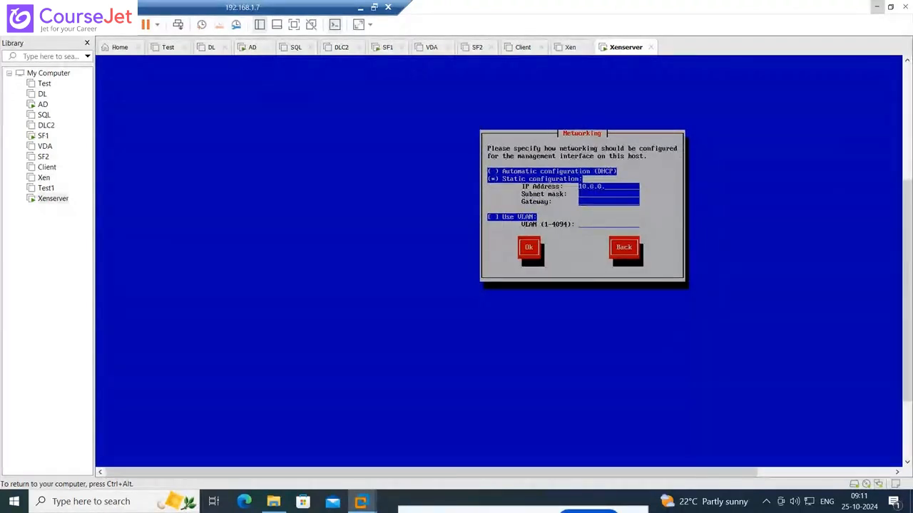
{"action": "type", "text": "101"}
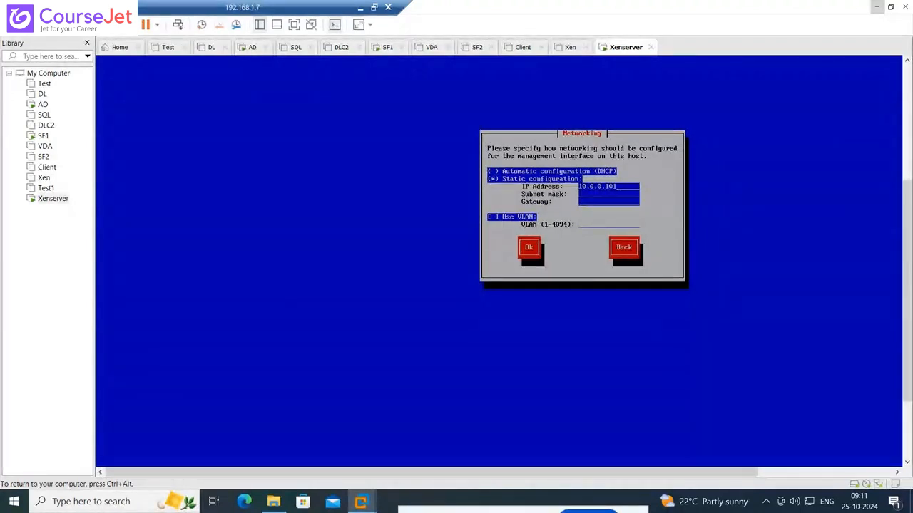
{"action": "type", "text": "25"}
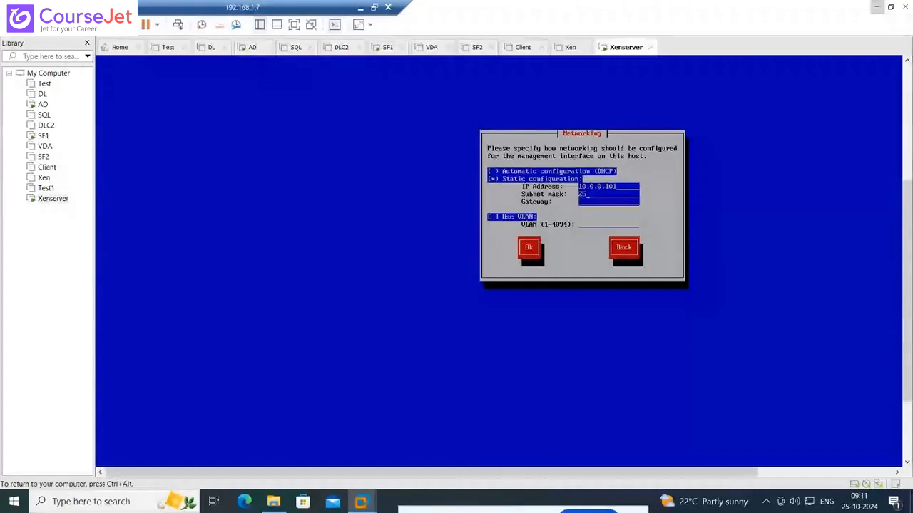
{"action": "type", "text": "5.0.0."}
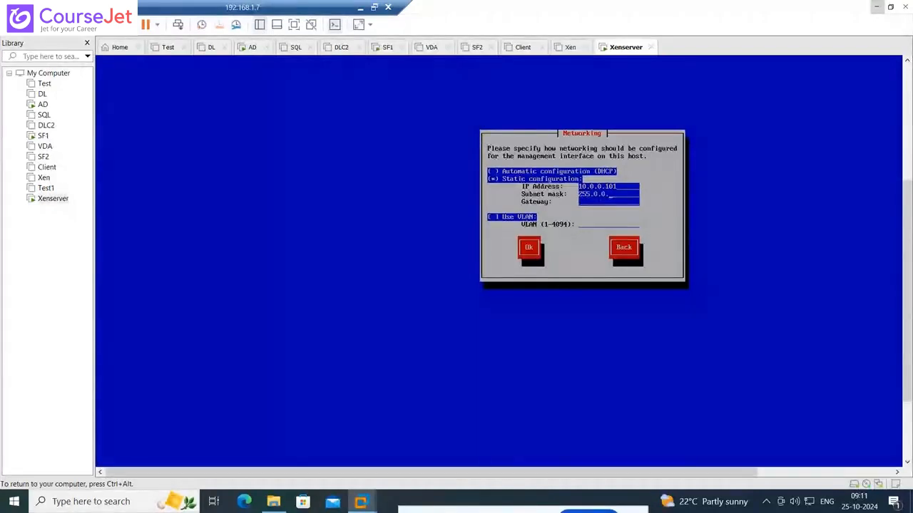
{"action": "type", "text": "0"}
Set the subnet mask to 255.0.0.0, leave the gateway and VLAN empty, and accept the network settings
{"action": "key", "text": "Tab"}
{"action": "key", "text": "Tab"}
{"action": "key", "text": "Tab"}
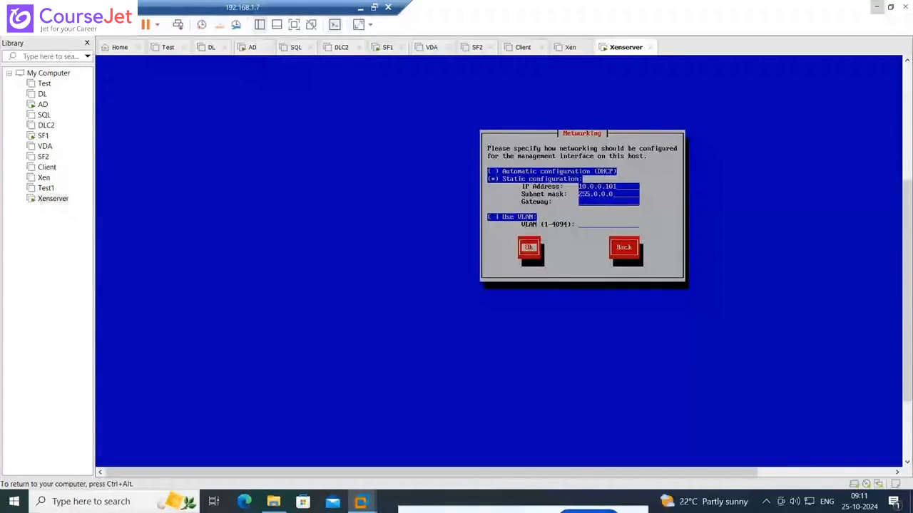
{"action": "key", "text": "Return"}
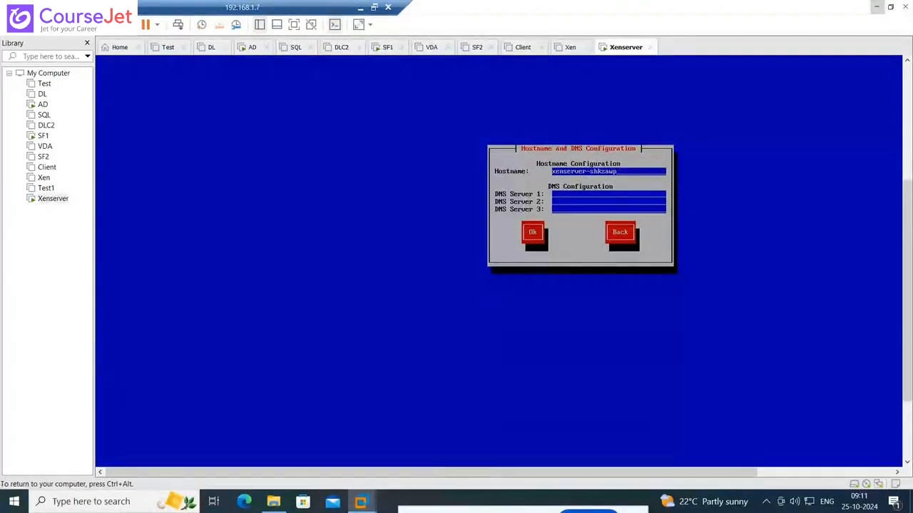
Shorten the hostname to xenserver, set DNS Server 1 to 10.0.0.10 and accept the configuration
{"action": "key", "text": "BackSpace"}
{"action": "key", "text": "BackSpace"}
{"action": "key", "text": "BackSpace"}
{"action": "key", "text": "BackSpace"}
{"action": "key", "text": "BackSpace"}
{"action": "key", "text": "BackSpace"}
{"action": "key", "text": "BackSpace"}
{"action": "key", "text": "BackSpace"}
{"action": "key", "text": "BackSpace"}
{"action": "key", "text": "Tab"}
{"action": "type", "text": "10.0.0."}
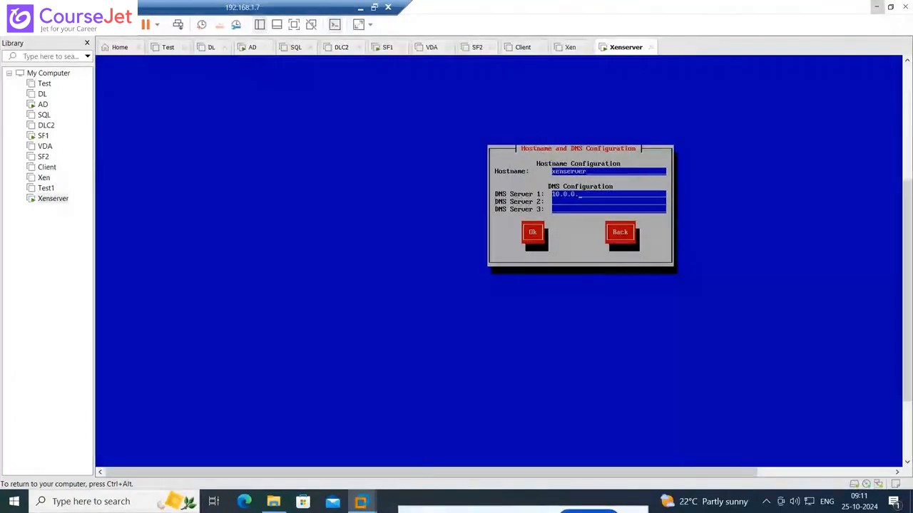
{"action": "type", "text": "10"}
{"action": "key", "text": "Tab"}
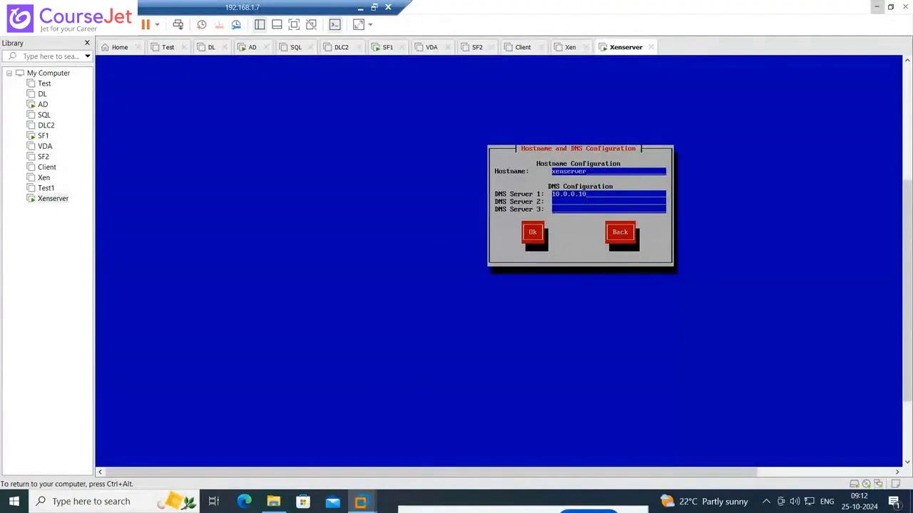
{"action": "key", "text": "Tab"}
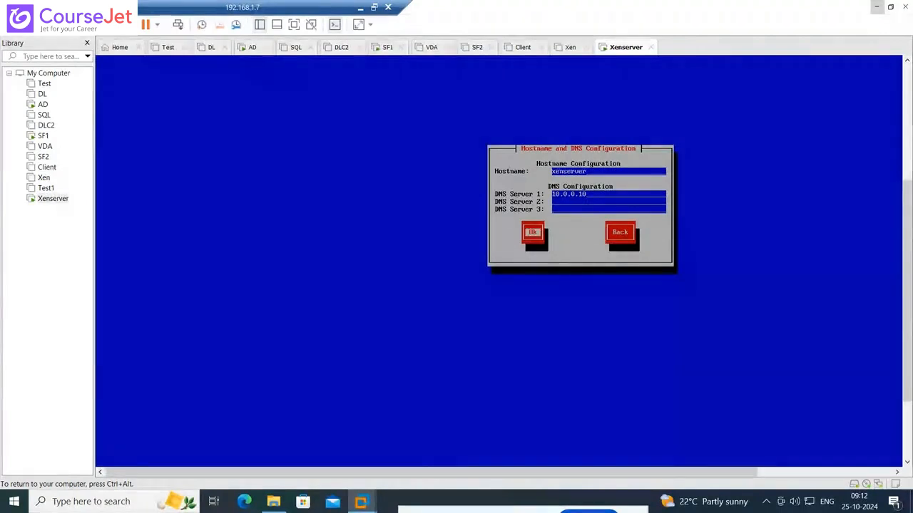
{"action": "key", "text": "Return"}
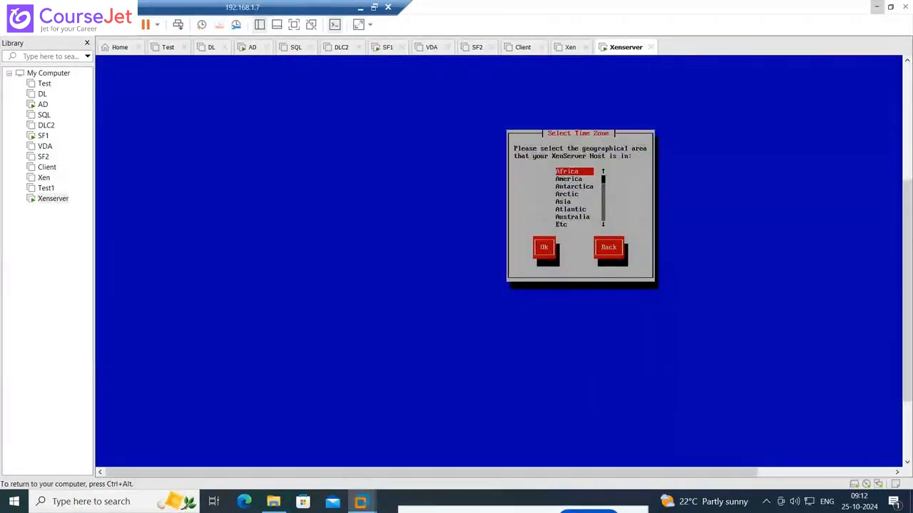
Choose Asia as the geographical area for the host's time zone
{"action": "key", "text": "Down"}
{"action": "key", "text": "Down"}
{"action": "key", "text": "Down"}
{"action": "key", "text": "Down"}
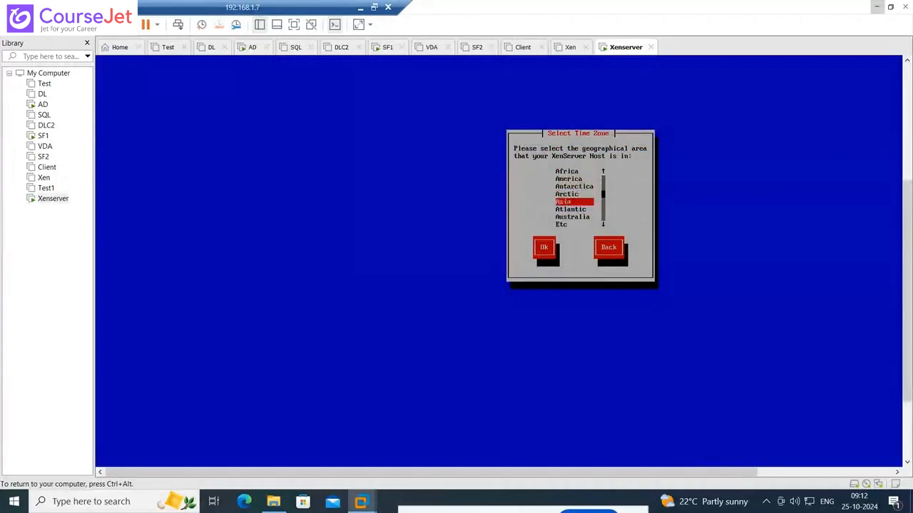
{"action": "key", "text": "Return"}
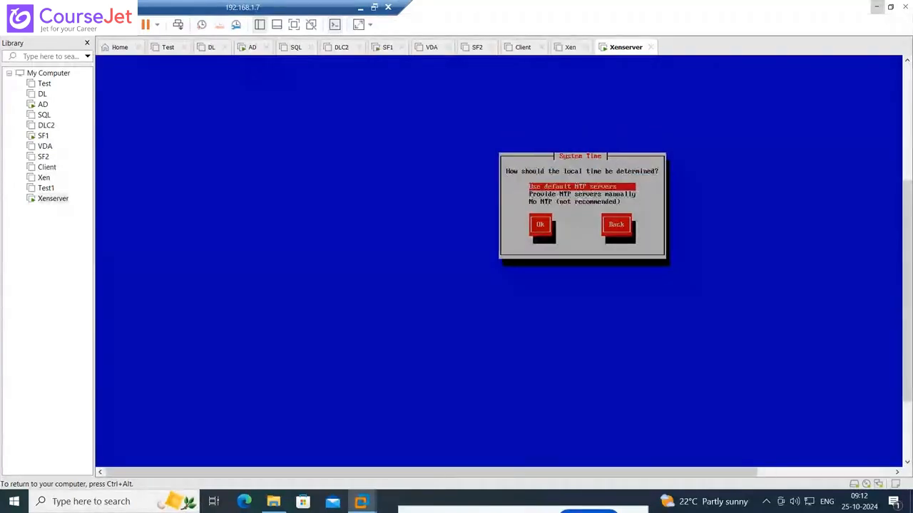
Go back to the time zone city selection and choose Kolkata as the host's city
{"action": "key", "text": "Tab"}
{"action": "key", "text": "Tab"}
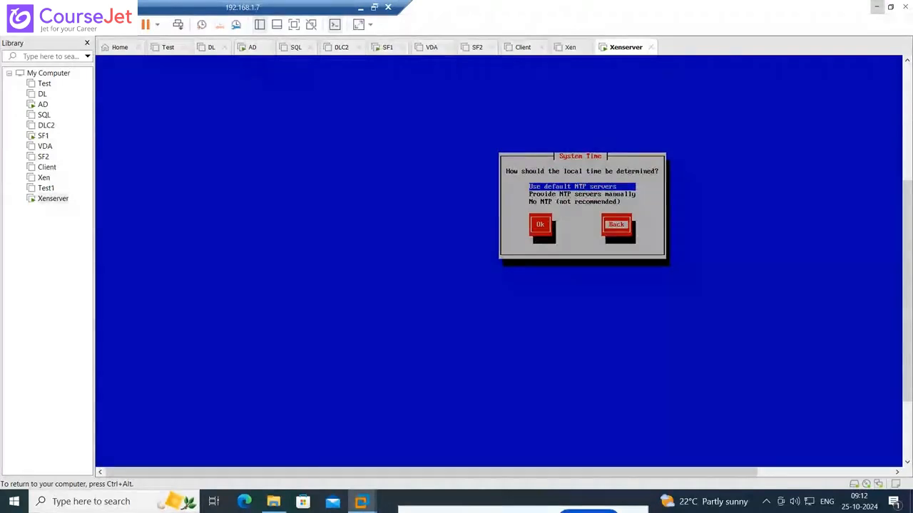
{"action": "key", "text": "Return"}
{"action": "key", "text": "Down"}
{"action": "key", "text": "Down"}
{"action": "key", "text": "Down"}
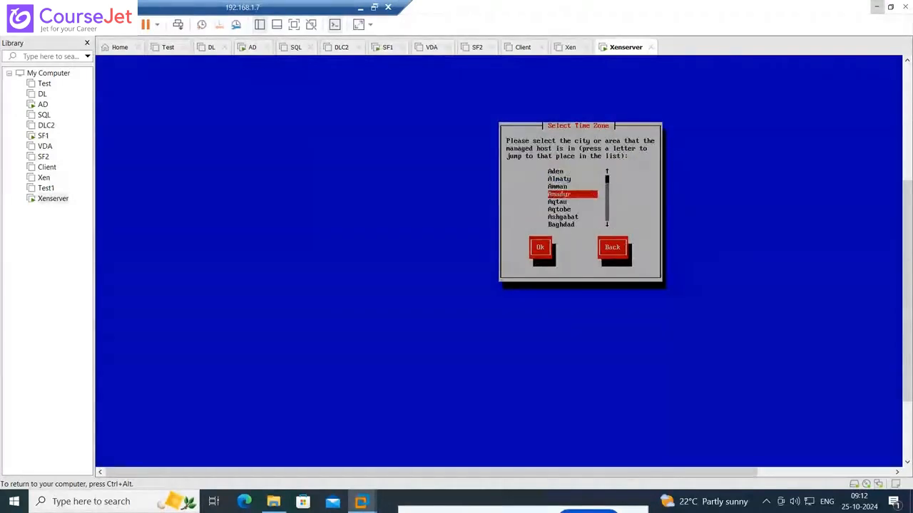
{"action": "key", "text": "Down"}
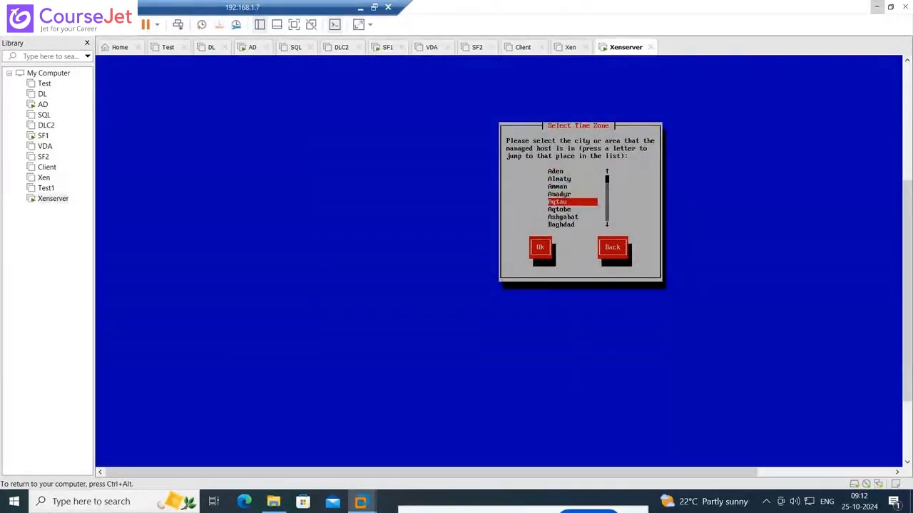
{"action": "key", "text": "k"}
{"action": "key", "text": "Down"}
{"action": "key", "text": "Down"}
{"action": "key", "text": "Down"}
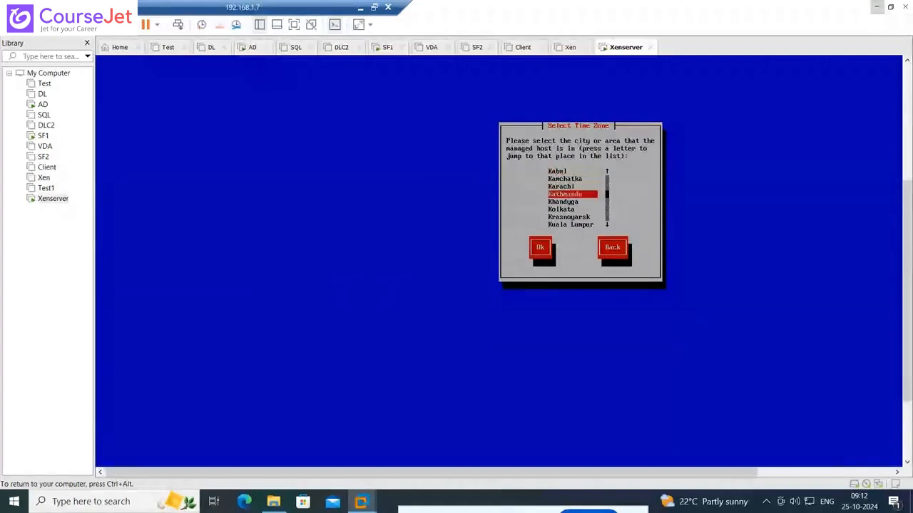
{"action": "key", "text": "Down"}
{"action": "key", "text": "Down"}
{"action": "key", "text": "Tab"}
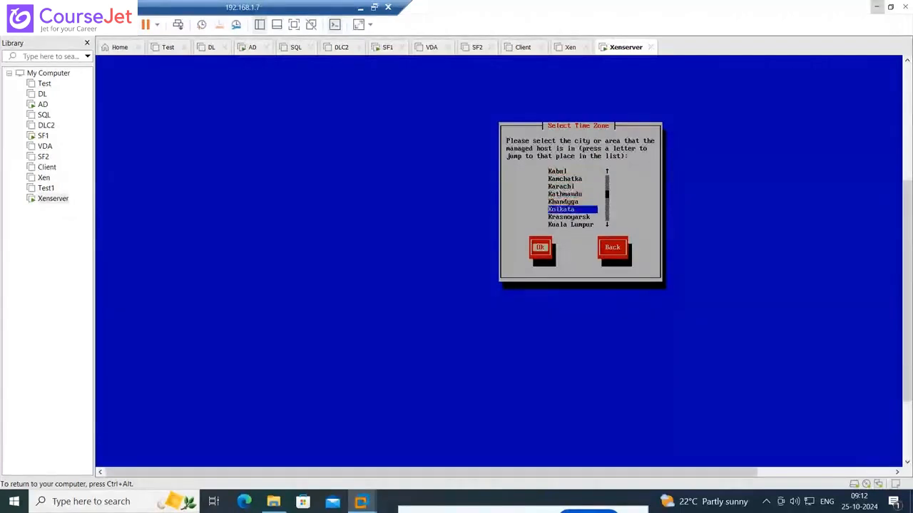
{"action": "key", "text": "Return"}
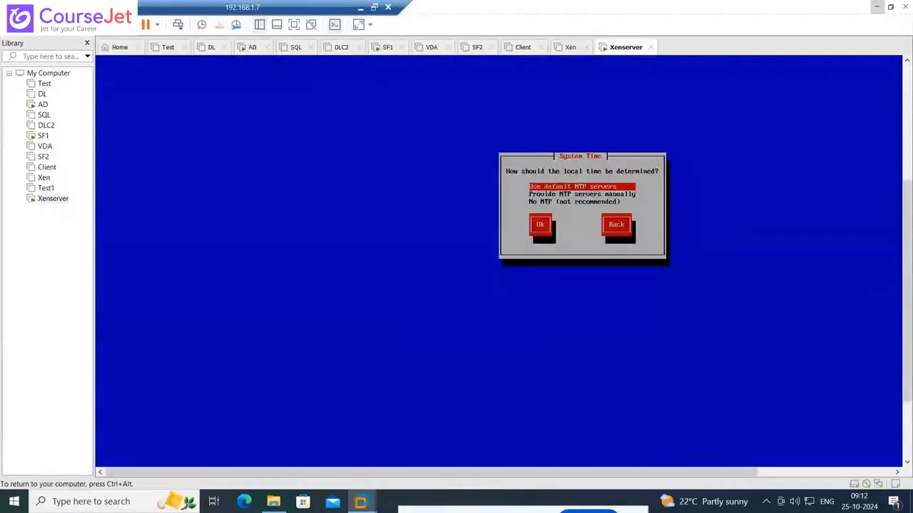
Set the system time to be determined without NTP, using the No NTP (not recommended) option
{"action": "key", "text": "Down"}
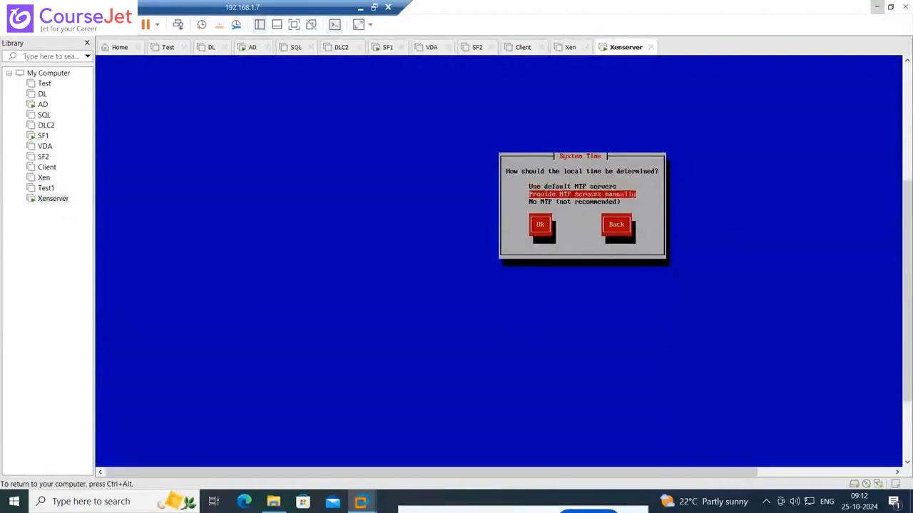
{"action": "key", "text": "Down"}
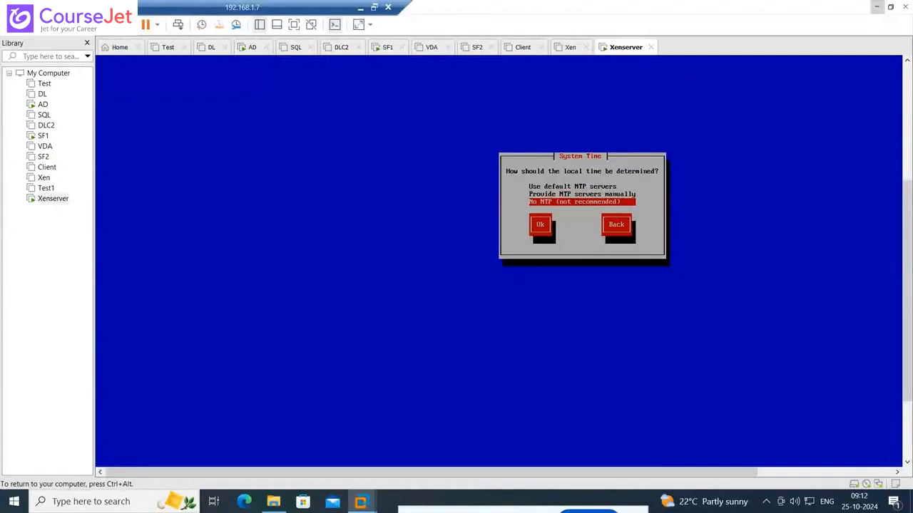
{"action": "key", "text": "Tab"}
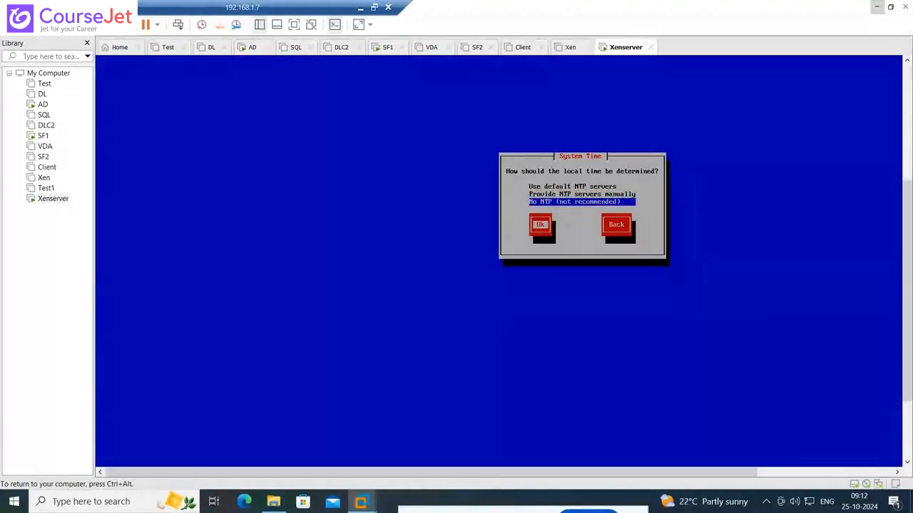
{"action": "key", "text": "Return"}
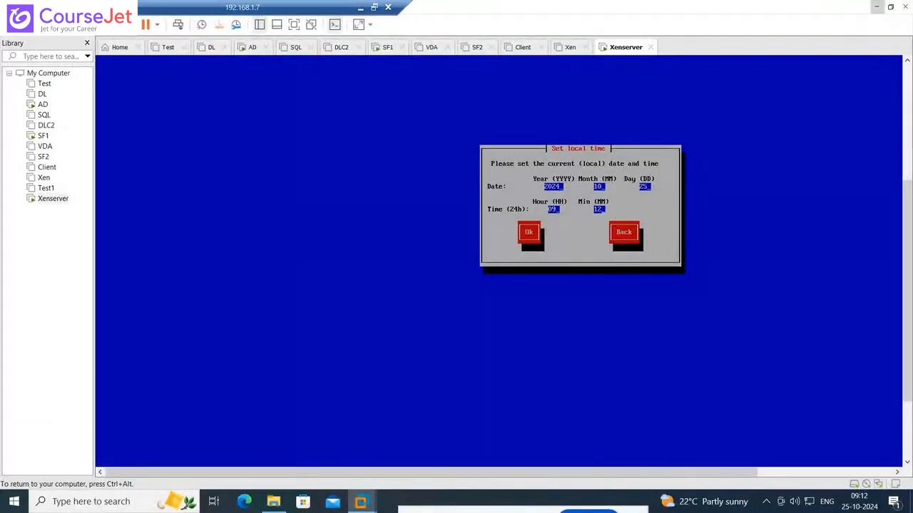
Accept the prefilled local date and time, and confirm the XenServer installation on disk sda
{"action": "key", "text": "Tab"}
{"action": "key", "text": "Return"}
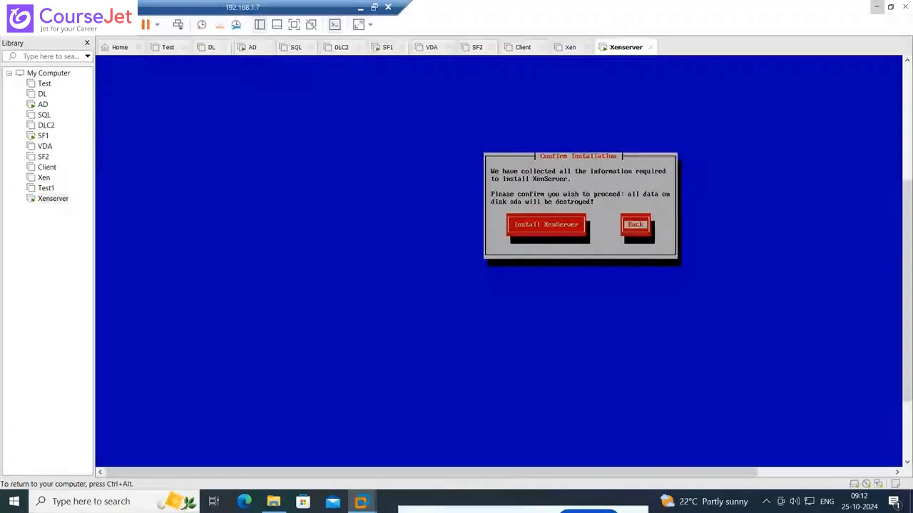
{"action": "key", "text": "Tab"}
{"action": "key", "text": "Return"}
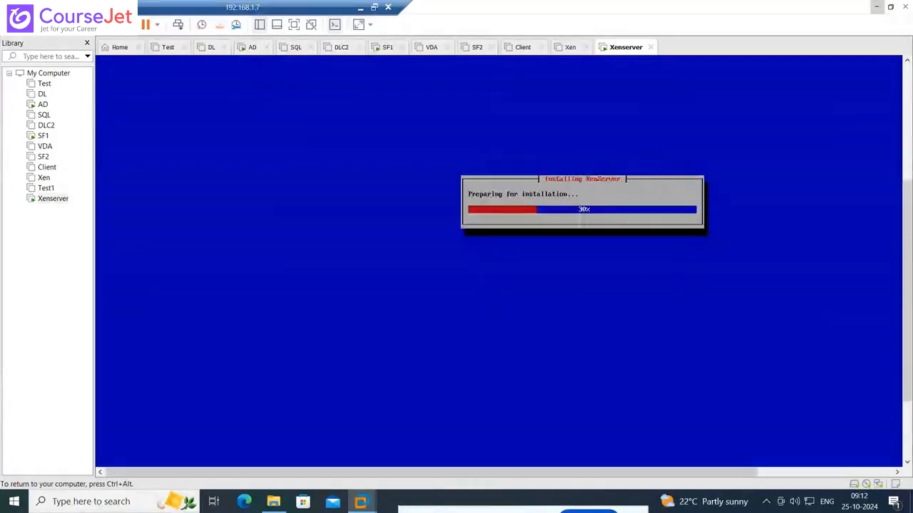